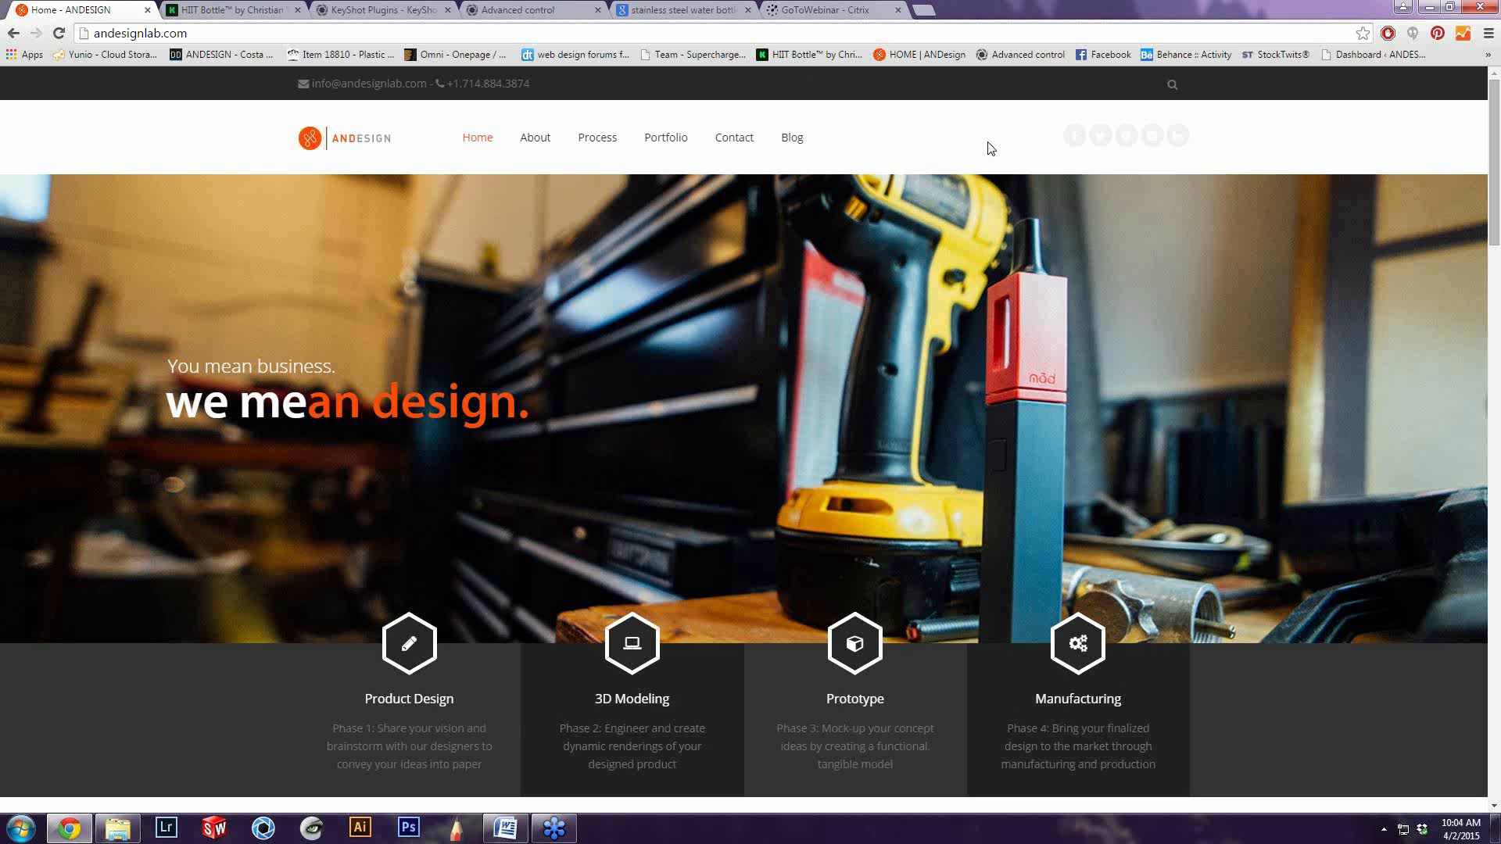
# Review the ANDESIGN home page, covering the design phases, company strengths, featured projects, product categories, services and location map
pyautogui.moveTo(947, 193)
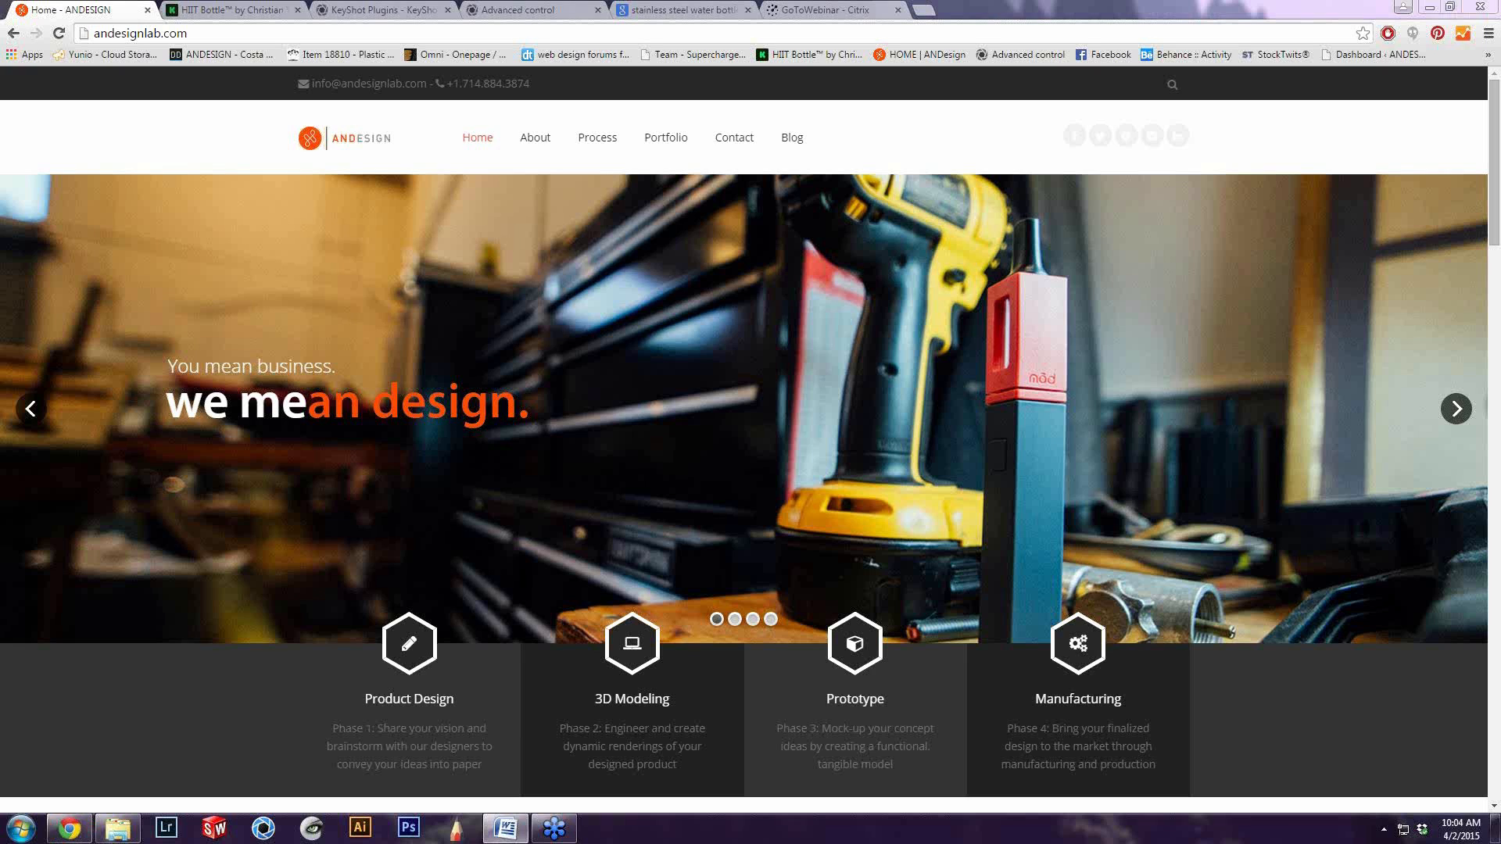
pyautogui.scroll(-1, 1174, 607)
pyautogui.scroll(-1, 1179, 587)
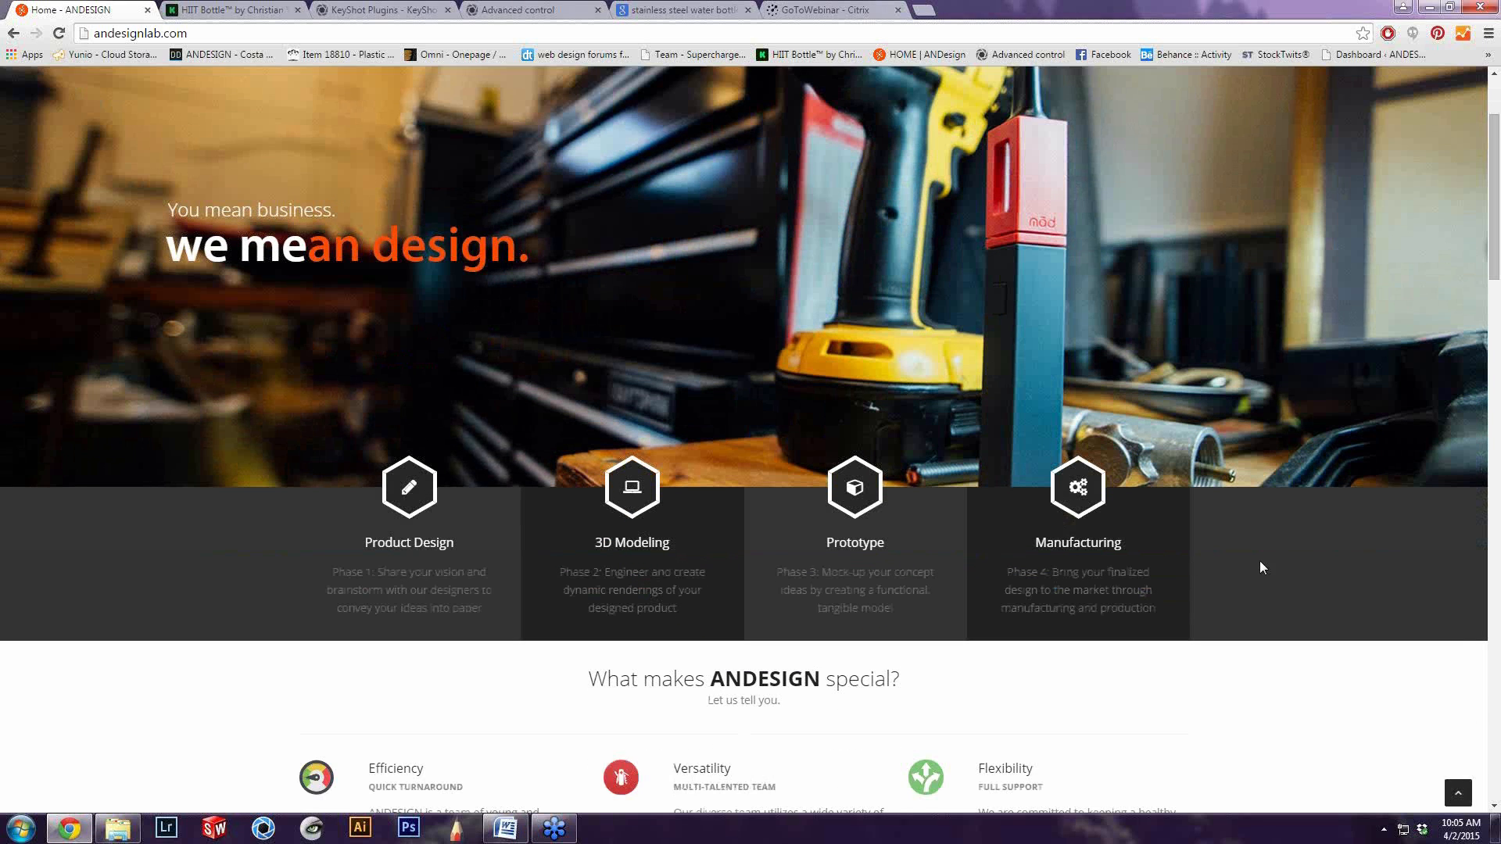
pyautogui.scroll(-1, 1259, 566)
pyautogui.scroll(-1, 1261, 567)
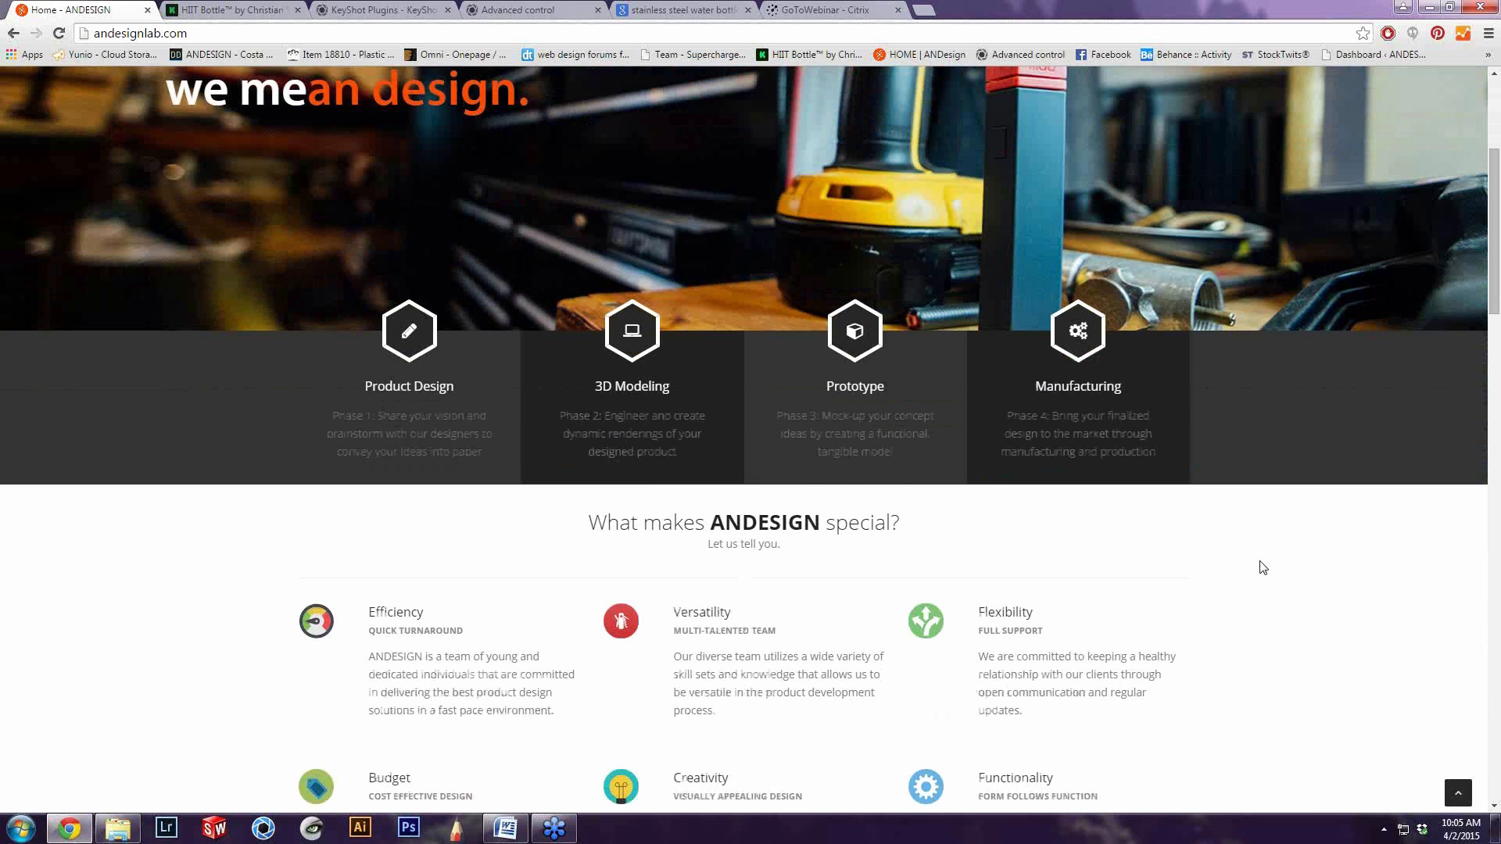
pyautogui.scroll(-1, 1218, 547)
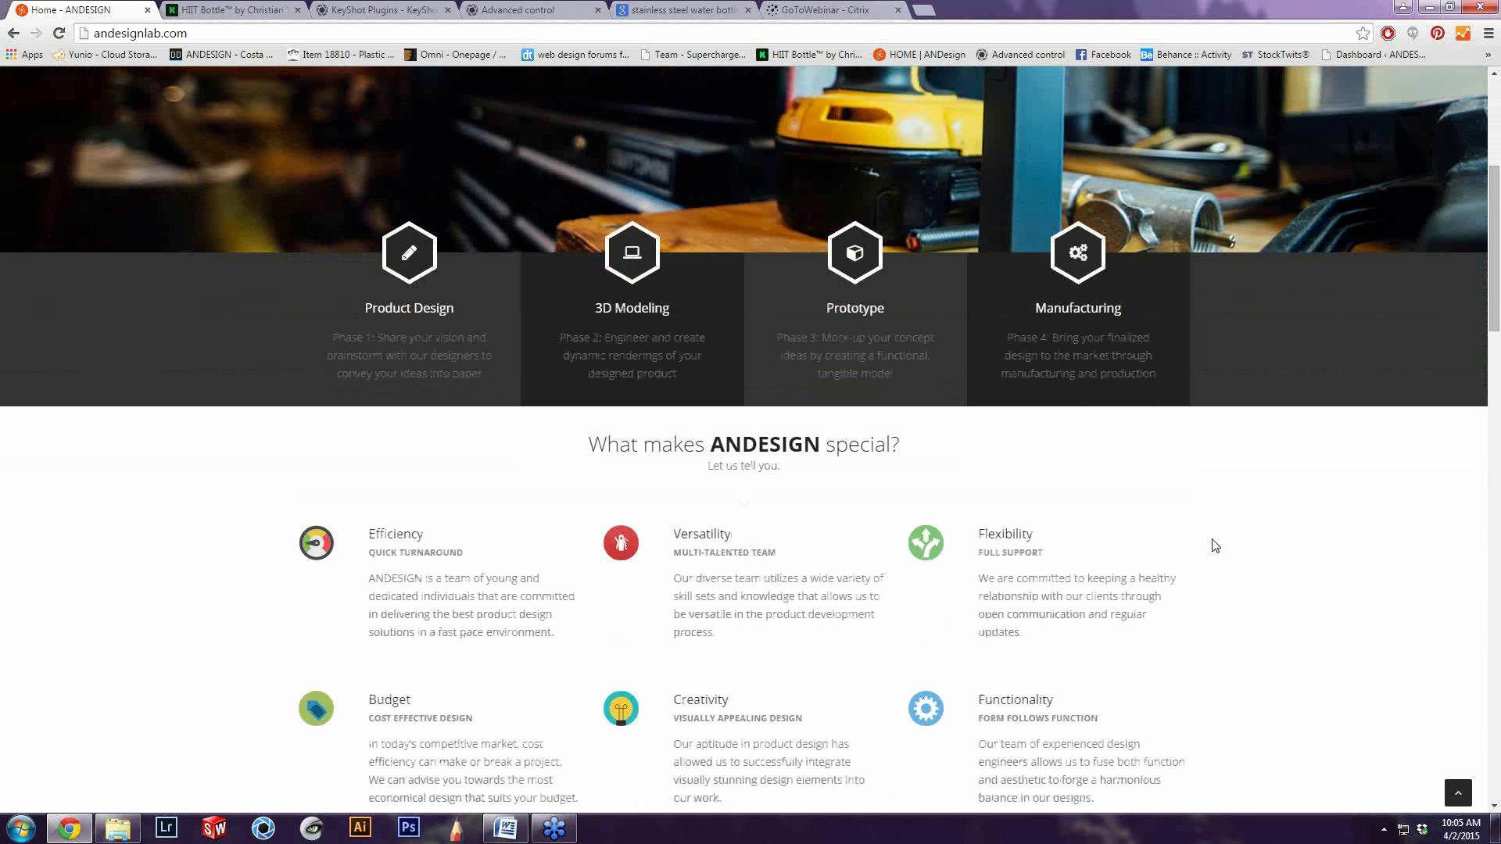
pyautogui.scroll(-2, 1215, 545)
pyautogui.scroll(-2, 1192, 529)
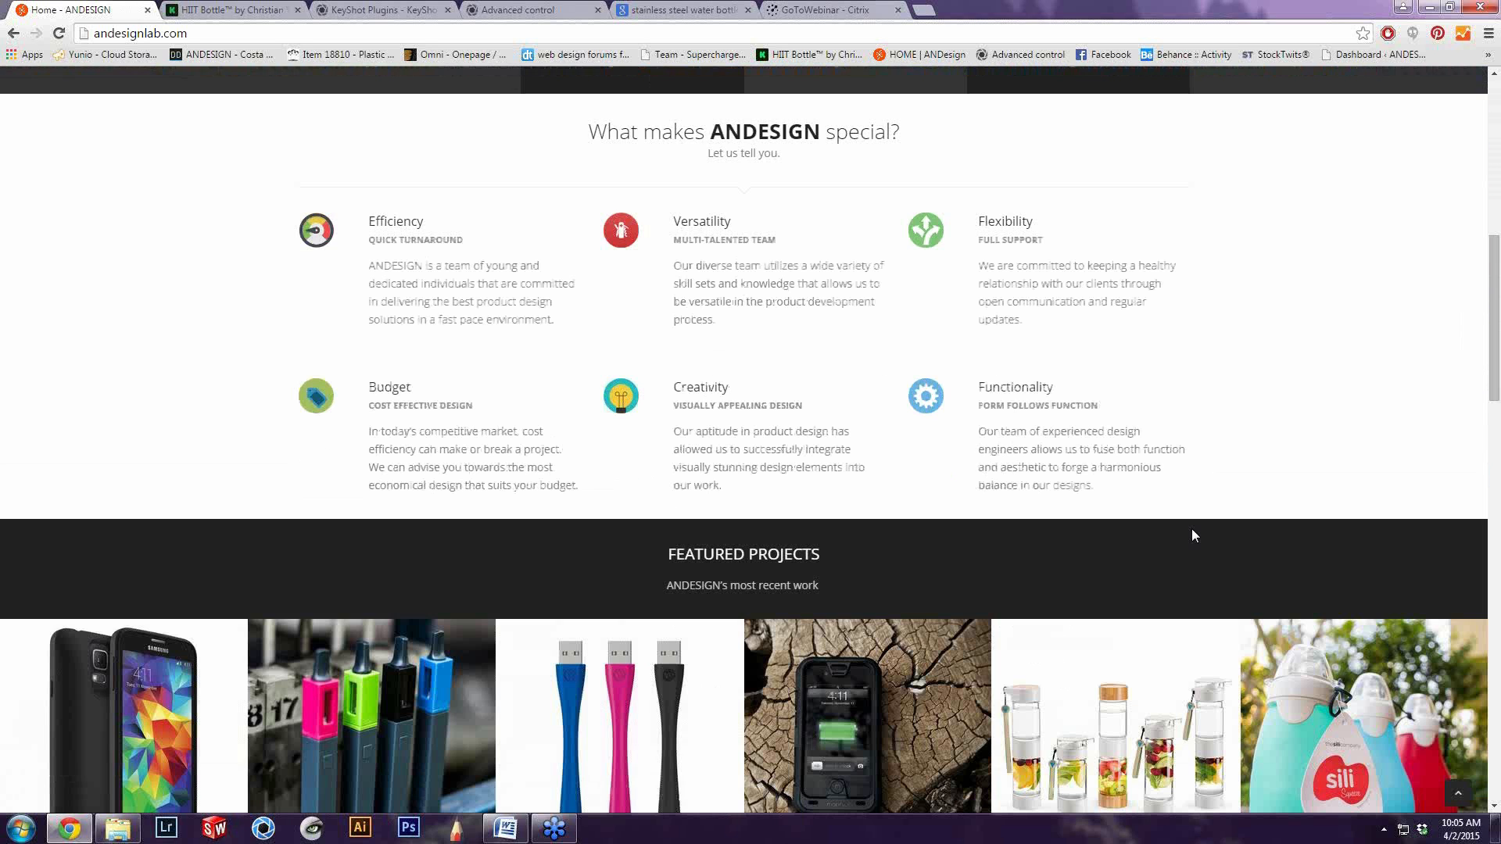
pyautogui.scroll(-1, 1189, 531)
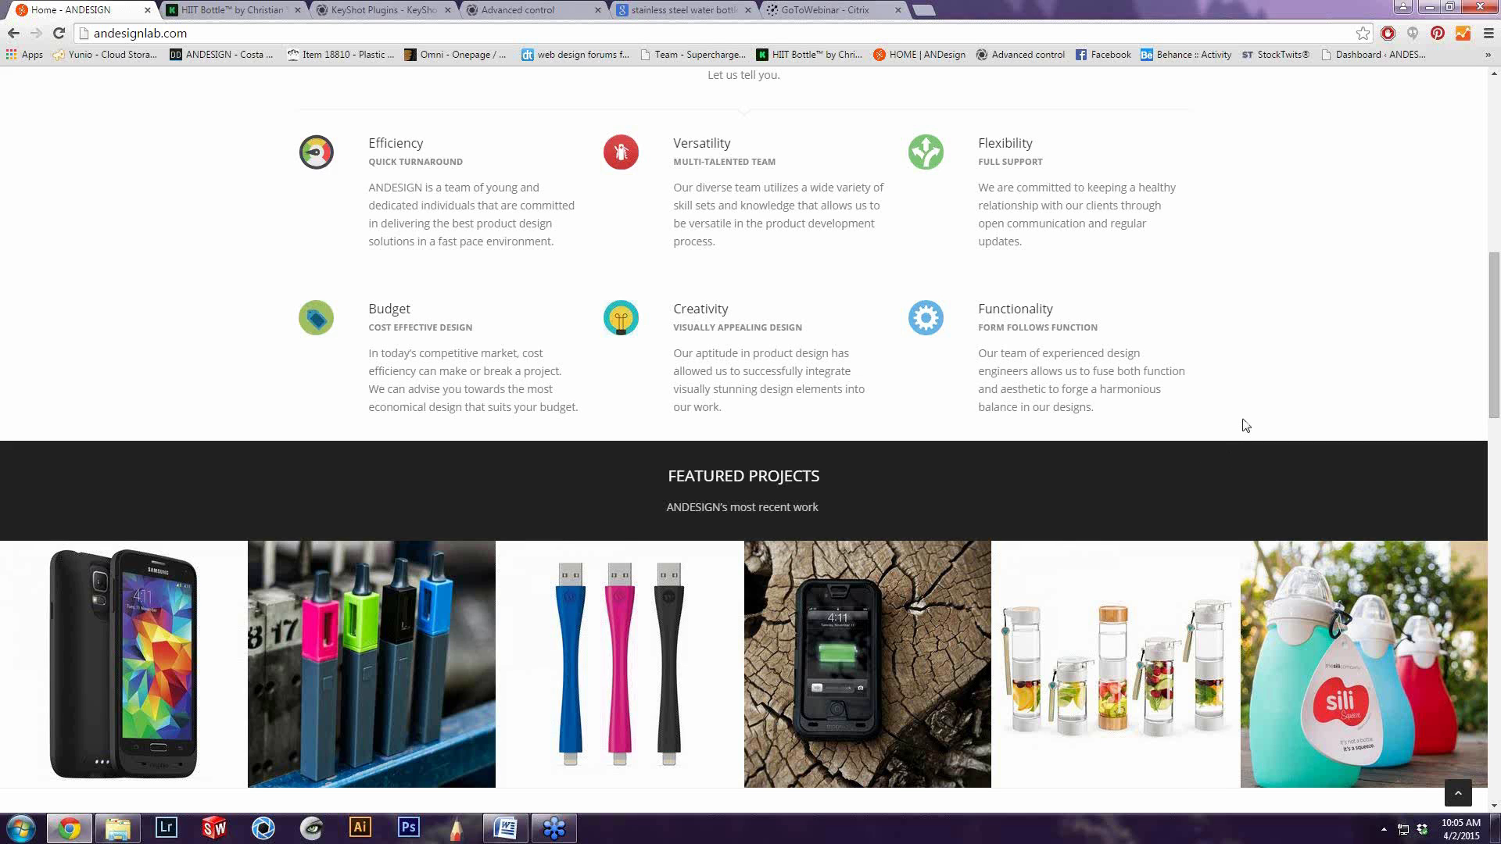
pyautogui.scroll(-1, 1245, 426)
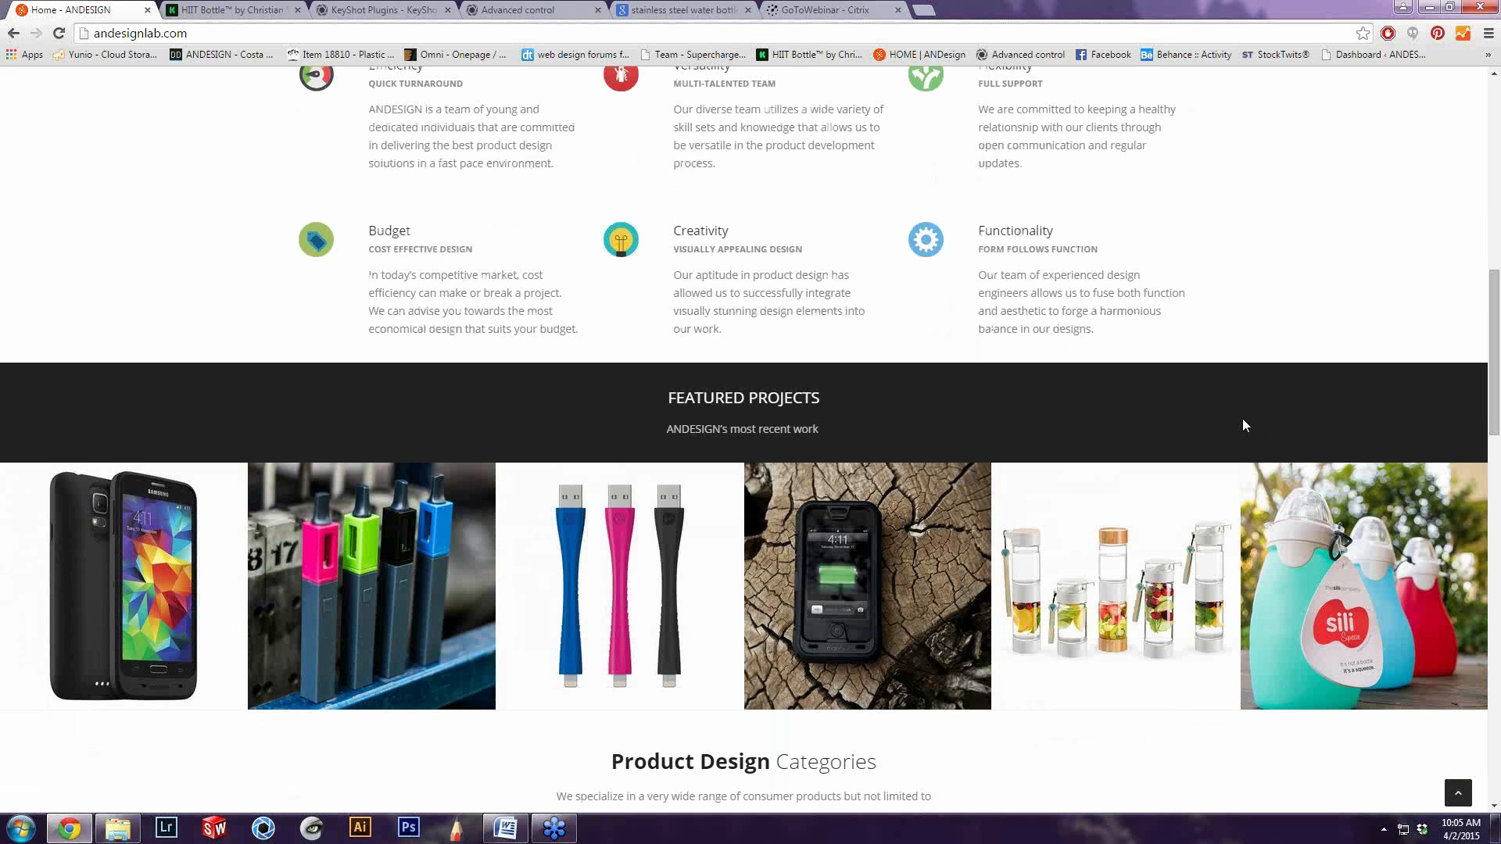
pyautogui.scroll(-7, 1243, 420)
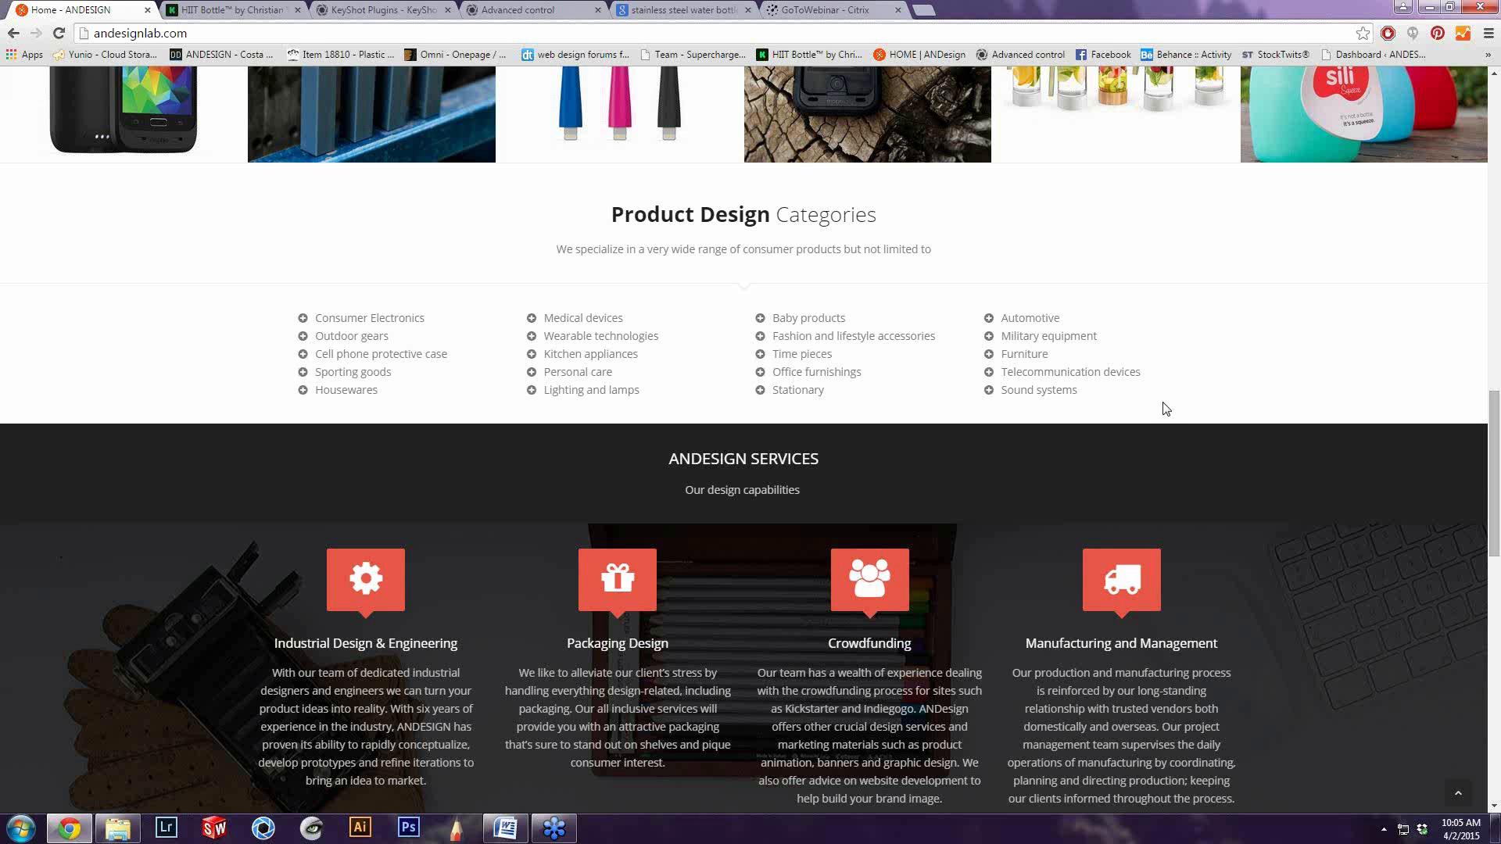
pyautogui.scroll(-1, 1220, 453)
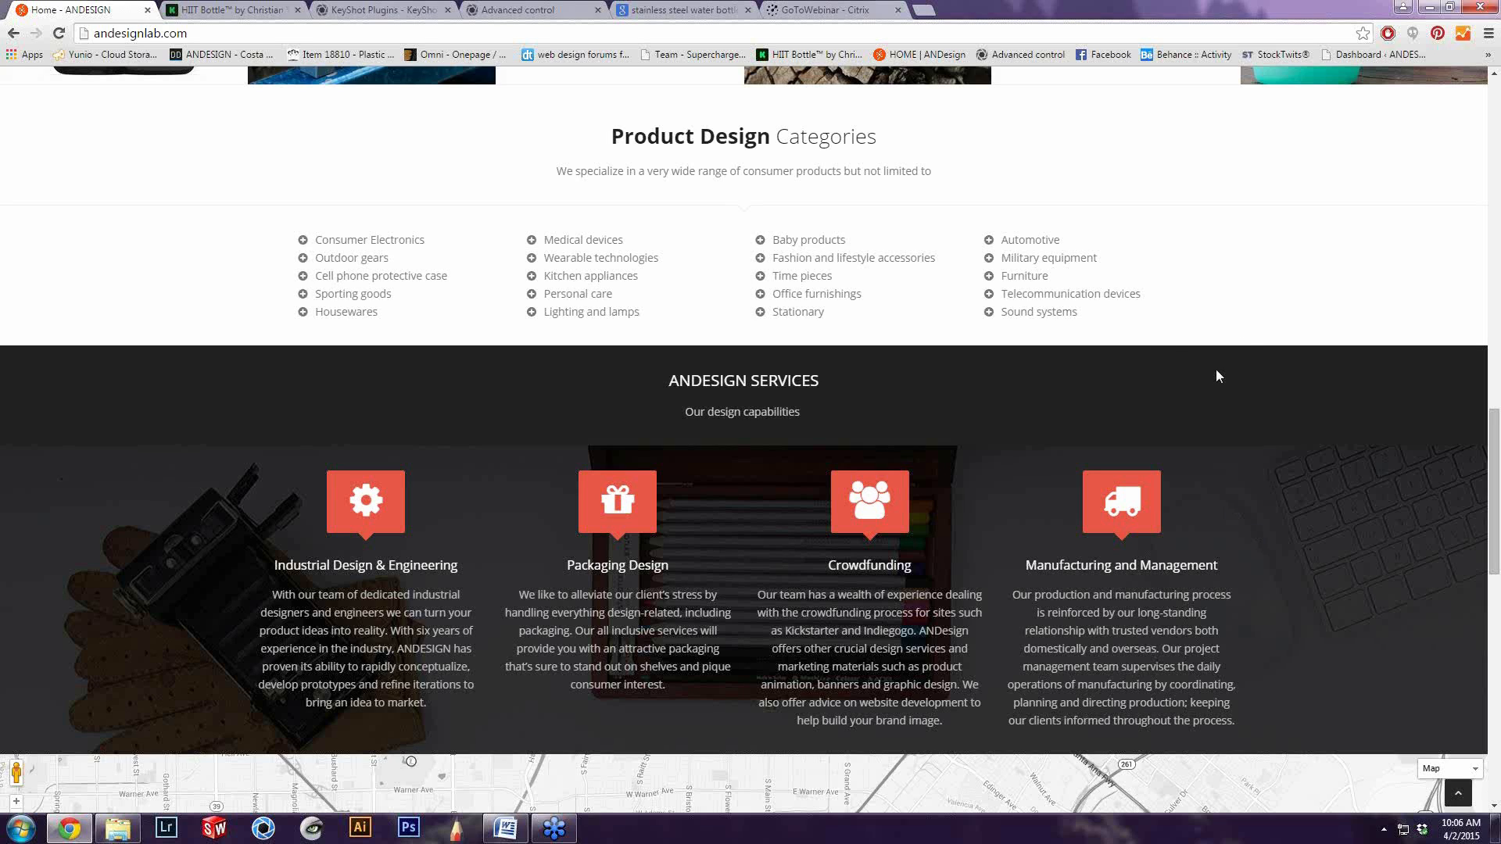
pyautogui.scroll(-1, 1216, 377)
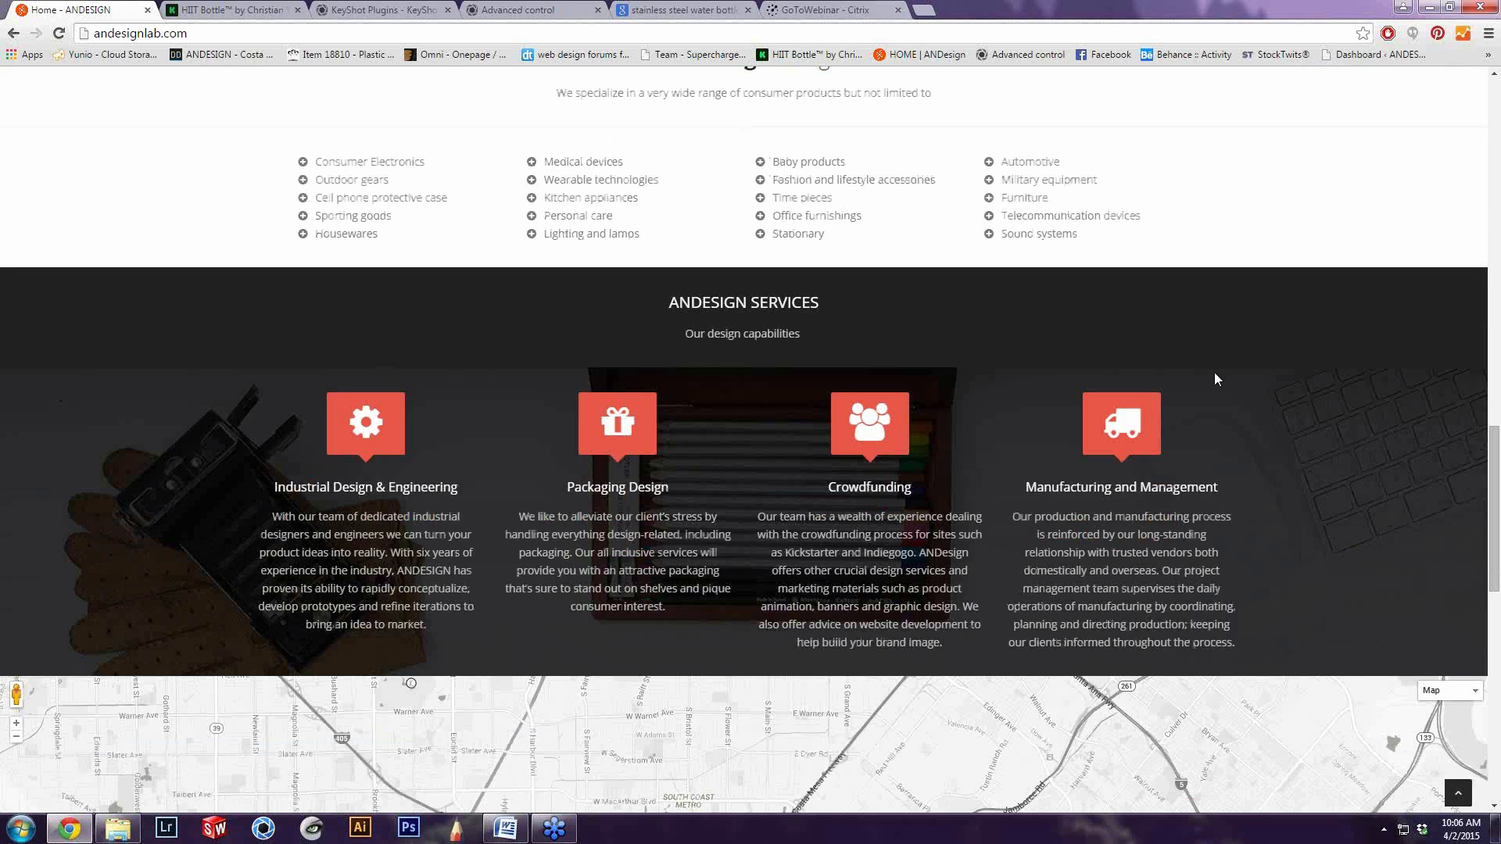
pyautogui.scroll(-2, 839, 495)
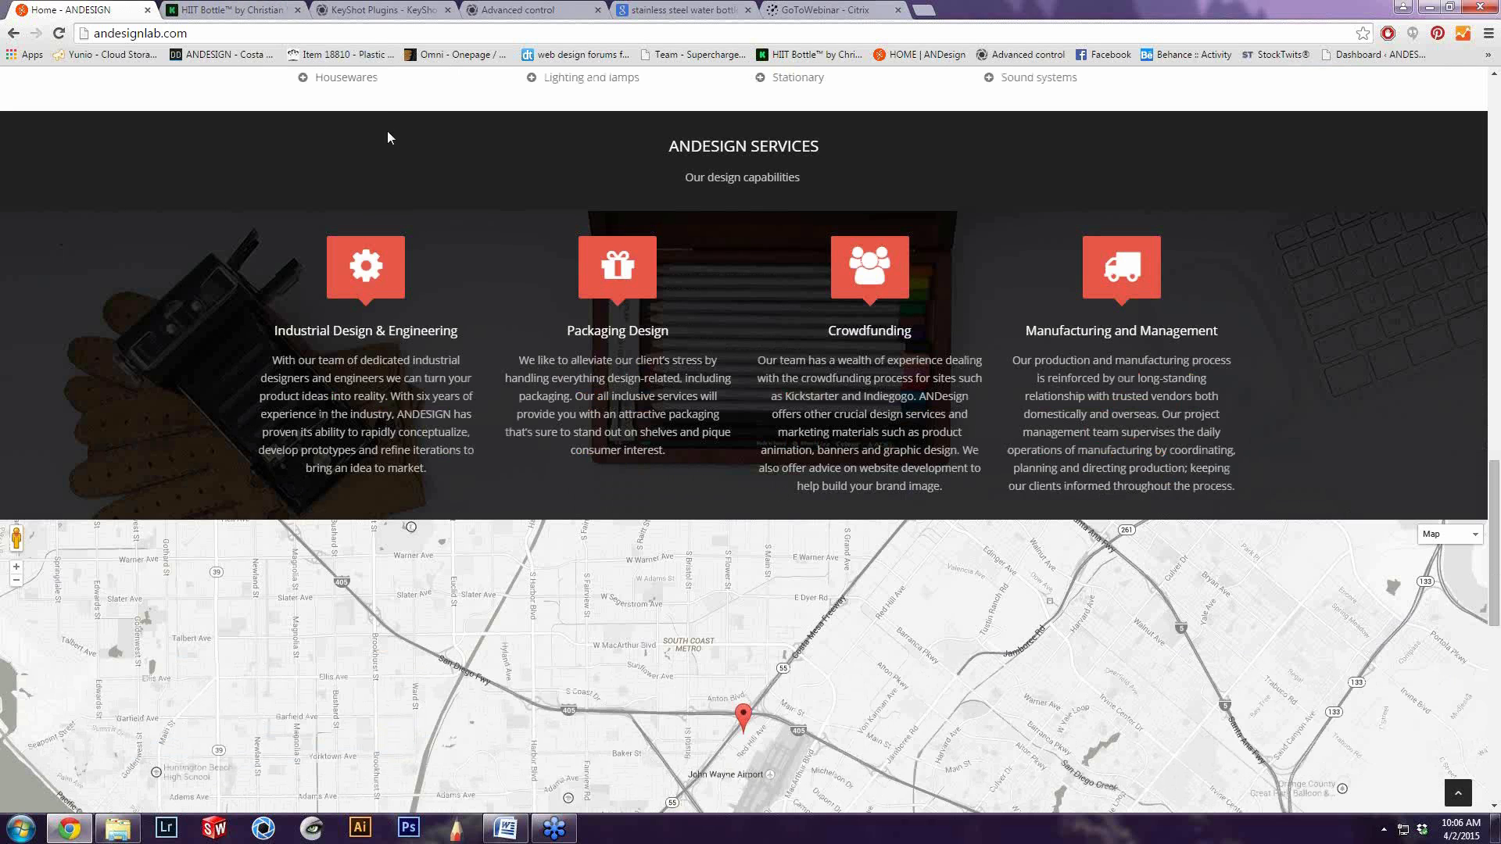
# Switch to the HIIT Bottle Kickstarter page and look over the project's introduction and campaign summary
pyautogui.click(242, 7)
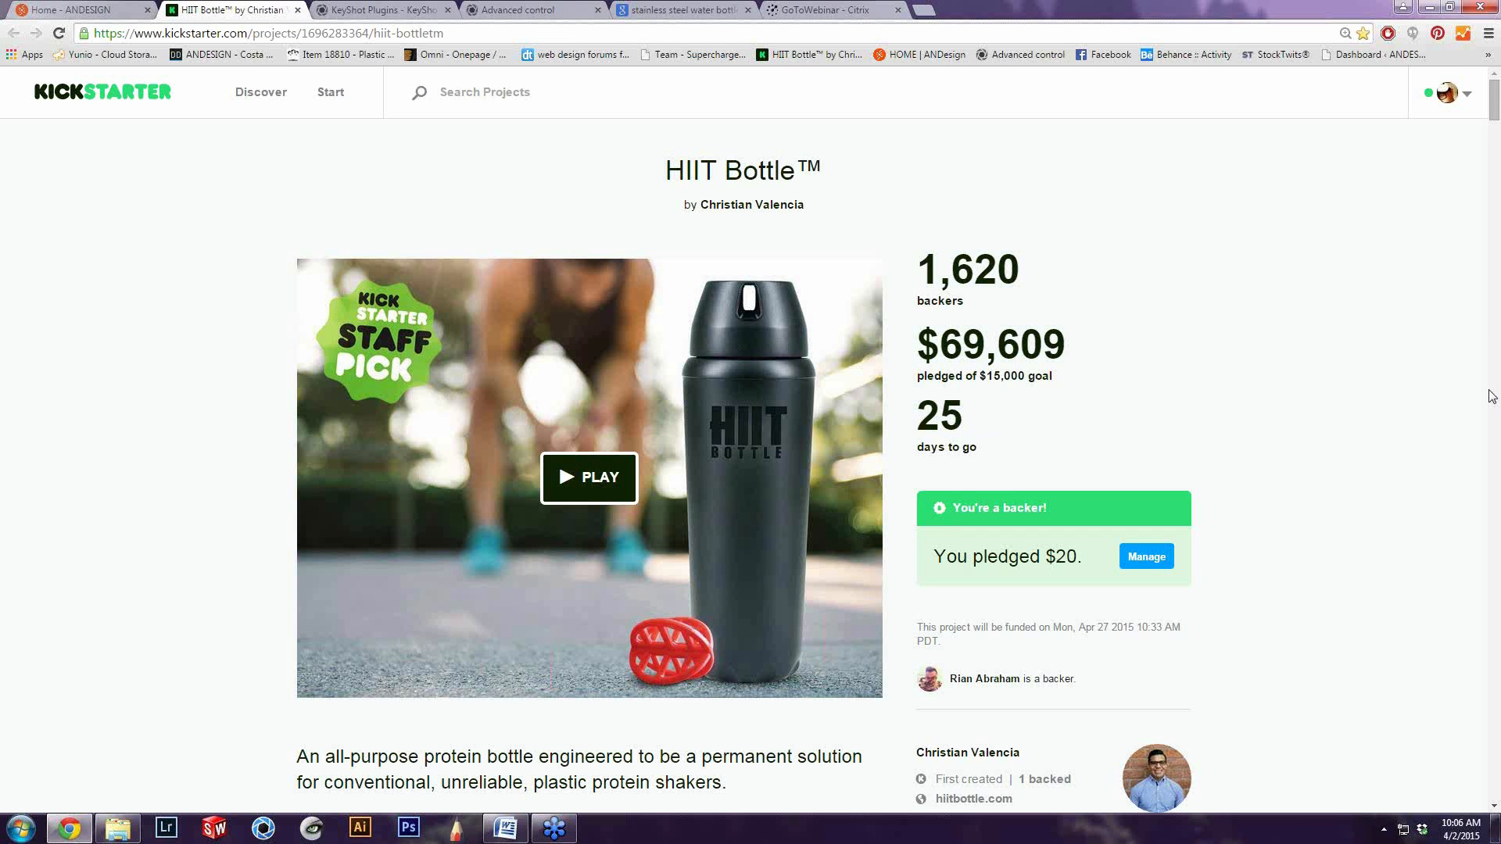
pyautogui.scroll(-8, 1240, 486)
pyautogui.scroll(8, 1240, 486)
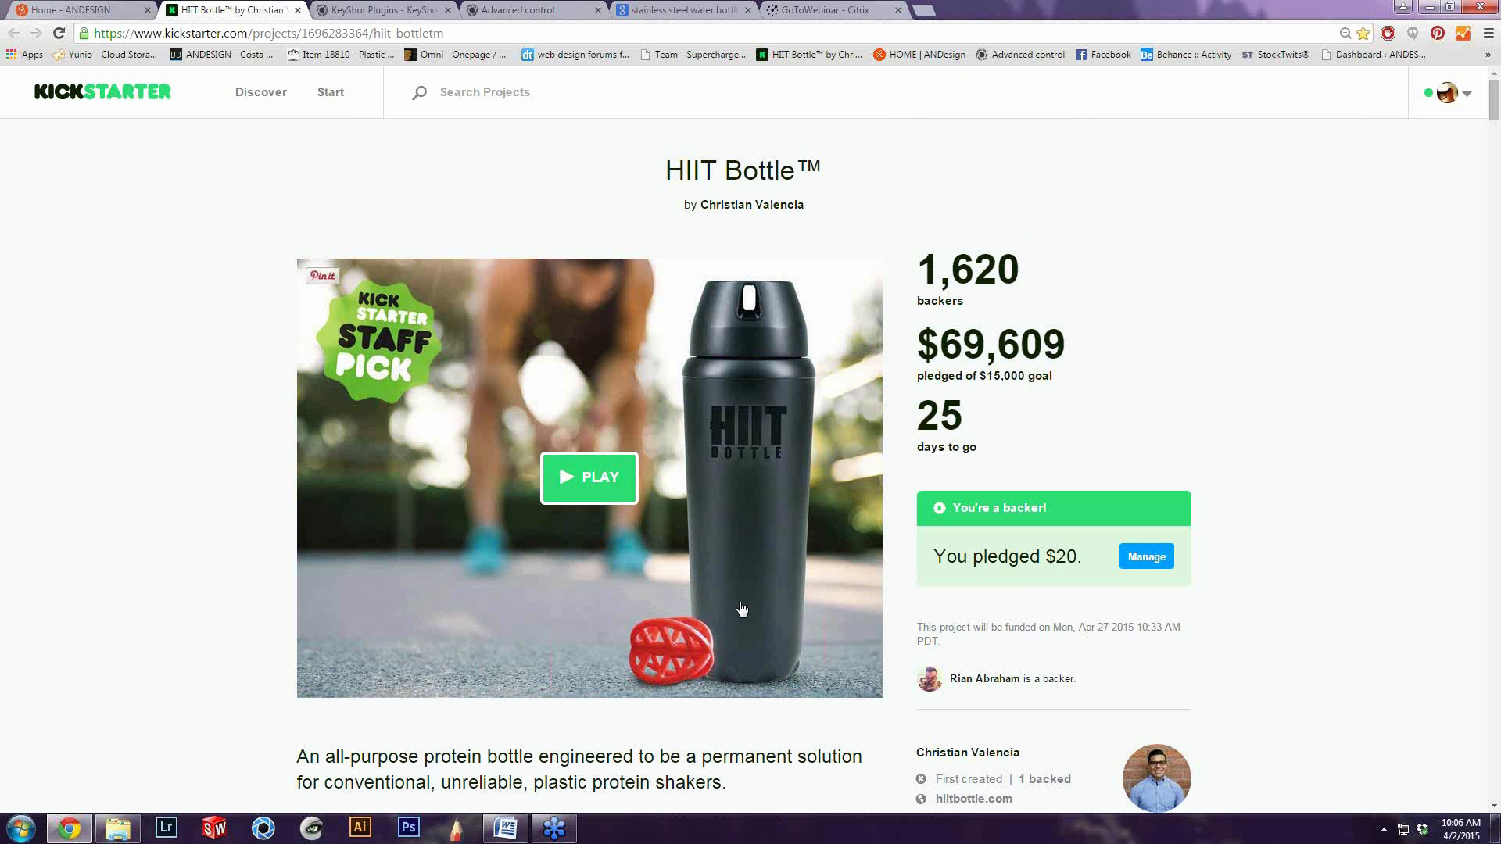
pyautogui.scroll(-3, 742, 609)
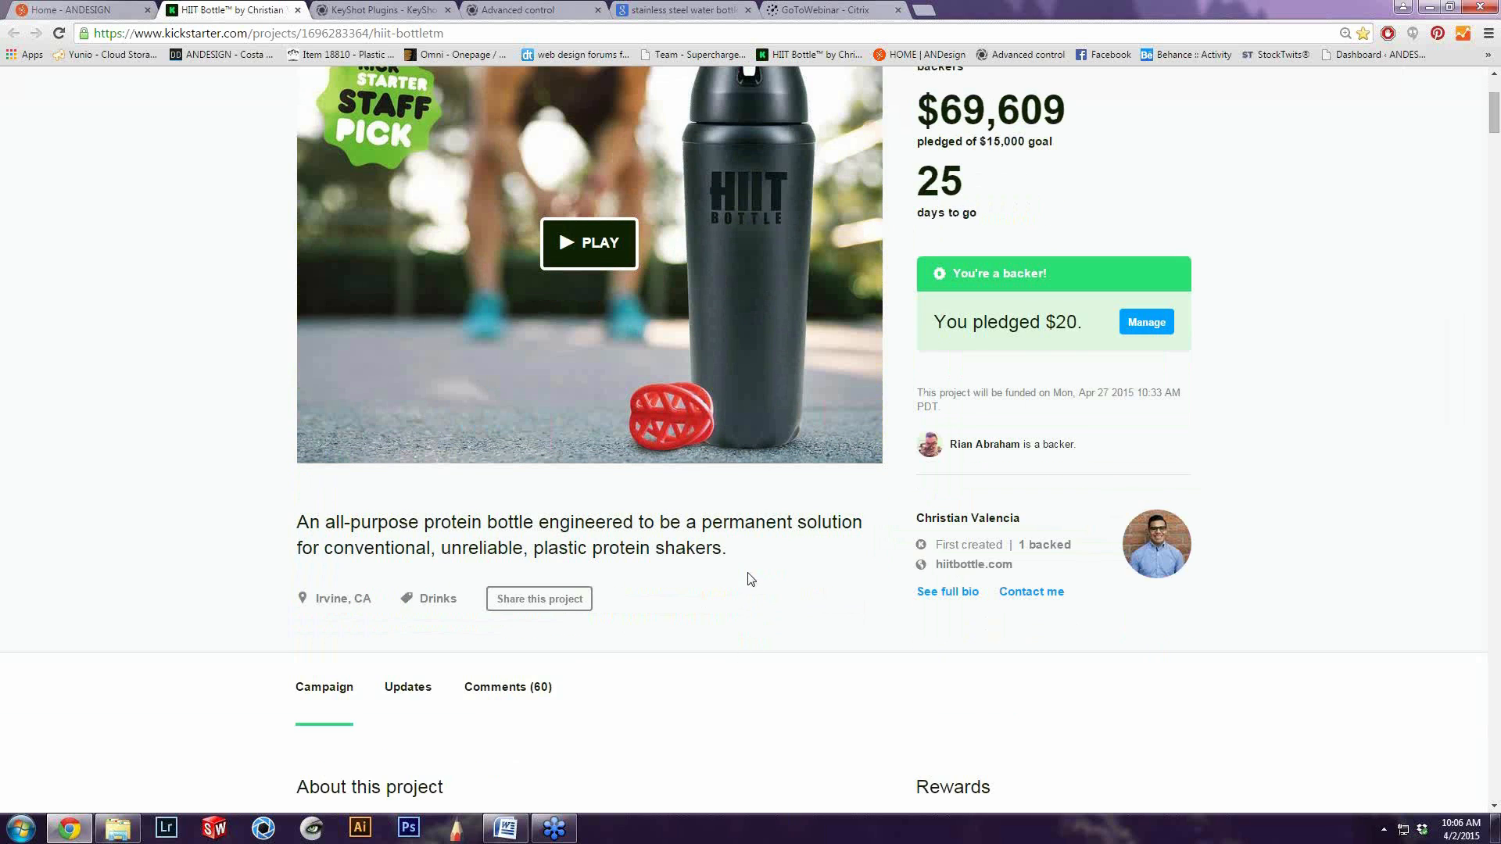
pyautogui.scroll(-1, 774, 548)
pyautogui.scroll(3, 764, 546)
# Highlight the campaign's remaining days and pledged amount, as well as the Kickstarter page's web address, for reference
pyautogui.moveTo(913, 324)
pyautogui.mouseDown()
pyautogui.moveTo(988, 375)
pyautogui.moveTo(923, 327)
pyautogui.mouseUp()
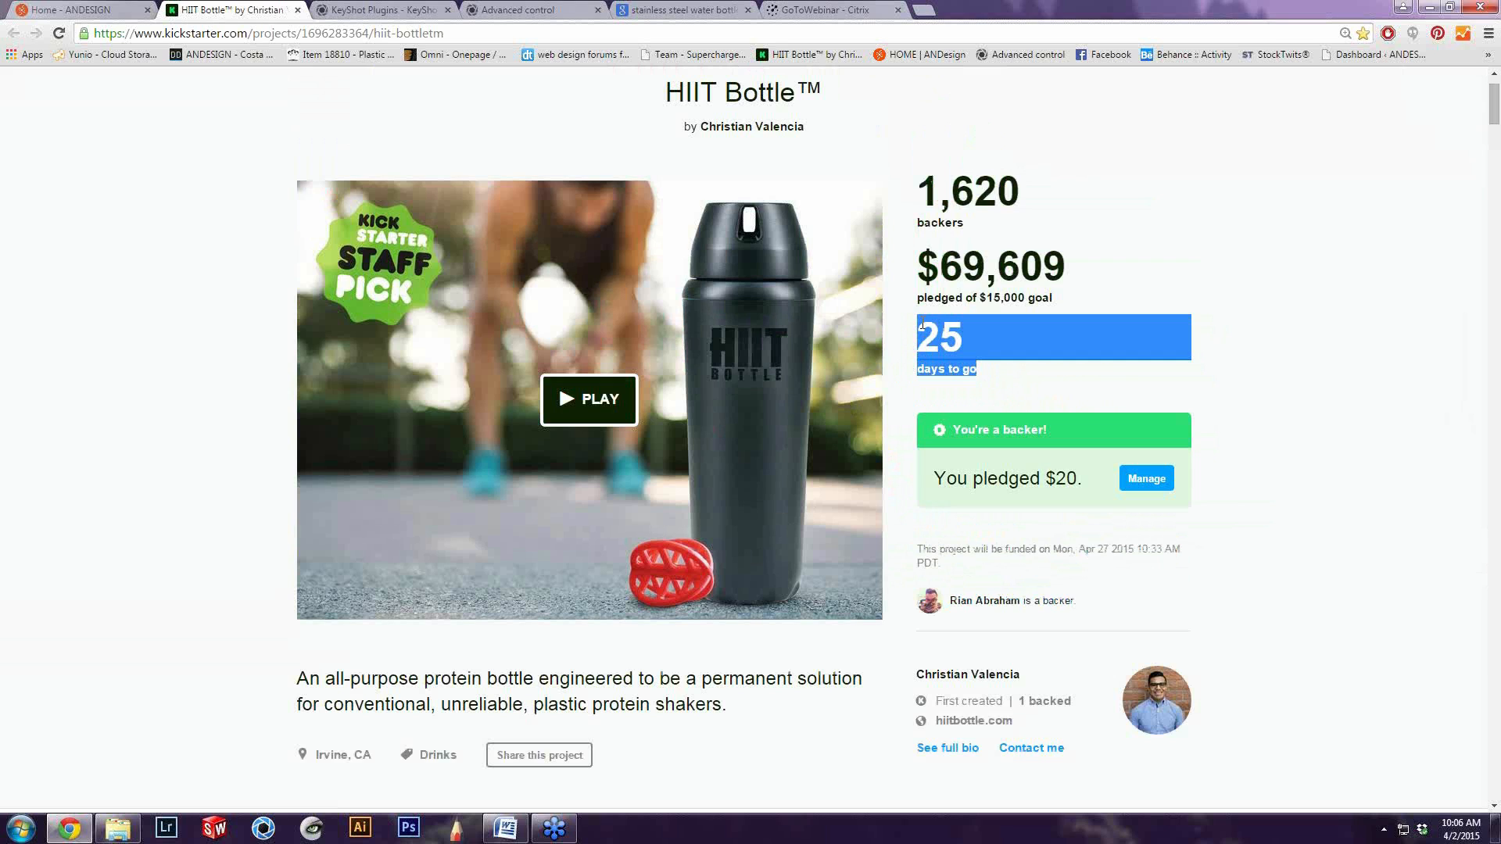
pyautogui.click(1059, 340)
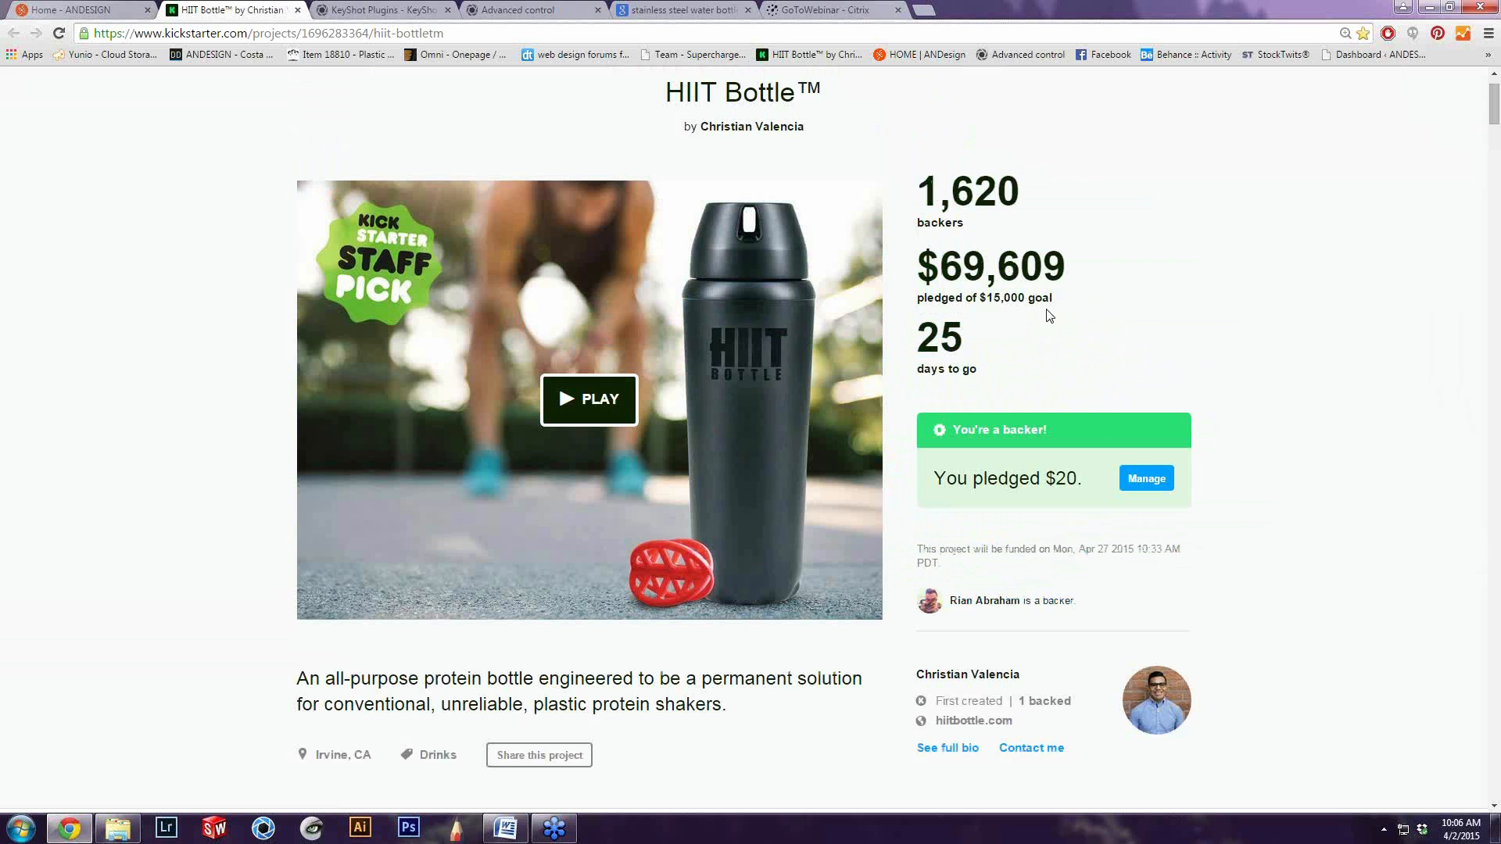
pyautogui.moveTo(1074, 299); pyautogui.dragTo(916, 254)
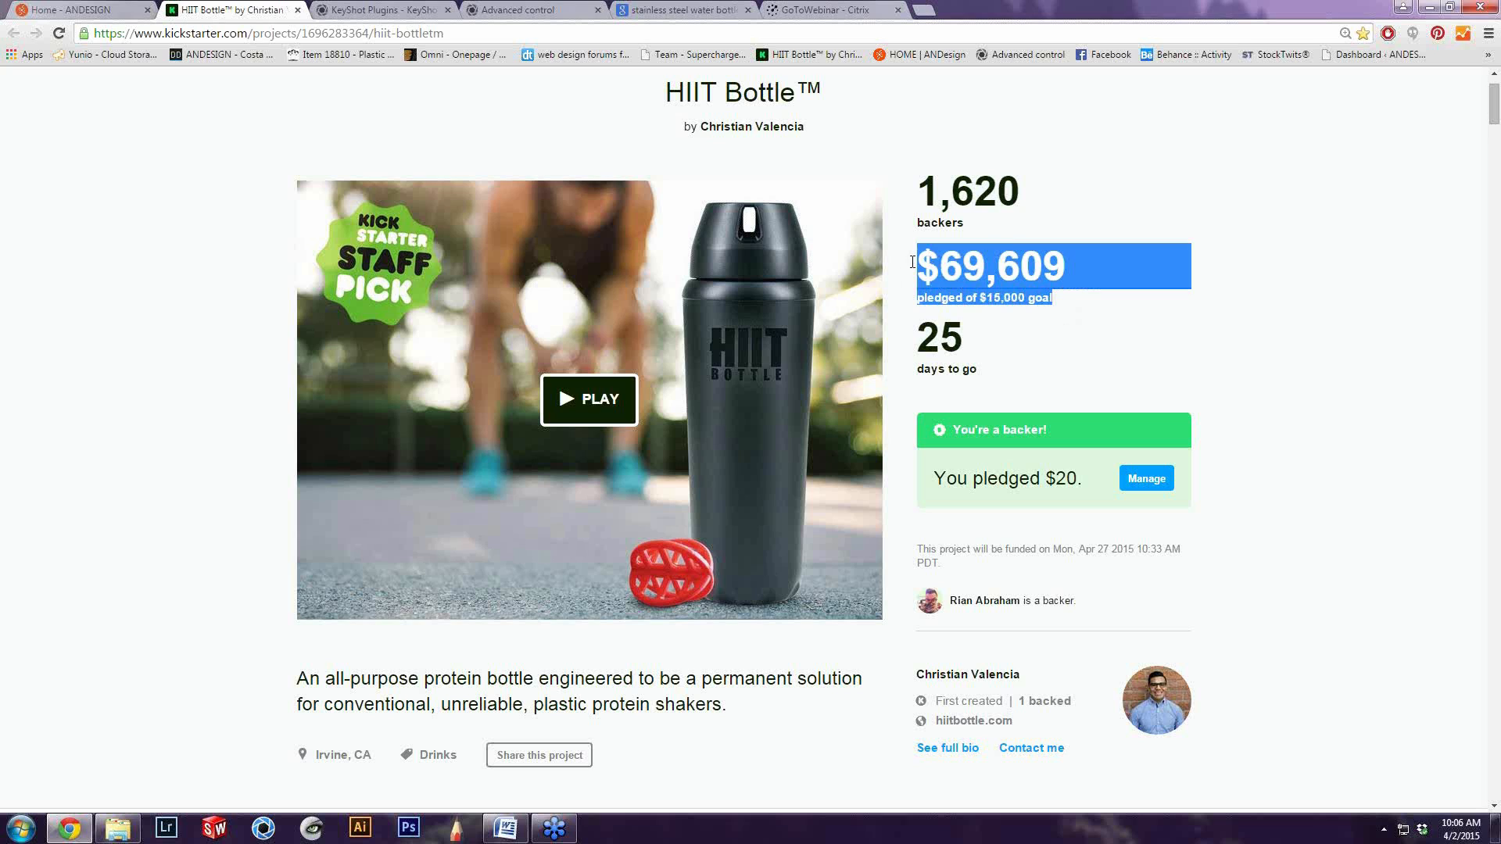
pyautogui.click(1095, 298)
pyautogui.moveTo(1102, 310); pyautogui.dragTo(916, 258)
pyautogui.click(1190, 344)
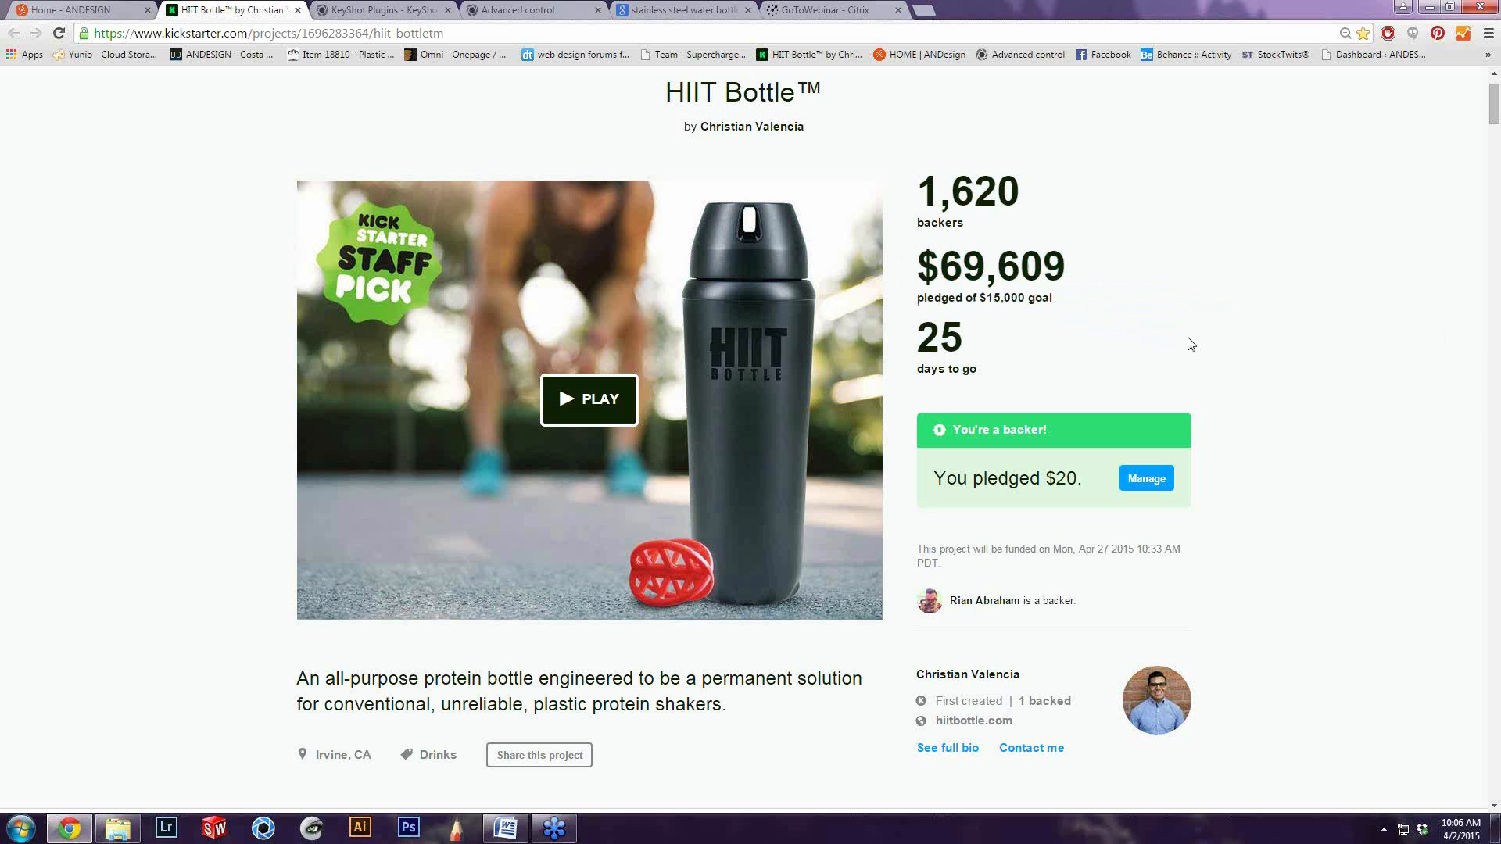
pyautogui.scroll(1, 1195, 349)
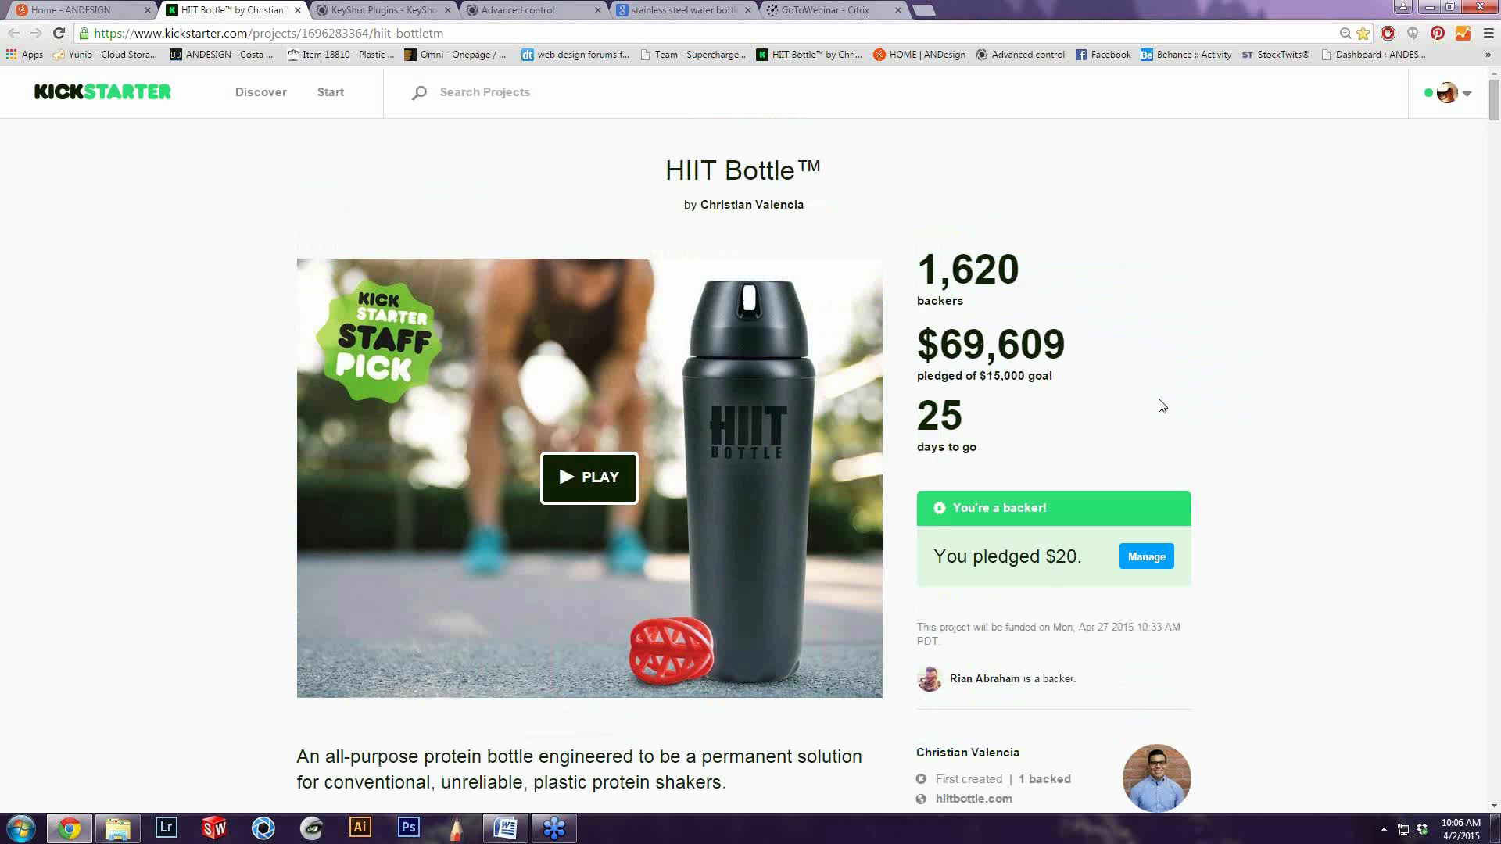
pyautogui.moveTo(456, 33); pyautogui.dragTo(48, 17)
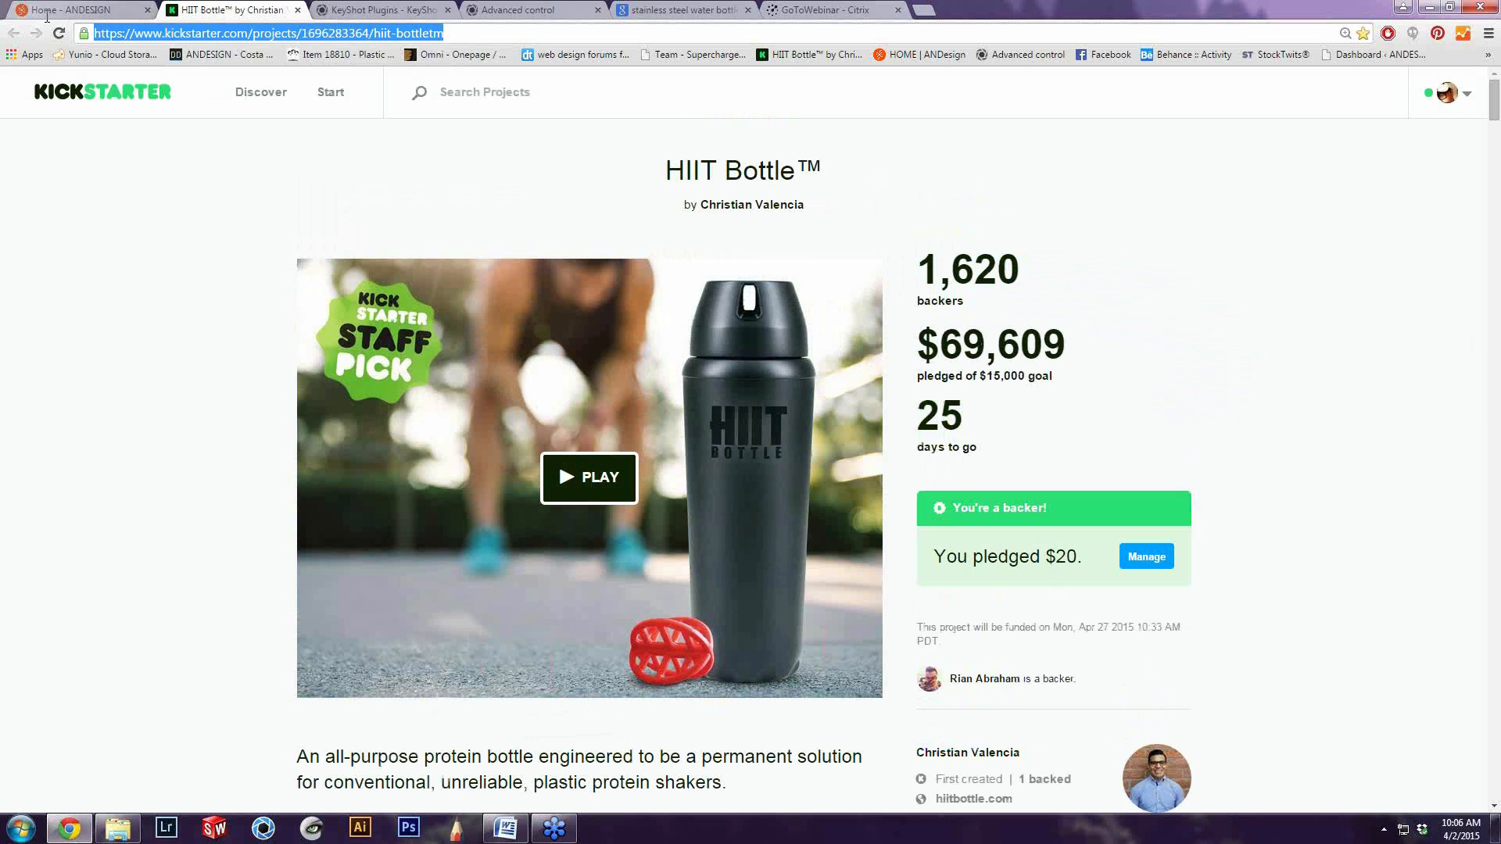
pyautogui.click(112, 315)
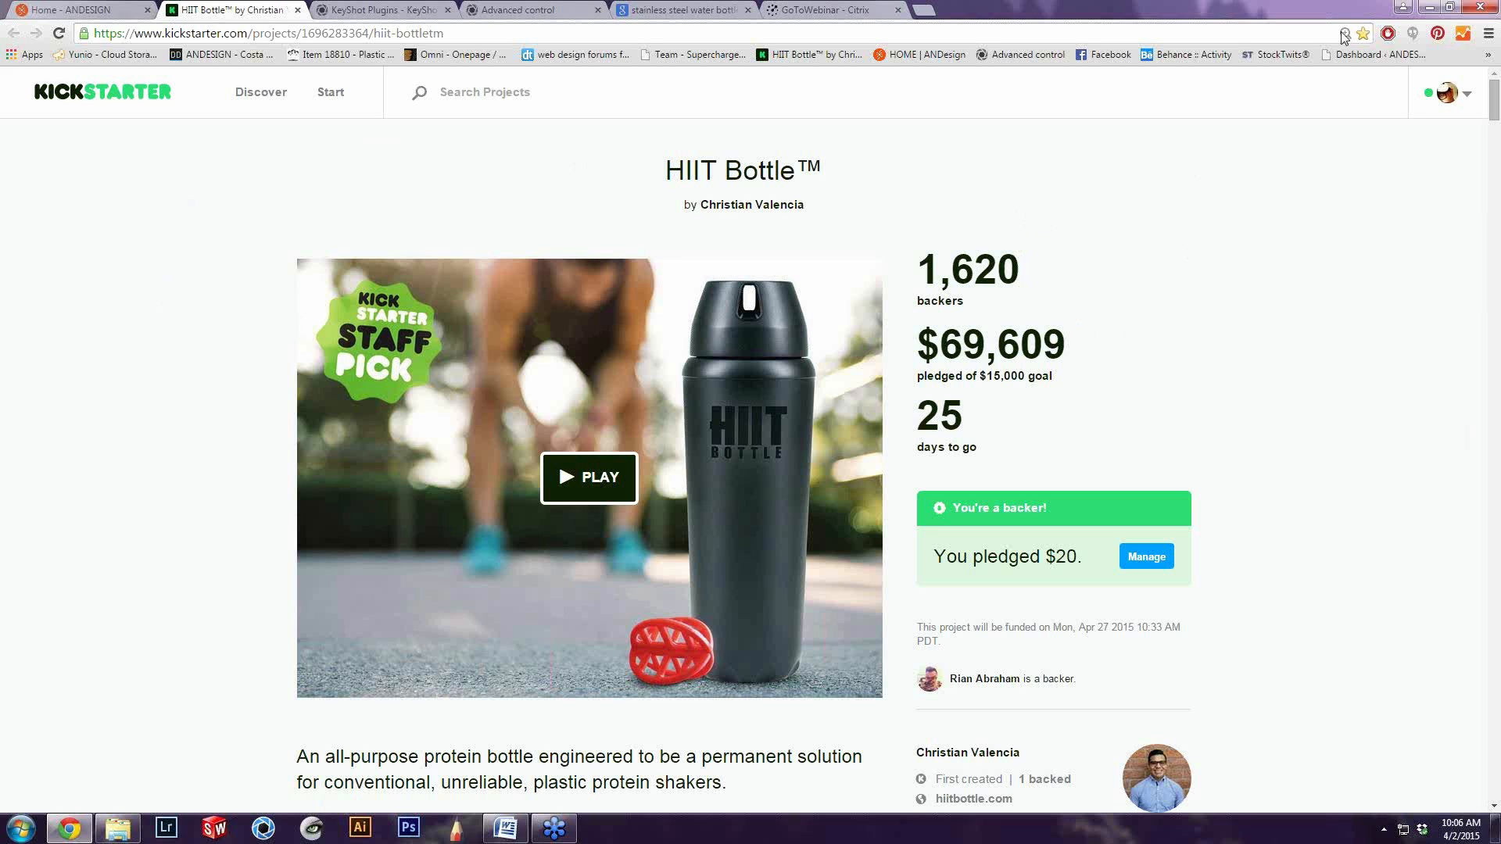
# Minimize the browser and open the 2. Updated folder inside 1. 3D CAD File of the desktop's HIIT Bottle Webinar folder
pyautogui.click(1429, 10)
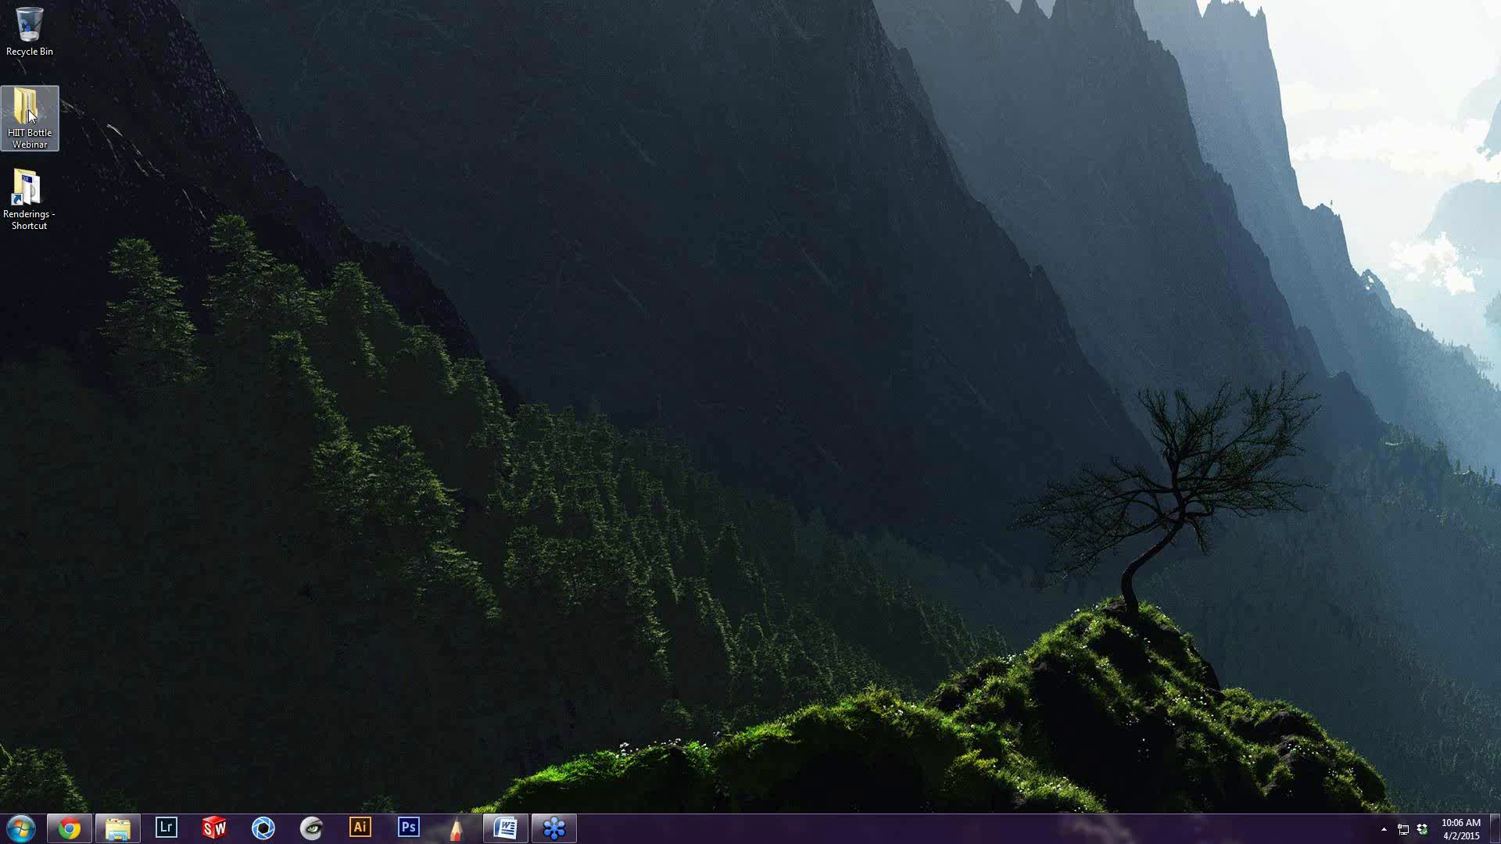
pyautogui.doubleClick(29, 113)
pyautogui.doubleClick(1048, 181)
pyautogui.doubleClick(1067, 201)
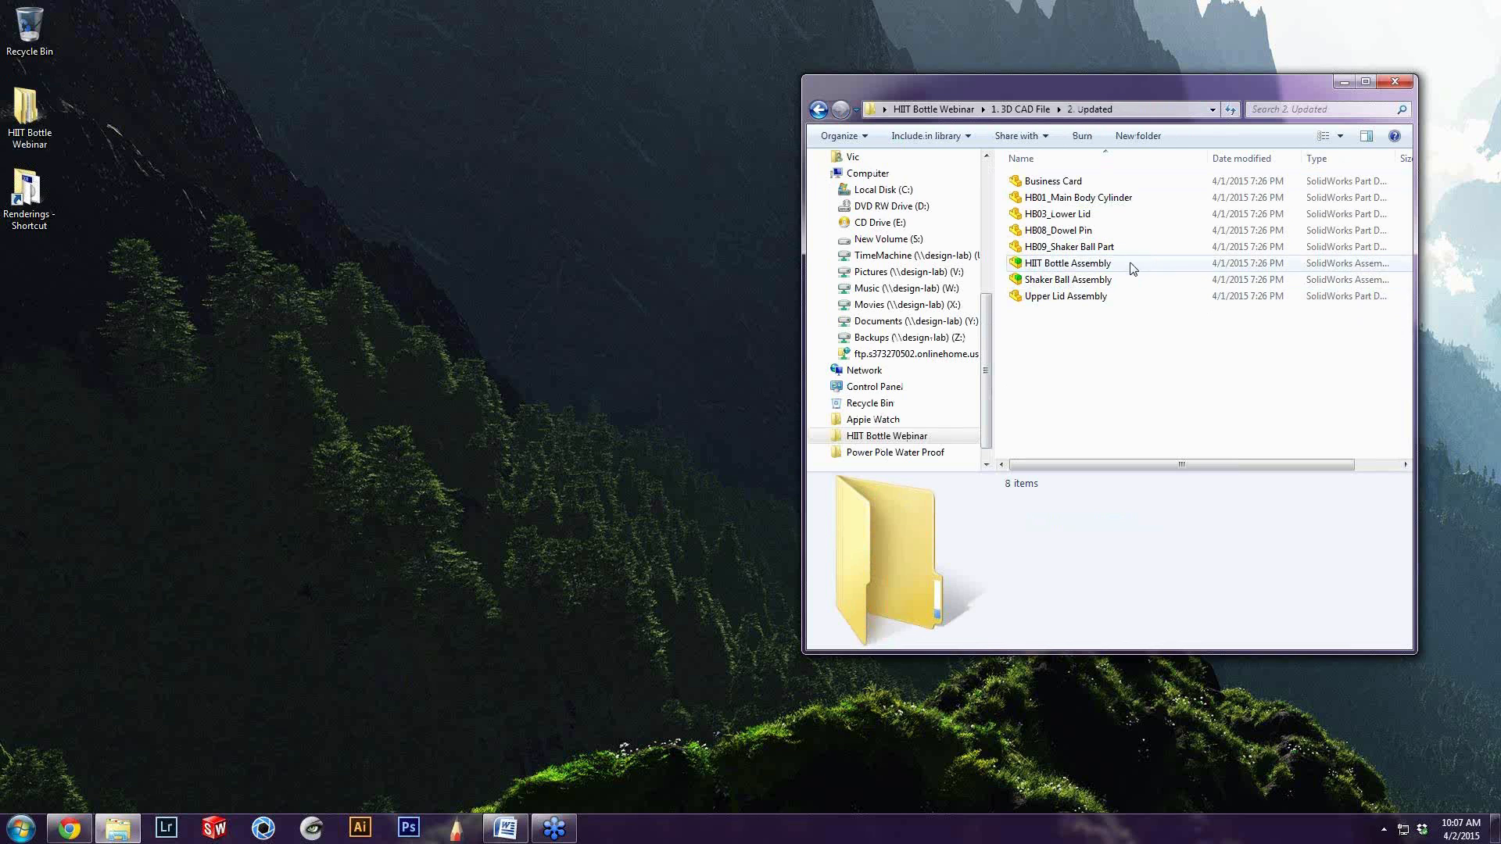
# Open HIIT Bottle Assembly in SolidWorks, declining to roll HB01_Main Body Cylinder forward, and dismiss the rebuild error report
pyautogui.click(1135, 266)
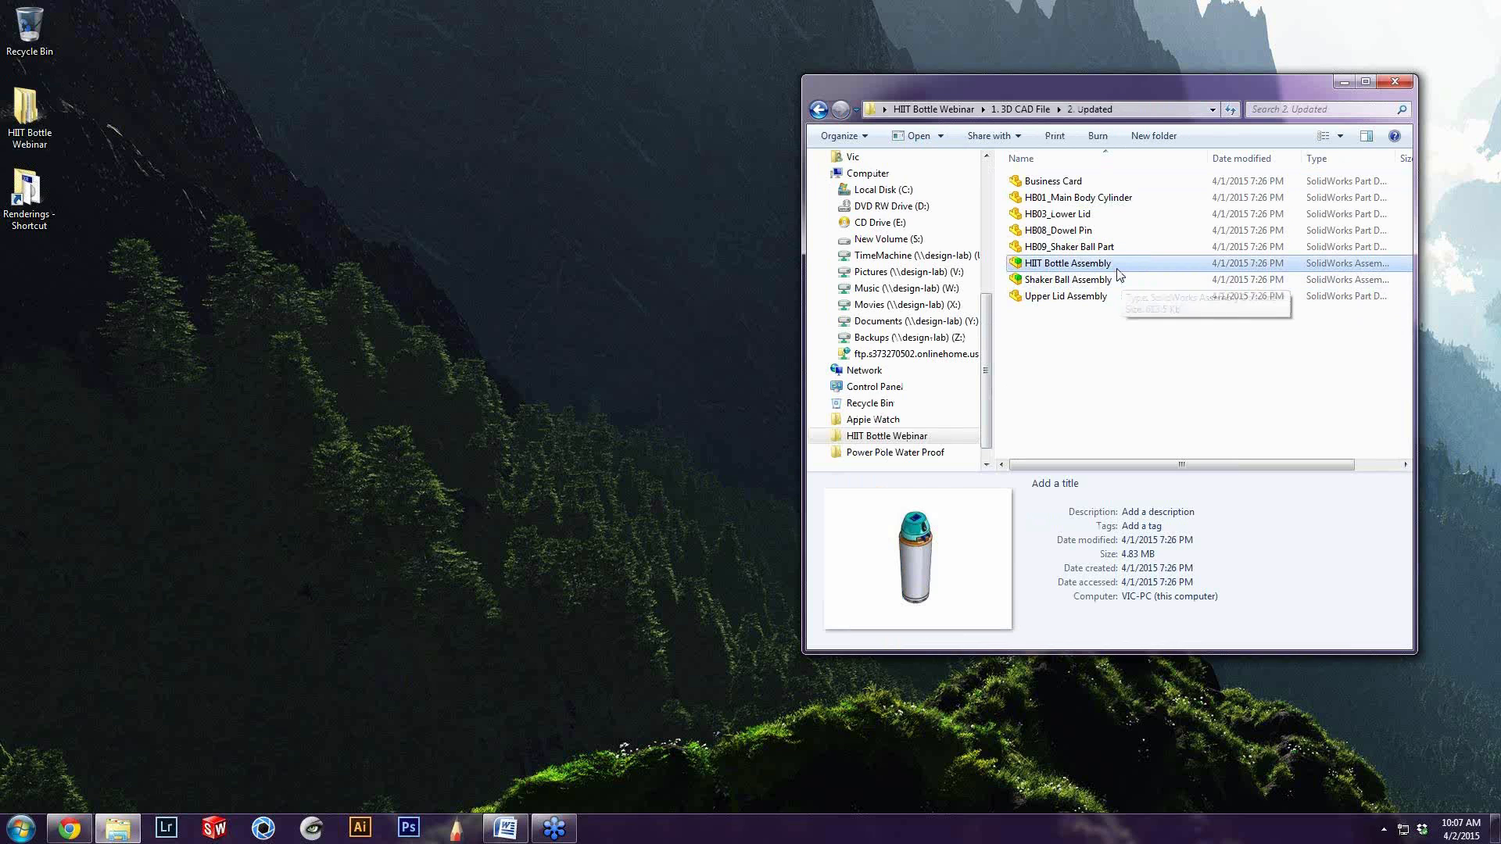
pyautogui.doubleClick(1120, 266)
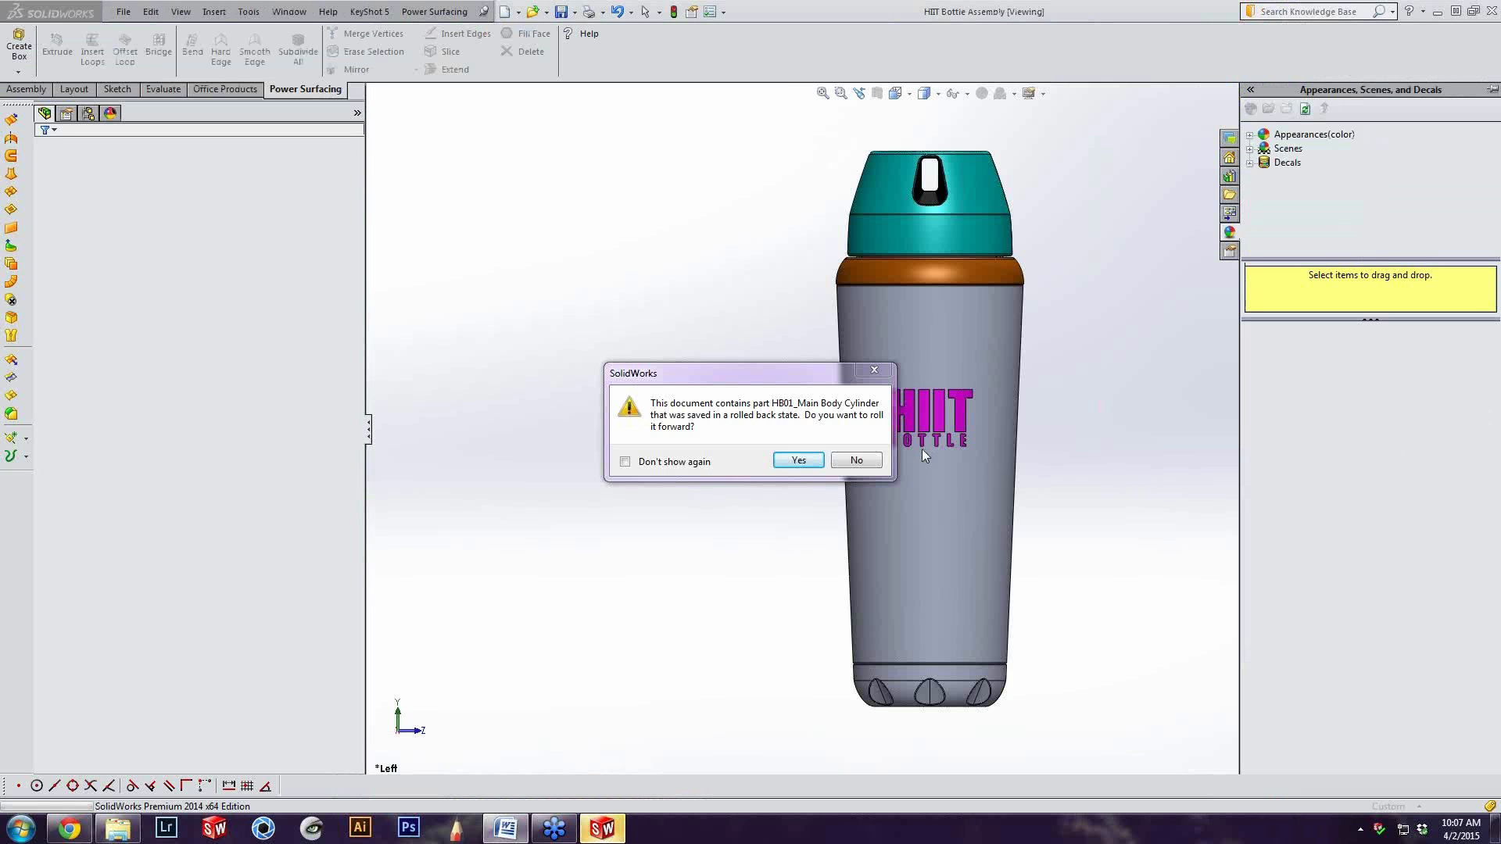
pyautogui.click(882, 460)
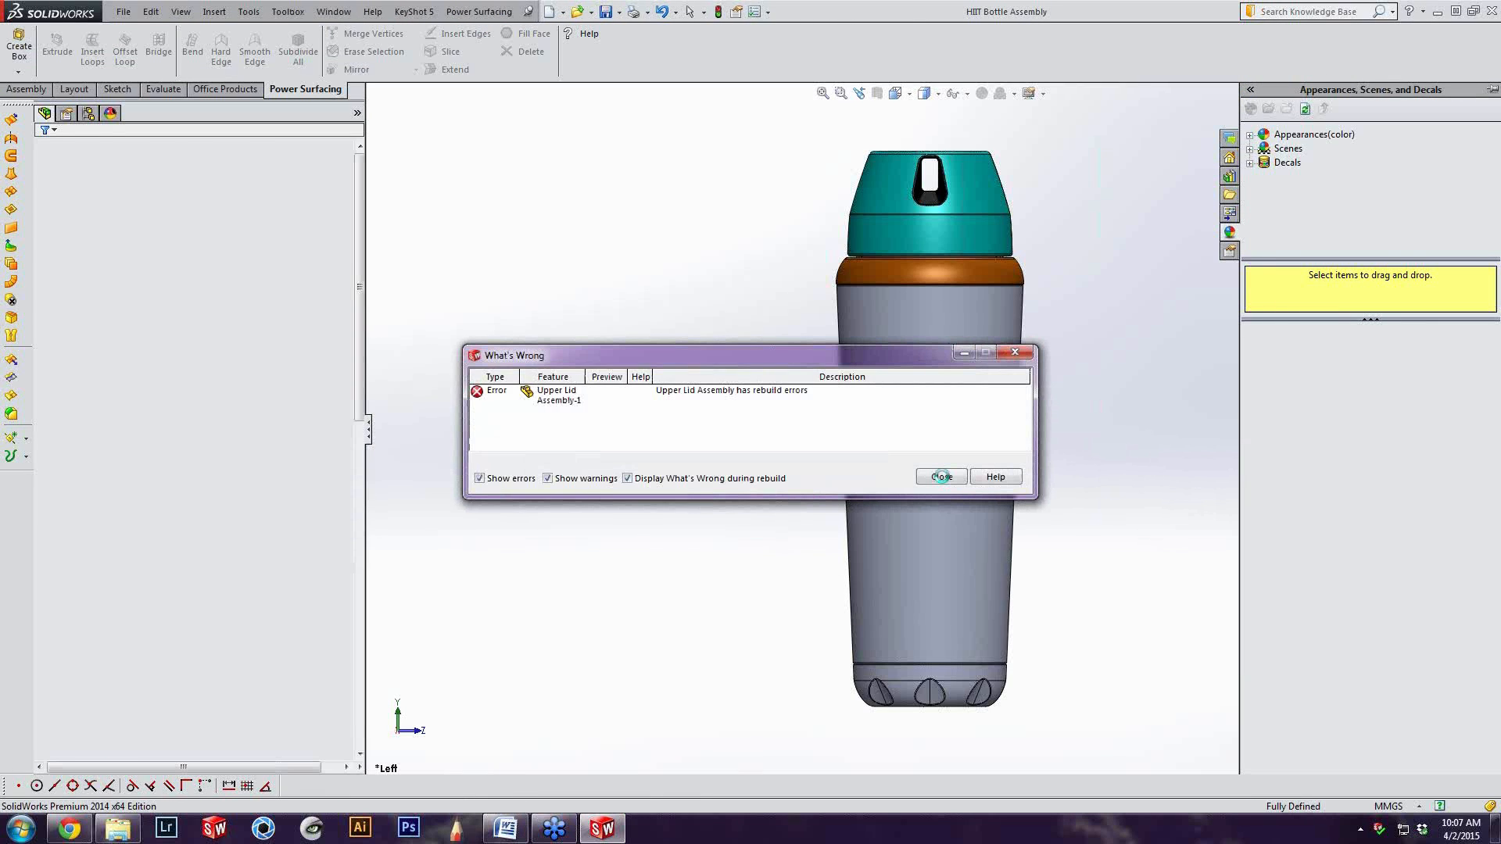
pyautogui.click(941, 476)
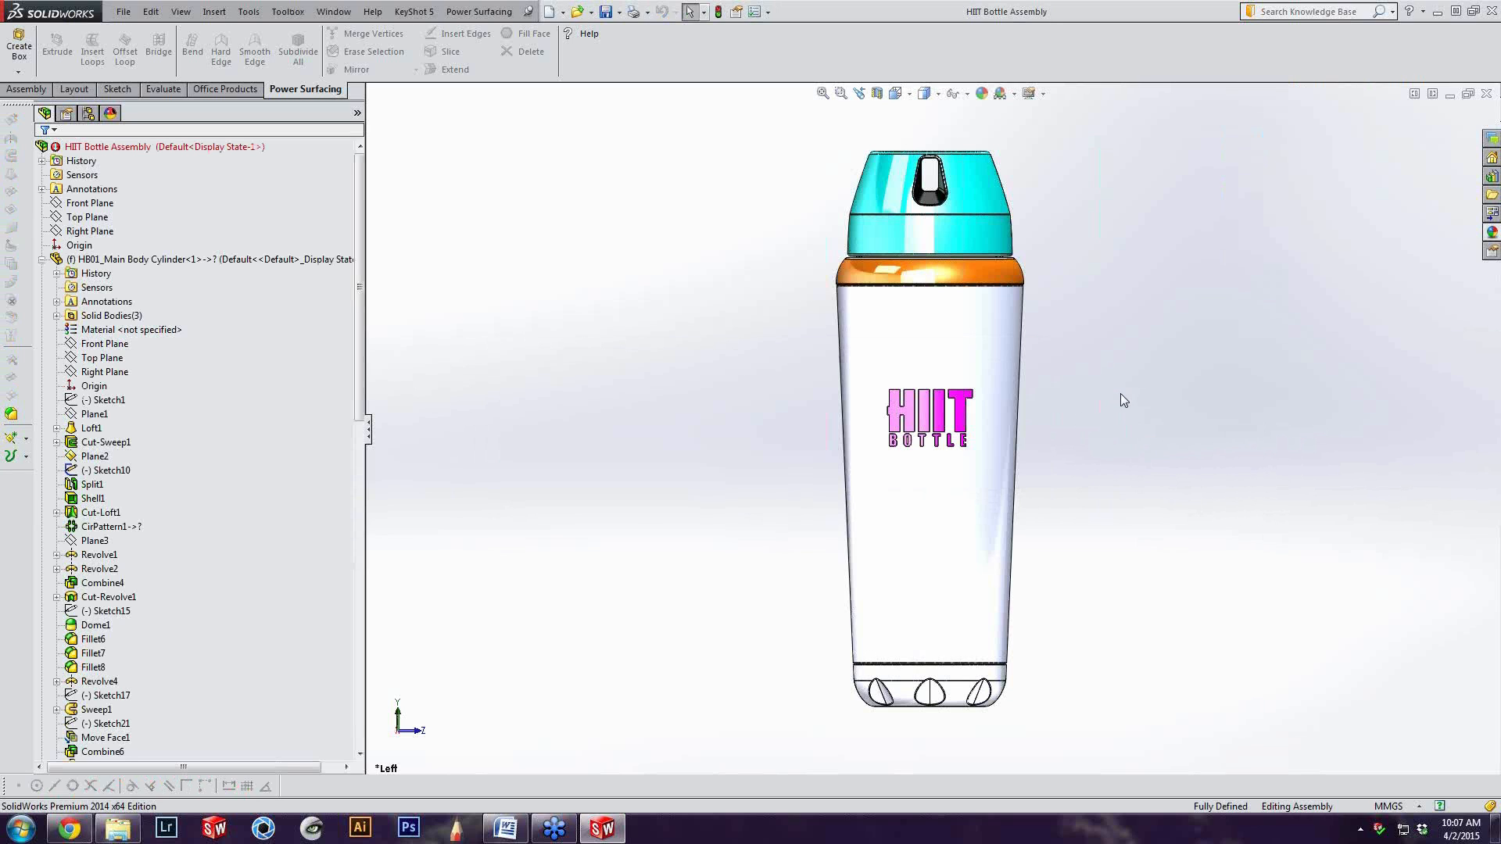
# Inspect the whole bottle assembly from the right side, from angled views showing the lid and latch, and from the front
pyautogui.hotkey('ctrl', '4')
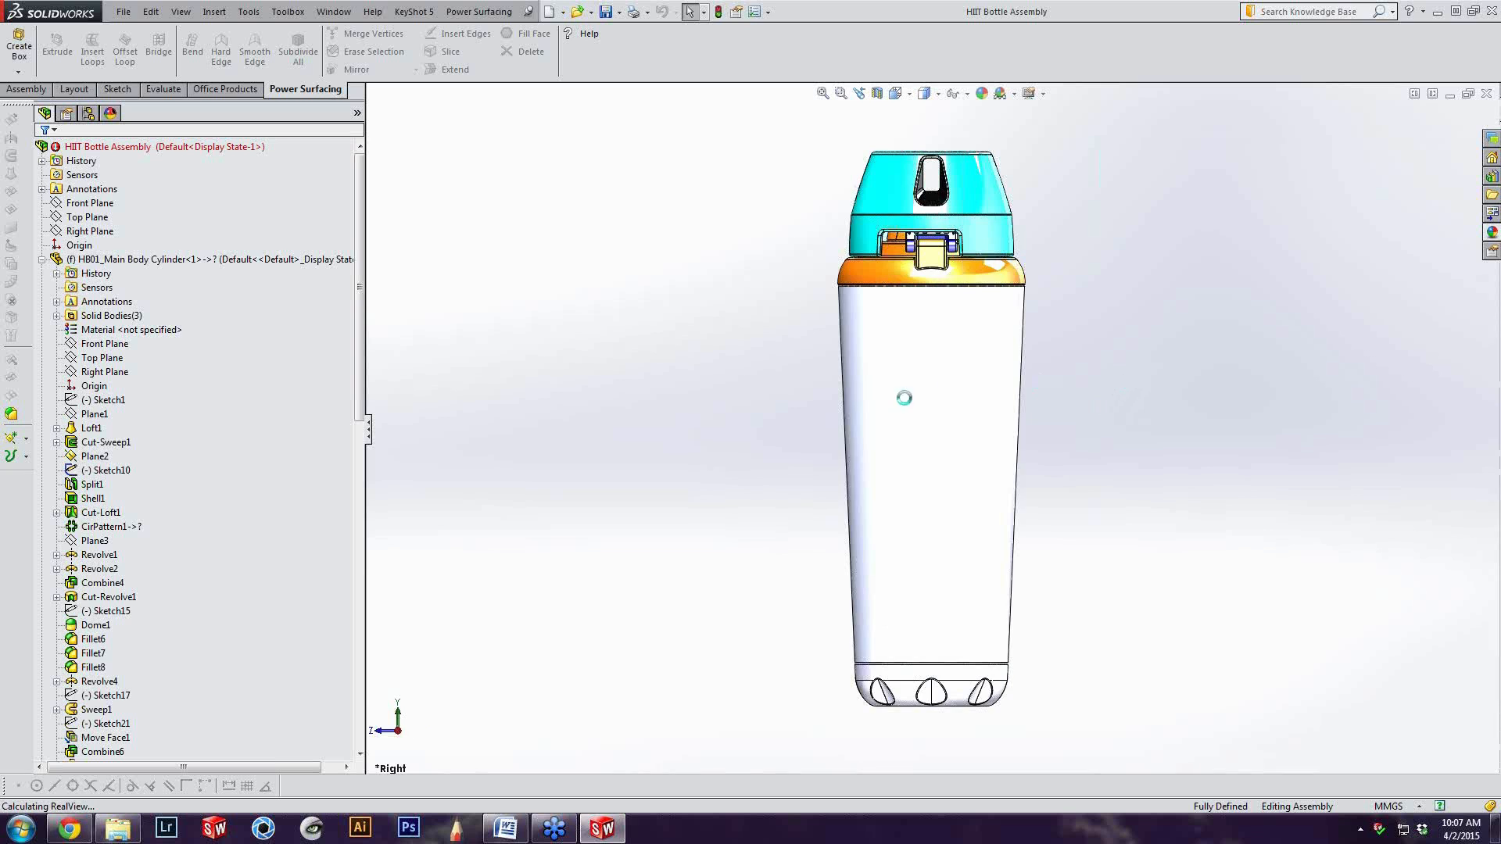
pyautogui.moveTo(894, 509); pyautogui.dragTo(1215, 432, button='middle')
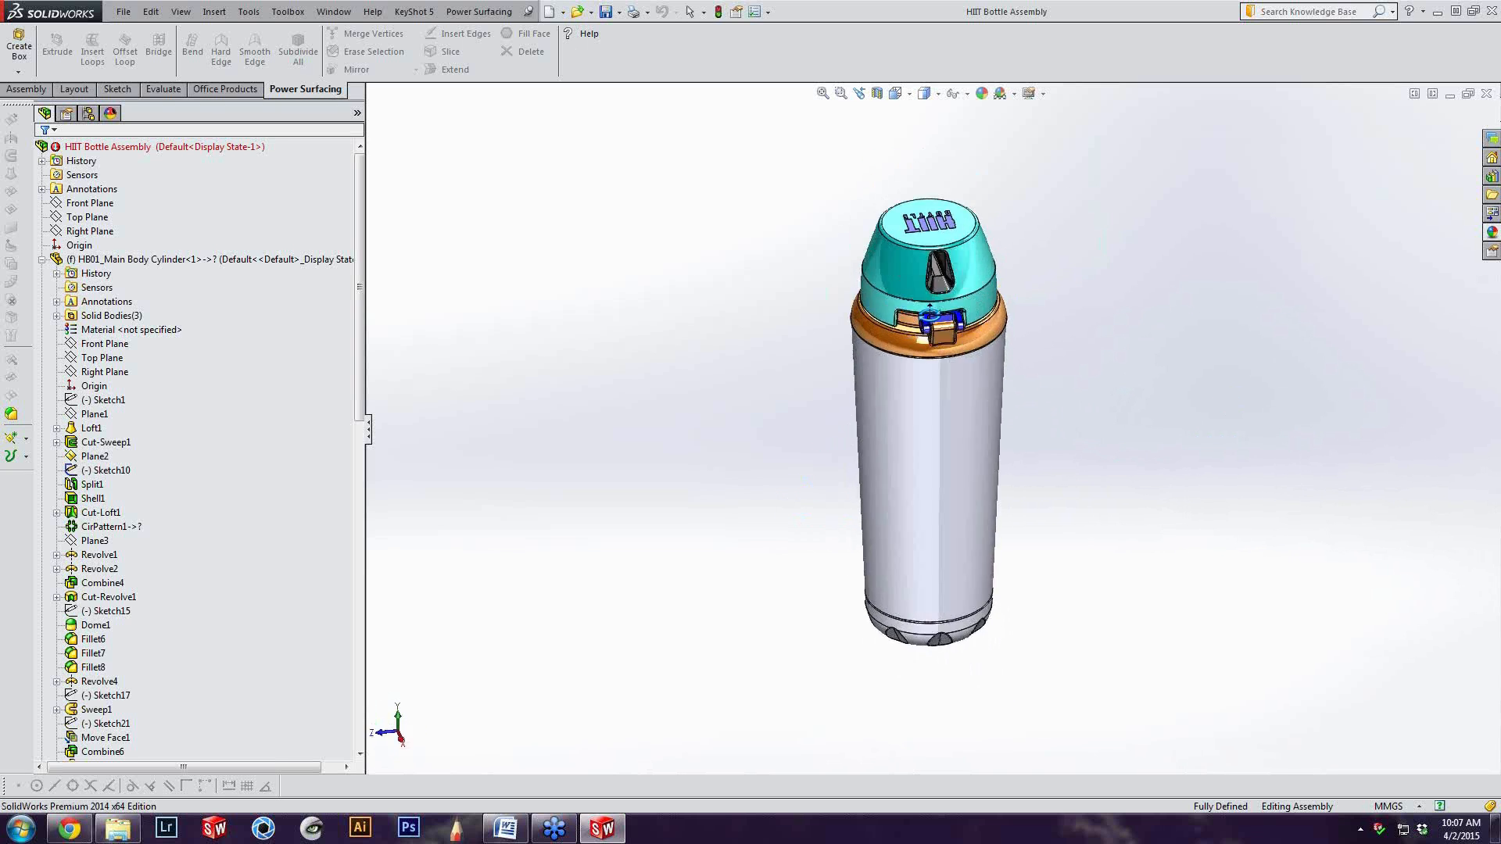
pyautogui.moveTo(573, 305); pyautogui.dragTo(1063, 359, button='middle')
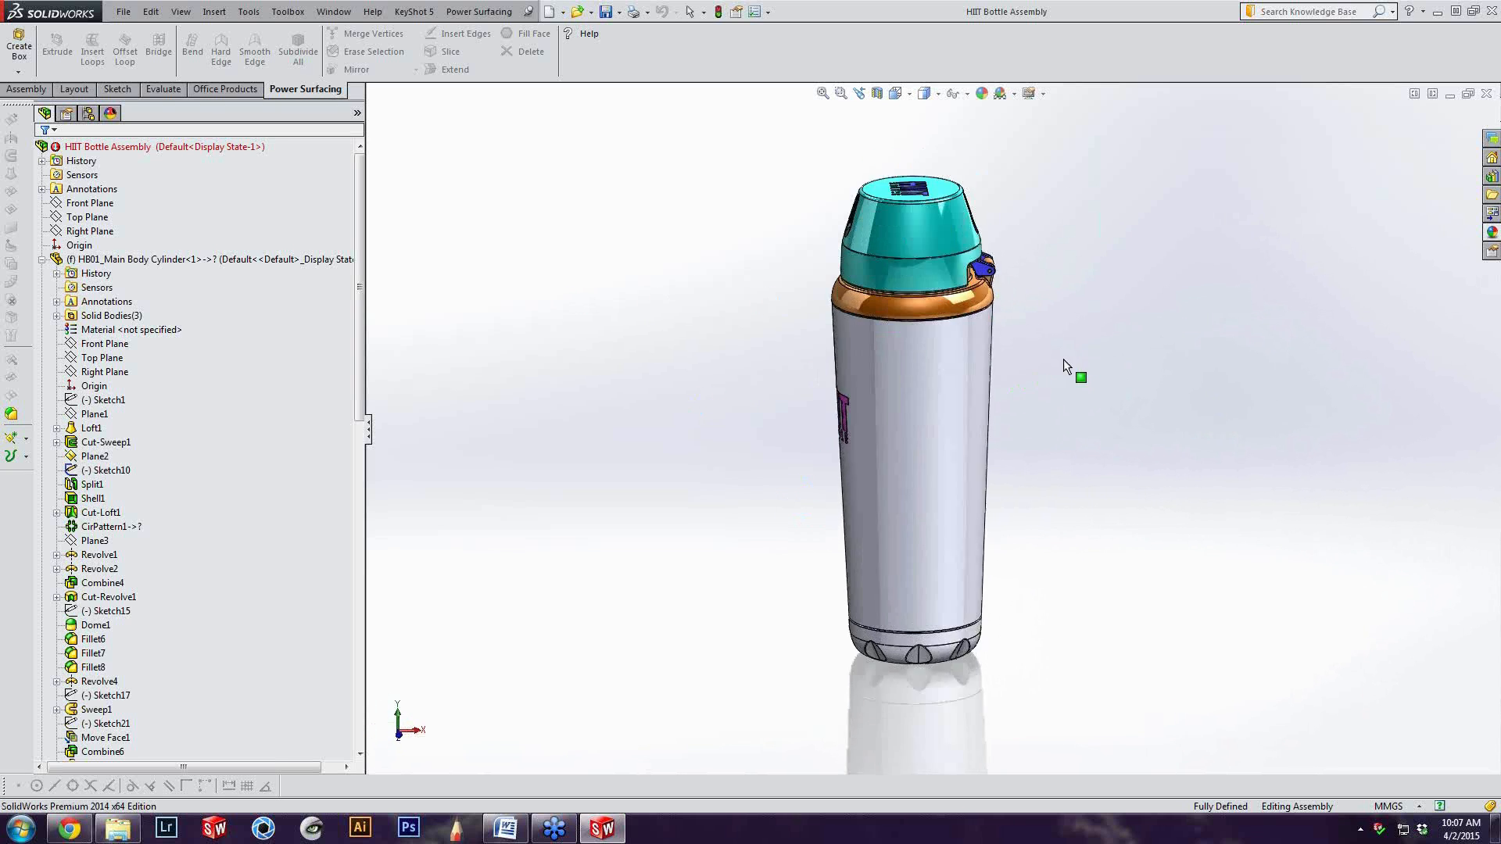
pyautogui.hotkey('ctrl', '1')
# Collapse the HB01_Main Body Cylinder feature list in the assembly tree and clear the selection
pyautogui.click(121, 260)
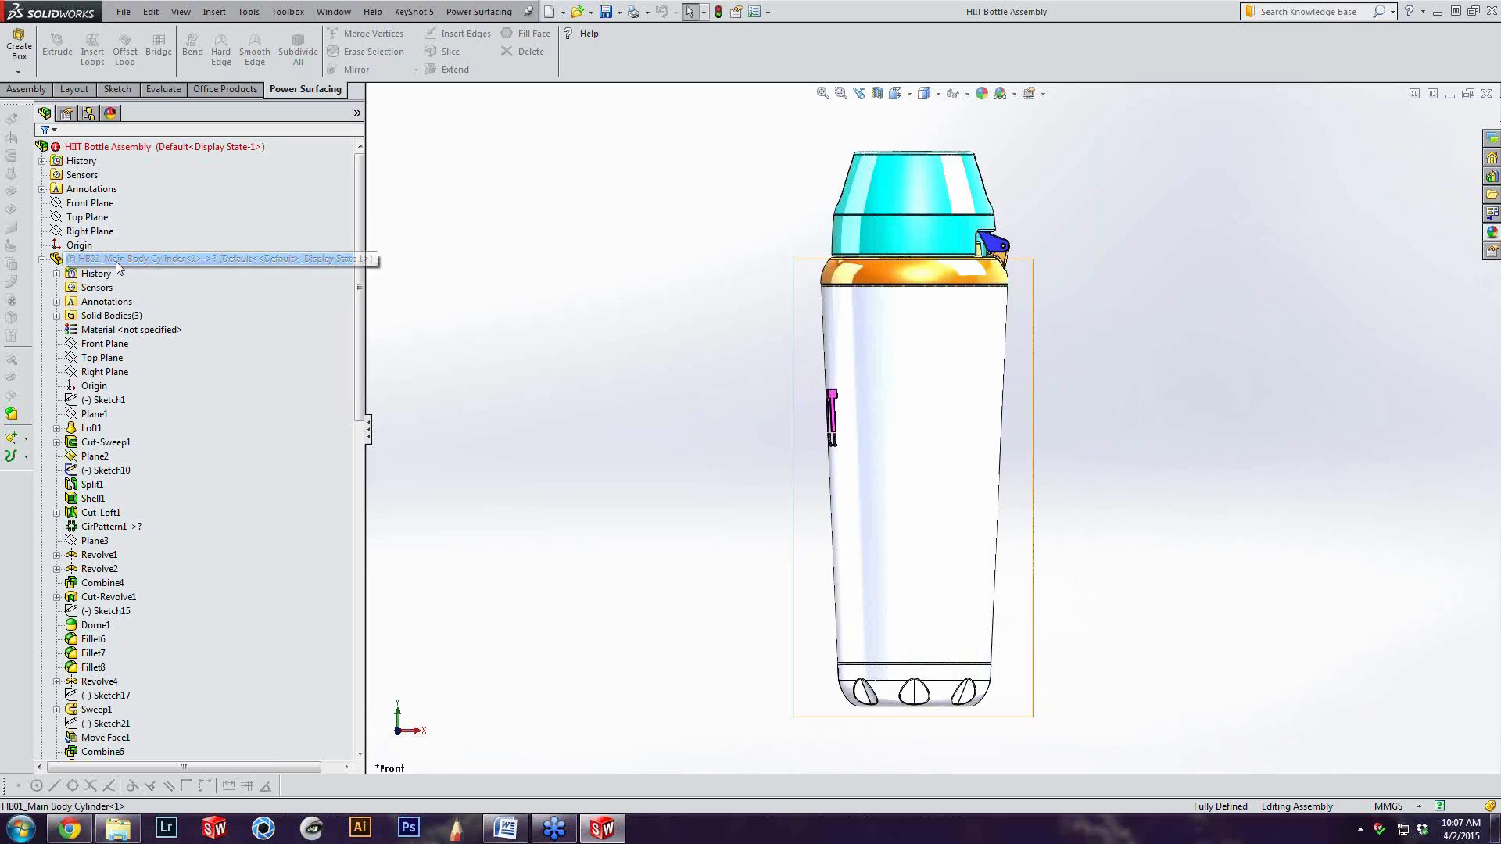
pyautogui.click(41, 260)
pyautogui.click(414, 358)
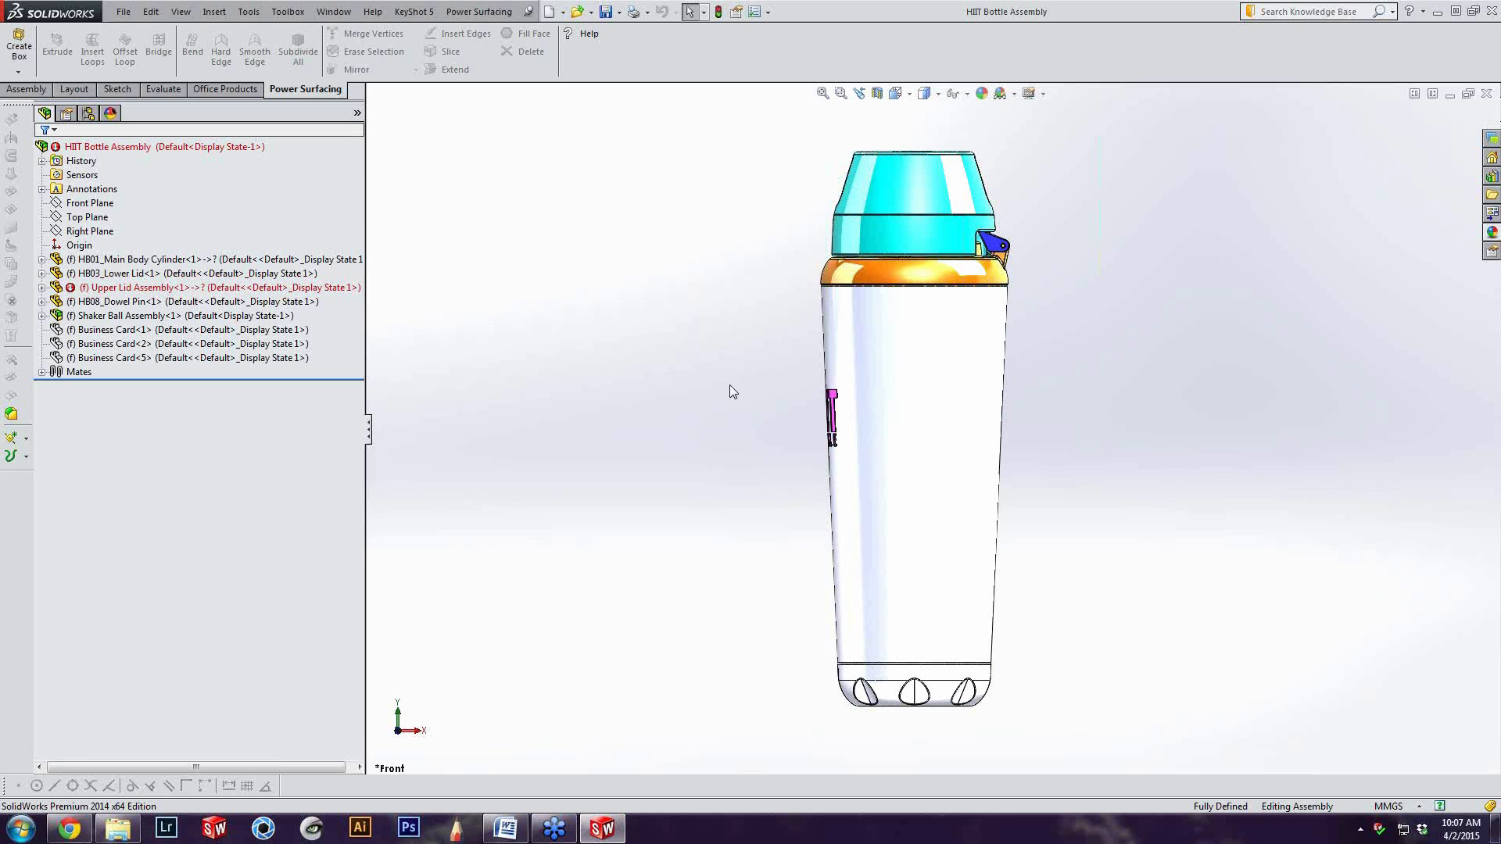
# Examine the HIIT BOTTLE logo on the main body up close in the left view, leaving nothing selected
pyautogui.hotkey('ctrl', '3')
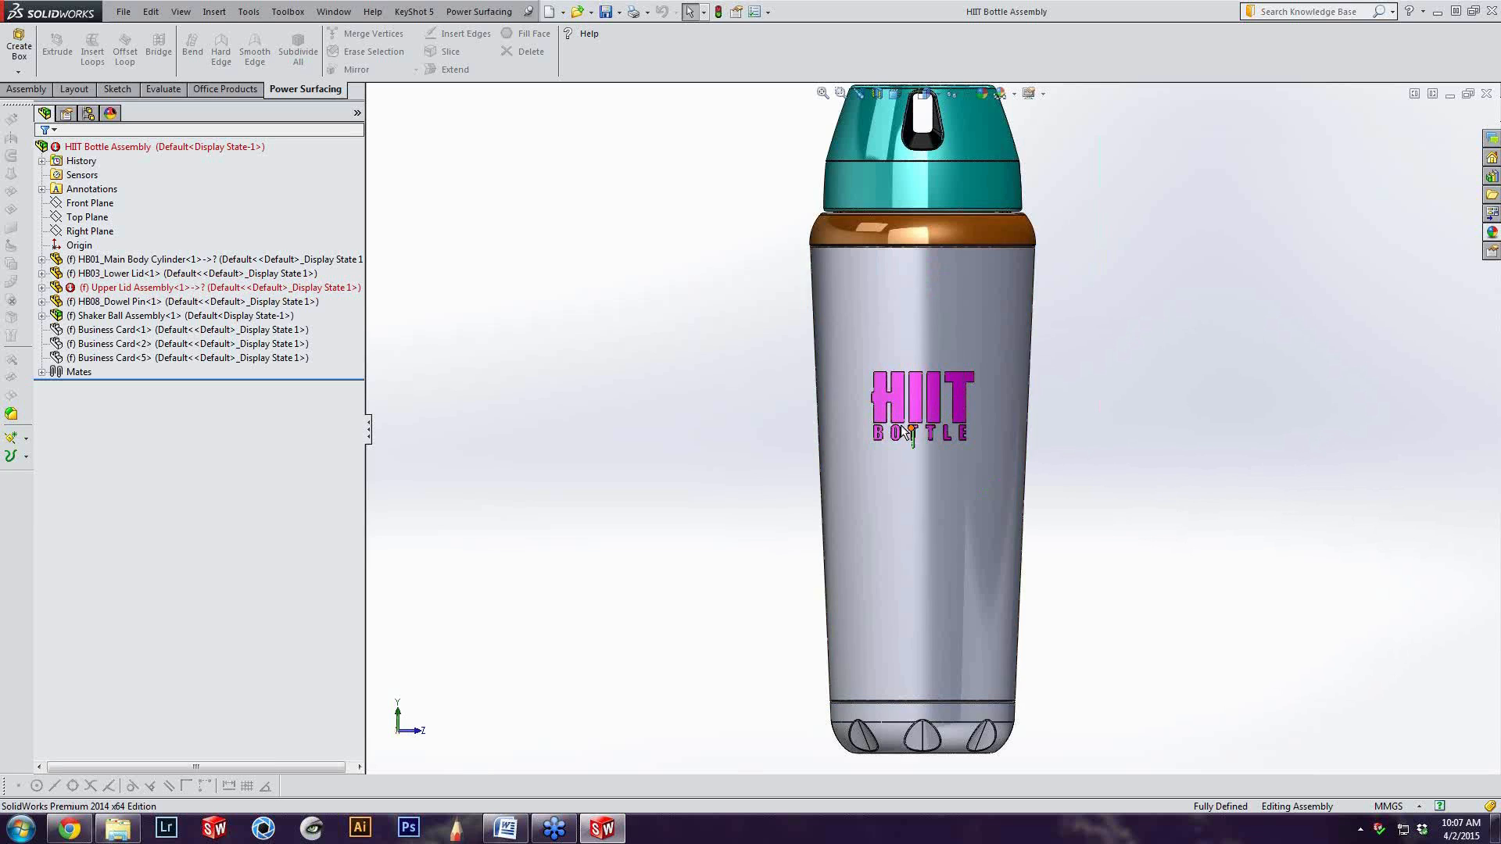
pyautogui.scroll(-2, 891, 415)
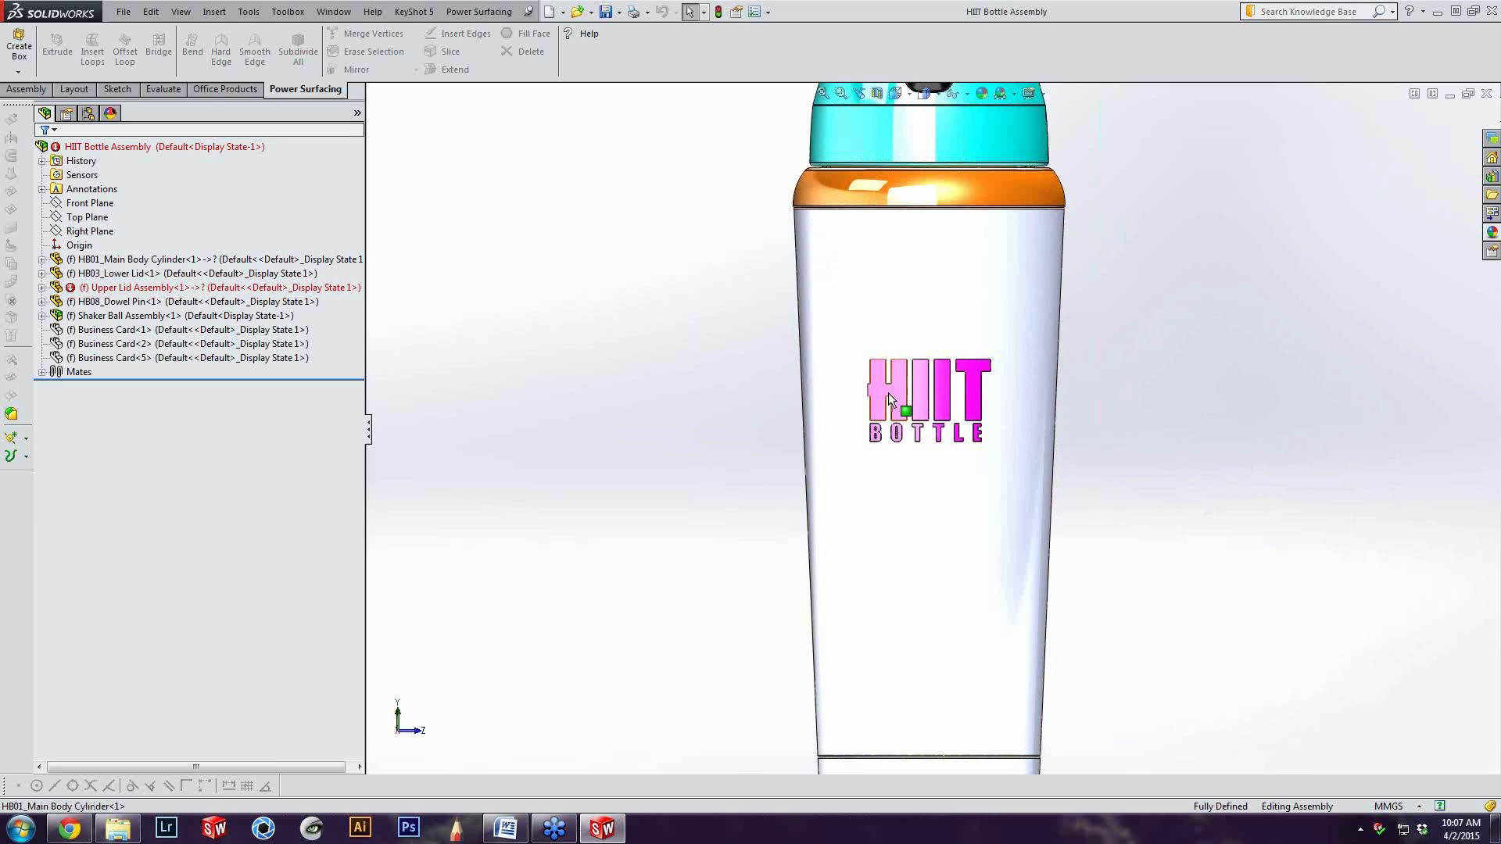
pyautogui.click(888, 393)
pyautogui.click(814, 422)
pyautogui.click(696, 420)
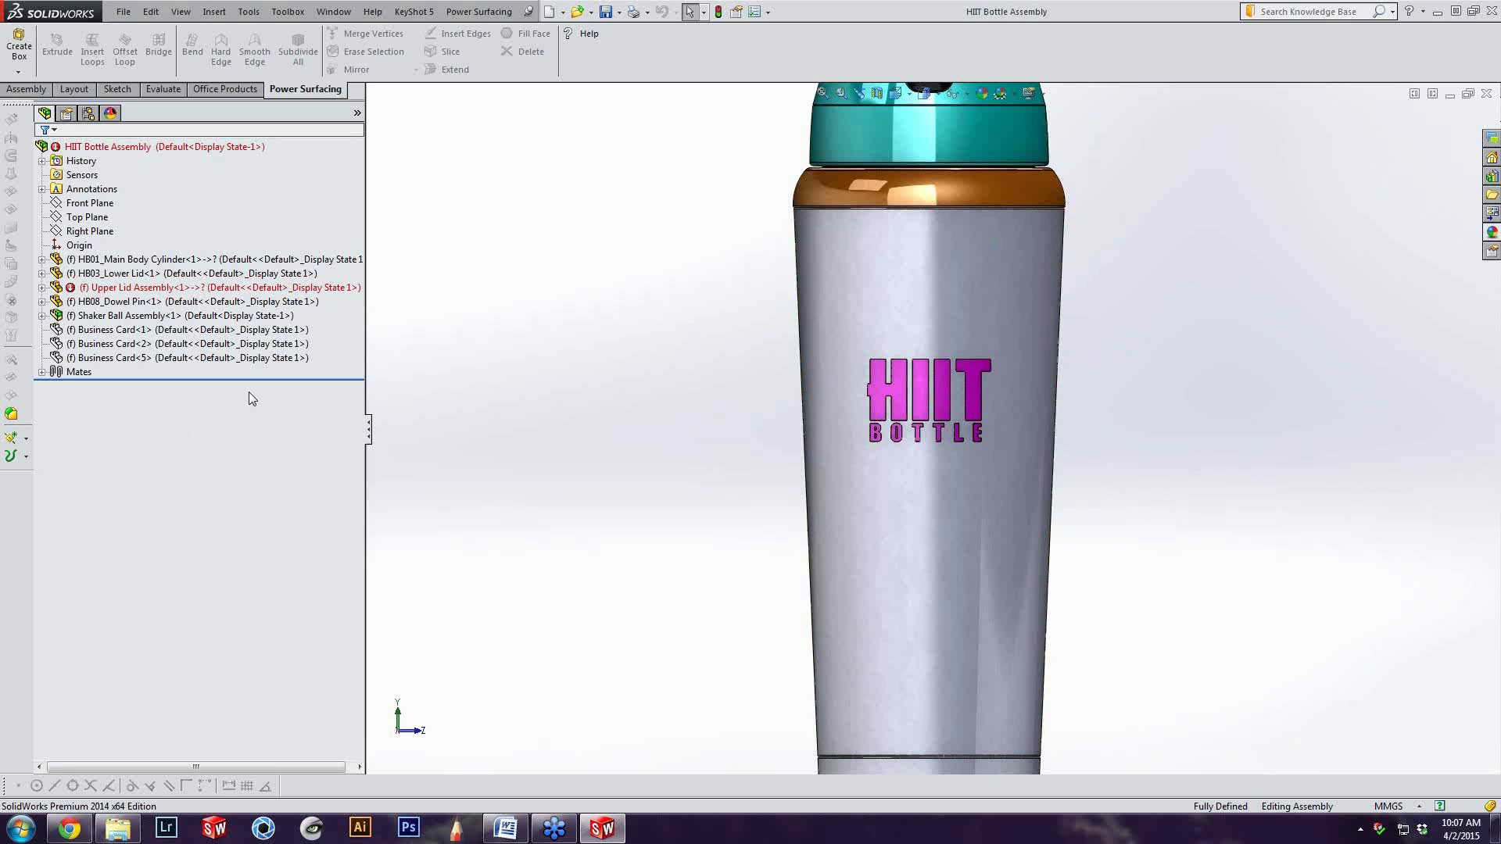
# Highlight the HB01_Main Body Cylinder component on the bottle, clear the selection, and view the whole assembly
pyautogui.click(217, 261)
pyautogui.click(217, 259)
pyautogui.scroll(1, 955, 648)
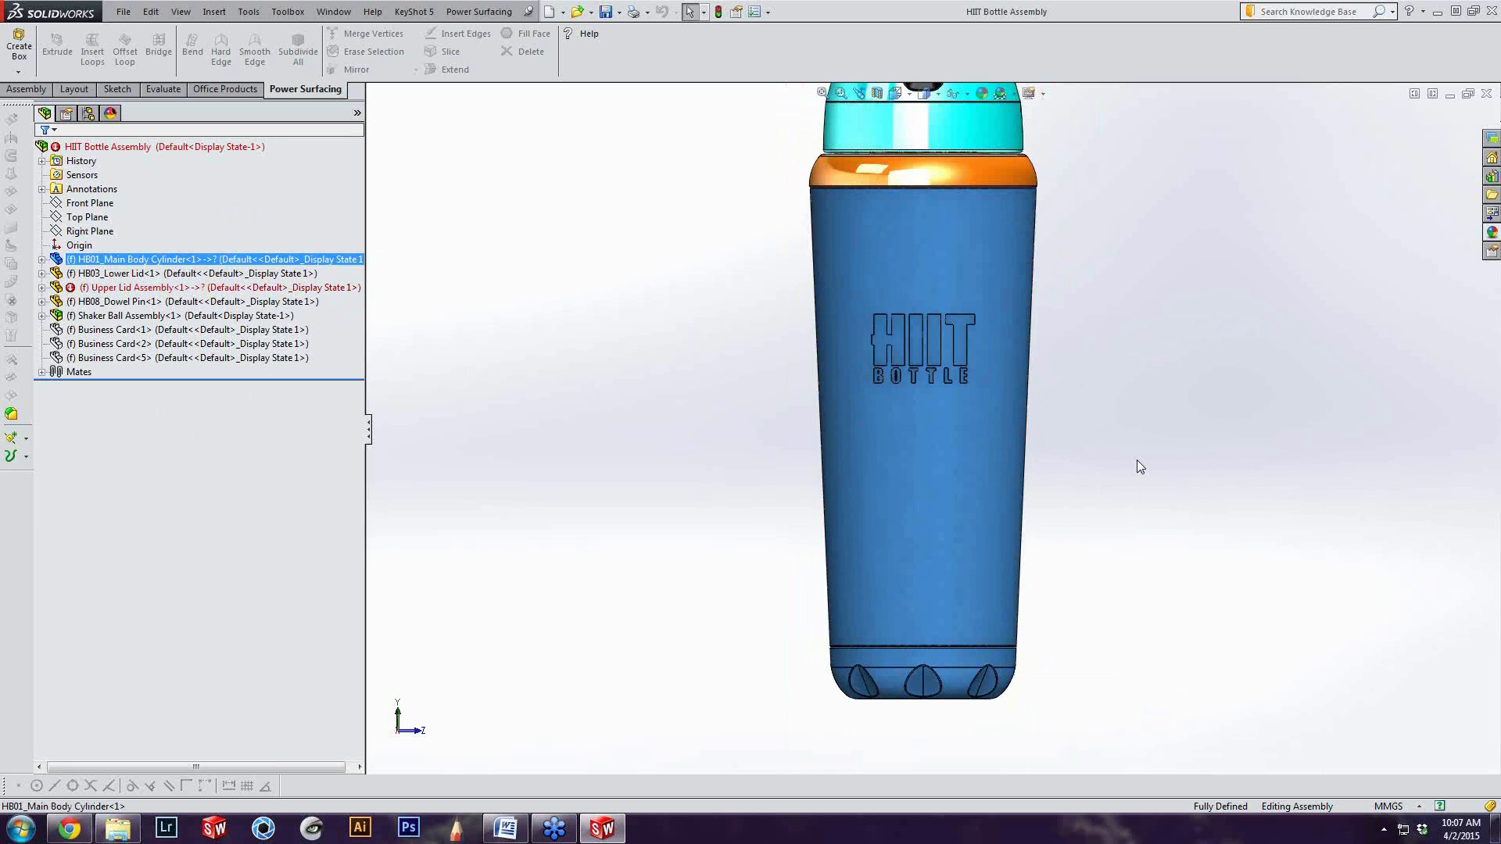
pyautogui.click(566, 216)
pyautogui.click(228, 259)
pyautogui.click(1188, 271)
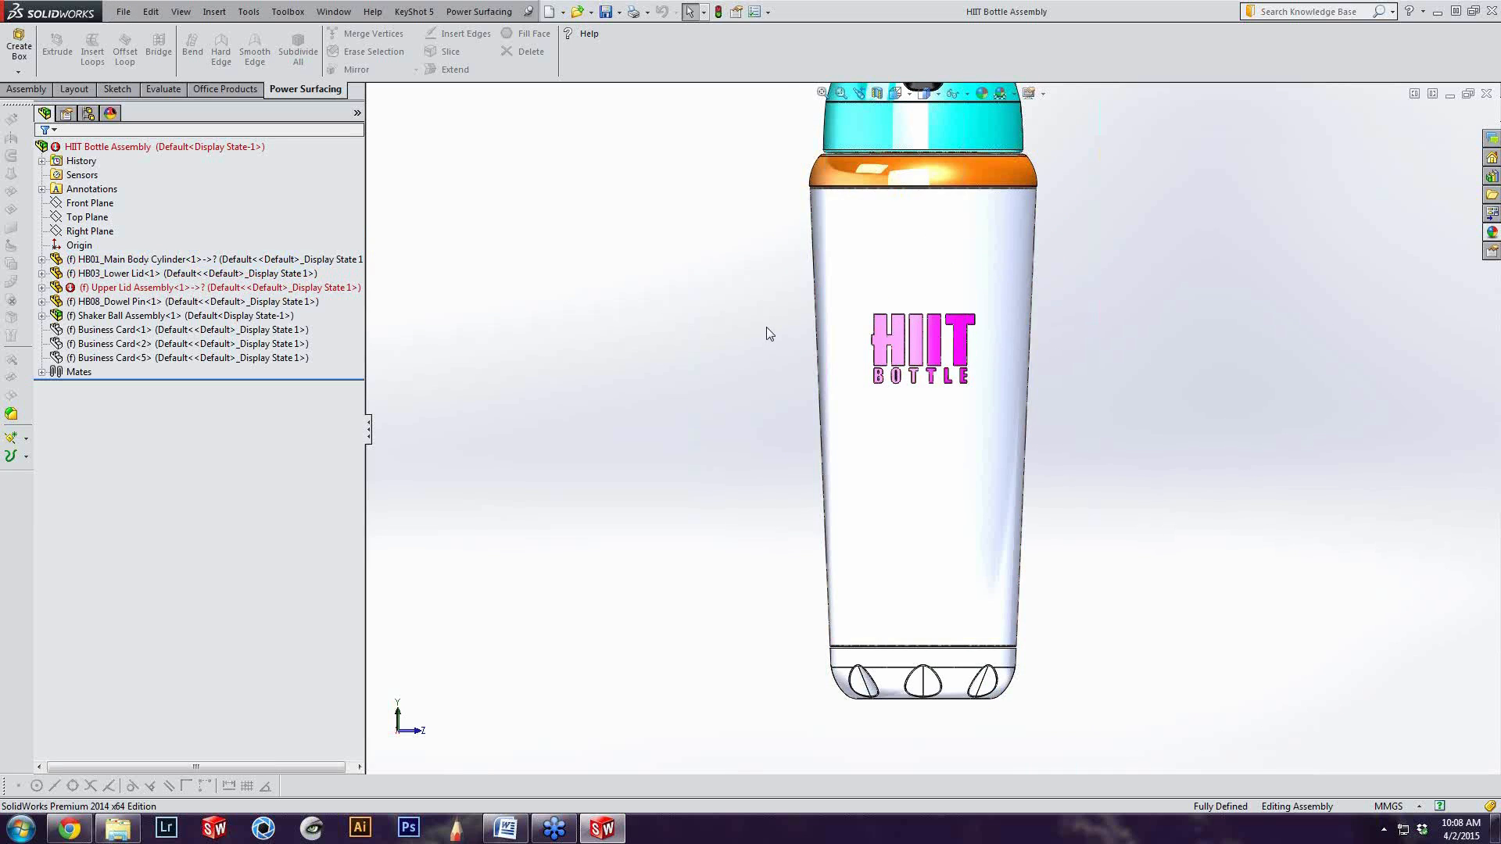
pyautogui.scroll(1, 880, 265)
pyautogui.scroll(-1, 880, 265)
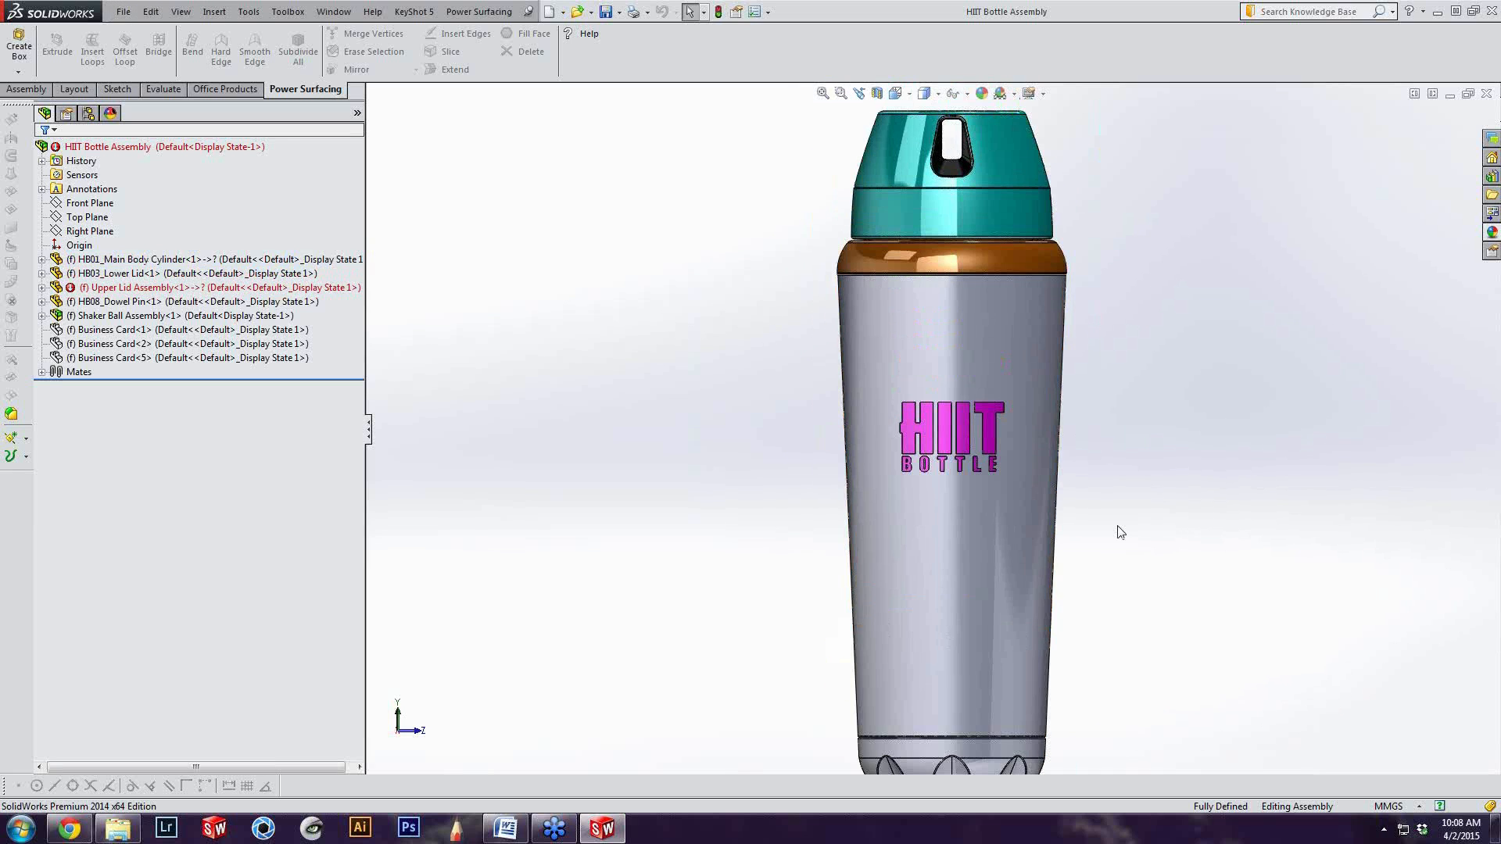
pyautogui.scroll(1, 1120, 531)
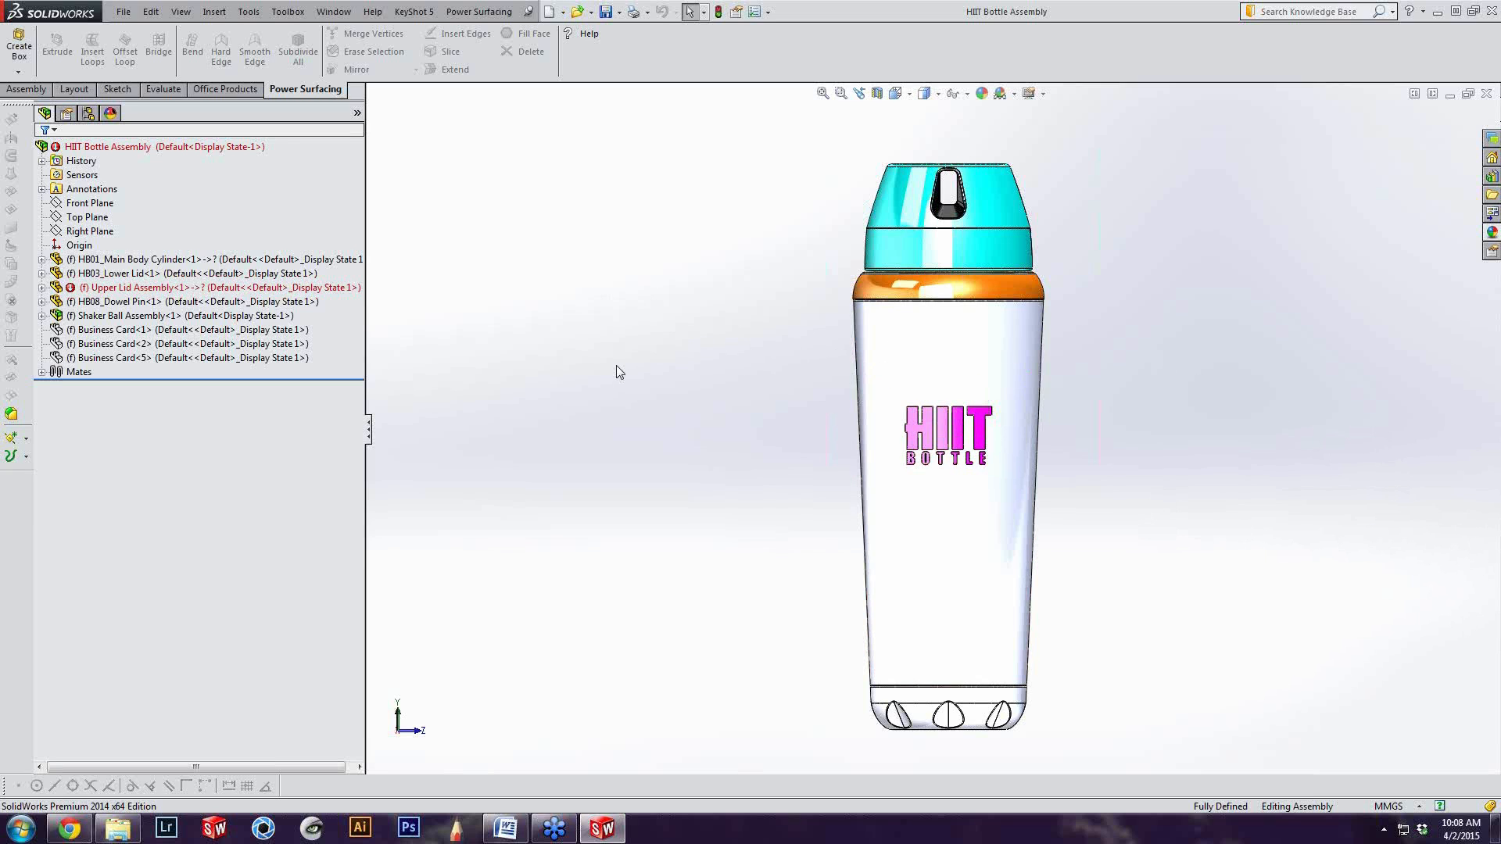
# Try a red component-level colour on HB01_Main Body Cylinder and cancel the appearance change
pyautogui.click(221, 258)
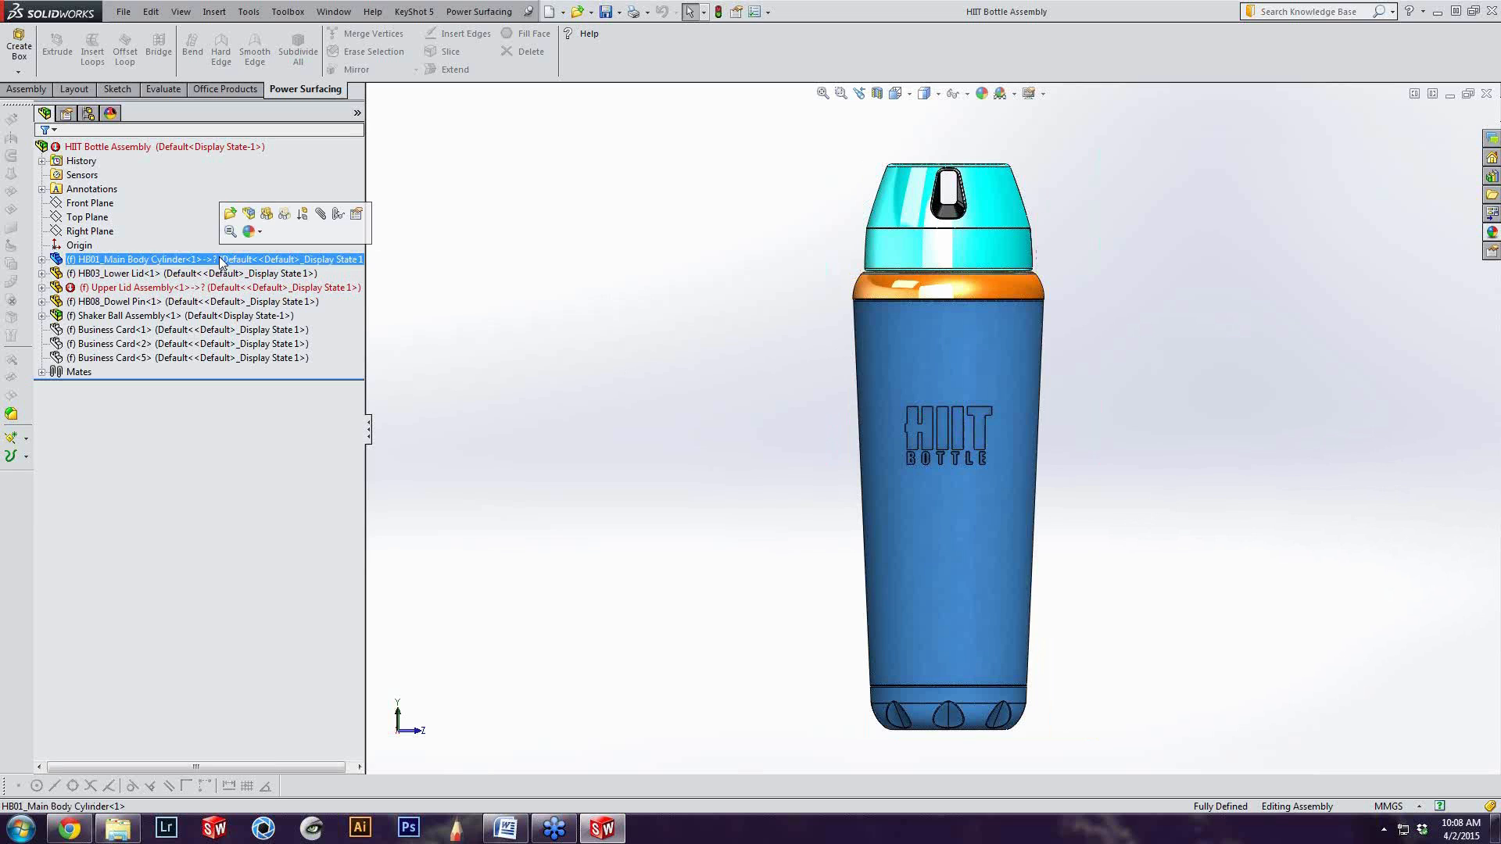
pyautogui.rightClick(220, 259)
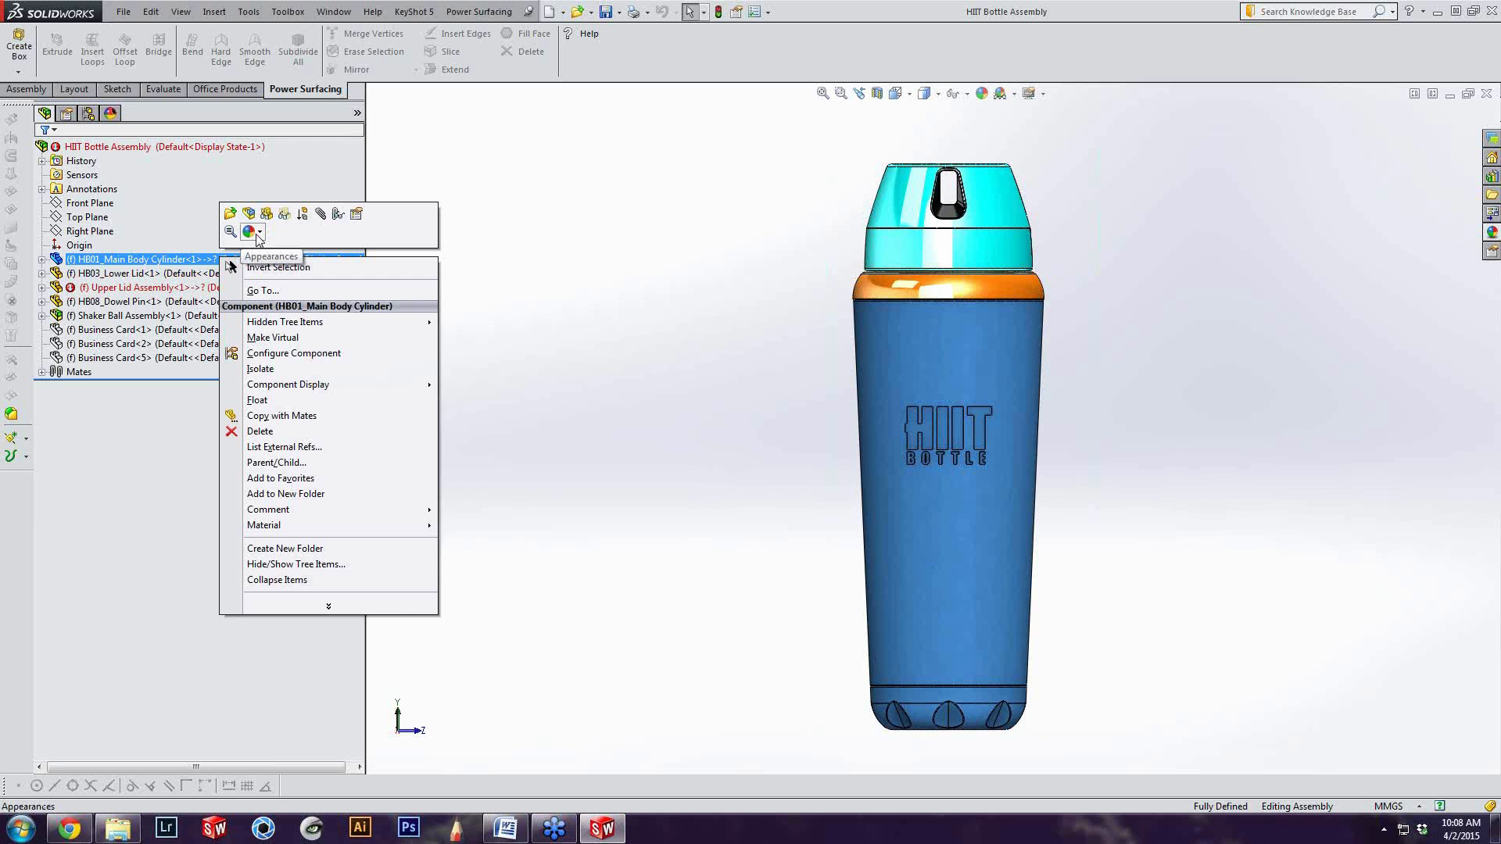
pyautogui.click(258, 233)
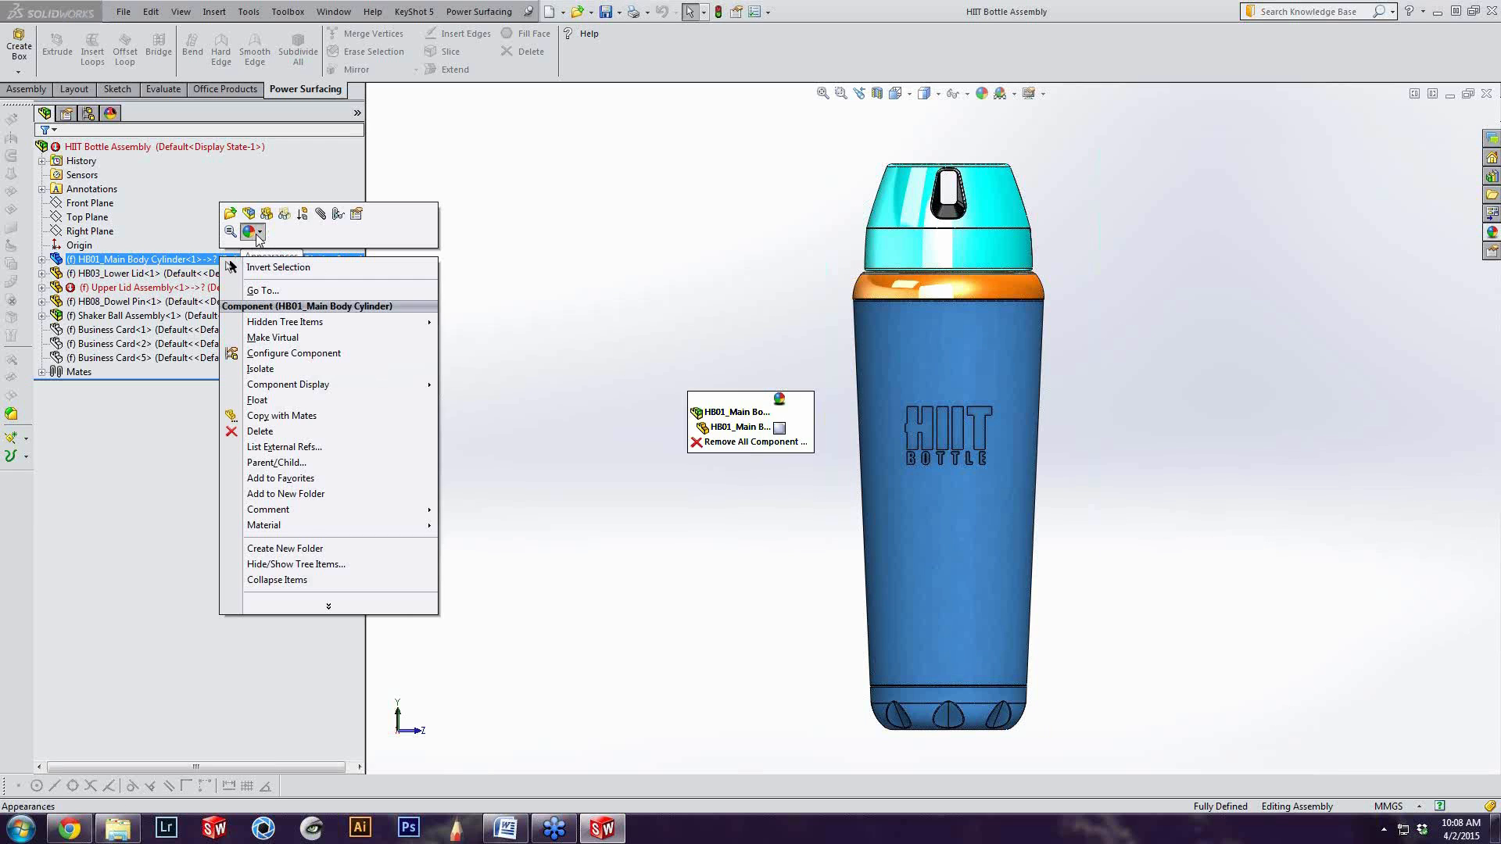
pyautogui.click(713, 413)
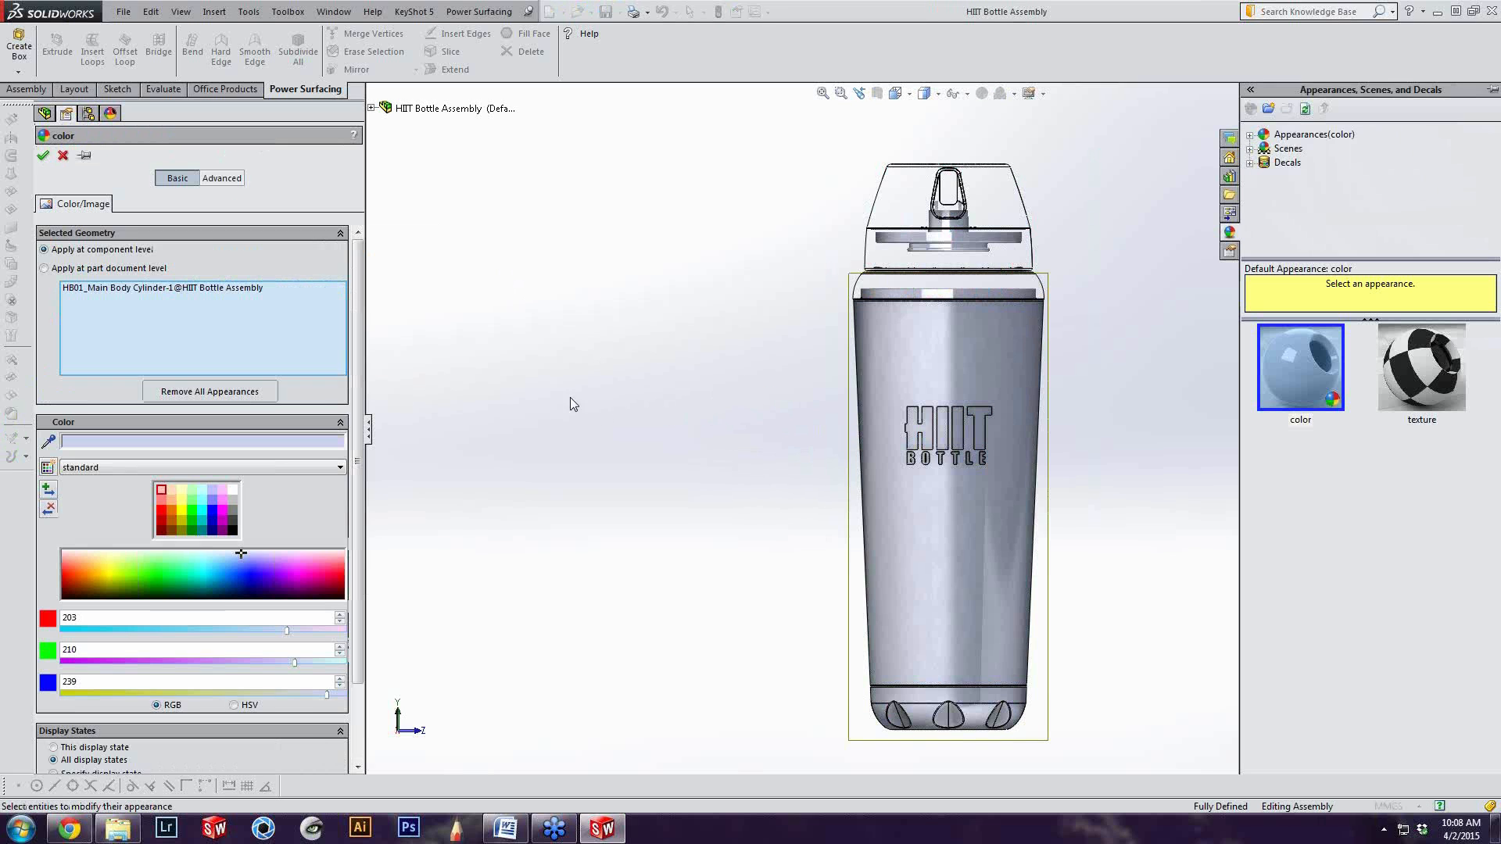
pyautogui.click(162, 511)
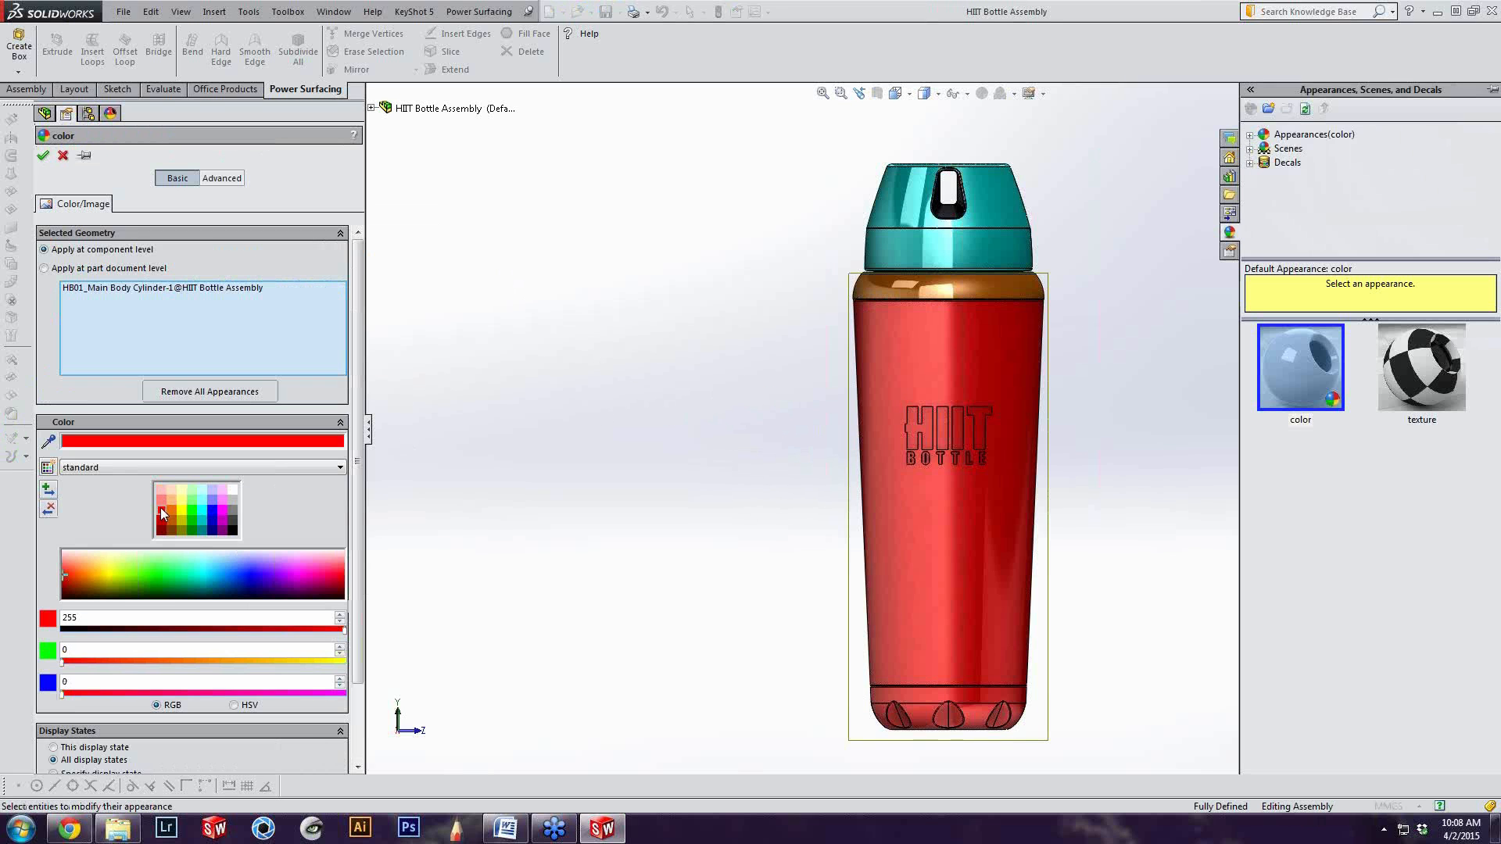
pyautogui.click(63, 156)
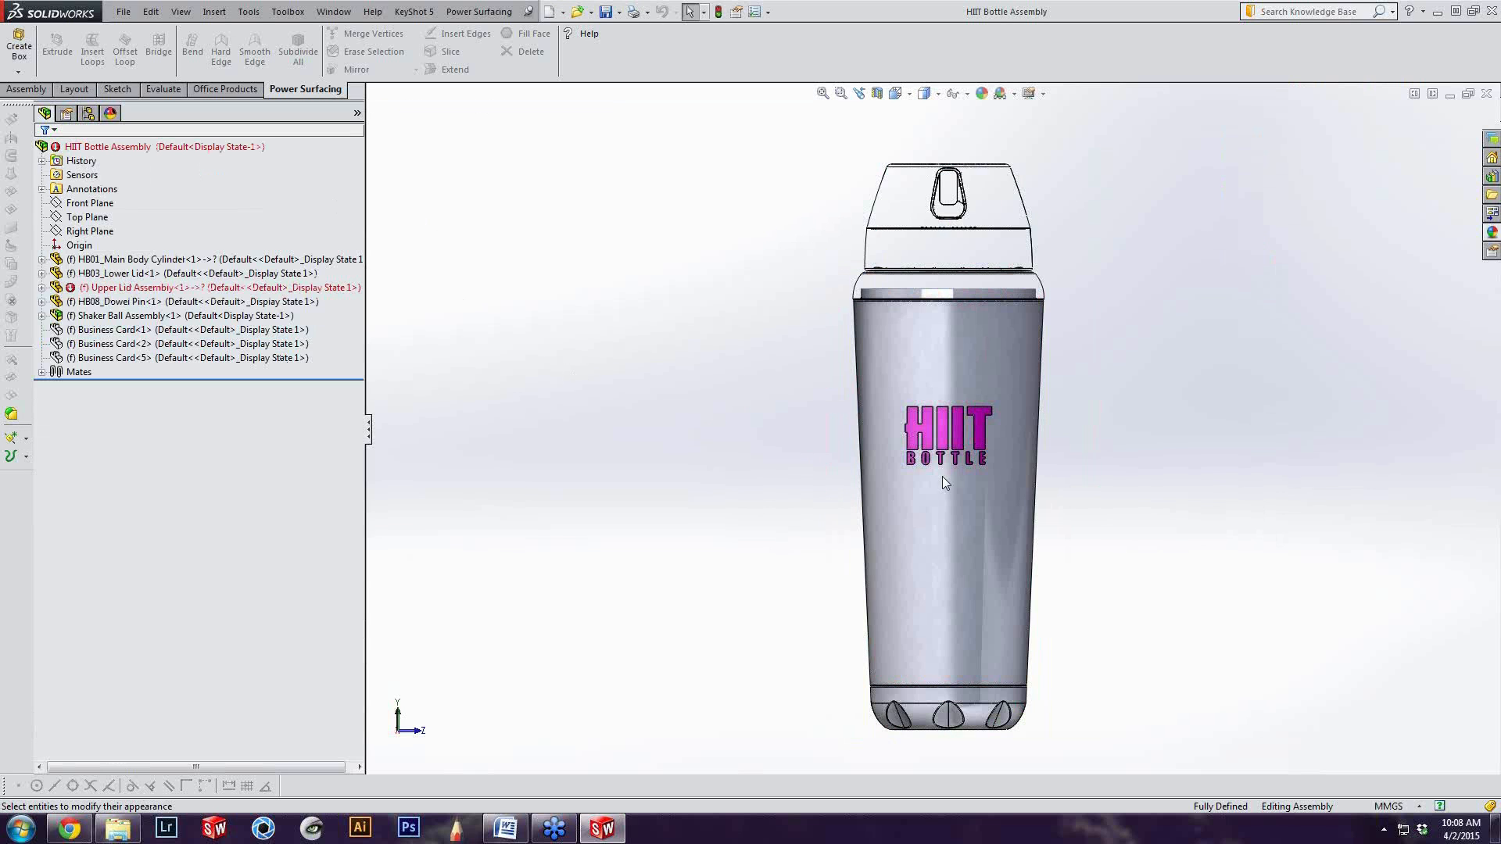
pyautogui.click(919, 473)
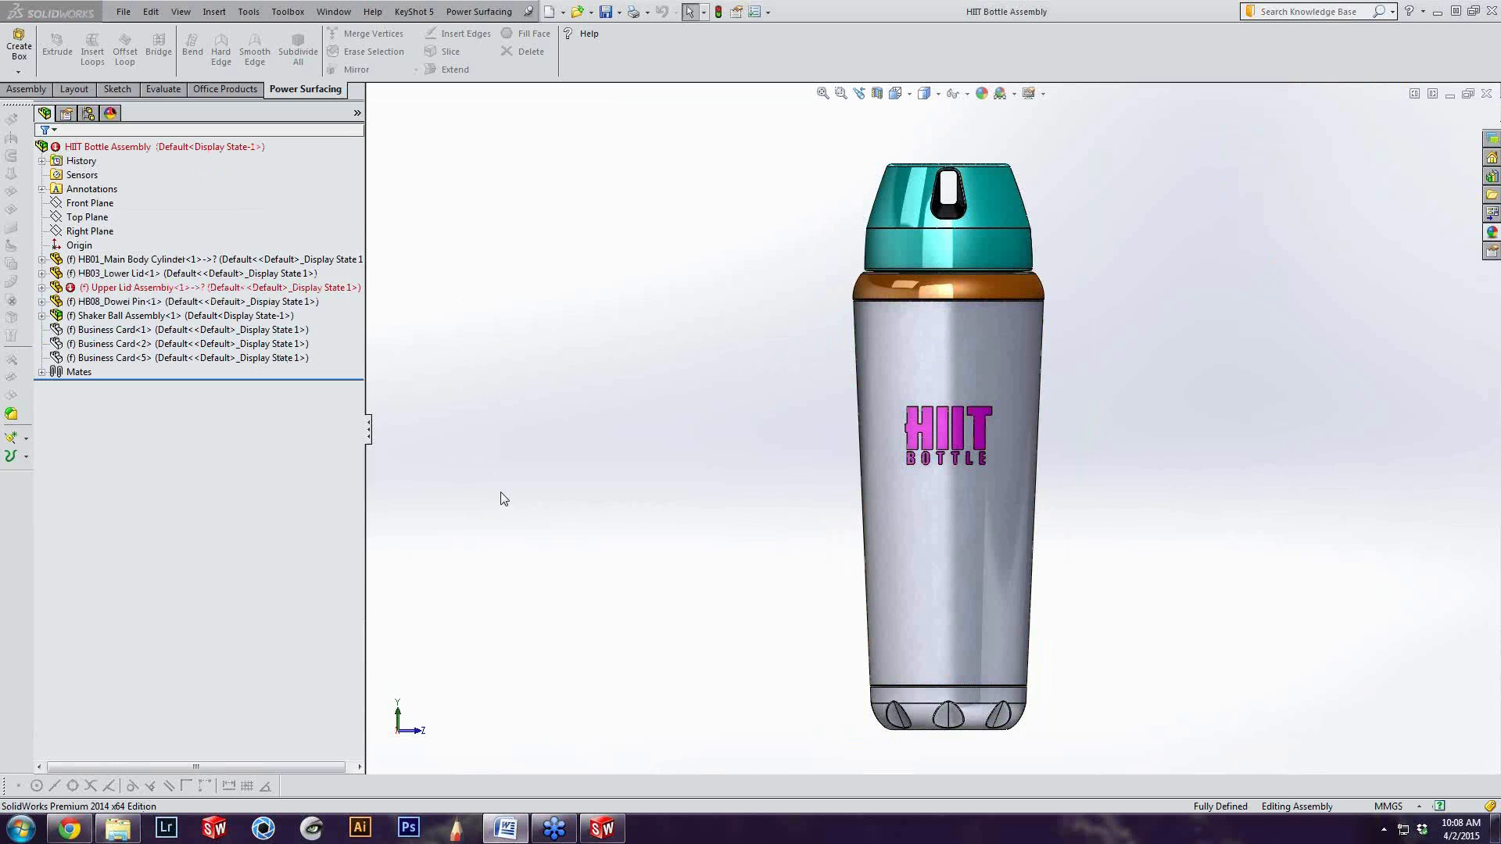
# Inspect the HIIT BOTTLE logo up close, selecting the face of the T and the face of the H
pyautogui.scroll(-3, 1109, 429)
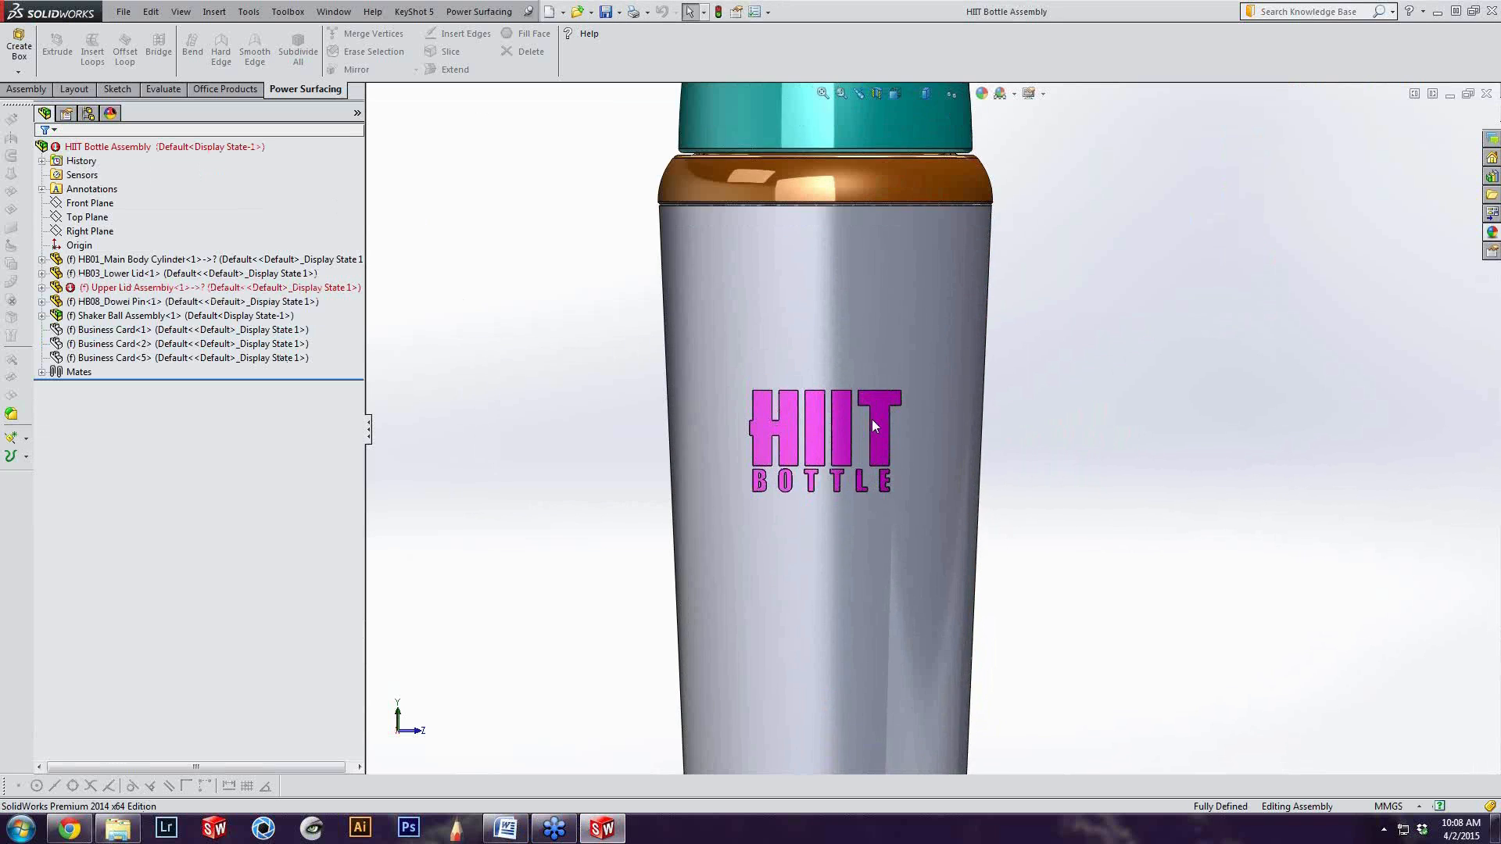
pyautogui.scroll(-3, 673, 428)
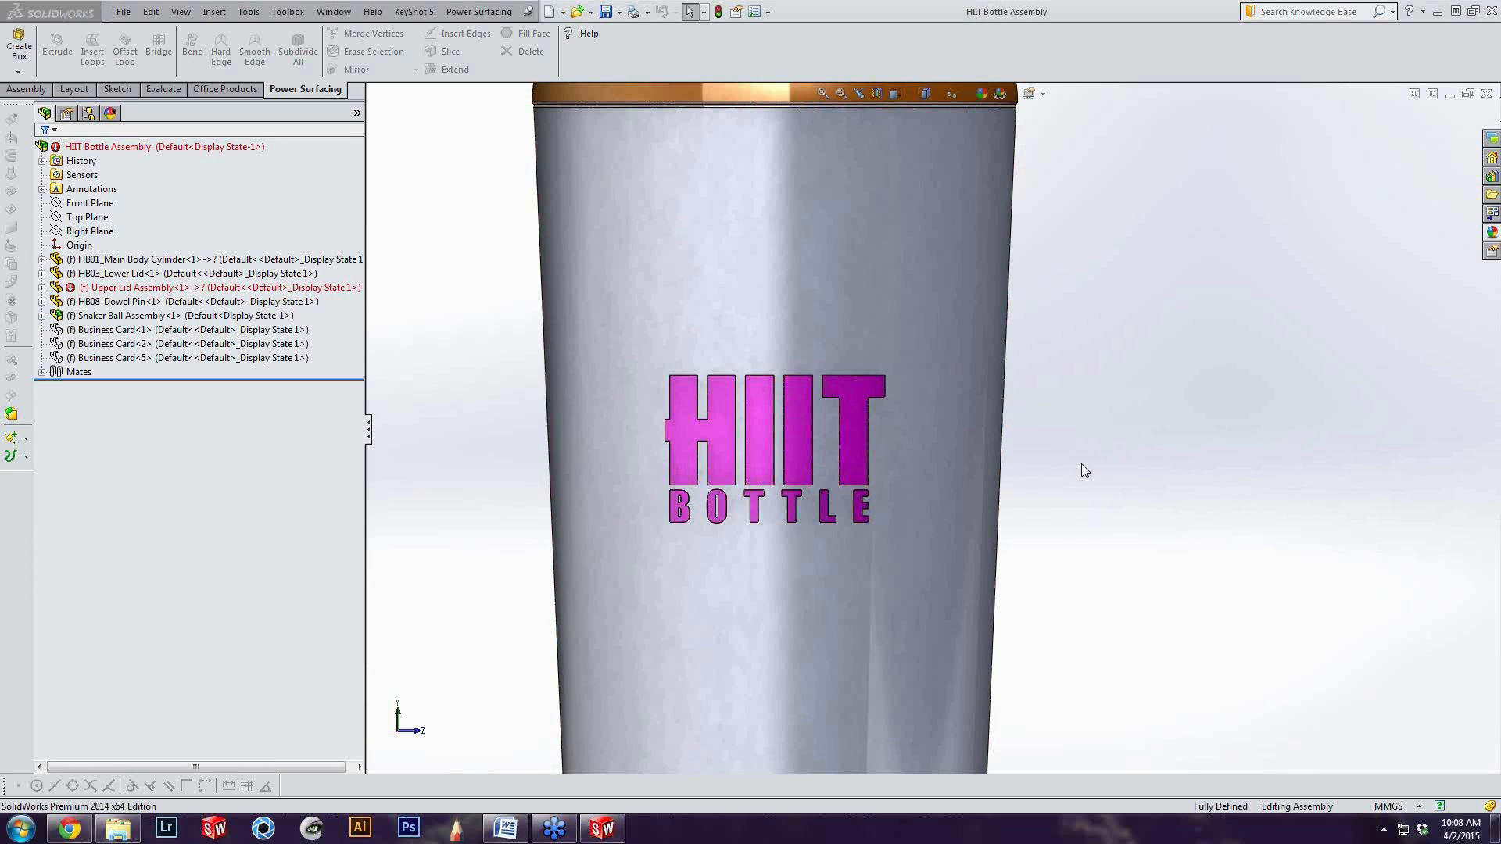
pyautogui.click(853, 429)
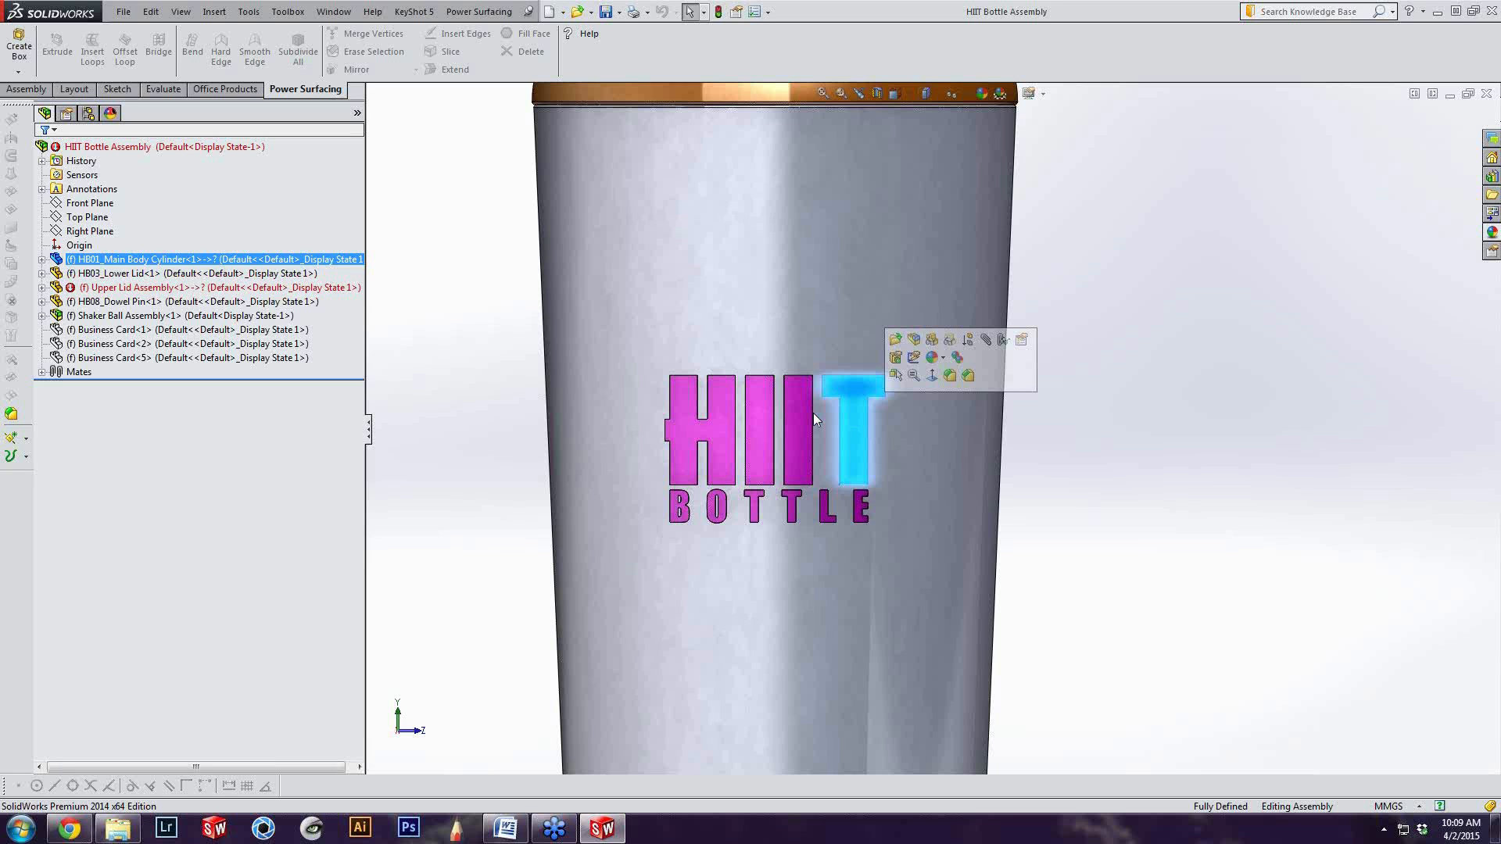
pyautogui.click(509, 340)
pyautogui.click(680, 424)
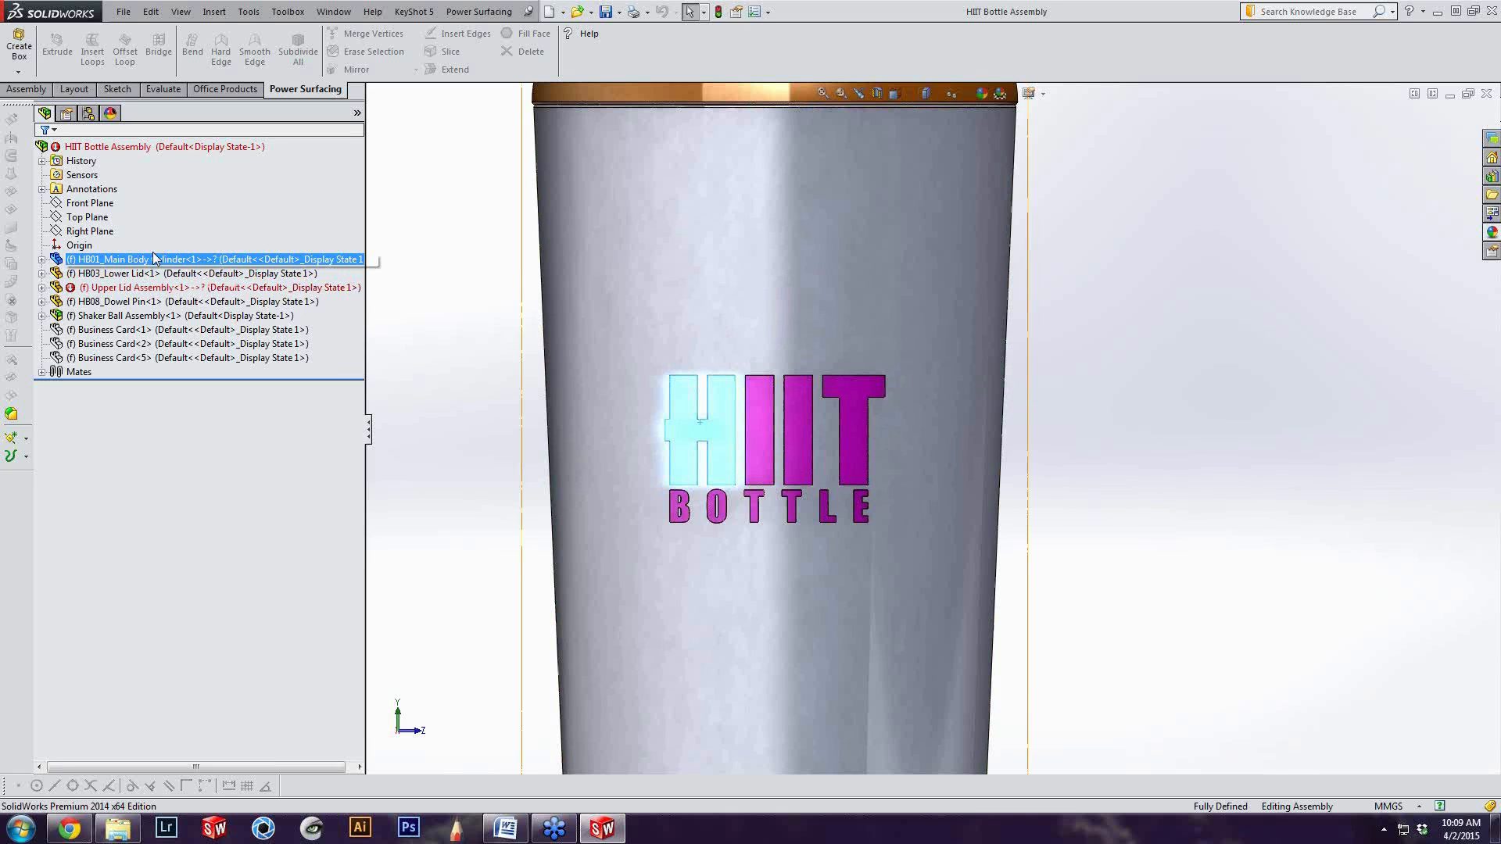
# Expand the HB01_Main Body Cylinder feature list and look through it for the cut features that form the logo
pyautogui.click(45, 261)
pyautogui.click(42, 259)
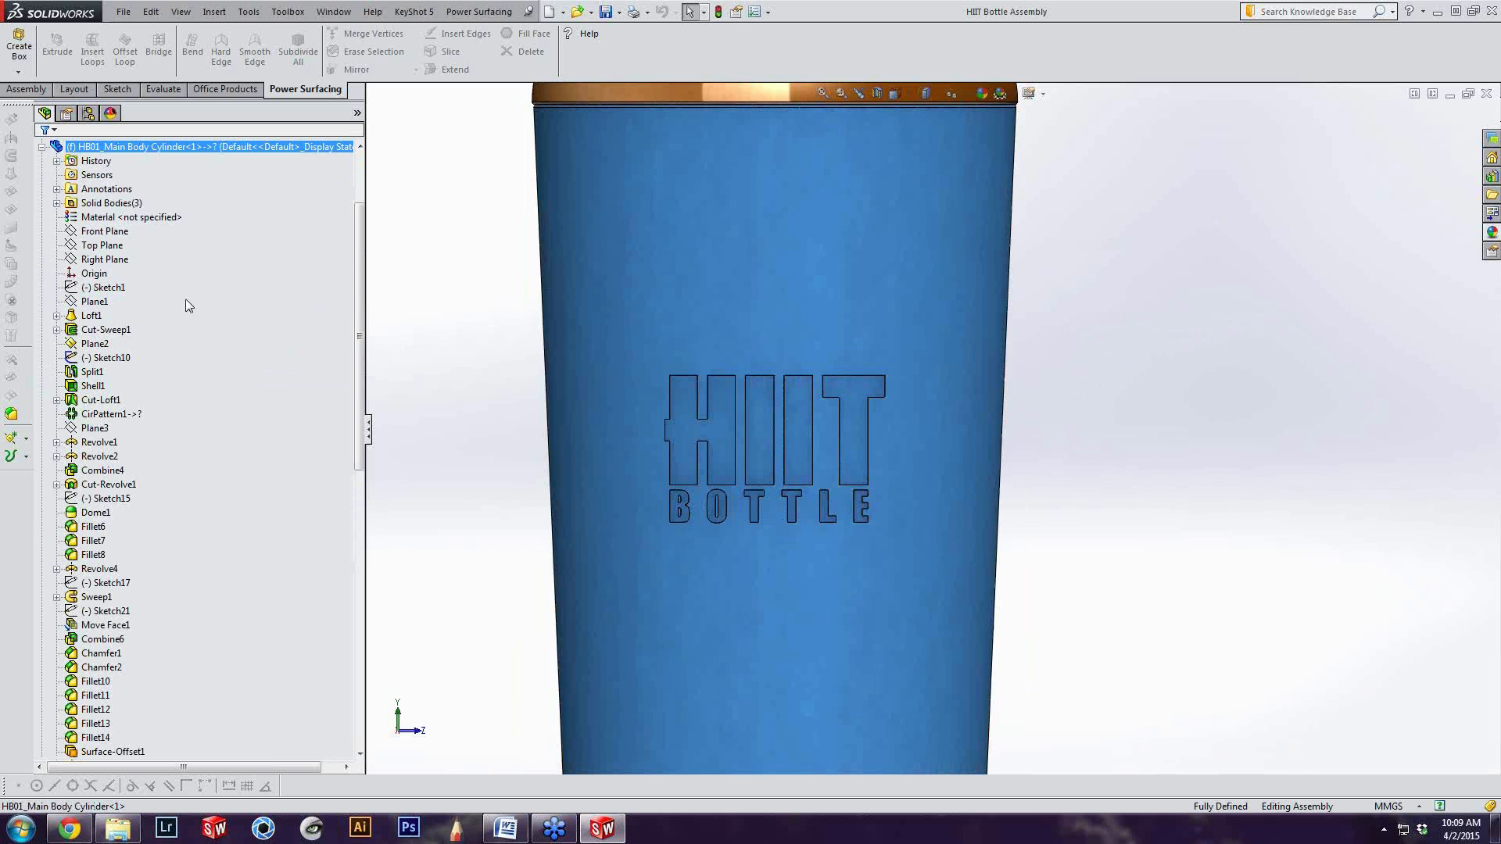
pyautogui.scroll(-5, 145, 224)
pyautogui.scroll(-1, 410, 419)
pyautogui.scroll(-7, 269, 502)
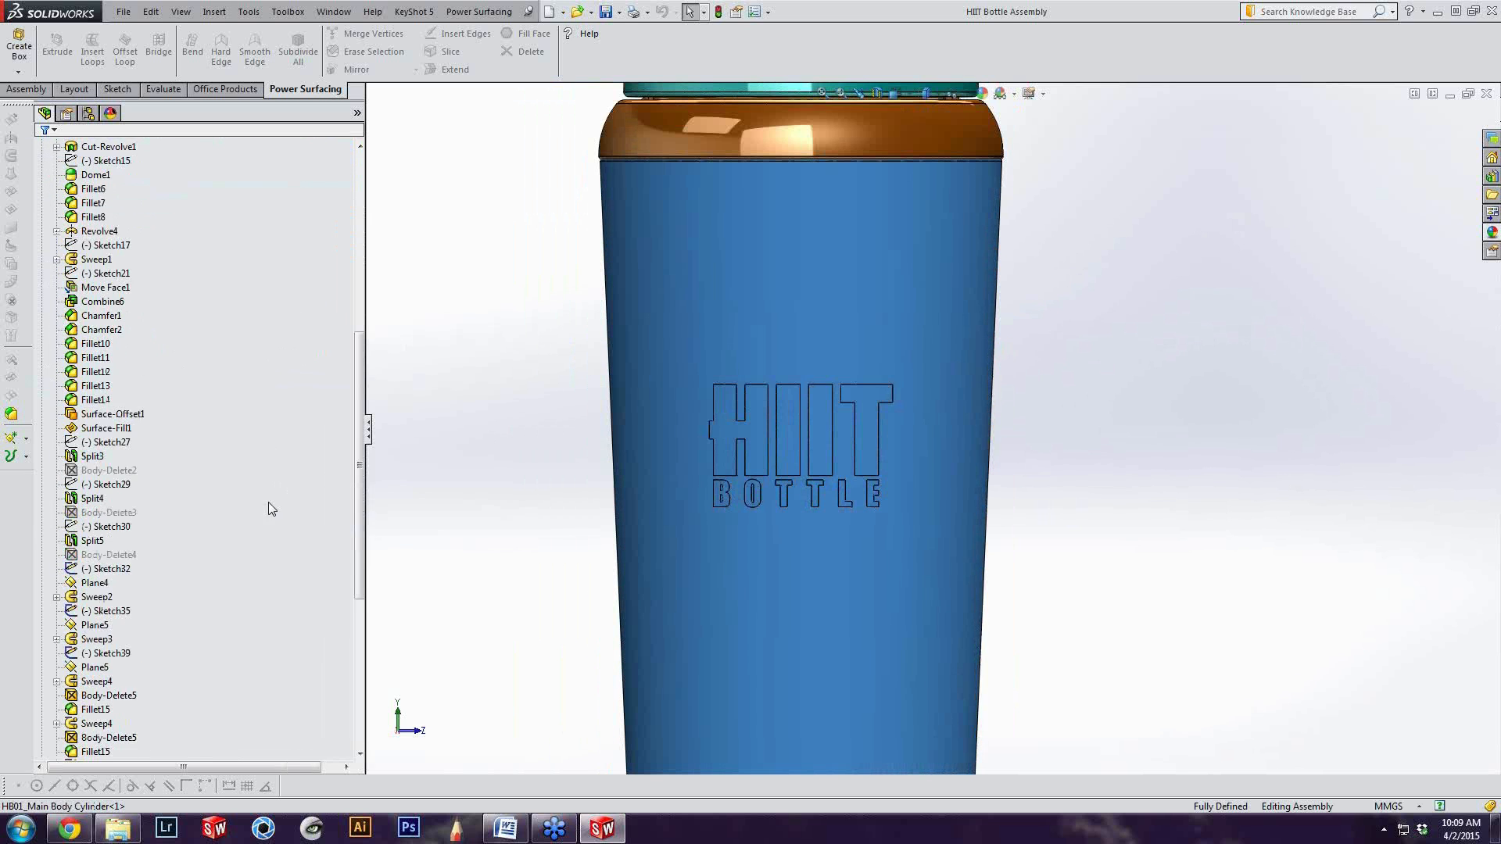
pyautogui.click(484, 523)
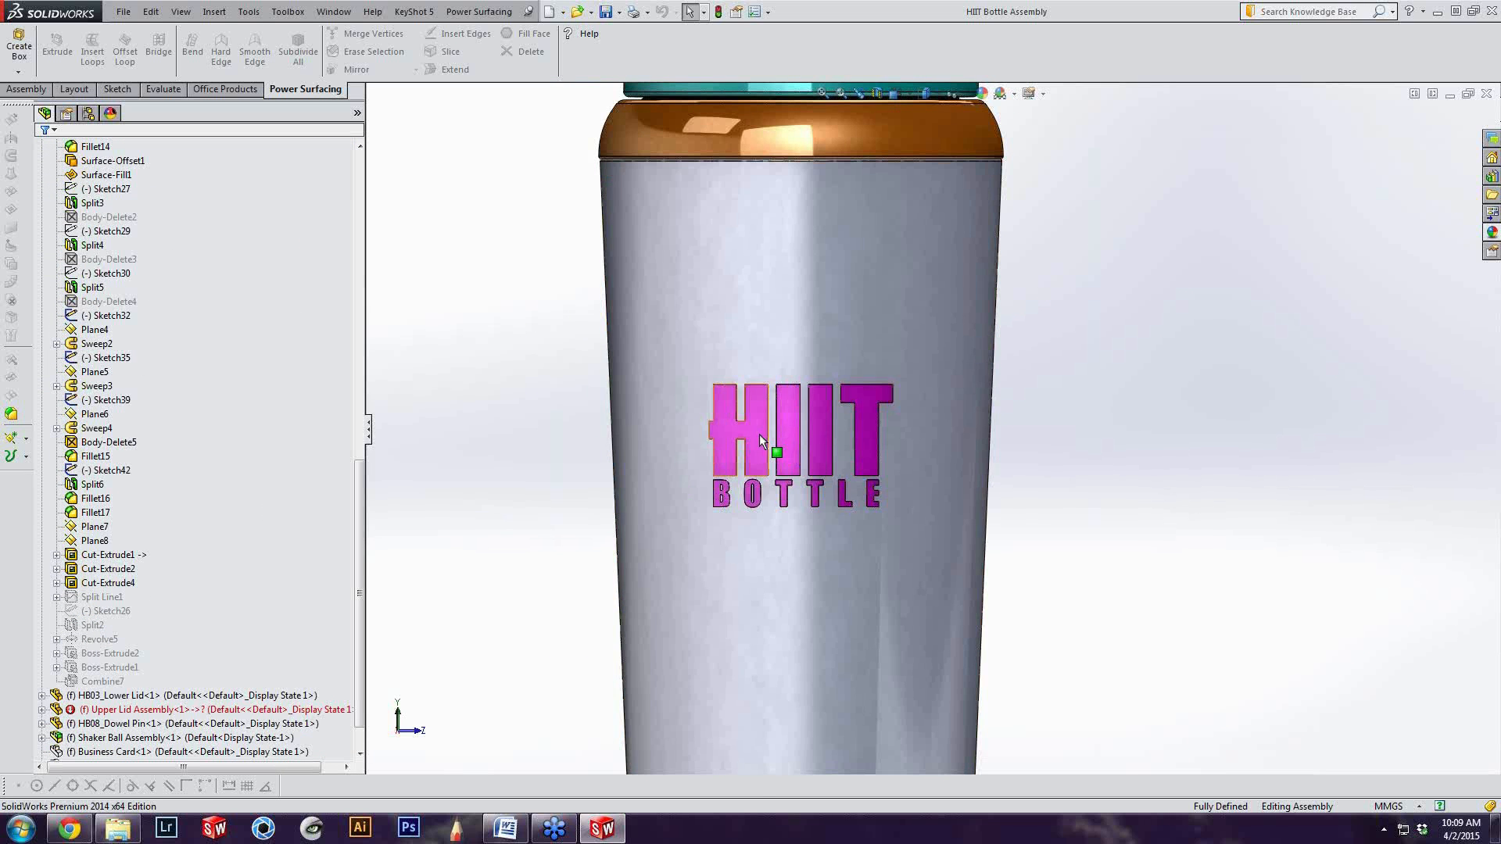
pyautogui.click(758, 434)
pyautogui.scroll(-5, 195, 367)
pyautogui.scroll(-4, 166, 549)
pyautogui.click(109, 695)
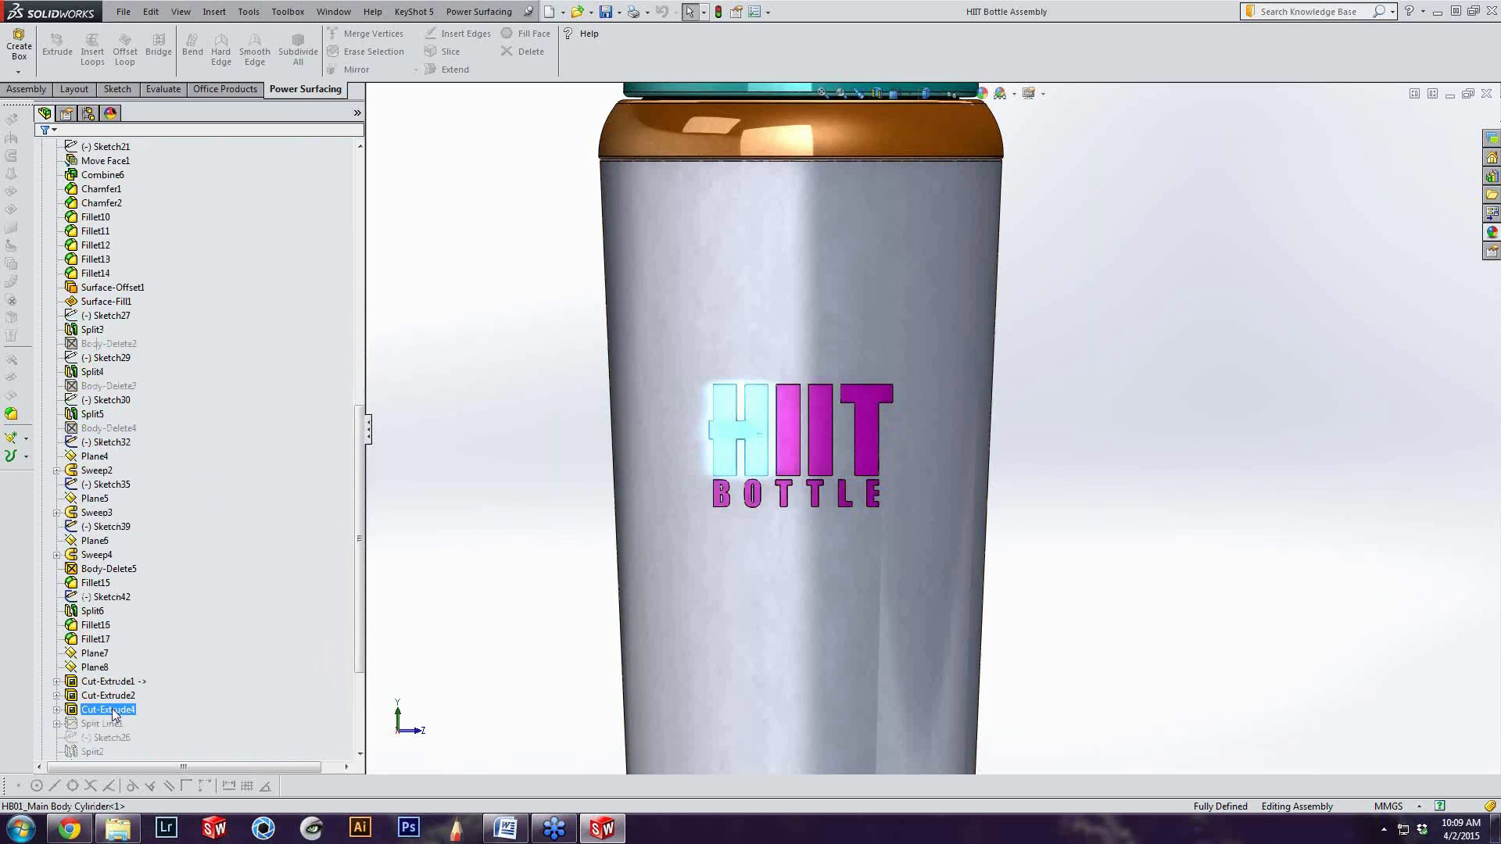
# Try a yellow part-level colour on the logo's Cut-Extrude1 feature and cancel the appearance change
pyautogui.keyDown('ctrl'); pyautogui.click(92, 681); pyautogui.keyUp('ctrl')
pyautogui.click(92, 681)
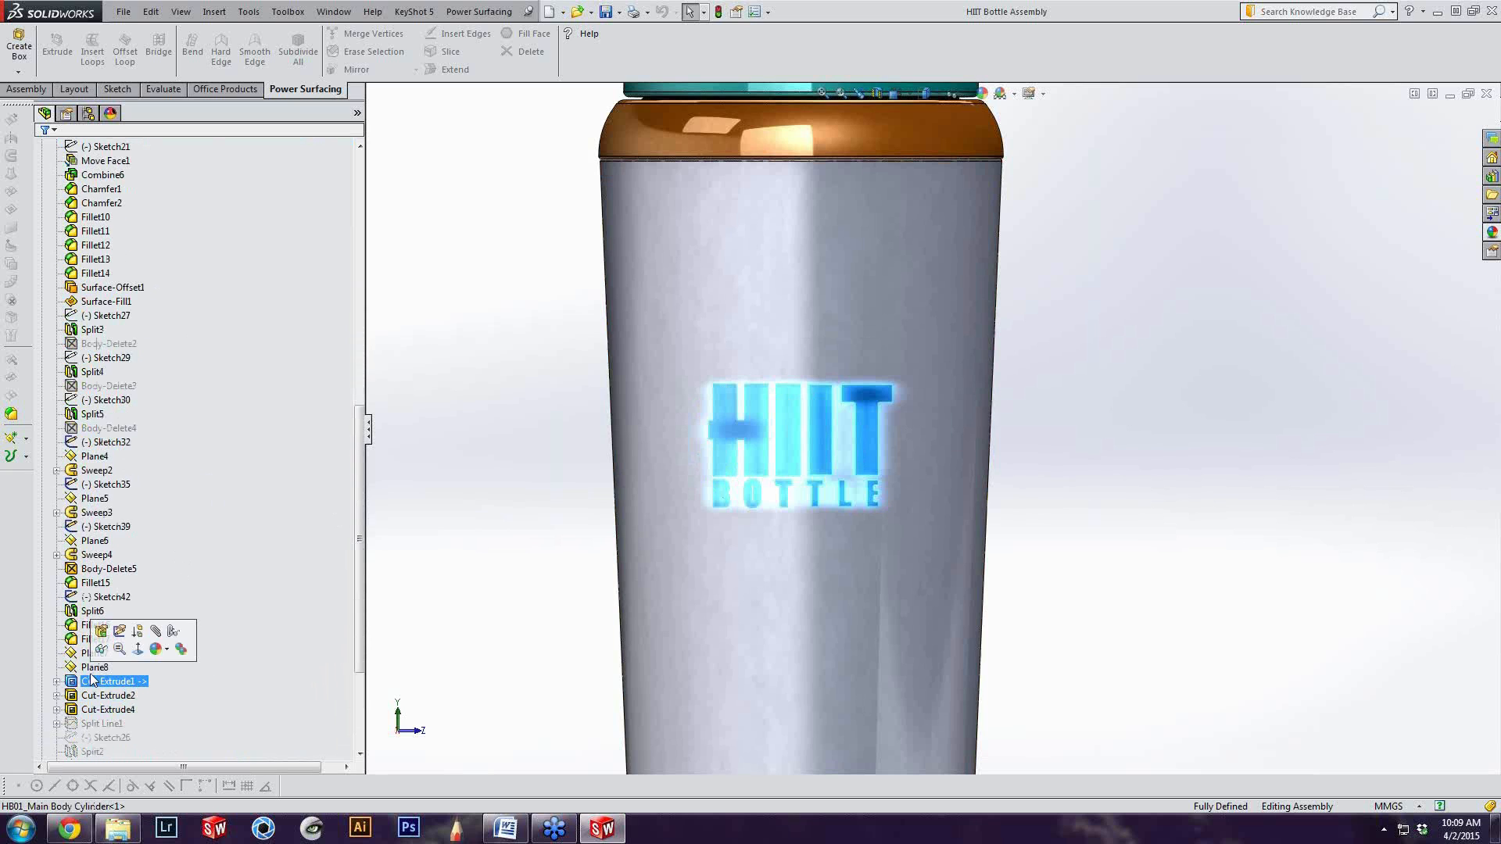
pyautogui.click(157, 650)
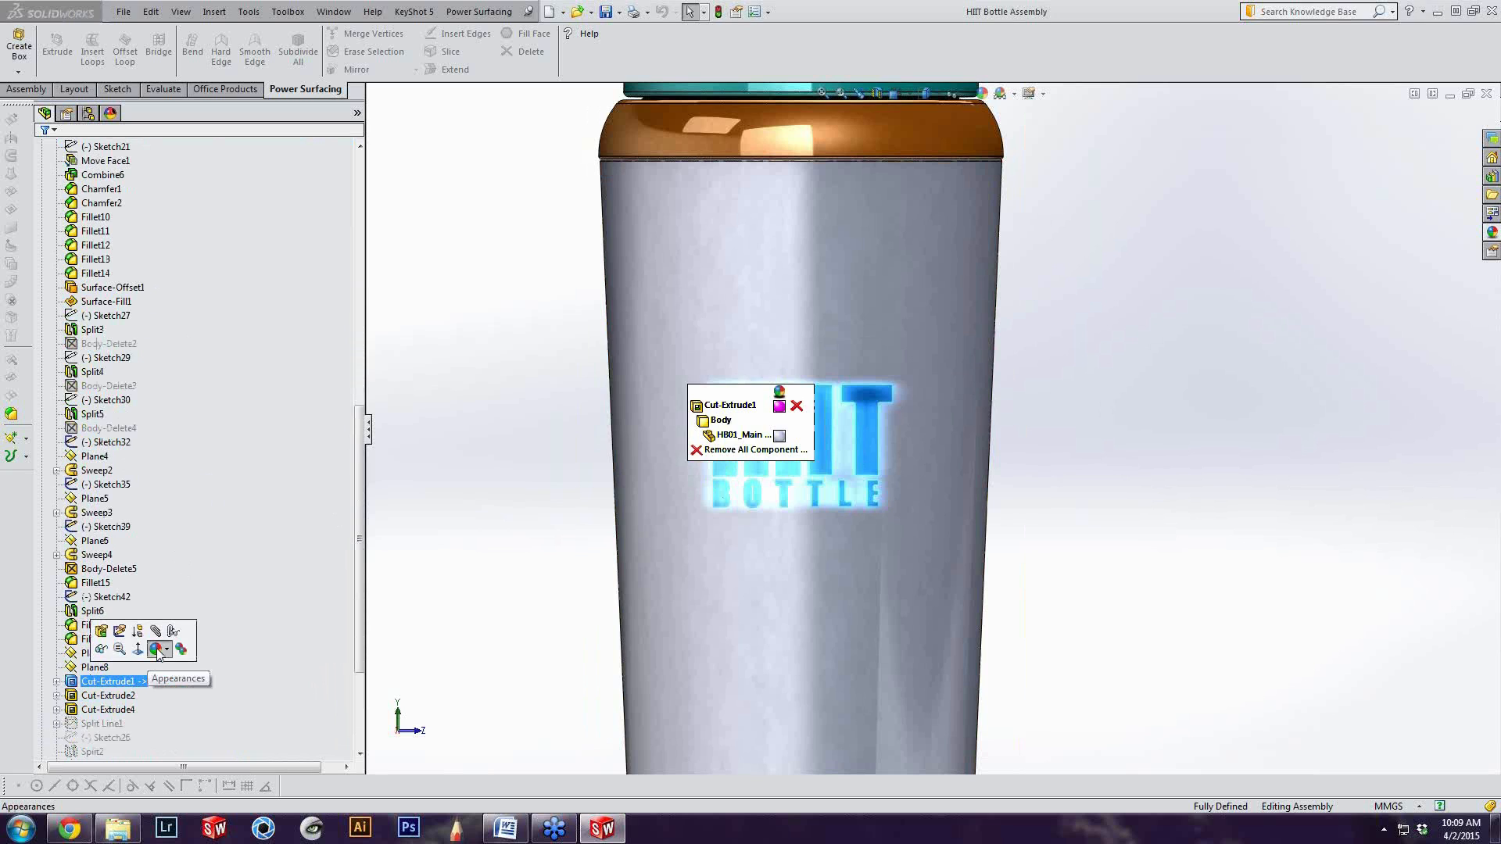
pyautogui.click(729, 406)
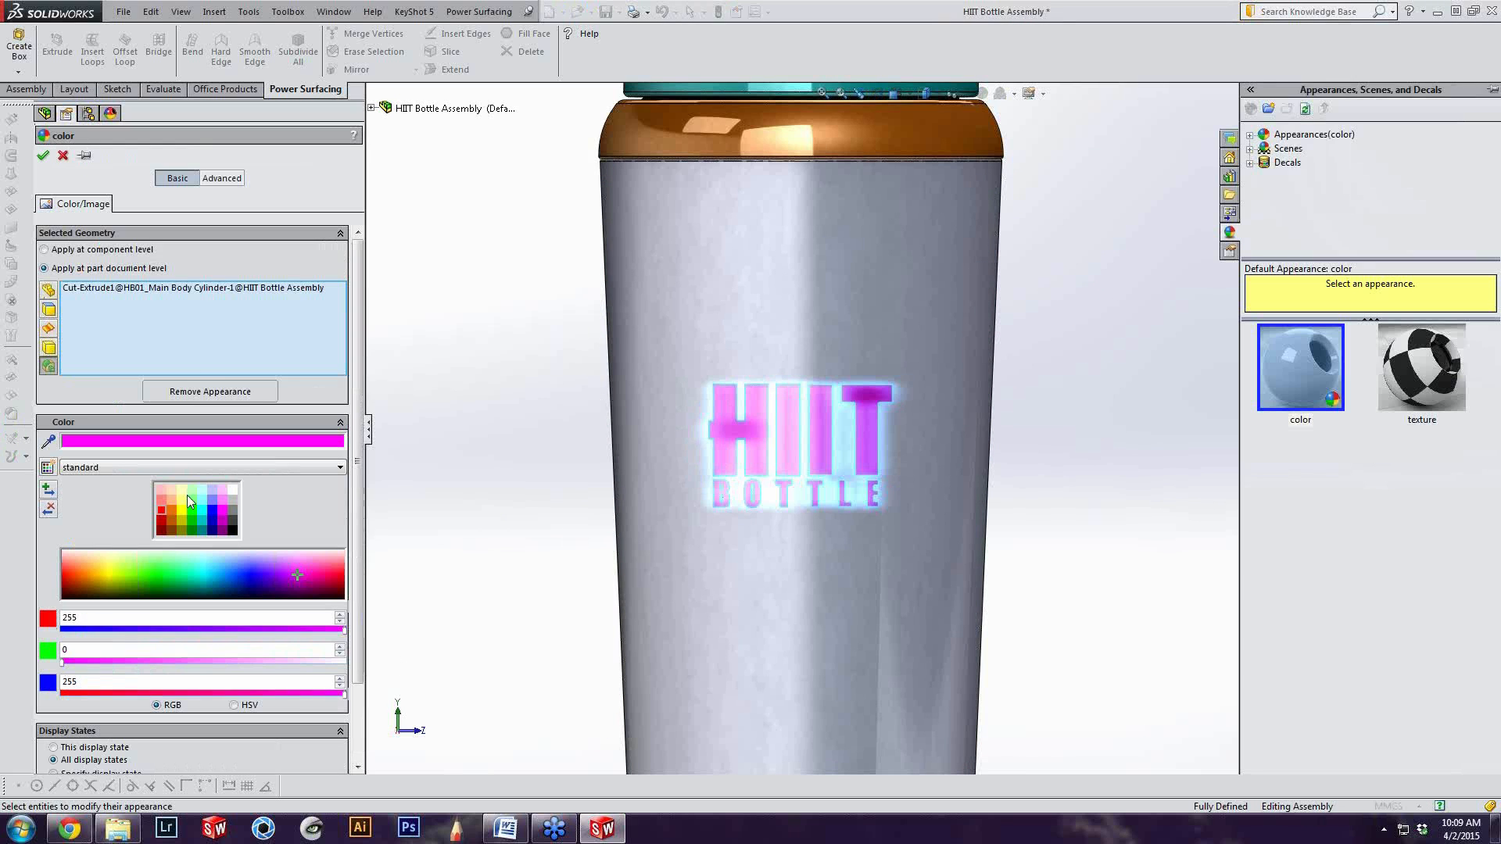
pyautogui.click(181, 513)
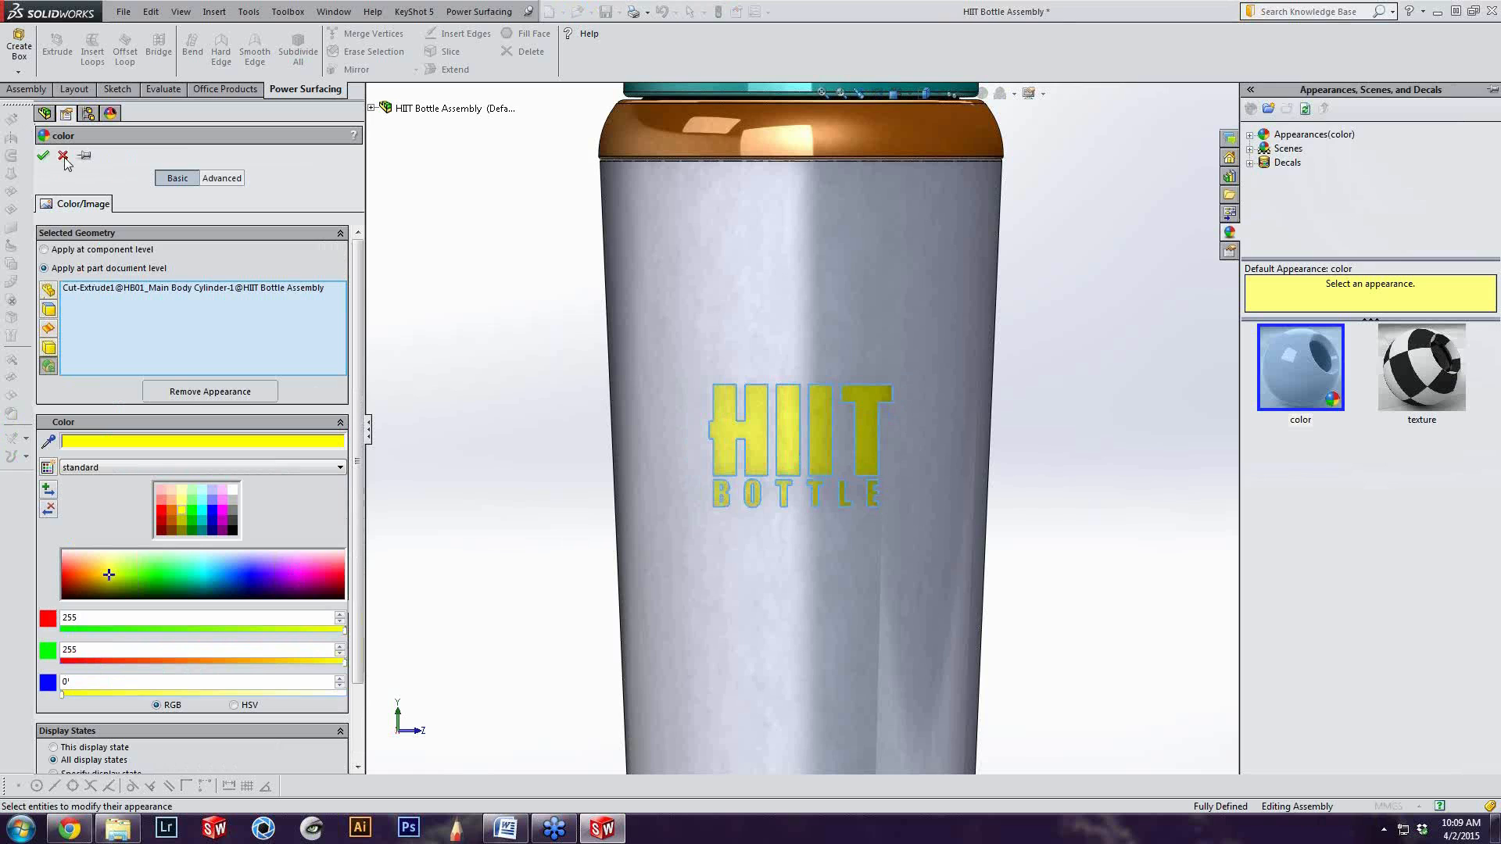
pyautogui.click(63, 156)
# Select the HIIT letter faces and the B of BOTTLE individually, and clear the selection
pyautogui.scroll(-3, 791, 453)
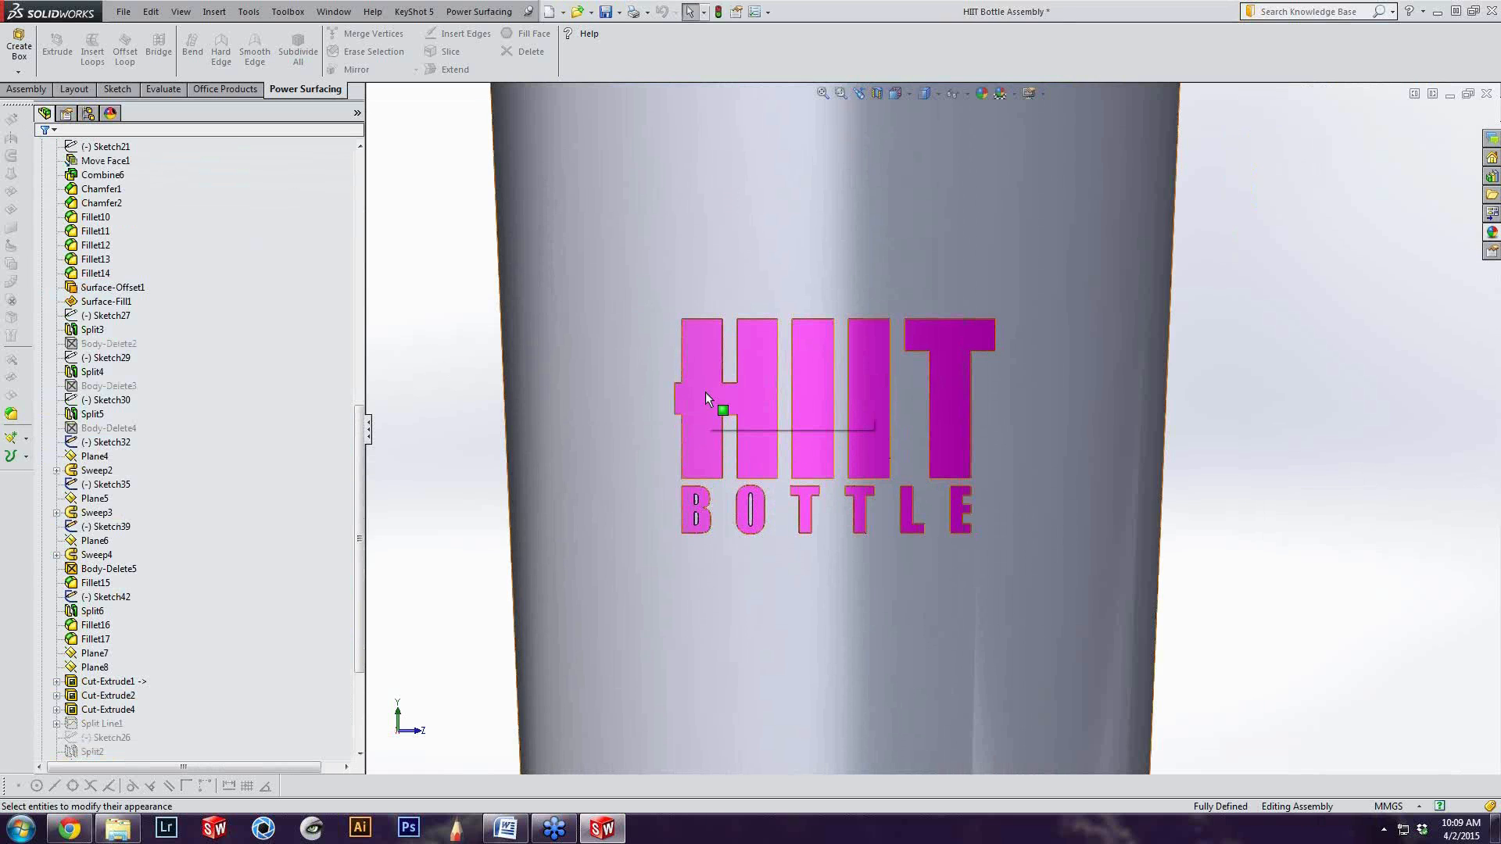
pyautogui.click(705, 392)
pyautogui.scroll(-2, 727, 399)
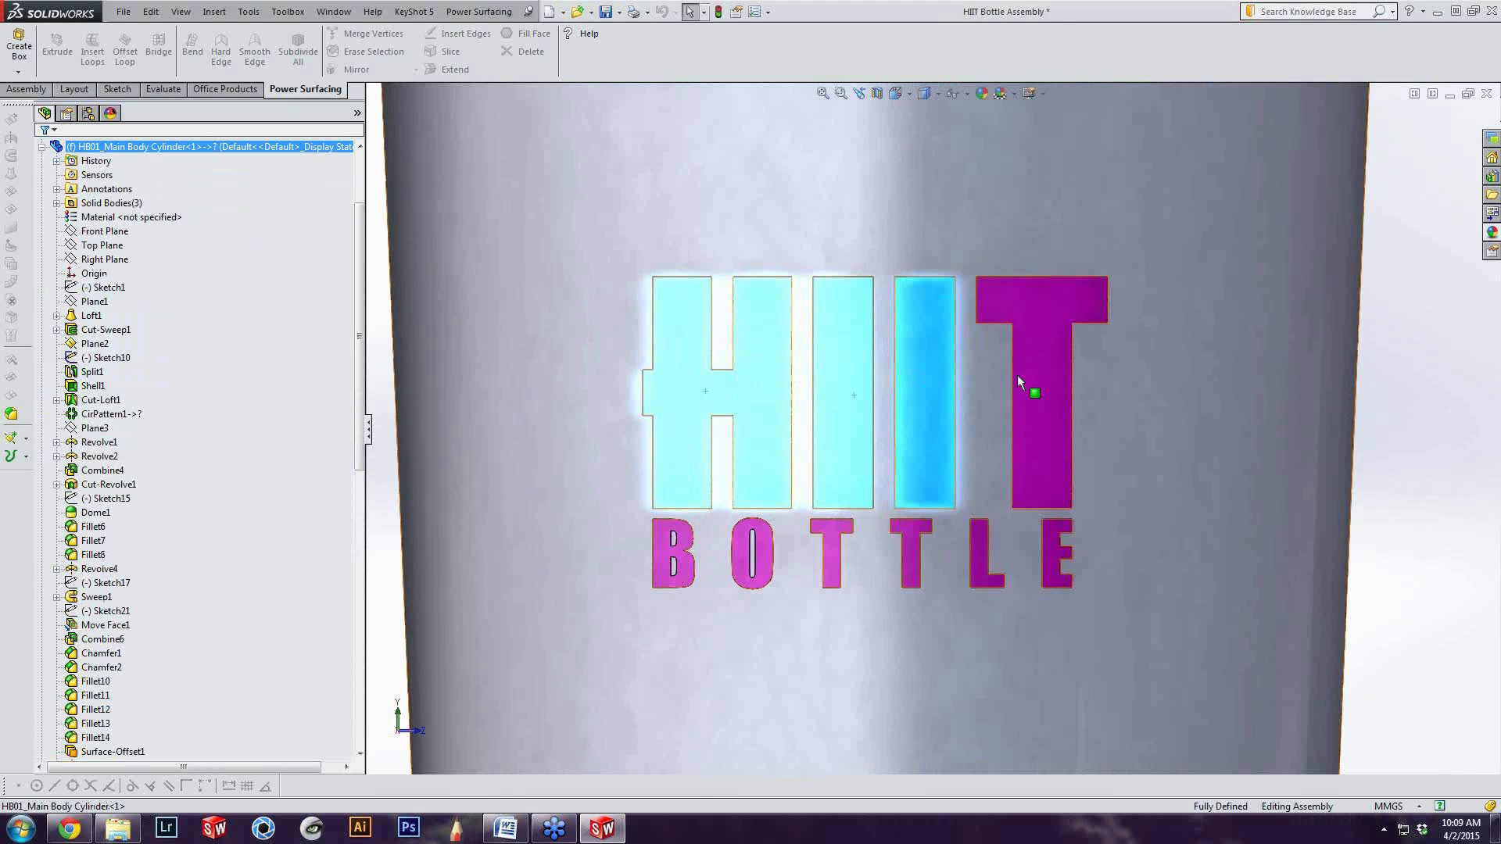
pyautogui.keyDown('ctrl'); pyautogui.click(1029, 377); pyautogui.keyUp('ctrl')
pyautogui.keyDown('ctrl'); pyautogui.click(664, 562); pyautogui.keyUp('ctrl')
pyautogui.scroll(4, 921, 518)
pyautogui.moveTo(358, 287); pyautogui.dragTo(356, 434)
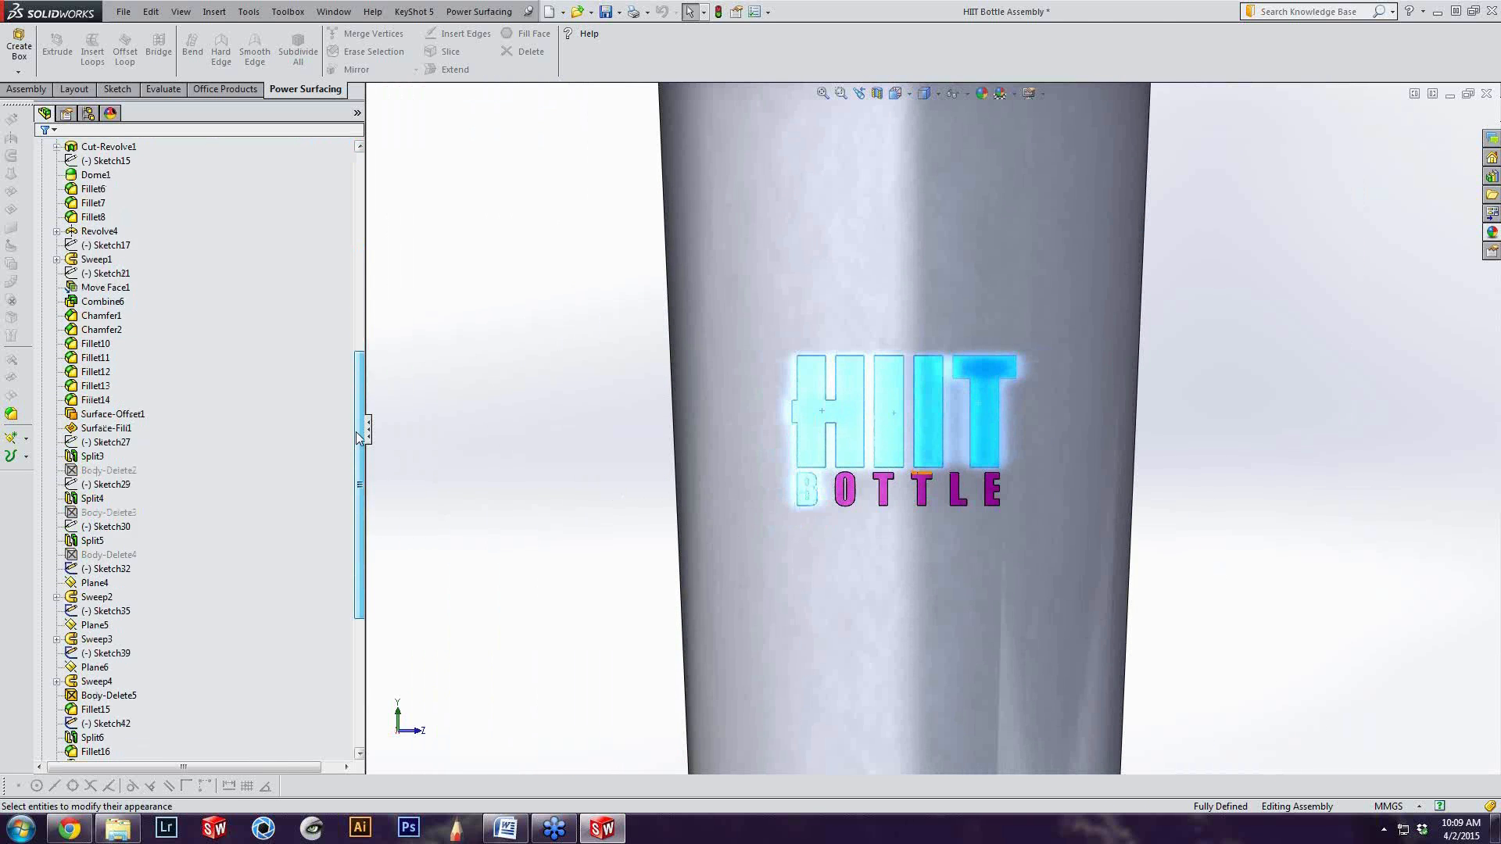
pyautogui.click(1204, 399)
# Inspect the lid logo and latch from above, return to the left view, and dismiss the rebuild error report
pyautogui.press('z')
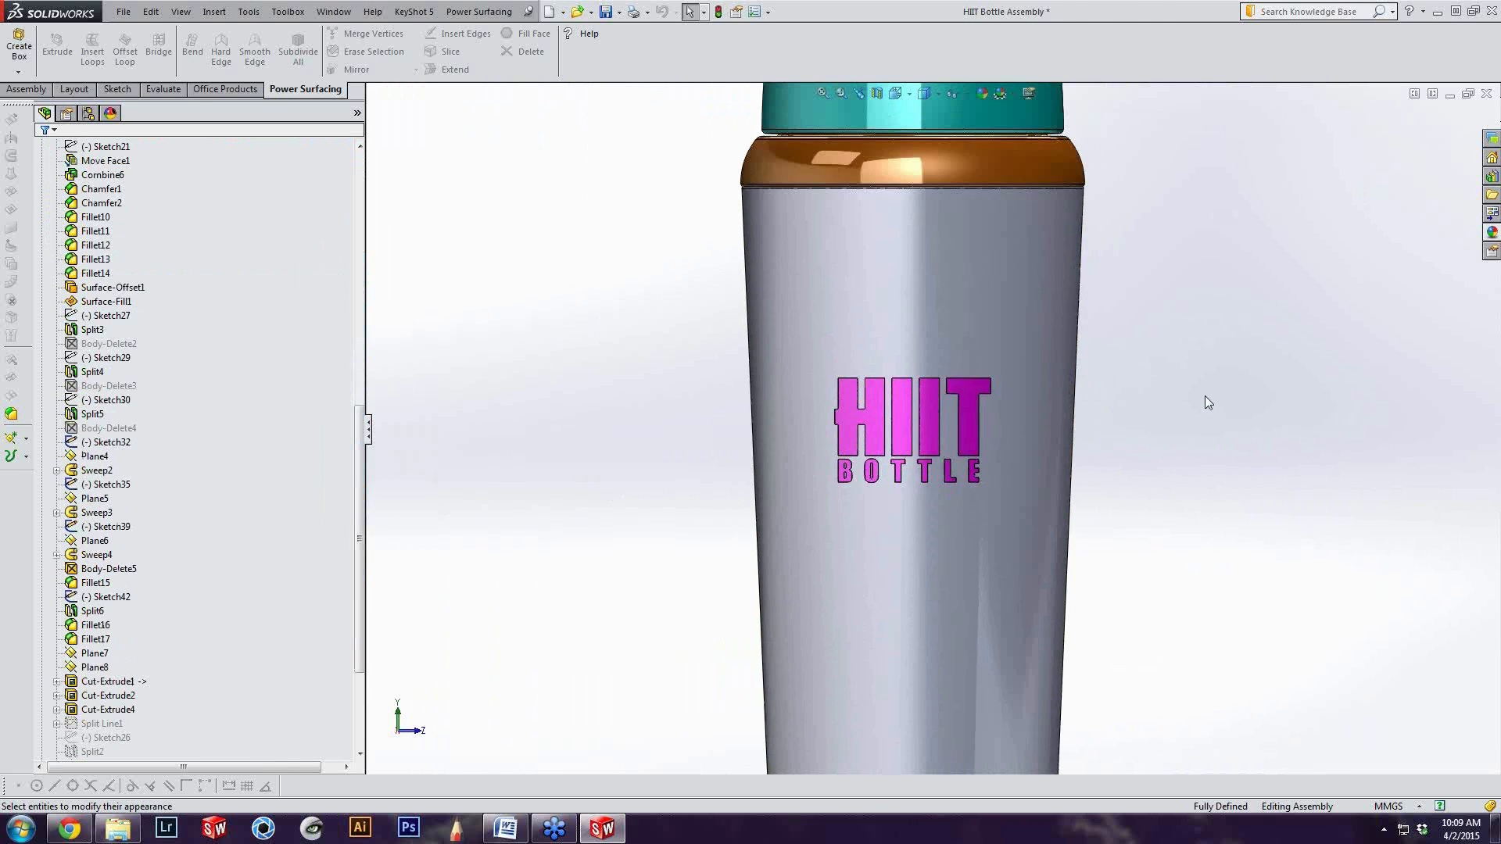
pyautogui.press('f')
pyautogui.moveTo(992, 262); pyautogui.dragTo(825, 394, button='middle')
pyautogui.scroll(-3, 971, 360)
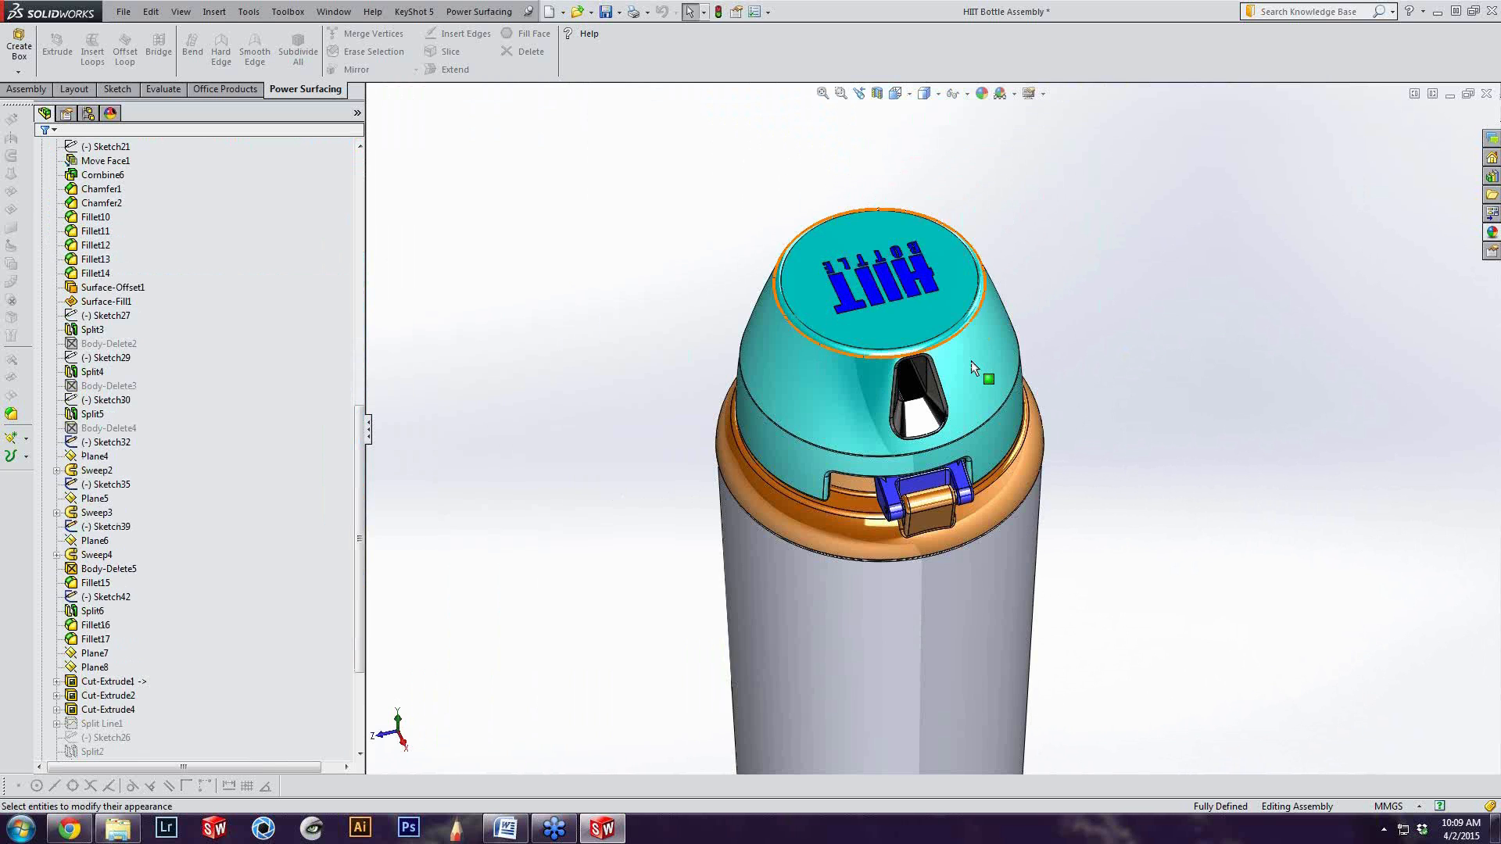
pyautogui.moveTo(982, 379); pyautogui.dragTo(1061, 421, button='middle')
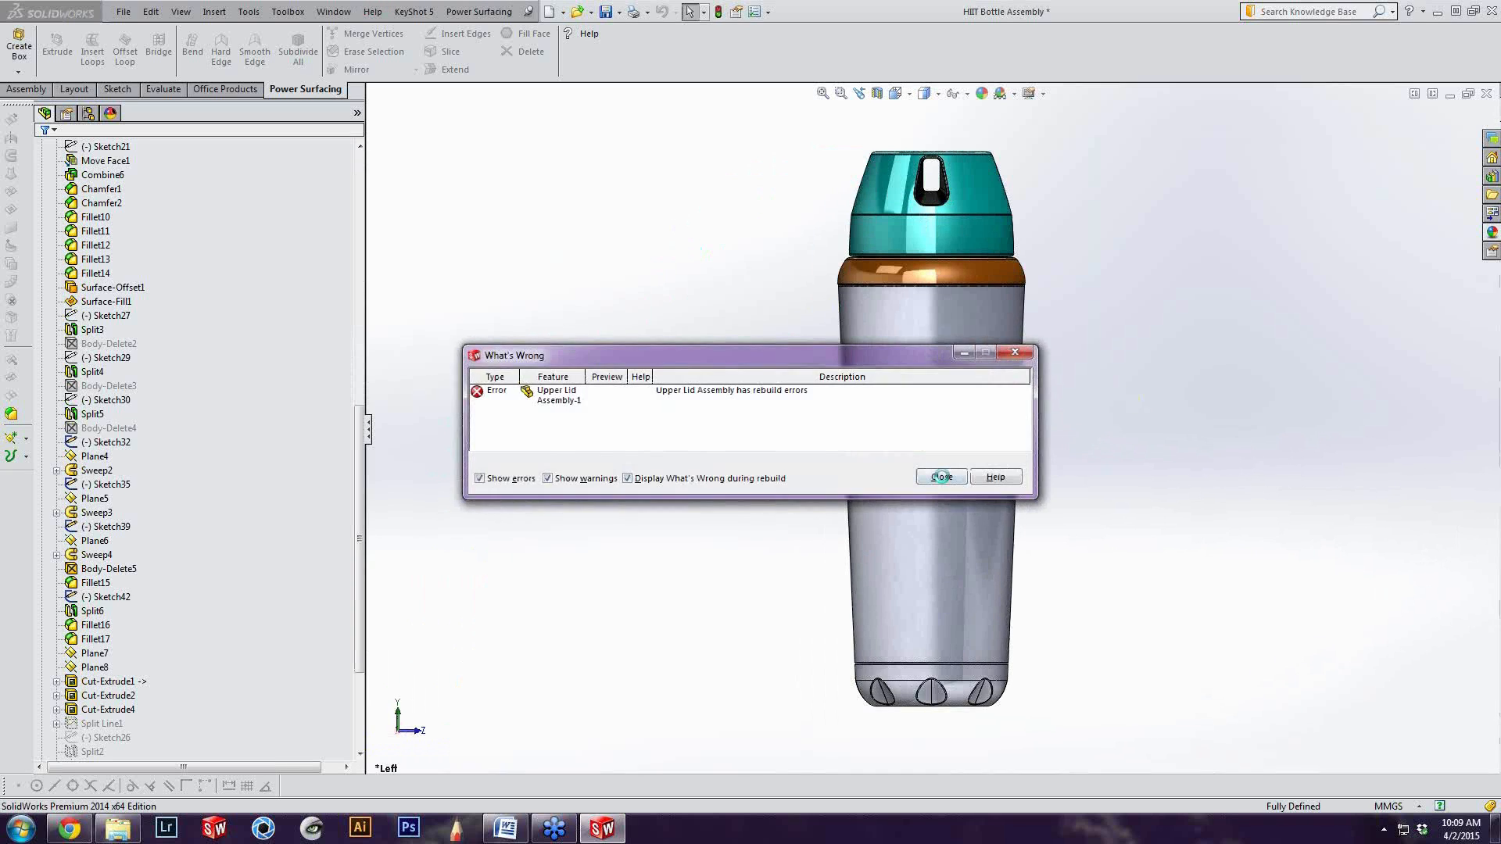
pyautogui.click(939, 473)
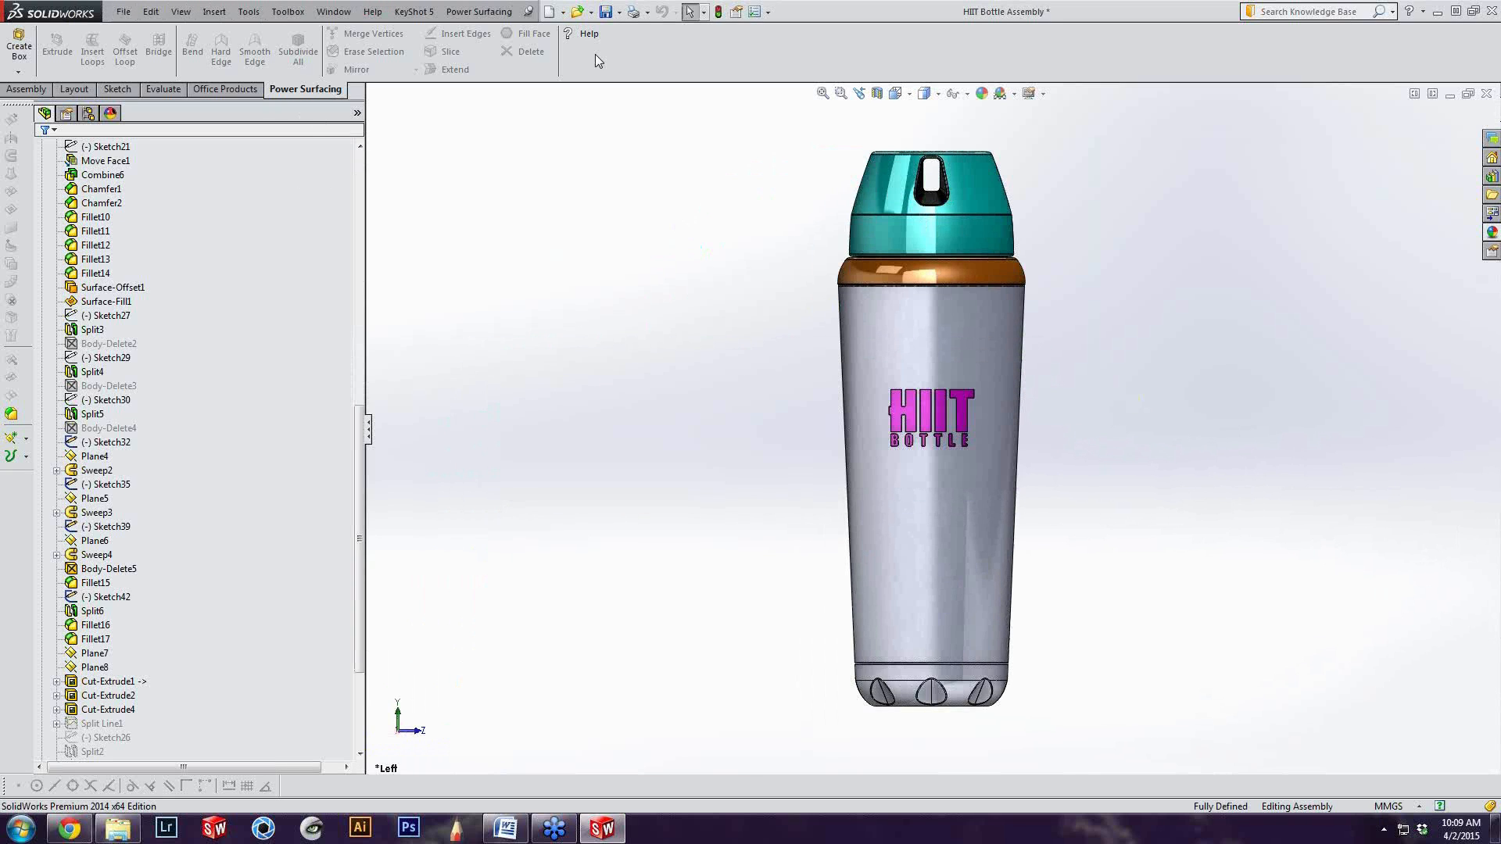
# Lower the assembly's shaded and draft quality resolution to the lowest setting, 2.54315978 mm deviation, in the document's image quality properties
pyautogui.click(767, 12)
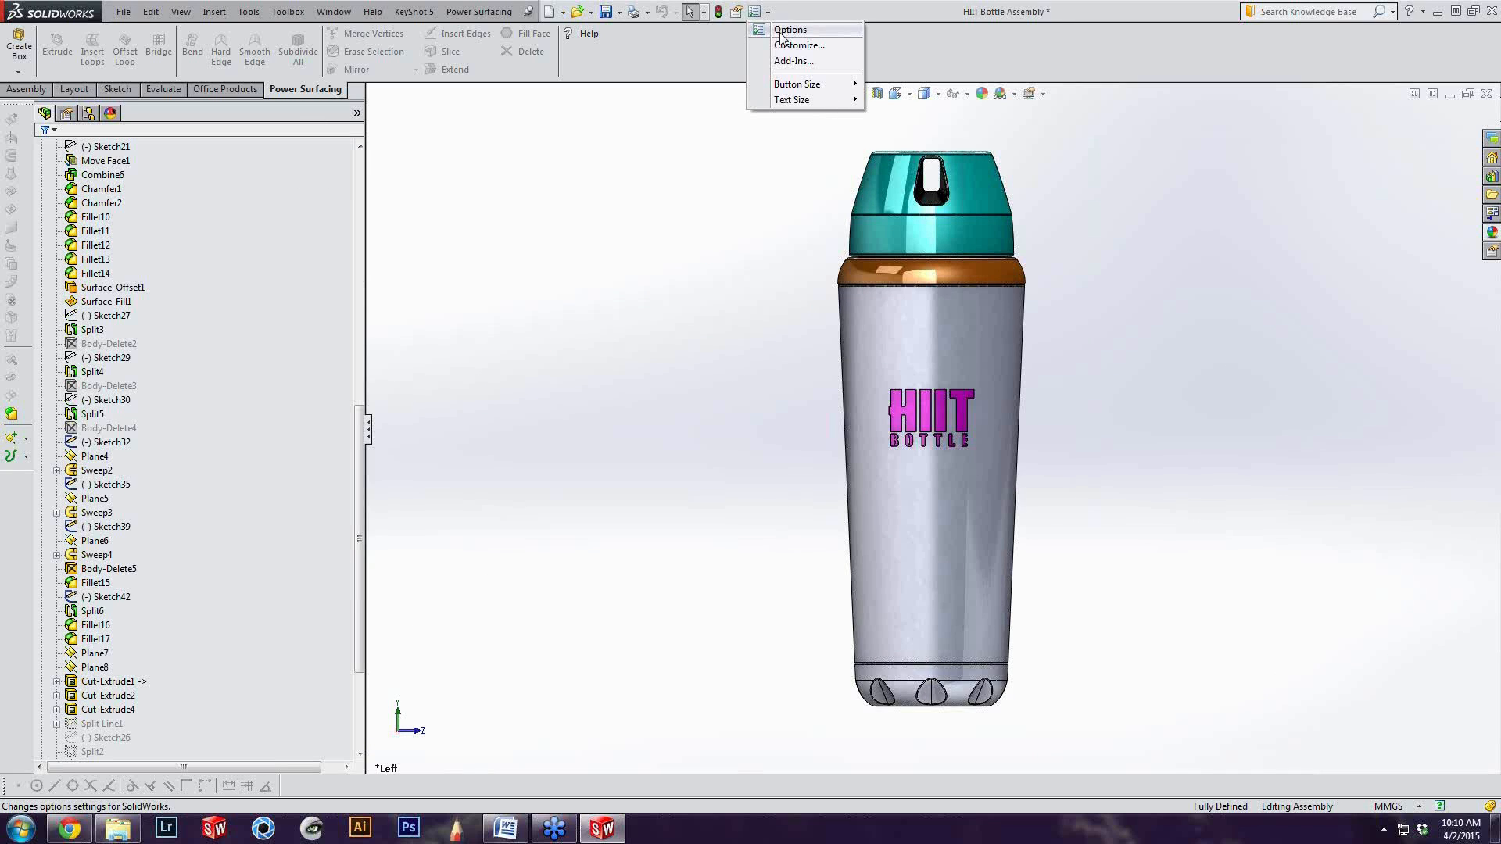
pyautogui.click(783, 36)
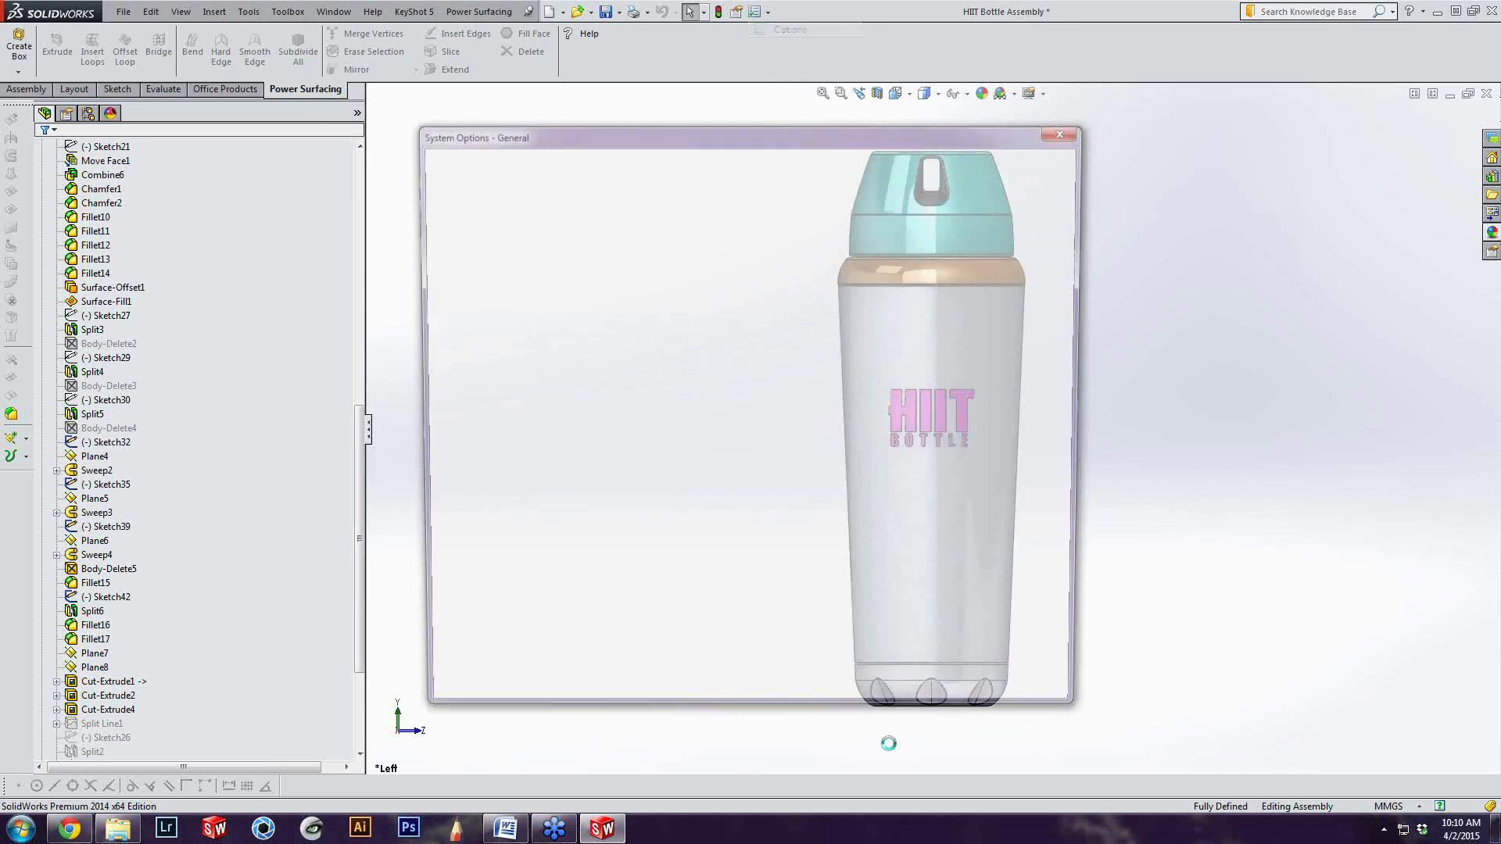
pyautogui.click(548, 161)
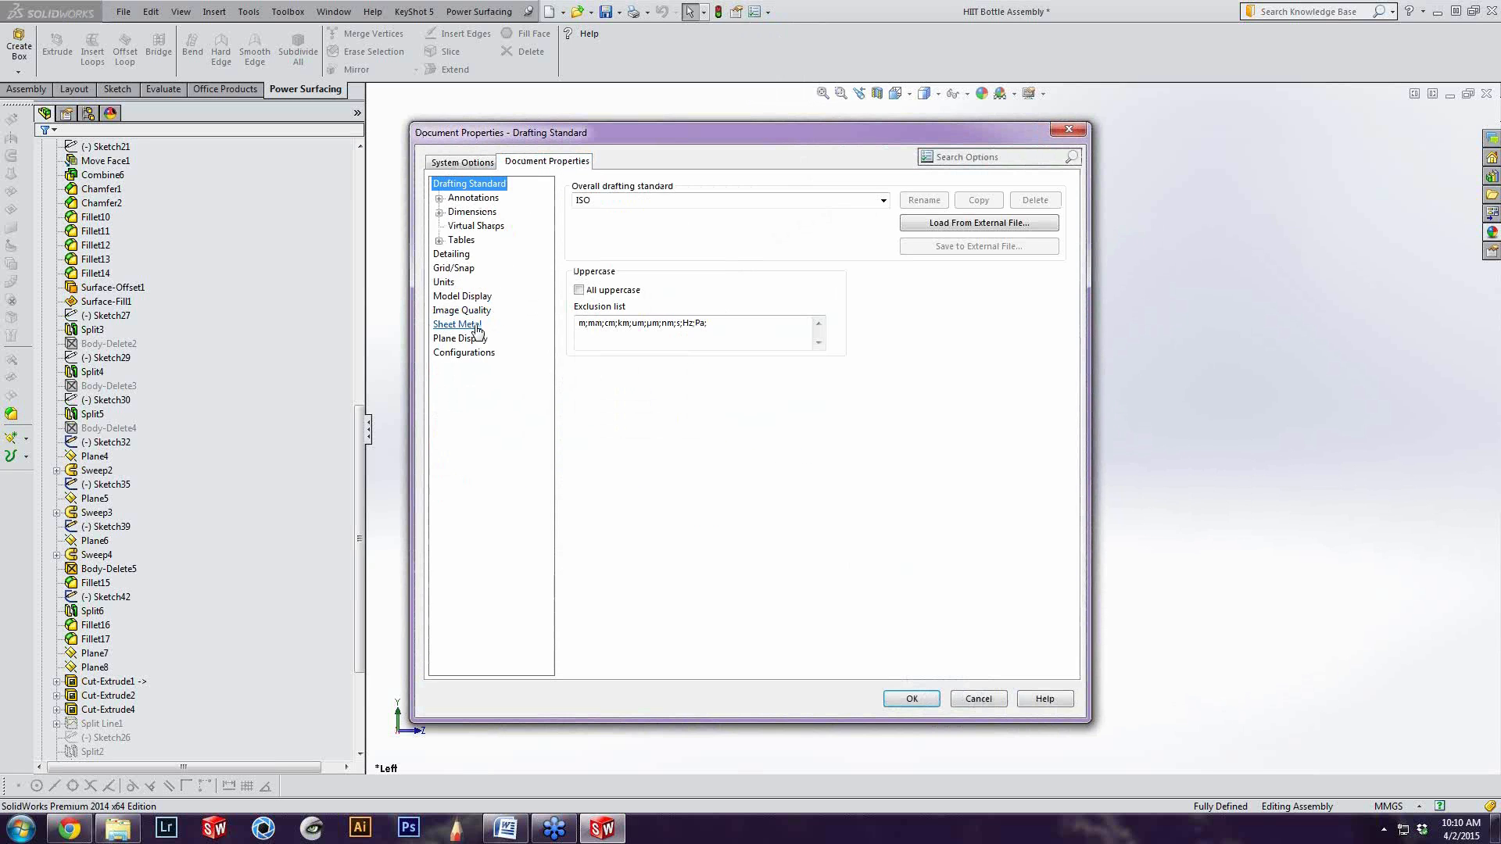
pyautogui.click(458, 311)
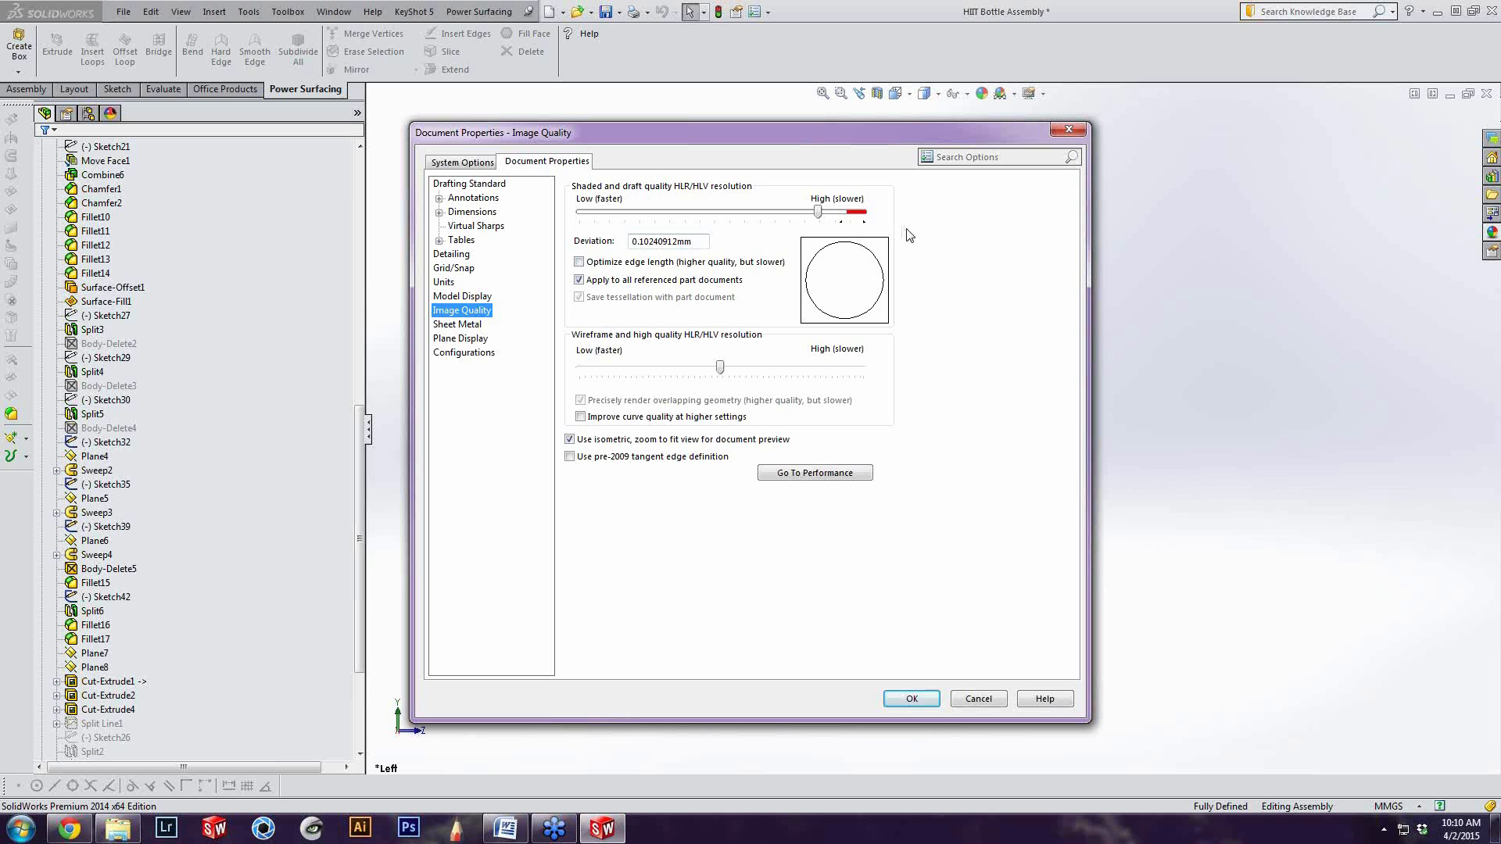
pyautogui.moveTo(818, 215)
pyautogui.mouseDown()
pyautogui.moveTo(552, 233)
pyautogui.moveTo(841, 220)
pyautogui.moveTo(568, 232)
pyautogui.mouseUp()
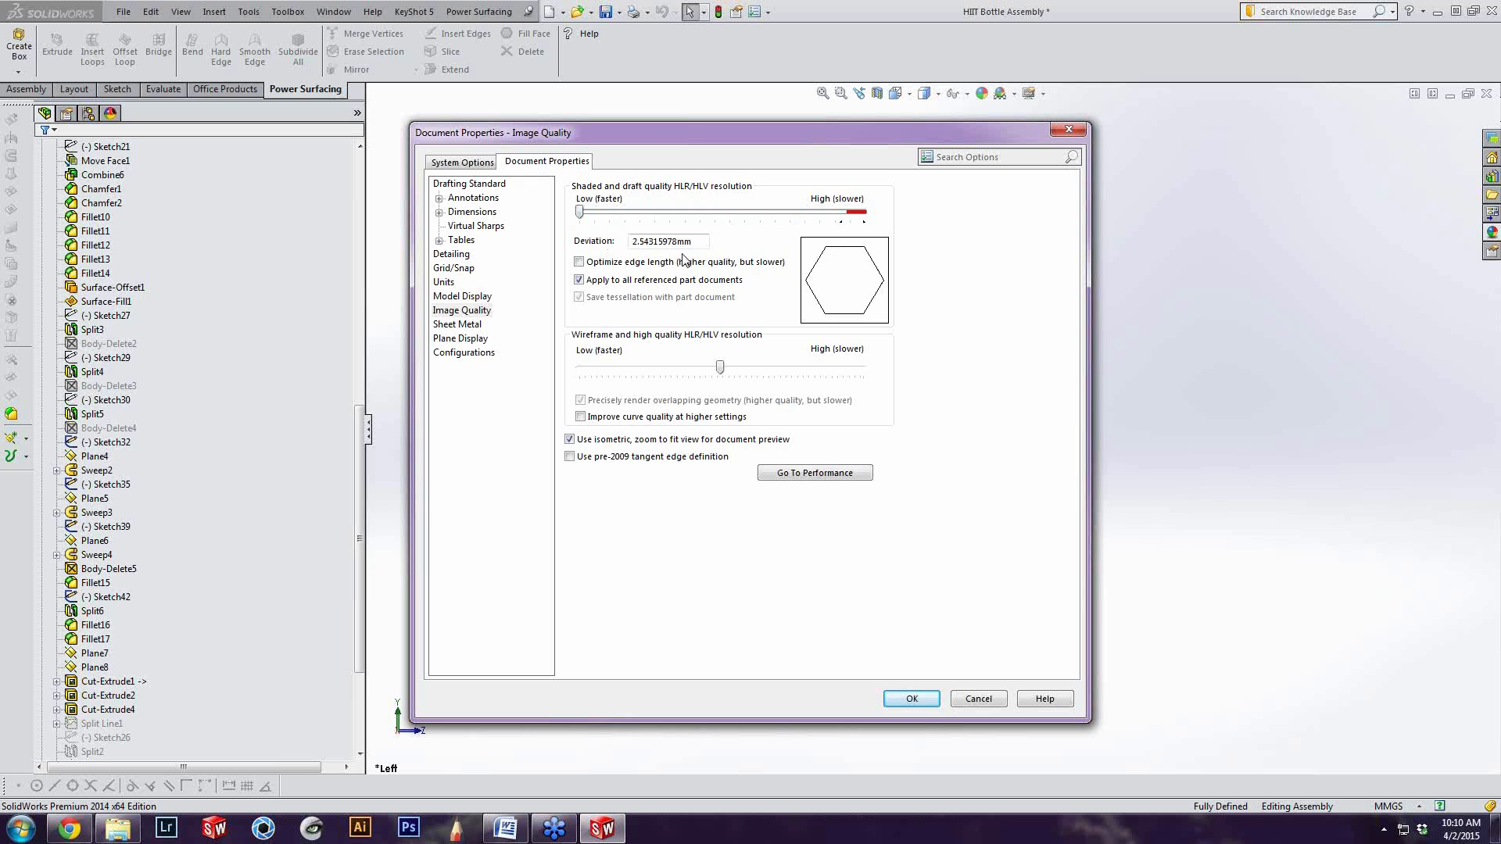
pyautogui.moveTo(701, 134); pyautogui.dragTo(384, 129)
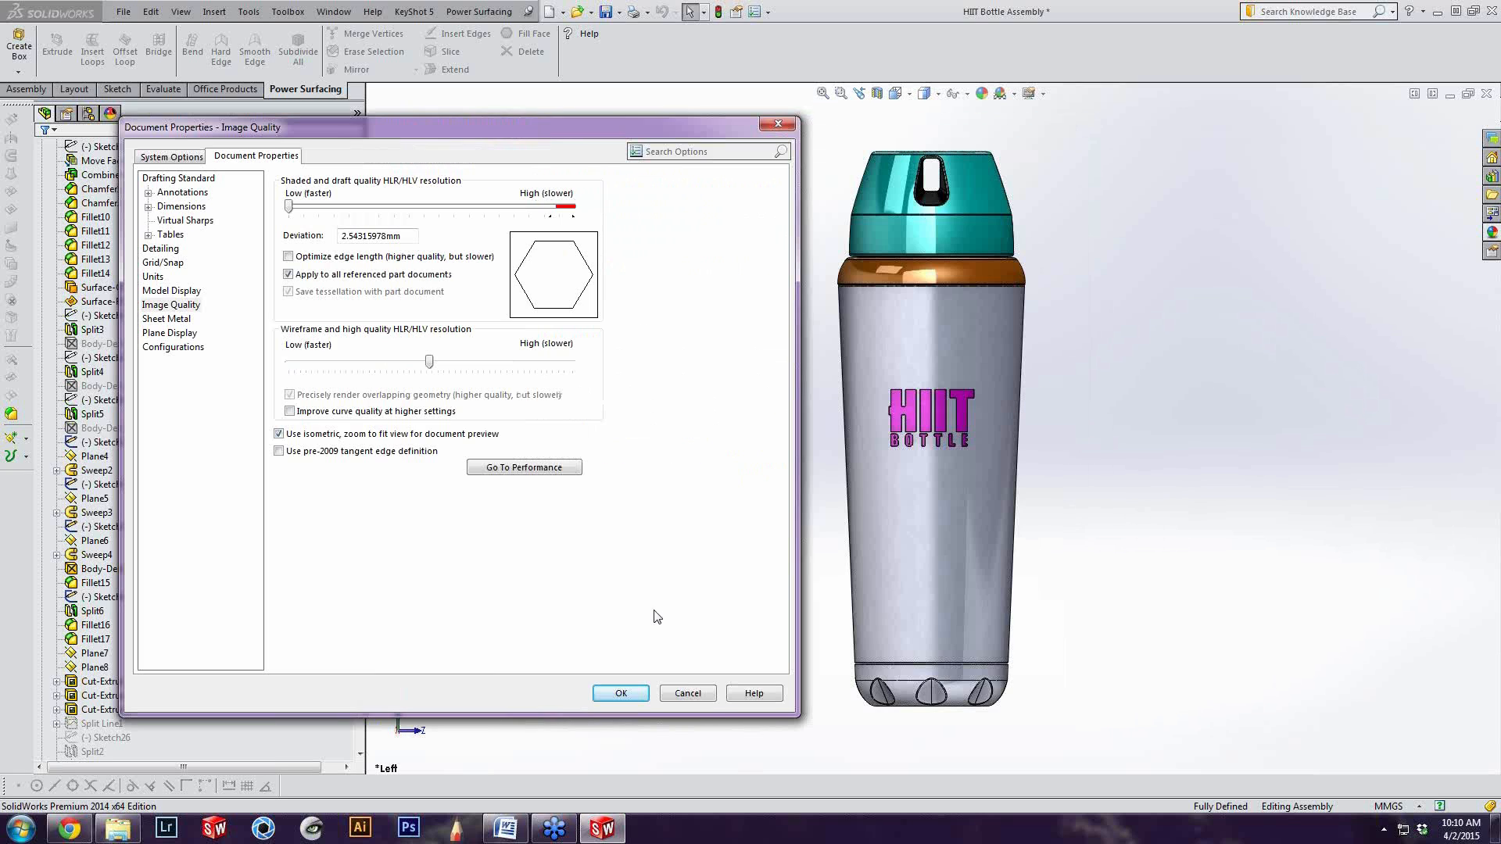
pyautogui.click(622, 693)
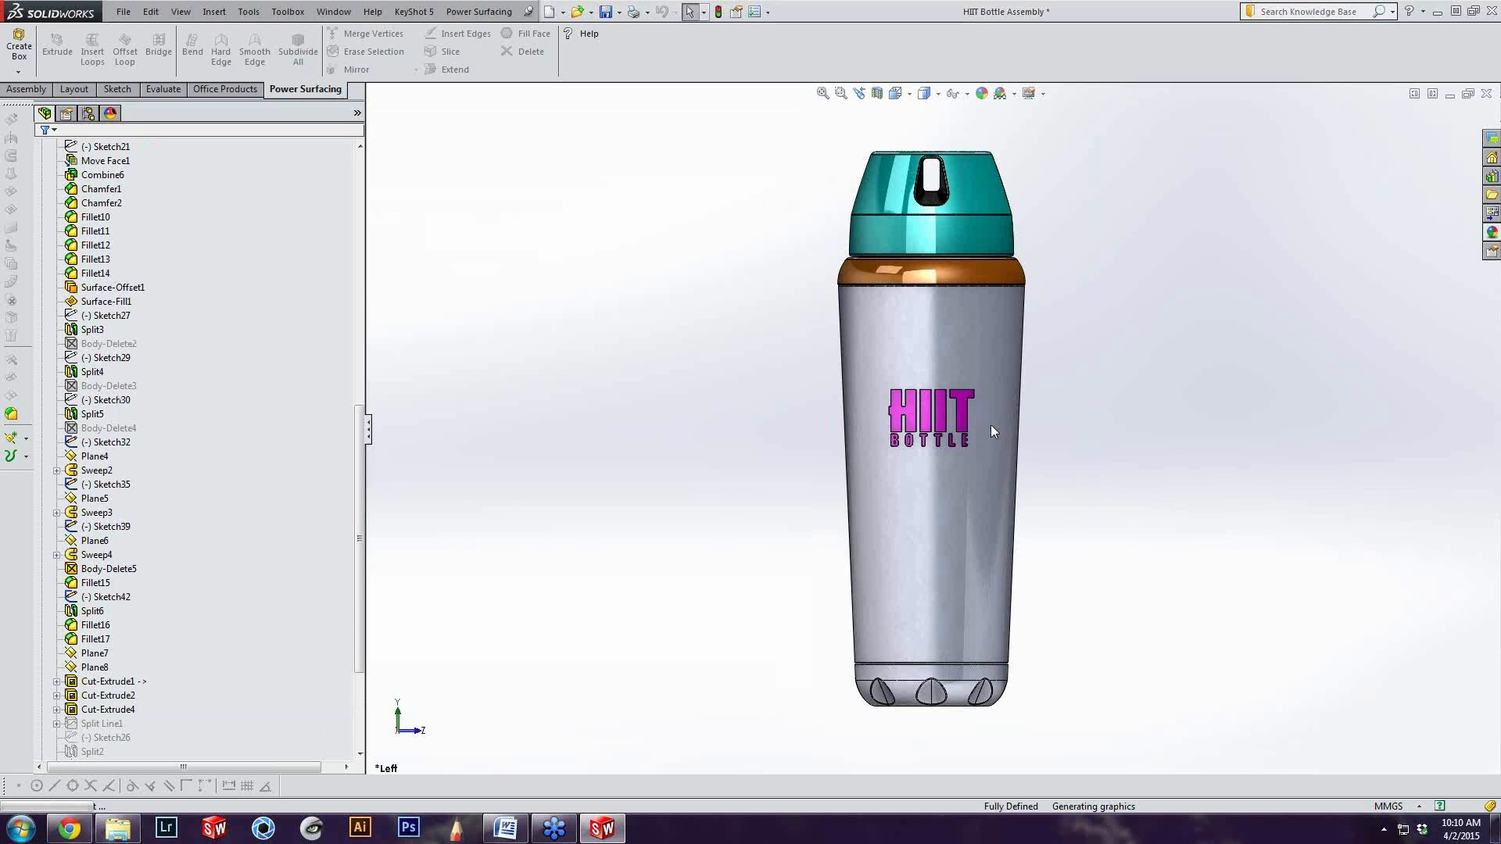
# Inspect the faceting along the lid edges and orange collar from above and up close, and return to the left view
pyautogui.hotkey('ctrl', '4')
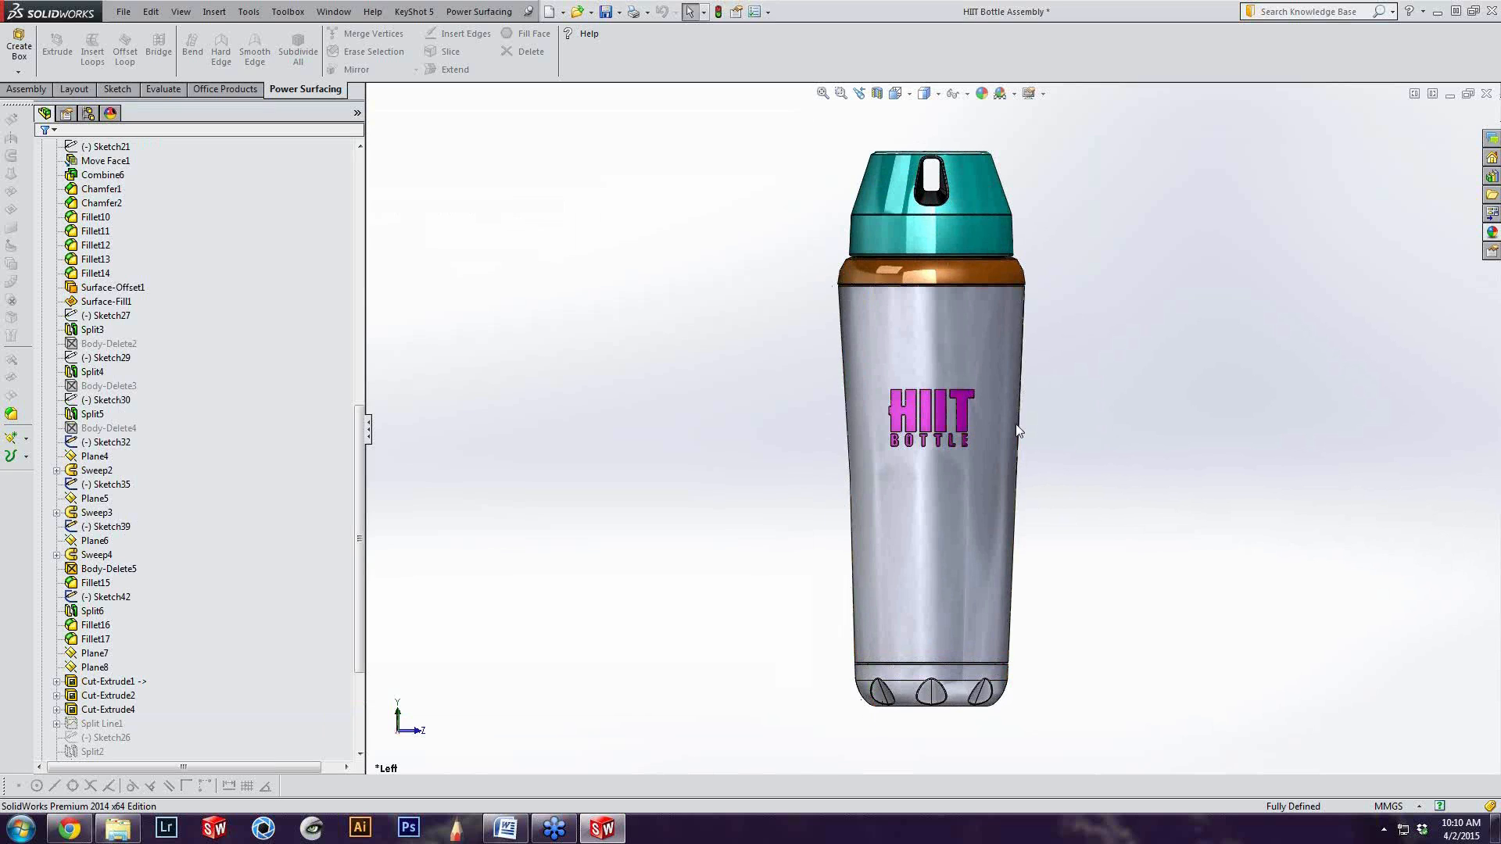
pyautogui.scroll(-2, 1013, 453)
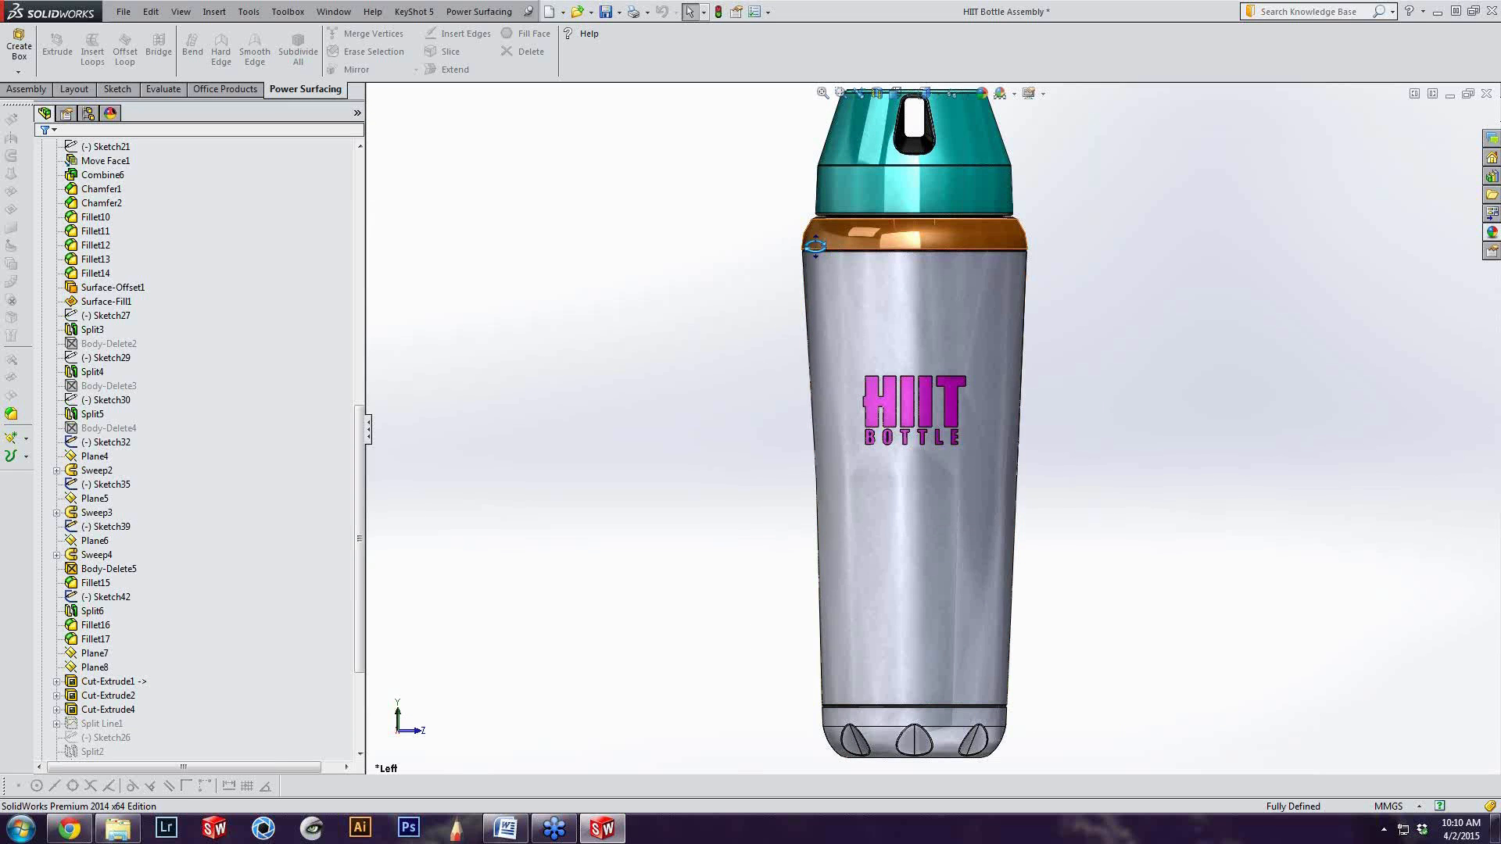
pyautogui.moveTo(814, 233); pyautogui.dragTo(785, 356, button='middle')
pyautogui.scroll(-5, 828, 265)
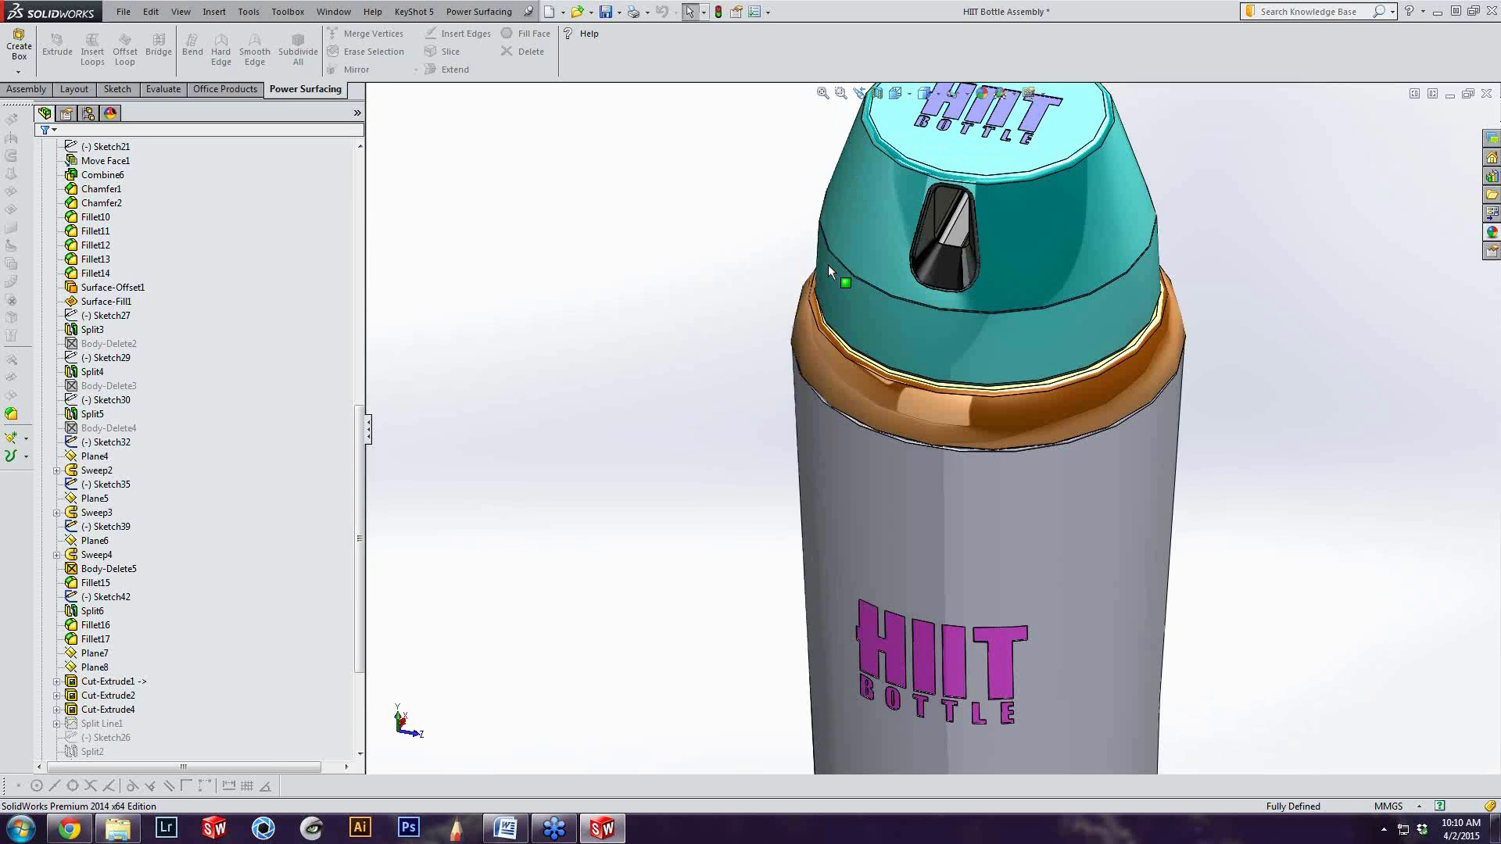
pyautogui.scroll(-3, 864, 429)
pyautogui.scroll(-1, 865, 429)
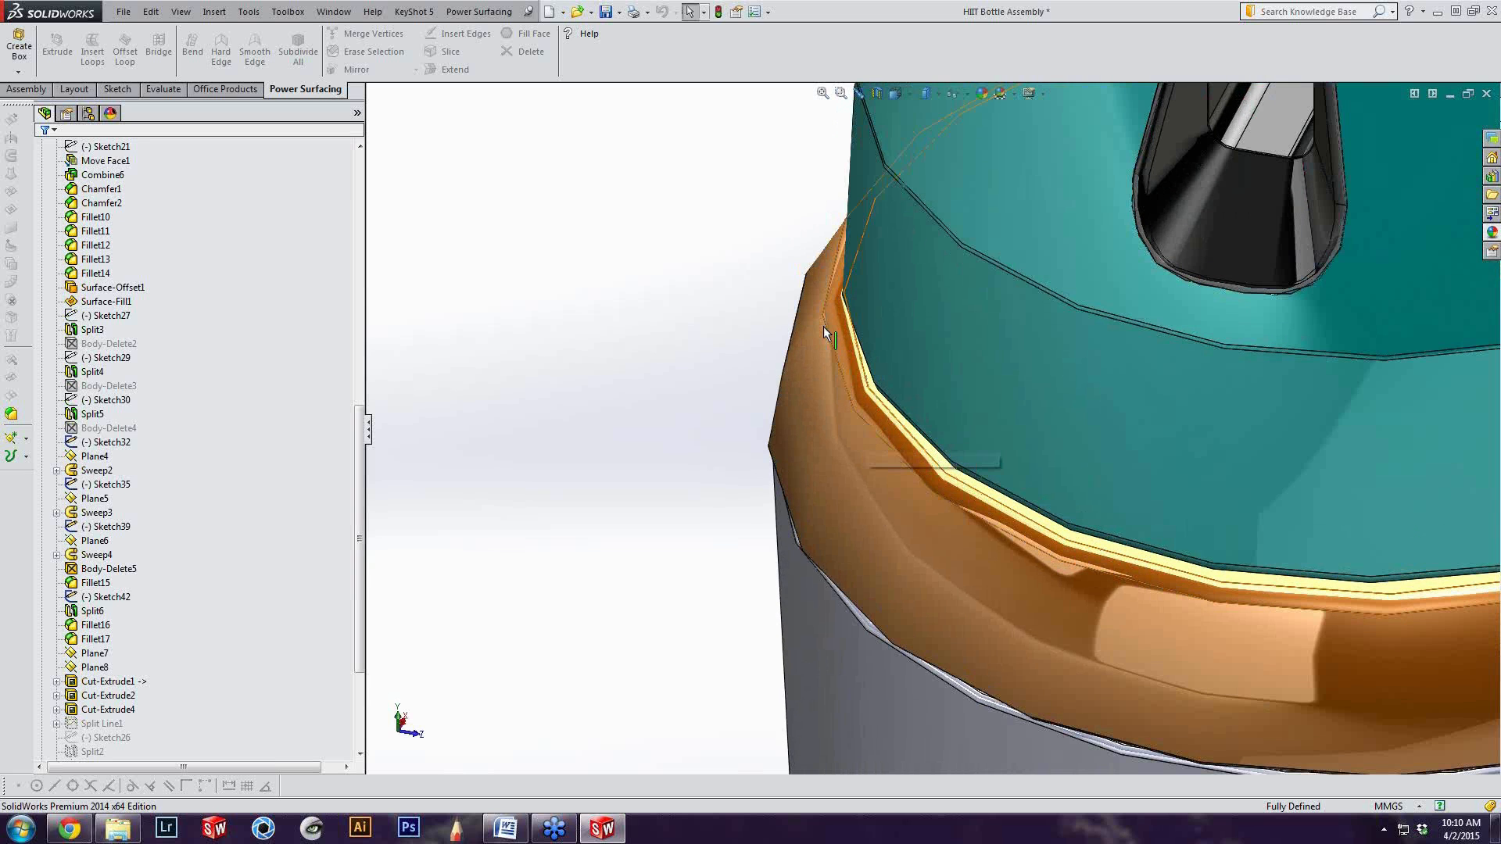
pyautogui.click(823, 325)
pyautogui.scroll(5, 929, 369)
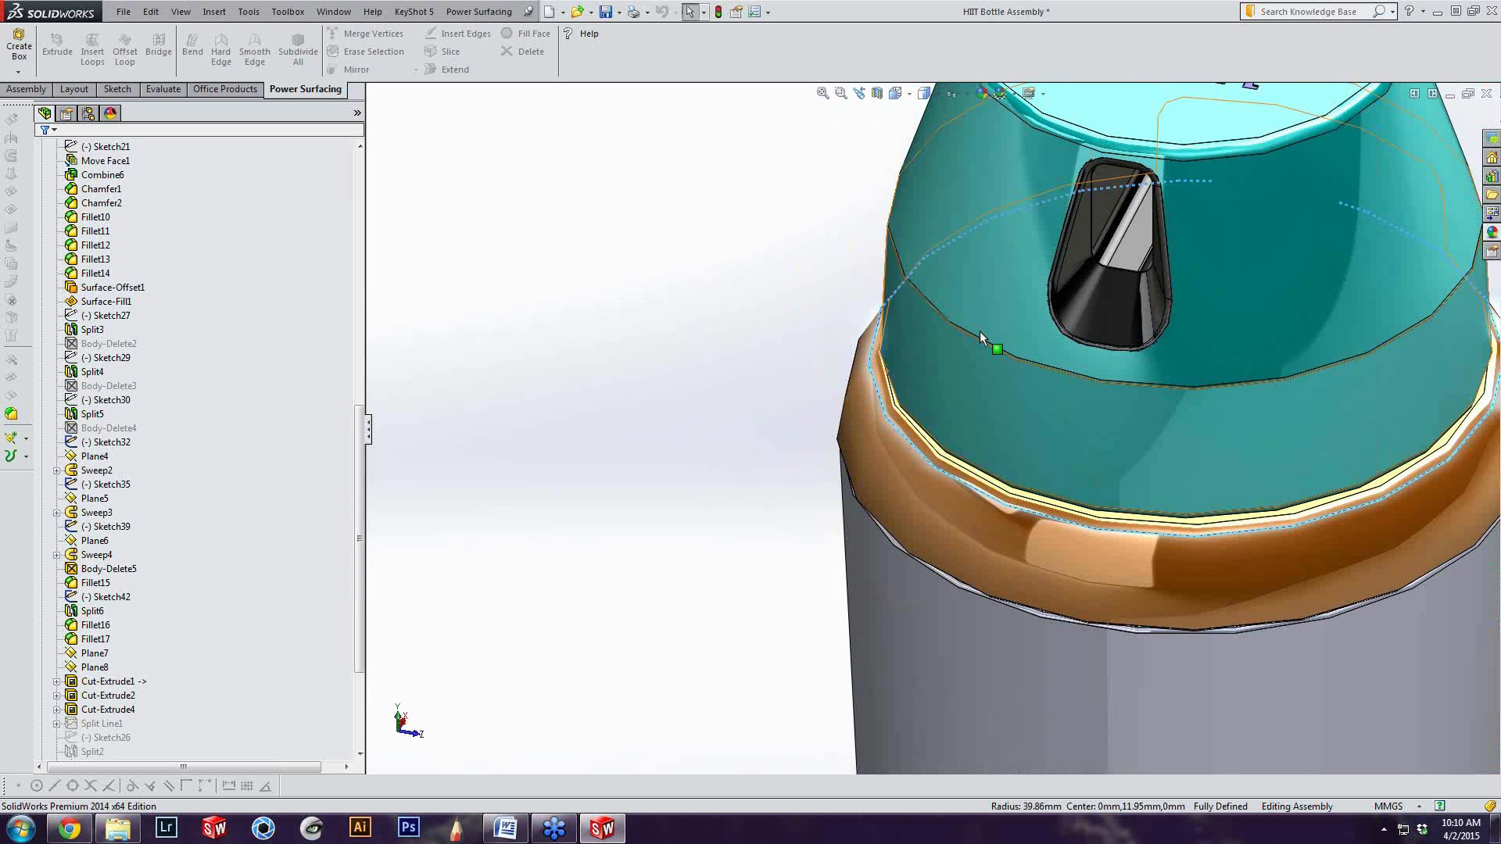
pyautogui.scroll(-5, 866, 444)
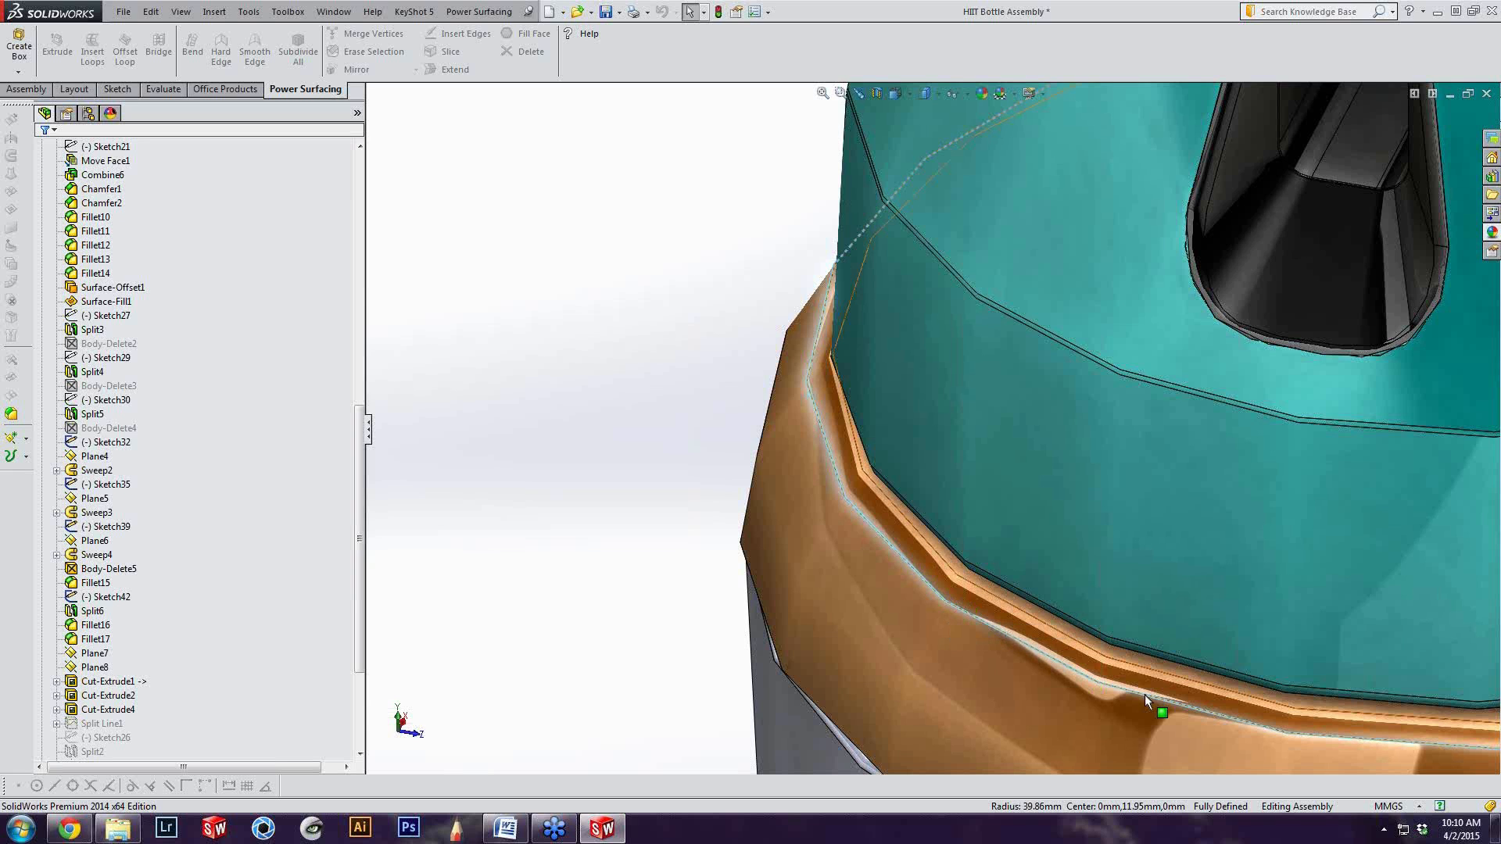
pyautogui.scroll(6, 1145, 698)
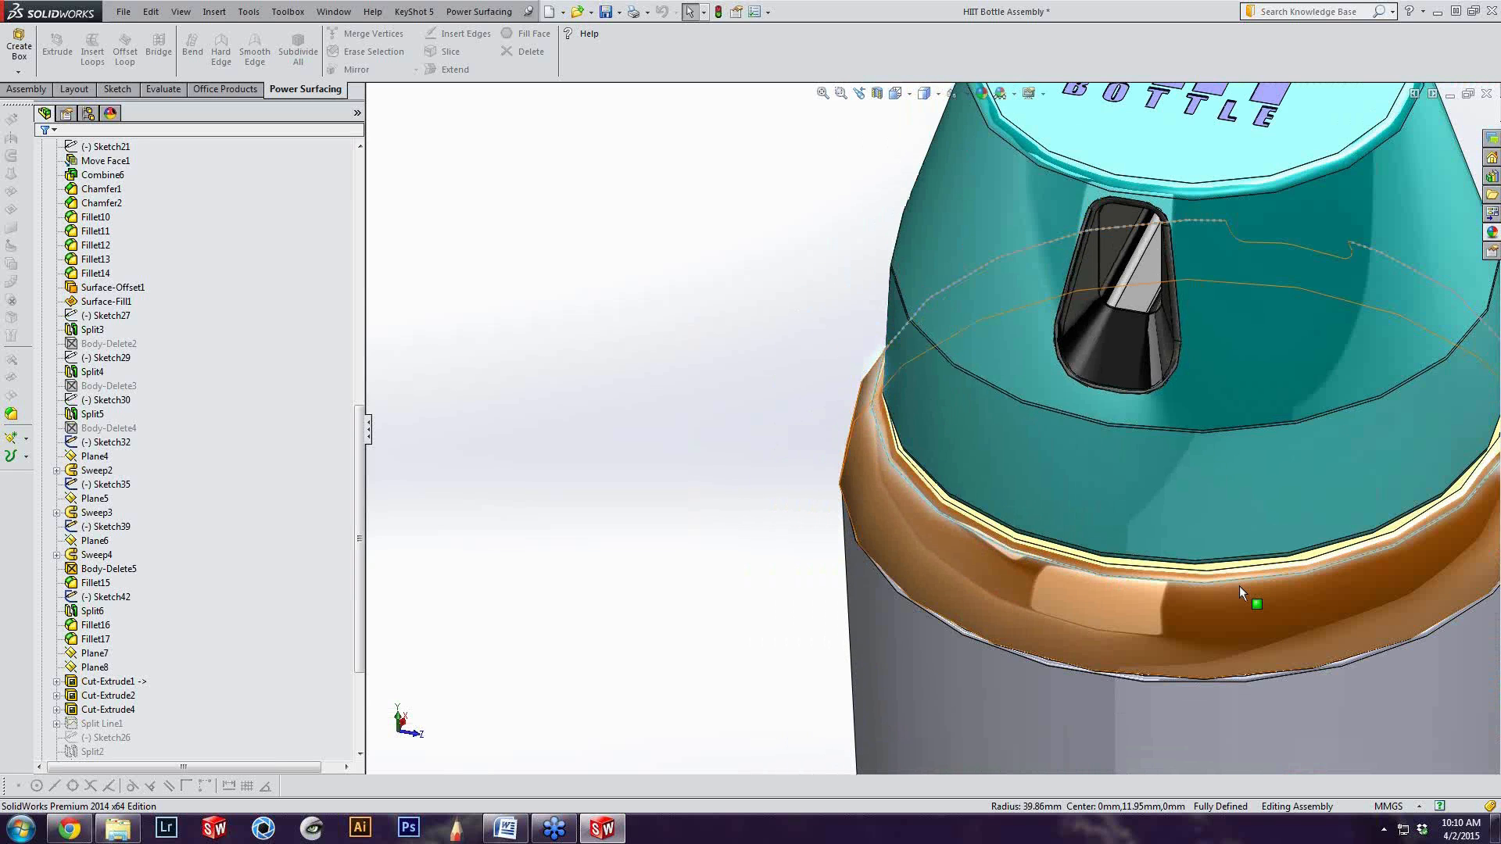
pyautogui.moveTo(897, 545); pyautogui.dragTo(840, 528, button='right')
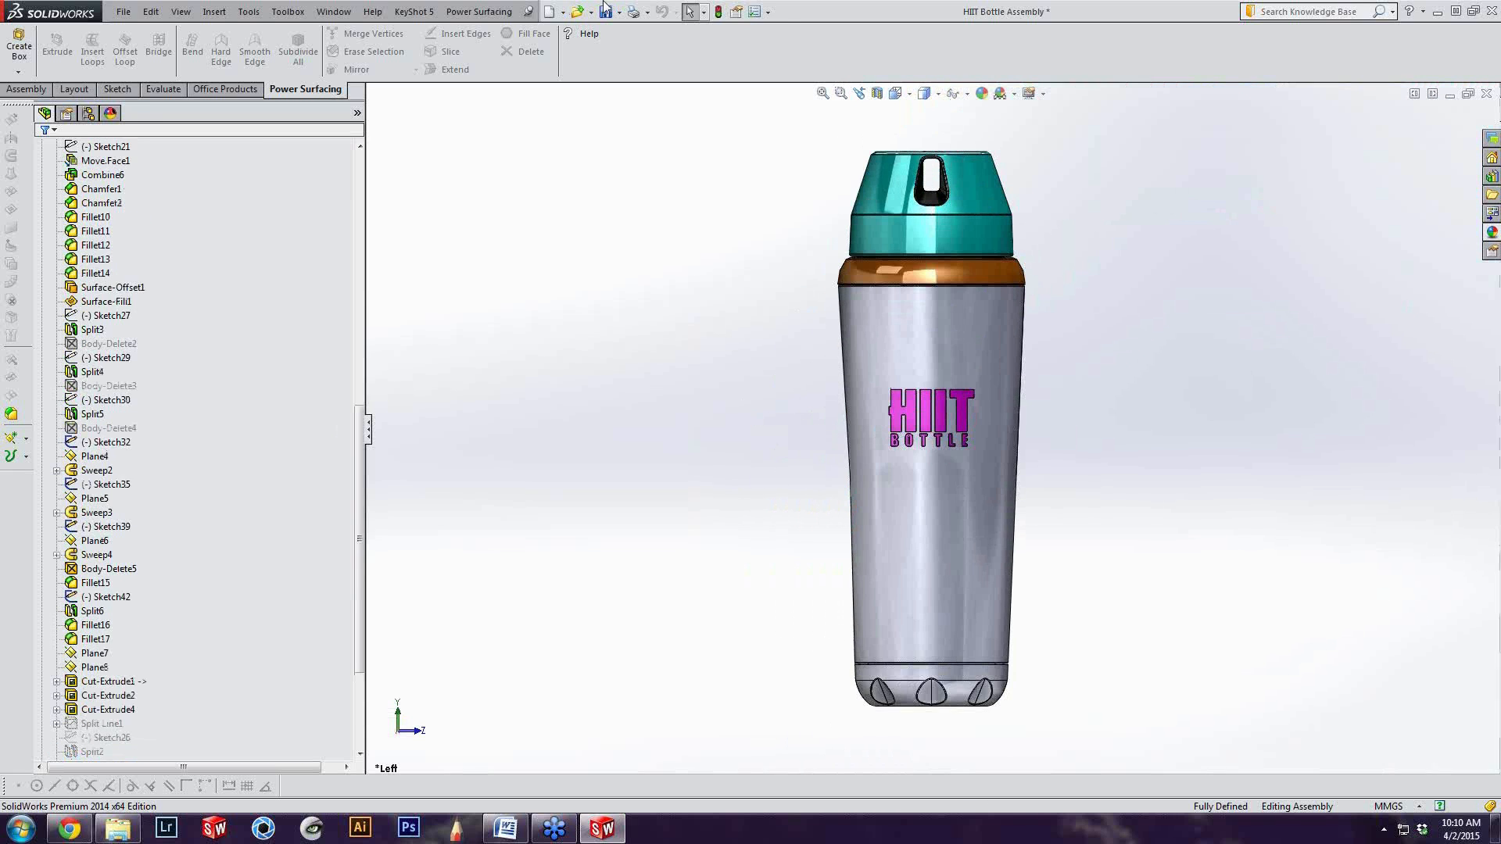
# Raise the shaded and draft quality resolution to just below the red zone, apply it, and dismiss the rebuild error report
pyautogui.click(769, 12)
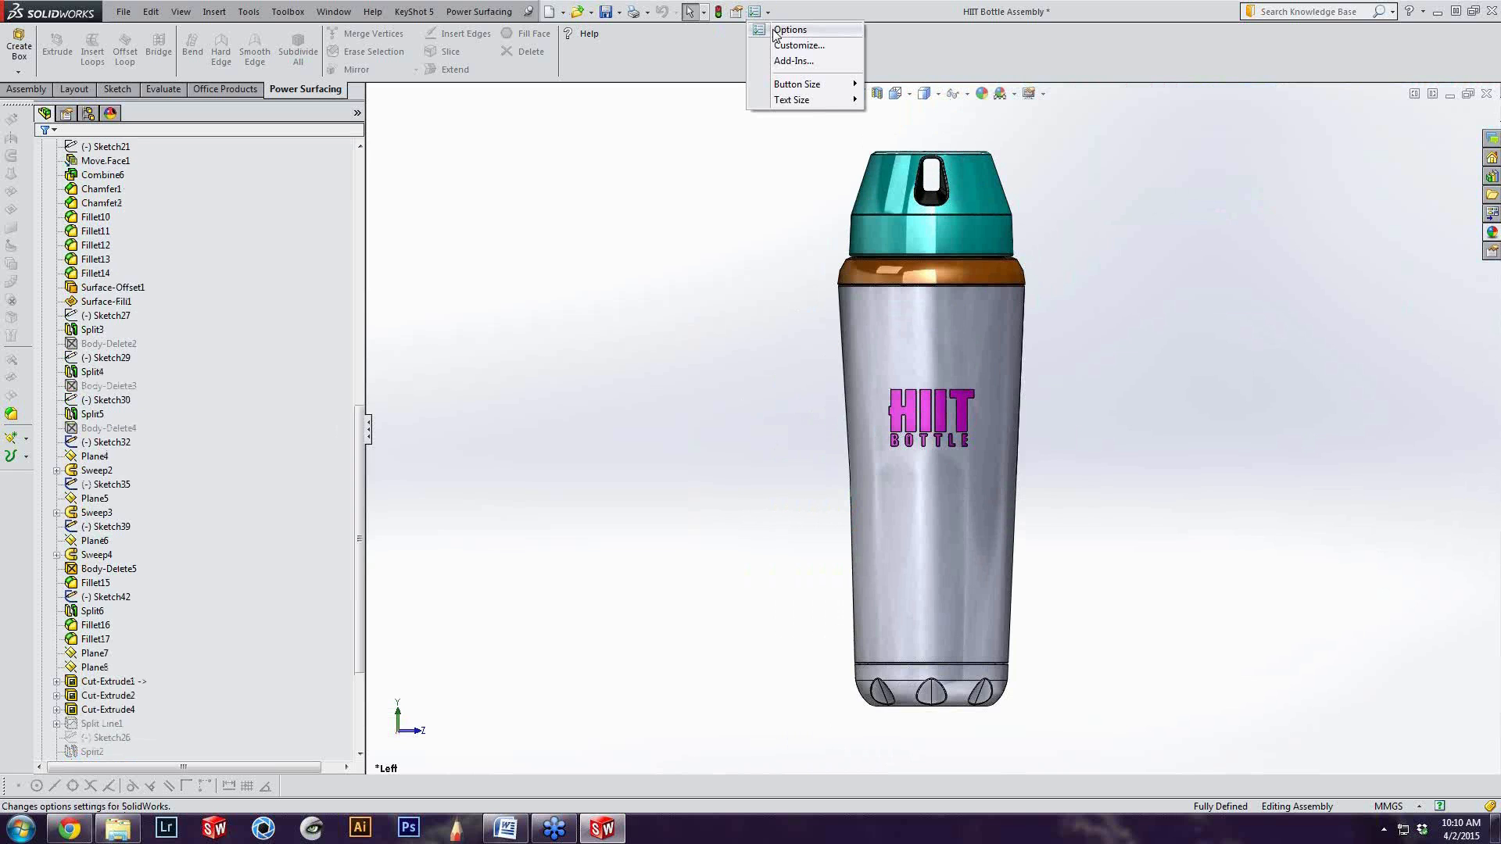
pyautogui.click(790, 30)
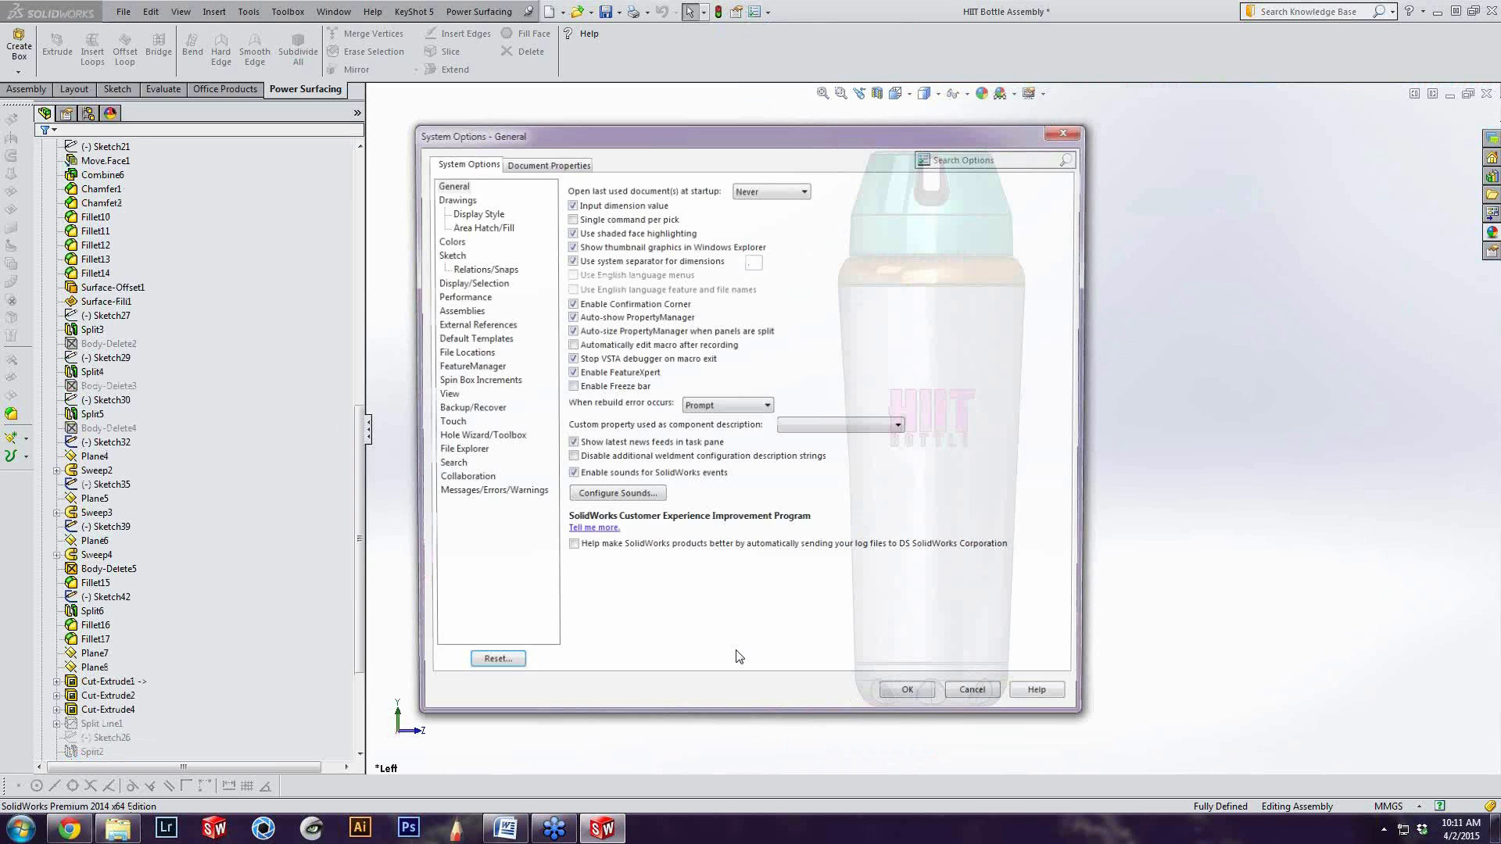
pyautogui.click(549, 165)
pyautogui.click(462, 311)
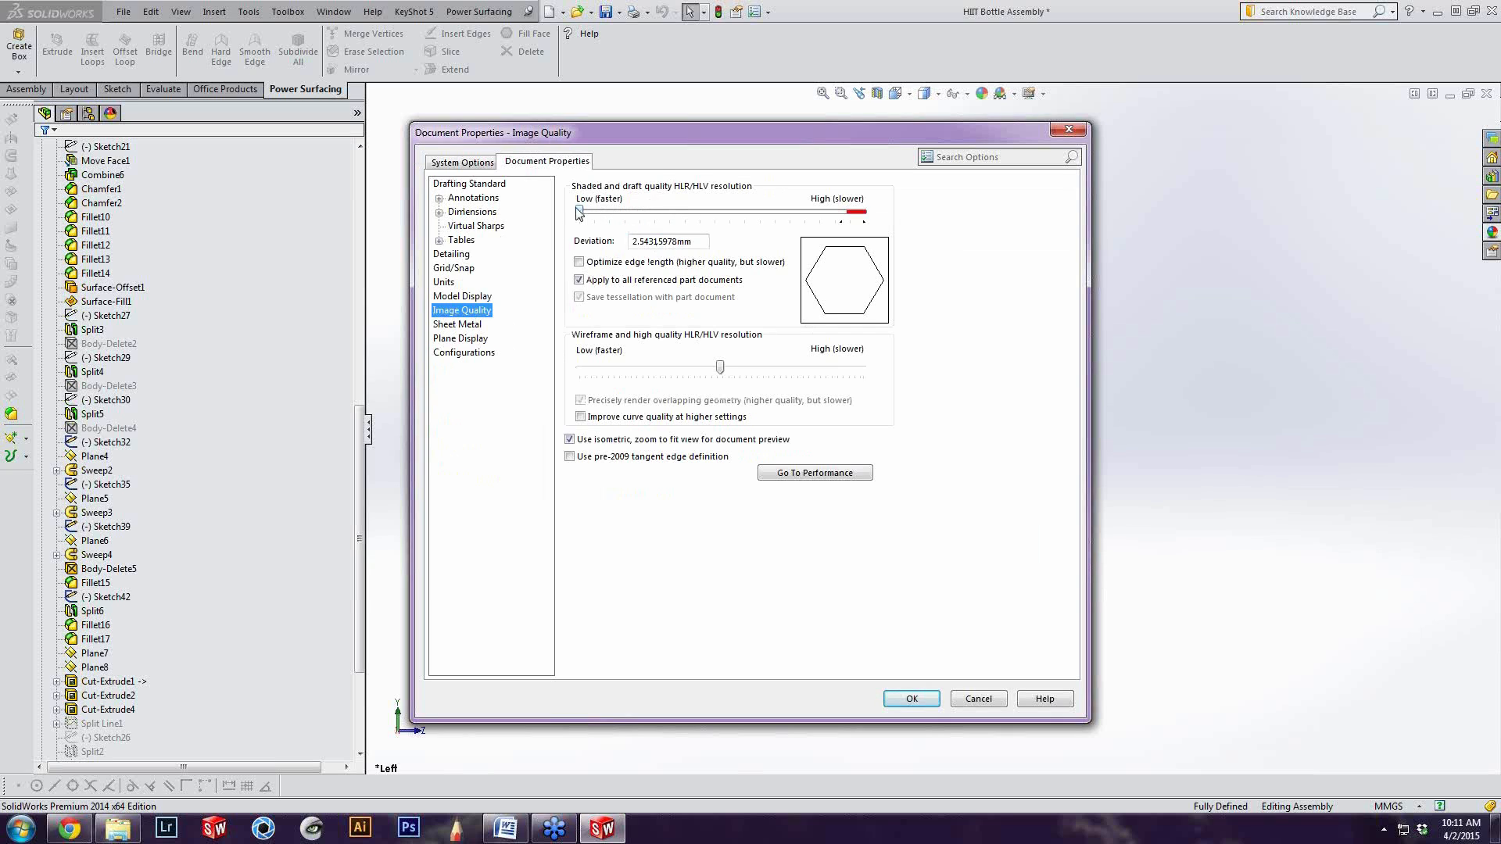
pyautogui.moveTo(581, 212)
pyautogui.mouseDown()
pyautogui.moveTo(833, 216)
pyautogui.moveTo(809, 218)
pyautogui.mouseUp()
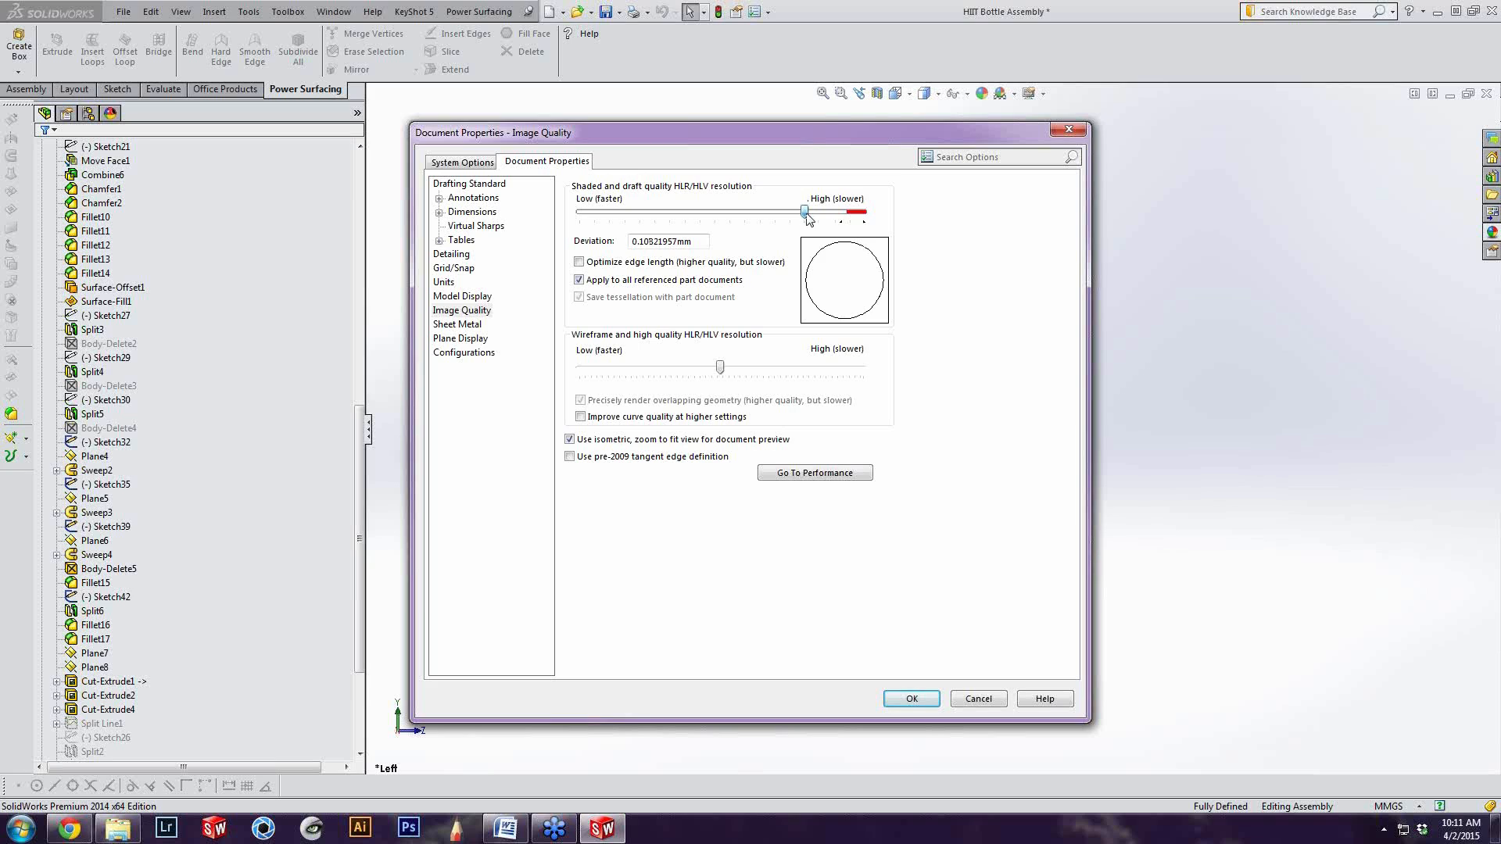
pyautogui.moveTo(808, 219); pyautogui.dragTo(835, 217)
pyautogui.moveTo(834, 215)
pyautogui.mouseDown()
pyautogui.moveTo(744, 215)
pyautogui.moveTo(786, 216)
pyautogui.mouseUp()
pyautogui.moveTo(774, 215); pyautogui.dragTo(801, 215)
pyautogui.moveTo(800, 212); pyautogui.dragTo(807, 215)
pyautogui.click(911, 700)
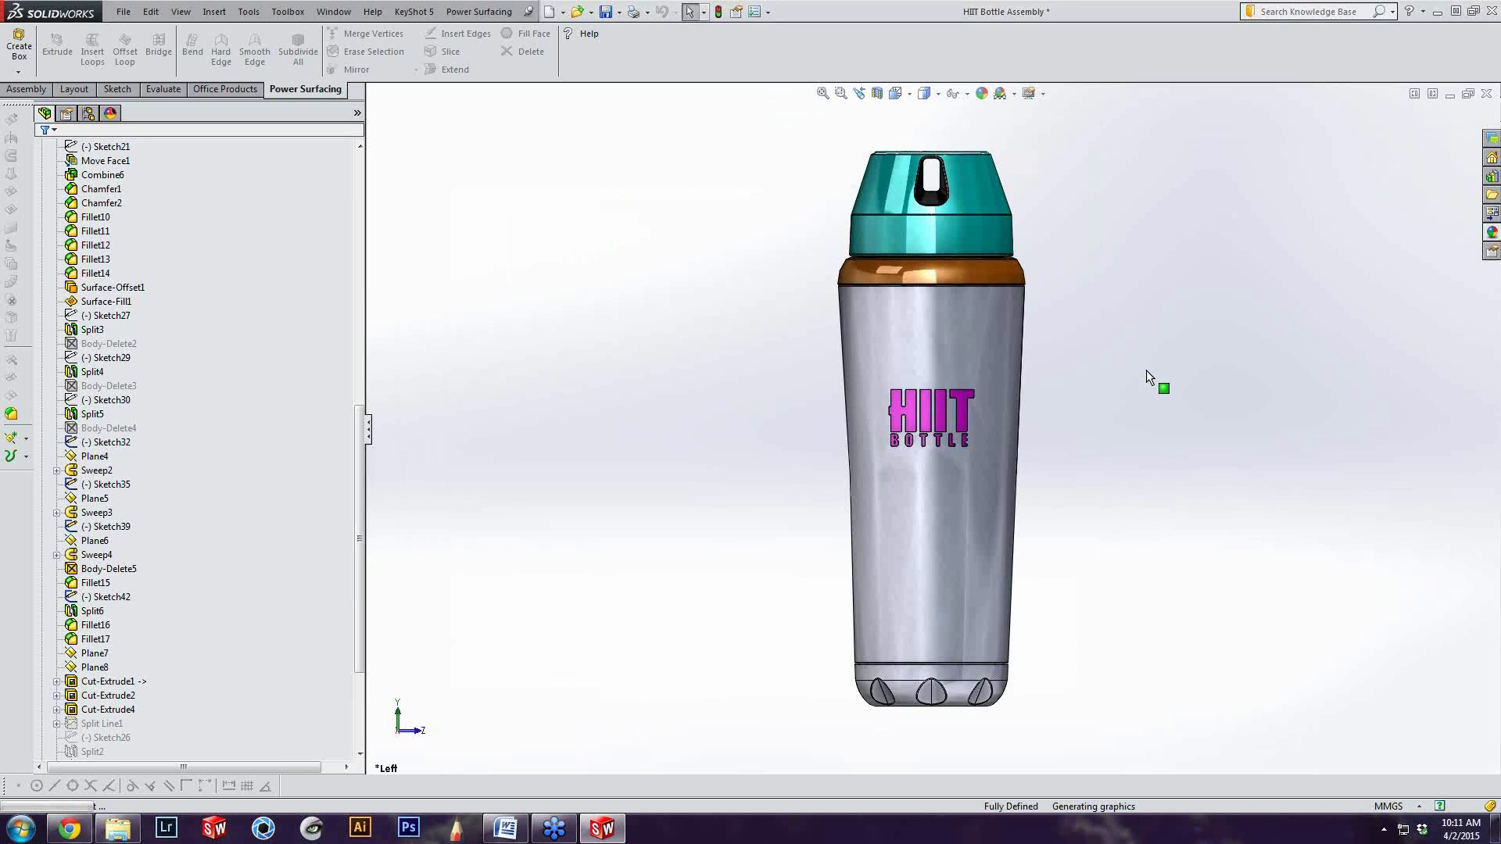
pyautogui.click(941, 476)
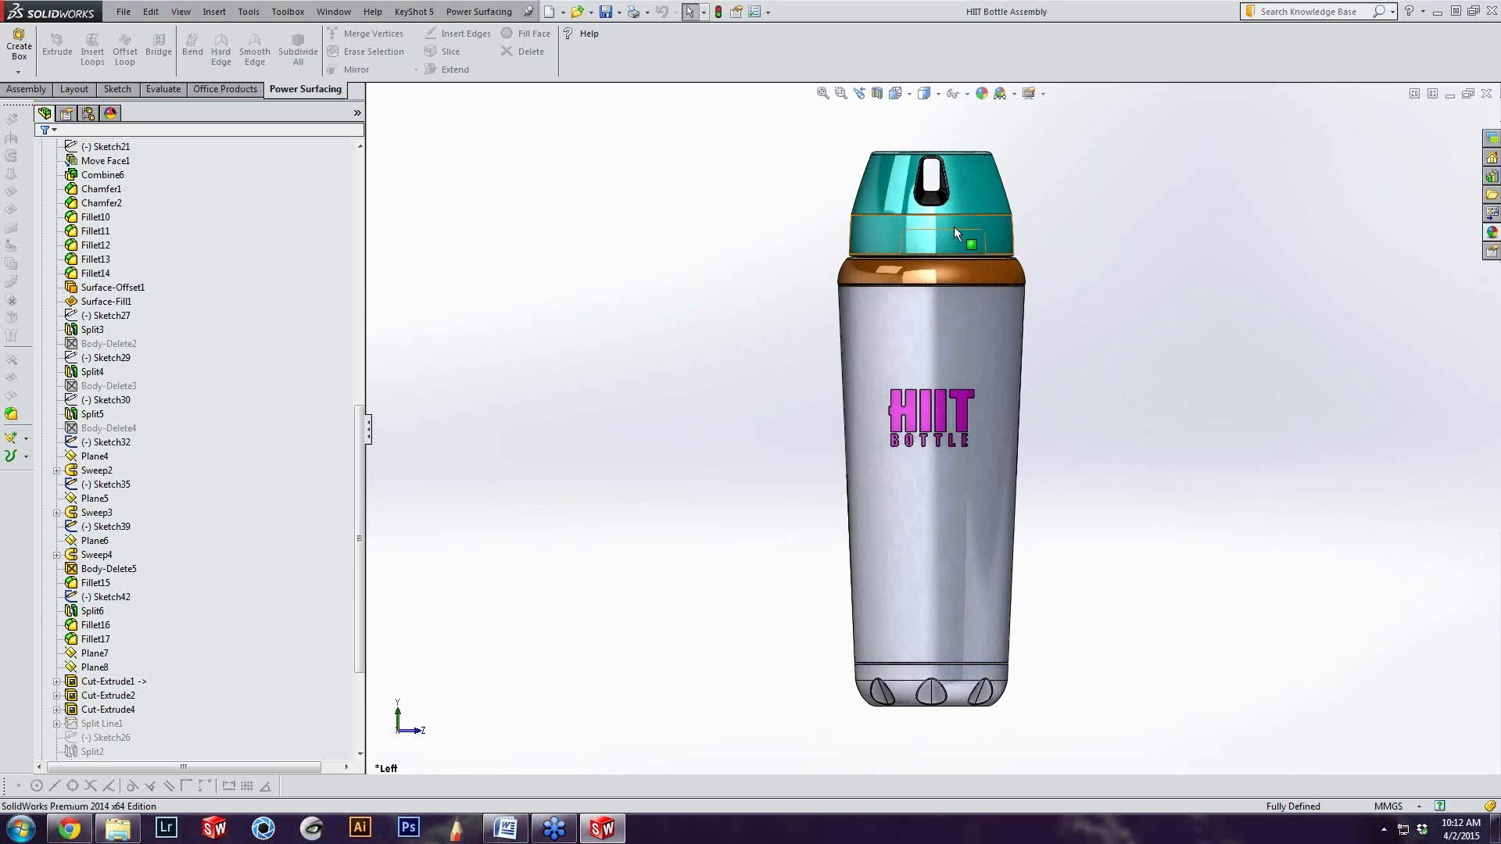
# Check the bottle's surface smoothness in the left view and close the rebuild error report for the Upper Lid Assembly
pyautogui.scroll(-1, 955, 200)
pyautogui.scroll(1, 1056, 534)
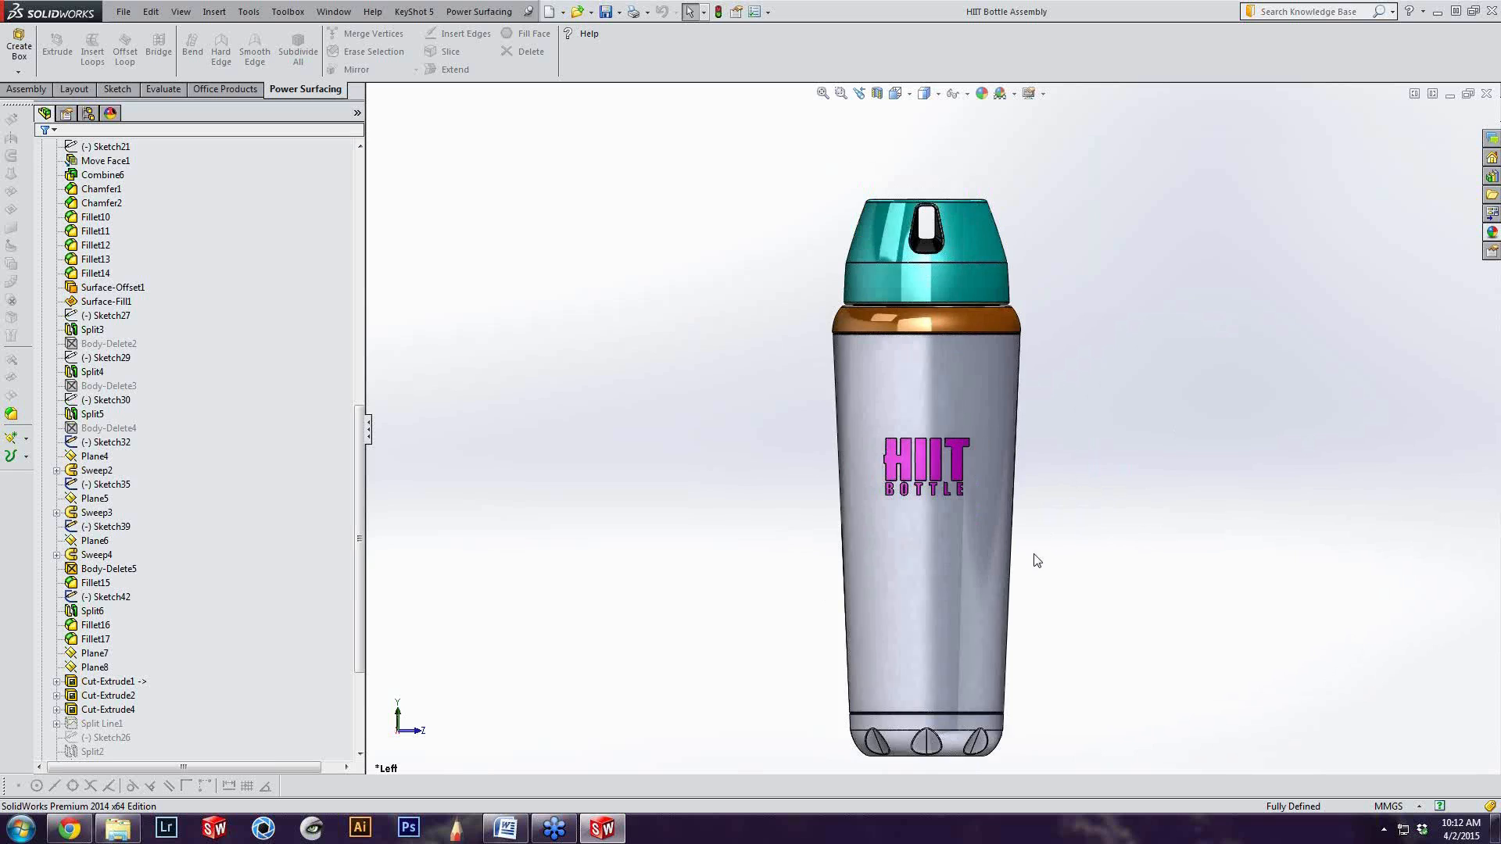
pyautogui.scroll(-1, 1037, 561)
pyautogui.scroll(1, 1084, 457)
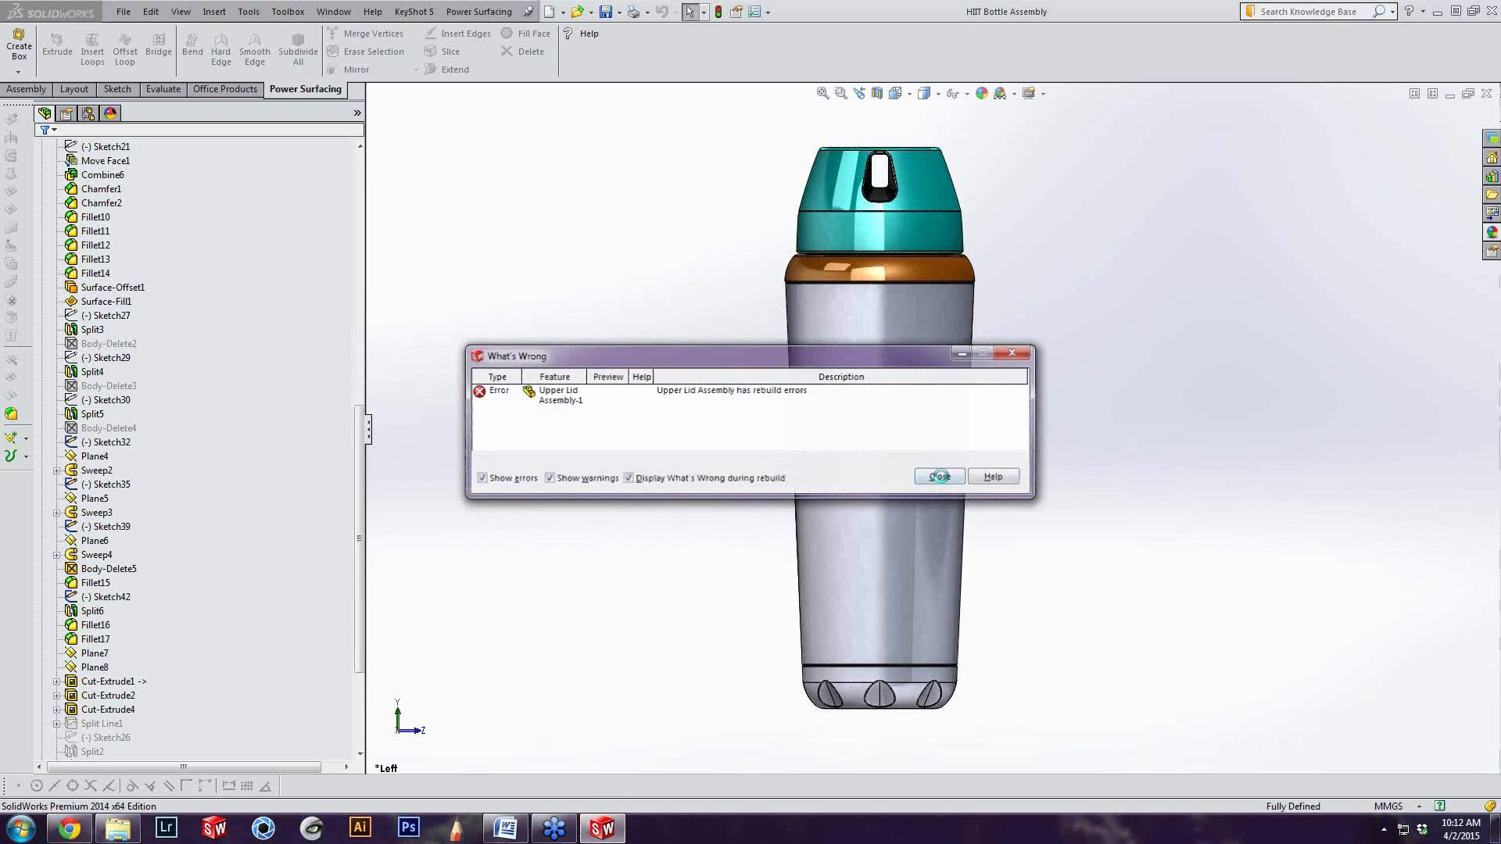
pyautogui.click(939, 476)
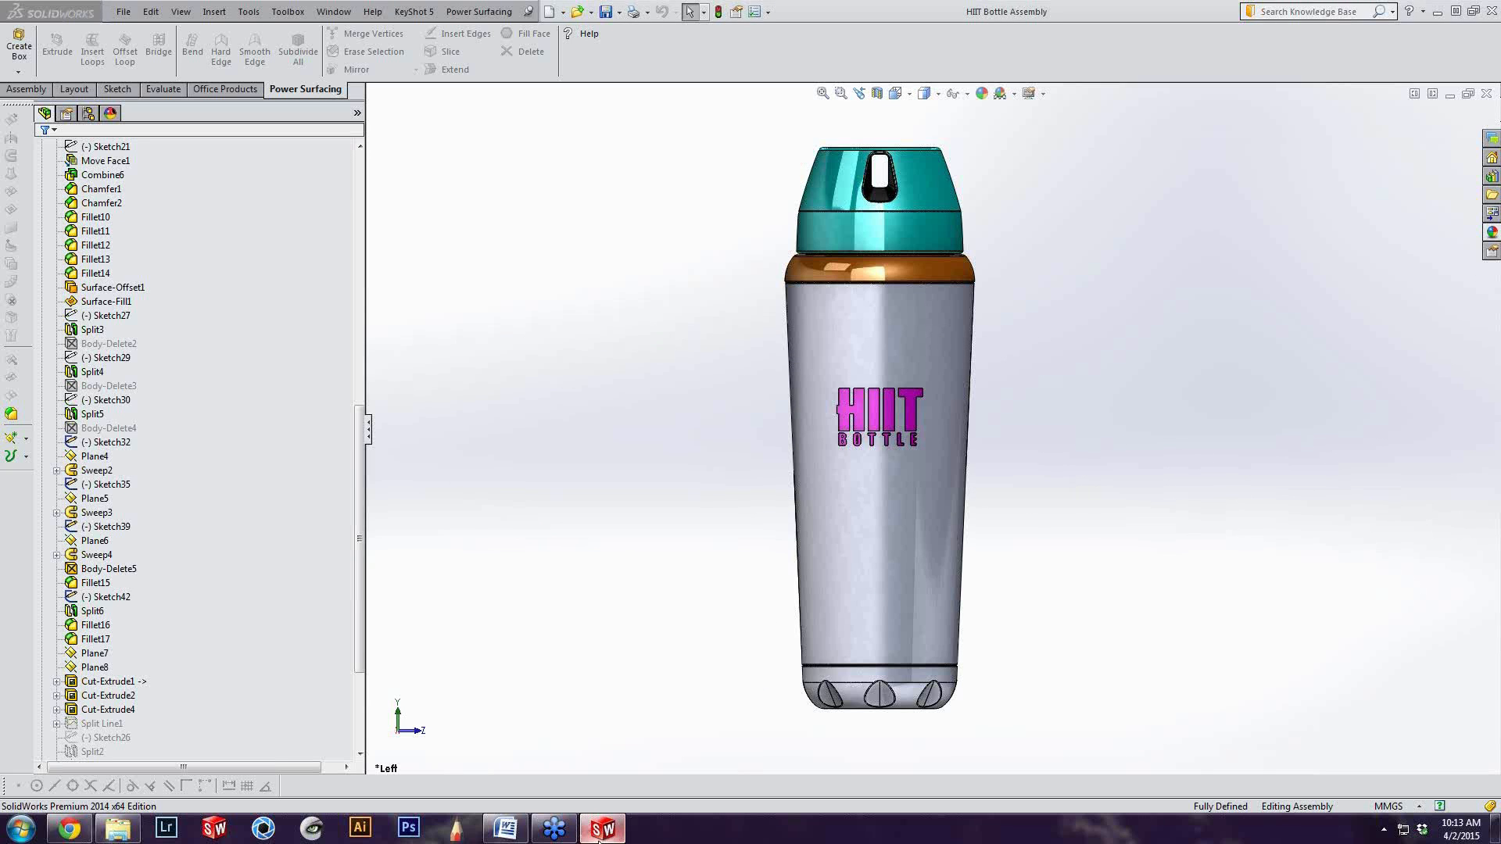
# Show the KeyShot 5 plugin's Render, Export and Update commands and close them without running any
pyautogui.click(600, 830)
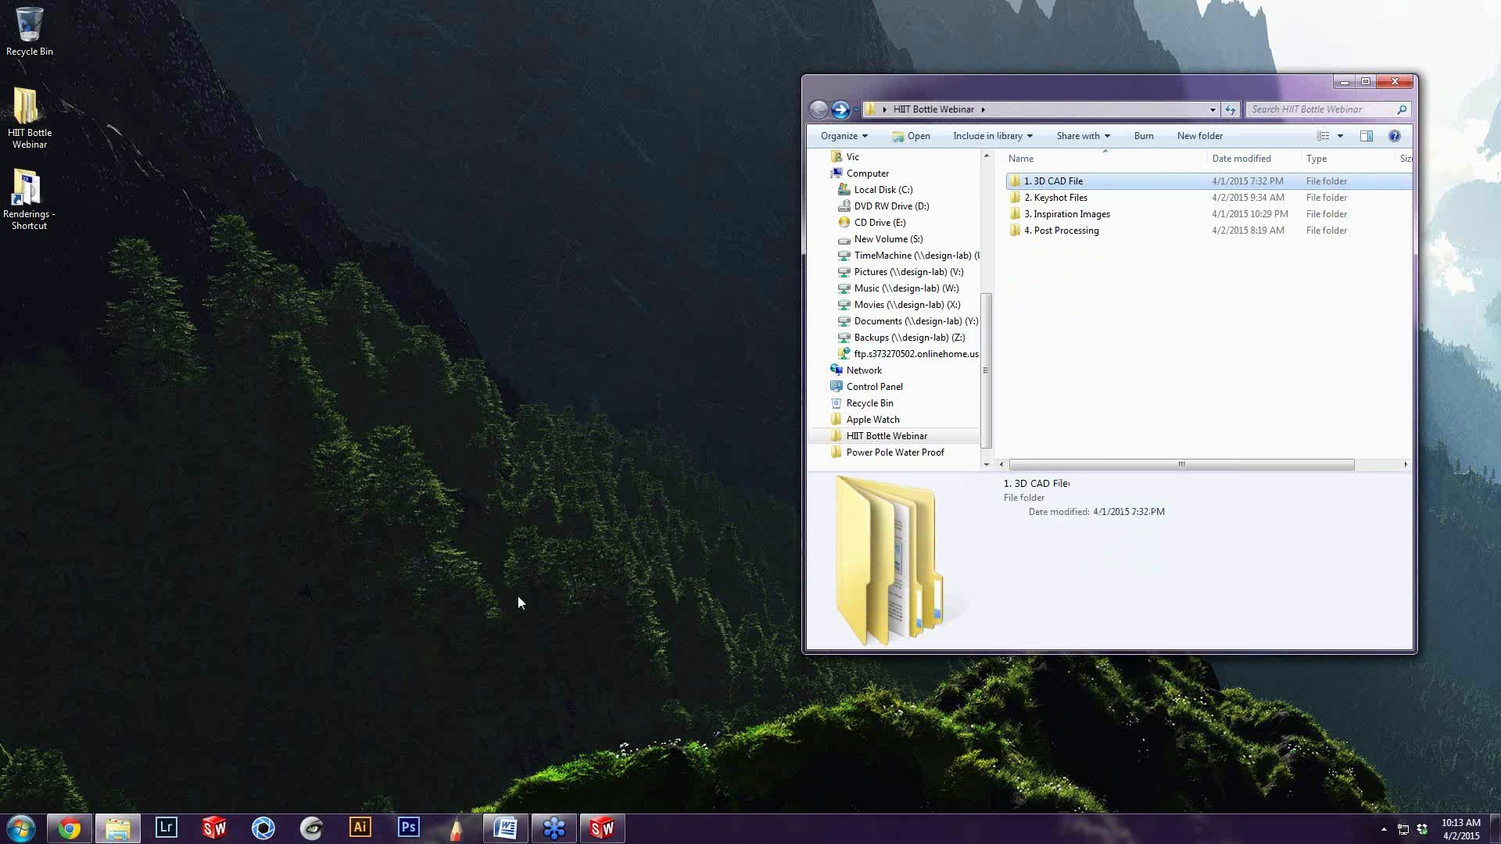
pyautogui.click(601, 830)
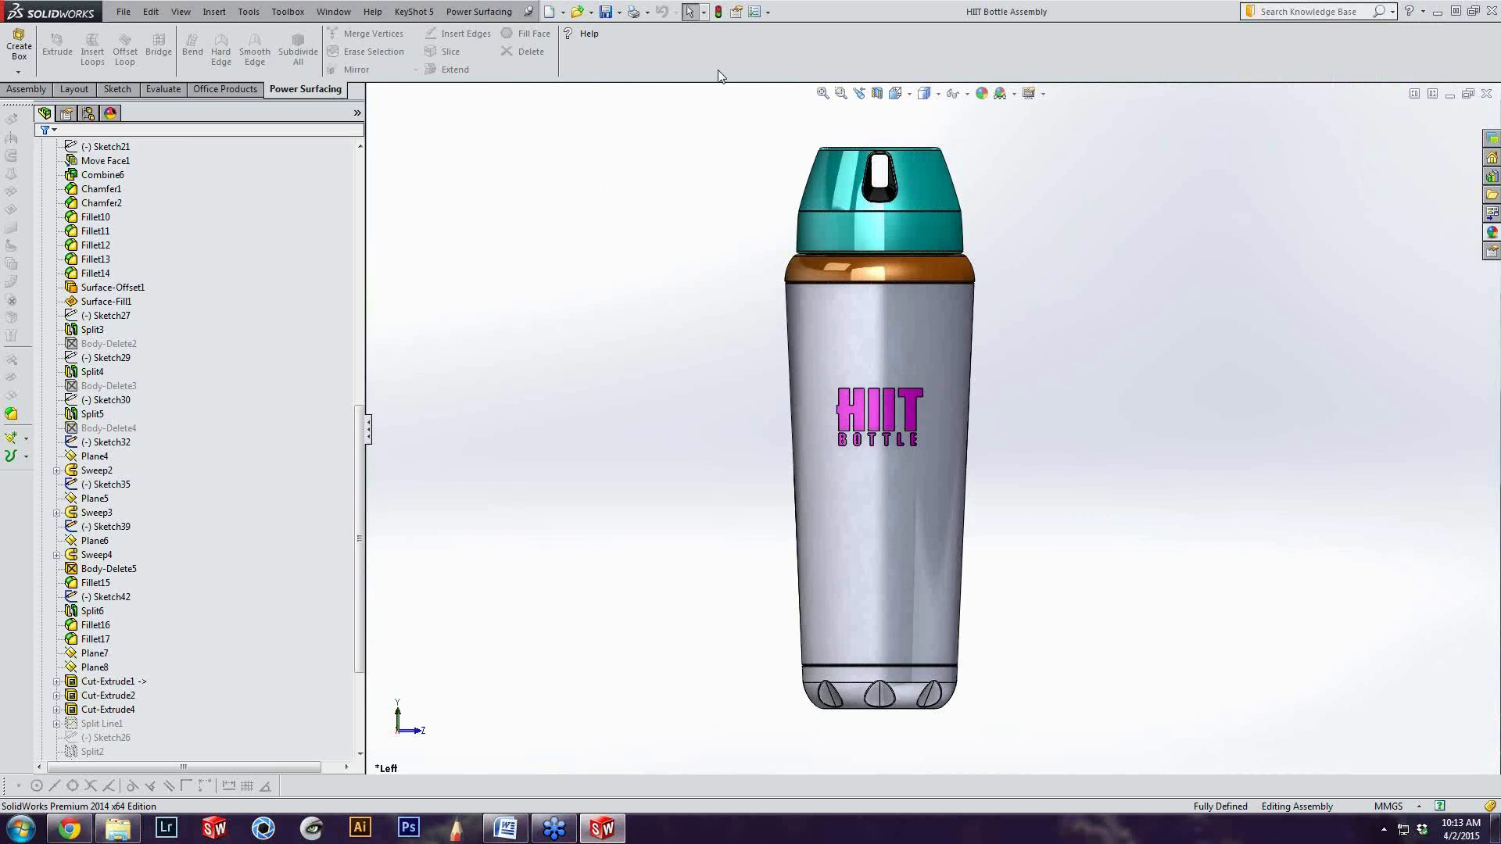
pyautogui.click(768, 11)
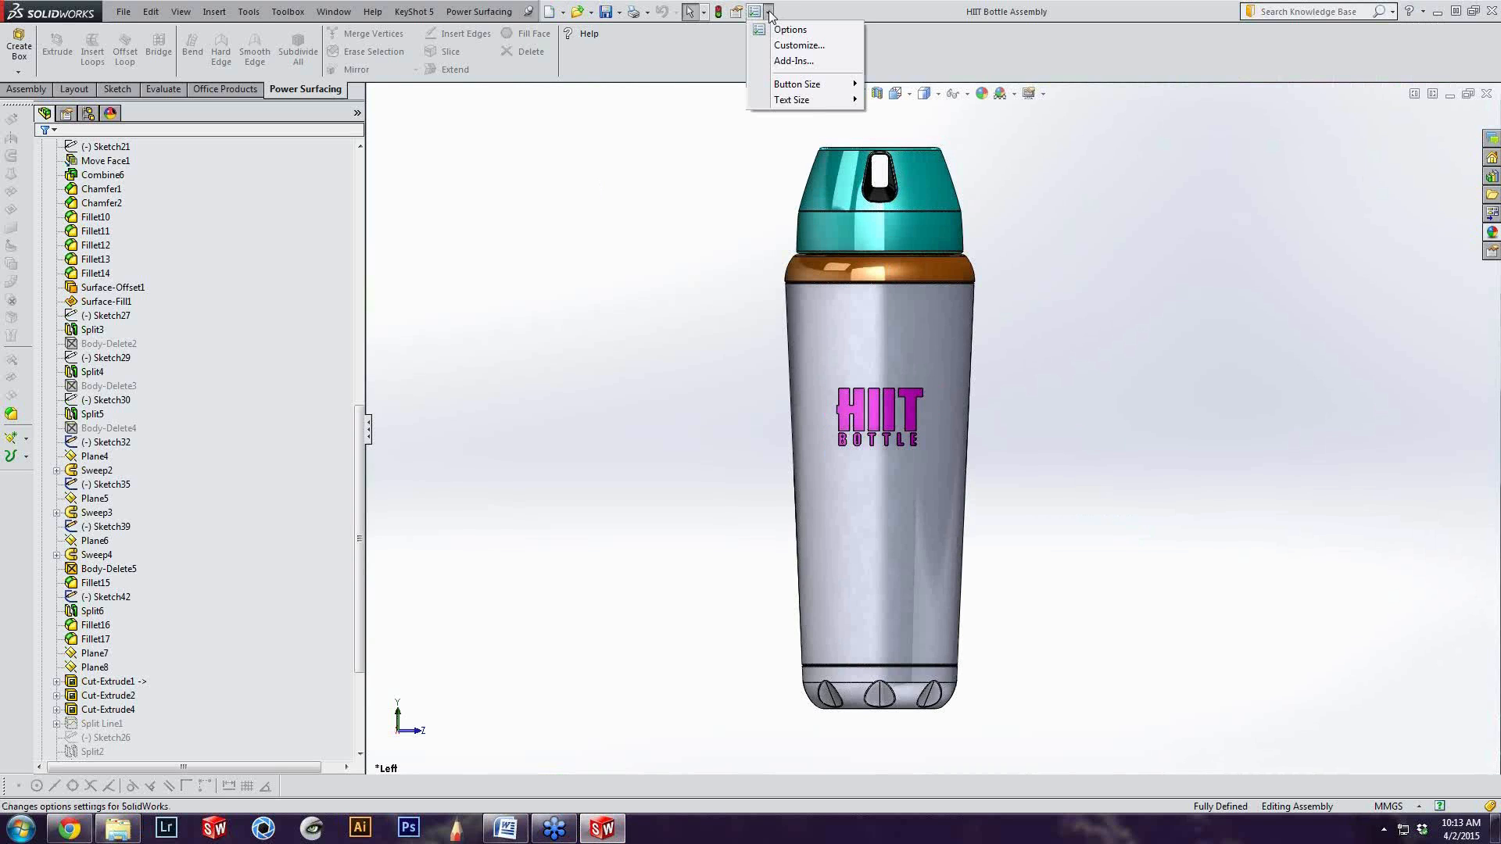
pyautogui.click(415, 13)
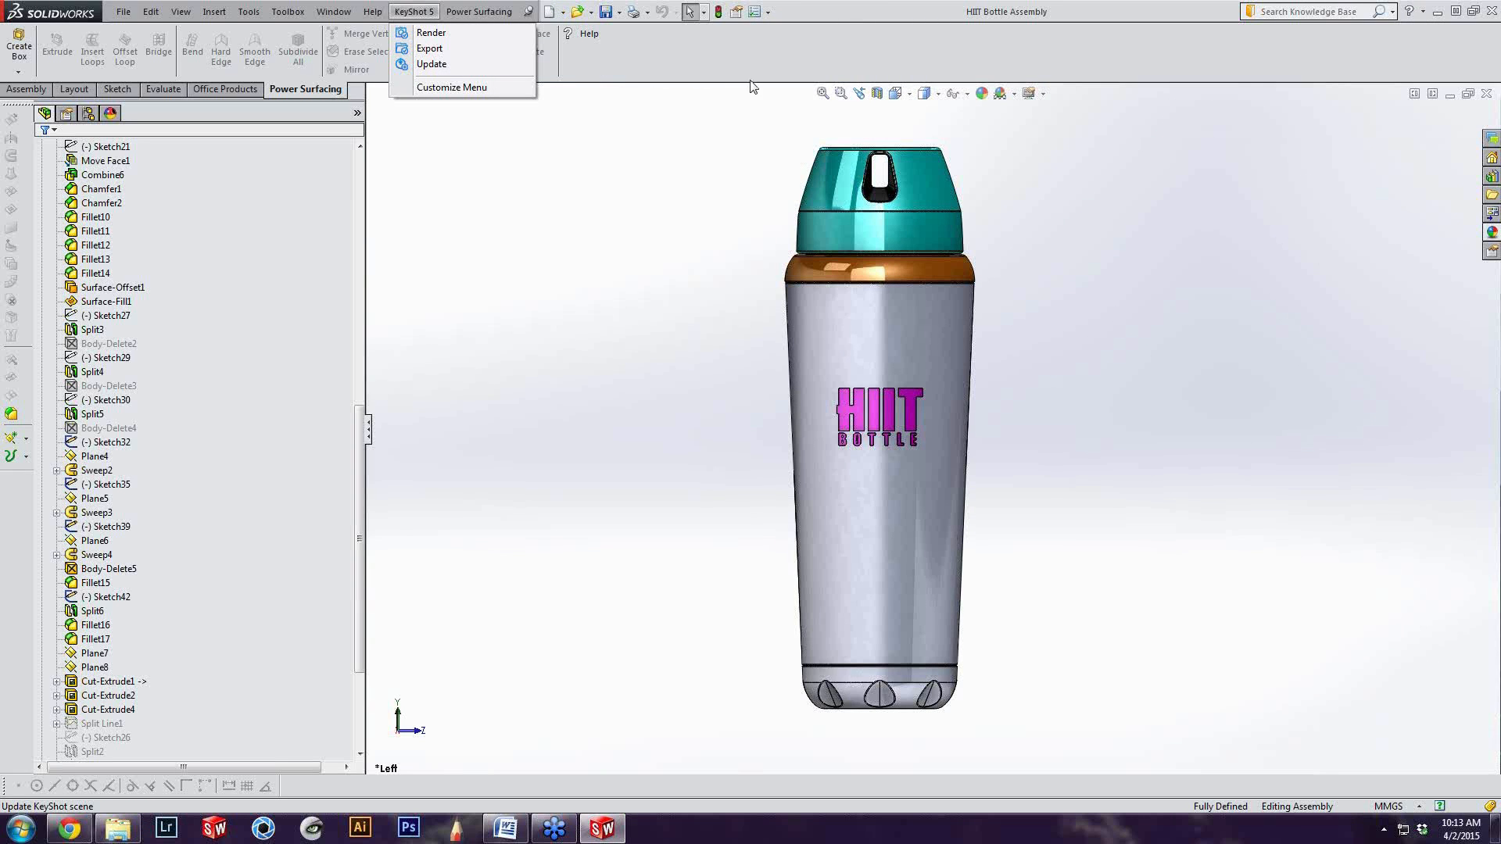
pyautogui.click(798, 63)
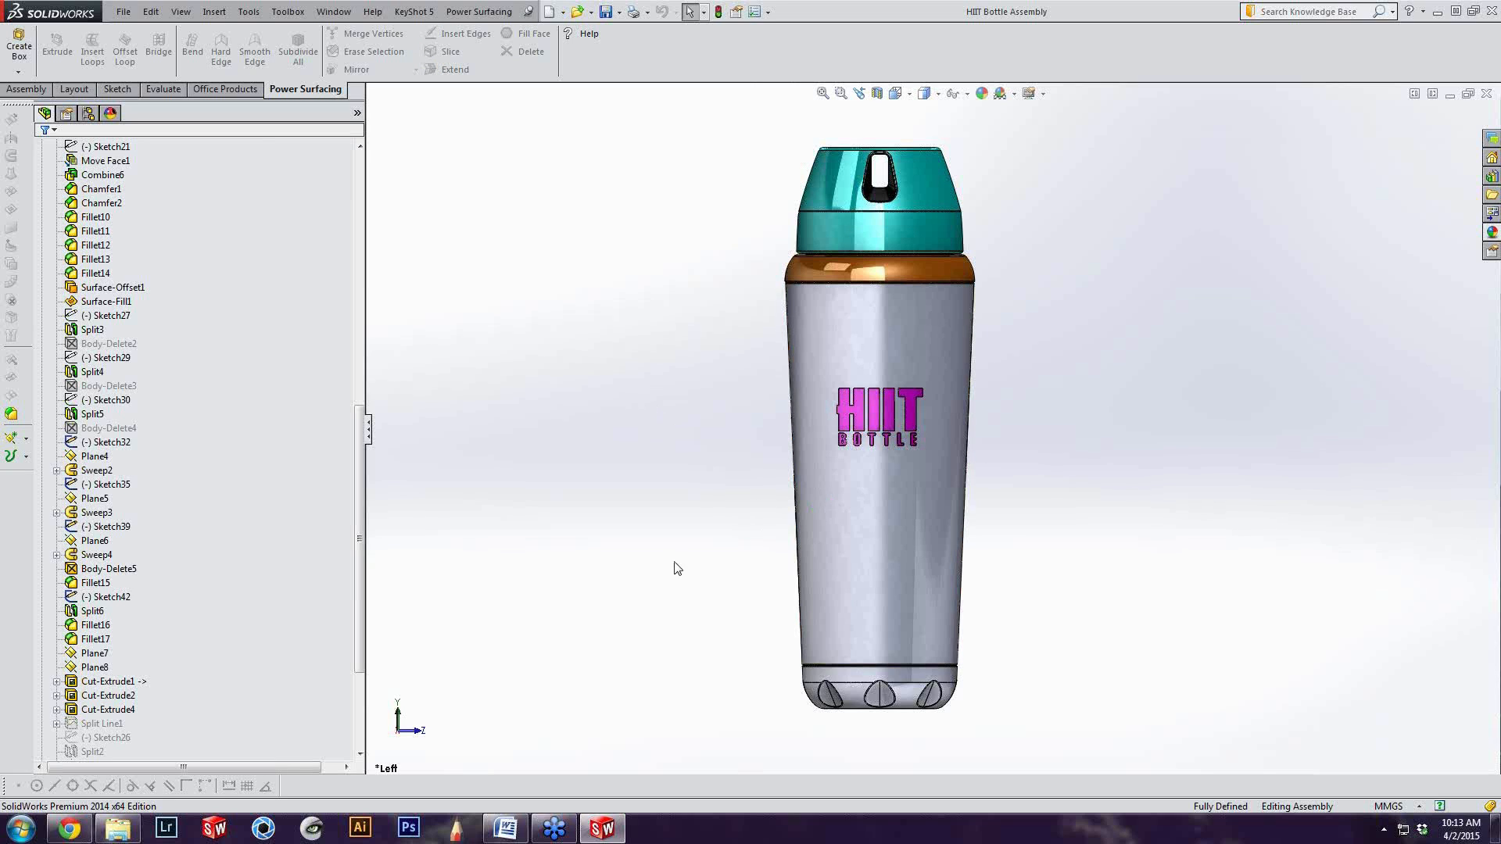
# Switch to Chrome, open the Plugins downloads page on the KeyShot website, and look through the Luxion and third-party plugins
pyautogui.click(62, 833)
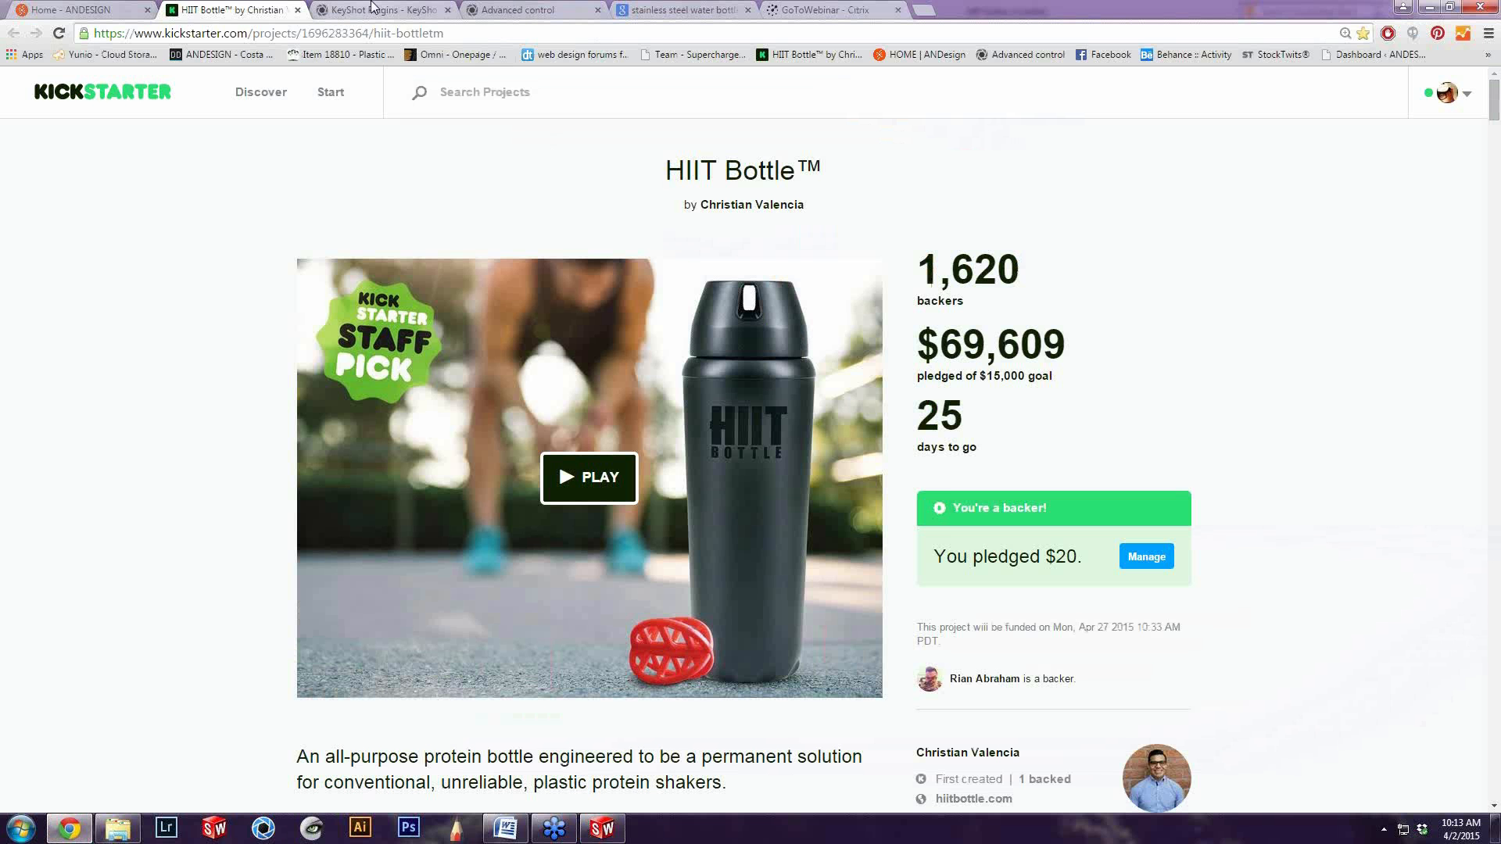
pyautogui.click(372, 8)
pyautogui.scroll(5, 297, 248)
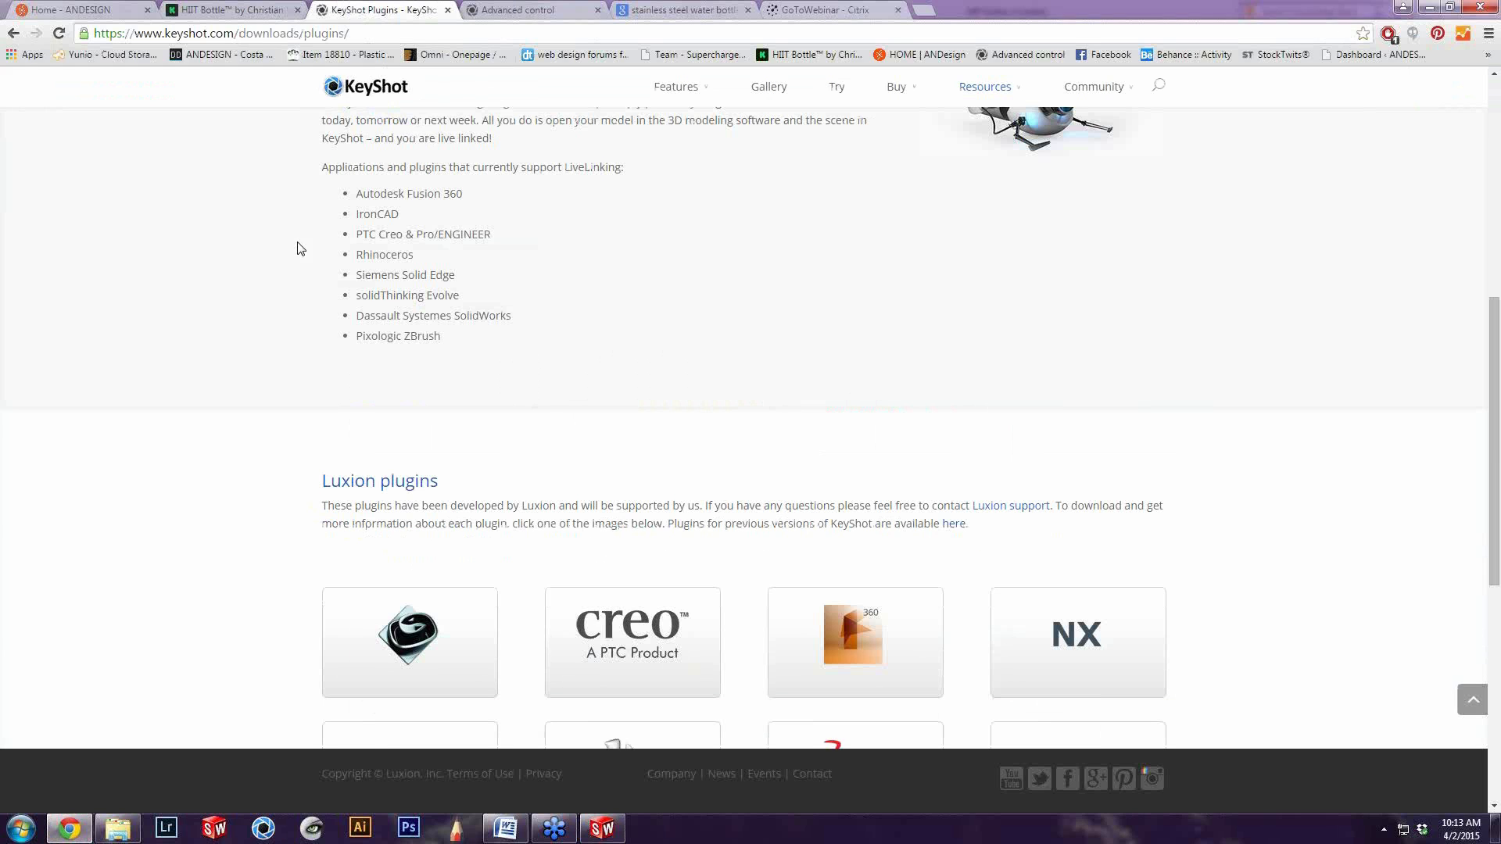
pyautogui.scroll(7, 297, 249)
pyautogui.moveTo(989, 100)
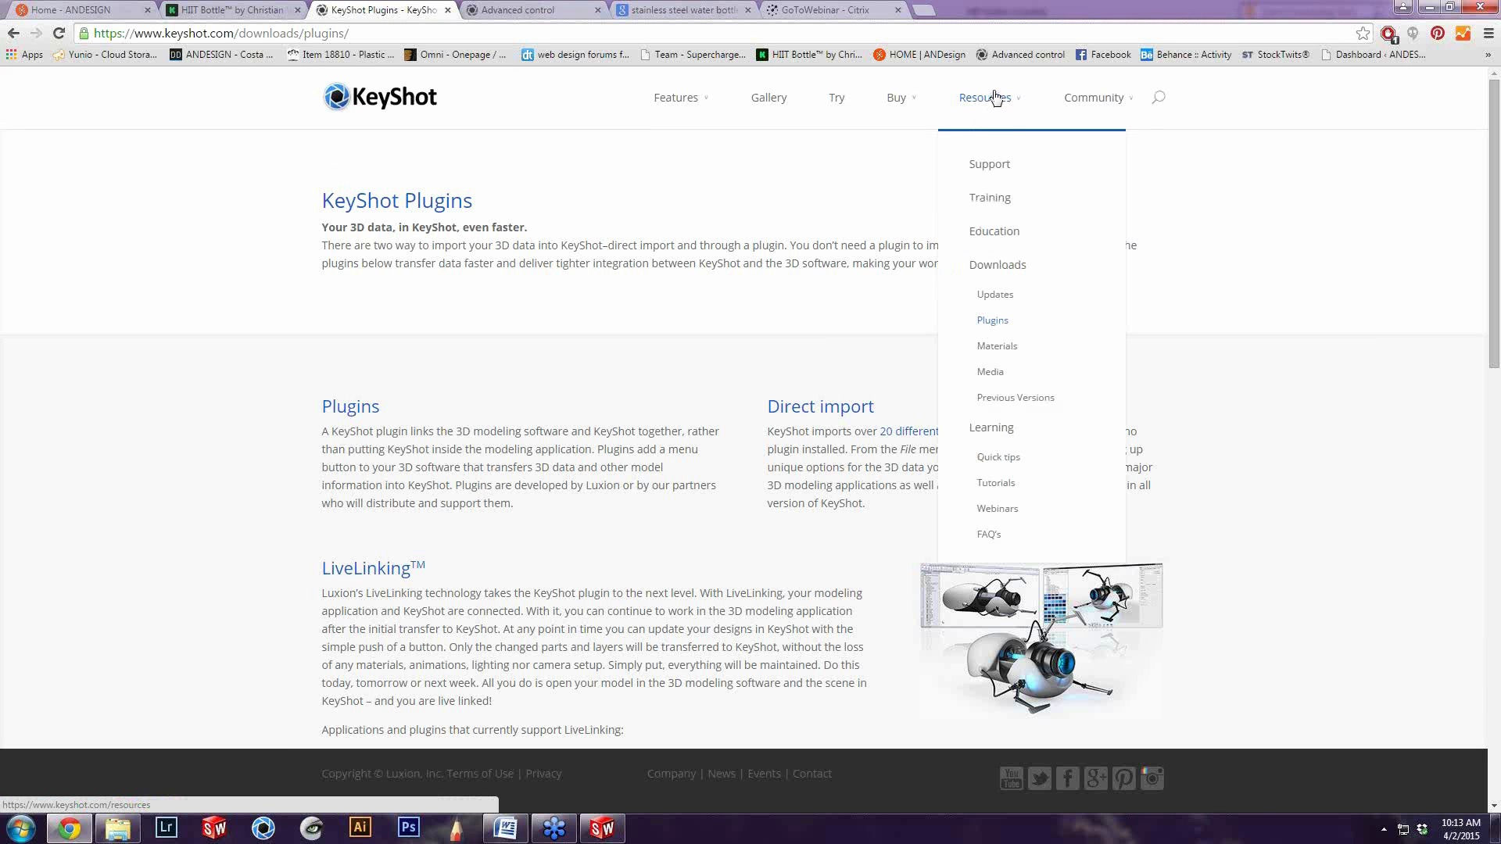
pyautogui.click(996, 321)
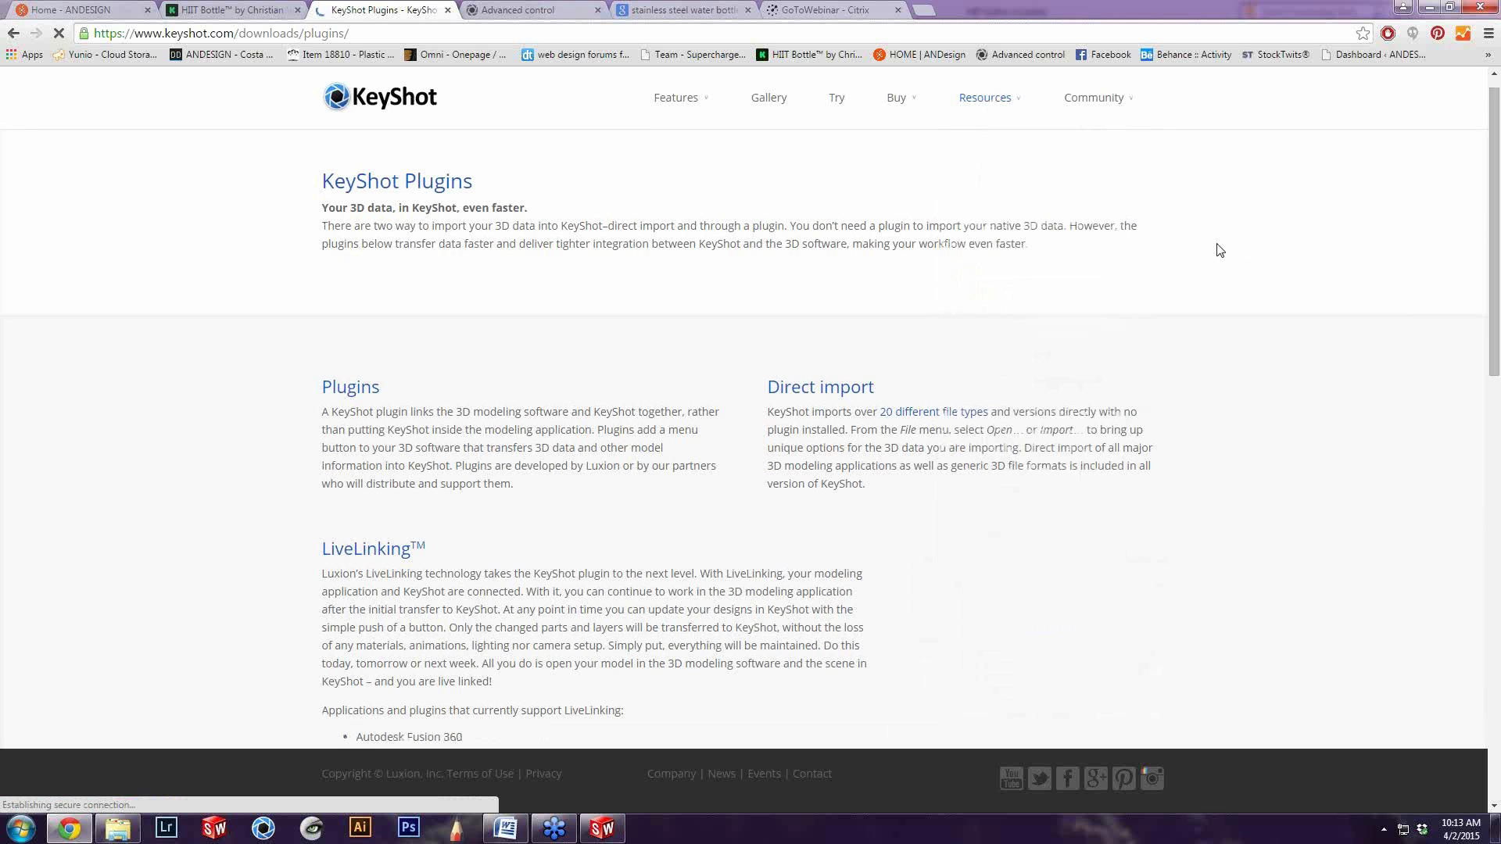
pyautogui.scroll(-10, 1219, 251)
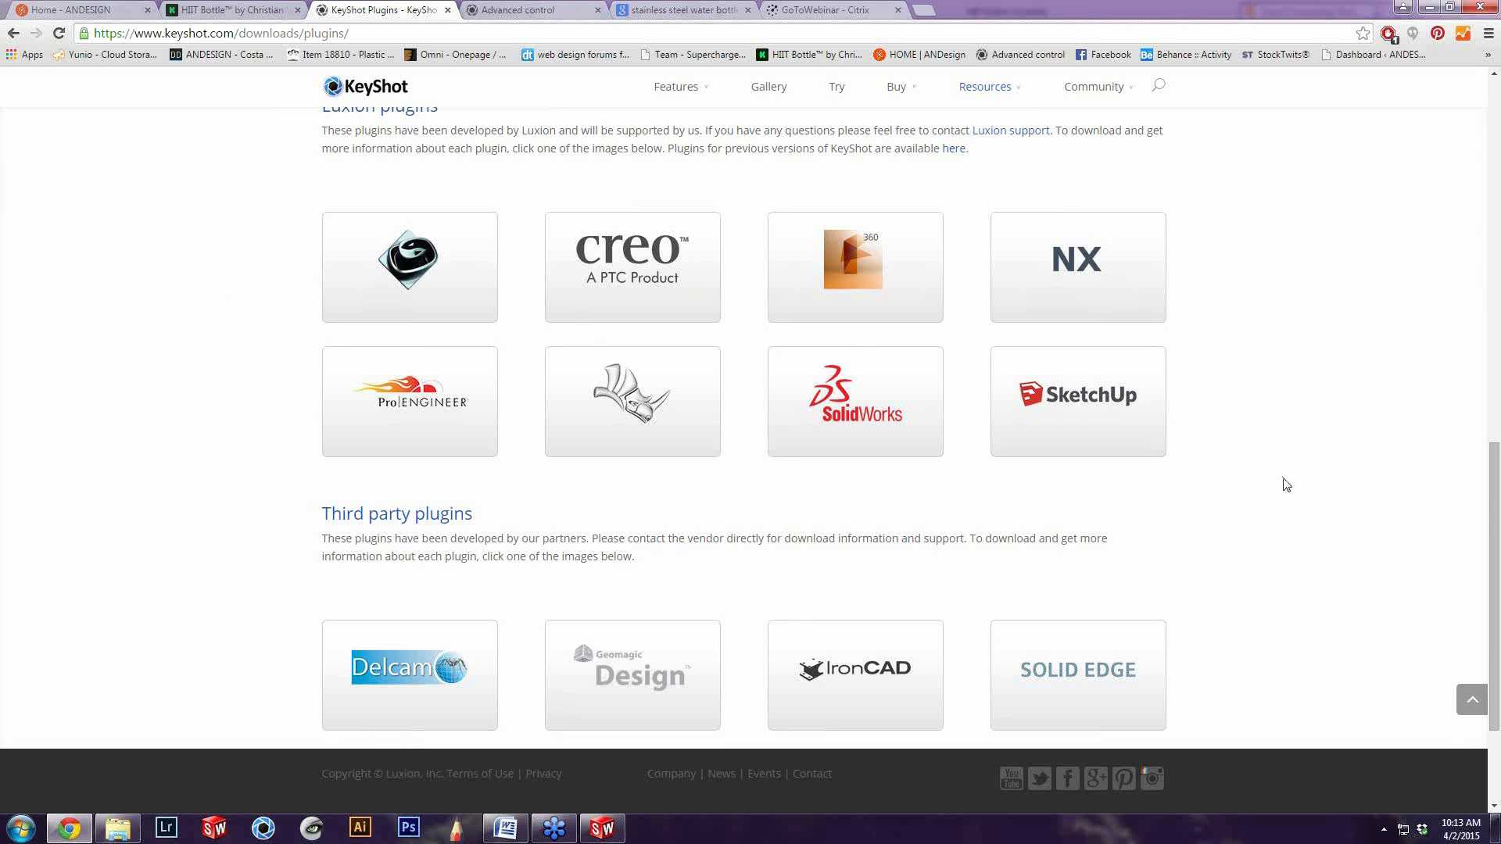
pyautogui.scroll(-2, 1184, 469)
pyautogui.scroll(-1, 1029, 426)
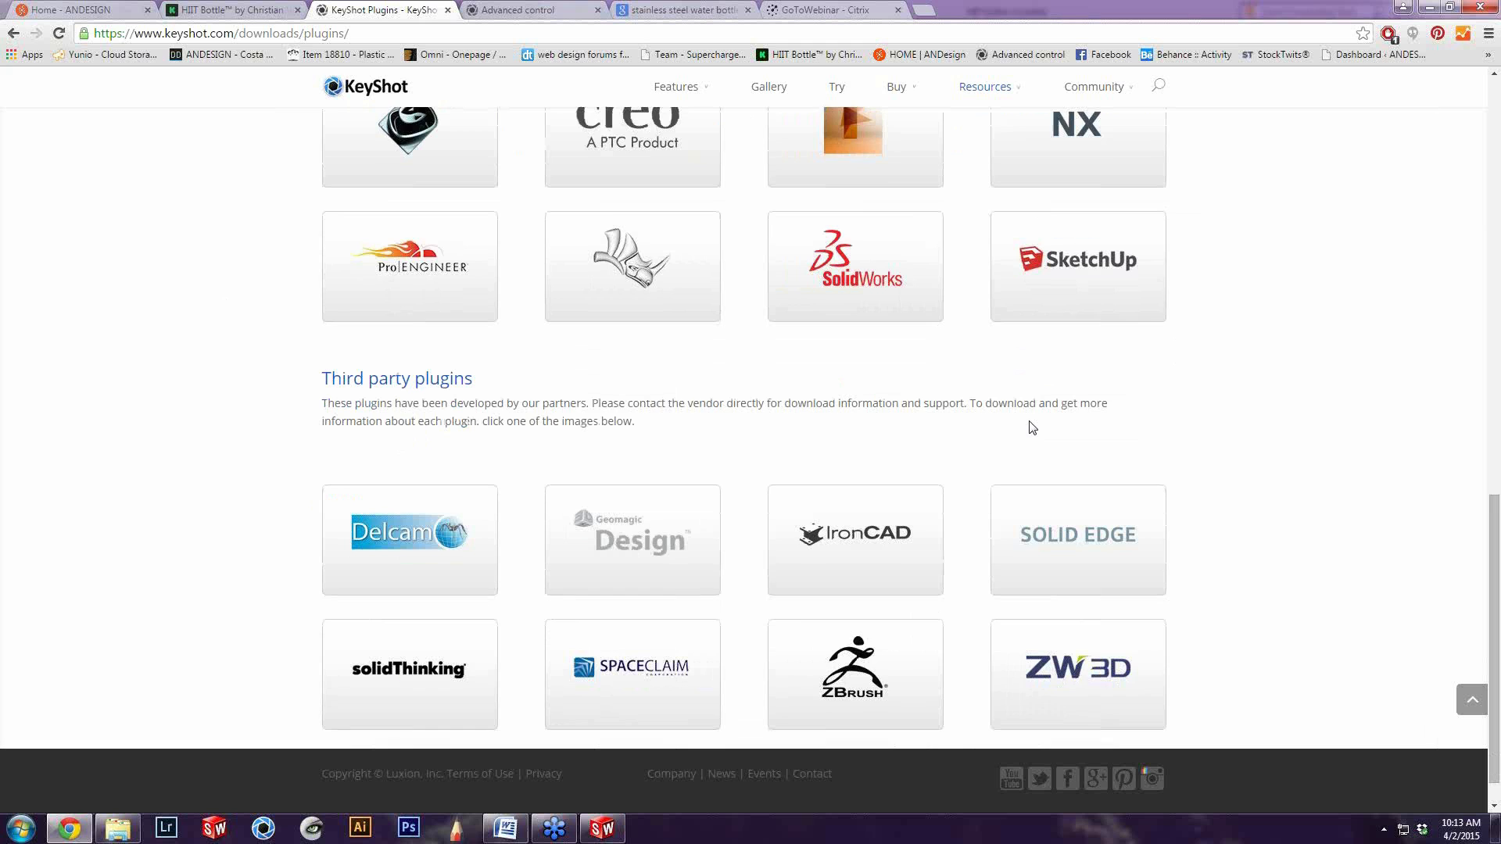
# Switch back to SolidWorks and open the add-in manager at the Other Add-ins section
pyautogui.scroll(3, 724, 435)
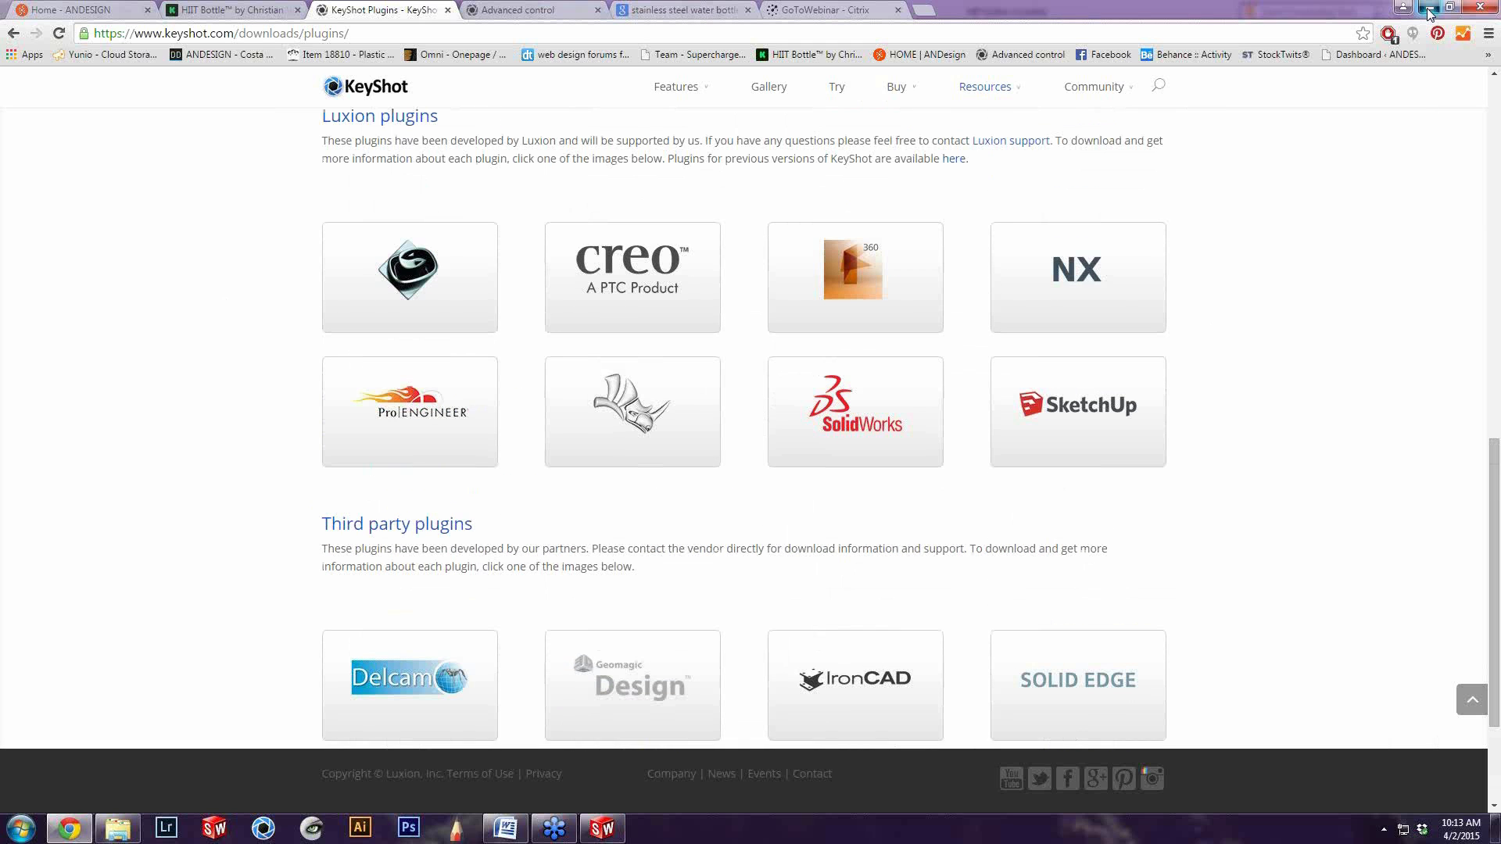
pyautogui.click(1428, 13)
pyautogui.click(770, 12)
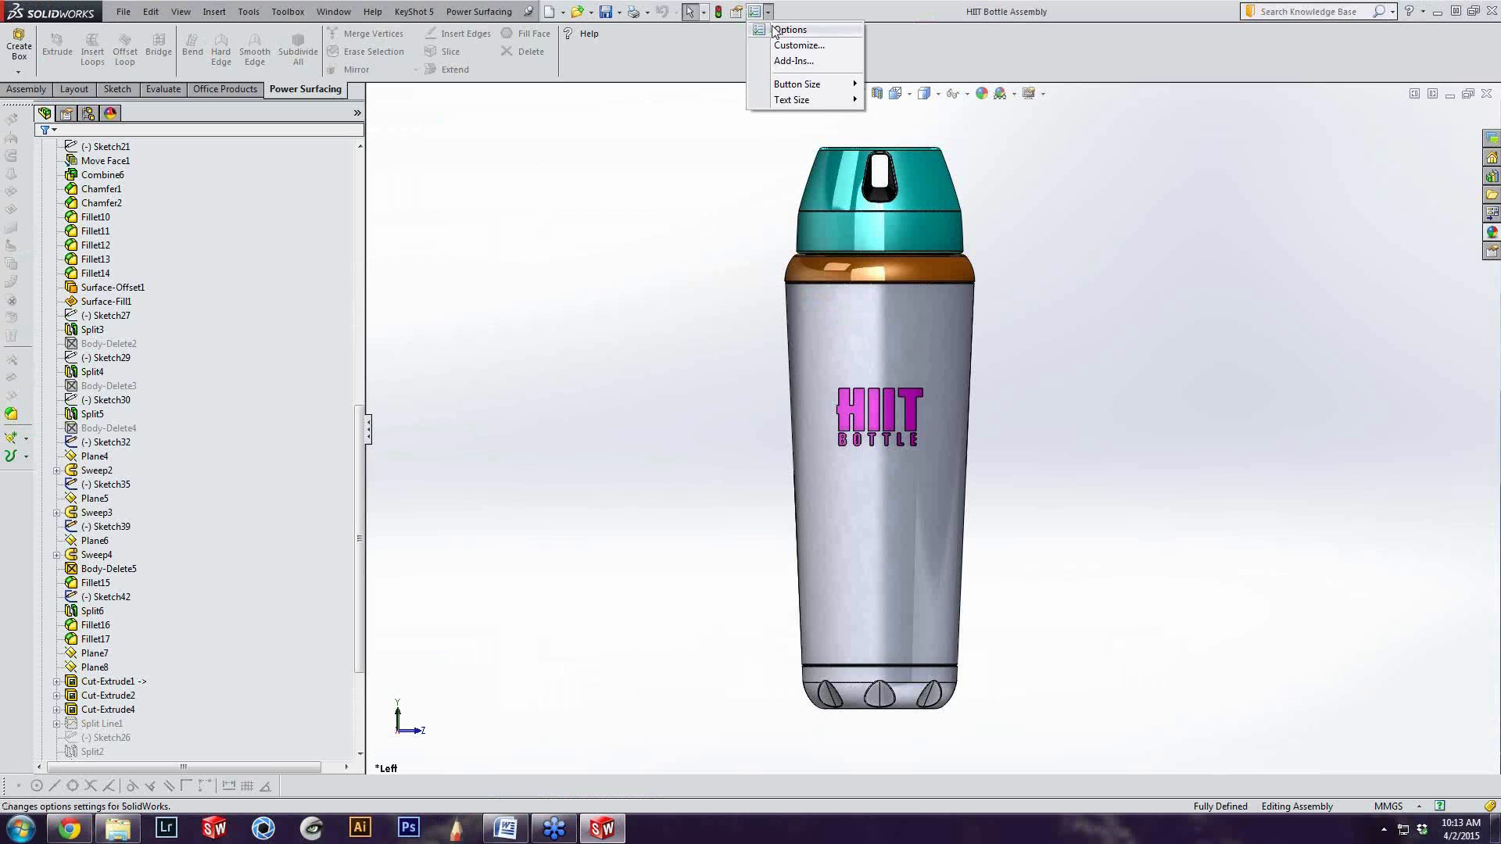
pyautogui.click(684, 69)
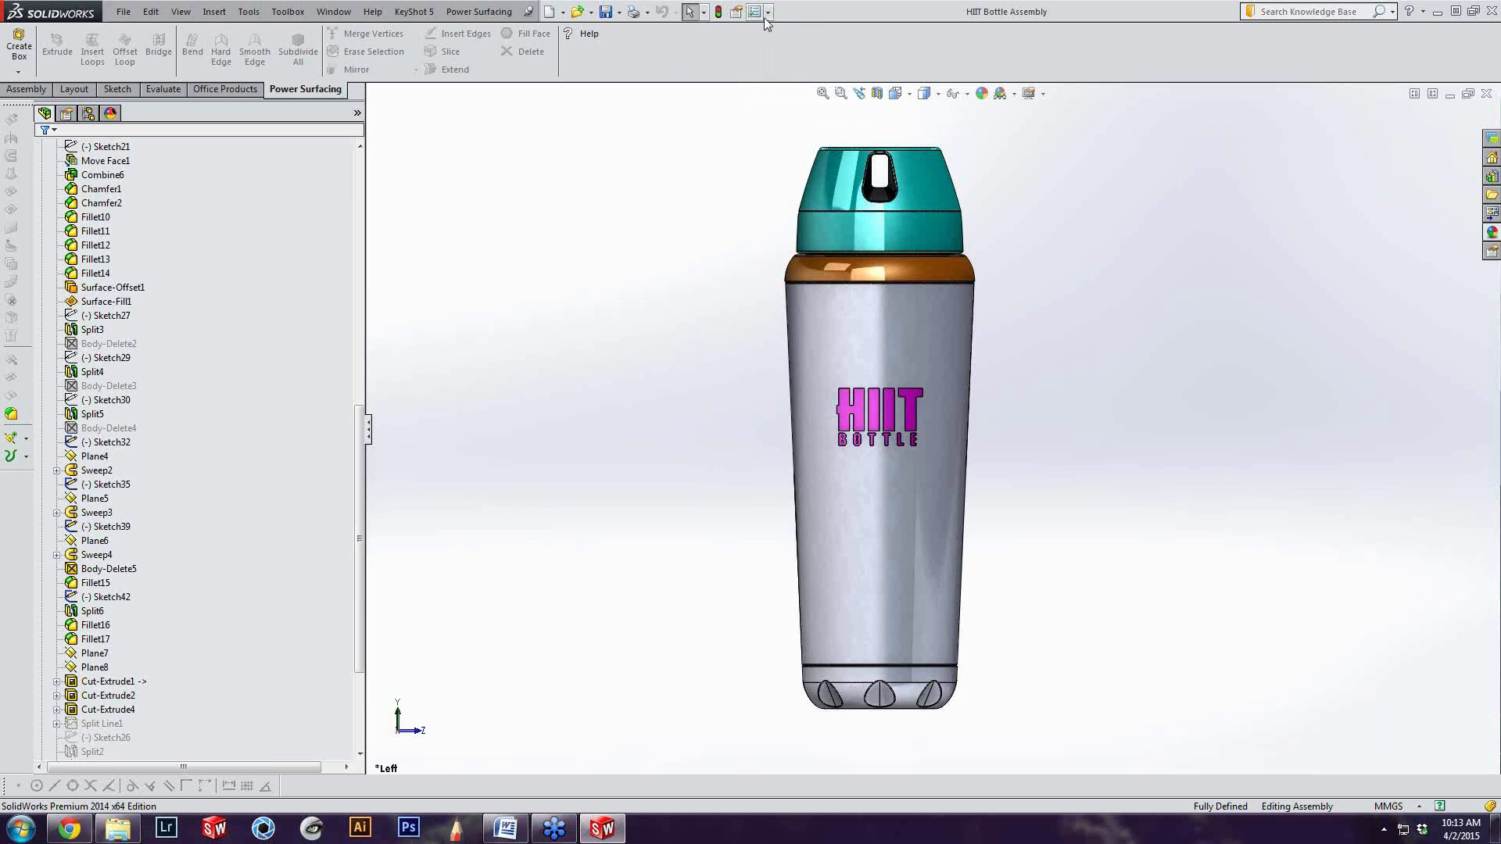
pyautogui.click(251, 14)
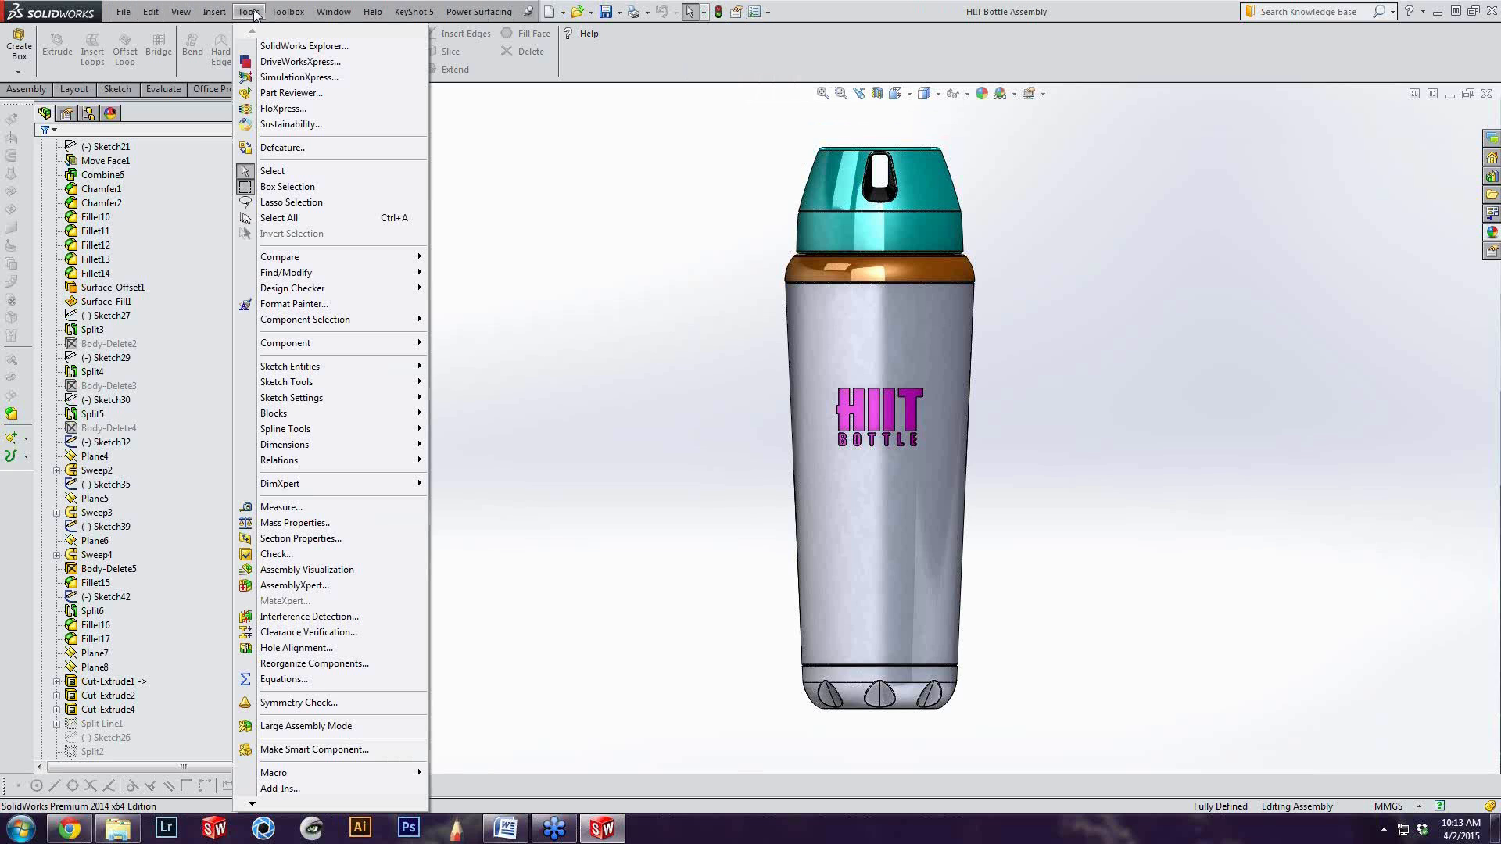
pyautogui.click(281, 789)
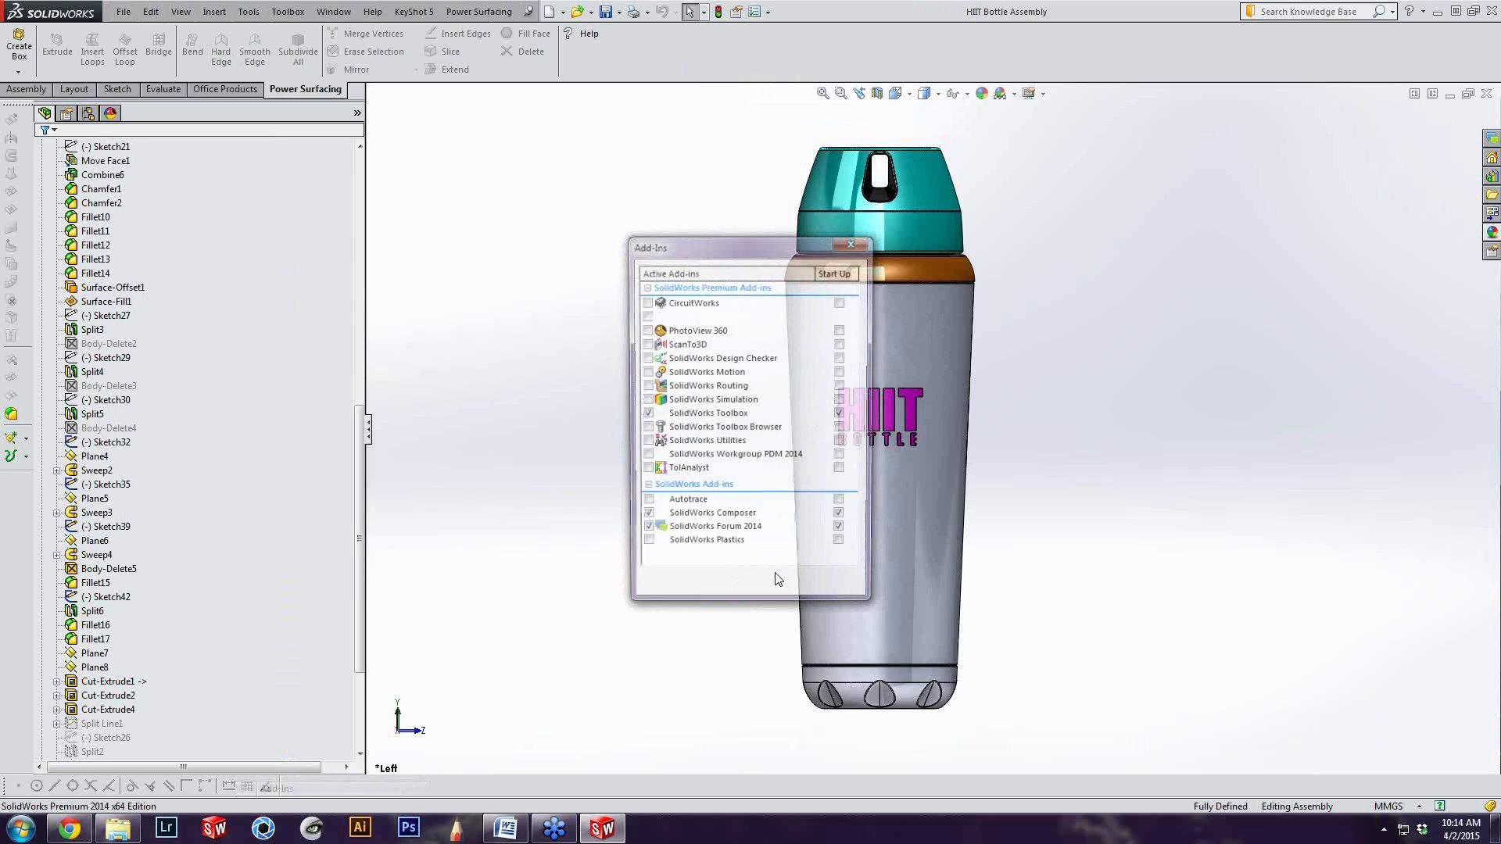
pyautogui.moveTo(854, 435); pyautogui.dragTo(854, 489)
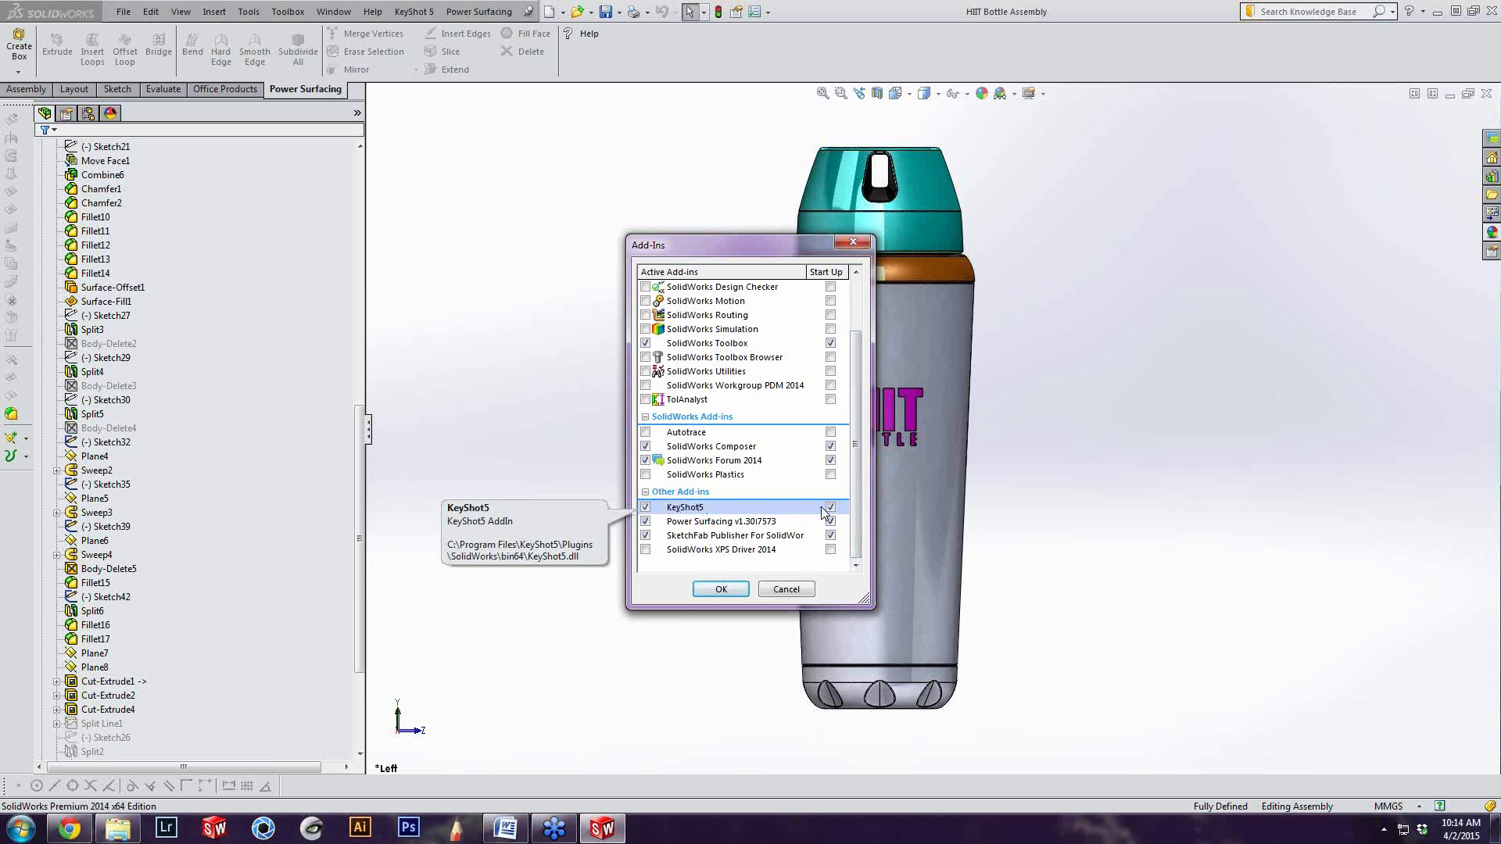
# Ensure the KeyShot5 add-in is enabled both as active and at start-up, and accept the add-in settings
pyautogui.click(645, 509)
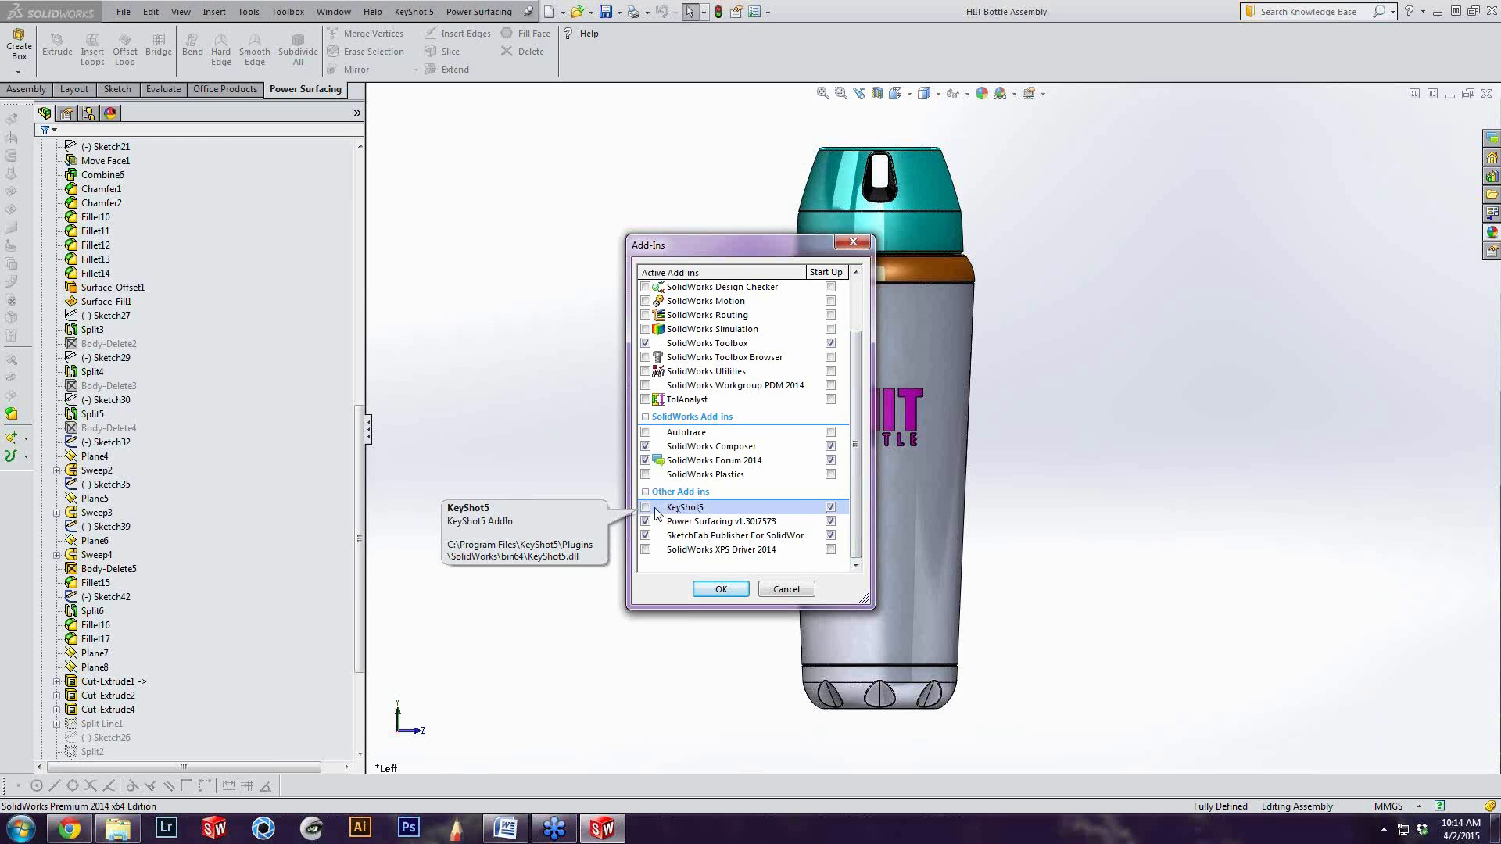
pyautogui.click(831, 508)
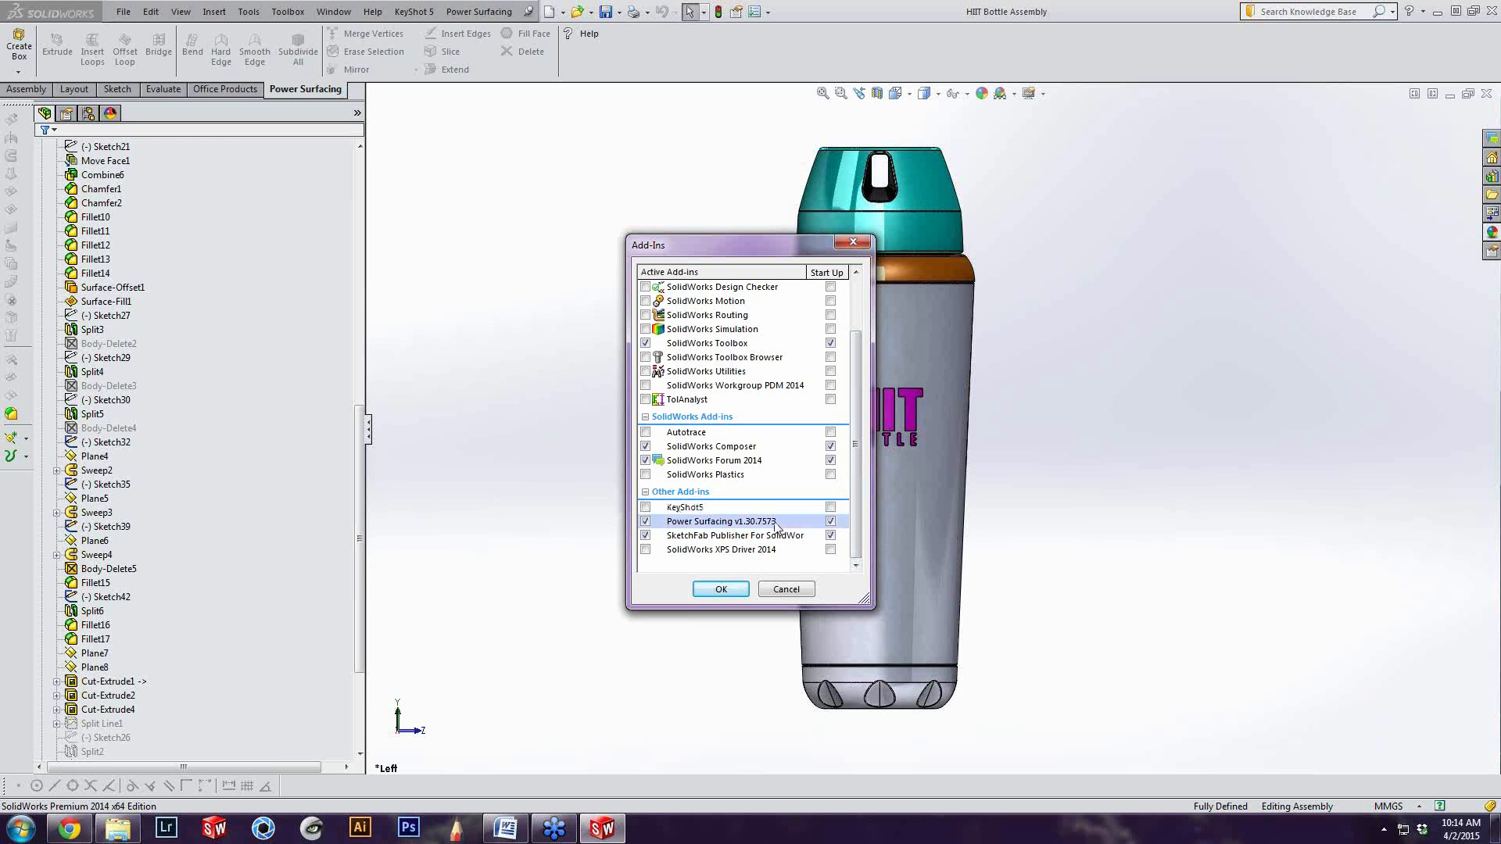
pyautogui.click(645, 507)
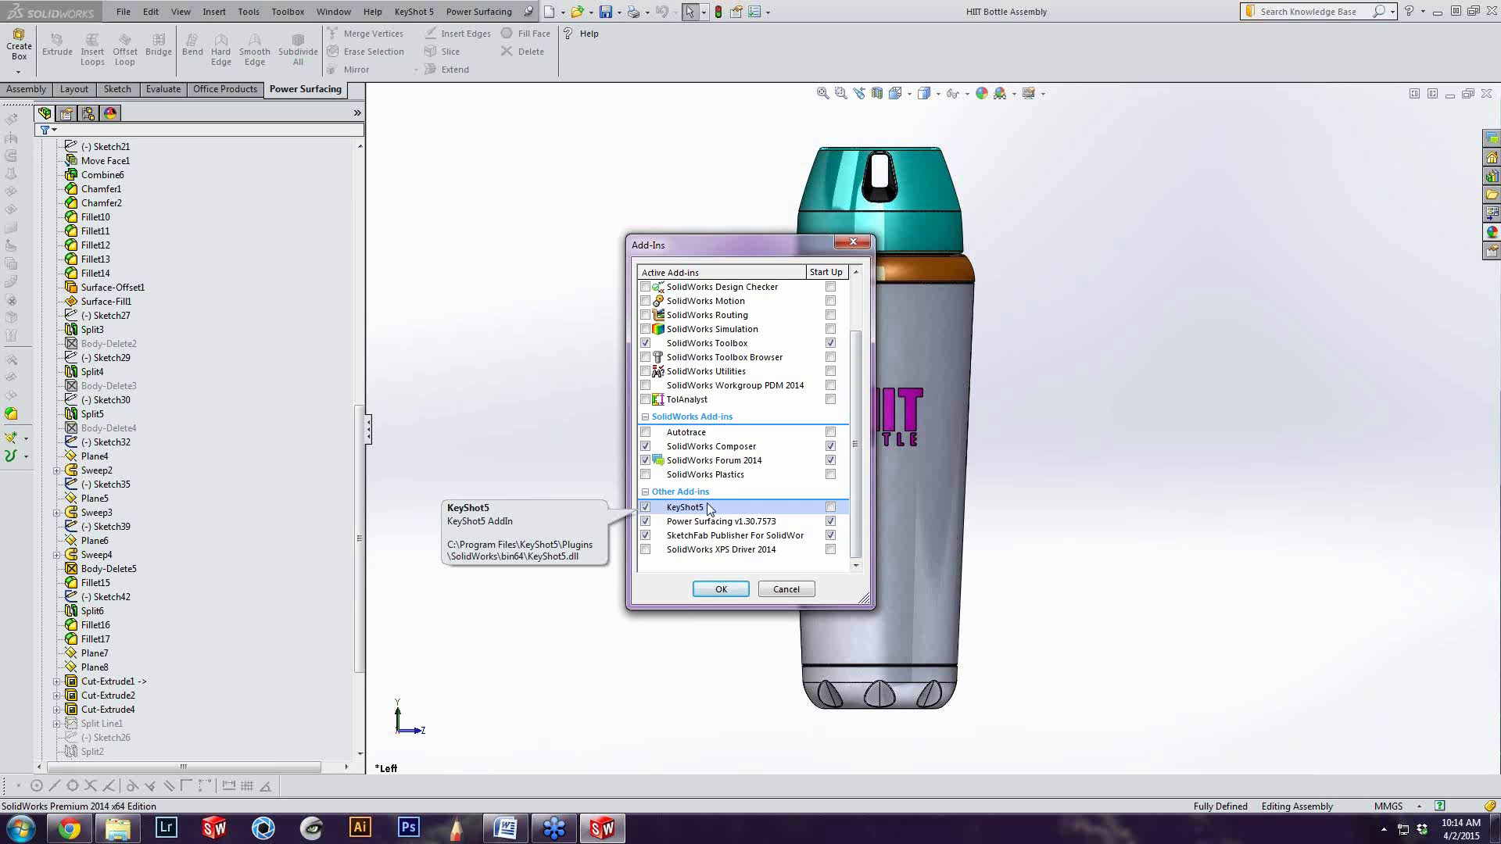
pyautogui.click(831, 508)
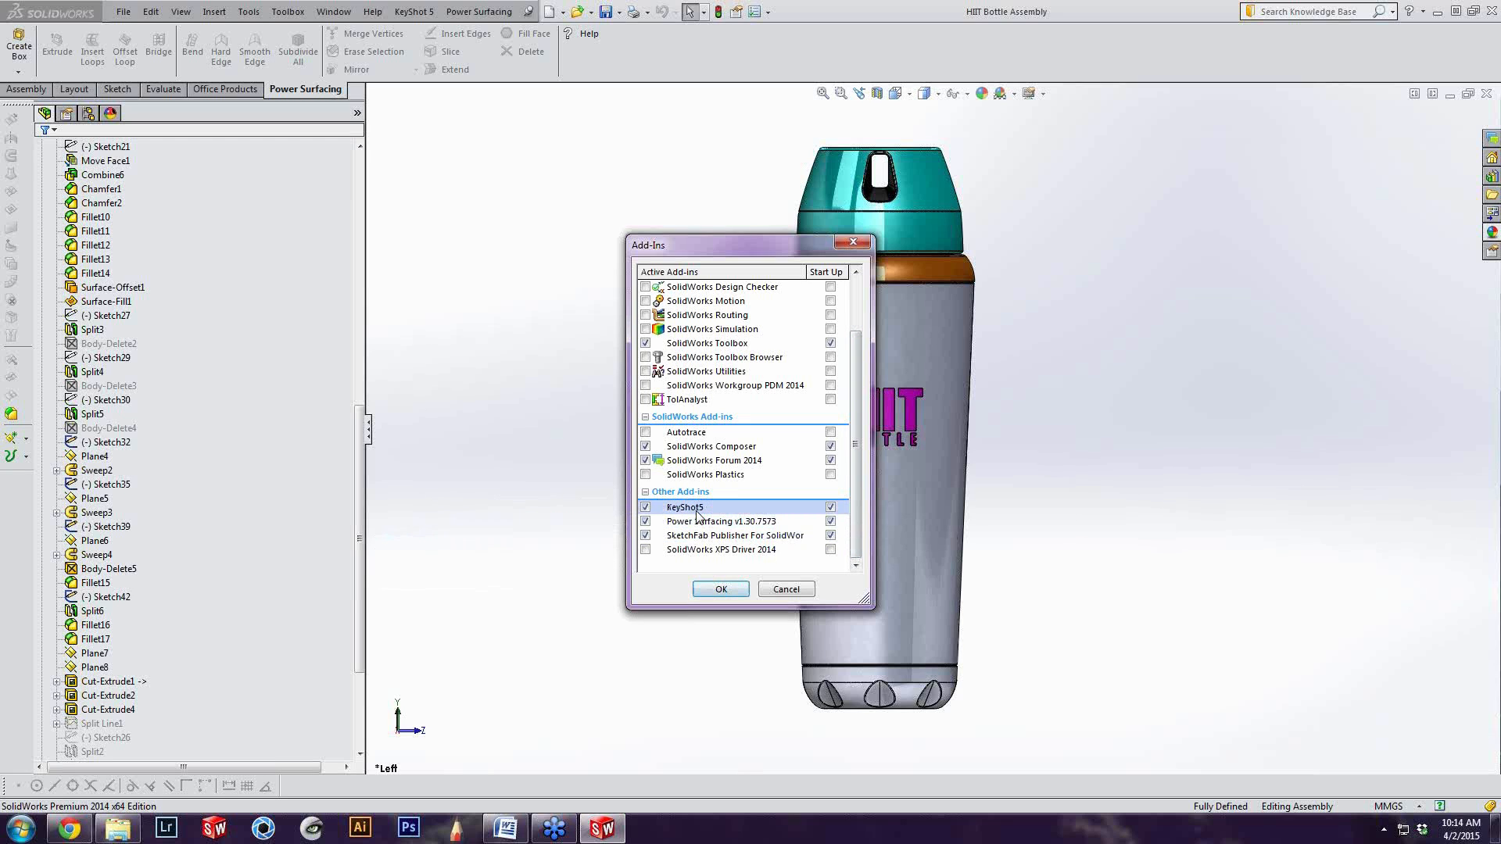
pyautogui.click(722, 590)
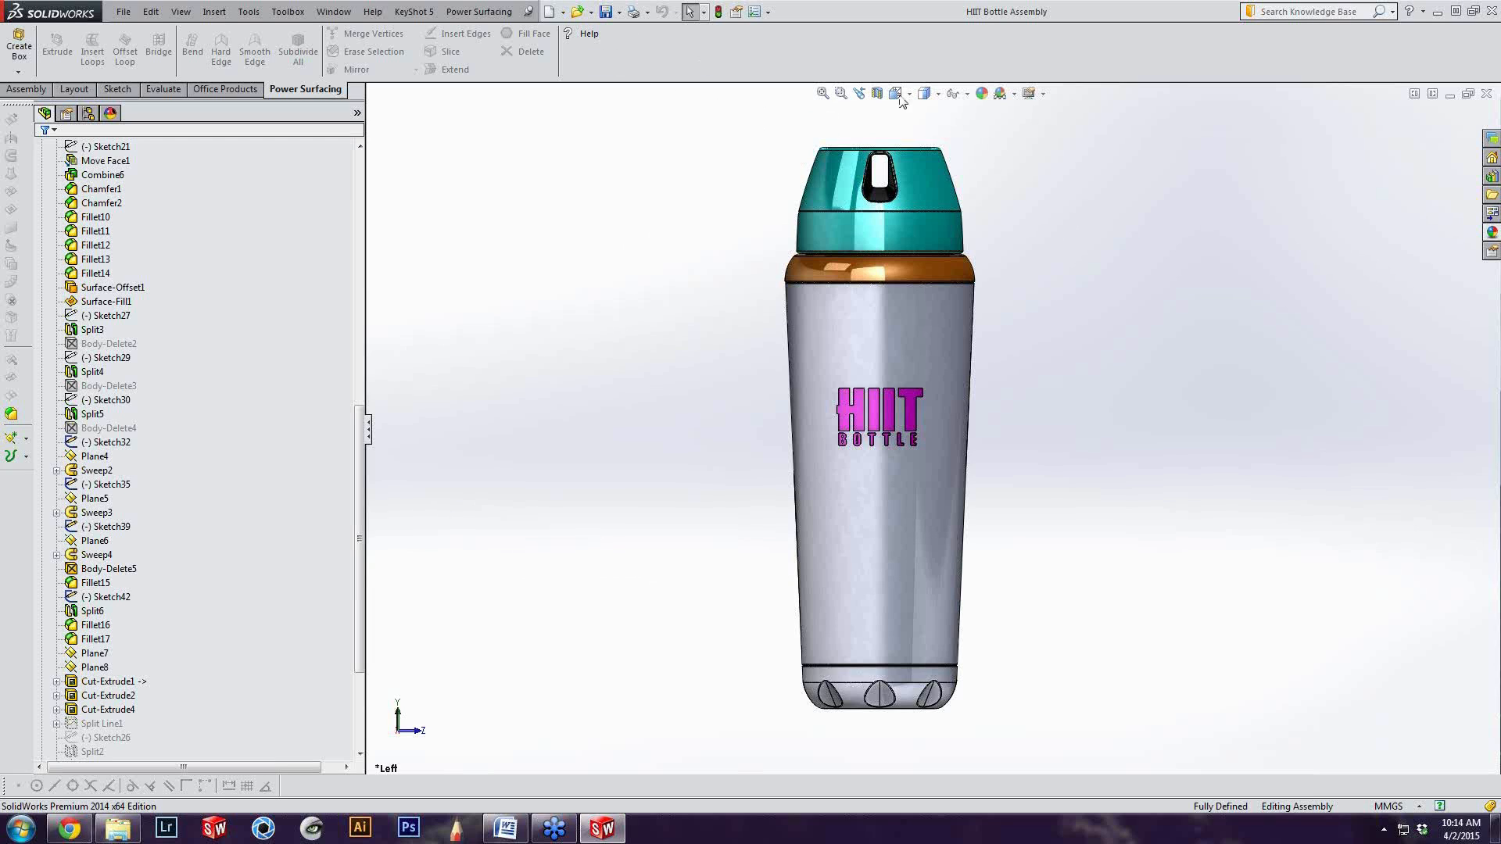
# Send the HIIT Bottle Assembly to KeyShot with the plugin's Render command and bring the KeyShot window onto this screen
pyautogui.click(412, 11)
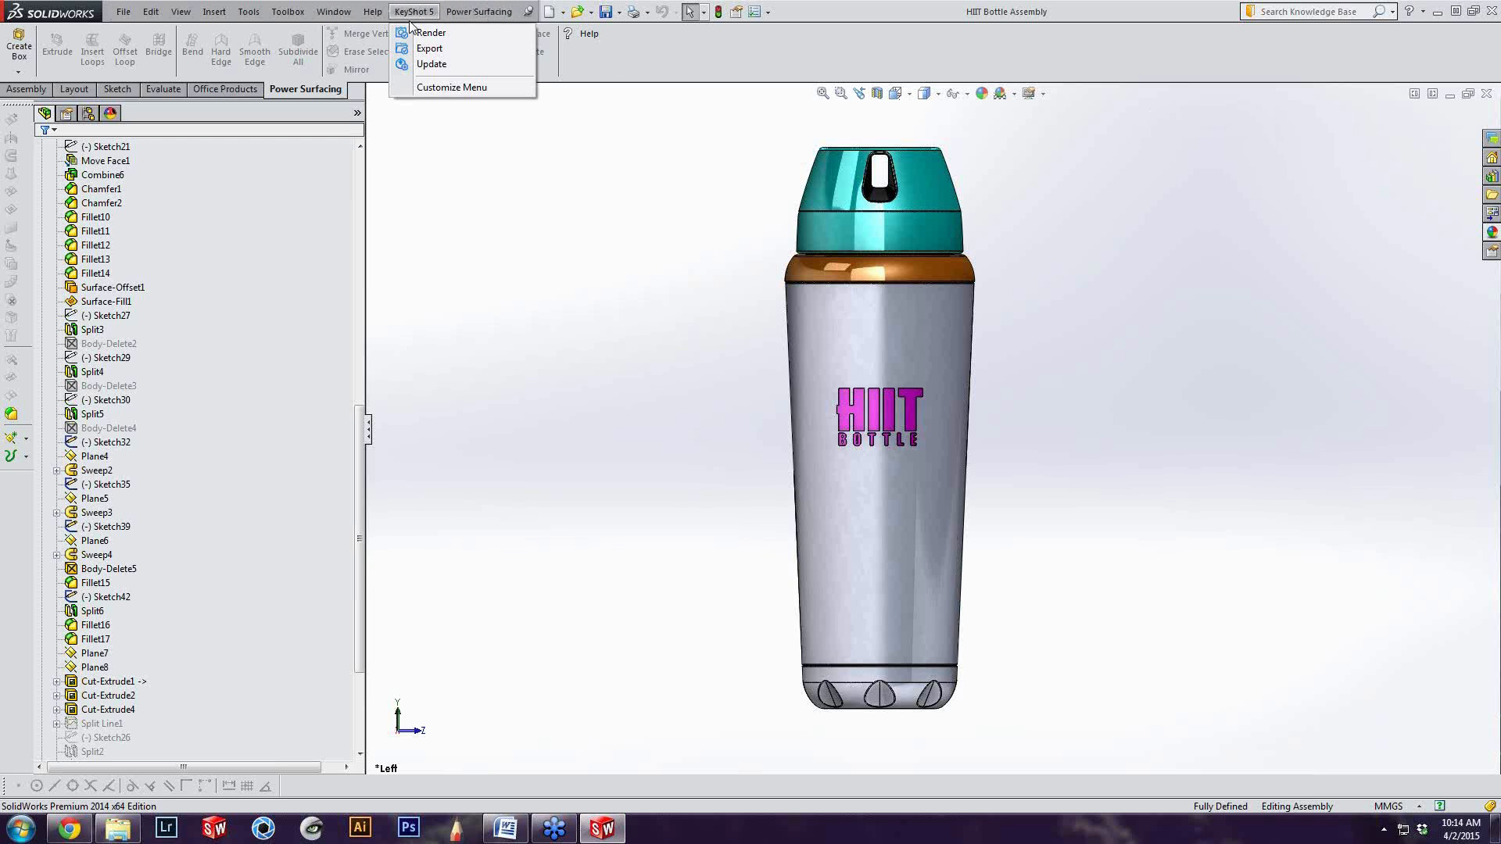
pyautogui.click(452, 35)
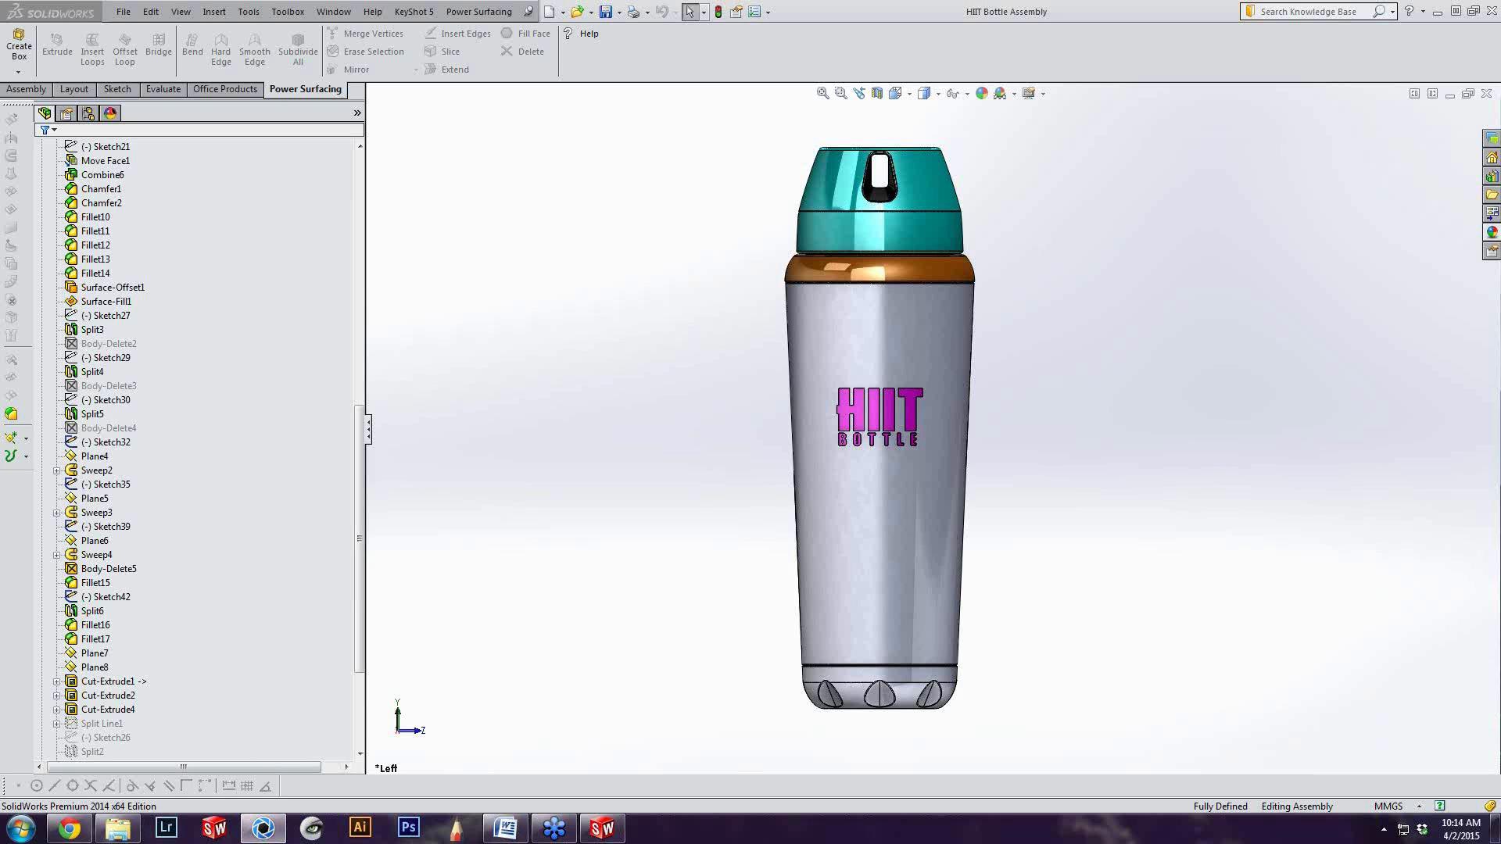
pyautogui.moveTo(1500, 58); pyautogui.dragTo(683, 25)
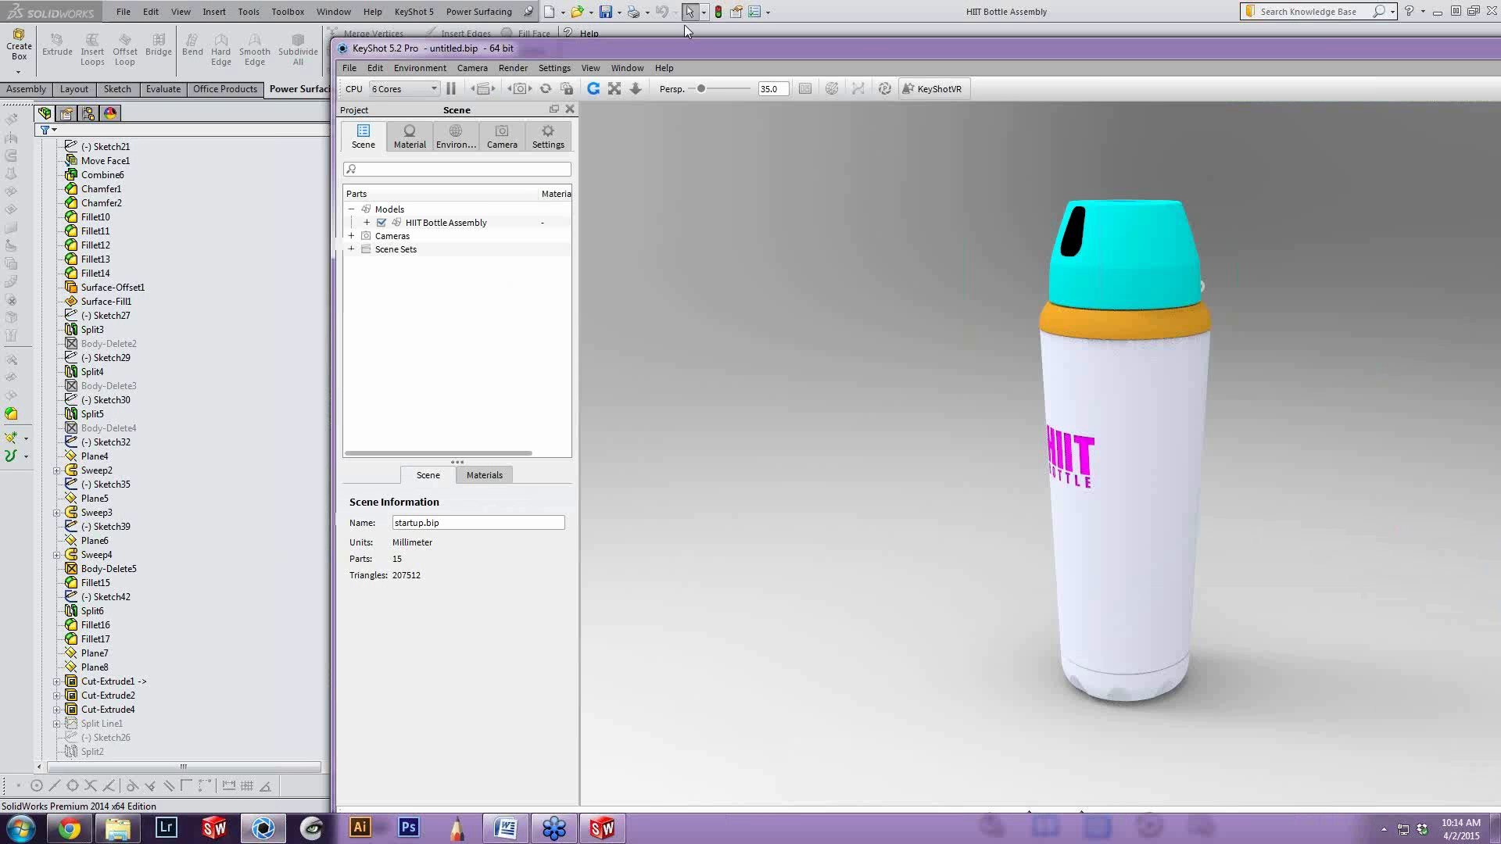
# Close SolidWorks and maximize the KeyShot window, with the bottle's HIIT logo turned to face the camera
pyautogui.click(1424, 12)
pyautogui.click(1052, 23)
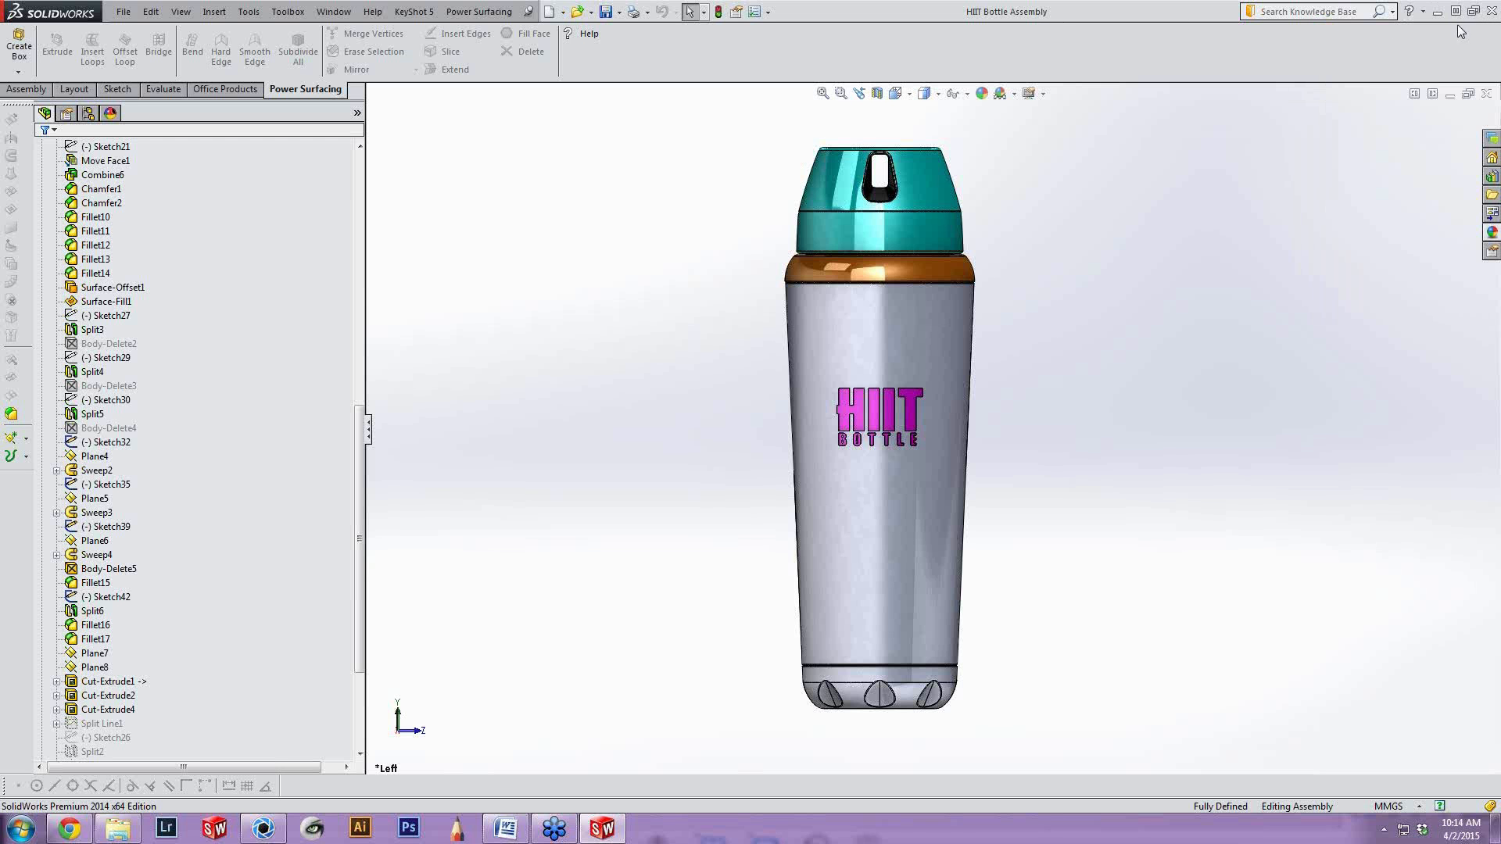
pyautogui.click(1492, 11)
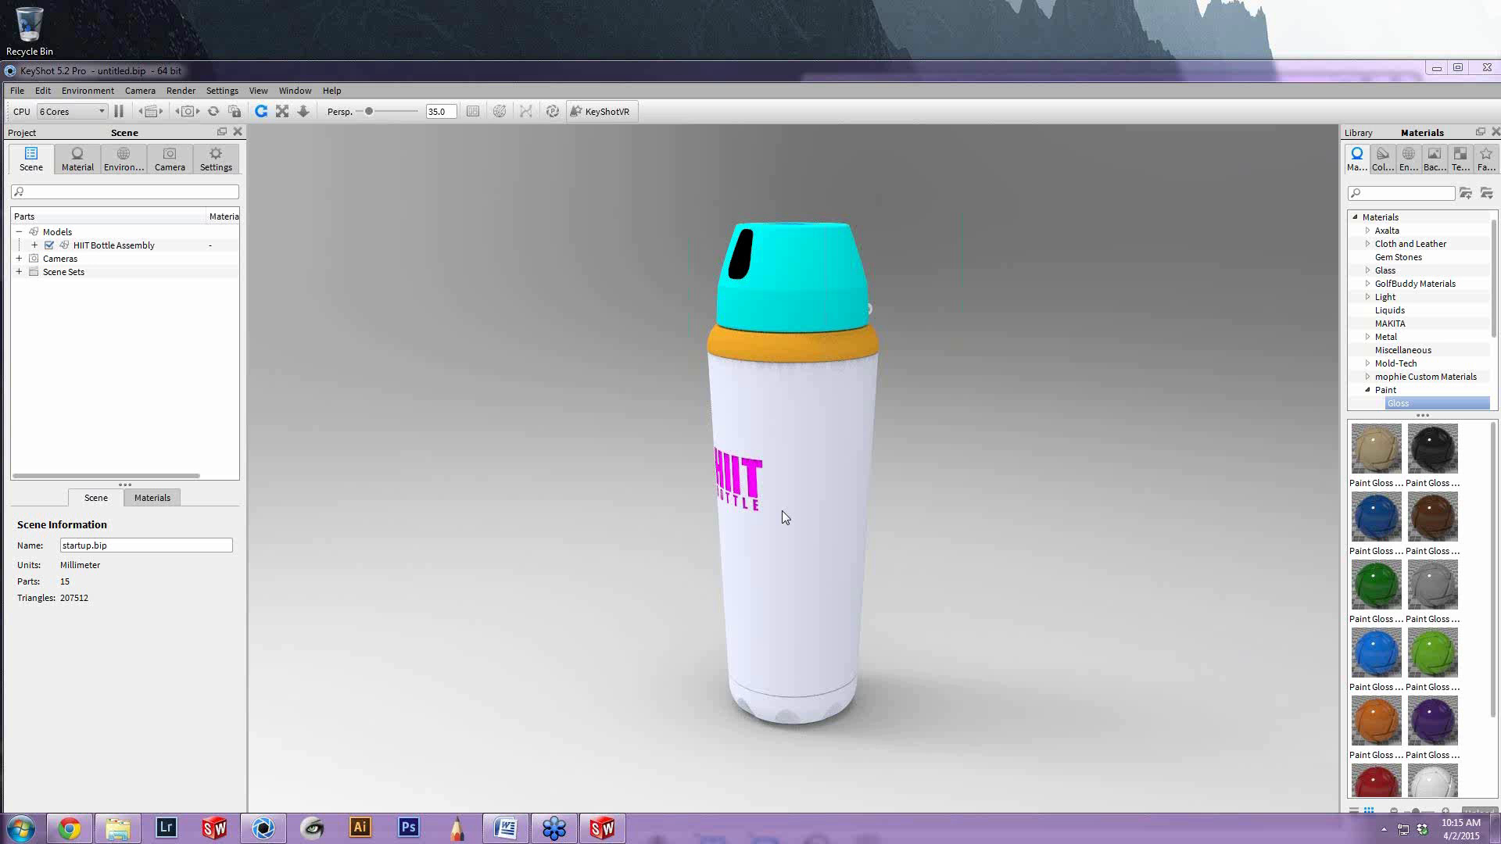
pyautogui.click(424, 71)
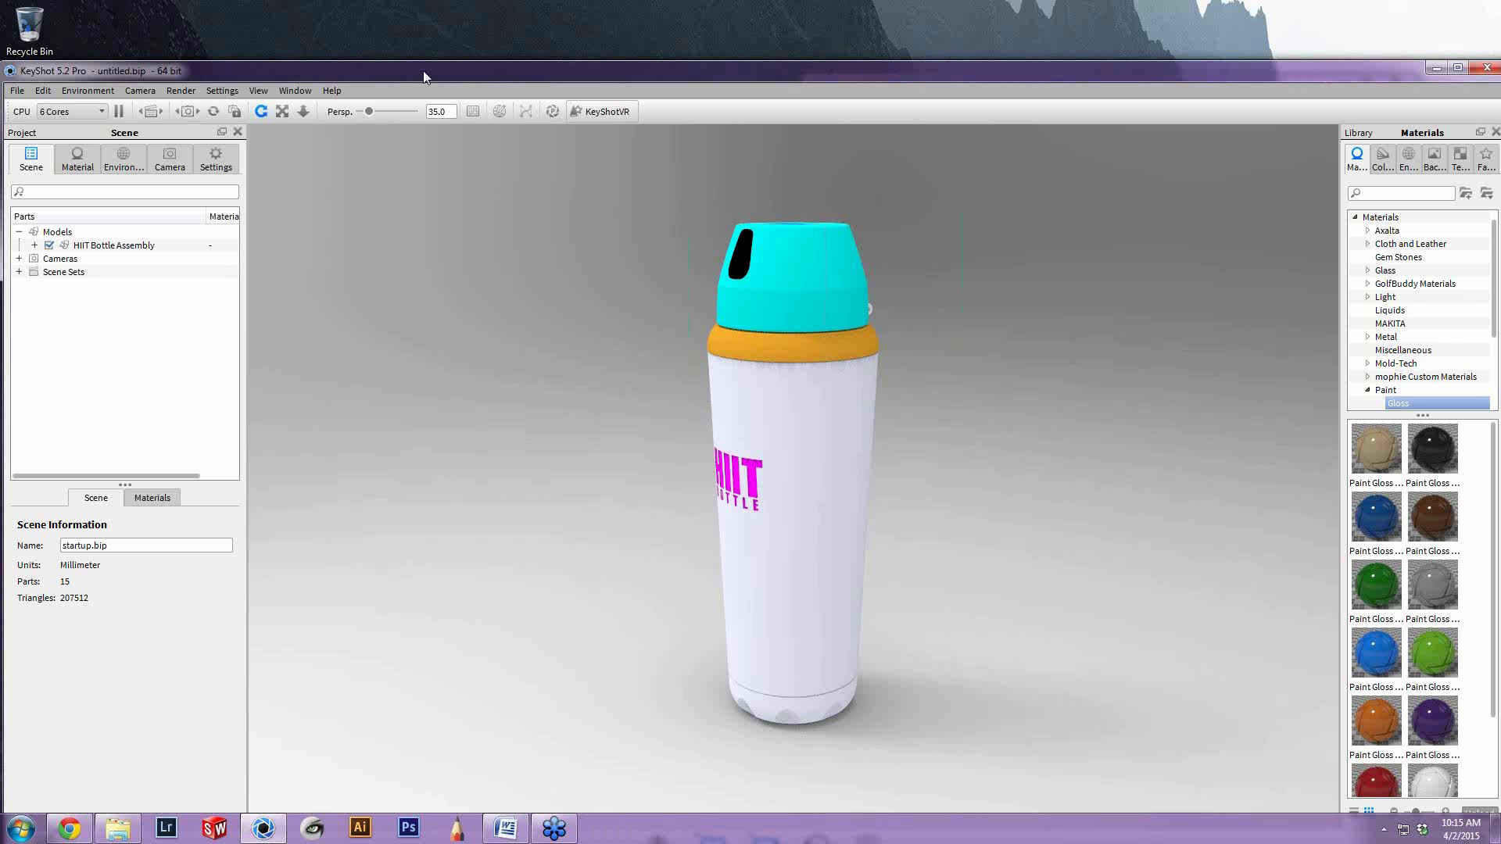
pyautogui.doubleClick(424, 70)
pyautogui.moveTo(954, 429); pyautogui.dragTo(1150, 428)
pyautogui.moveTo(769, 420); pyautogui.dragTo(827, 442)
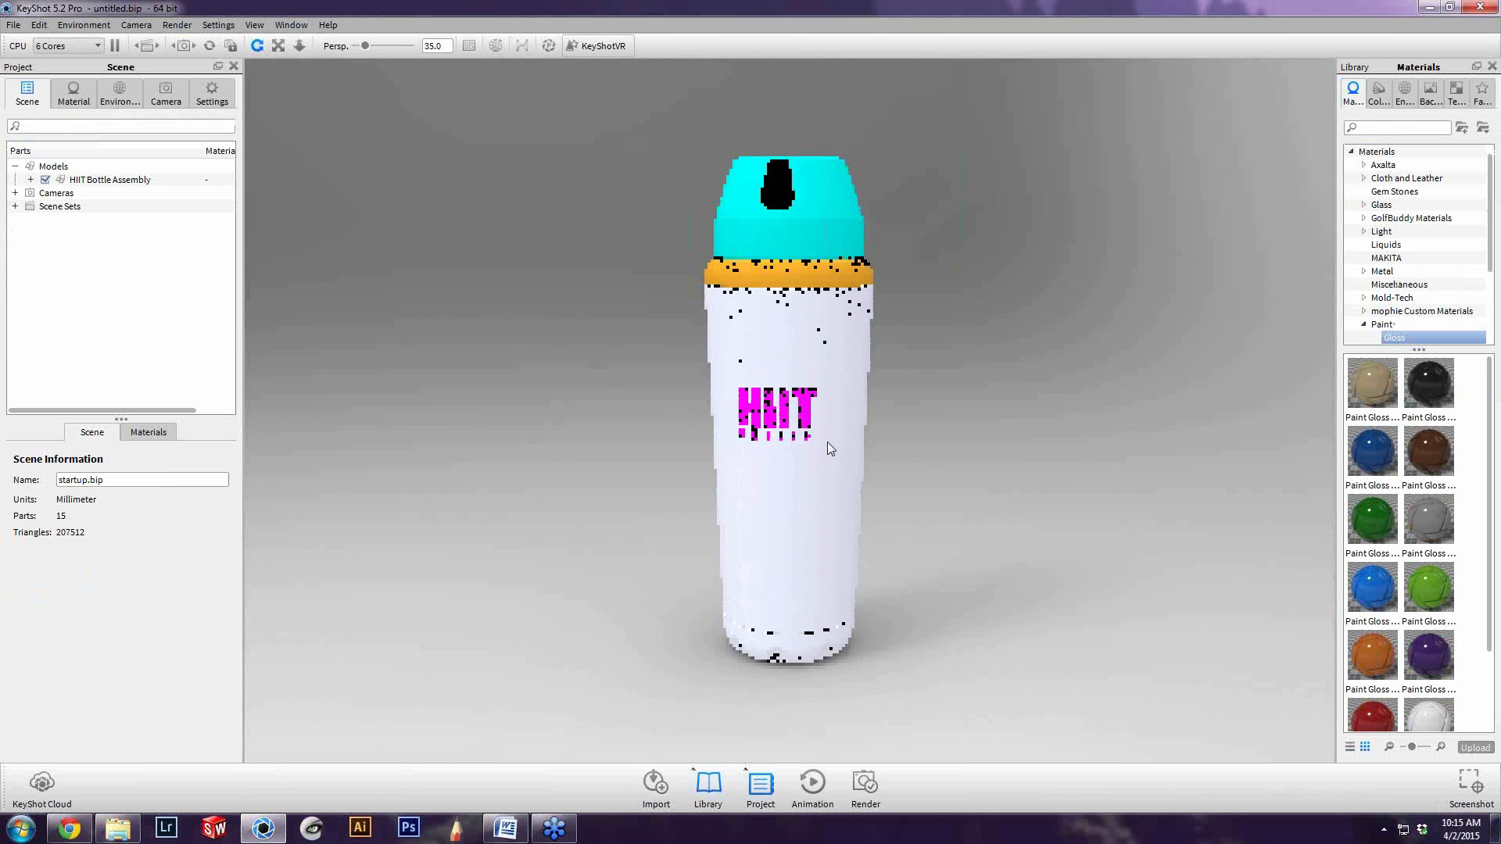
# Apply the second brushed stainless steel material from the Metal library's Stainless Steel folder to the bottle's body
pyautogui.click(1364, 324)
pyautogui.click(1414, 310)
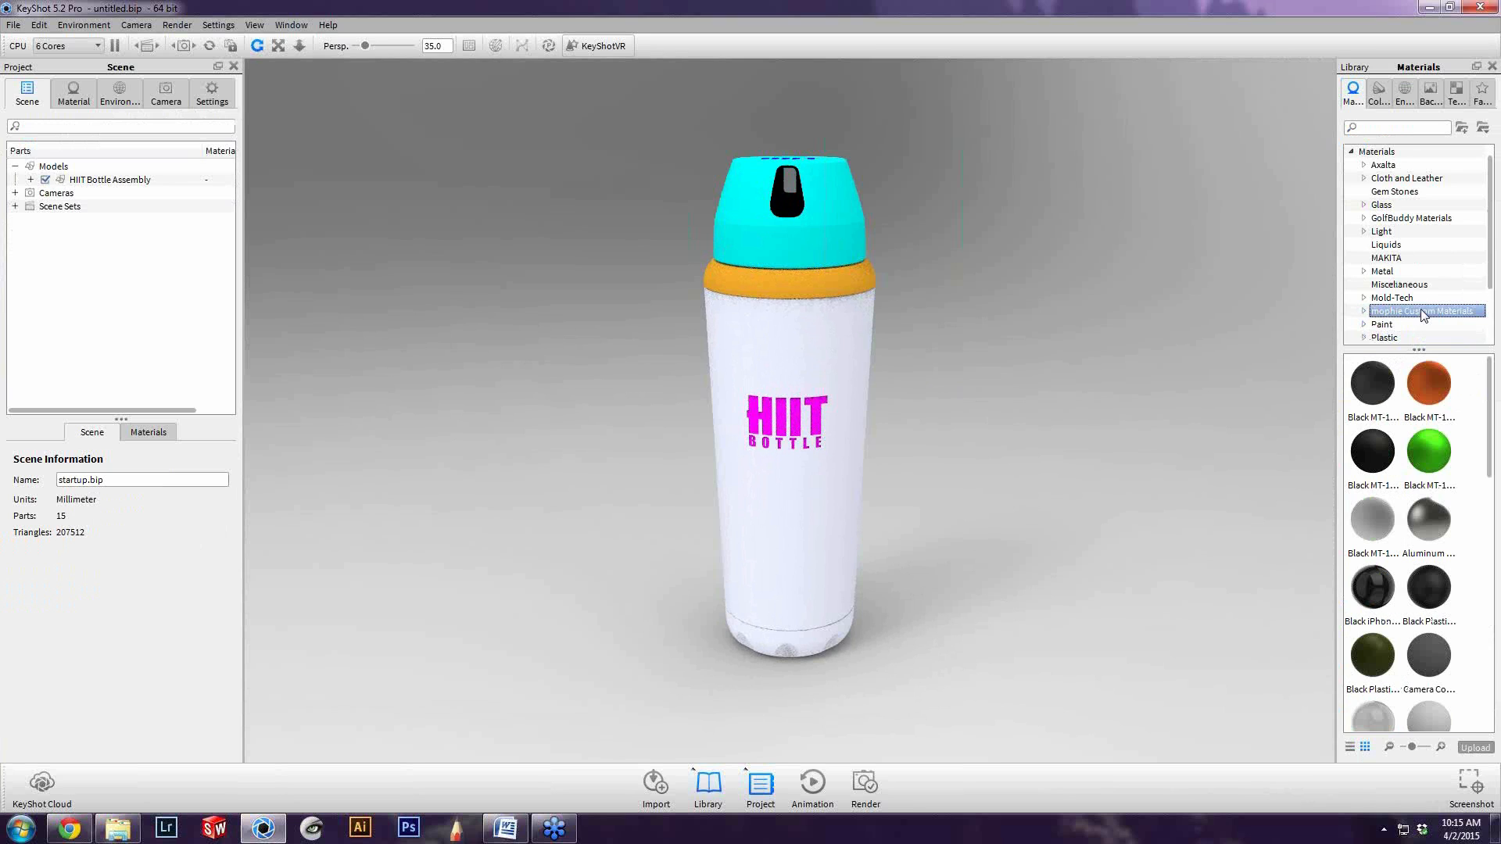
pyautogui.scroll(-2, 1419, 265)
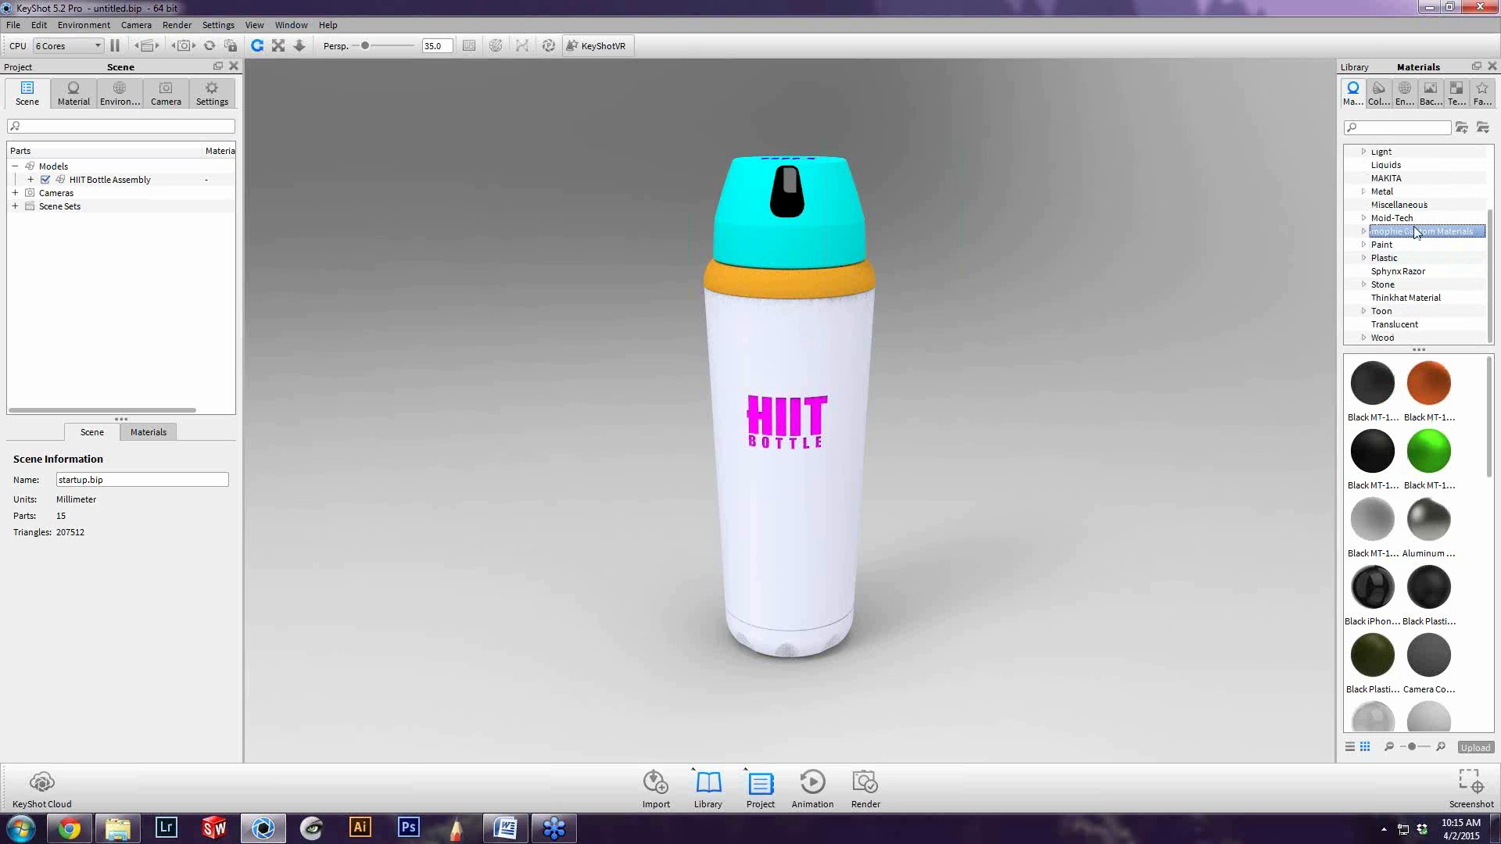
pyautogui.scroll(3, 1414, 264)
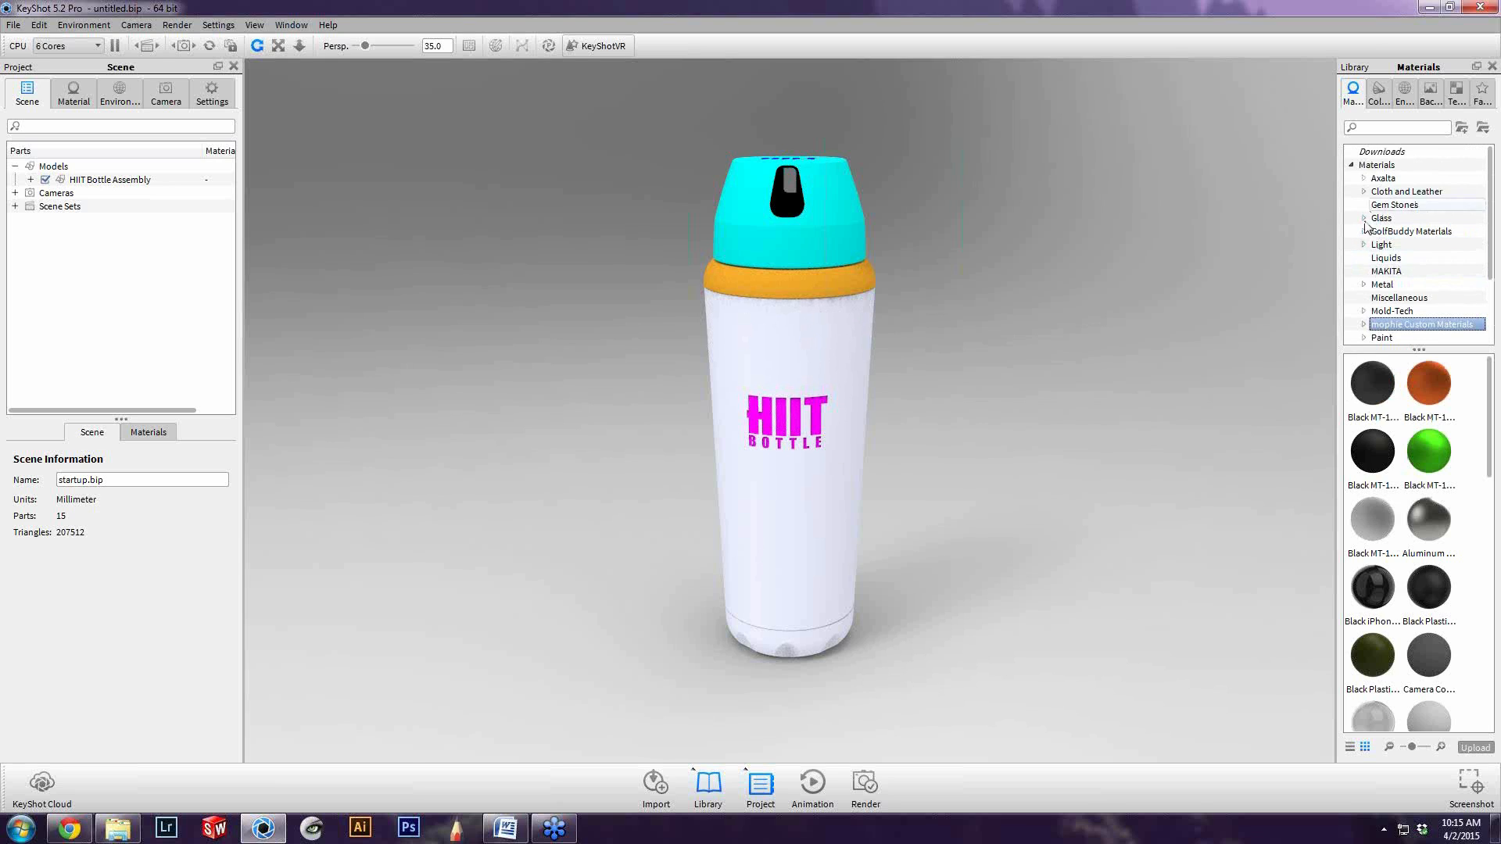
pyautogui.click(1364, 284)
pyautogui.scroll(-3, 1390, 294)
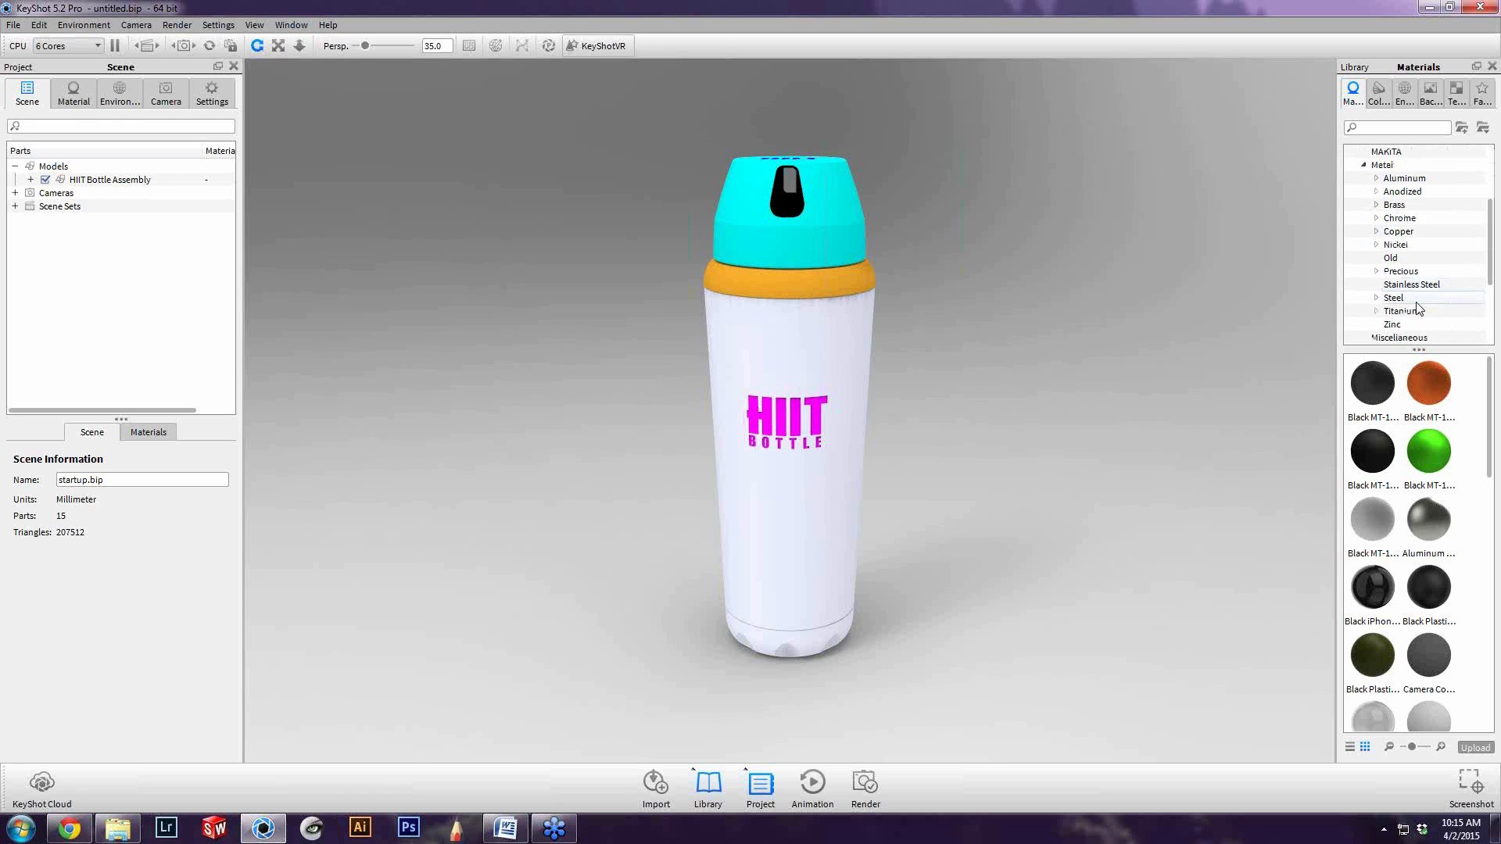
pyautogui.click(1412, 285)
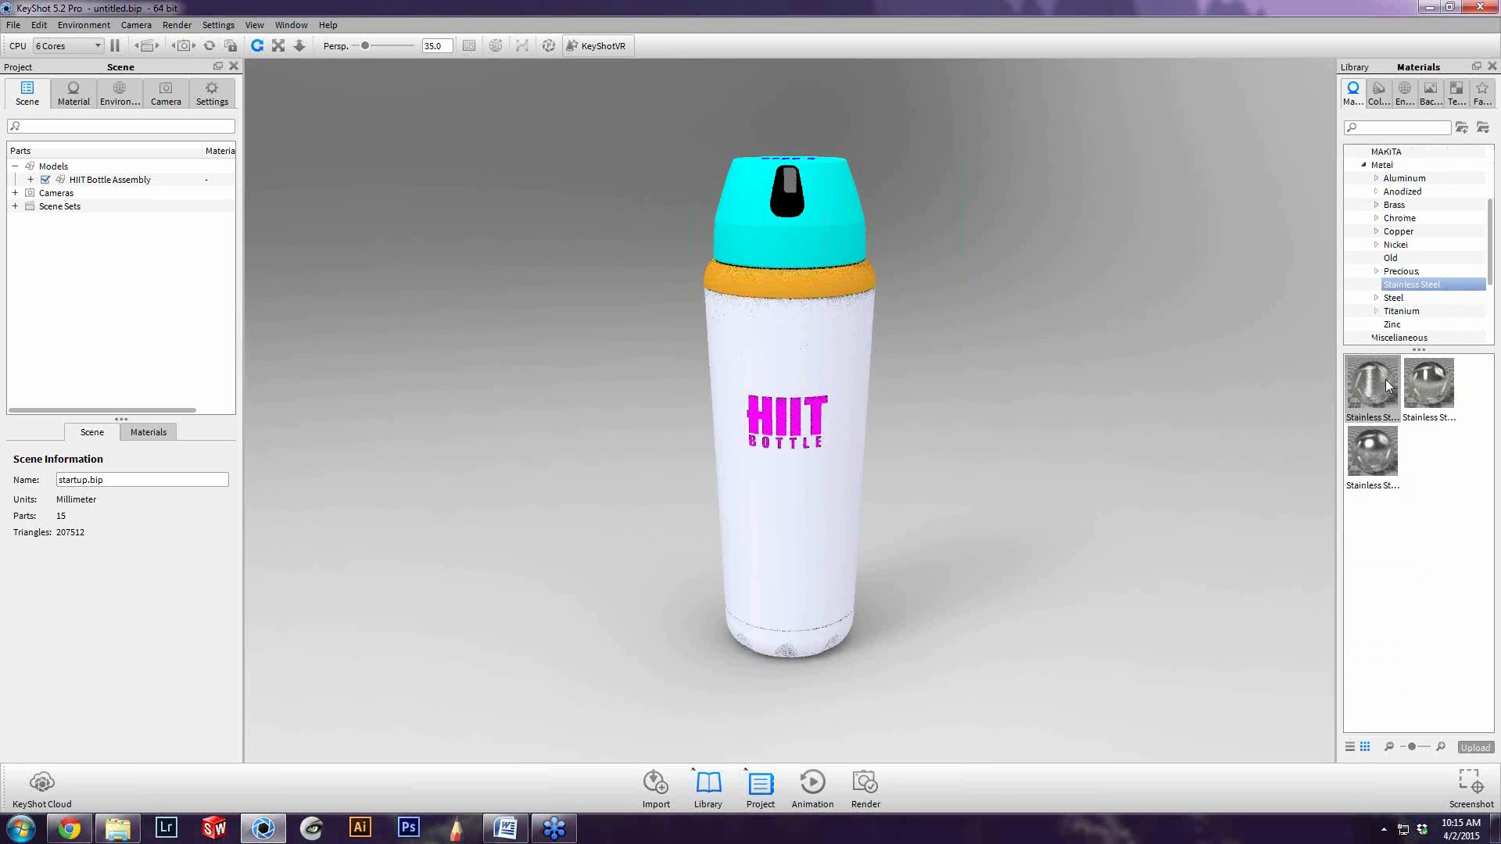
pyautogui.moveTo(1372, 392)
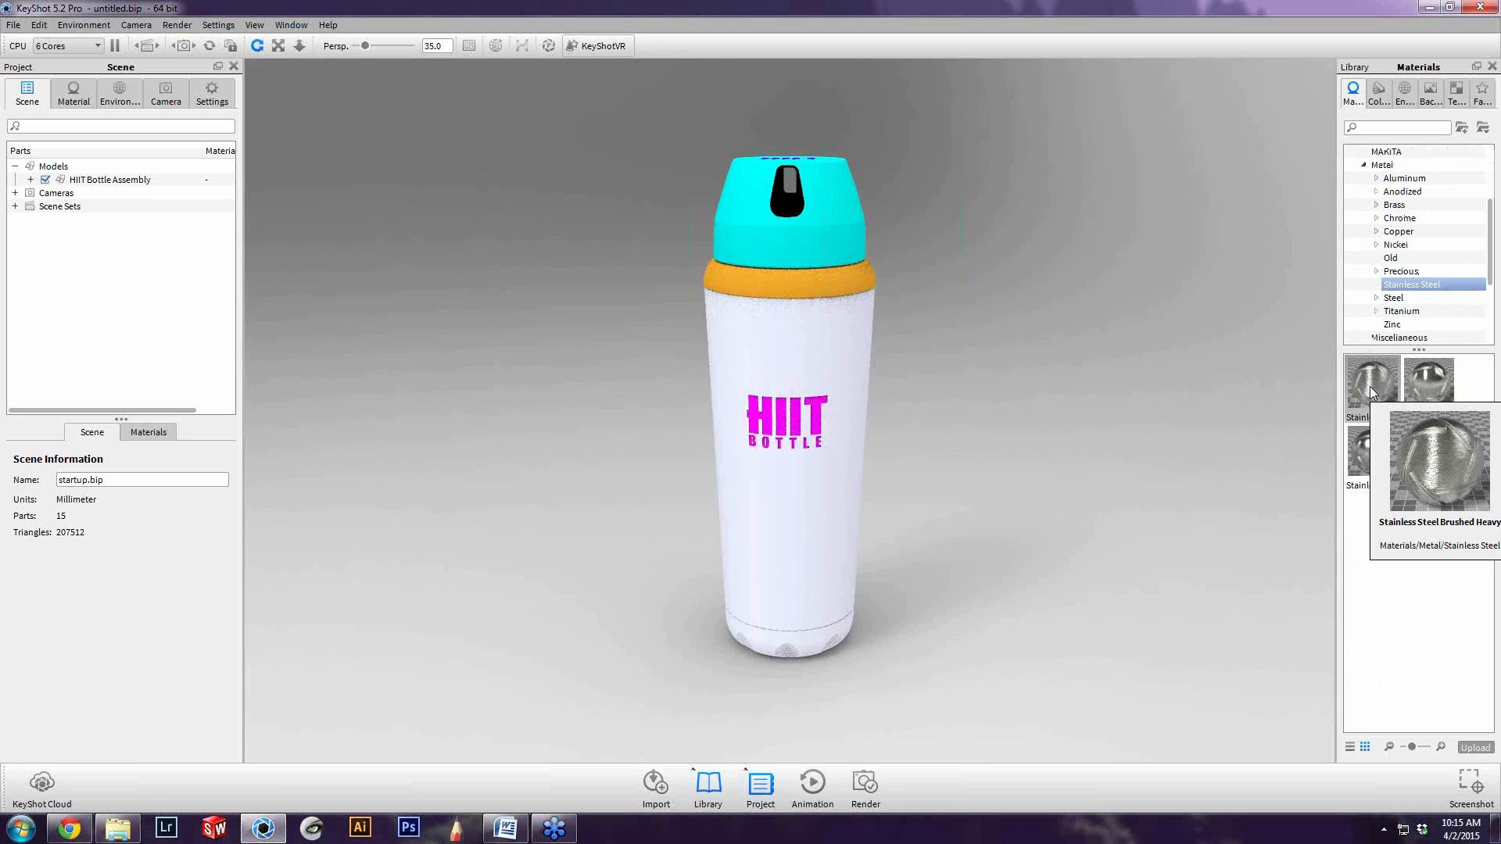
pyautogui.click(1372, 392)
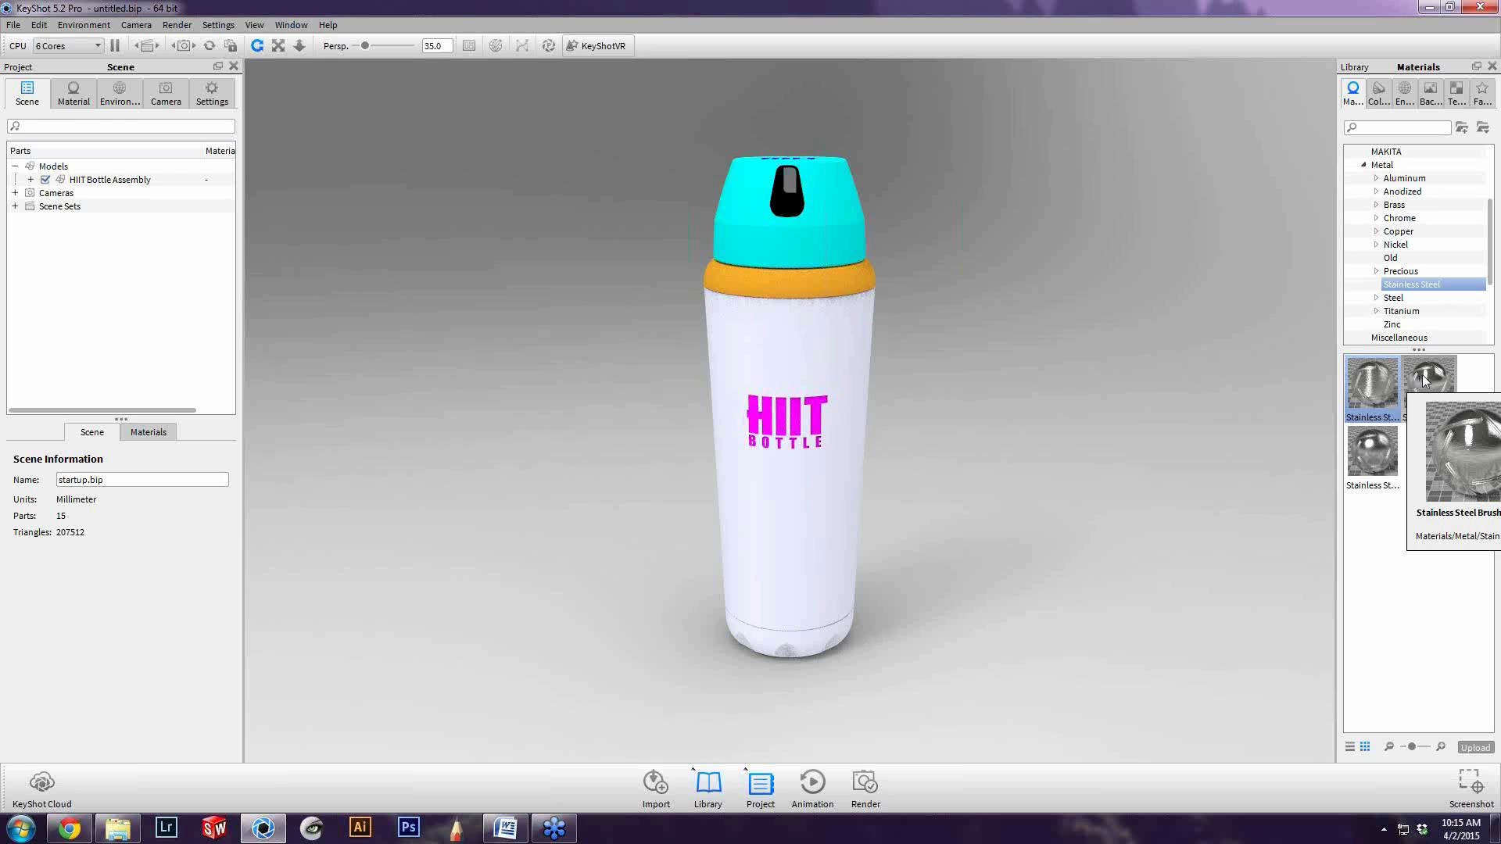
pyautogui.click(1376, 462)
pyautogui.moveTo(1423, 359)
pyautogui.mouseDown()
pyautogui.moveTo(1434, 401)
pyautogui.moveTo(813, 346)
pyautogui.mouseUp()
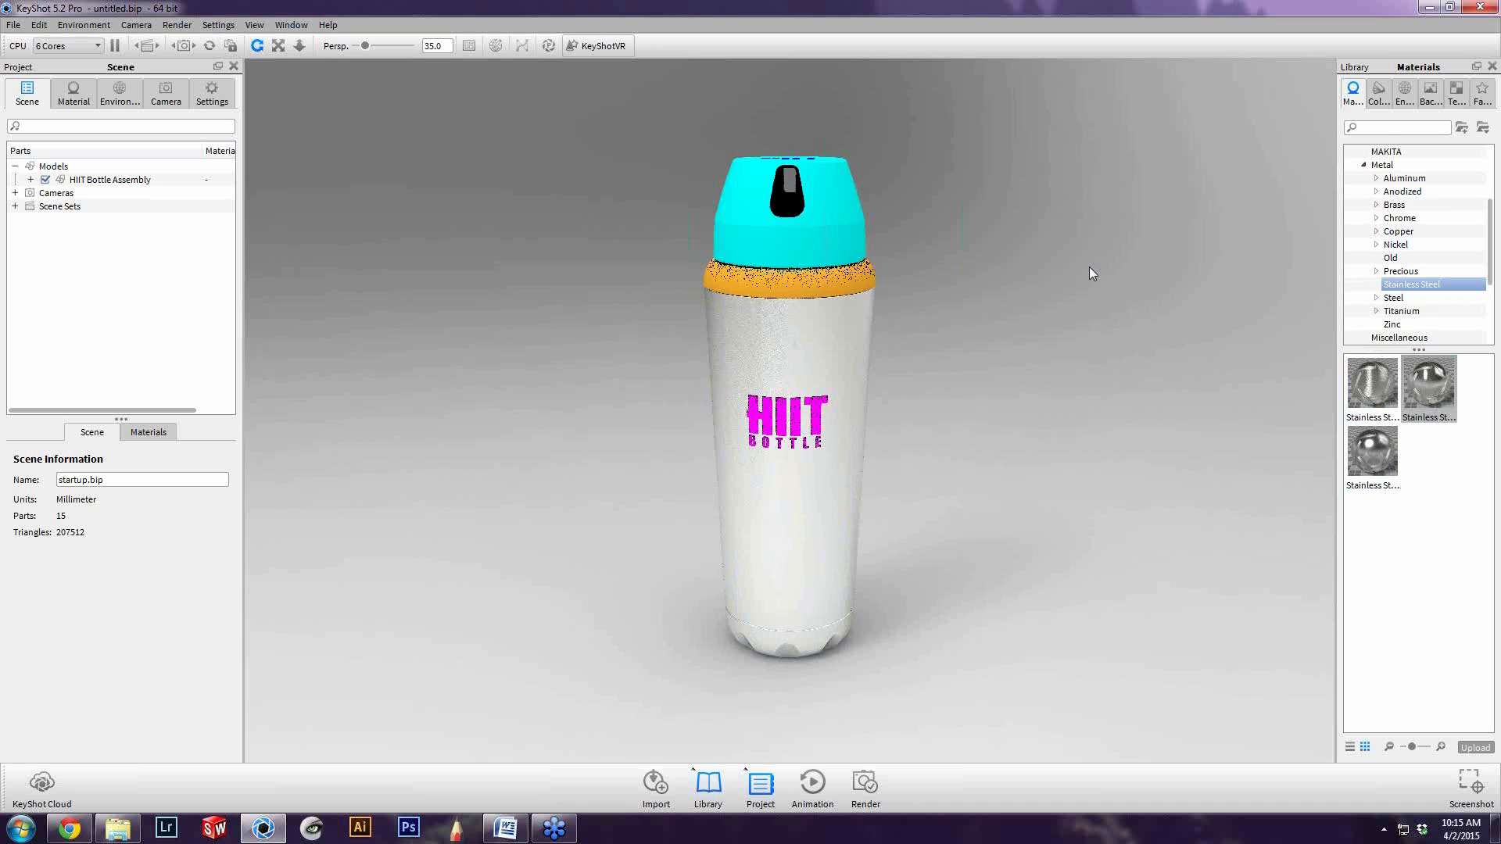
# Look through the mophie Custom Materials library and its Custom Materials subfolder for a lid material
pyautogui.click(1363, 167)
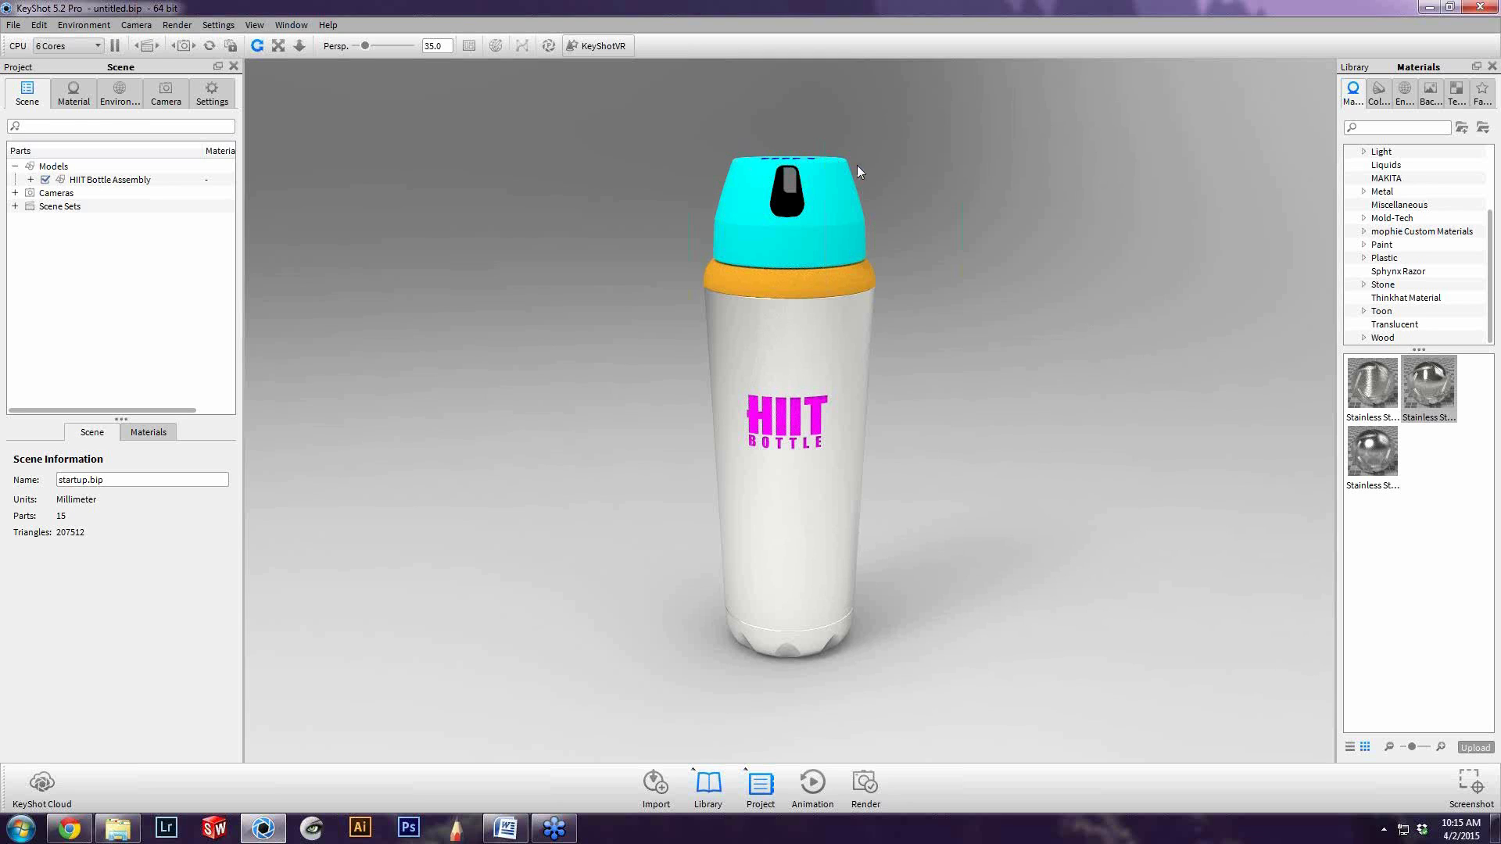
pyautogui.click(1412, 234)
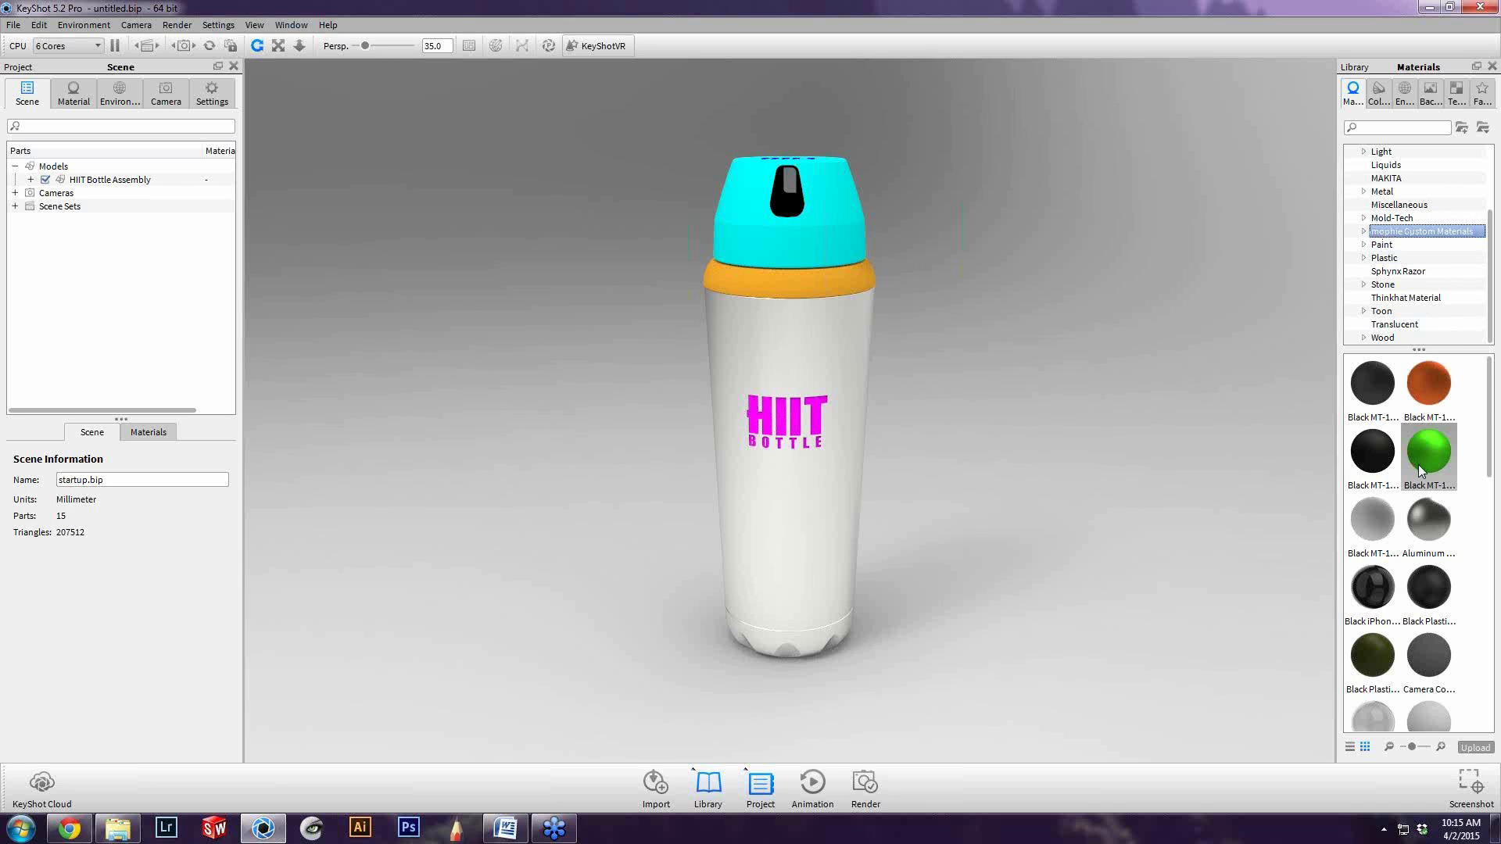
pyautogui.scroll(-5, 1418, 464)
pyautogui.scroll(3, 1426, 535)
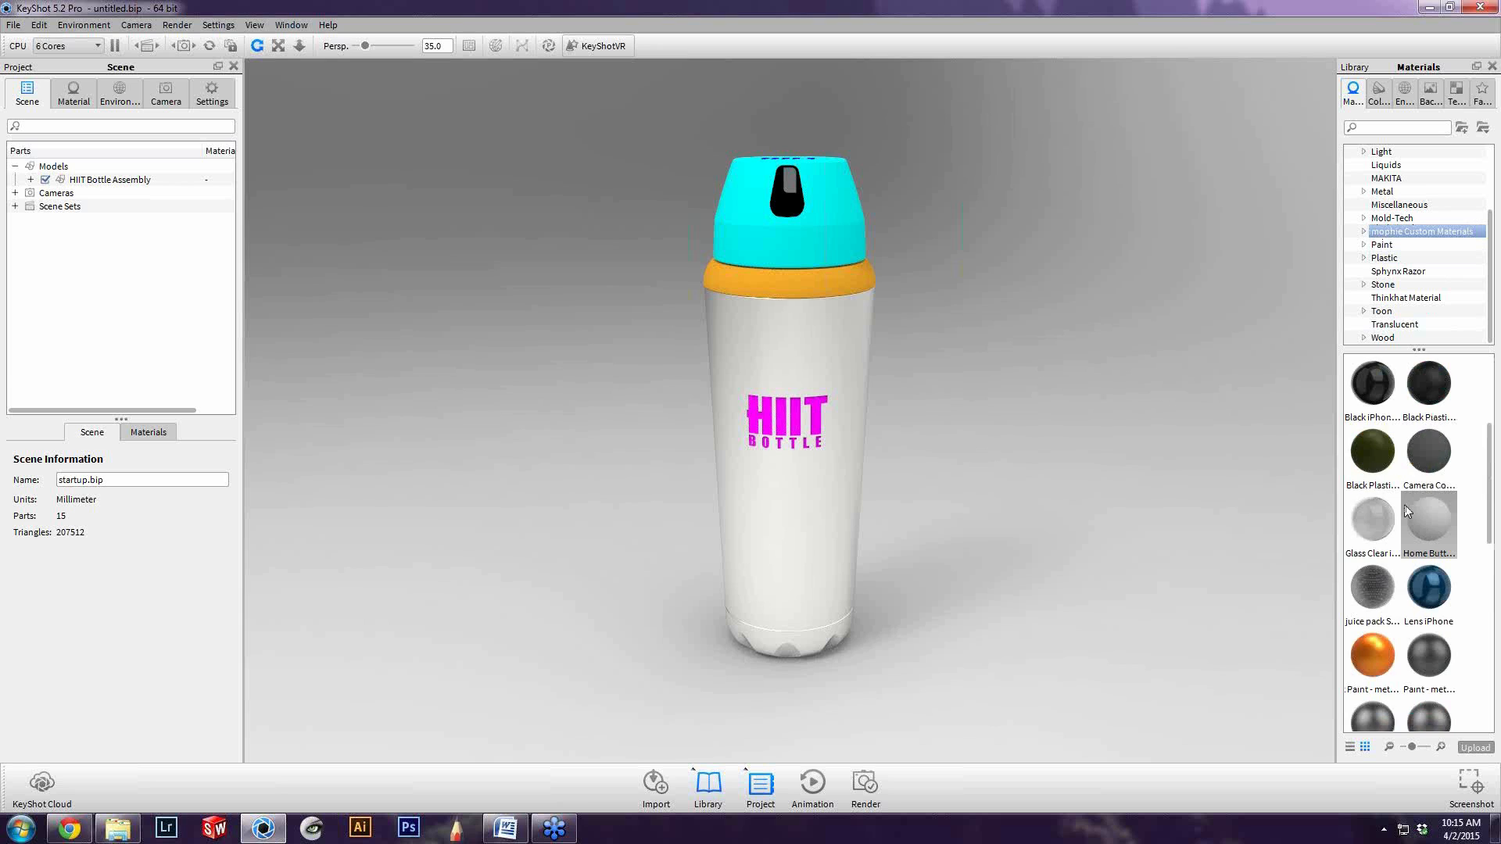
pyautogui.scroll(3, 1418, 443)
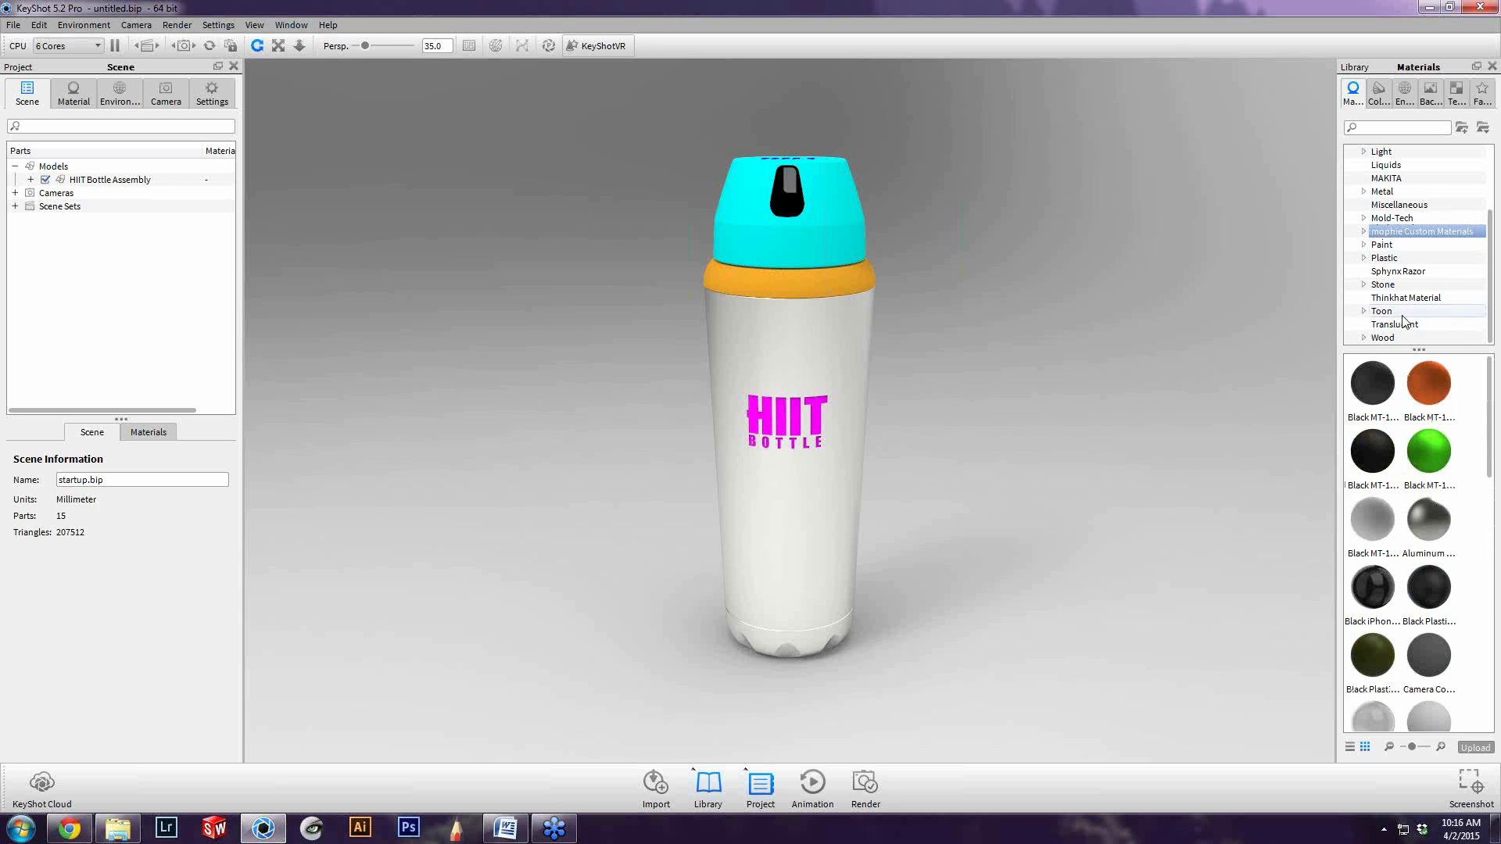
pyautogui.scroll(-3, 1405, 479)
pyautogui.scroll(-4, 1428, 488)
pyautogui.scroll(7, 1428, 486)
pyautogui.click(1364, 232)
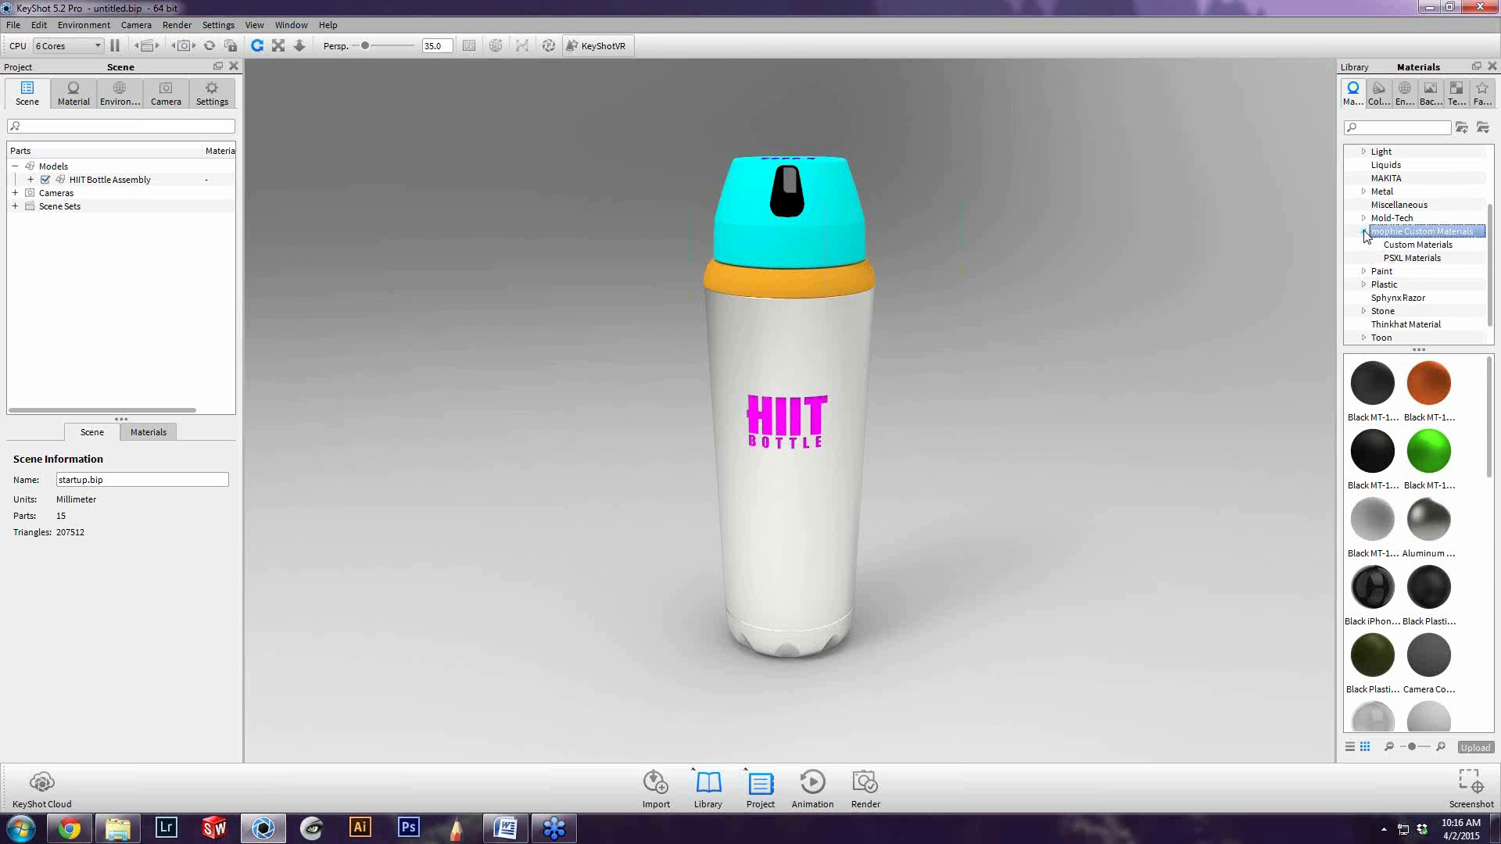
pyautogui.click(1418, 245)
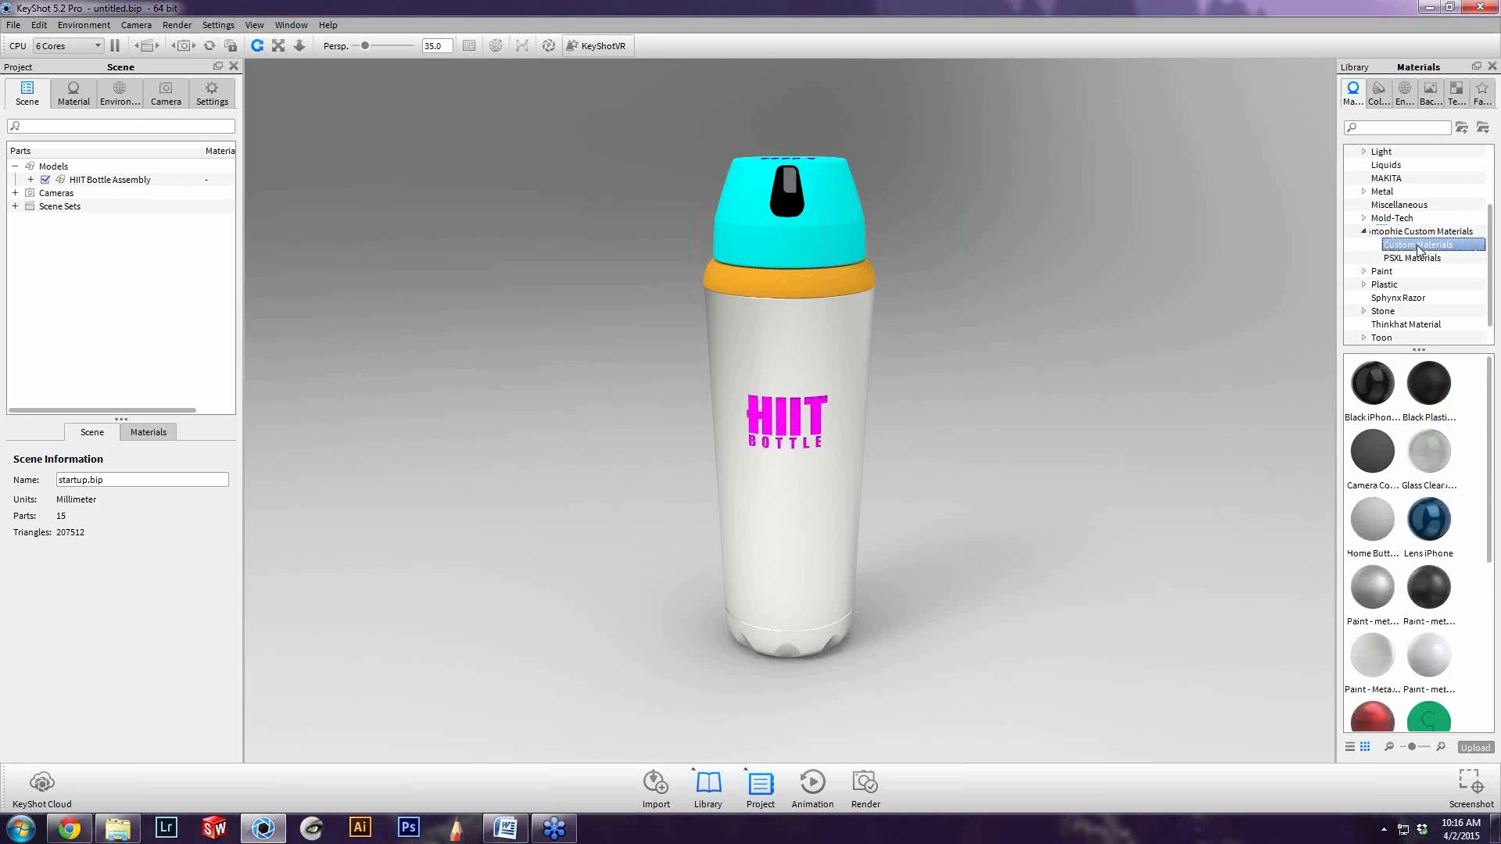
# Apply the dark grey metallic paint from mophie Custom Materials to the bottle's collar and lid
pyautogui.click(1429, 231)
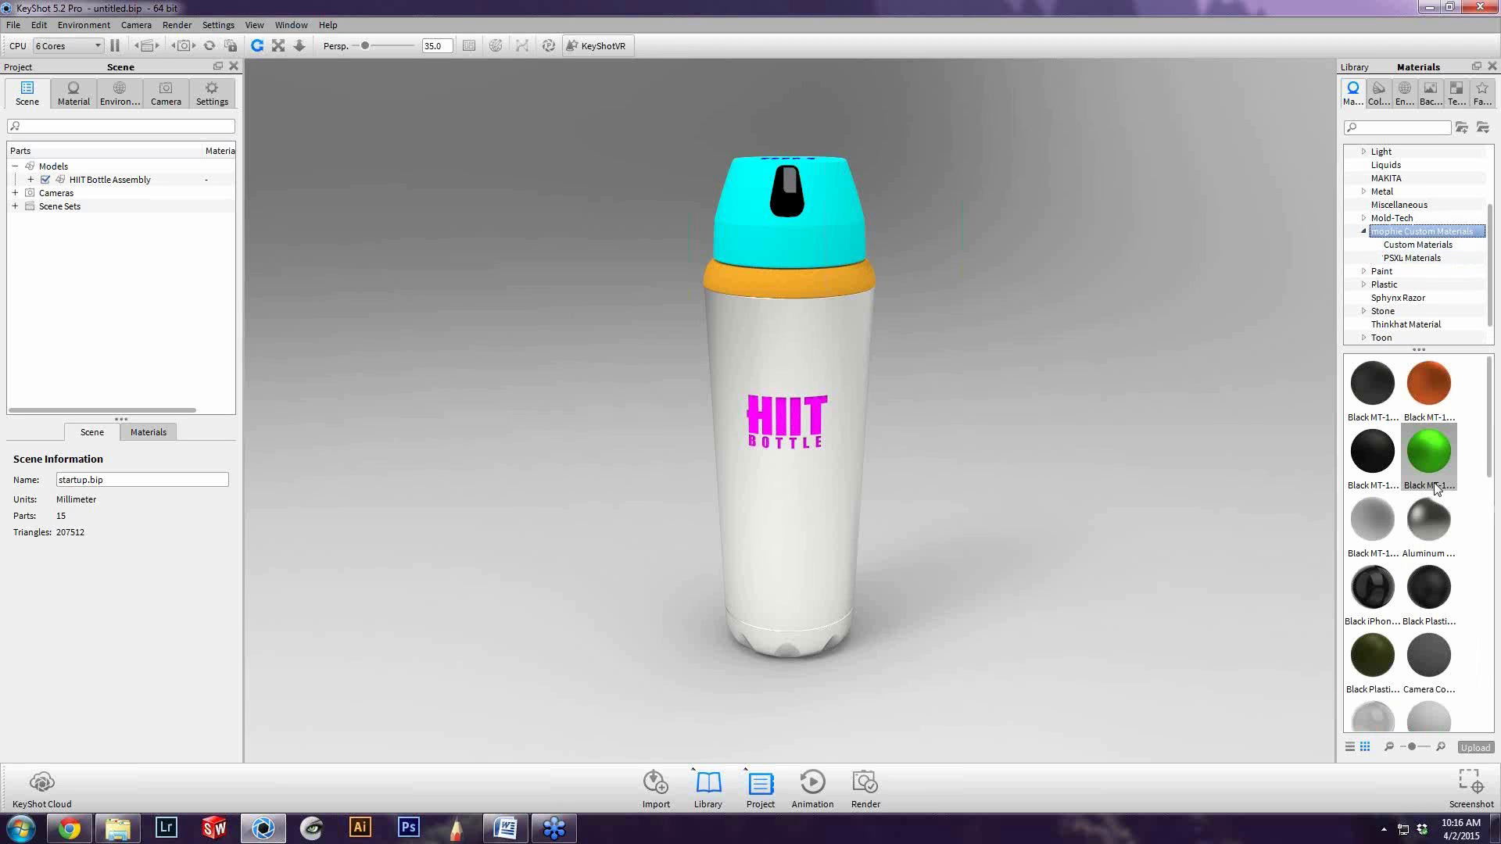
pyautogui.scroll(-5, 1435, 489)
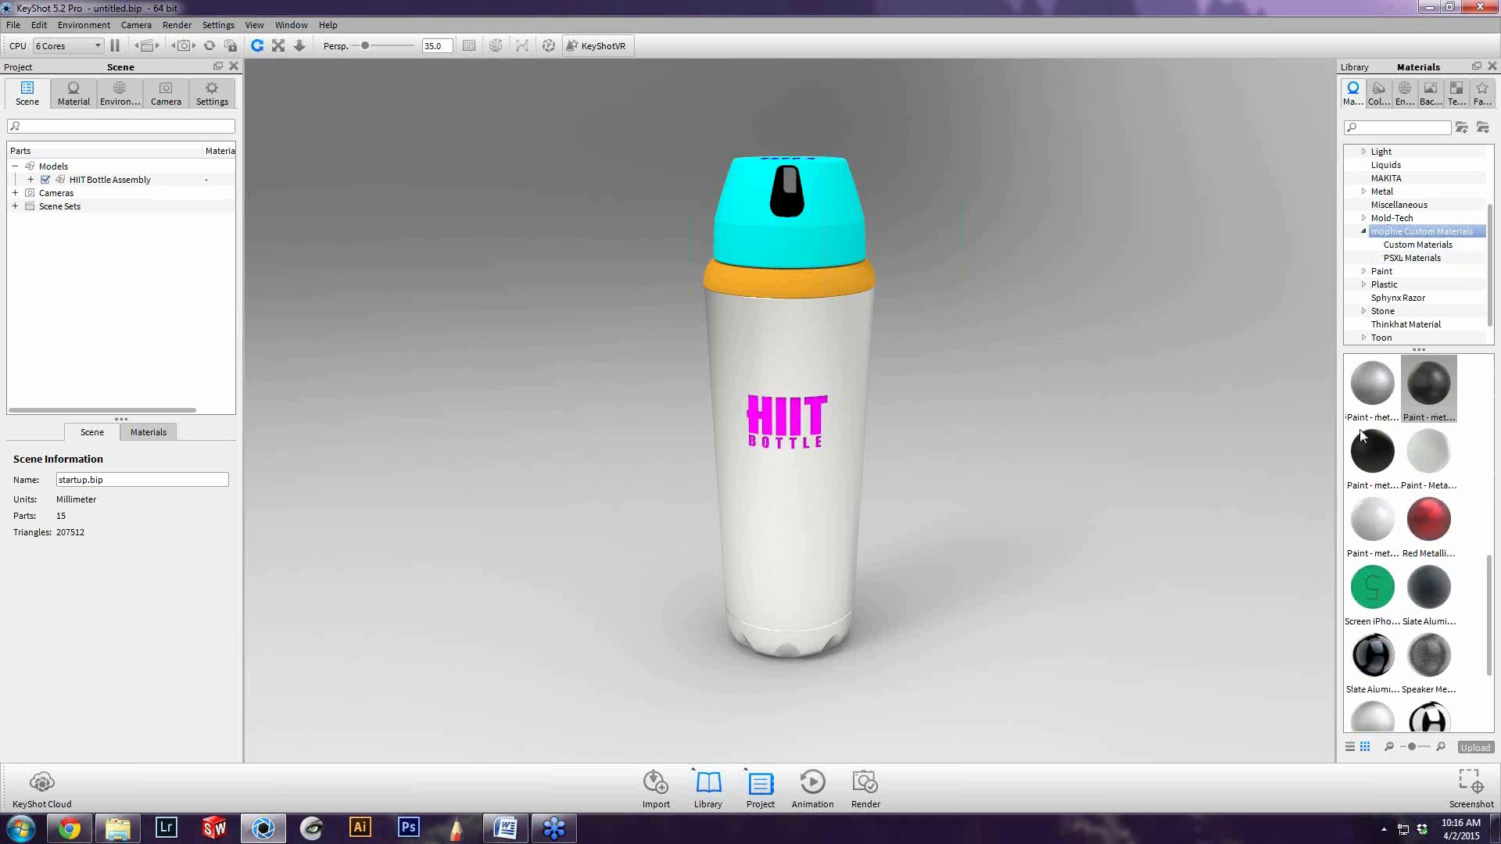
pyautogui.moveTo(1435, 399)
pyautogui.mouseDown()
pyautogui.moveTo(1184, 380)
pyautogui.moveTo(779, 236)
pyautogui.moveTo(783, 279)
pyautogui.mouseUp()
pyautogui.moveTo(967, 284); pyautogui.dragTo(863, 227)
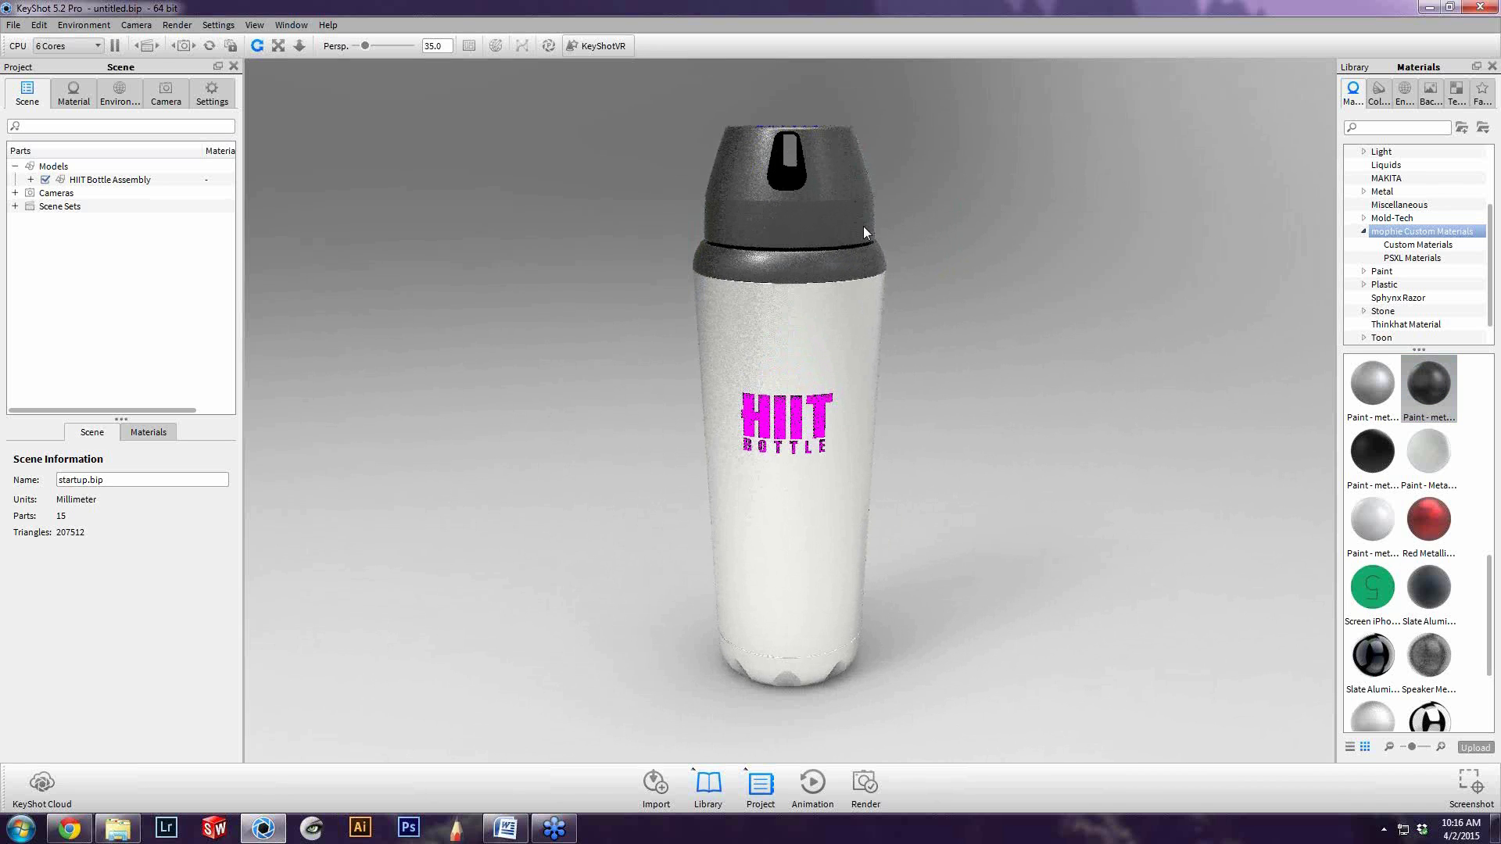
# Examine the green material in mophie Custom Materials and collapse that folder
pyautogui.scroll(5, 1412, 434)
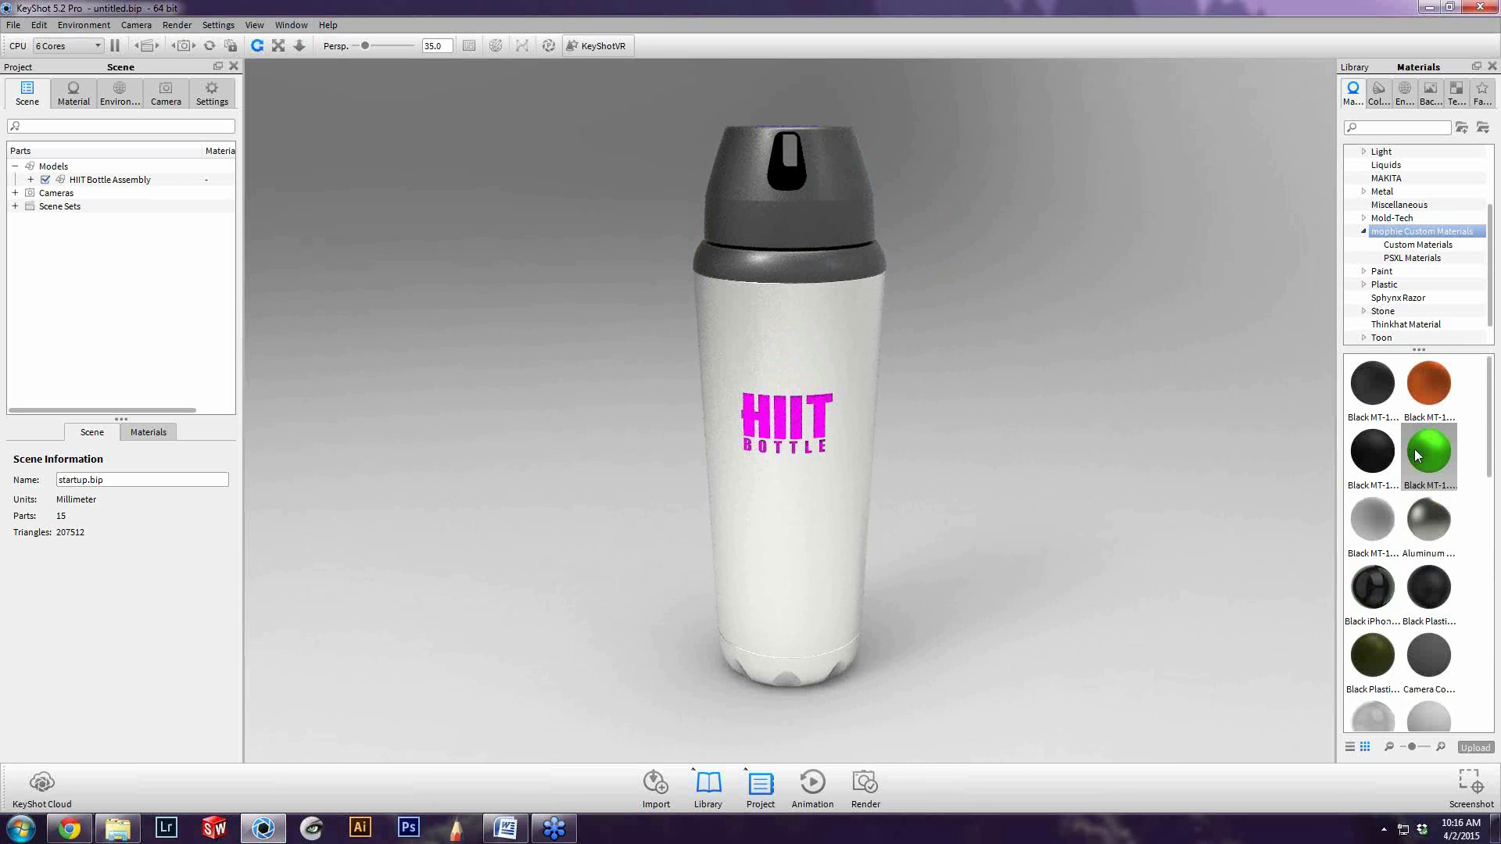
pyautogui.click(1417, 455)
pyautogui.click(1399, 231)
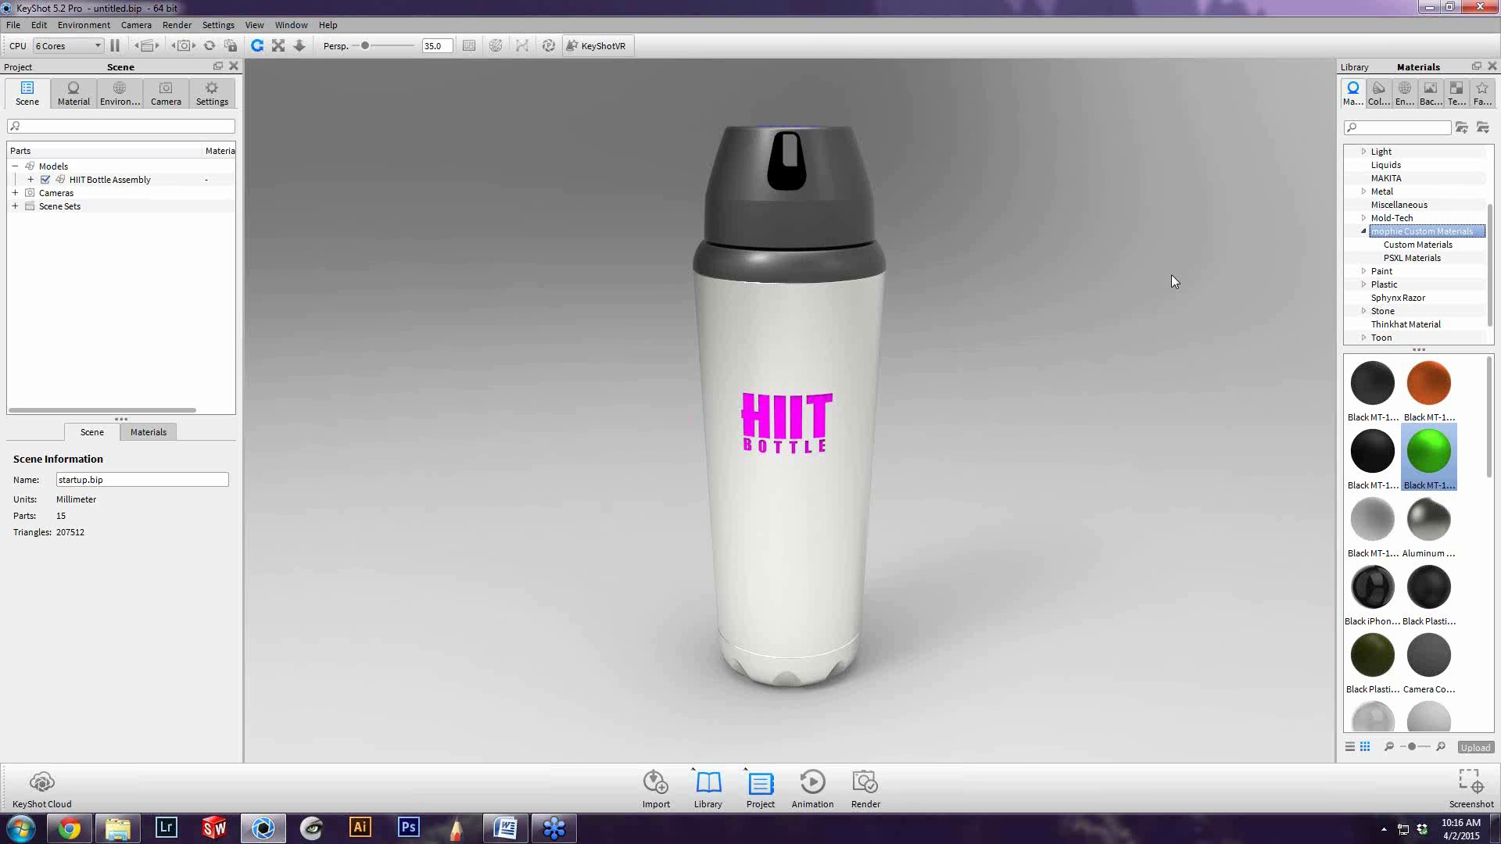
pyautogui.click(1365, 233)
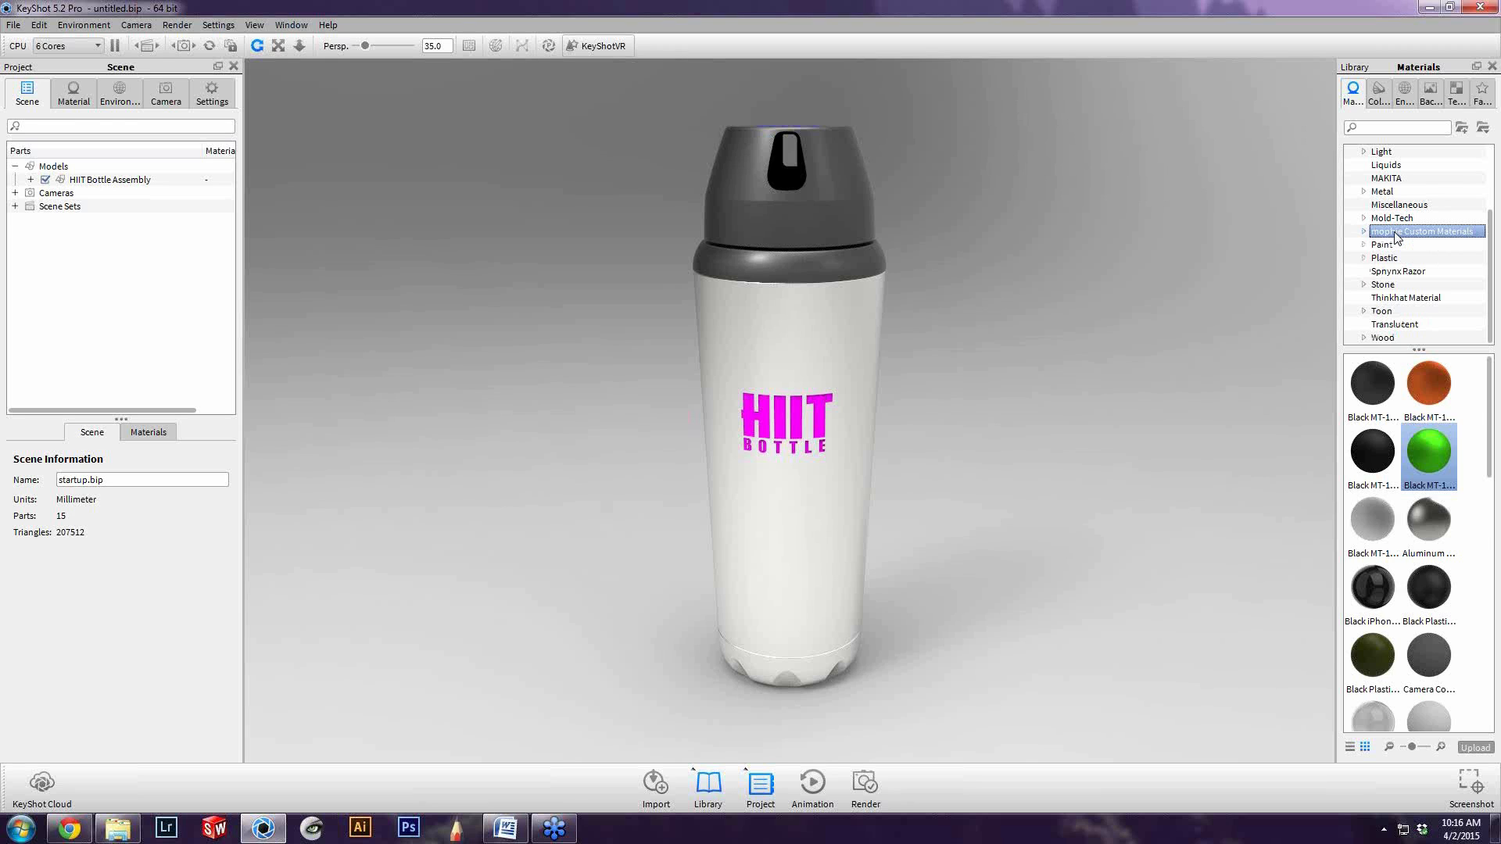
# Apply the Black iPhone material from mophie Custom Materials to the latch on the front of the bottle's lid
pyautogui.scroll(-3, 1431, 532)
pyautogui.scroll(3, 1446, 556)
pyautogui.moveTo(767, 183); pyautogui.dragTo(791, 180)
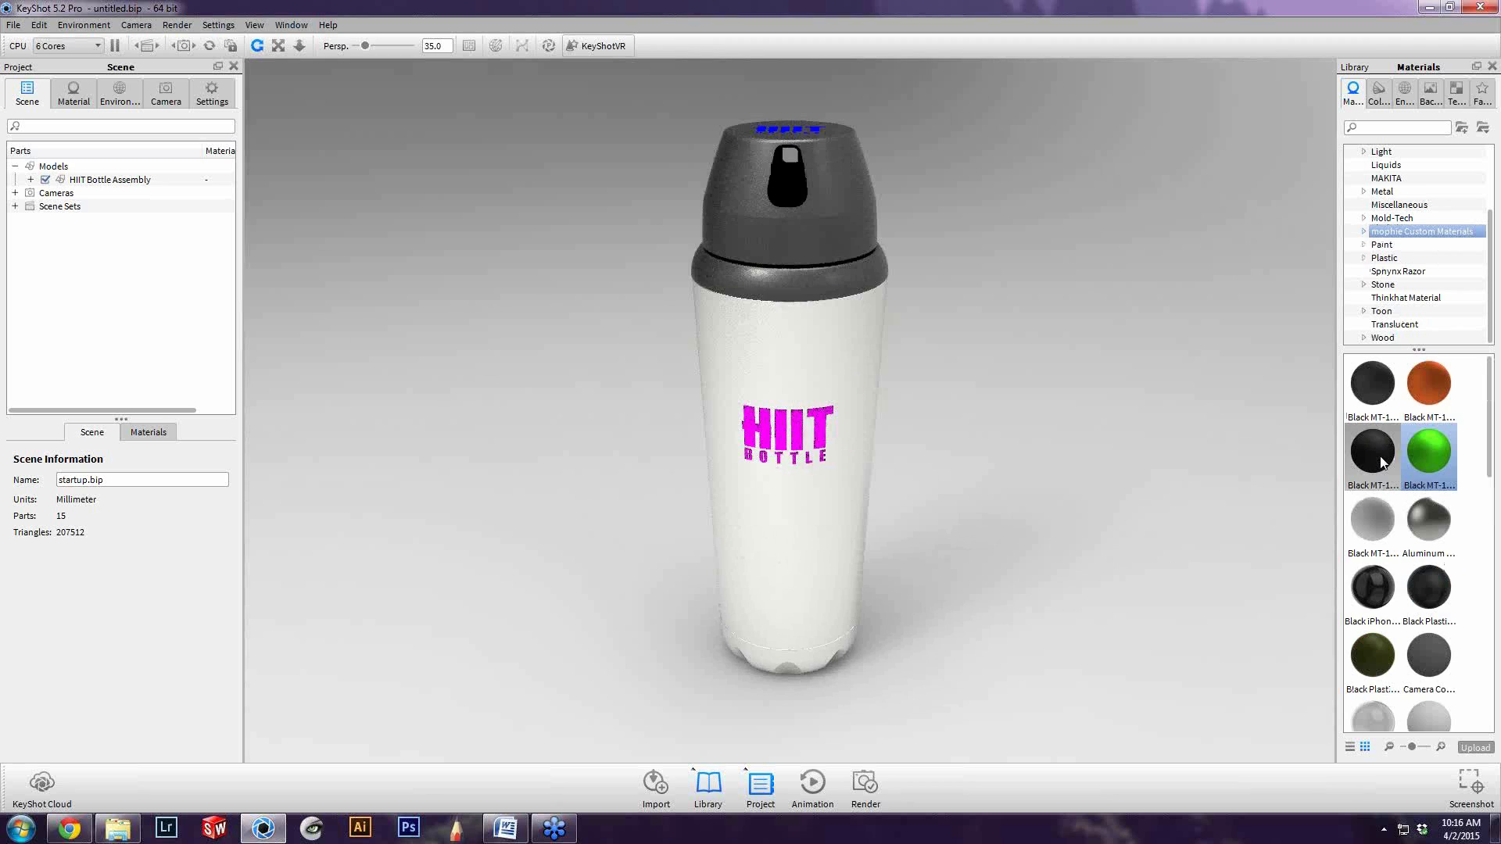
pyautogui.moveTo(1372, 588); pyautogui.dragTo(790, 196)
pyautogui.moveTo(855, 536); pyautogui.dragTo(739, 368)
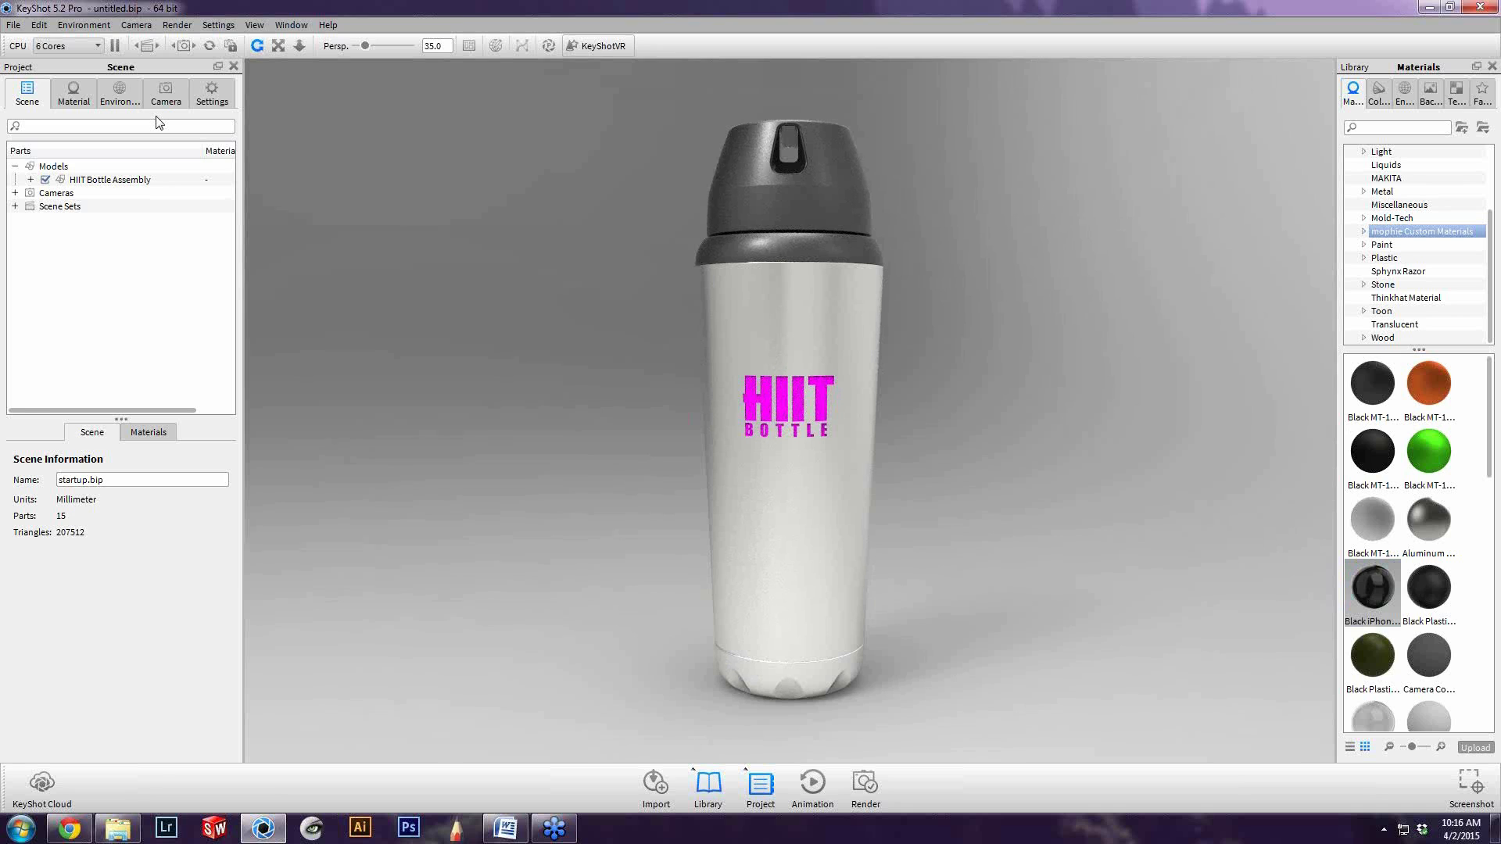
# Show the project's environment settings and resize the KeyShot window to fill about half of the desktop
pyautogui.click(165, 94)
pyautogui.click(121, 96)
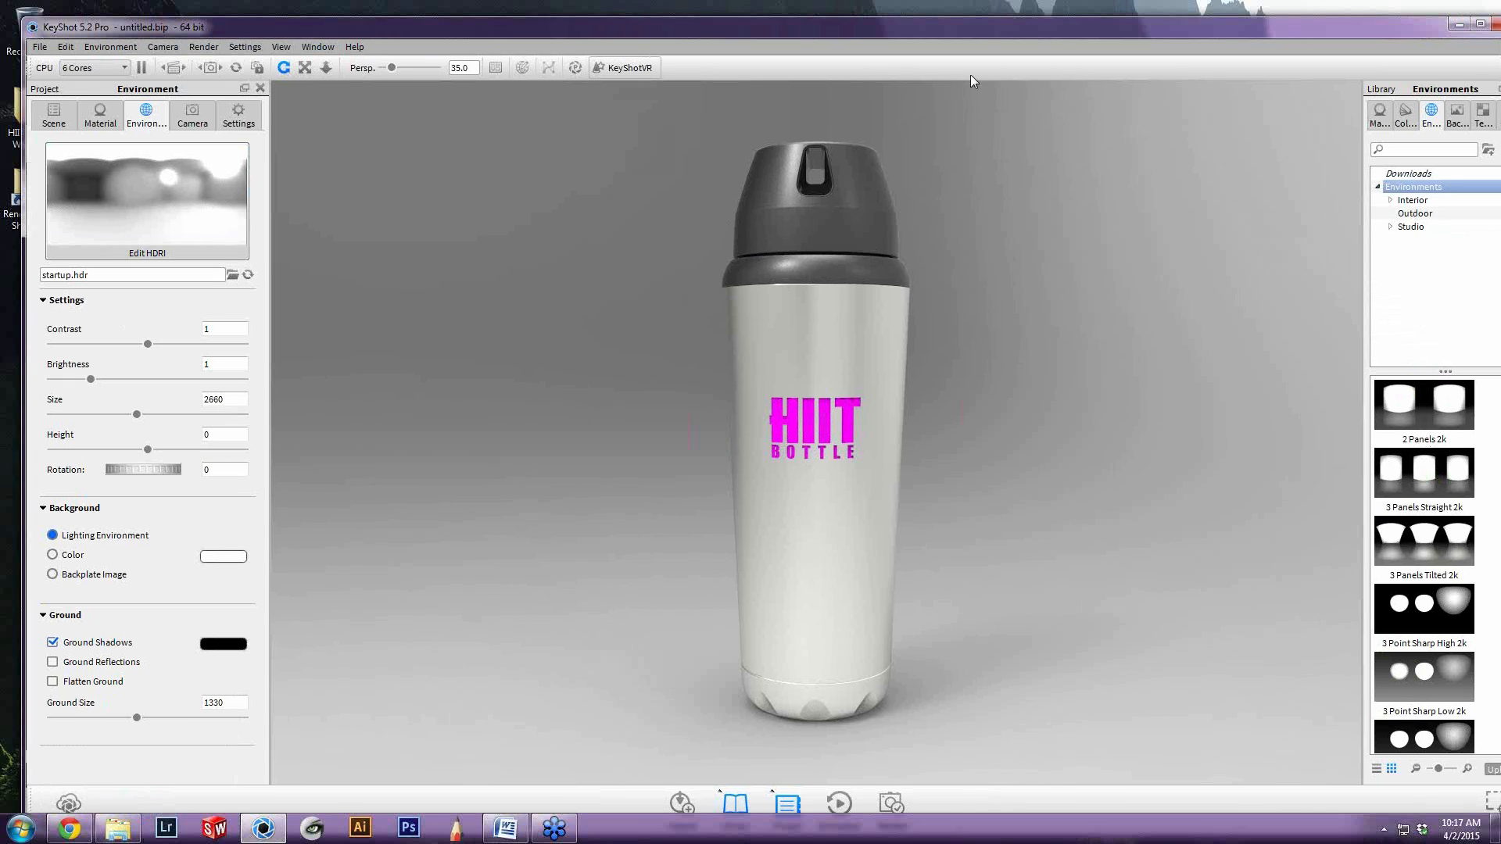
pyautogui.moveTo(841, 24); pyautogui.dragTo(684, 58)
pyautogui.moveTo(1374, 118); pyautogui.dragTo(689, 135)
pyautogui.moveTo(518, 67); pyautogui.dragTo(655, 17)
# Move the HIIT Bottle Webinar folder window clear of KeyShot and enlarge the bottle in the real-time view
pyautogui.click(1053, 180)
pyautogui.click(1056, 197)
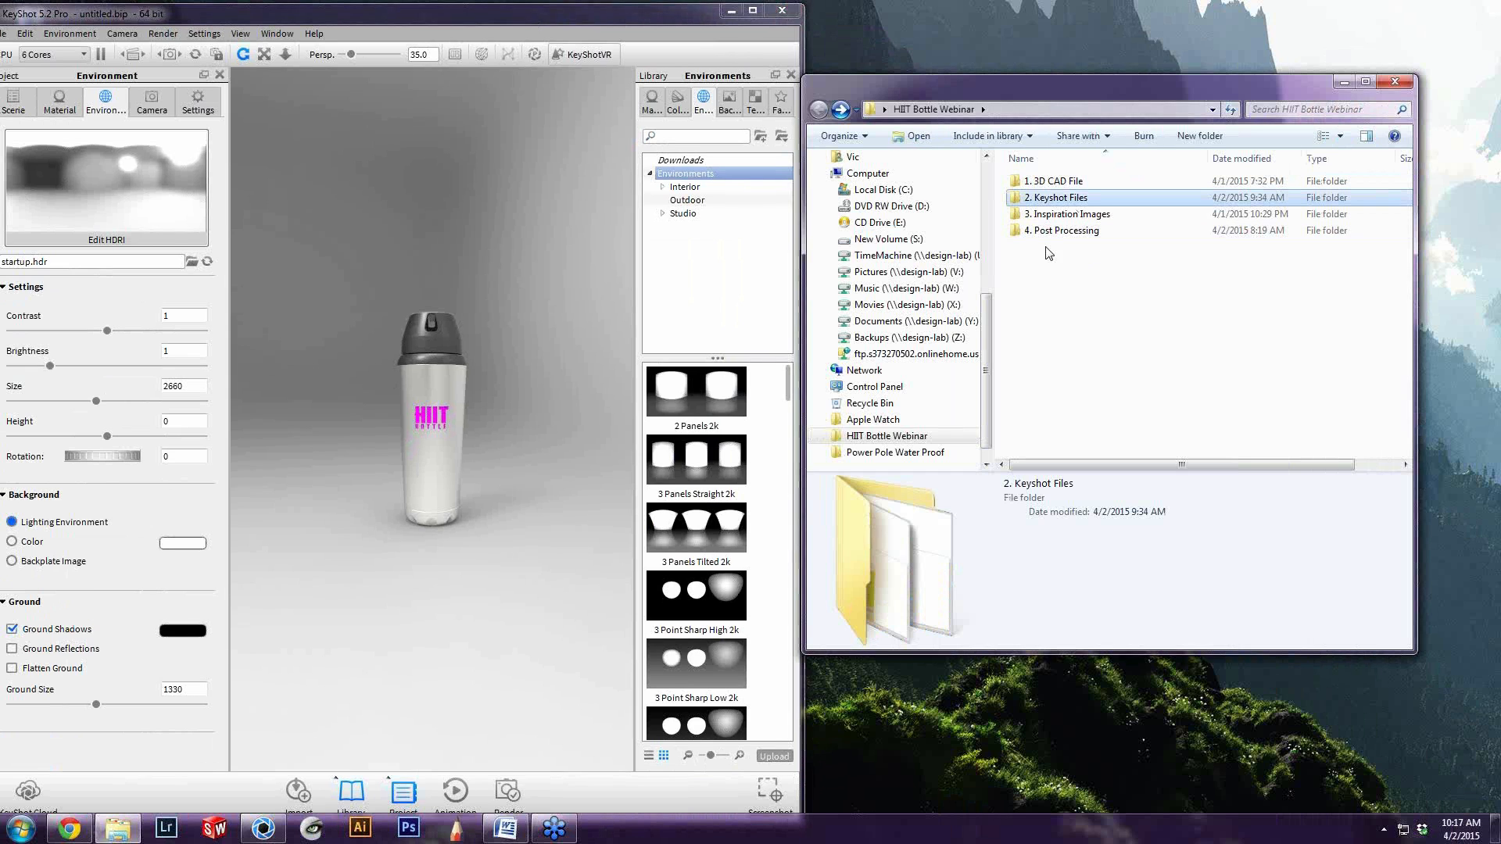
pyautogui.moveTo(990, 92); pyautogui.dragTo(1057, 109)
pyautogui.click(410, 395)
pyautogui.scroll(5, 469, 445)
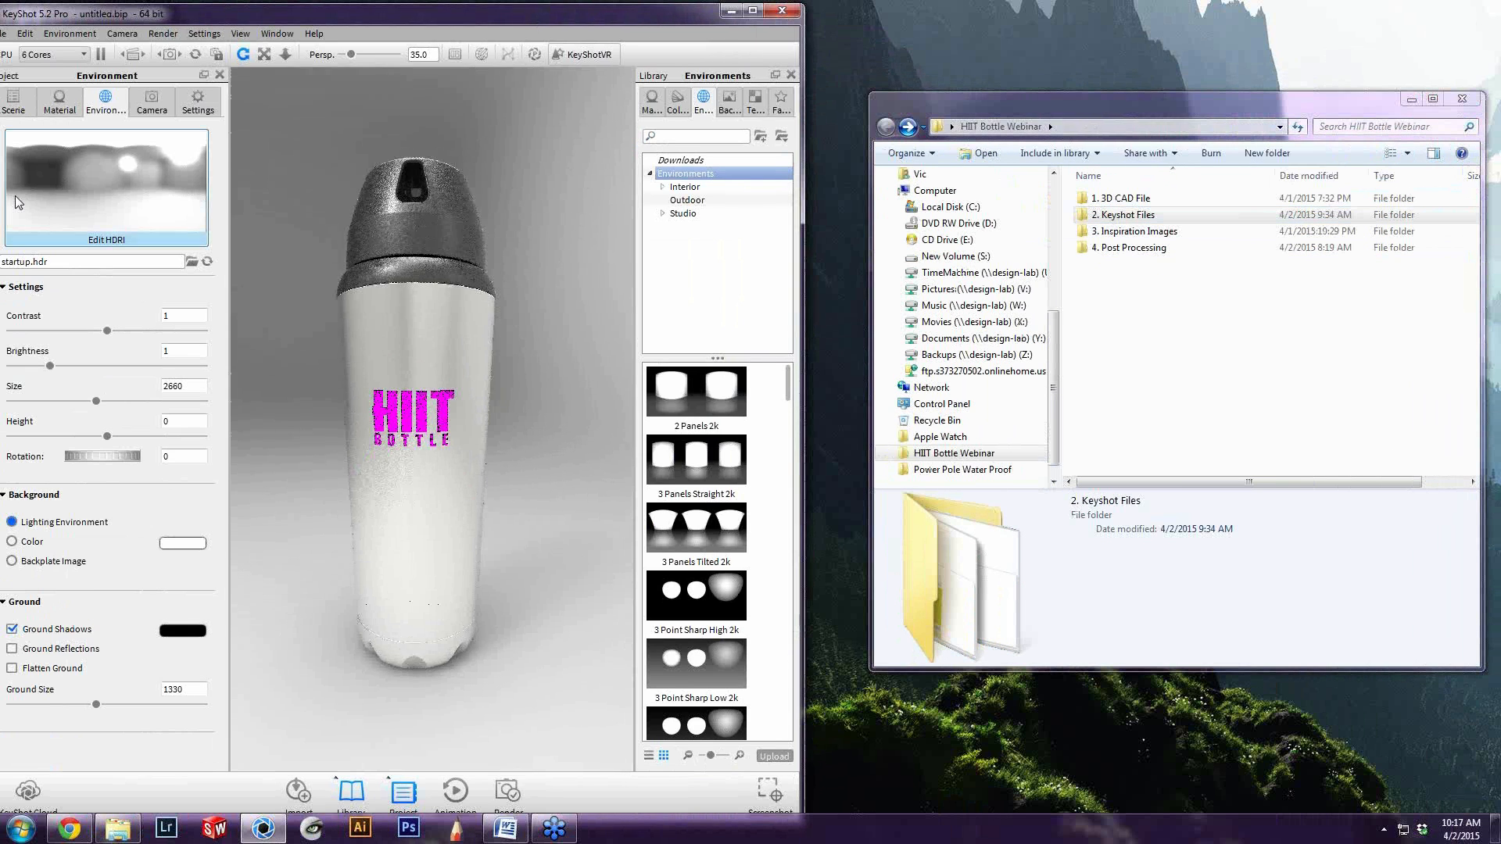
pyautogui.scroll(-1, 448, 420)
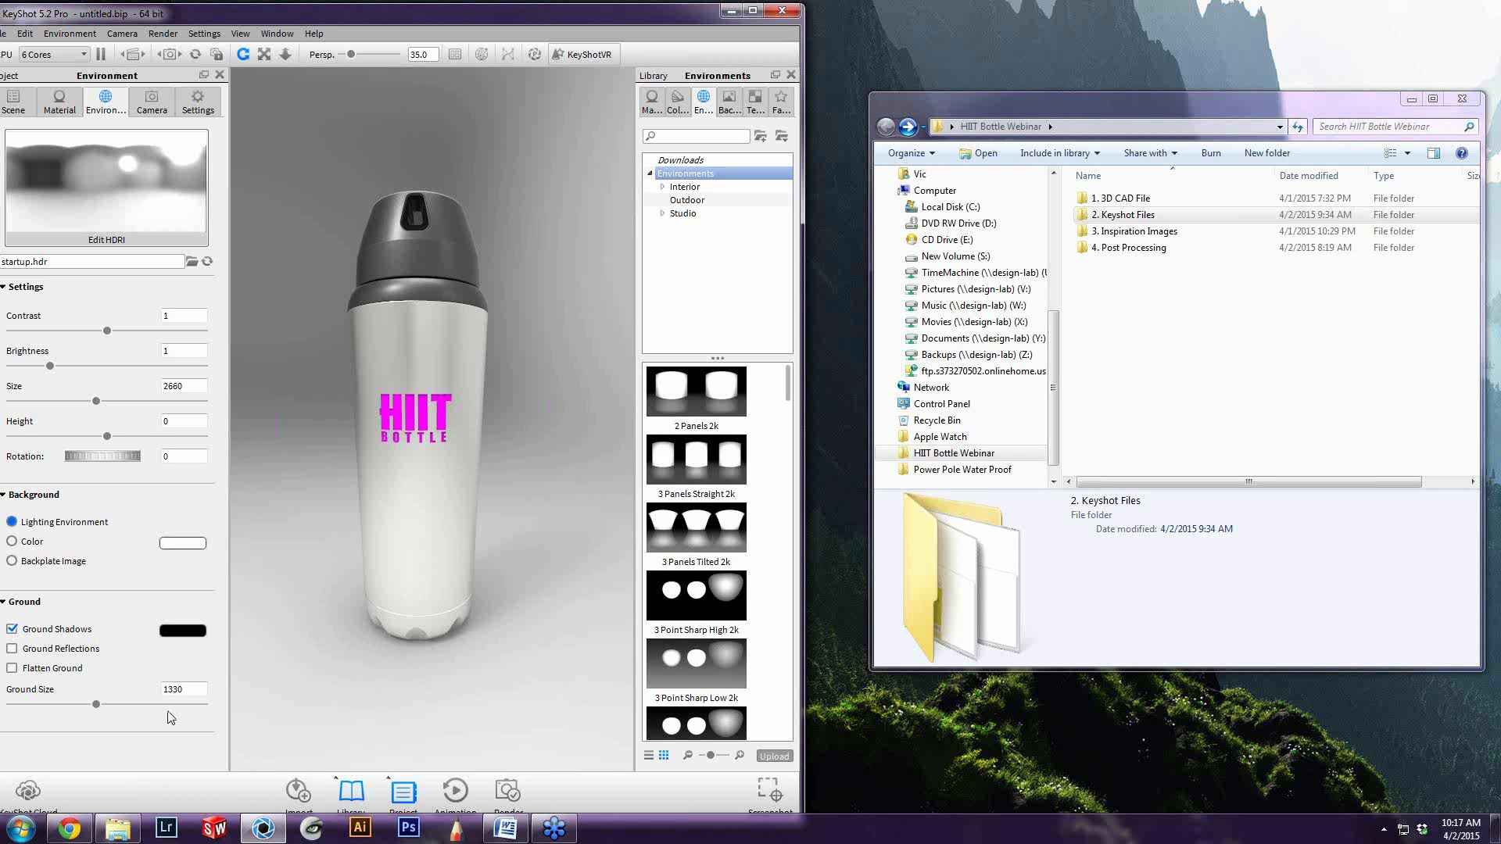
# Switch to Chrome, examine the personalized stainless steel water bottles in the "stainless steel water bottle" image search, and put the browser away
pyautogui.click(83, 835)
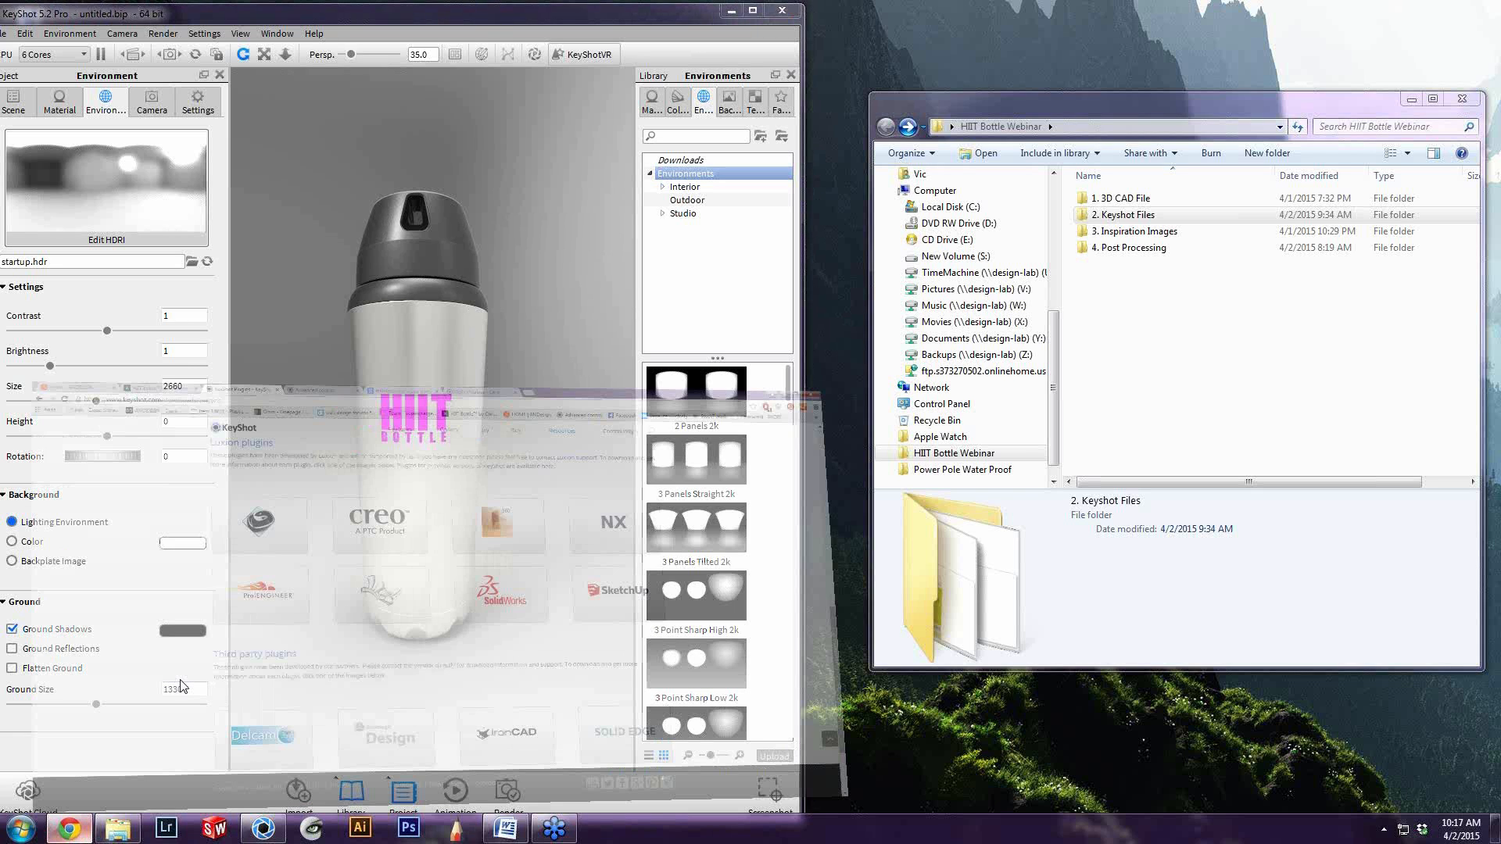
pyautogui.click(672, 9)
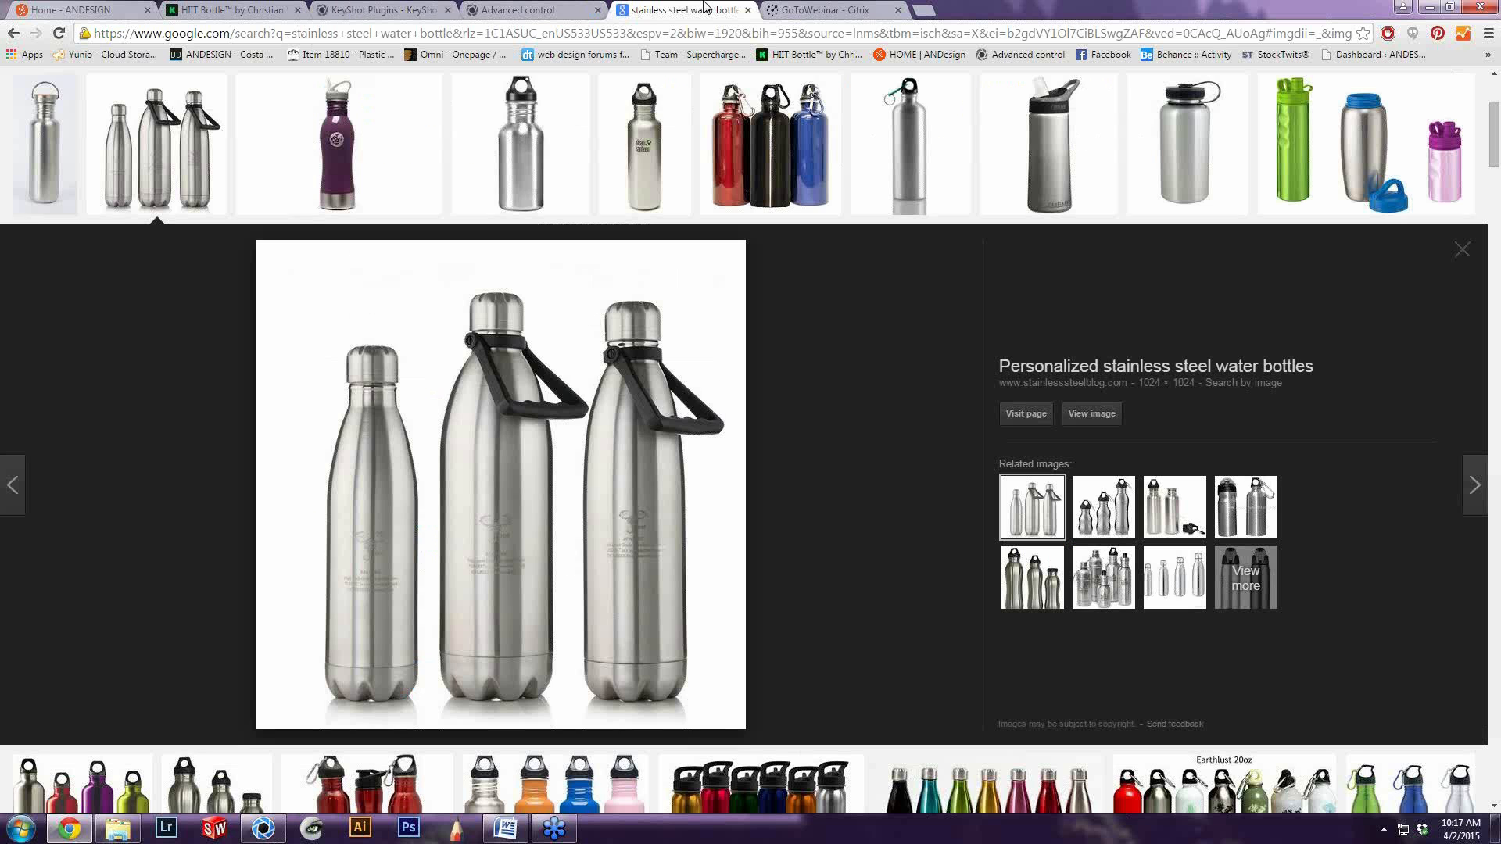
pyautogui.scroll(4, 181, 120)
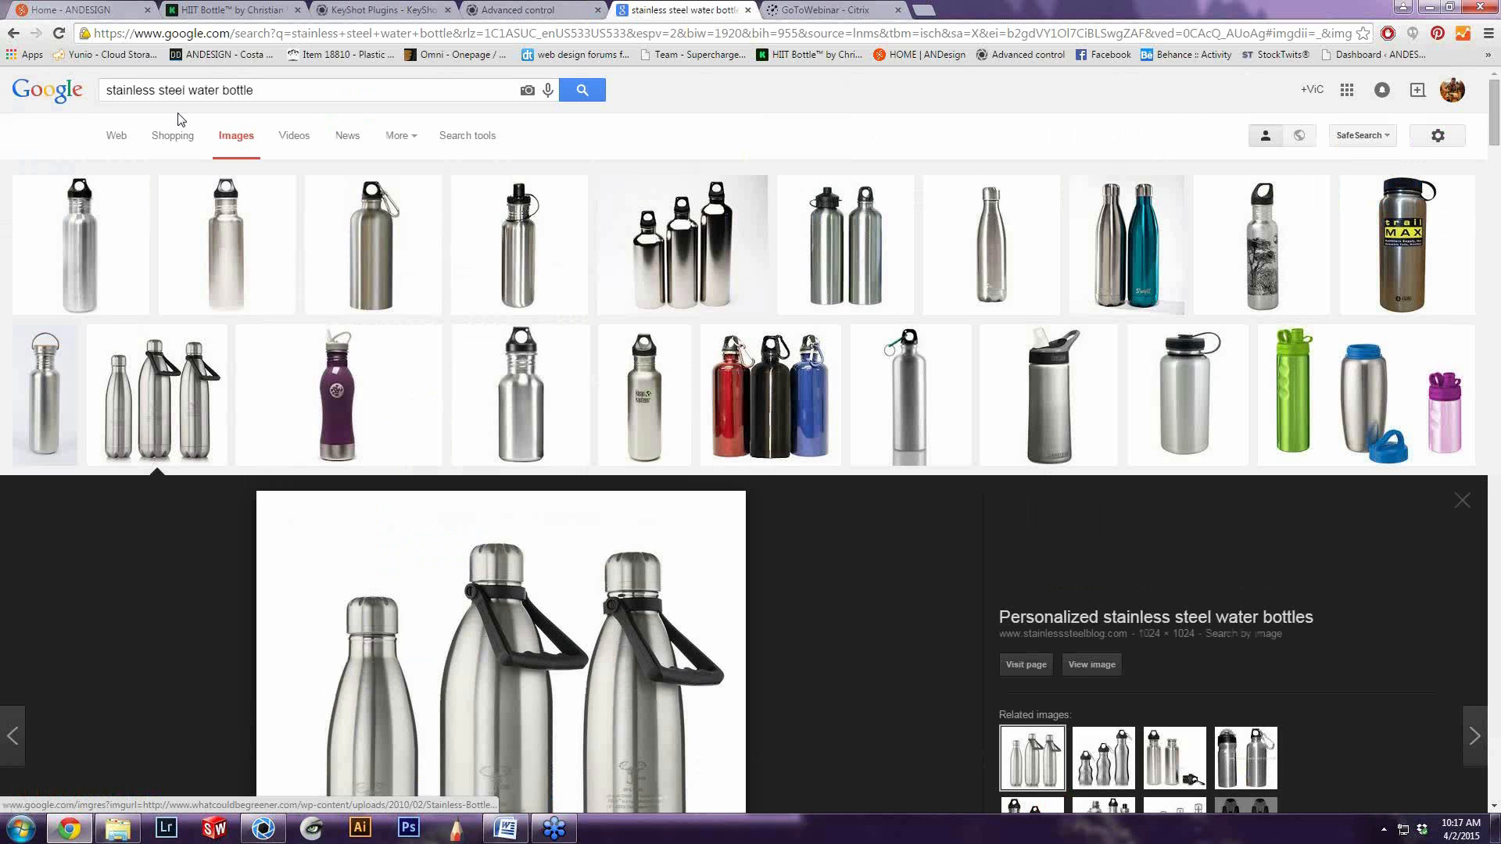
pyautogui.moveTo(270, 91); pyautogui.dragTo(3, 55)
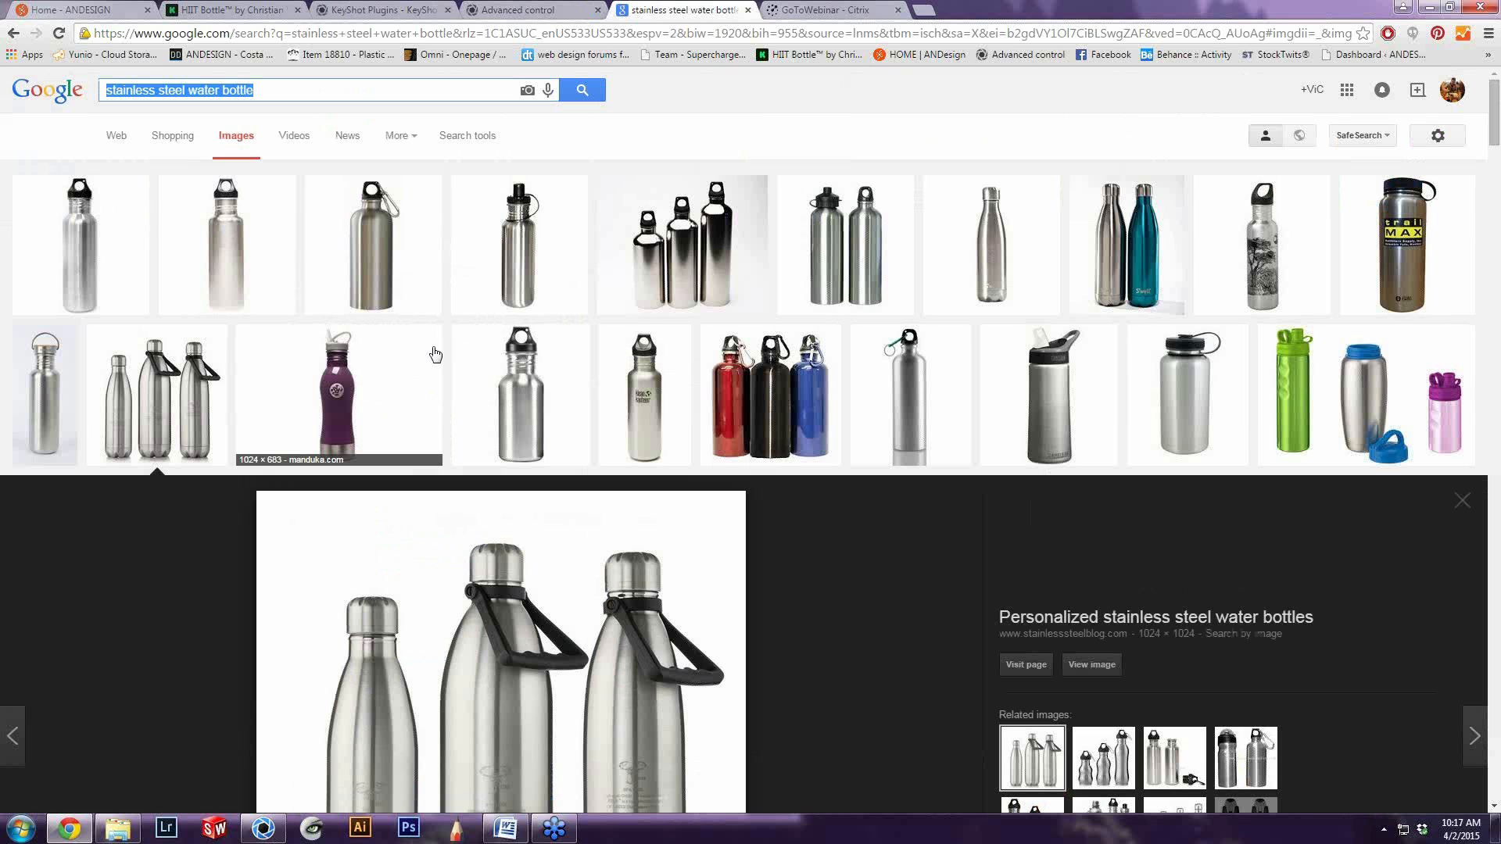
pyautogui.scroll(-1, 436, 355)
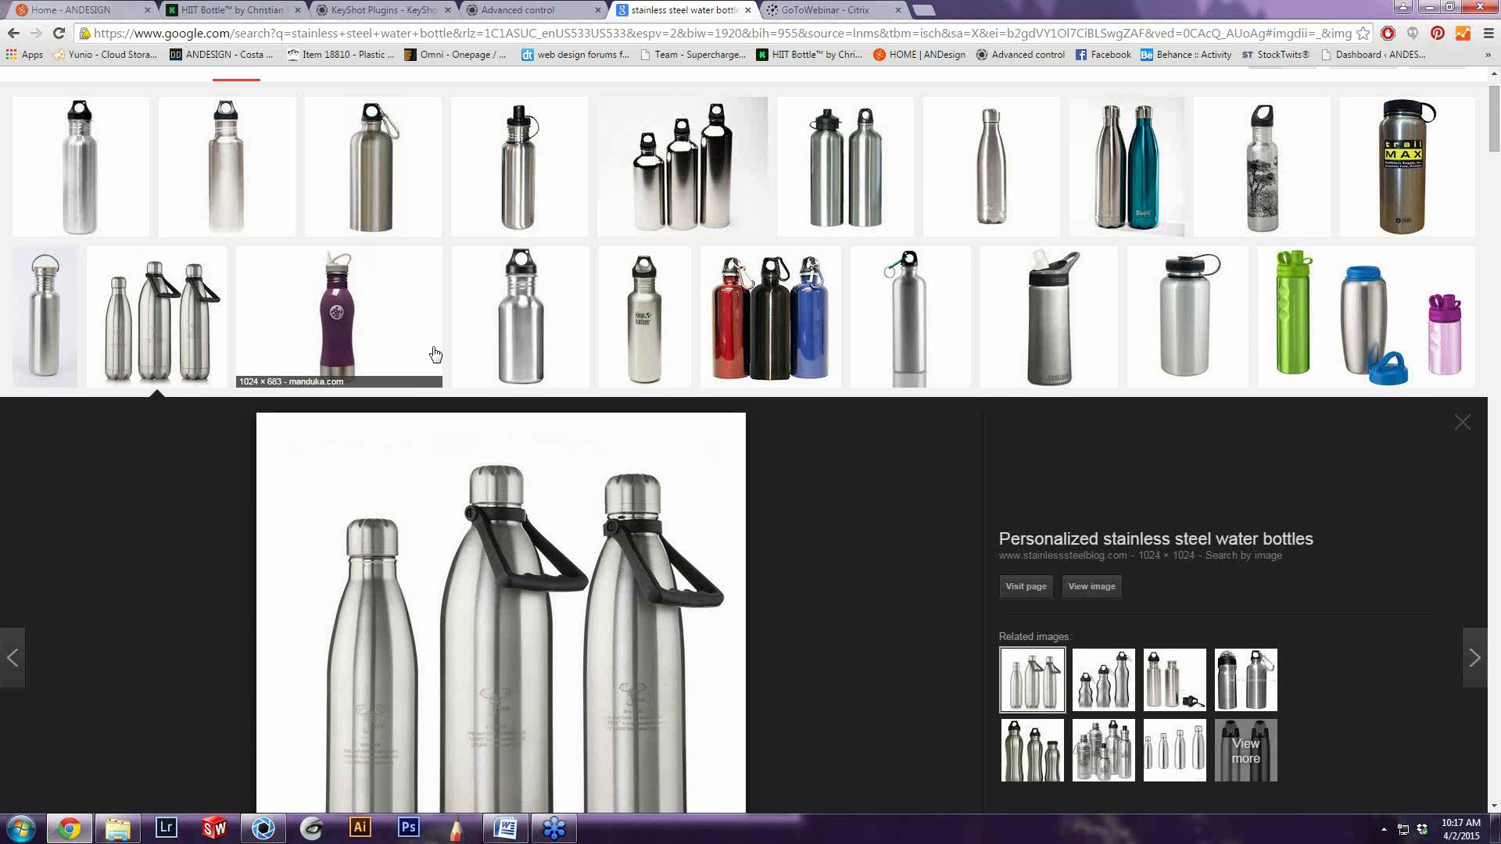
pyautogui.scroll(1, 436, 355)
pyautogui.scroll(-2, 612, 487)
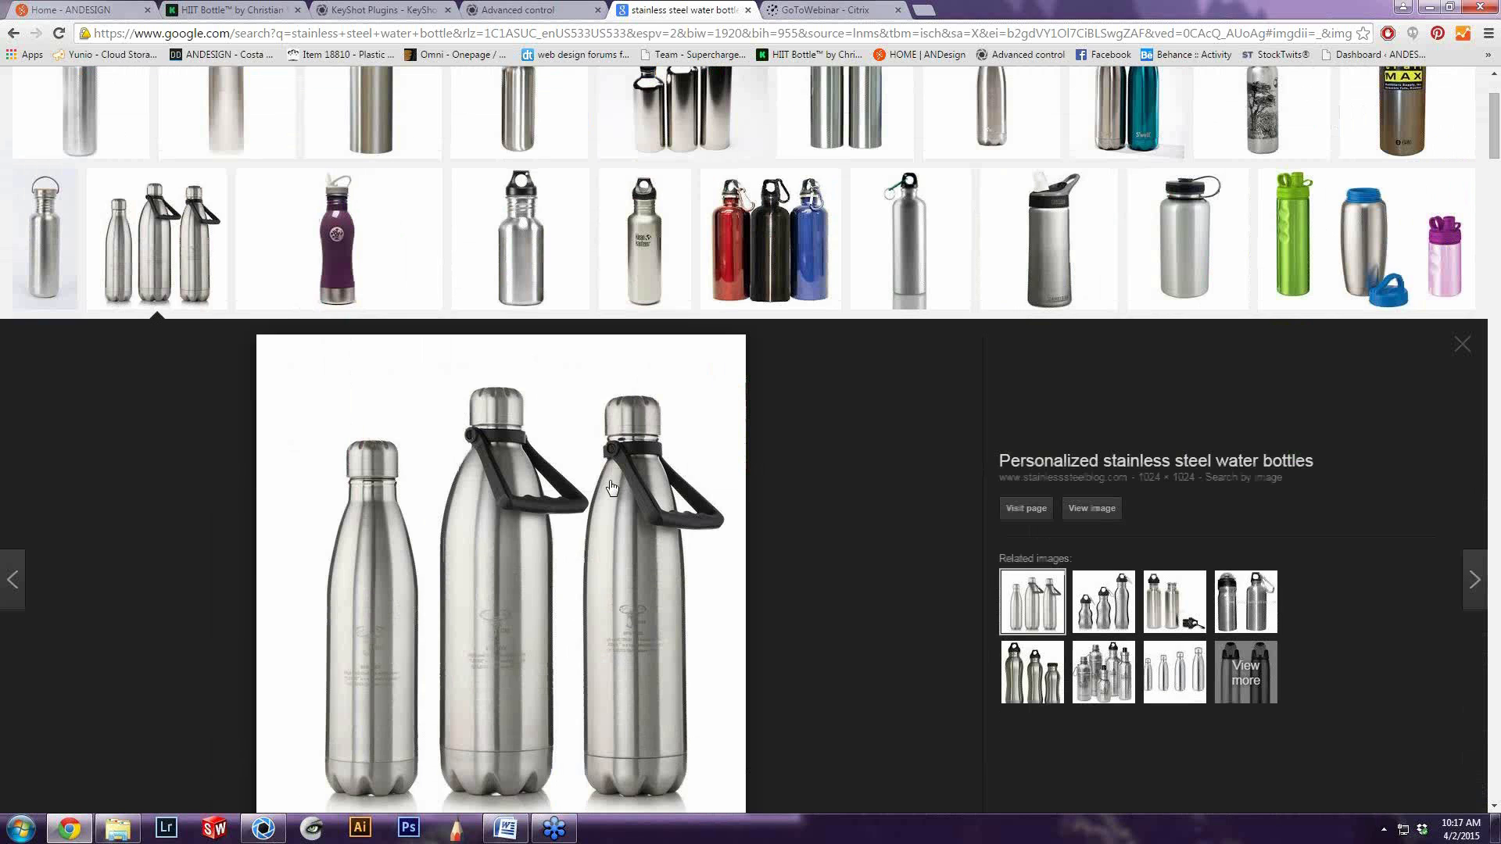
pyautogui.scroll(-3, 611, 486)
pyautogui.scroll(3, 612, 486)
pyautogui.scroll(-1, 865, 440)
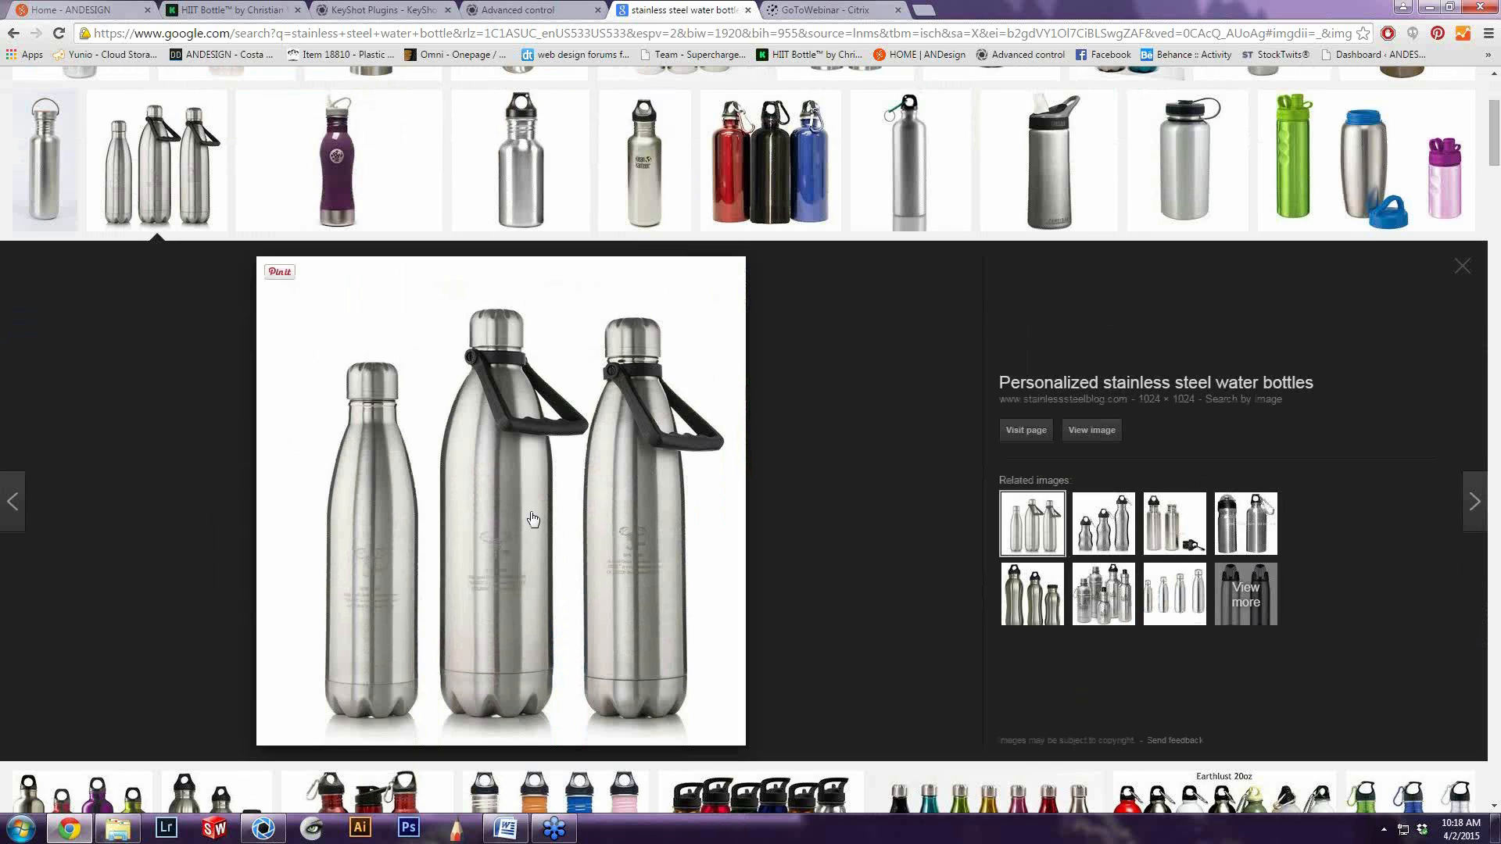
pyautogui.click(50, 835)
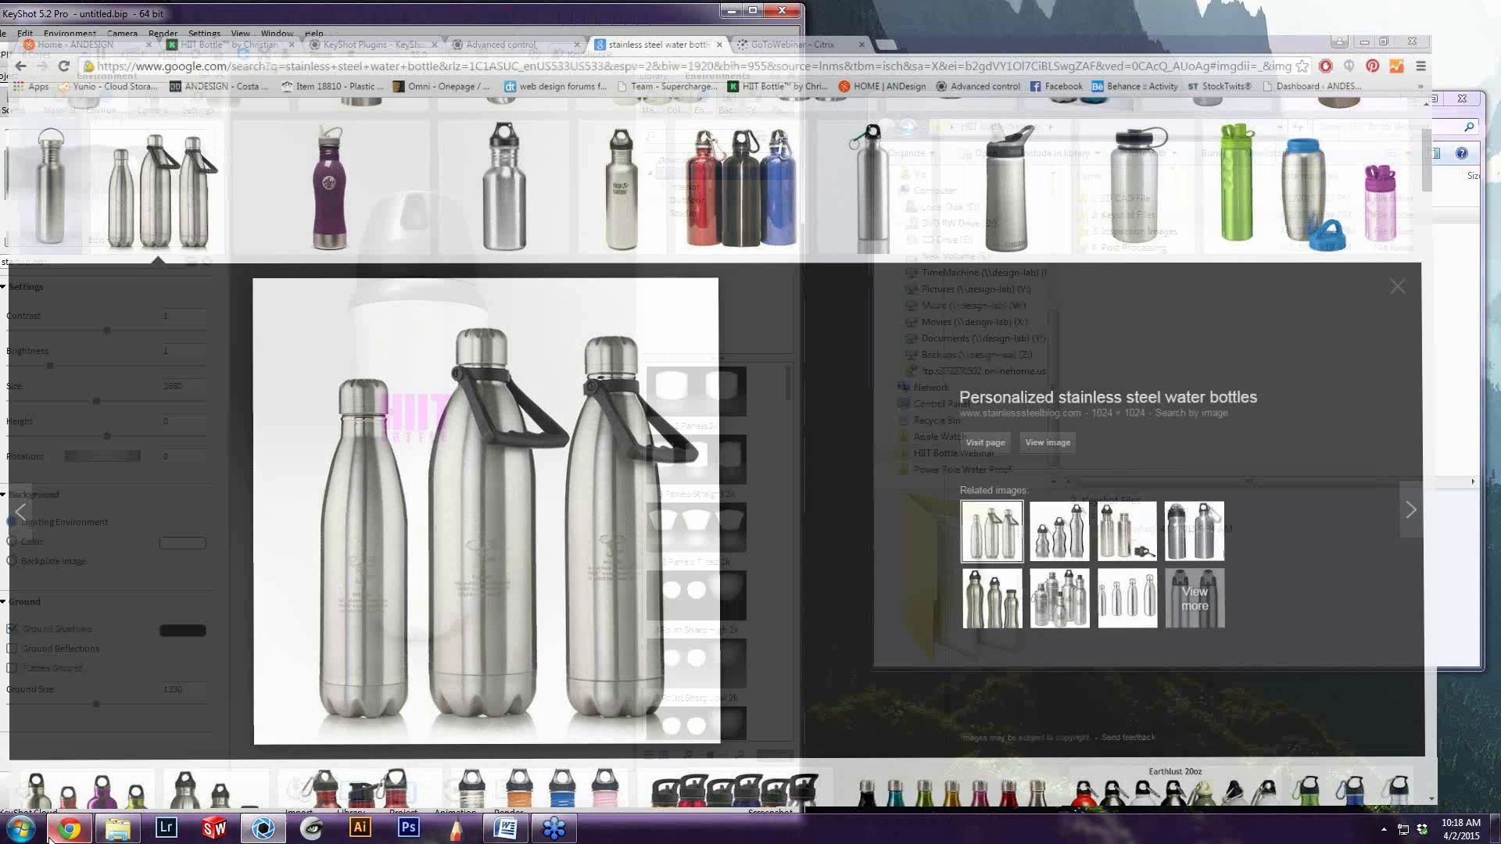
# Open the Personalized stainless steel water bottles (16) image from the 3. Inspiration Images folder and close the folder window
pyautogui.click(1131, 248)
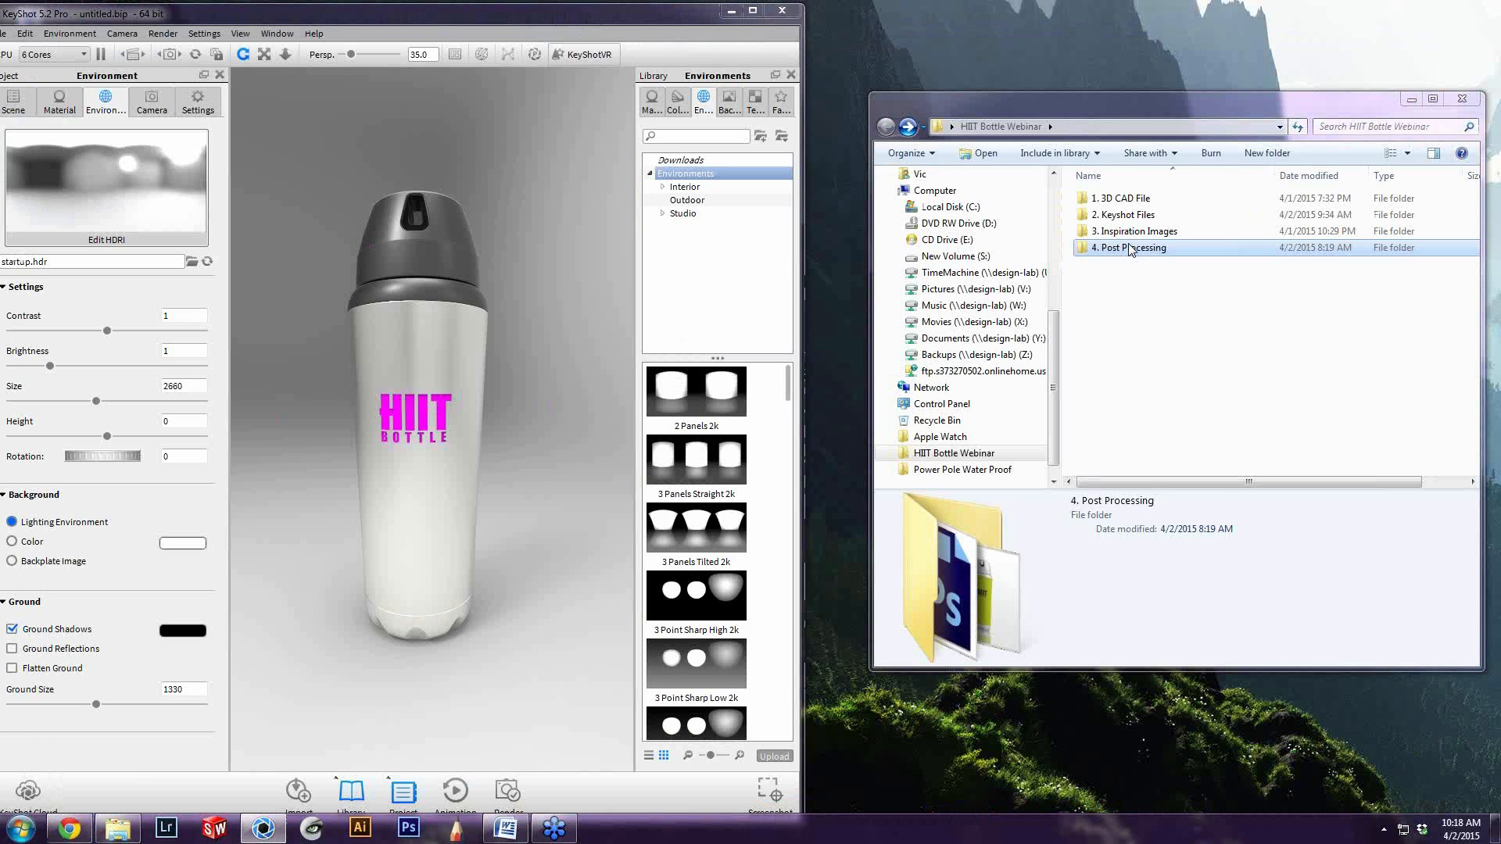
pyautogui.doubleClick(1134, 231)
pyautogui.click(1337, 418)
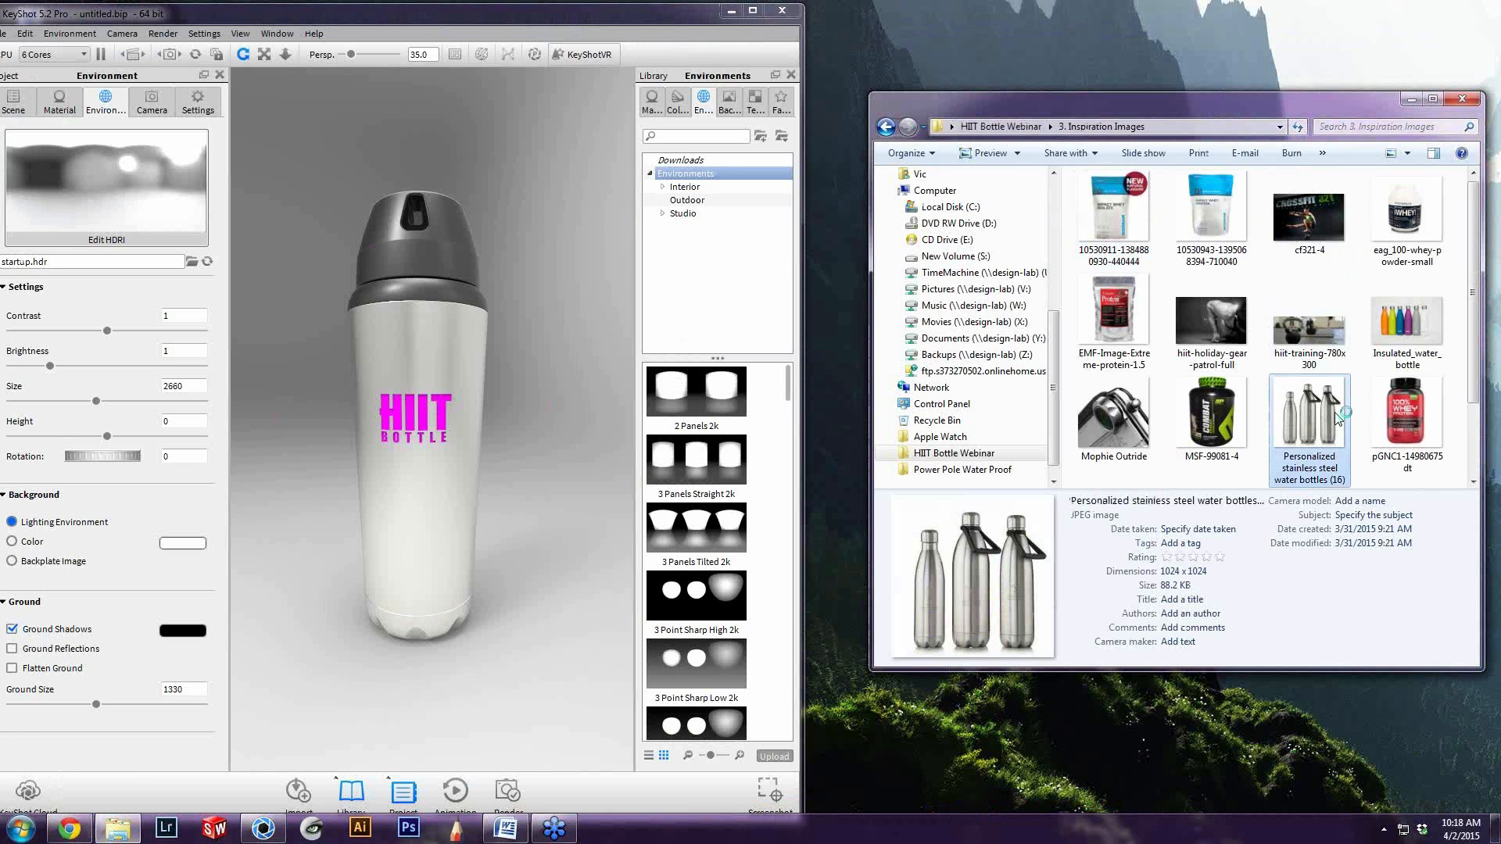
pyautogui.click(1017, 112)
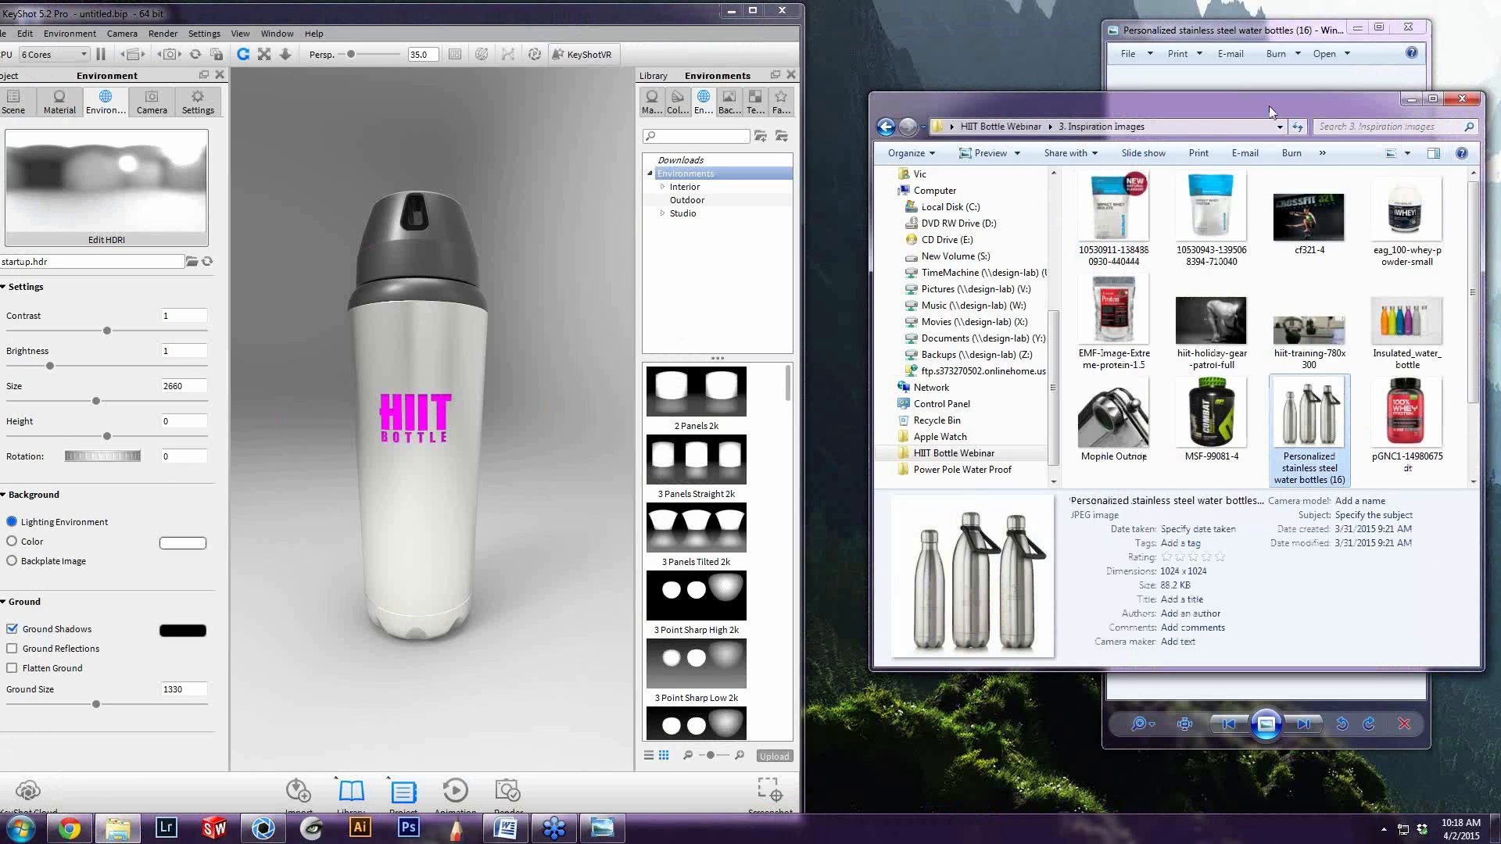
pyautogui.click(1453, 102)
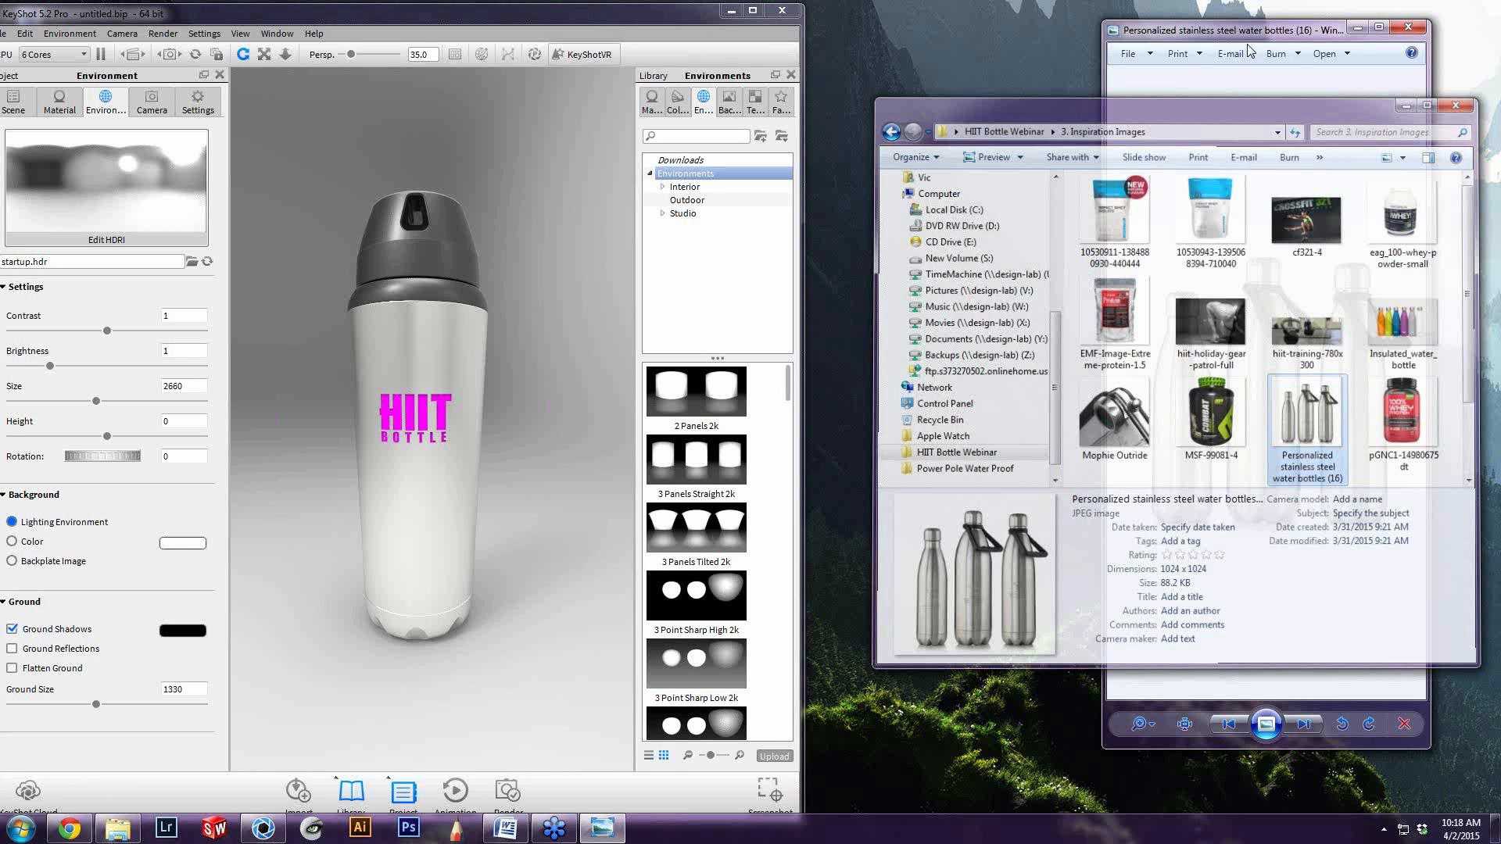
# Arrange the enlarged Photo Viewer window and the KeyShot window side by side, magnifying the middle reference bottle
pyautogui.moveTo(1248, 31); pyautogui.dragTo(1150, 14)
pyautogui.moveTo(1333, 731); pyautogui.dragTo(1482, 805)
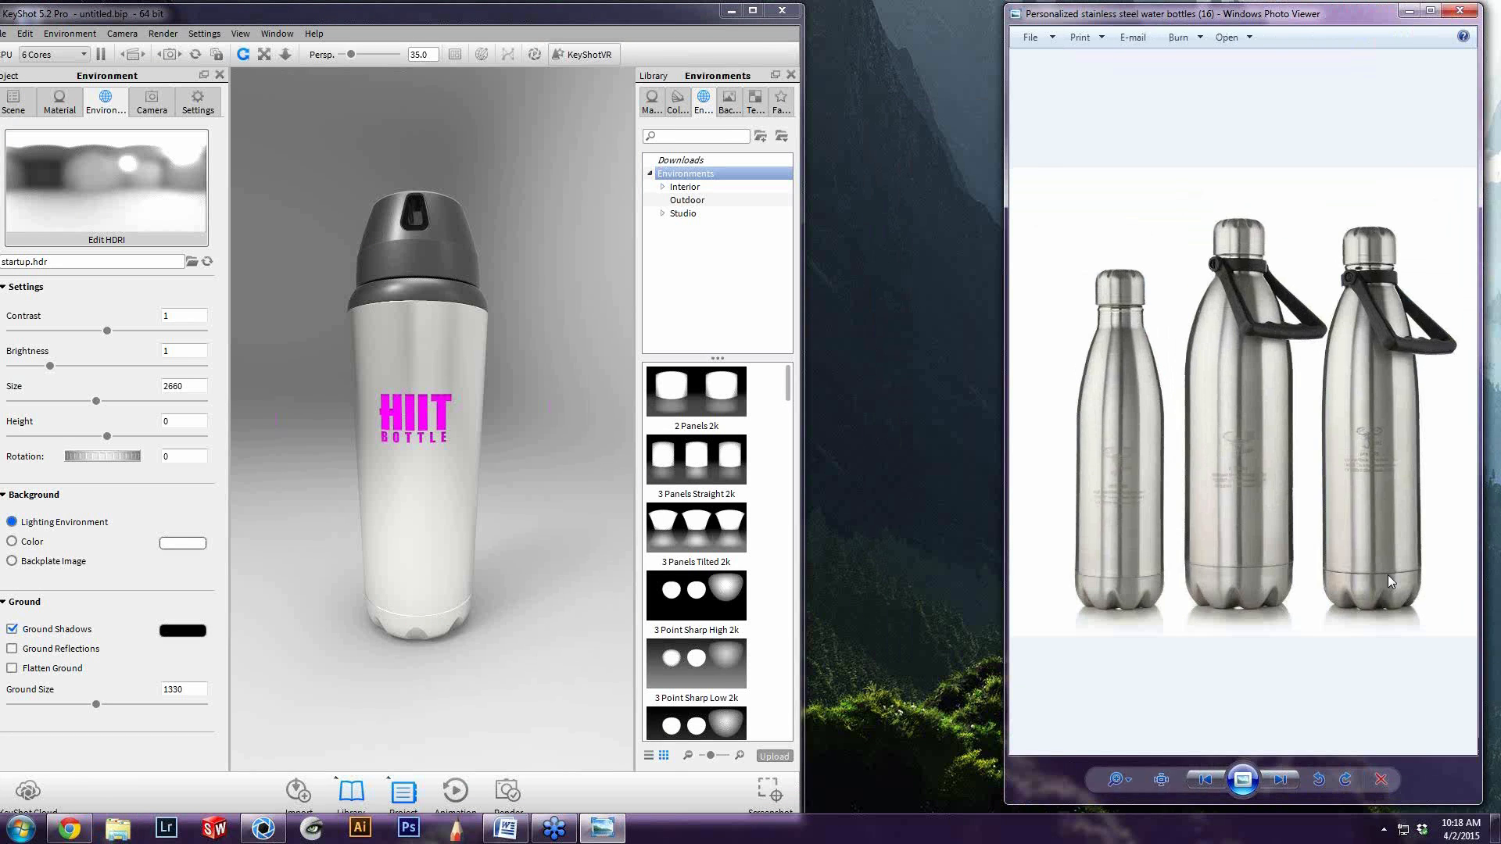
pyautogui.scroll(1, 1246, 435)
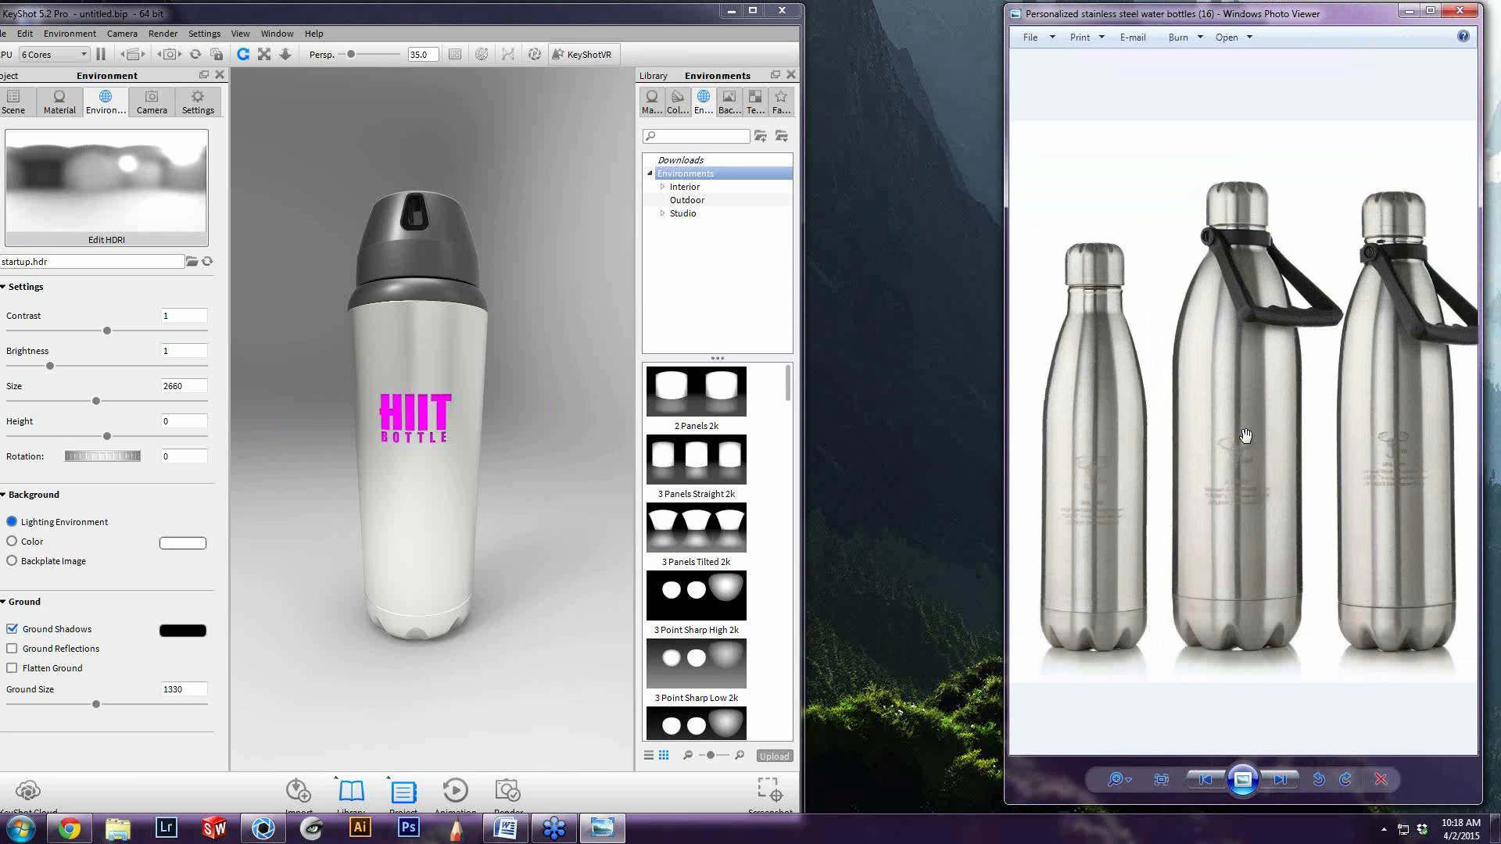
pyautogui.scroll(1, 1246, 435)
pyautogui.click(447, 22)
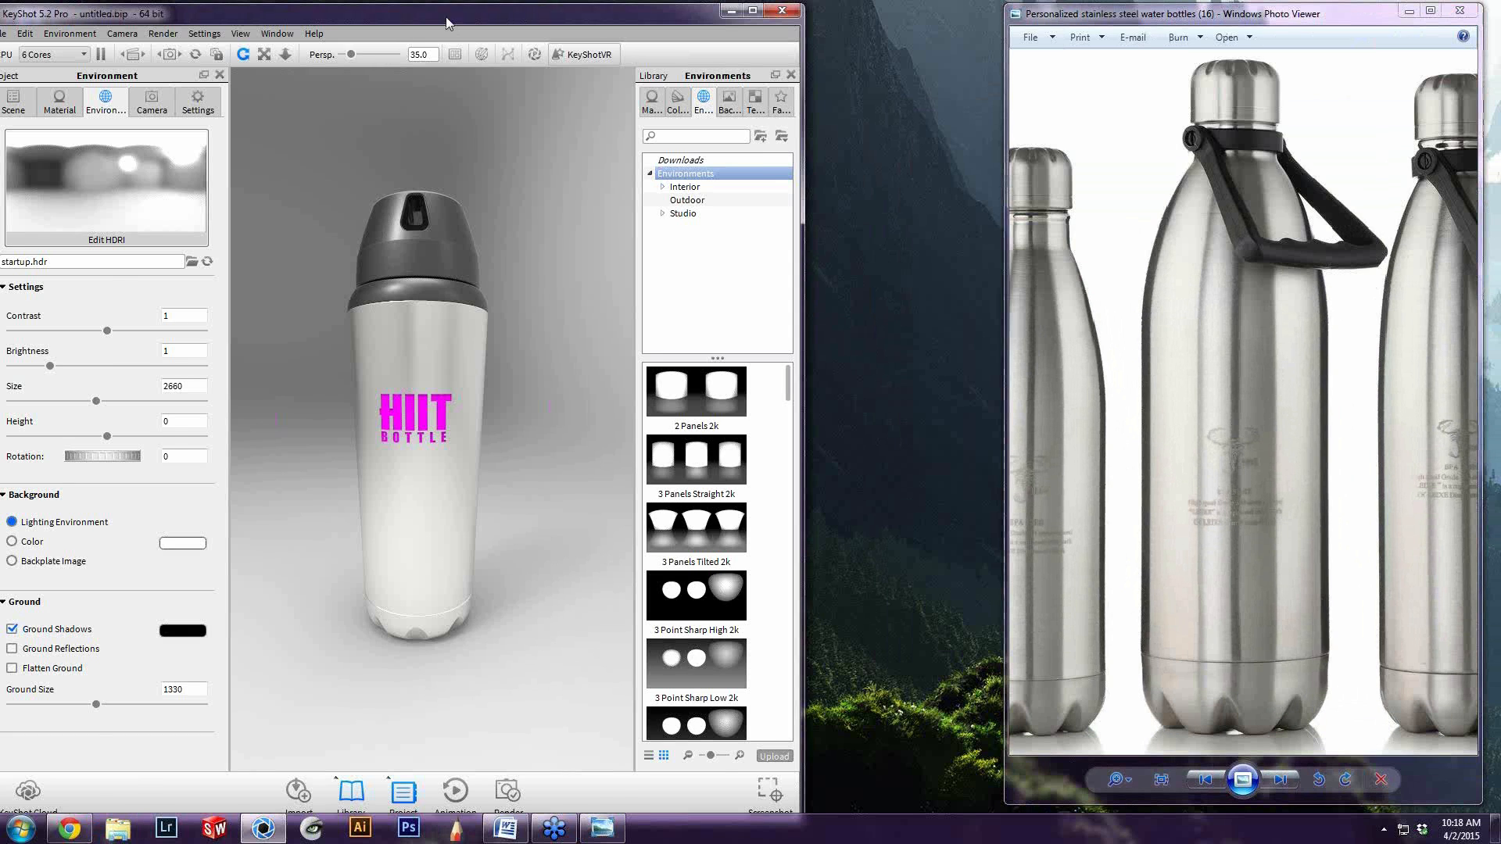
pyautogui.moveTo(446, 22); pyautogui.dragTo(552, 22)
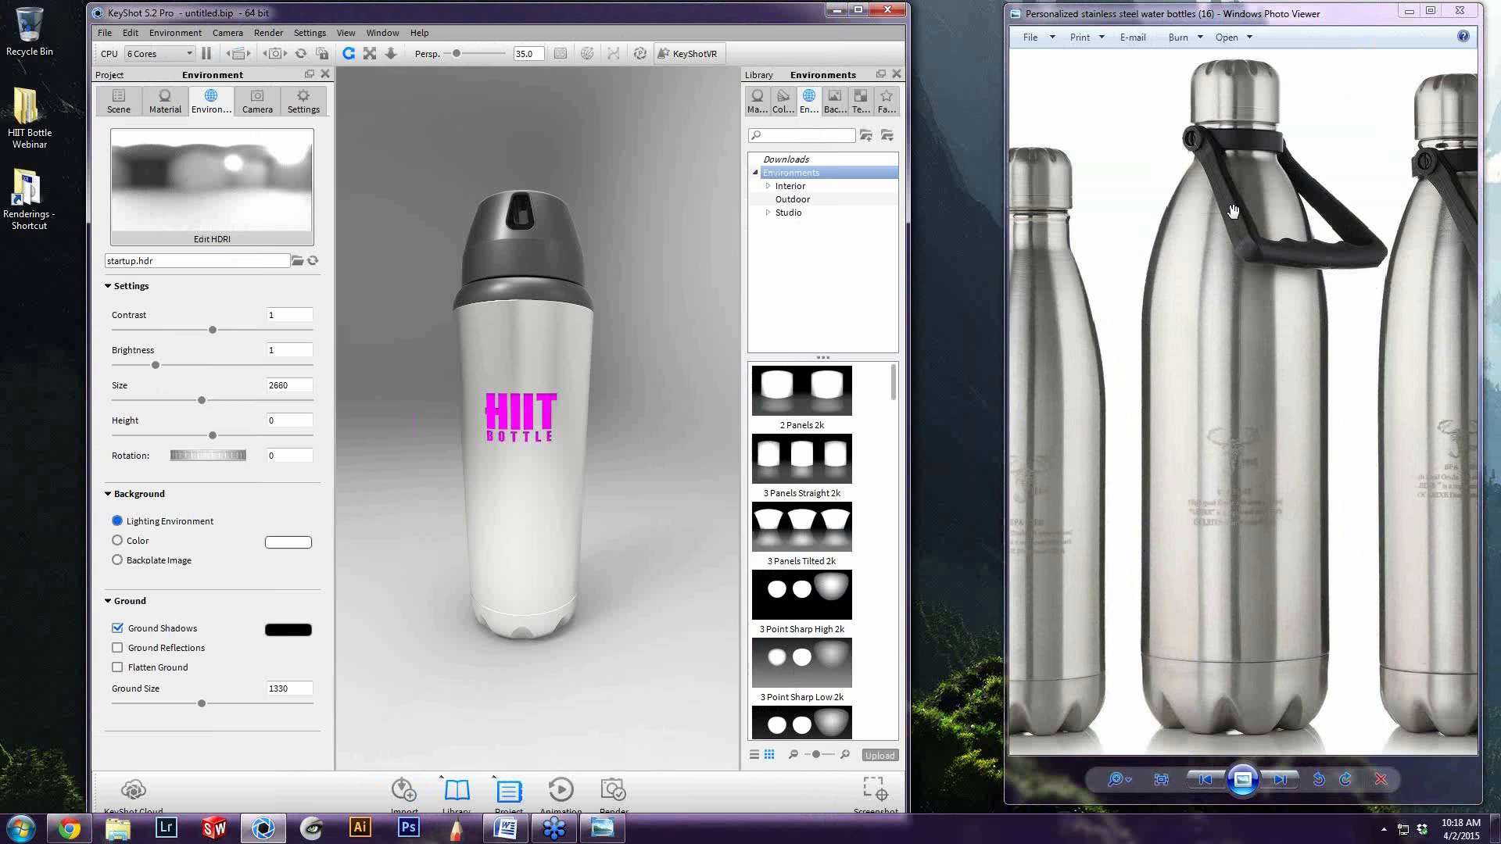
# Examine the reflections and brushed steel finish on the middle bottle in the reference photo
pyautogui.click(1247, 374)
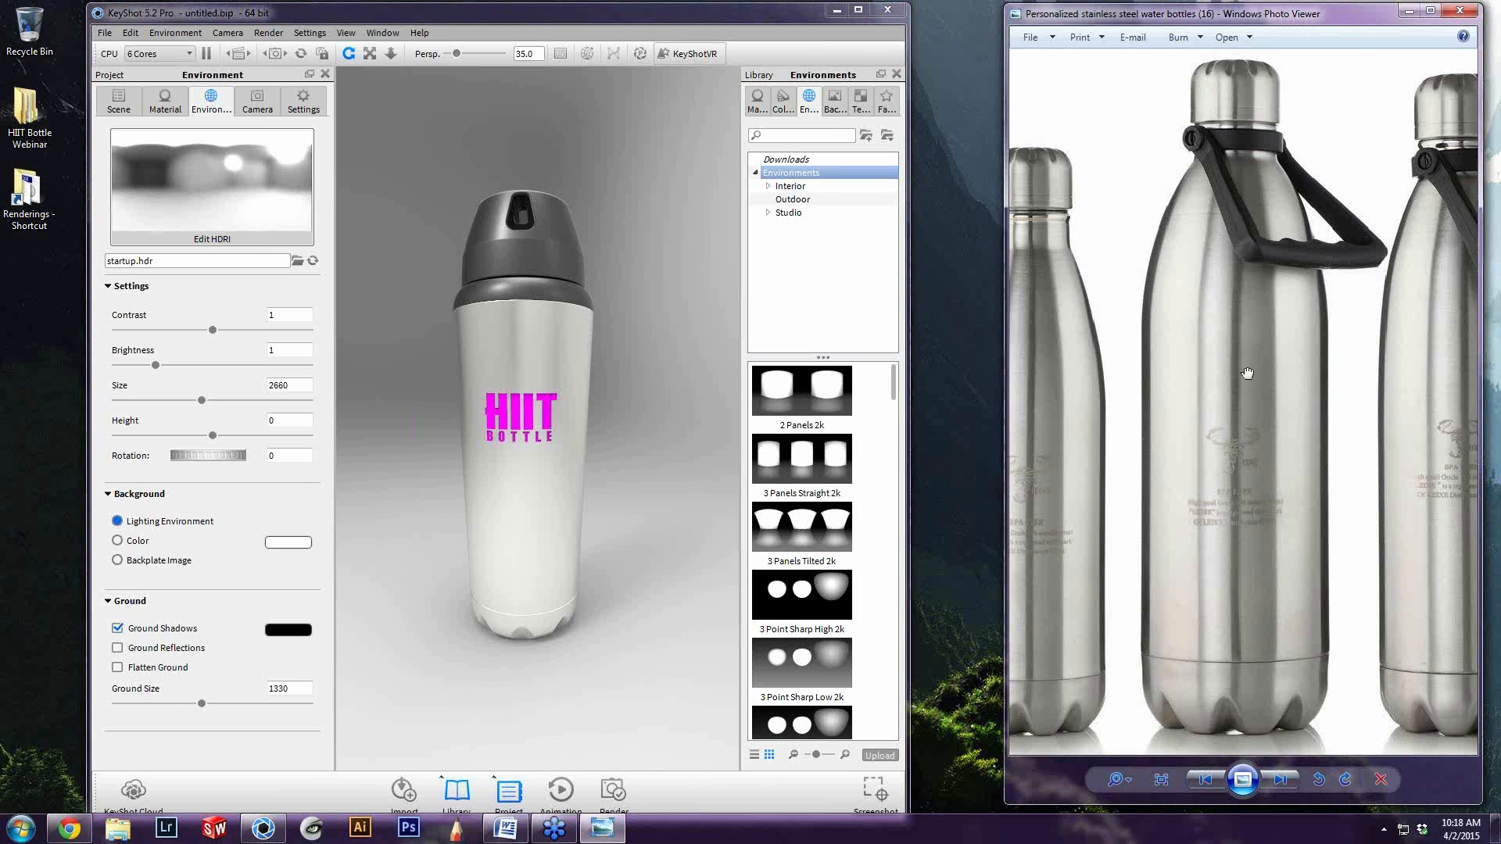
pyautogui.scroll(-4, 1262, 438)
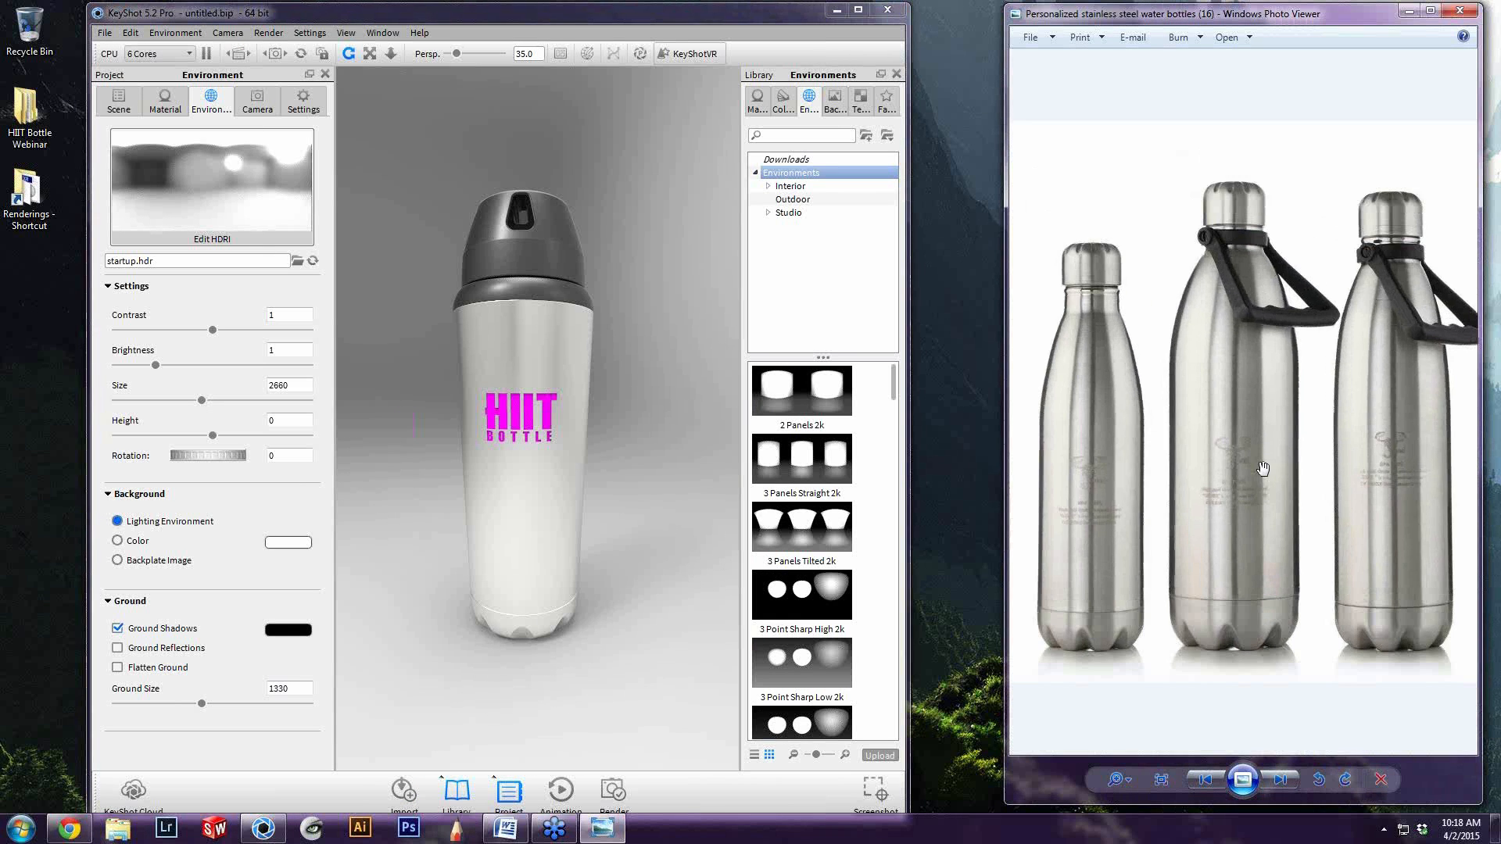
pyautogui.scroll(2, 1263, 467)
pyautogui.moveTo(1259, 547); pyautogui.dragTo(1288, 538)
pyautogui.scroll(1, 1288, 538)
pyautogui.scroll(-1, 1253, 545)
pyautogui.moveTo(1247, 548); pyautogui.dragTo(1266, 536)
# Switch to KeyShot and light the bottle scene with the 3 Panels Straight 2k environment from the library
pyautogui.click(344, 292)
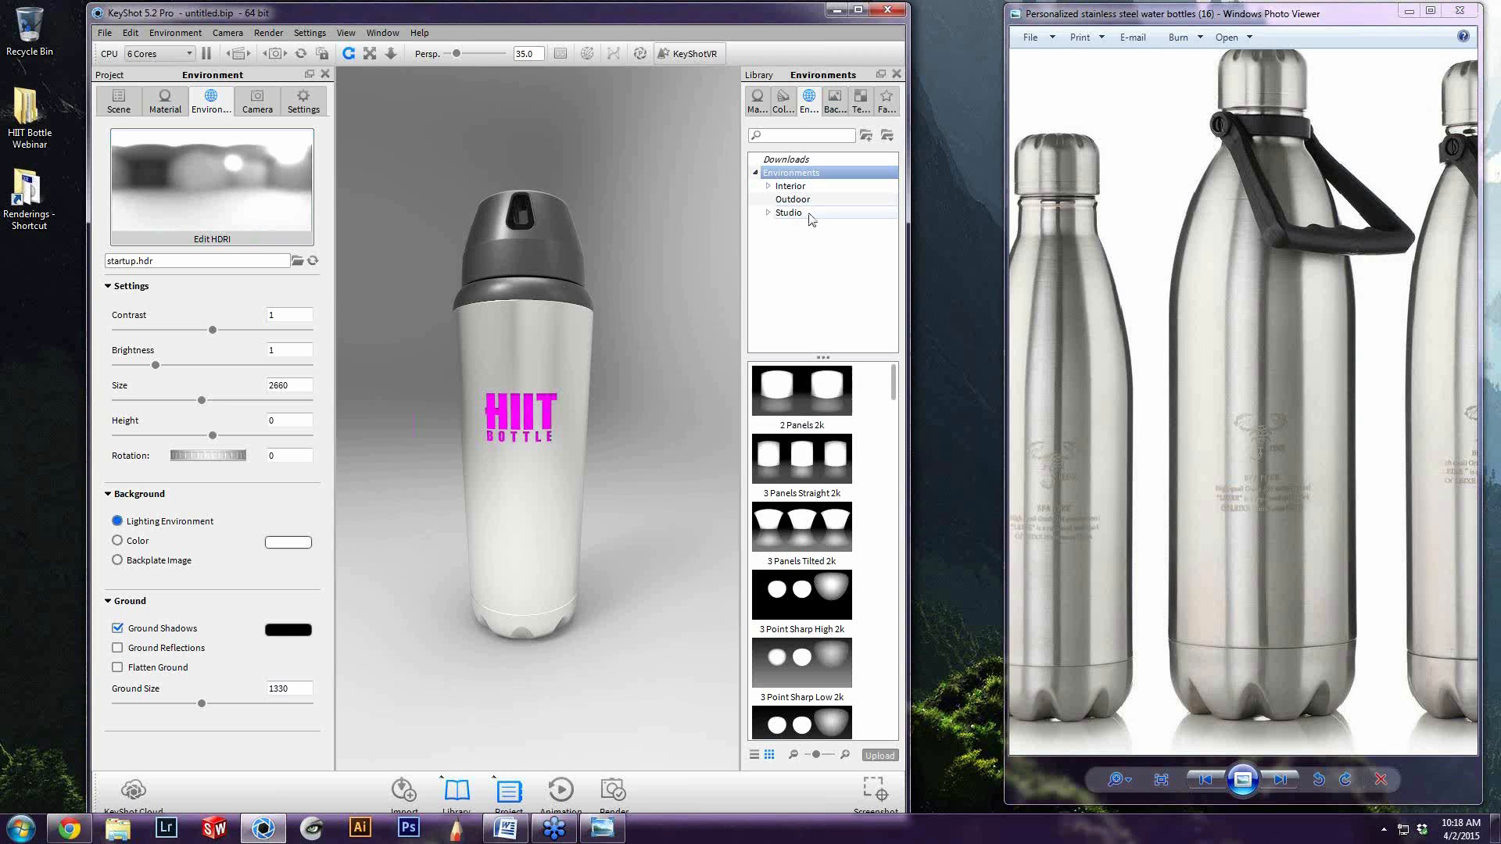
pyautogui.click(806, 307)
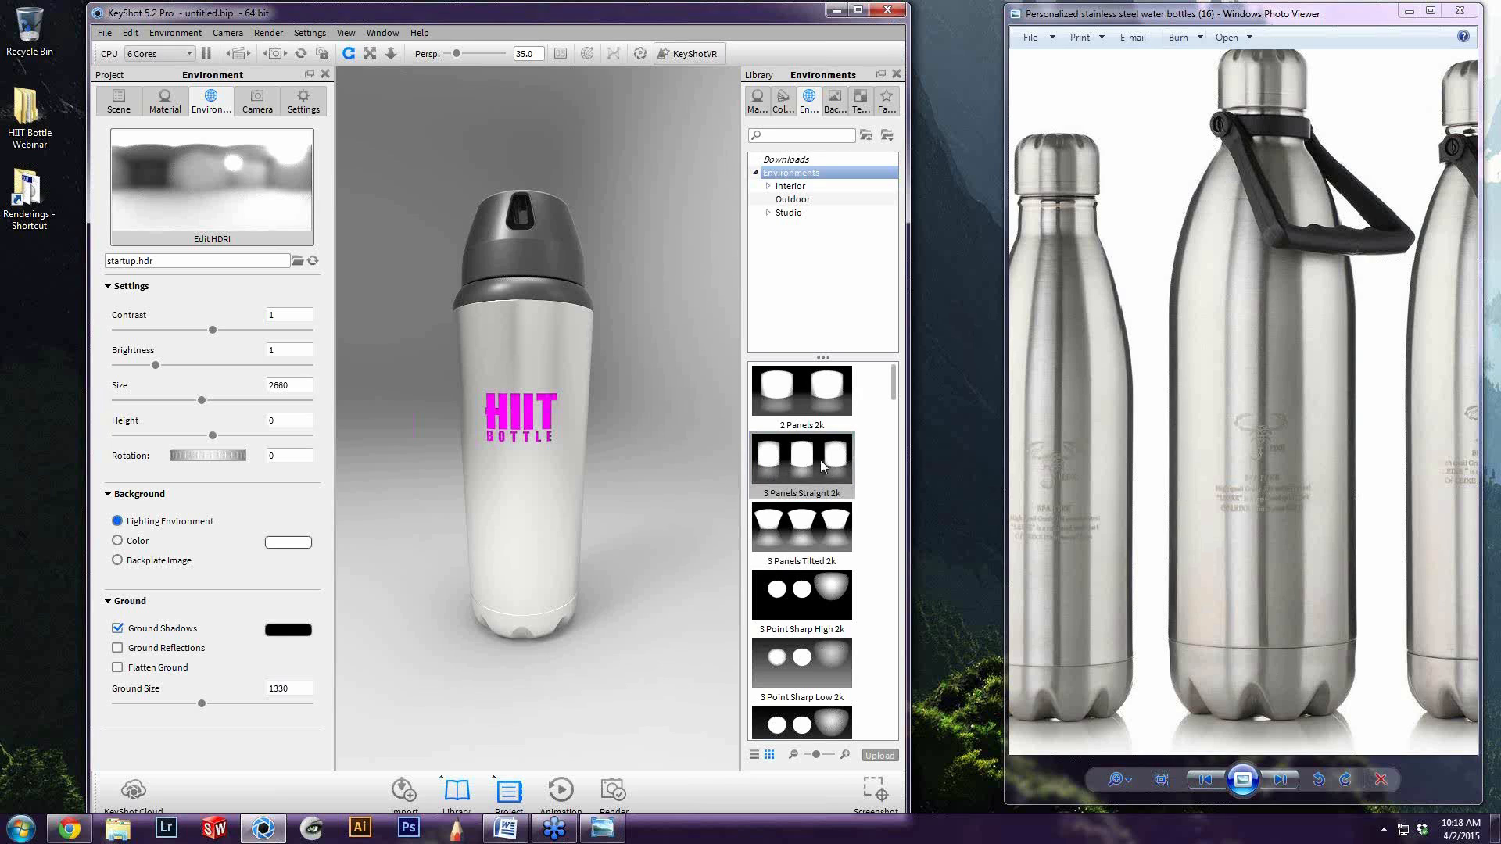
pyautogui.click(799, 466)
pyautogui.moveTo(818, 468); pyautogui.dragTo(555, 344)
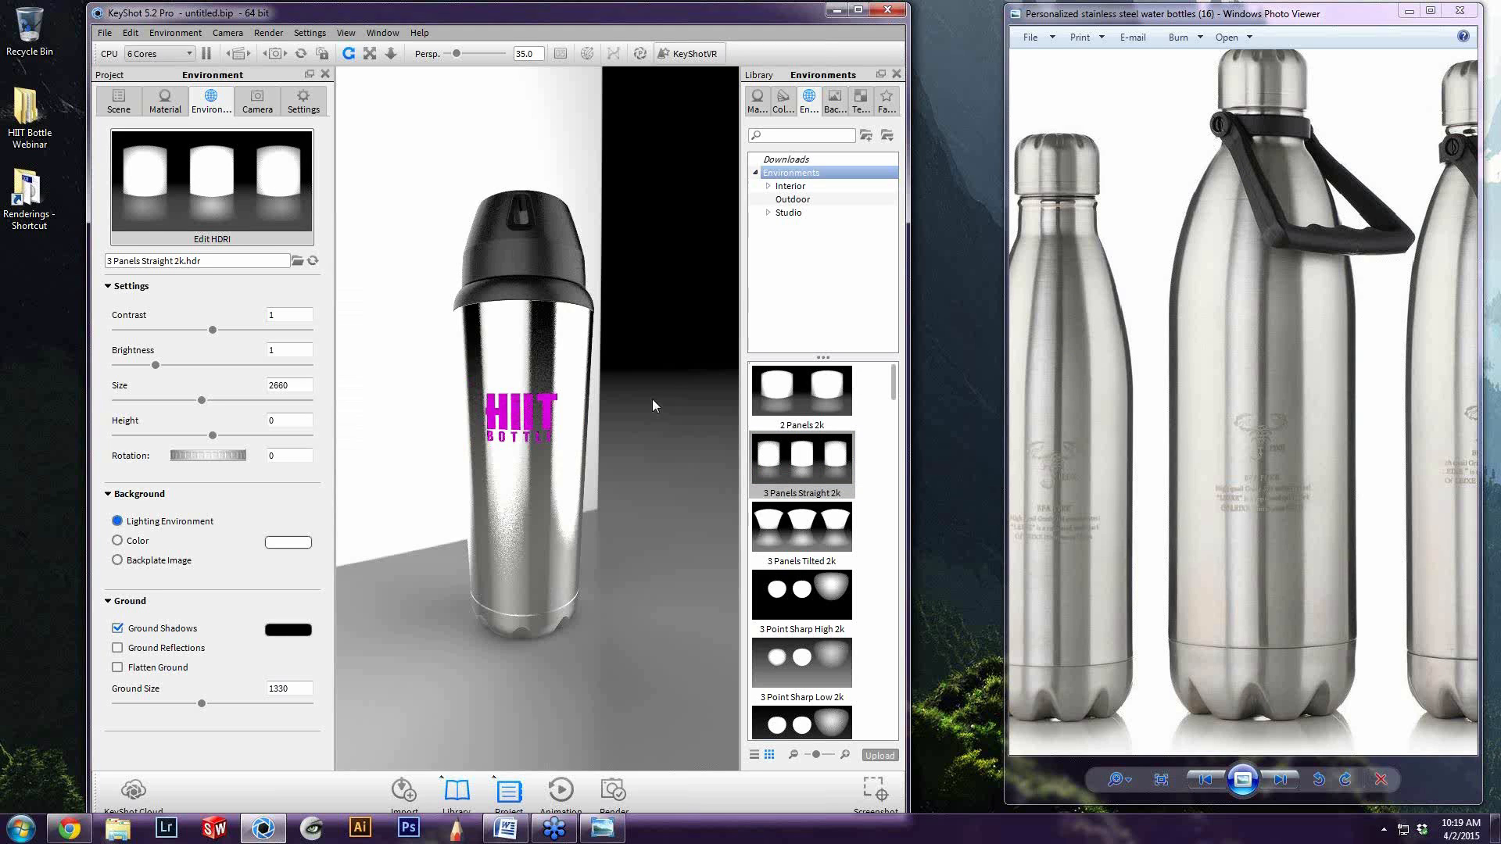
# Set the free camera's view orientation to Left with an orthographic lens and bring the bottle closer
pyautogui.click(257, 102)
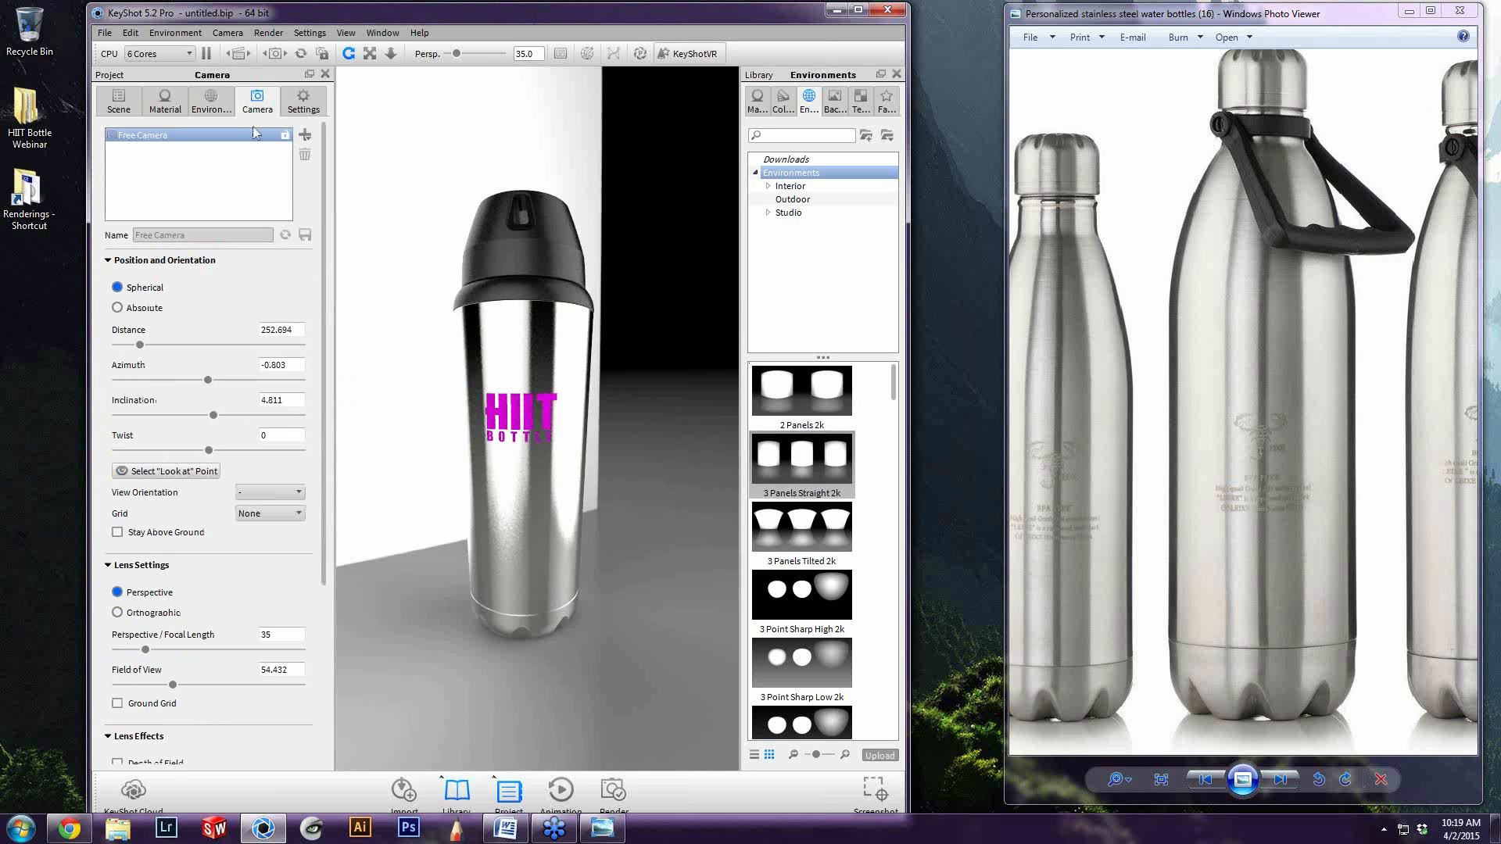
pyautogui.click(270, 492)
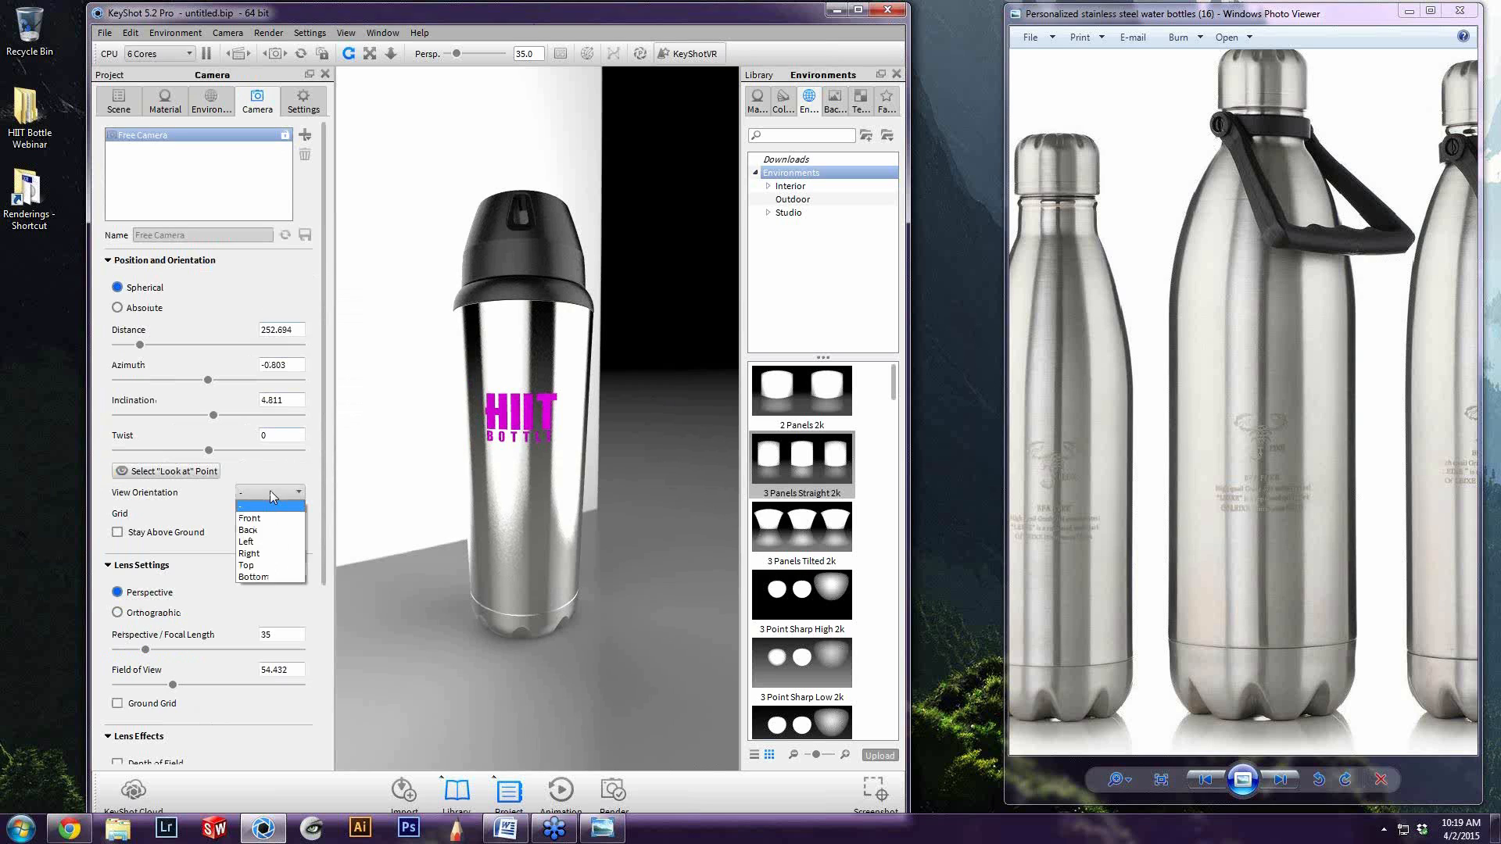
pyautogui.click(265, 549)
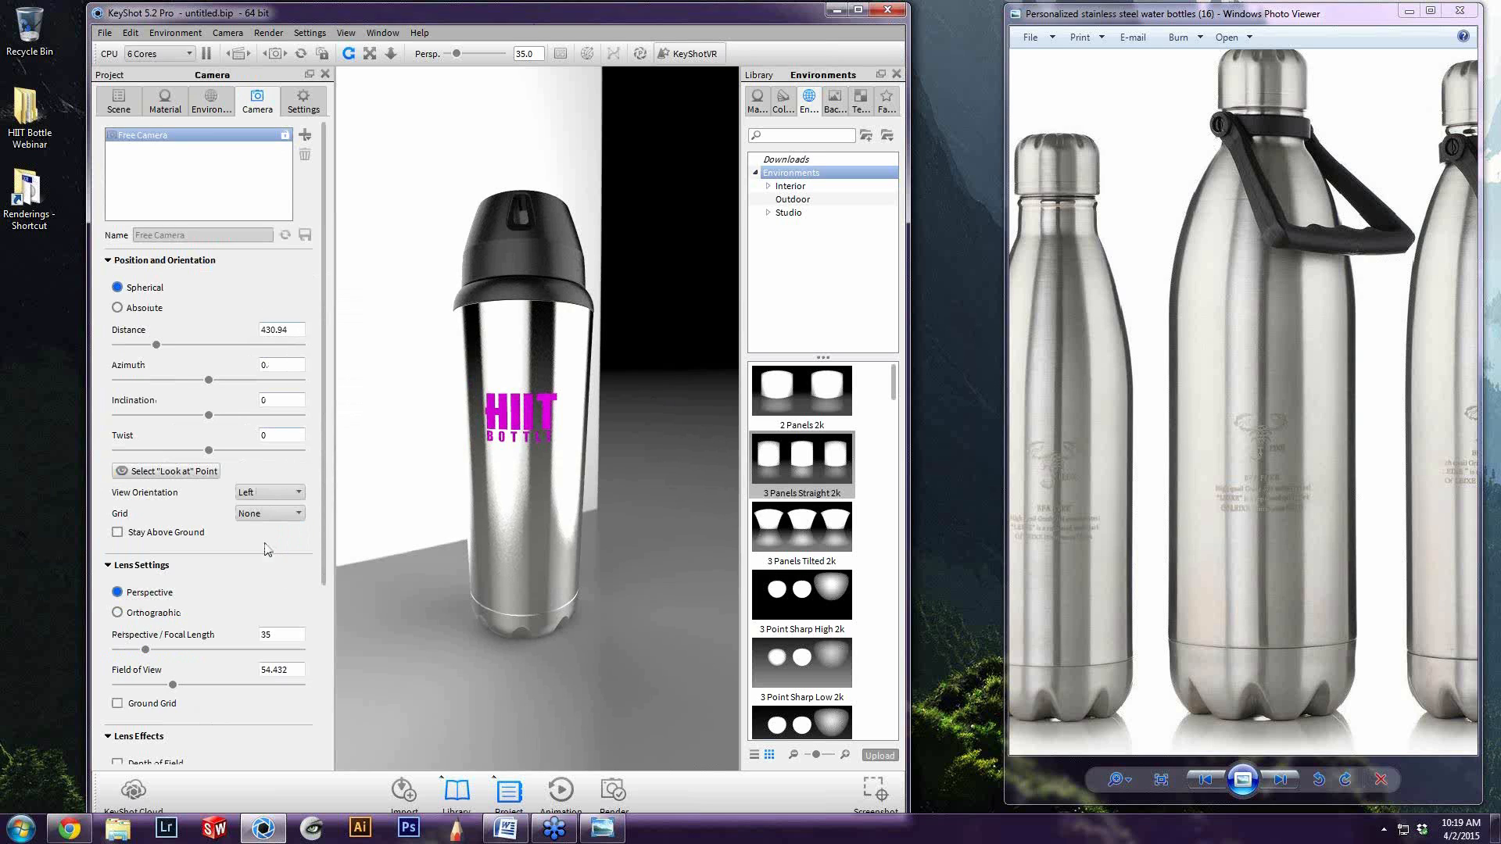
pyautogui.click(153, 614)
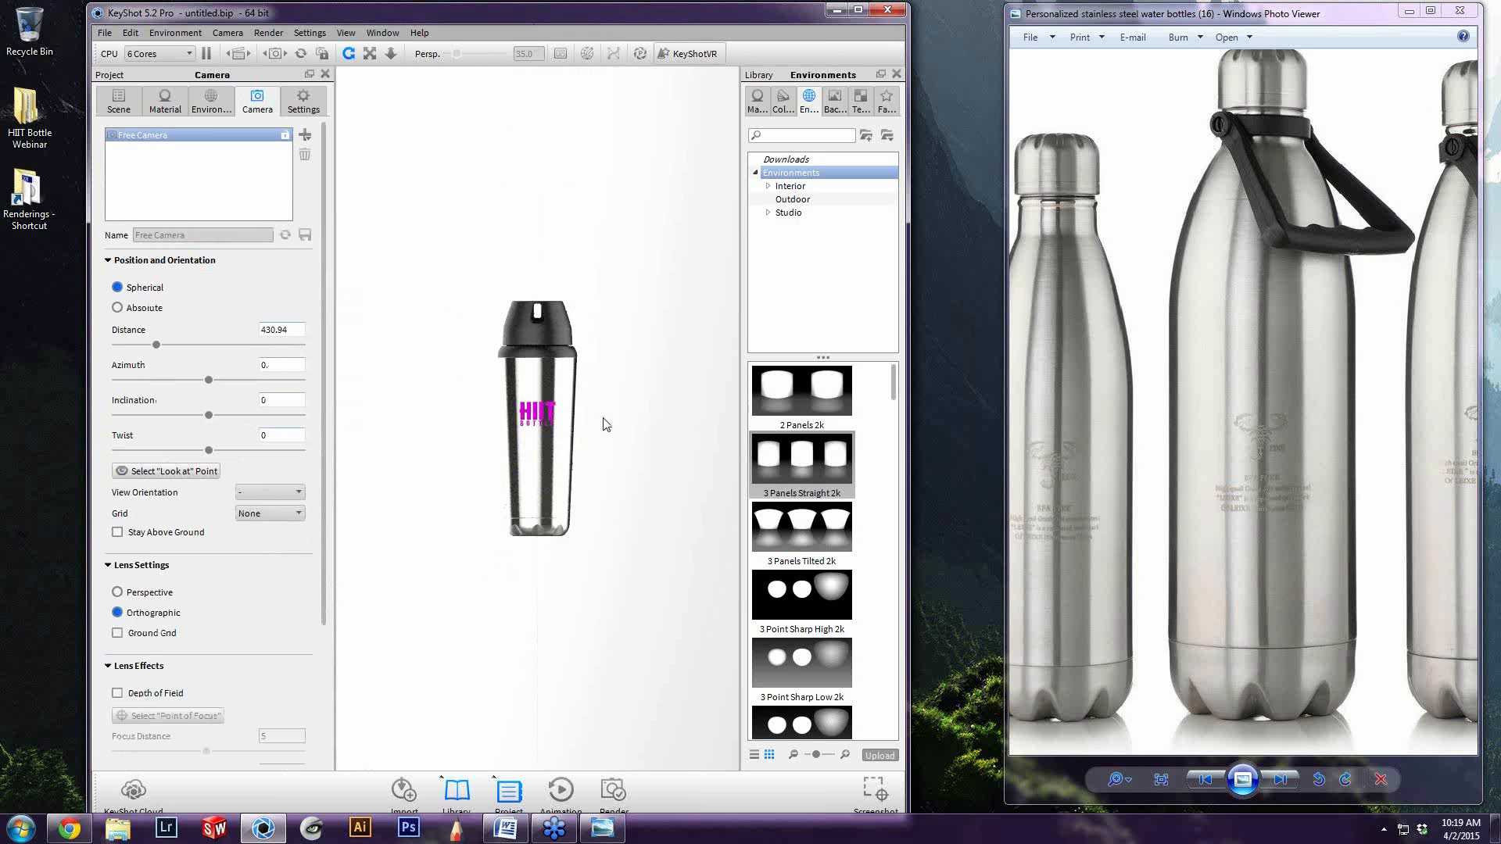
pyautogui.scroll(3, 601, 425)
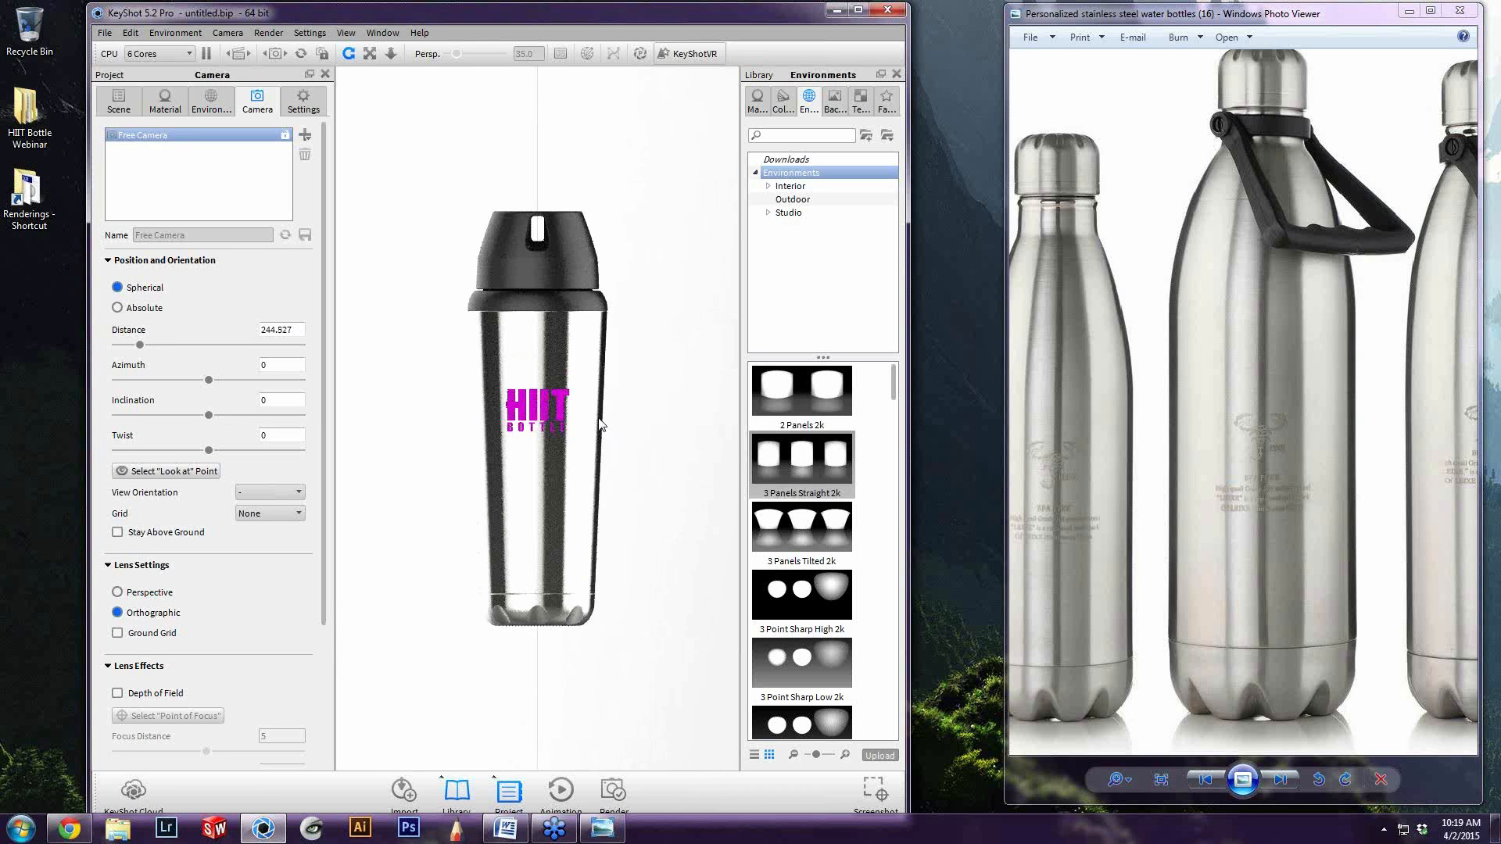
# Widen the KeyShot window up to the reference photo and turn on Performance Mode for the real-time render
pyautogui.moveTo(908, 310); pyautogui.dragTo(974, 304)
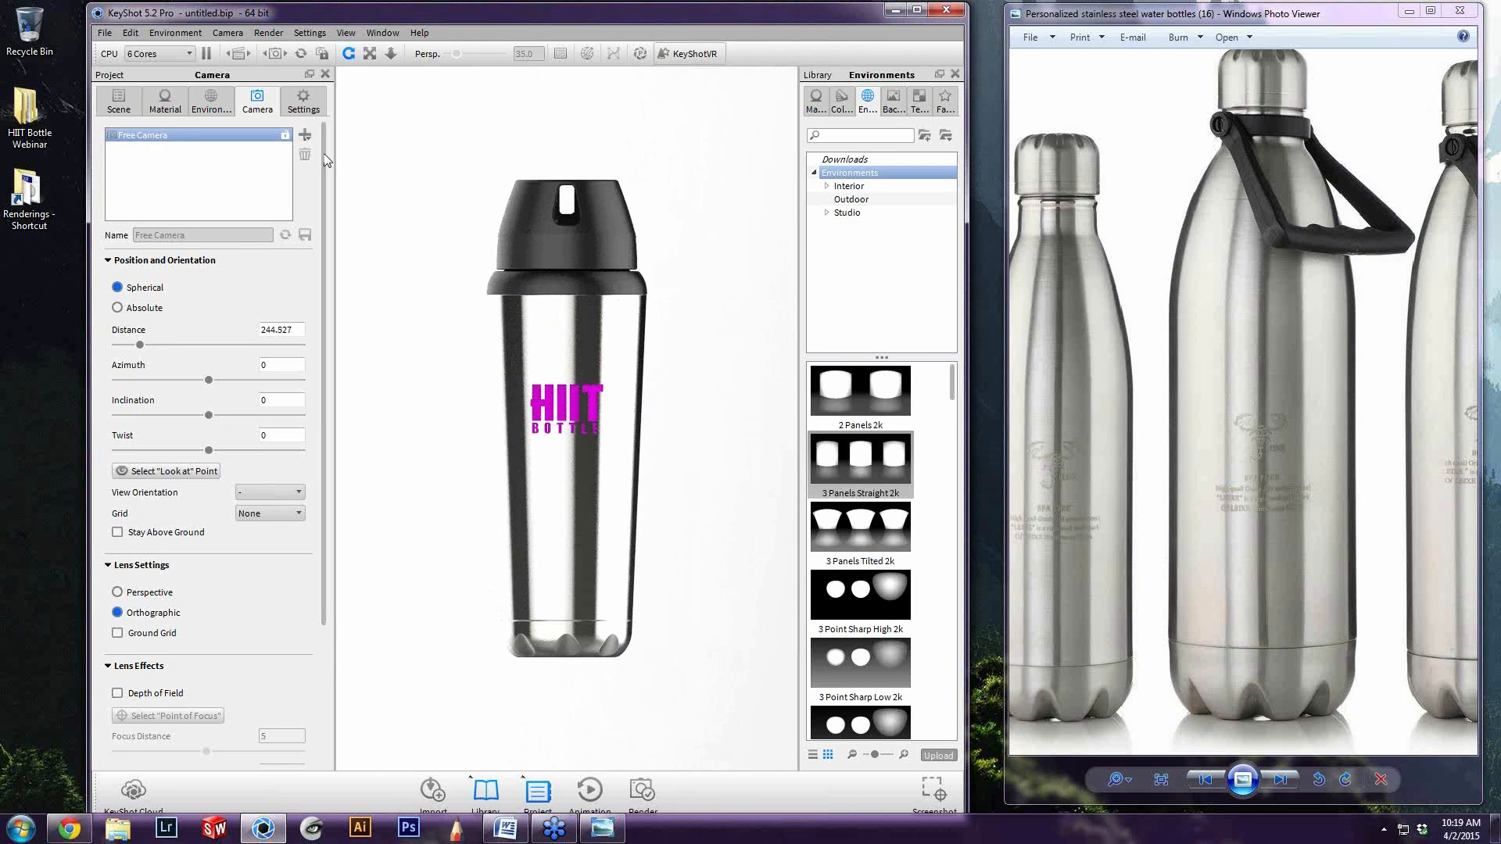
pyautogui.click(270, 33)
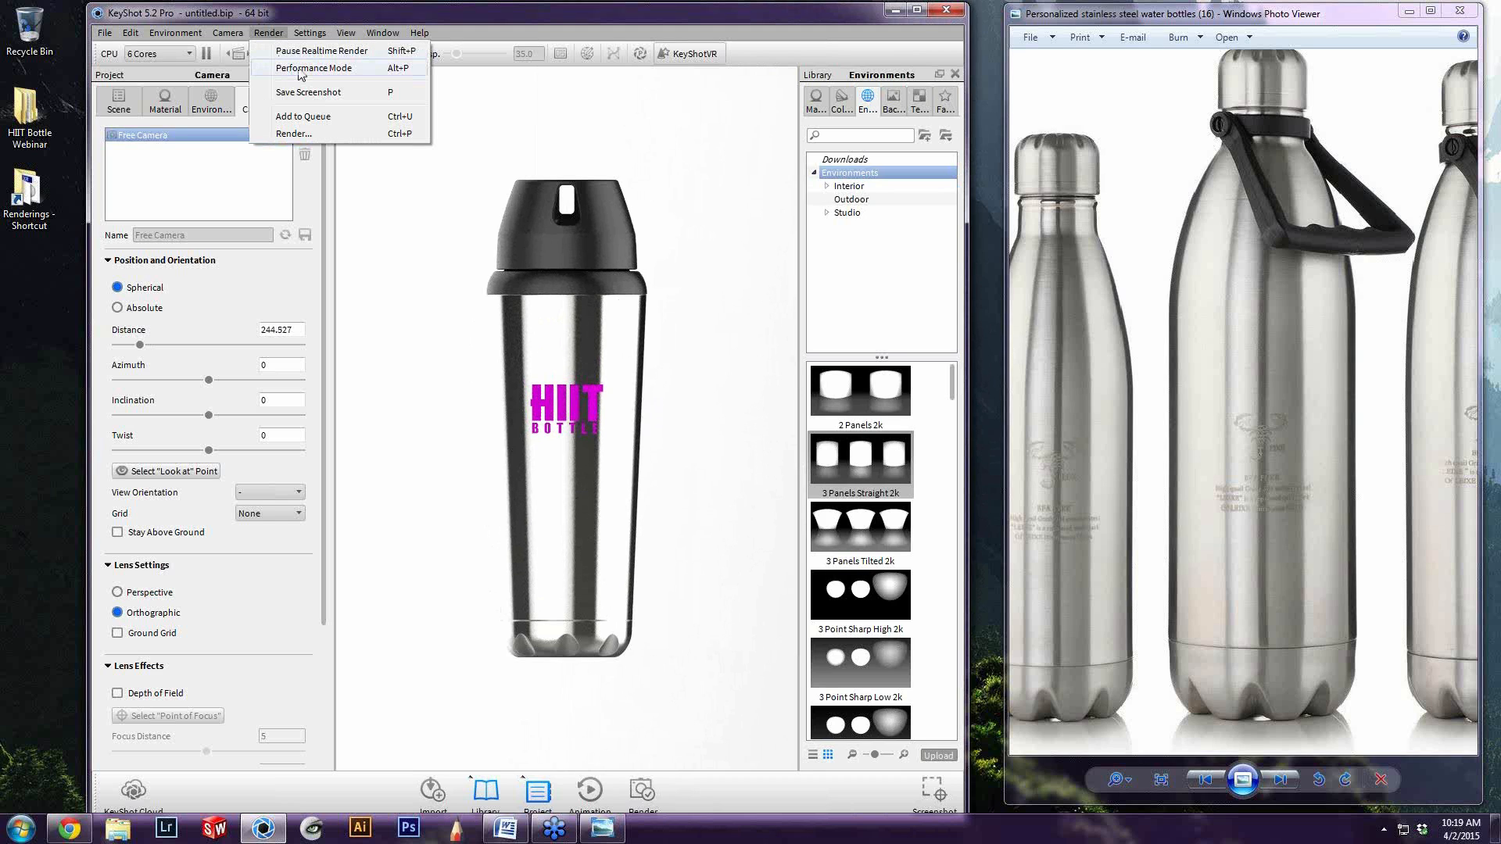
pyautogui.click(303, 69)
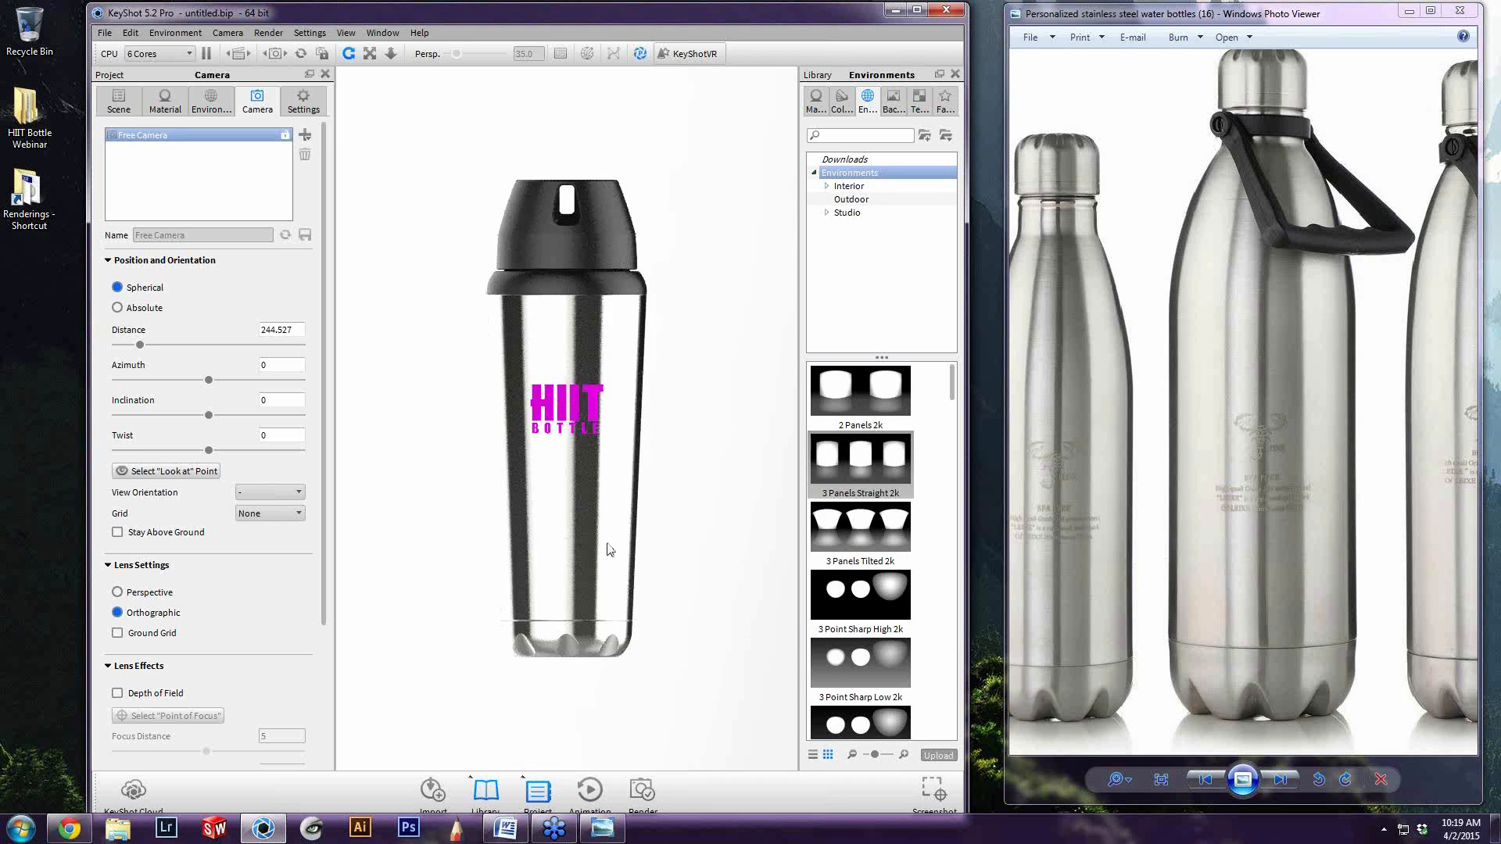
# Rotate the 3 Panels Straight 2k lighting environment to 327 so its reflections line up along the bottle body
pyautogui.moveTo(613, 596)
pyautogui.mouseDown(button='middle')
pyautogui.moveTo(565, 604)
pyautogui.moveTo(651, 570)
pyautogui.moveTo(505, 523)
pyautogui.moveTo(551, 547)
pyautogui.moveTo(531, 563)
pyautogui.mouseUp(button='middle')
pyautogui.moveTo(575, 509); pyautogui.dragTo(618, 488, button='middle')
pyautogui.click(1257, 422)
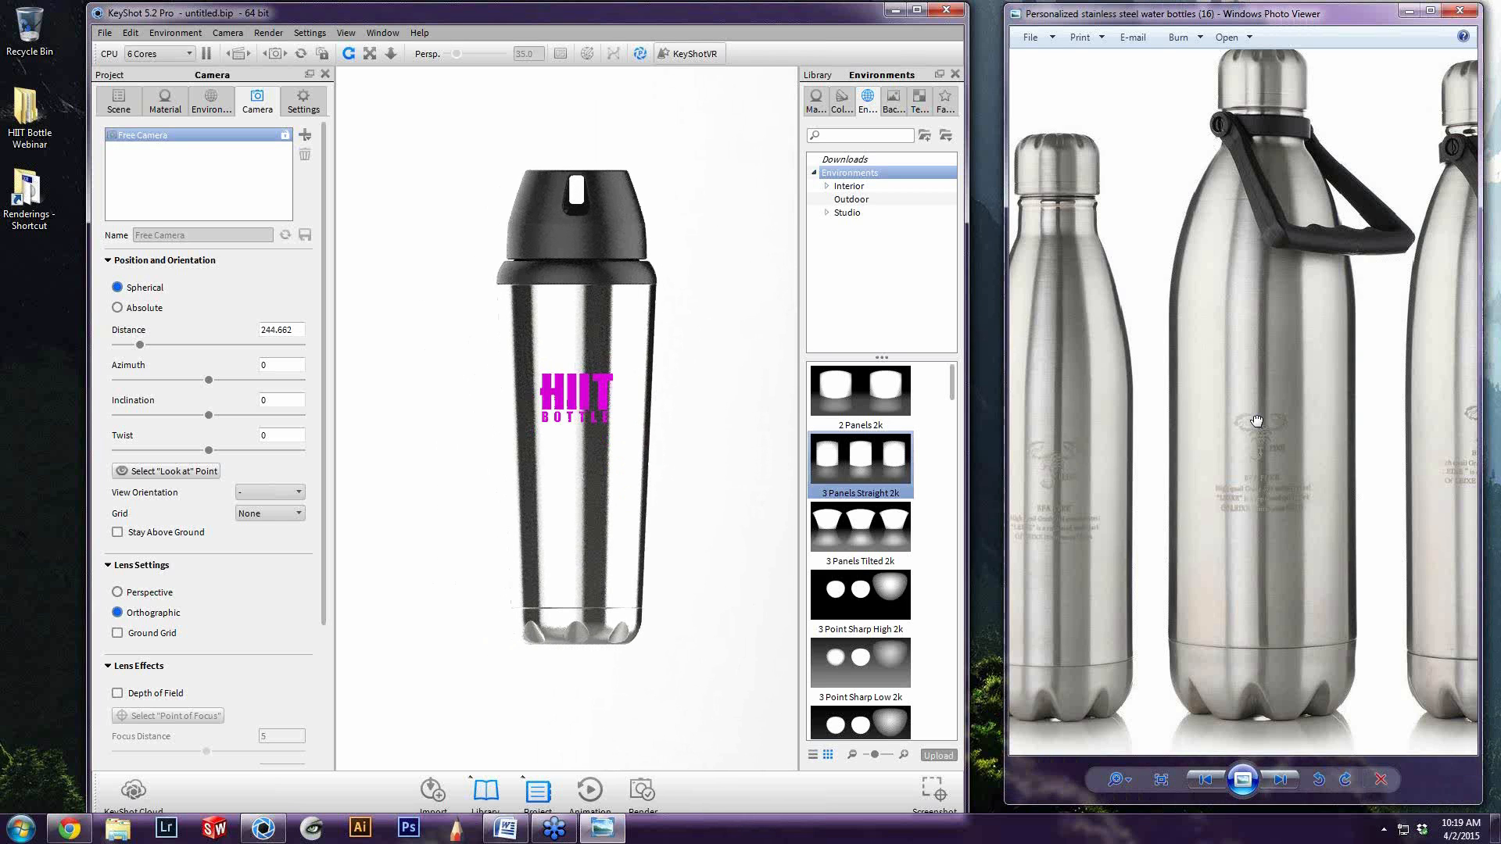
pyautogui.click(210, 100)
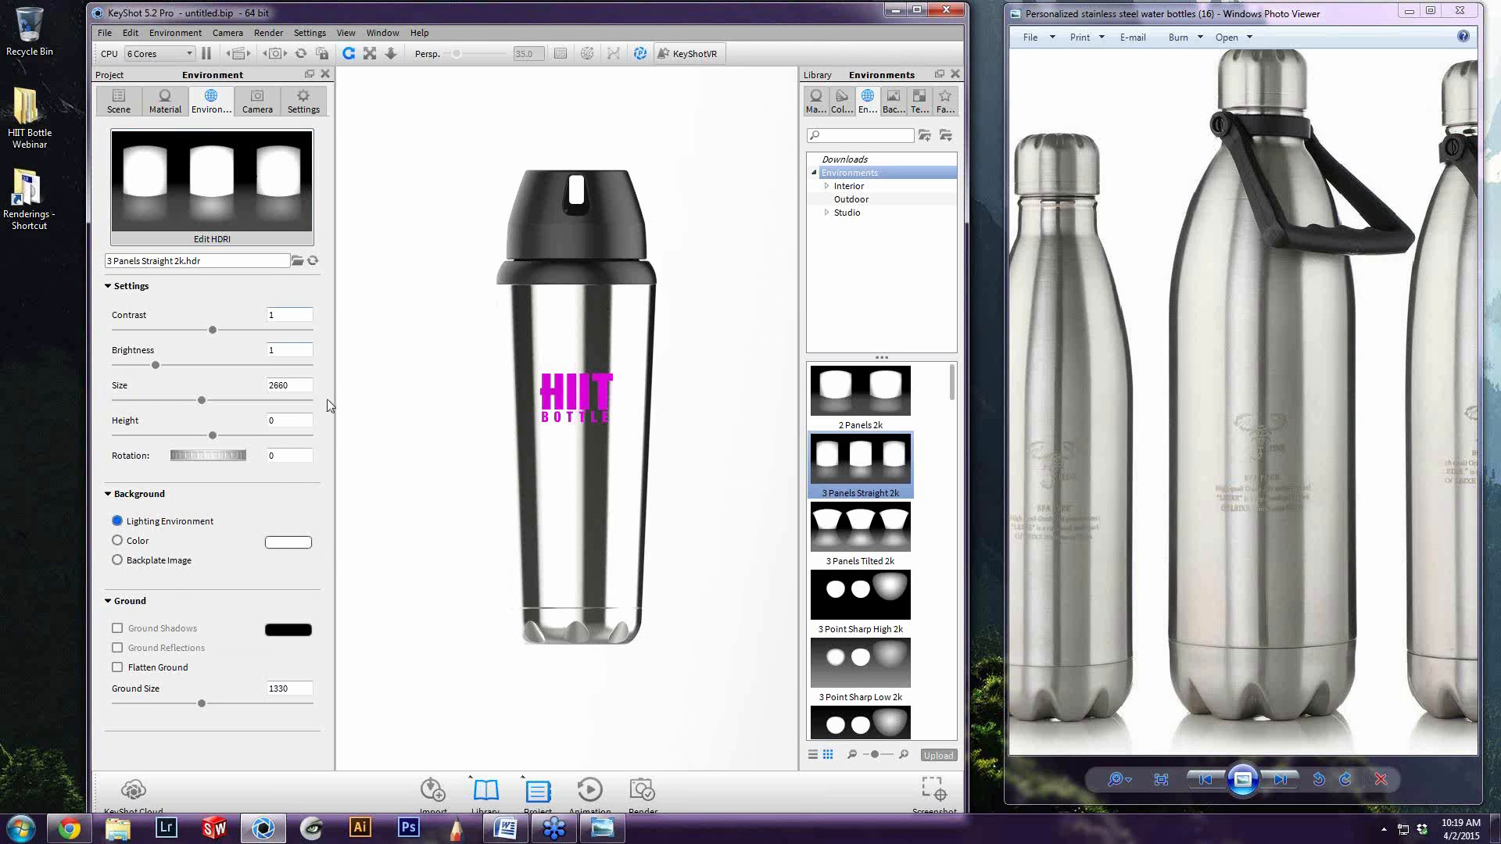
pyautogui.moveTo(217, 453); pyautogui.dragTo(177, 473)
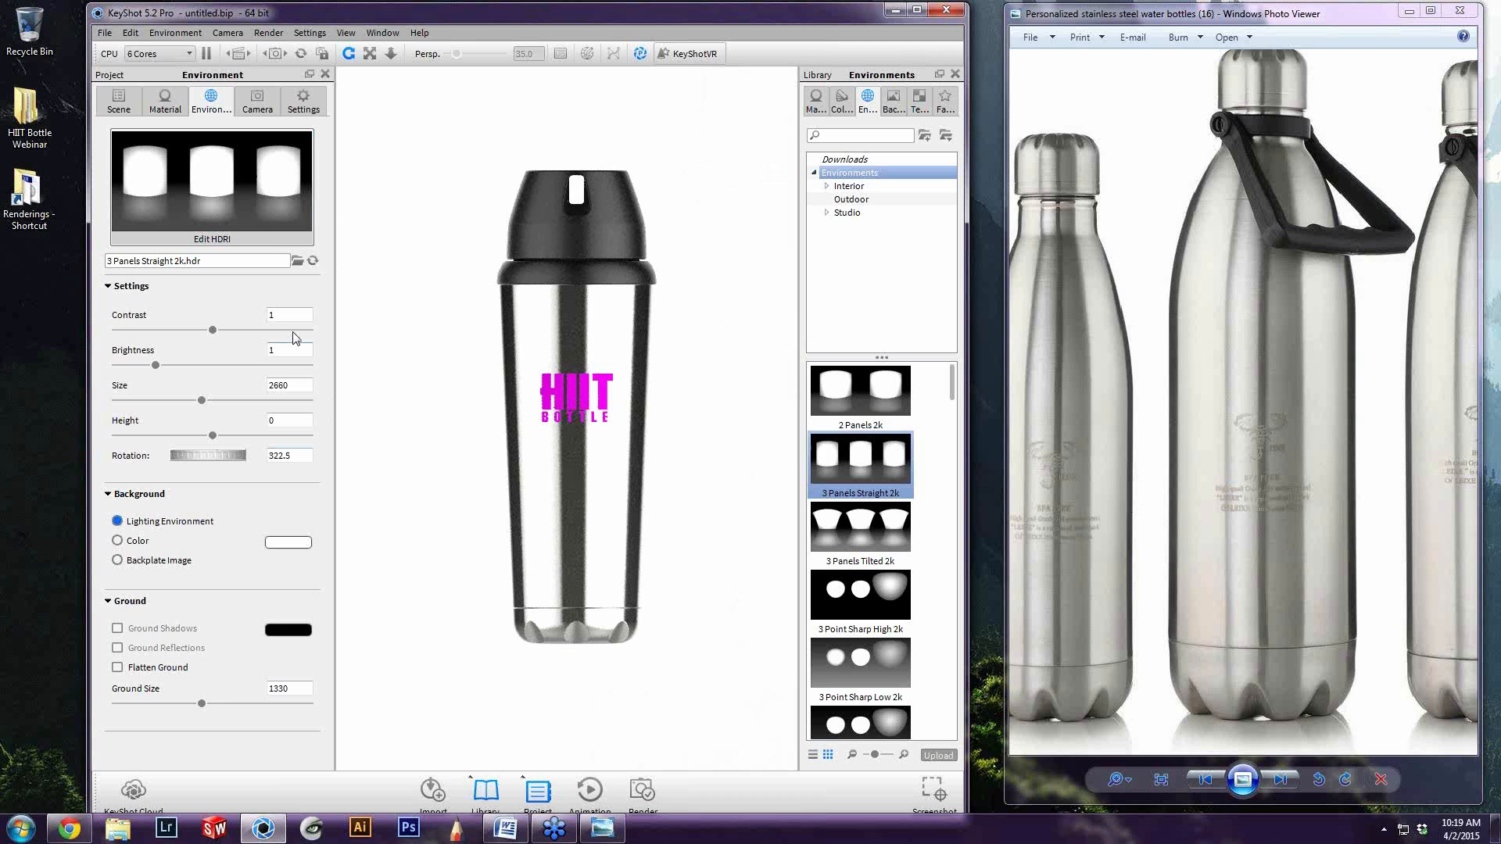
pyautogui.moveTo(210, 462); pyautogui.dragTo(216, 463)
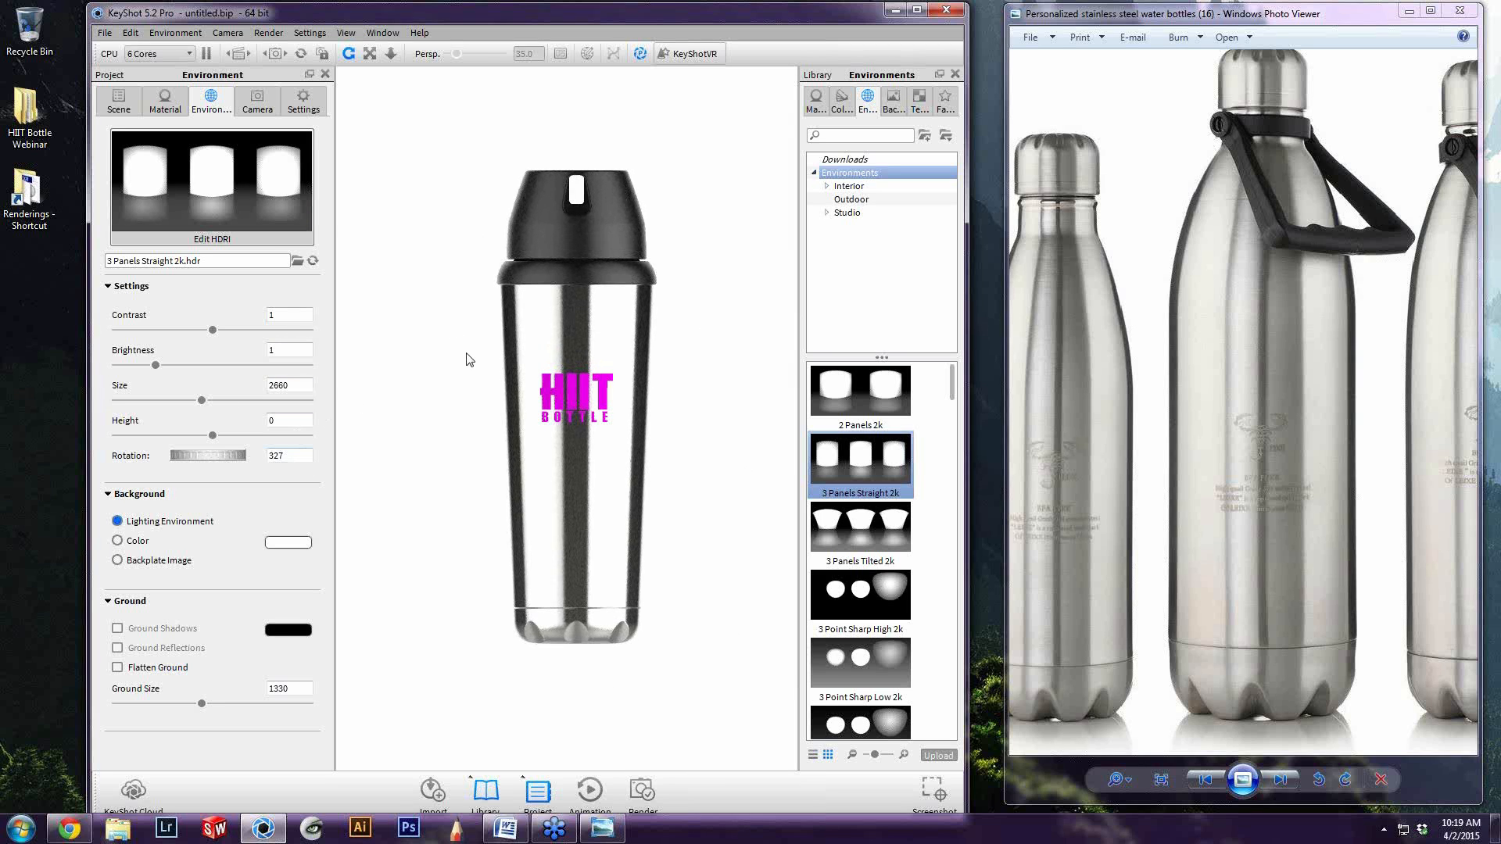
# Open the lighting environment in the HDRI Editor and show its pin list
pyautogui.click(210, 236)
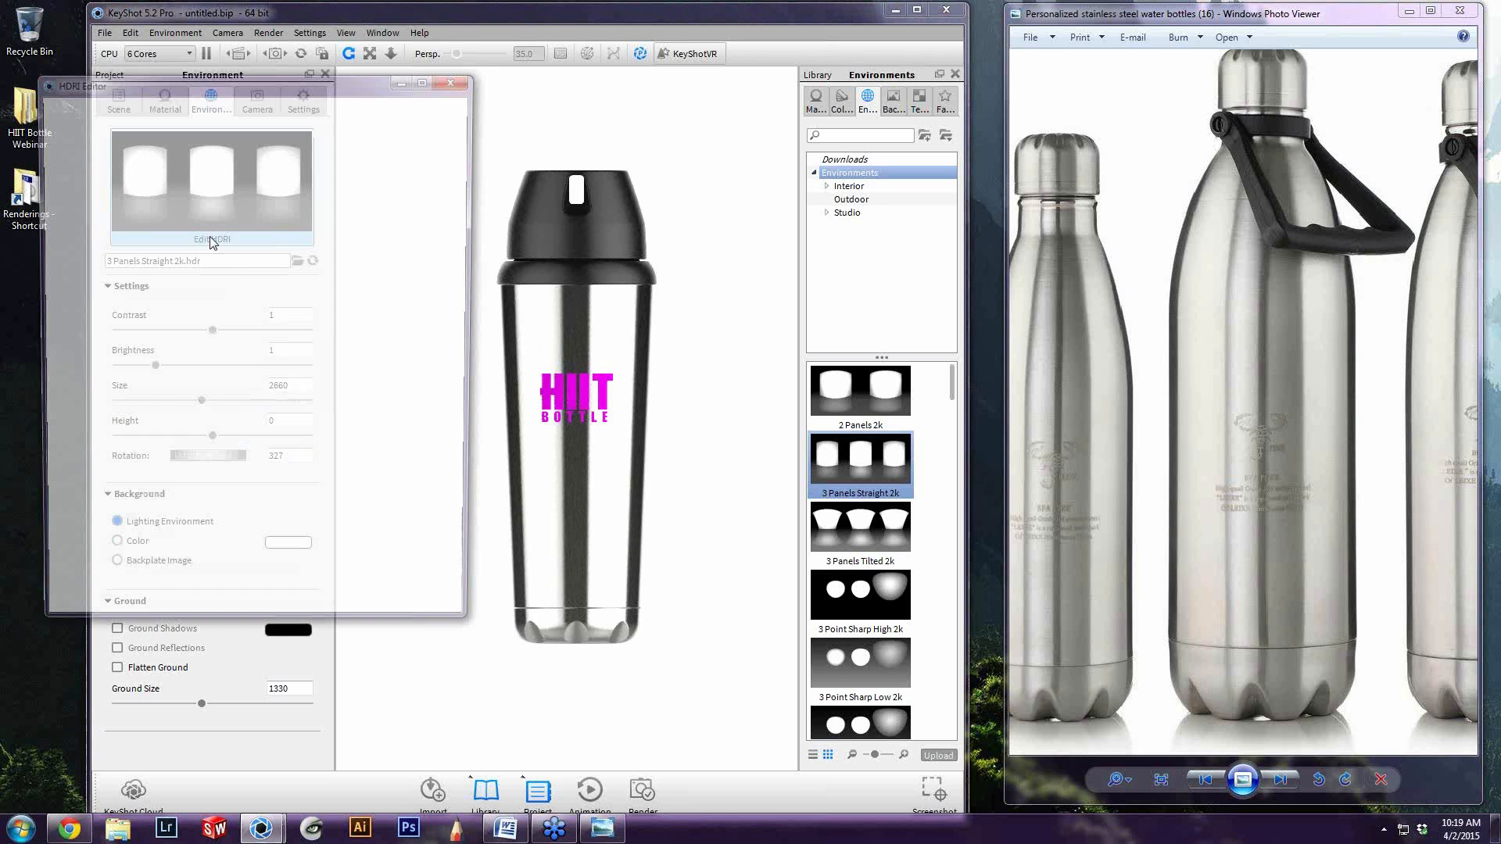
pyautogui.click(172, 159)
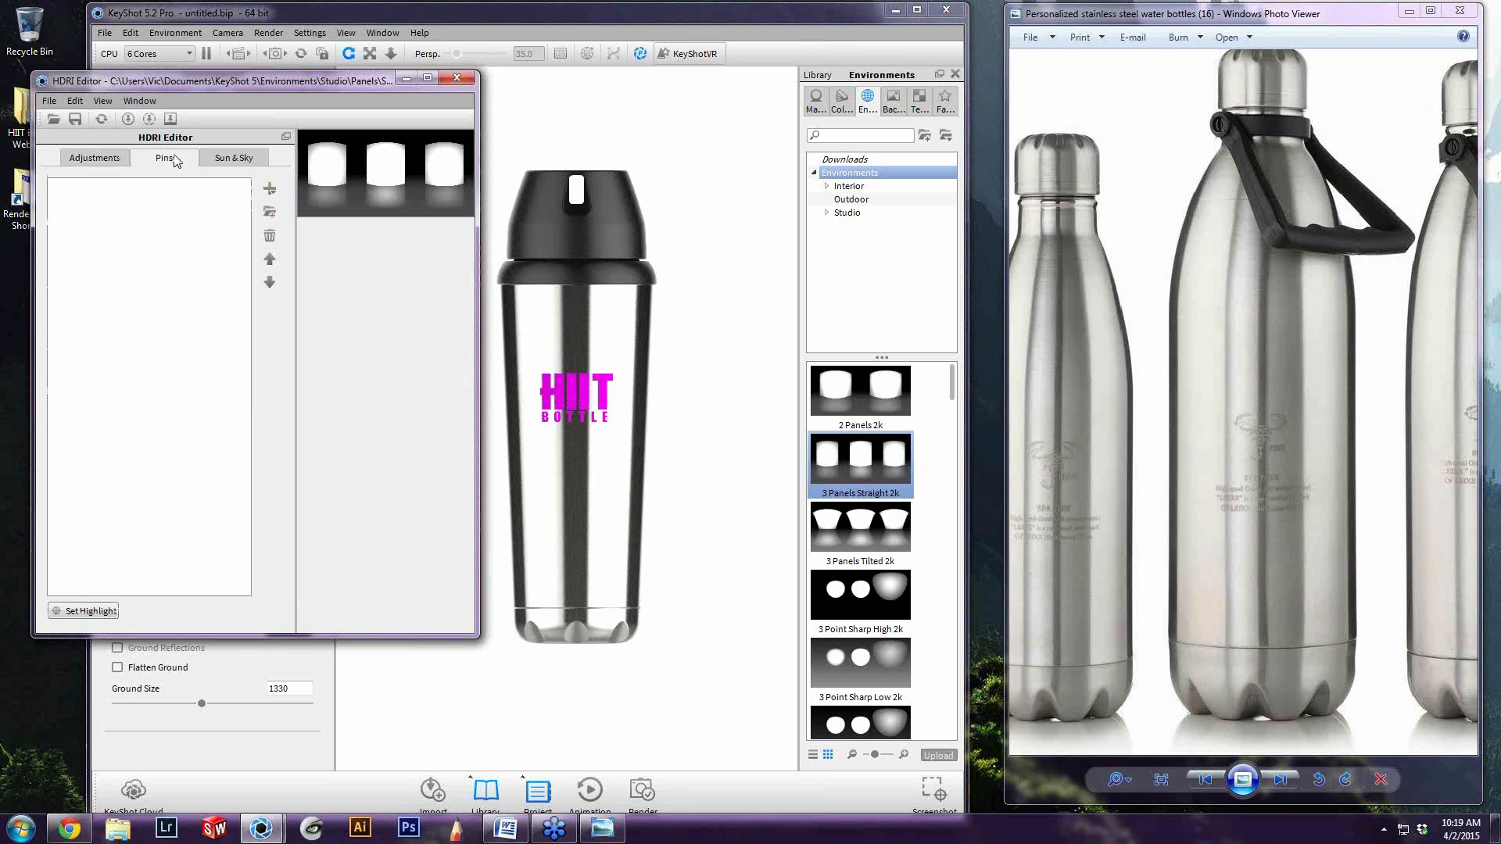
pyautogui.moveTo(284, 86); pyautogui.dragTo(296, 191)
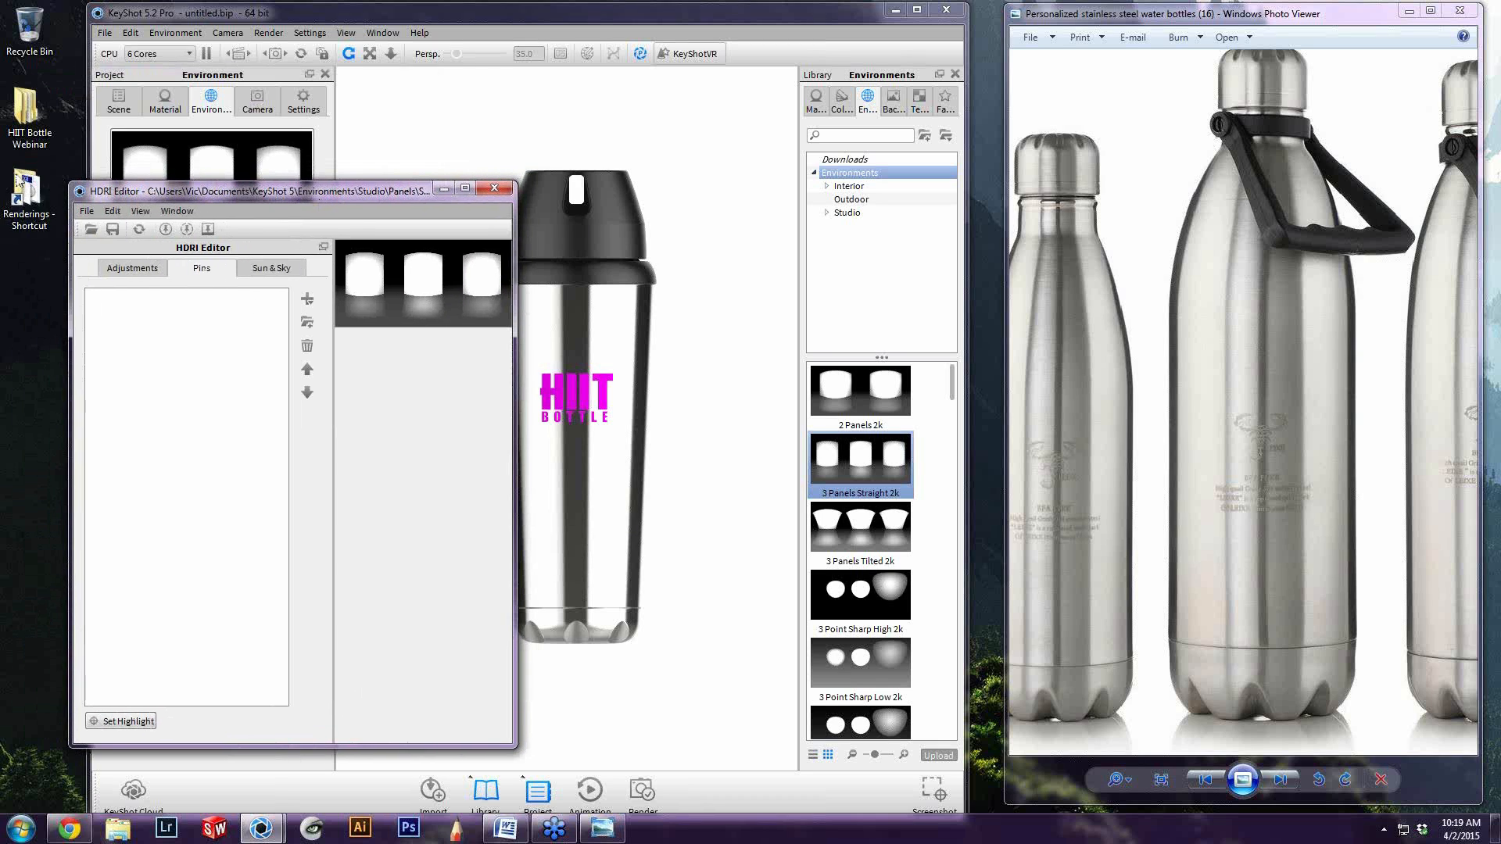
# Load HIIT Bottle Environment 2.hdz from the Environment folder in the HIIT Bottle Webinar's Keyshot Files as the lighting and bring up its HDRI Editor
pyautogui.click(26, 128)
pyautogui.doubleClick(26, 128)
pyautogui.doubleClick(1129, 216)
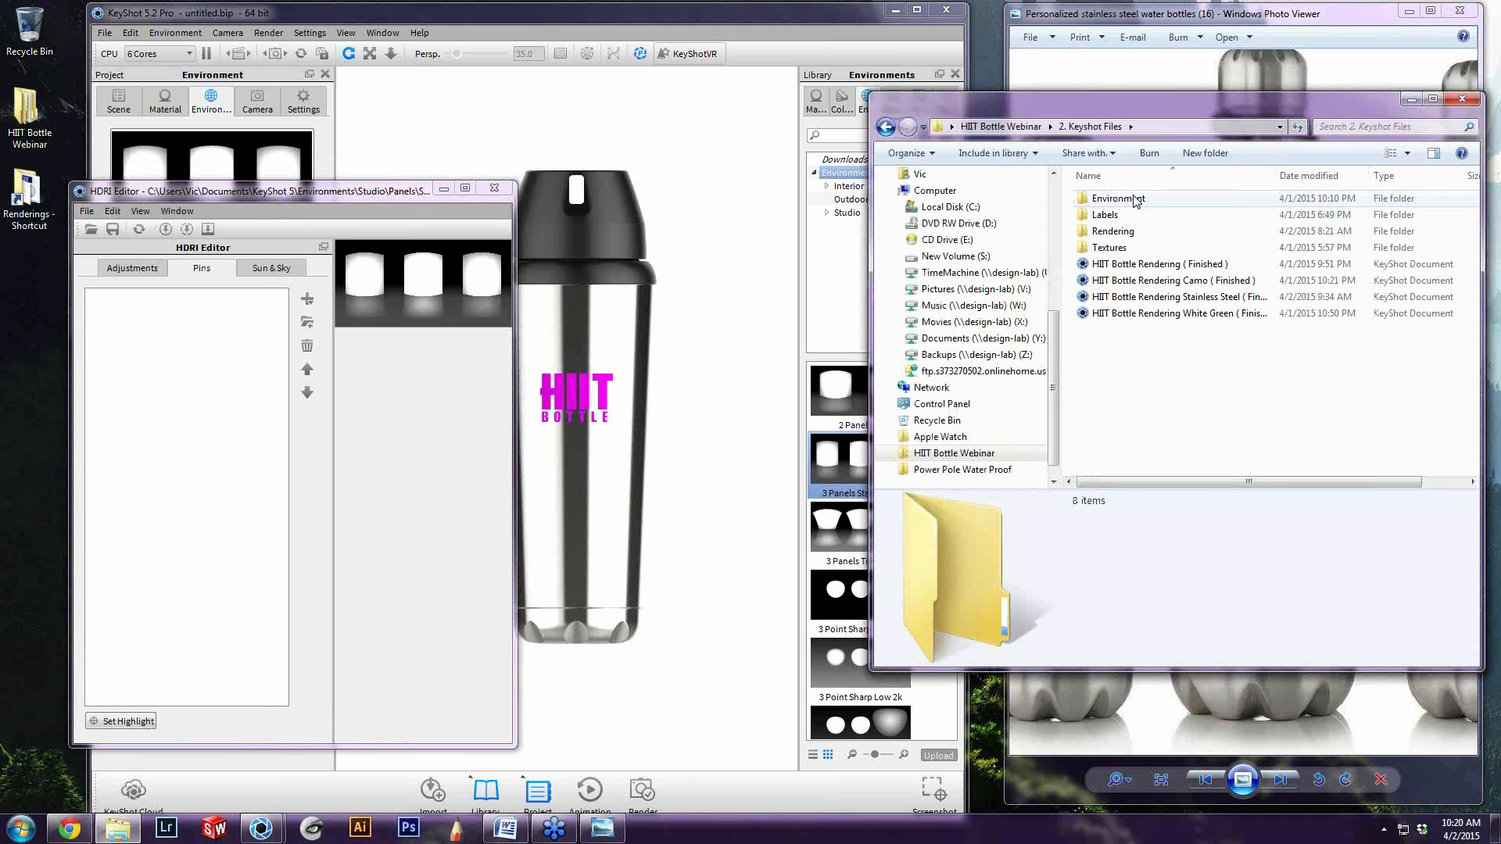
pyautogui.doubleClick(1134, 200)
pyautogui.moveTo(1147, 215); pyautogui.dragTo(205, 344)
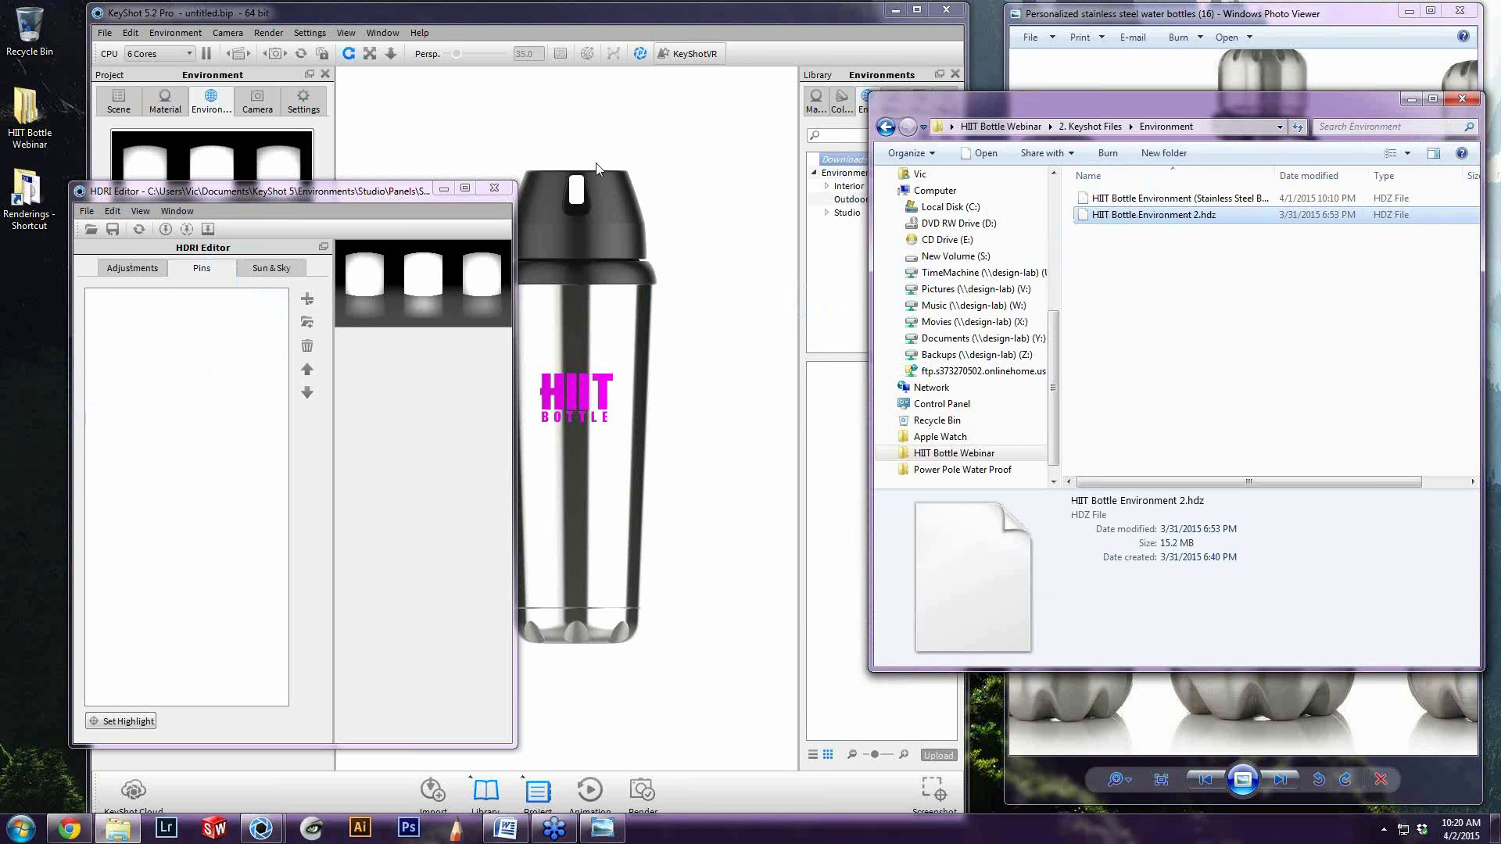
pyautogui.click(496, 189)
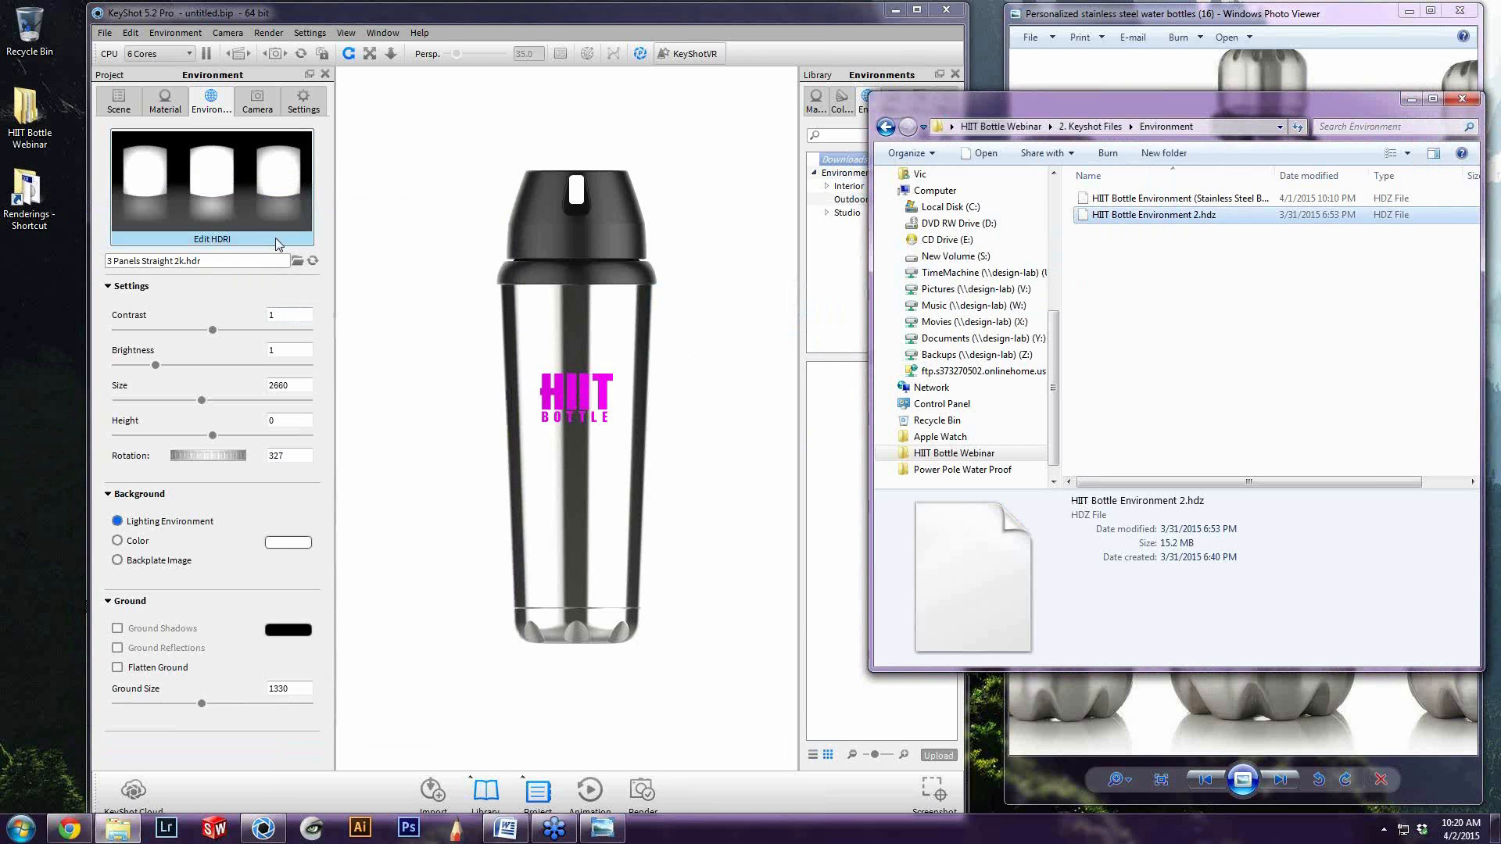
pyautogui.click(219, 243)
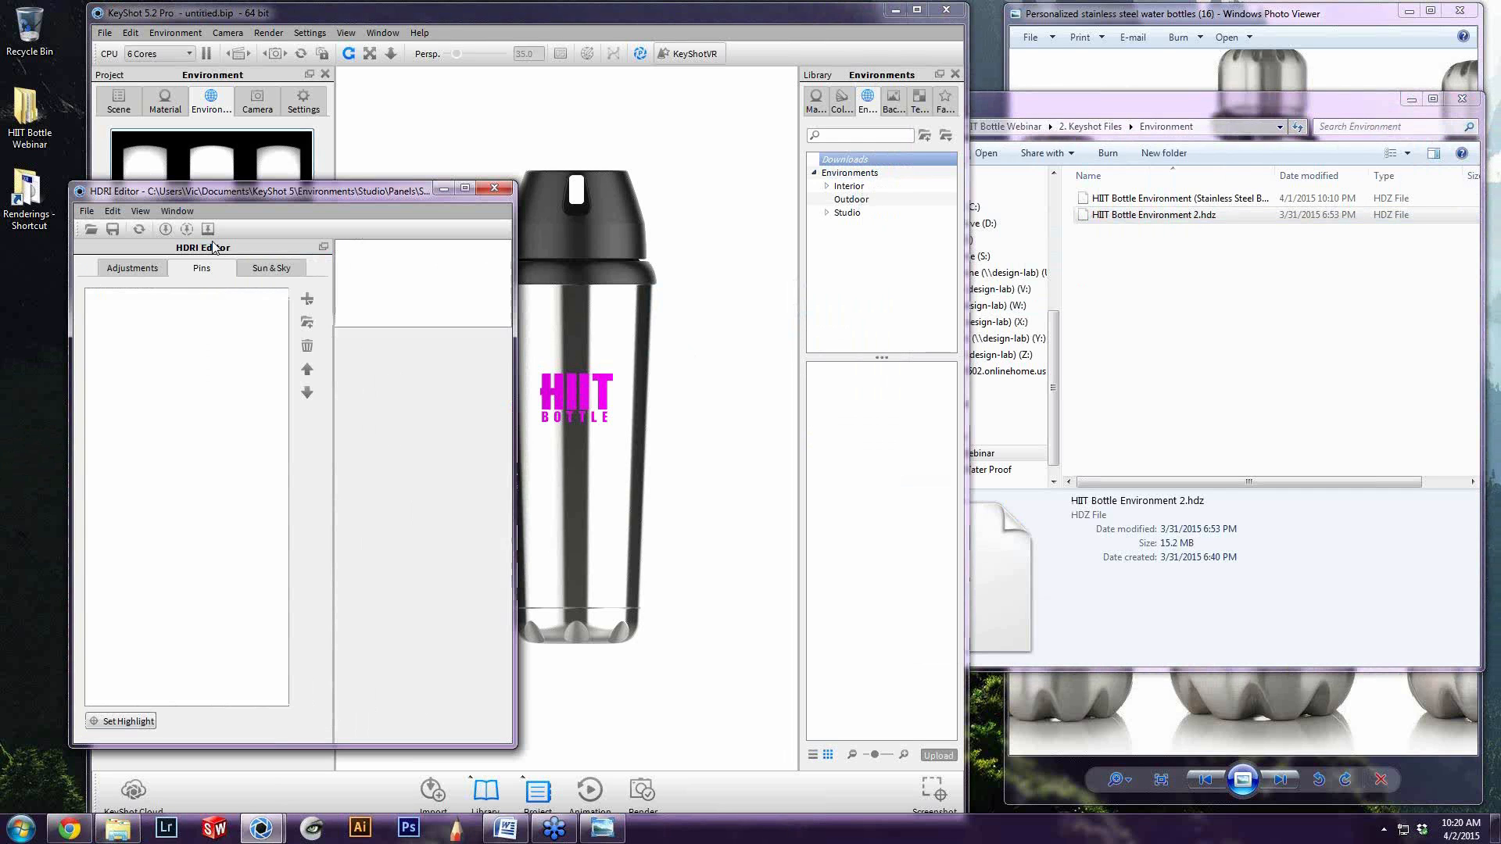
pyautogui.click(494, 188)
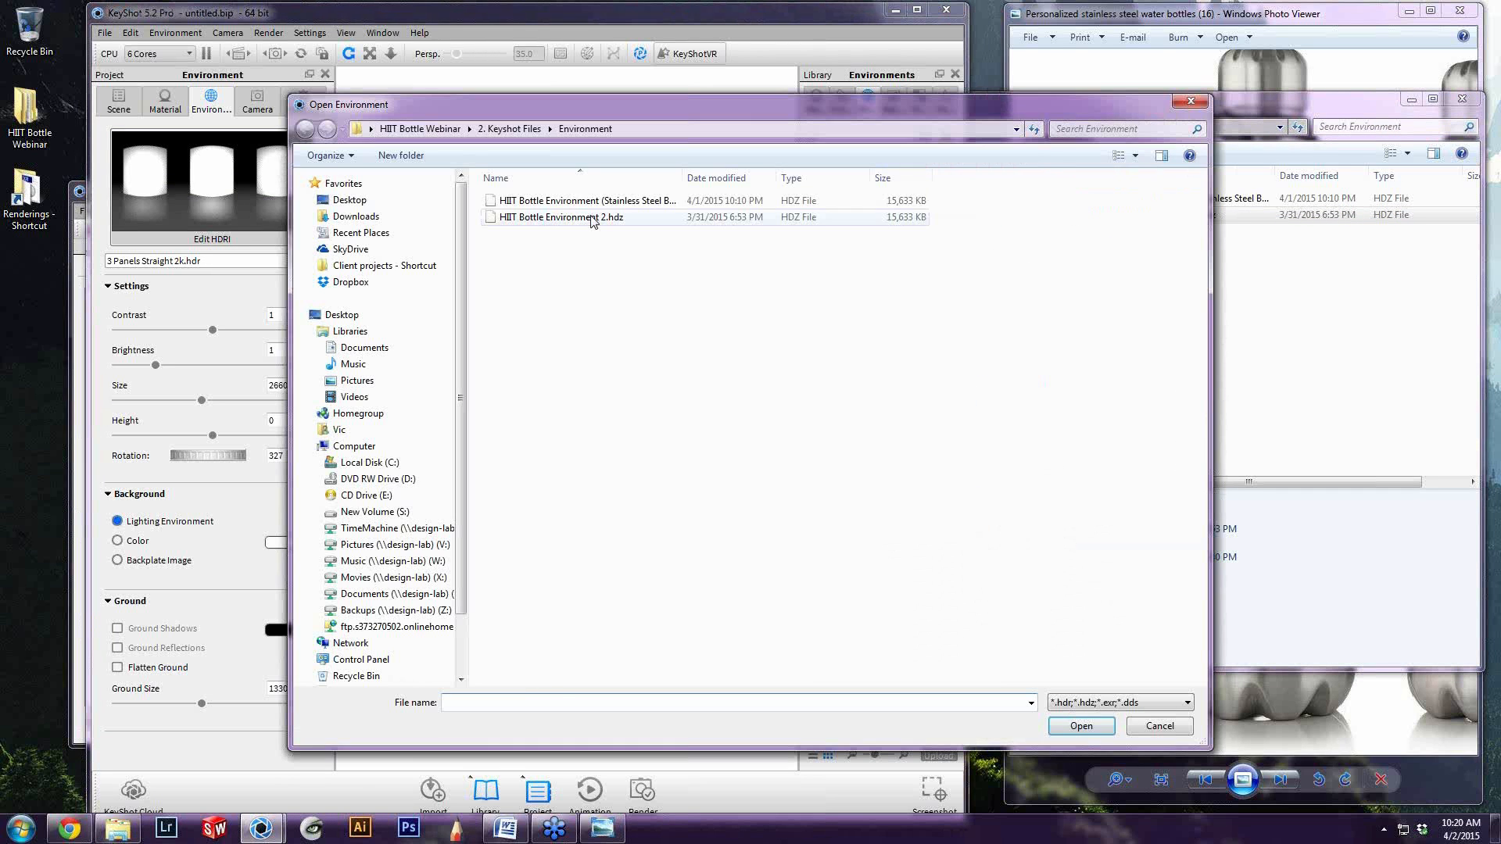
pyautogui.doubleClick(594, 216)
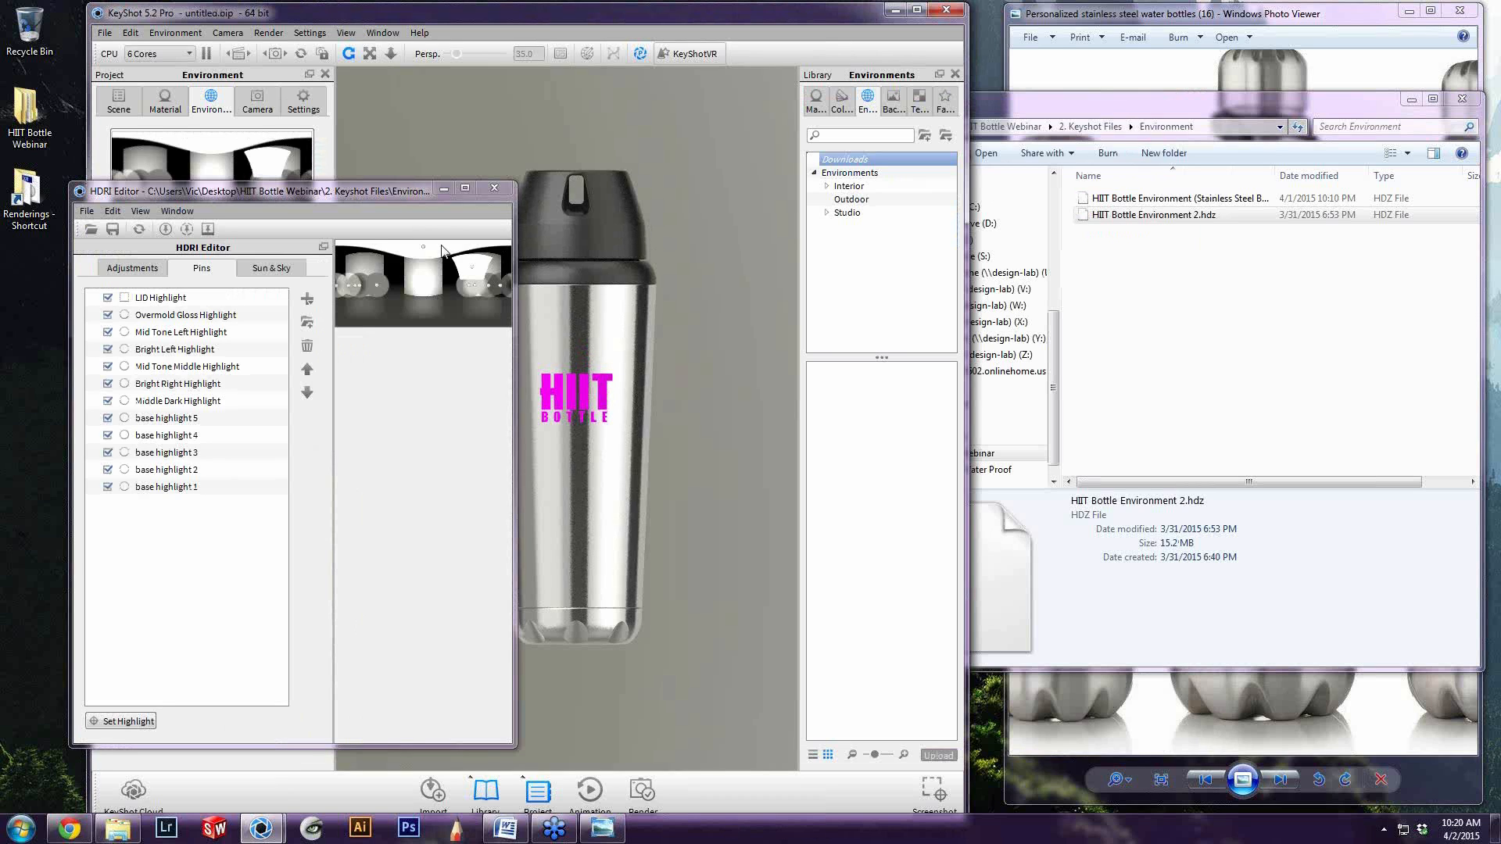
# Show the HDRI Editor's adjustments, move the editor aside and set the scene background to plain Color
pyautogui.click(133, 269)
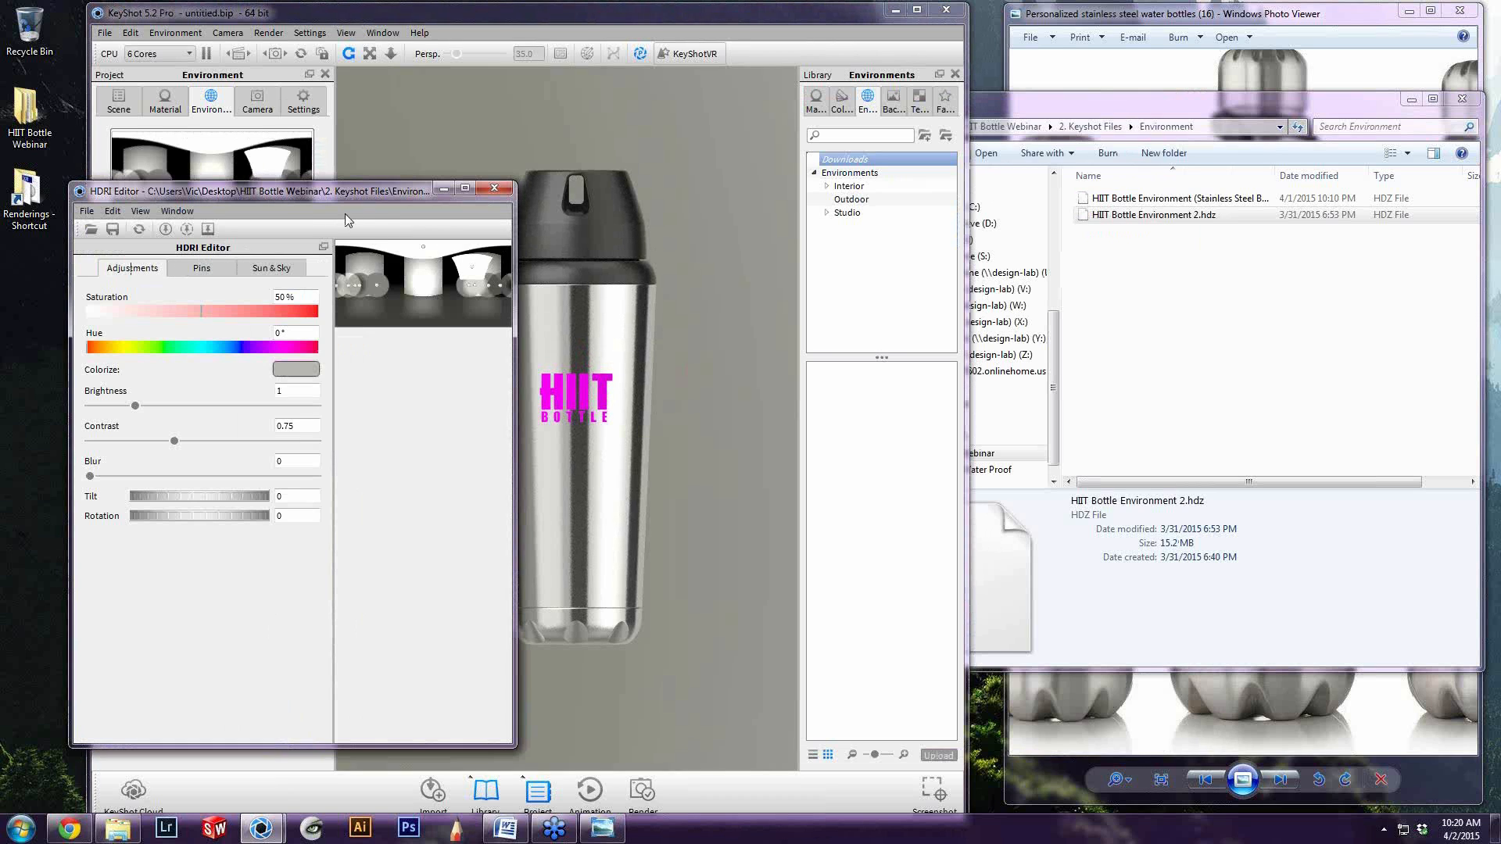
pyautogui.moveTo(354, 195); pyautogui.dragTo(257, 185)
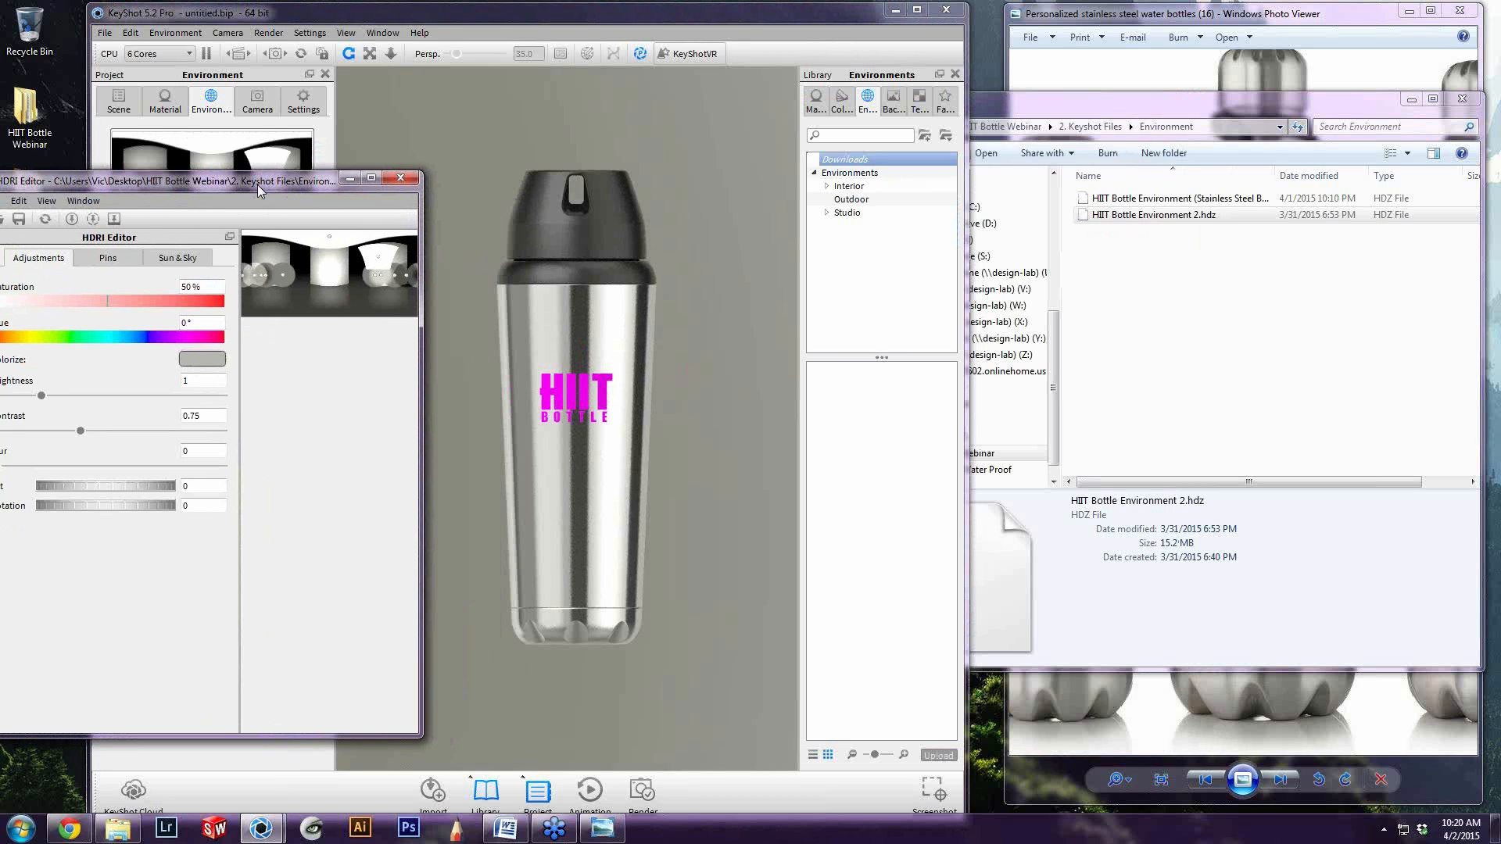
pyautogui.click(257, 100)
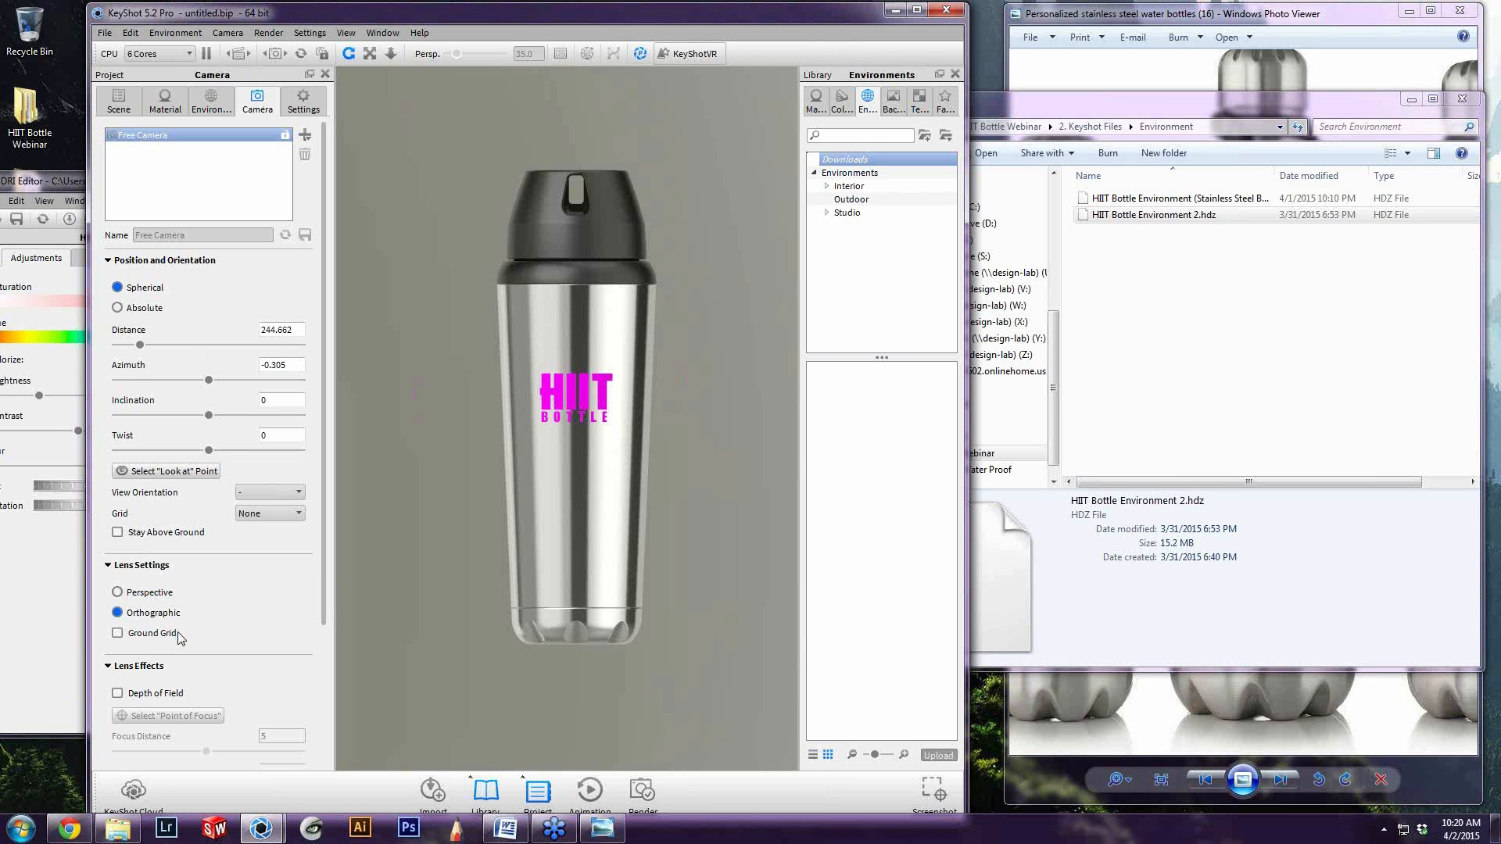
pyautogui.click(209, 101)
pyautogui.click(118, 541)
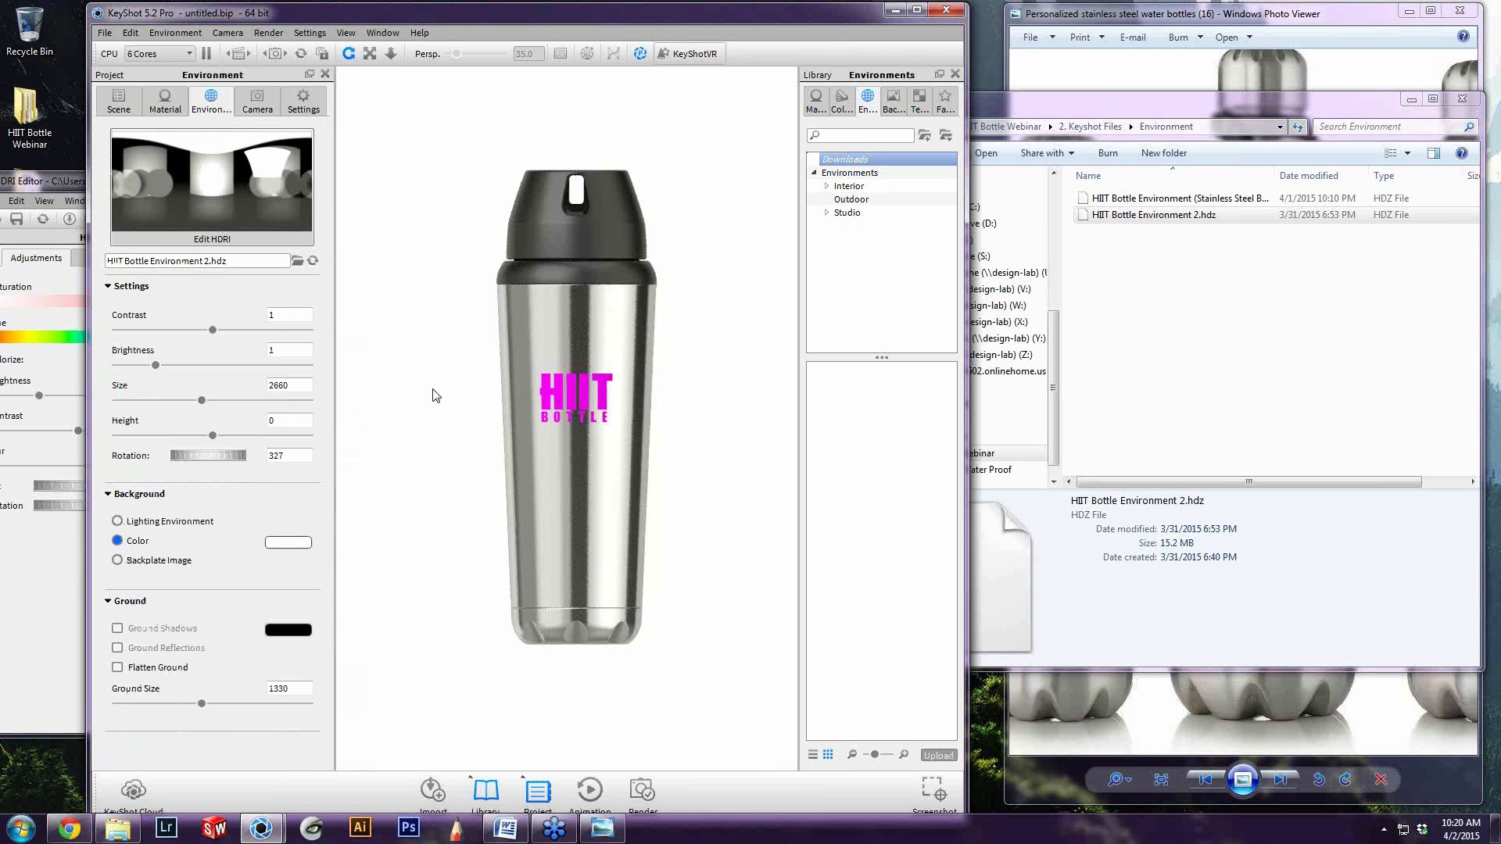
# Close the file browser covering the reference photo and place the HDRI Editor beside the rendered bottle for comparison
pyautogui.click(39, 607)
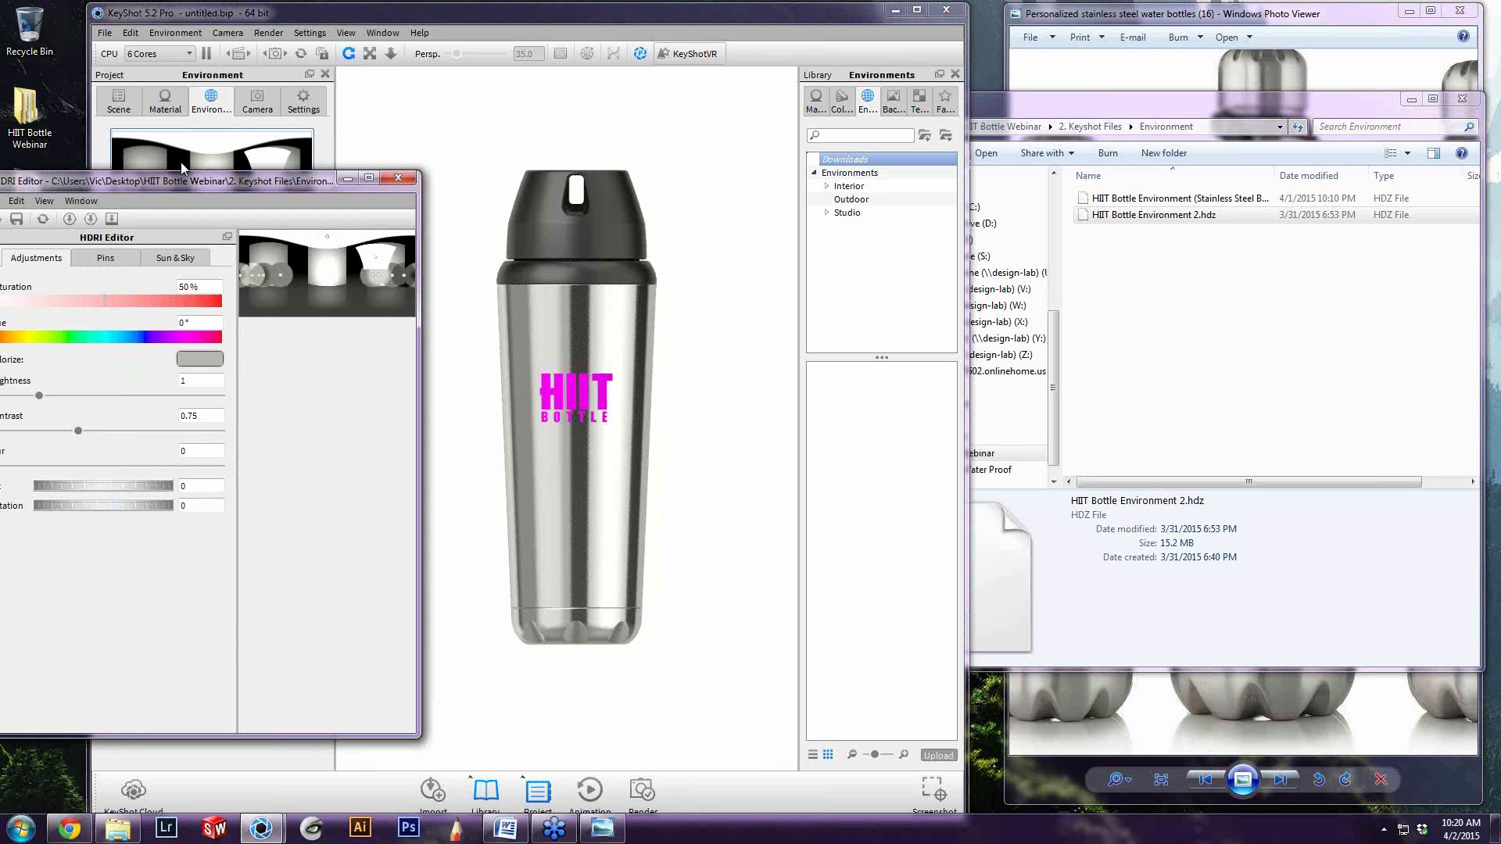
pyautogui.moveTo(187, 181); pyautogui.dragTo(256, 145)
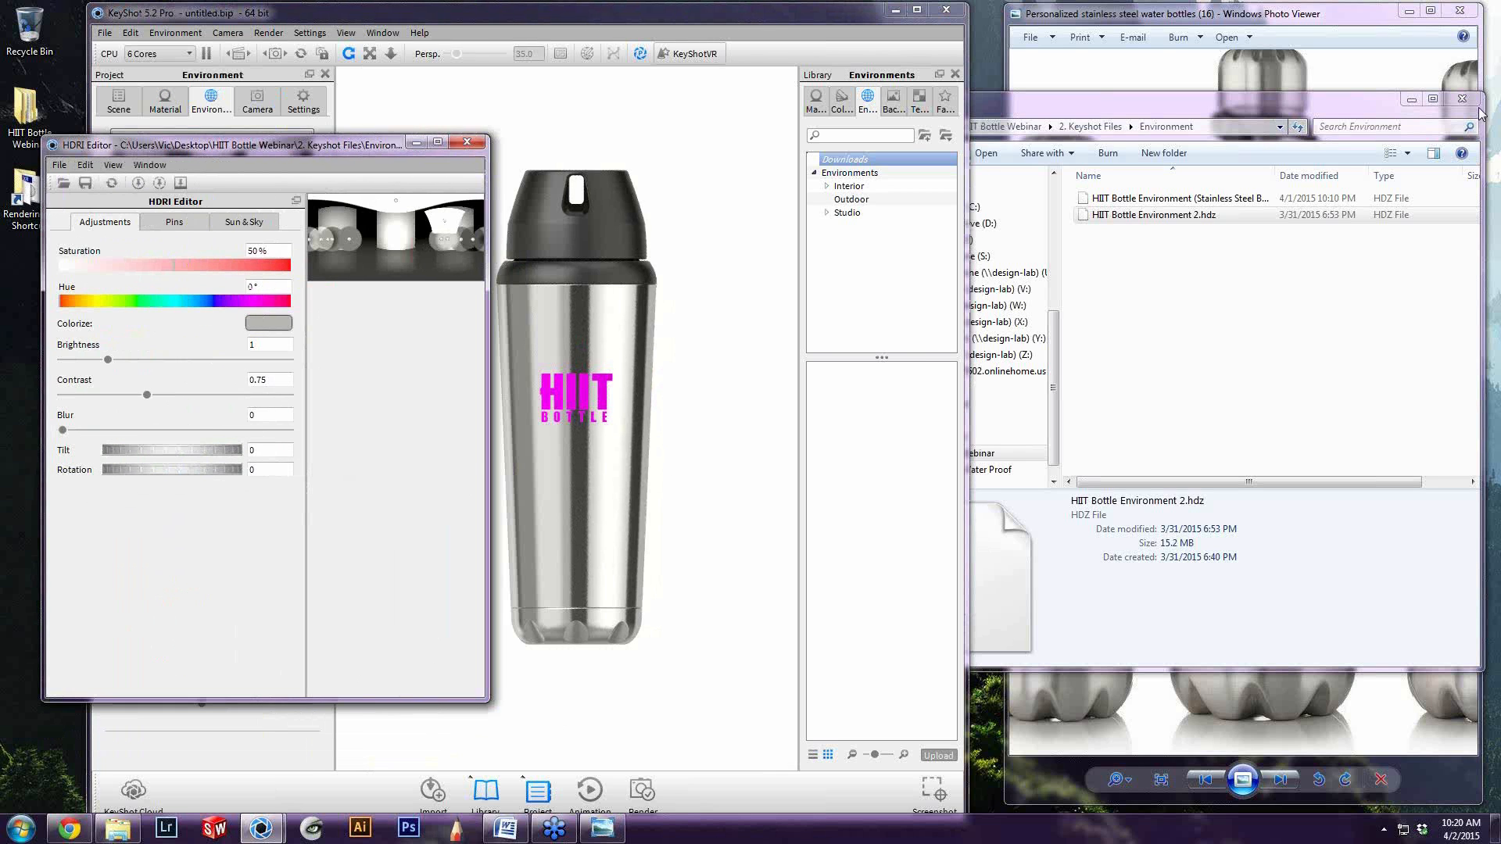
pyautogui.click(1462, 100)
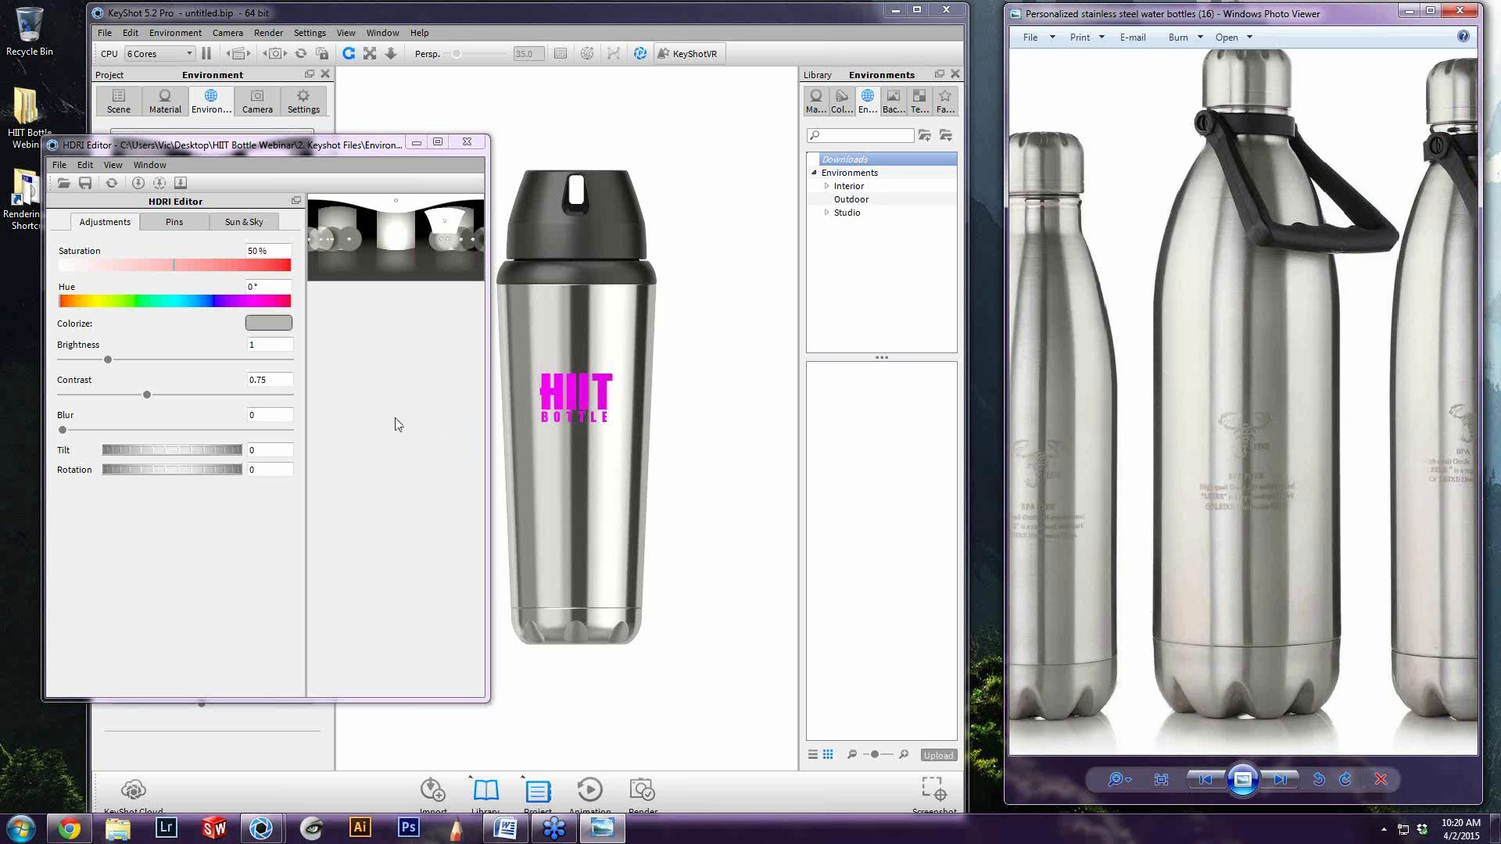
pyautogui.click(441, 403)
pyautogui.moveTo(361, 152); pyautogui.dragTo(292, 110)
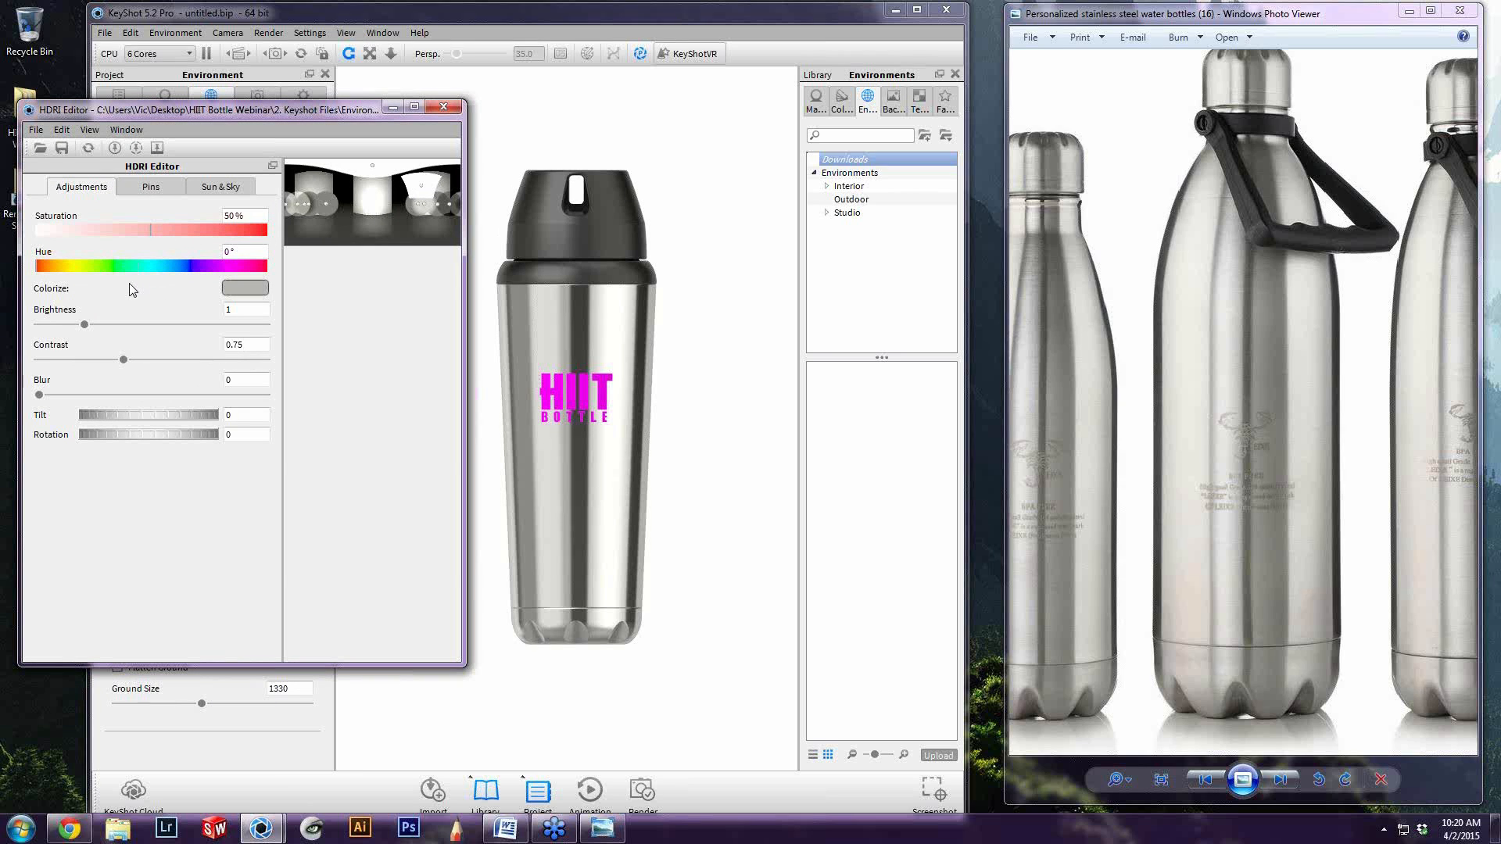
# Try colorizing the environment with a light steel tone sampled from the middle bottle in the reference photo
pyautogui.click(241, 291)
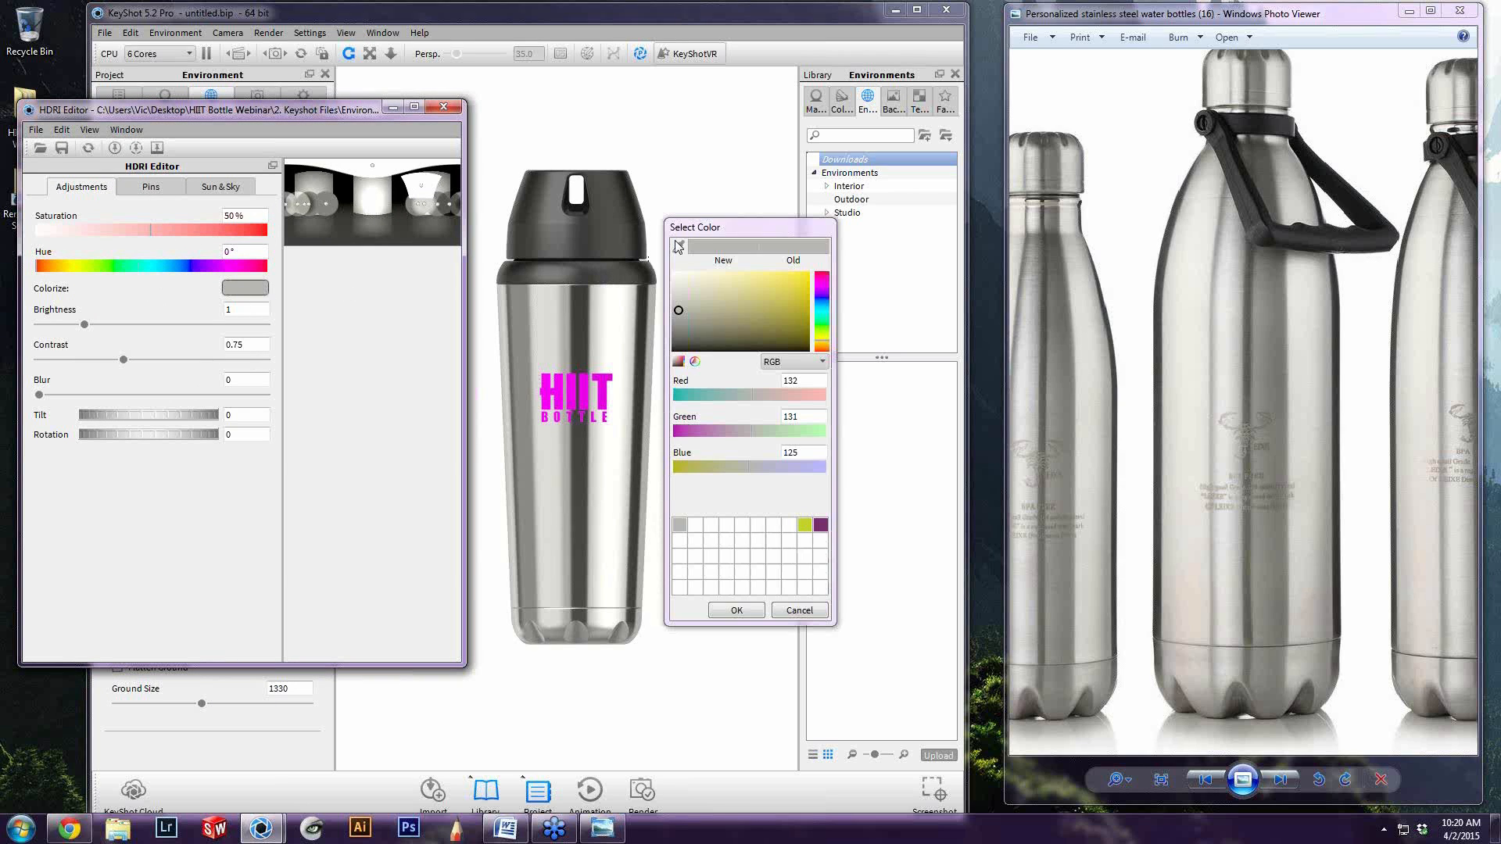
pyautogui.moveTo(727, 229); pyautogui.dragTo(789, 270)
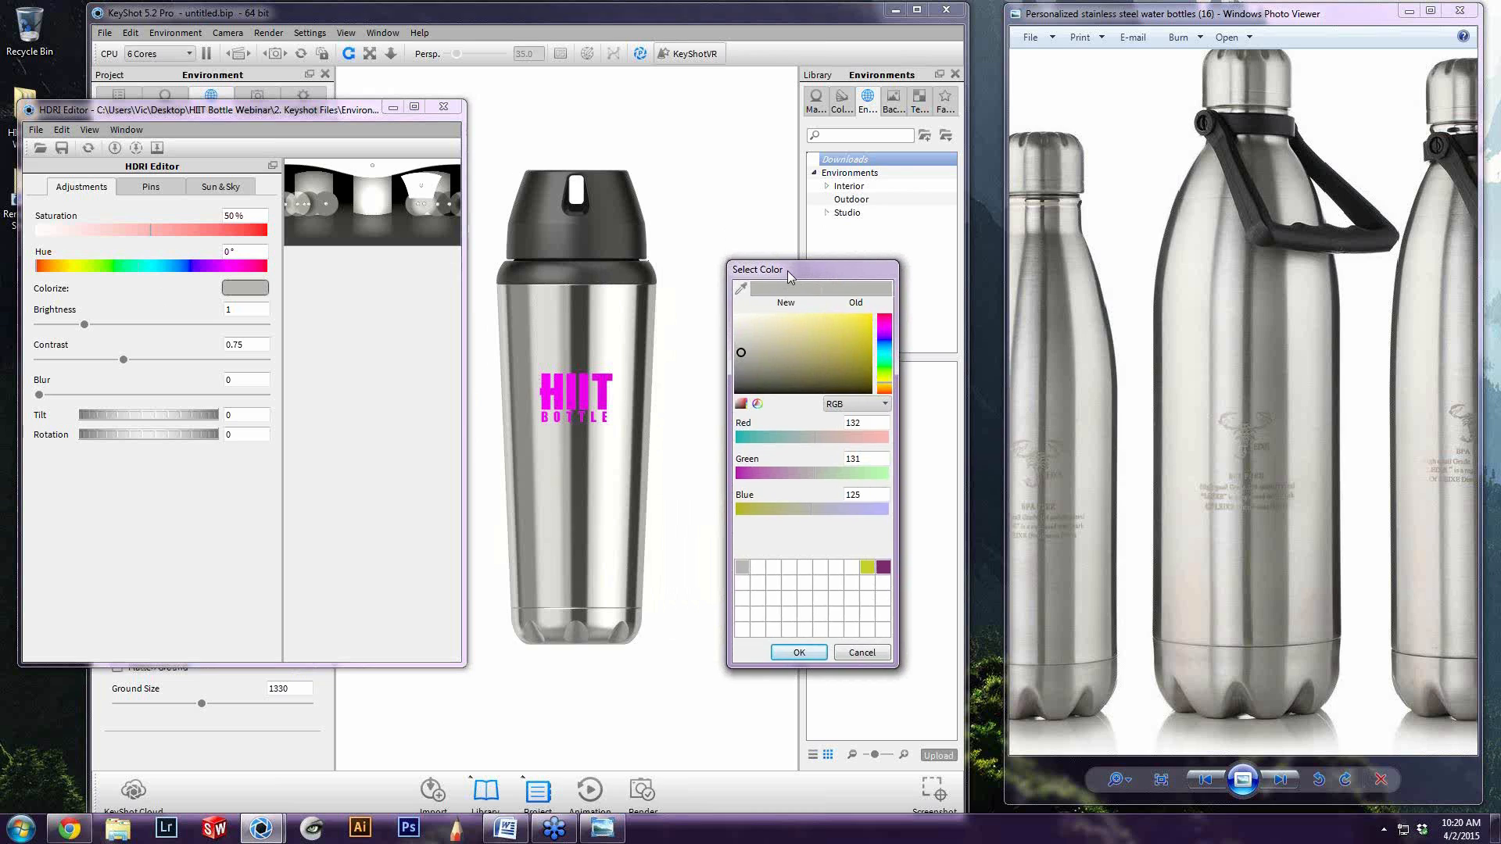
pyautogui.click(742, 295)
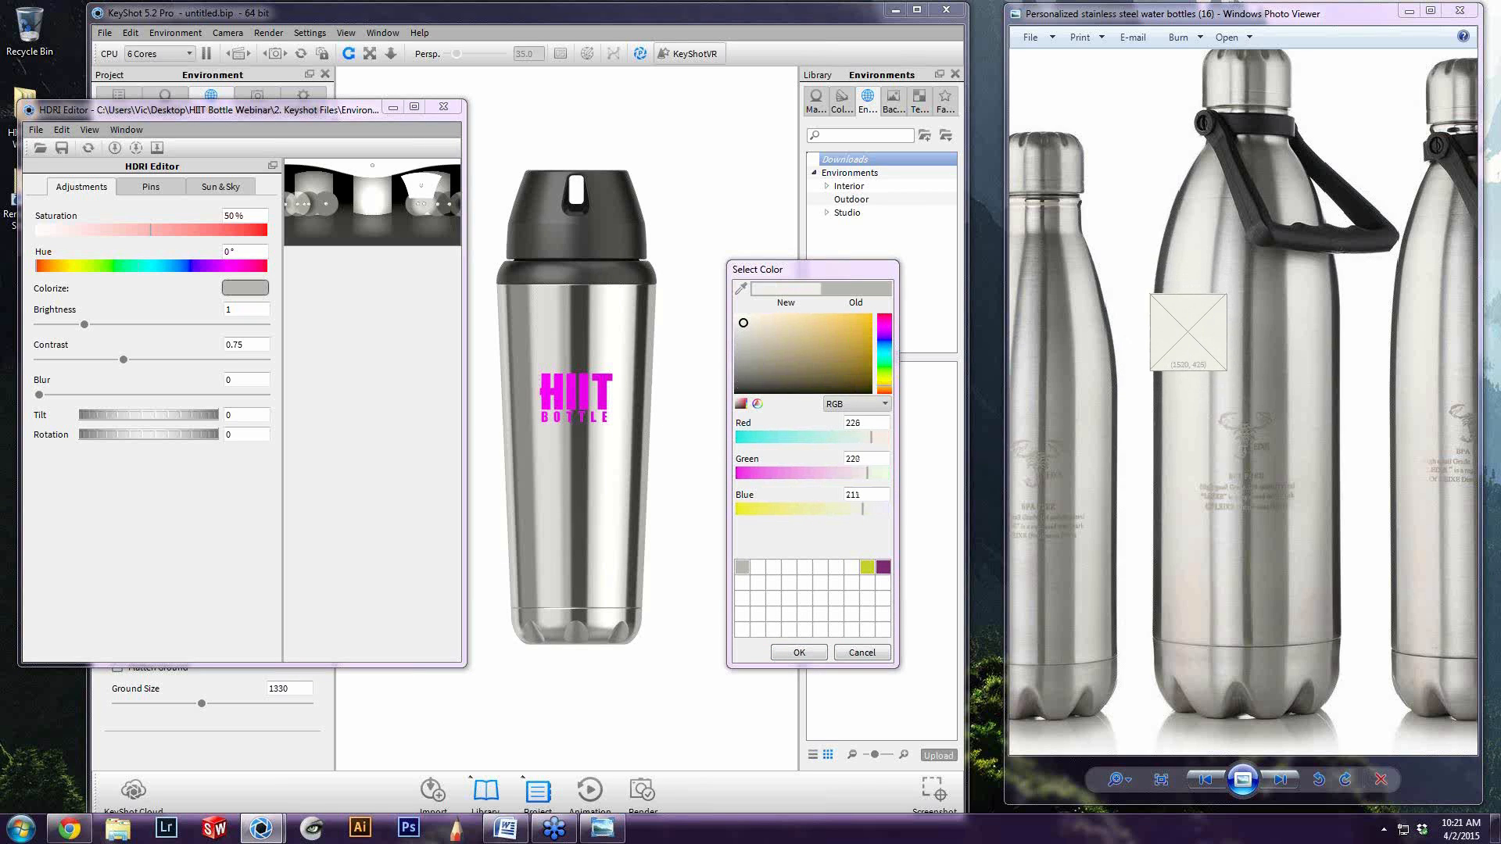
pyautogui.click(1189, 332)
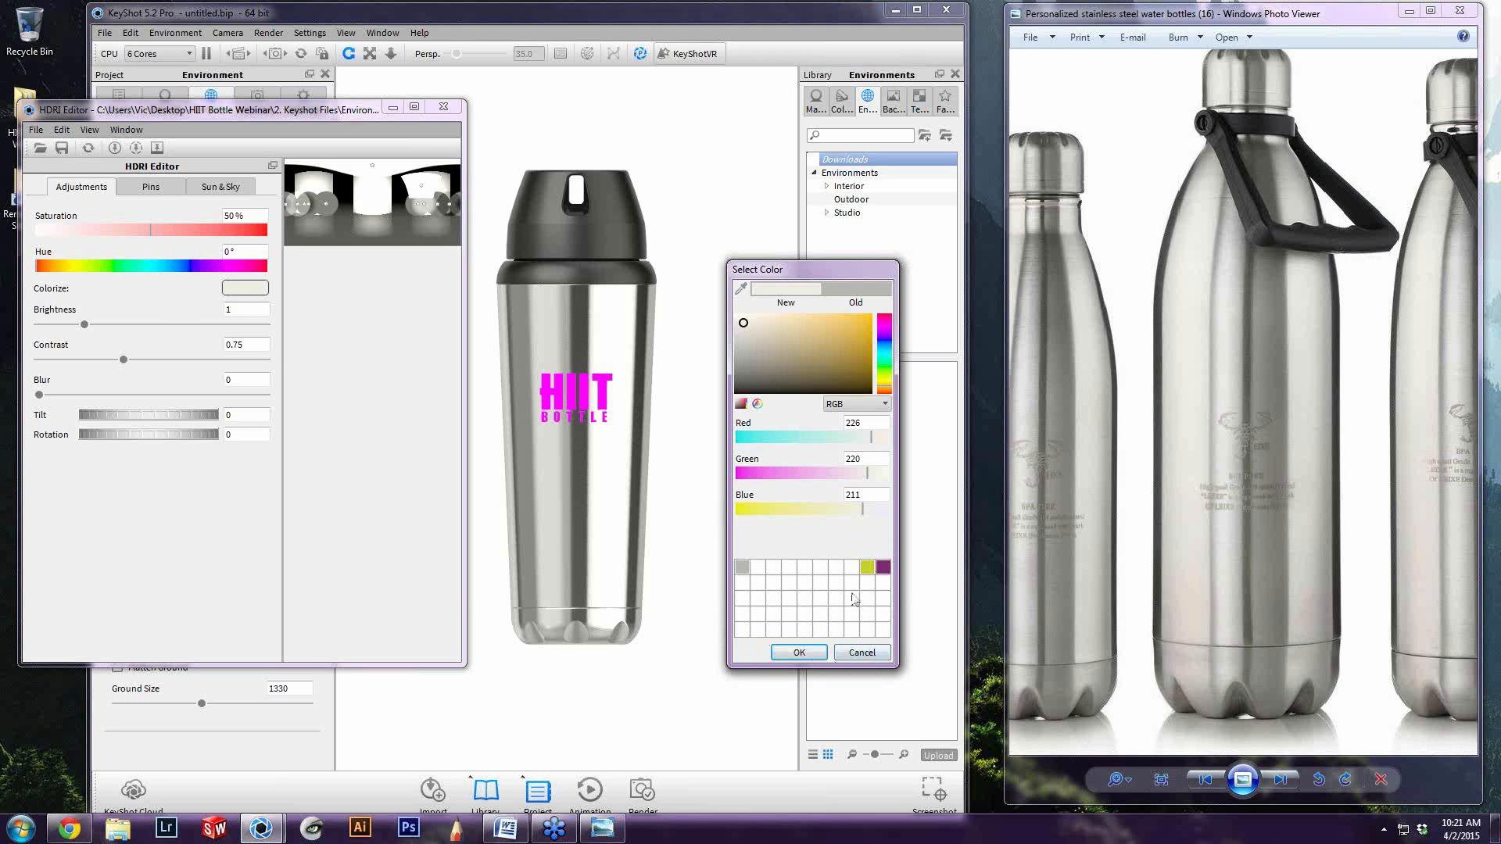
pyautogui.click(874, 659)
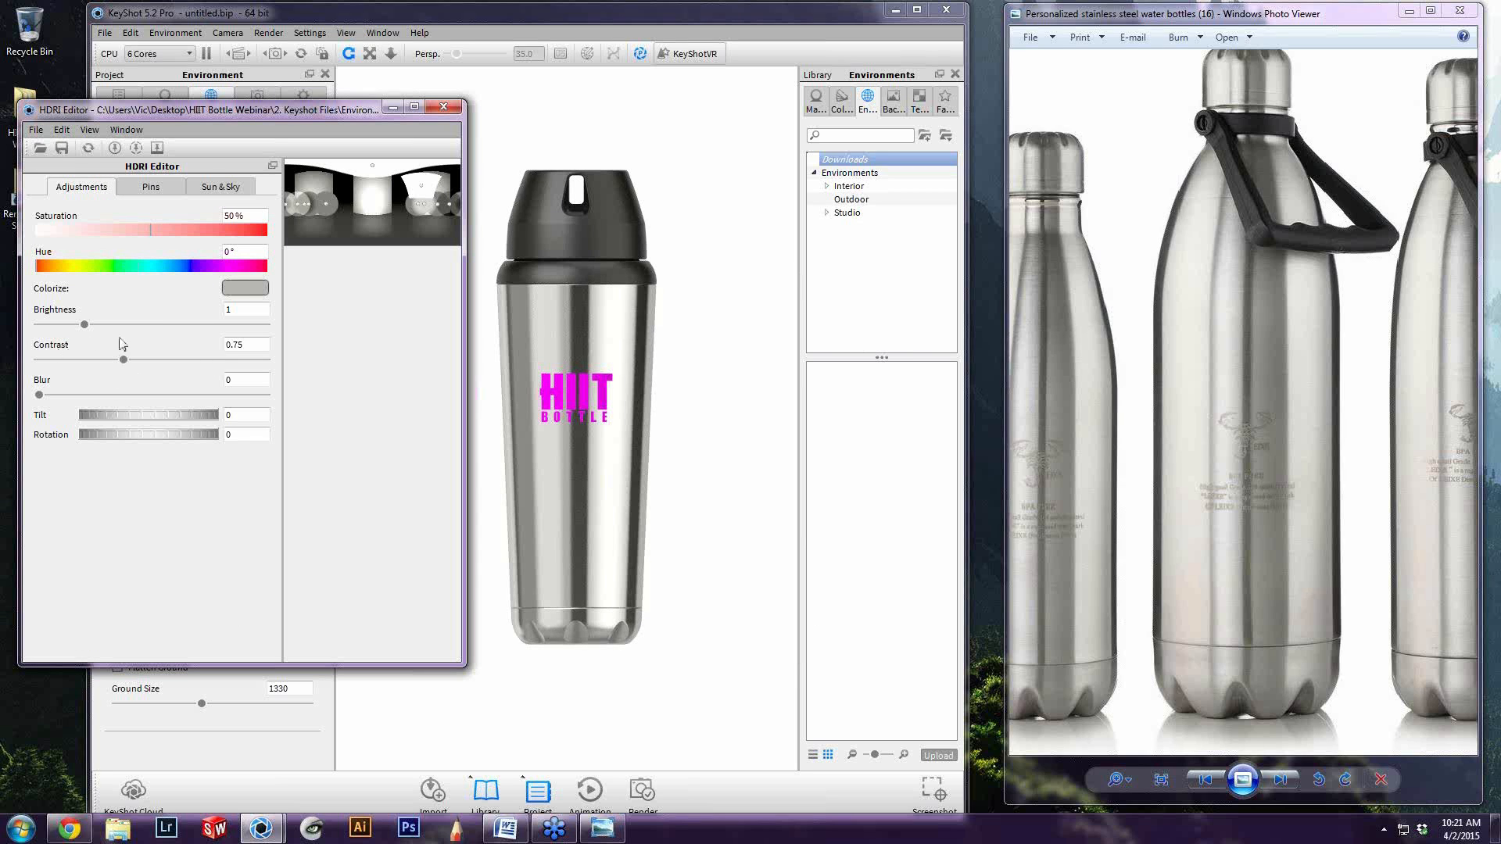
# Compare the environment's contrast at 1 and 0.75 against the reference photo, ending at 0.75
pyautogui.moveTo(125, 361); pyautogui.dragTo(142, 360)
pyautogui.doubleClick(235, 344)
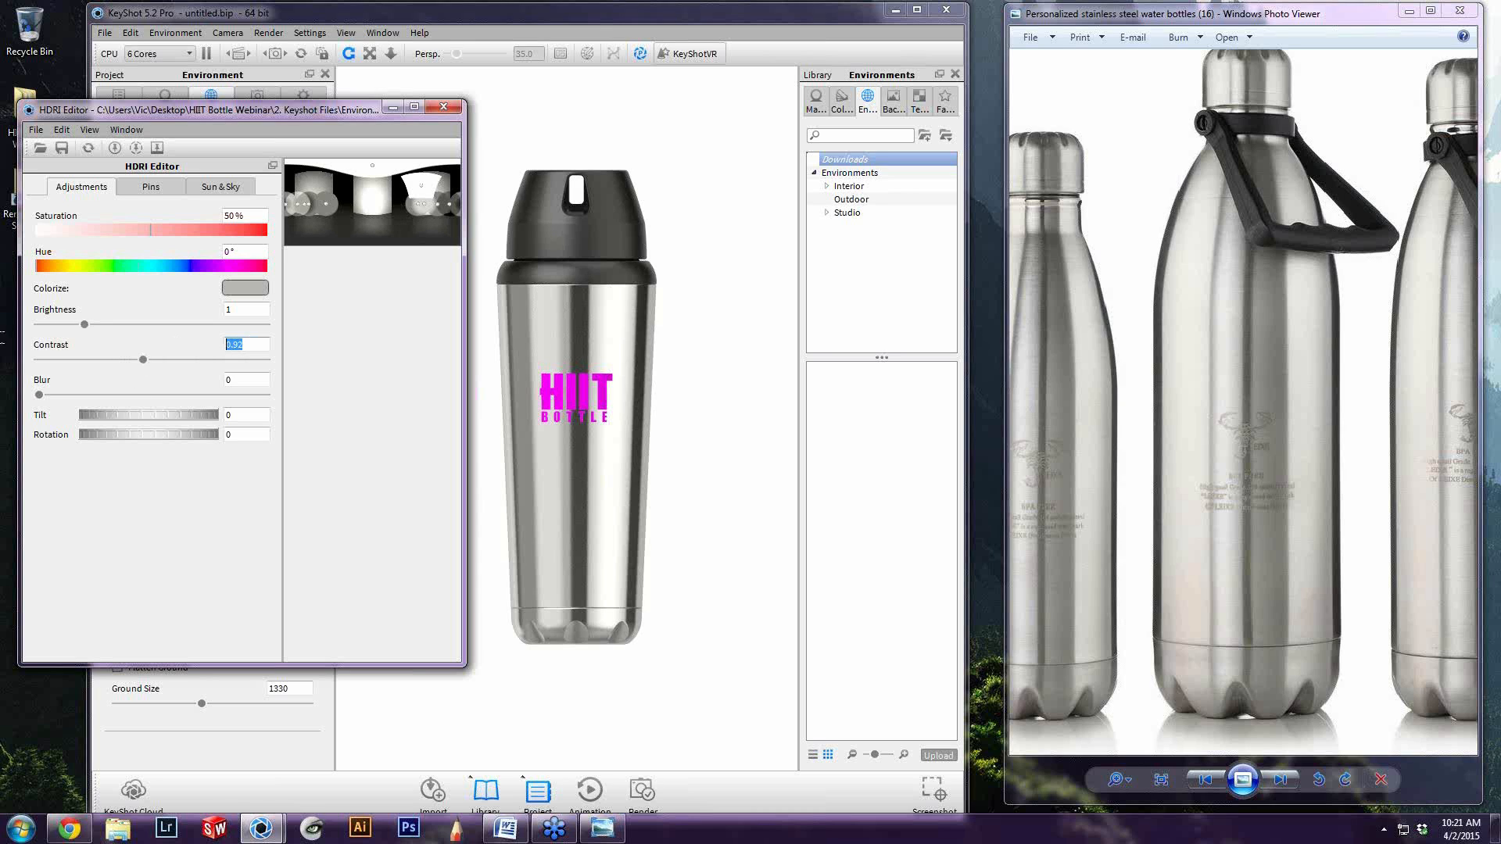
pyautogui.write('1')
pyautogui.press('Return')
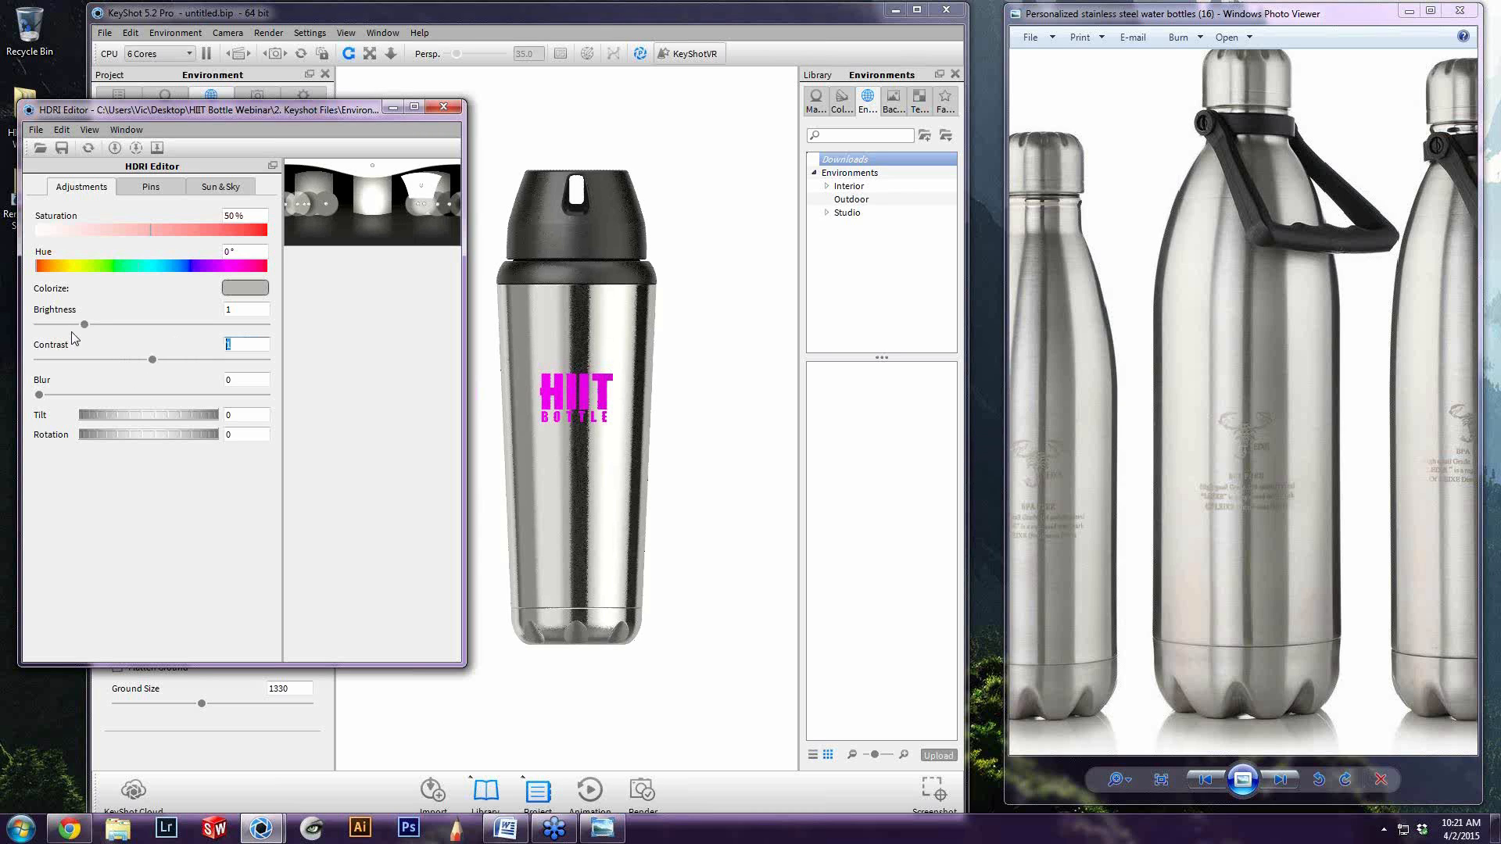
pyautogui.write('.75')
pyautogui.press('Return')
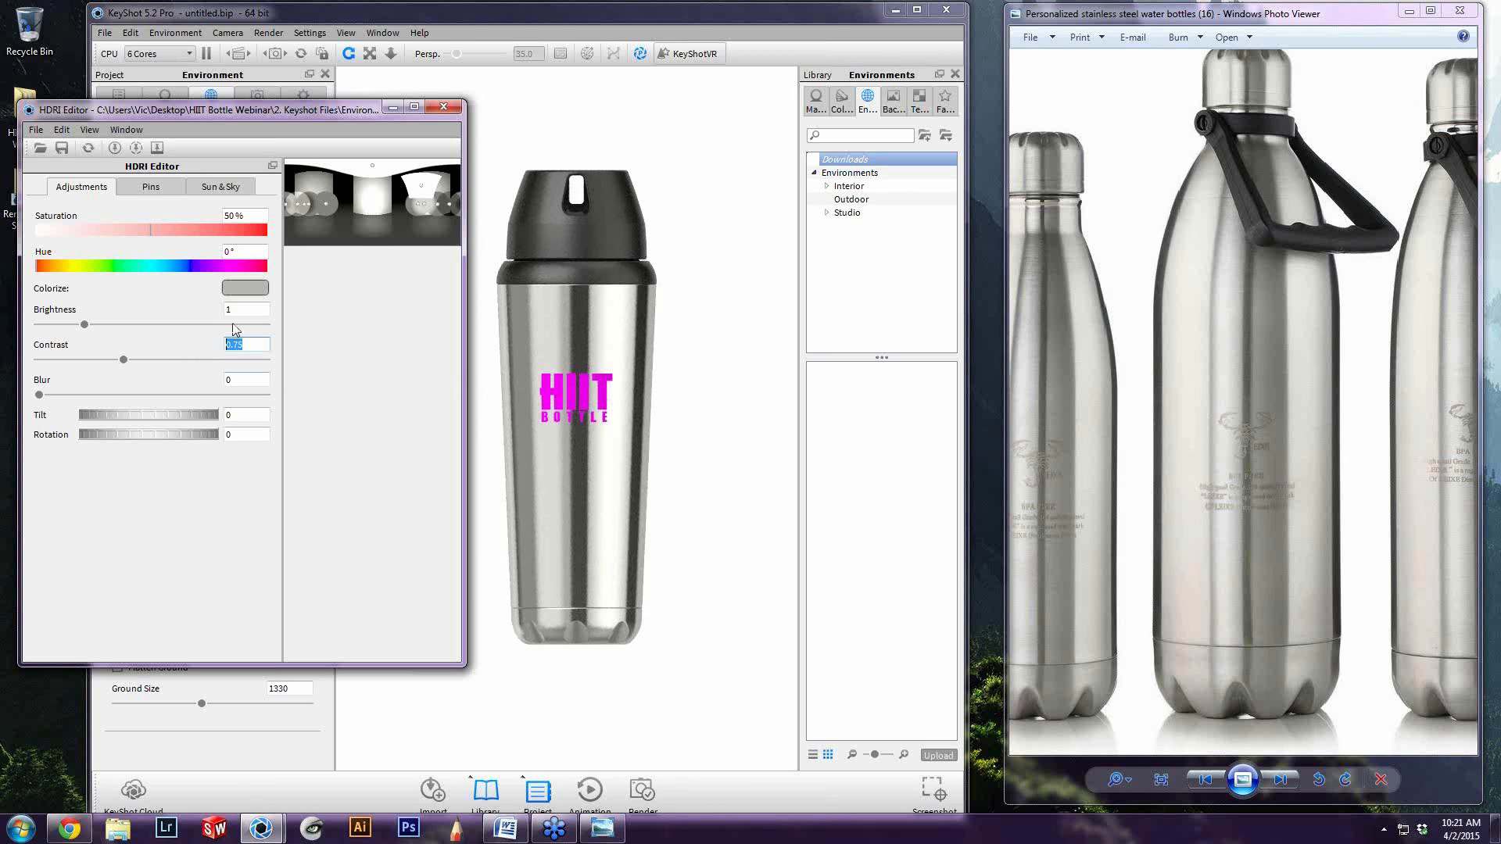
pyautogui.write('1')
pyautogui.press('Return')
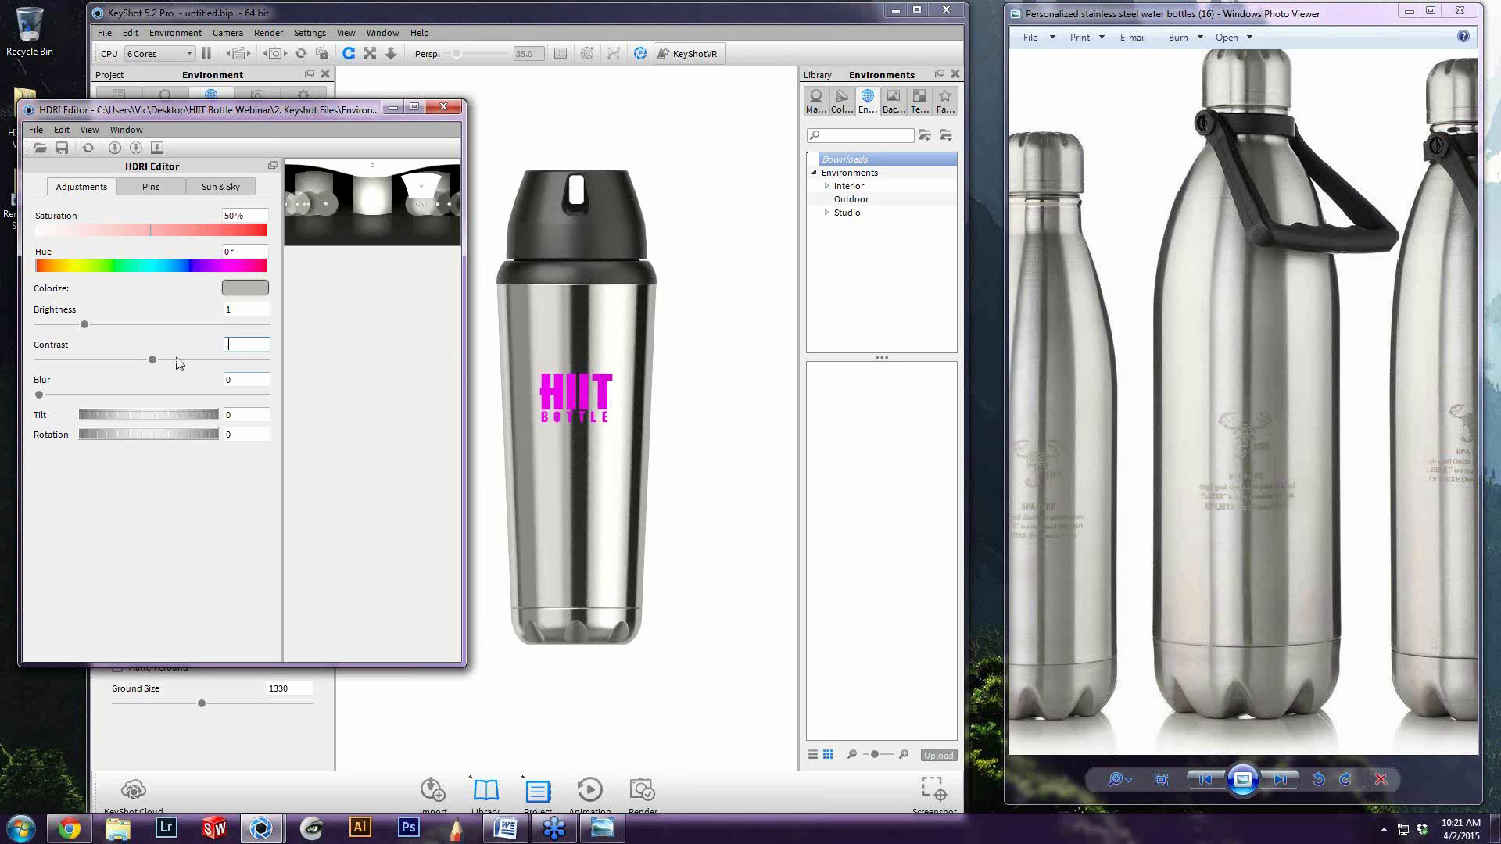
pyautogui.press('Return')
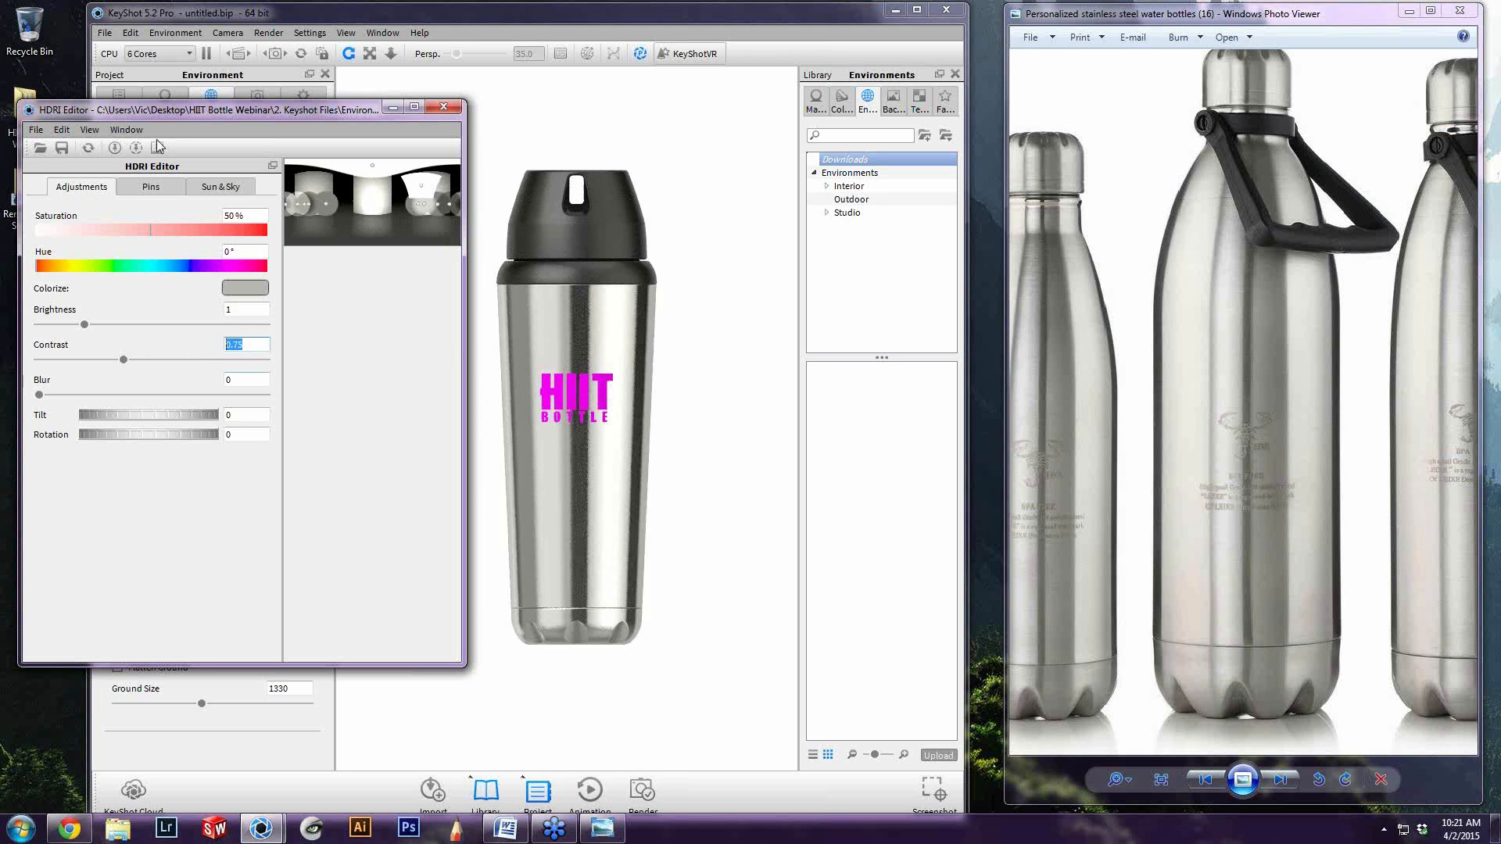
# Turn off every highlight pin of the environment, from LID Highlight through base highlight 1
pyautogui.click(151, 188)
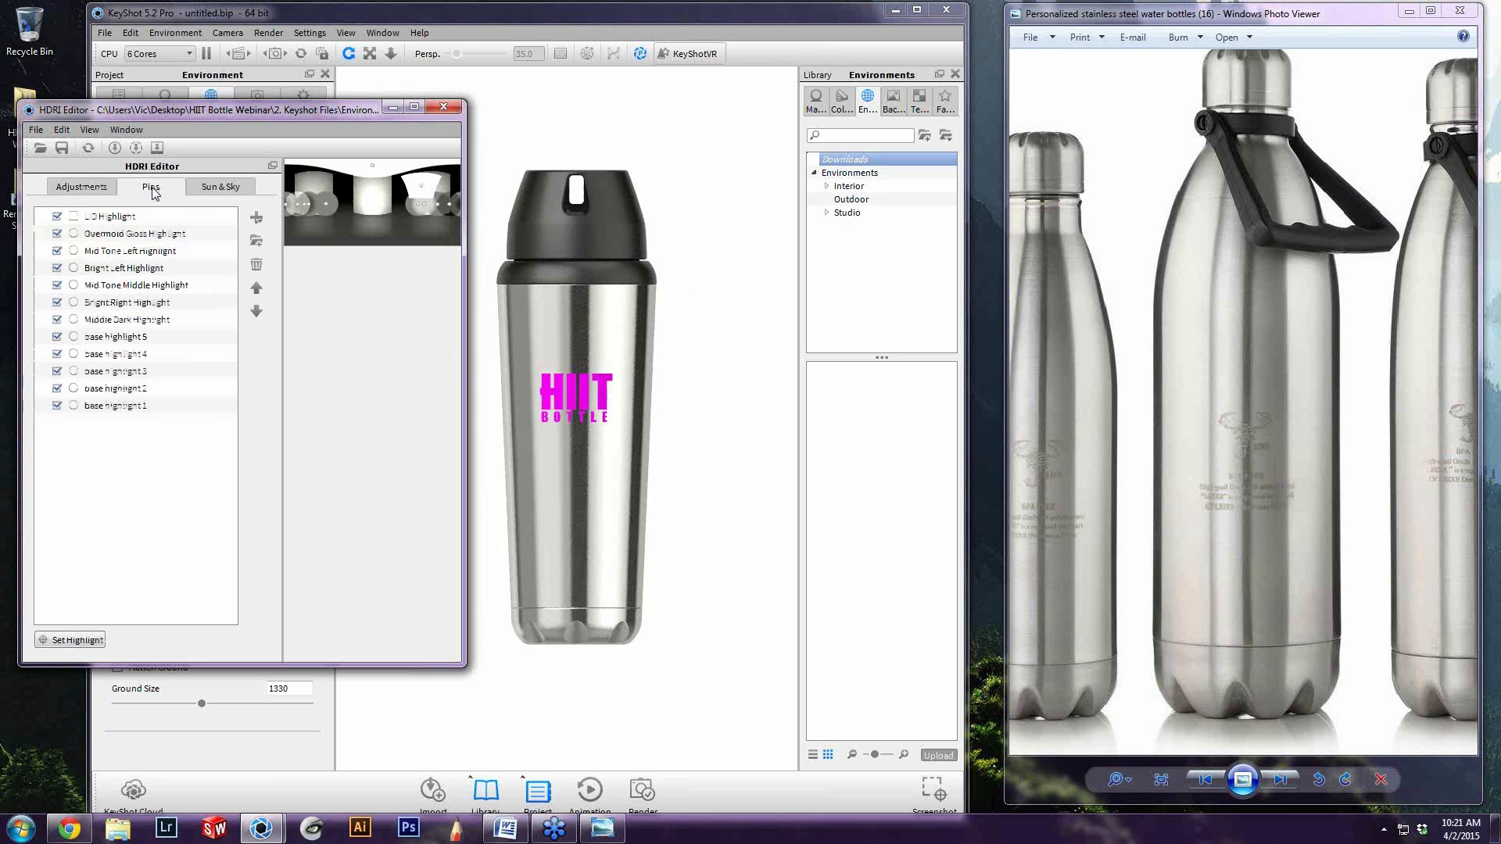
pyautogui.click(57, 216)
pyautogui.click(56, 234)
pyautogui.click(57, 251)
pyautogui.click(56, 268)
pyautogui.click(57, 285)
pyautogui.click(56, 303)
pyautogui.click(57, 320)
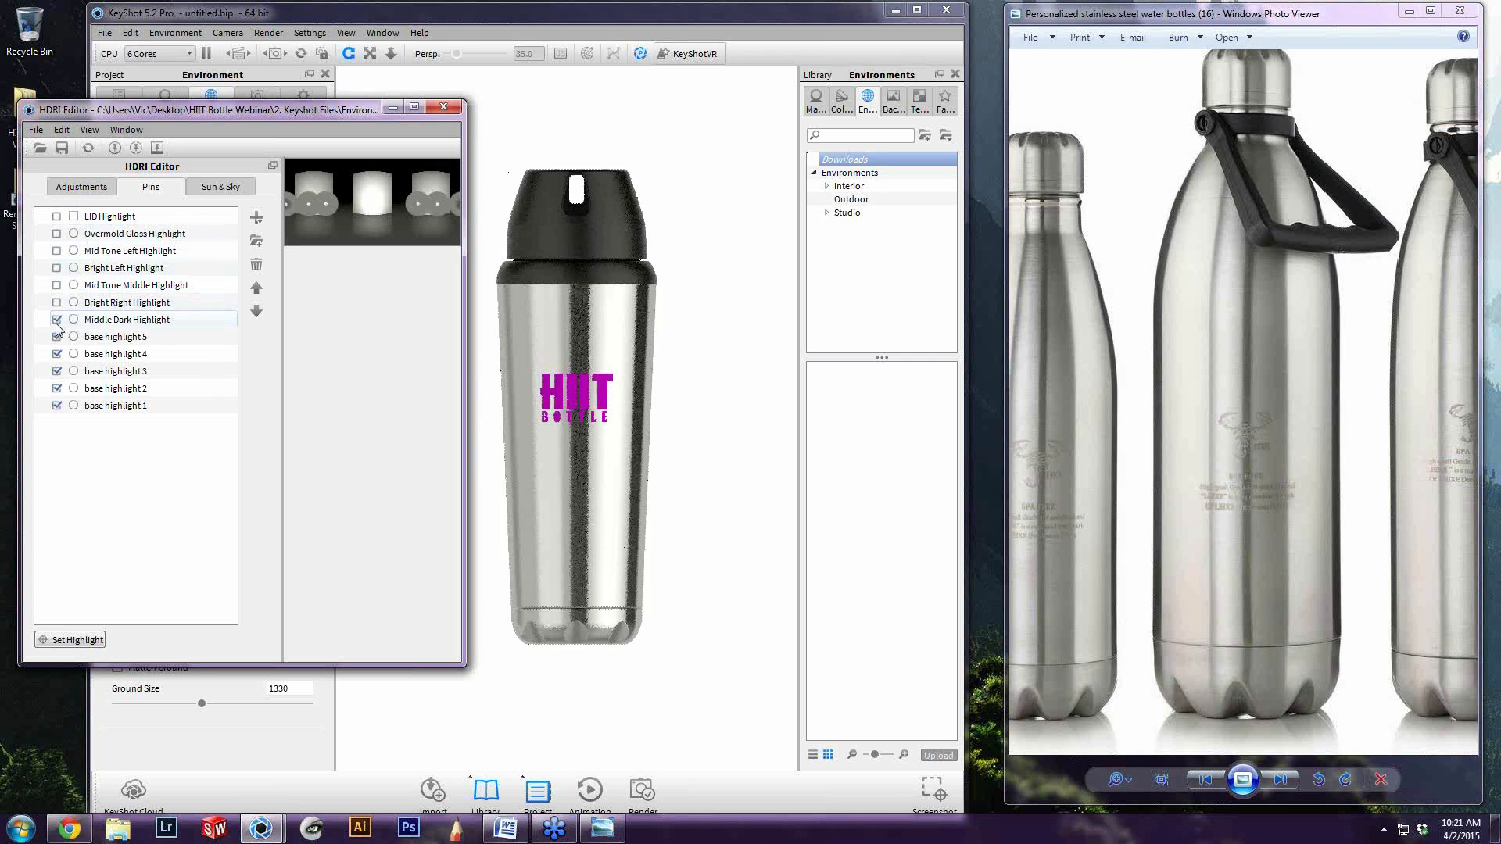
pyautogui.click(57, 337)
pyautogui.click(56, 354)
pyautogui.click(56, 372)
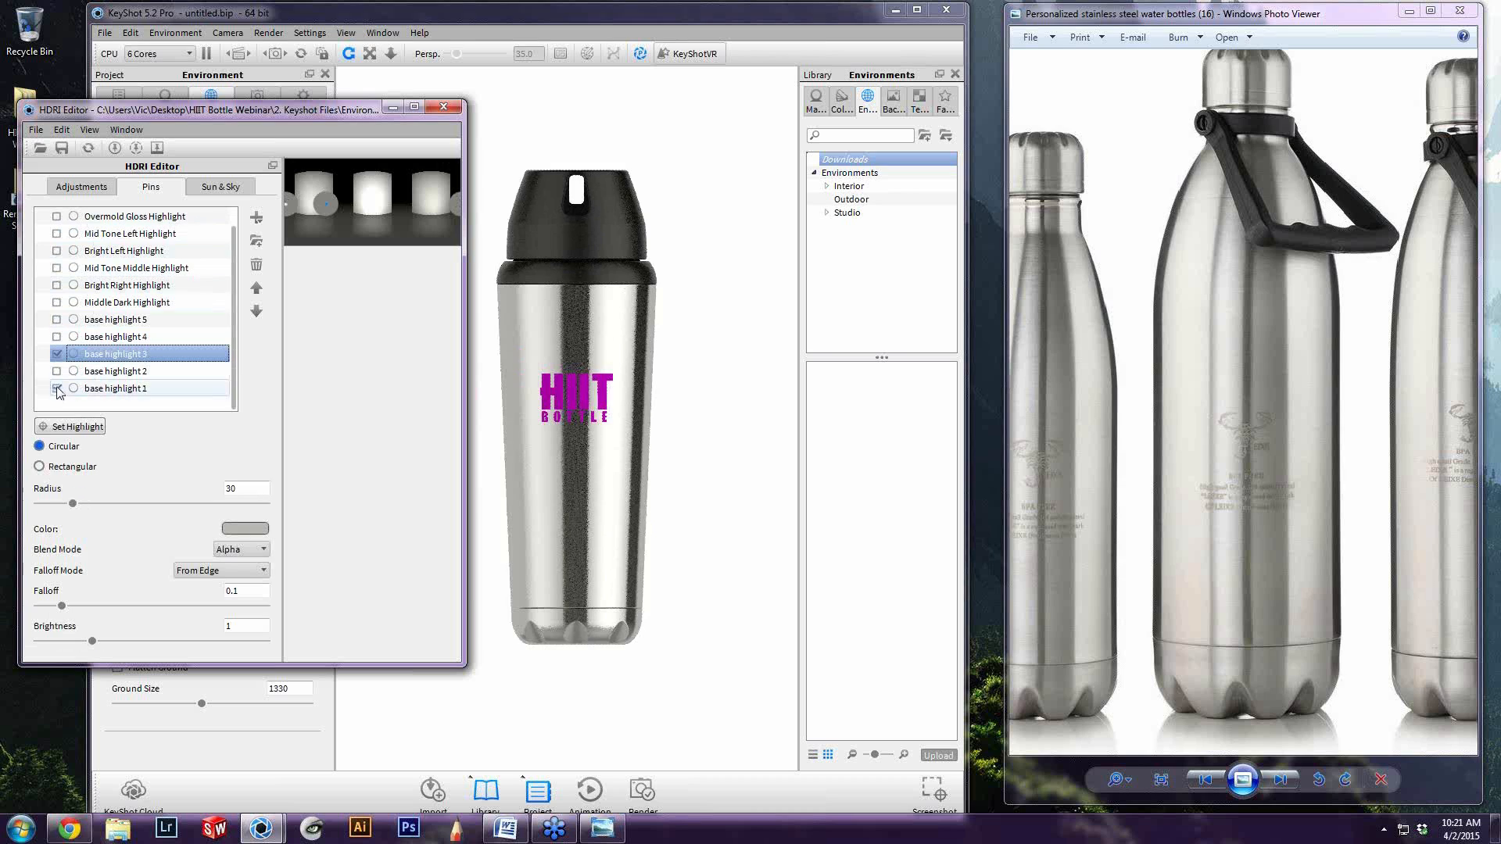
pyautogui.click(57, 372)
pyautogui.click(56, 389)
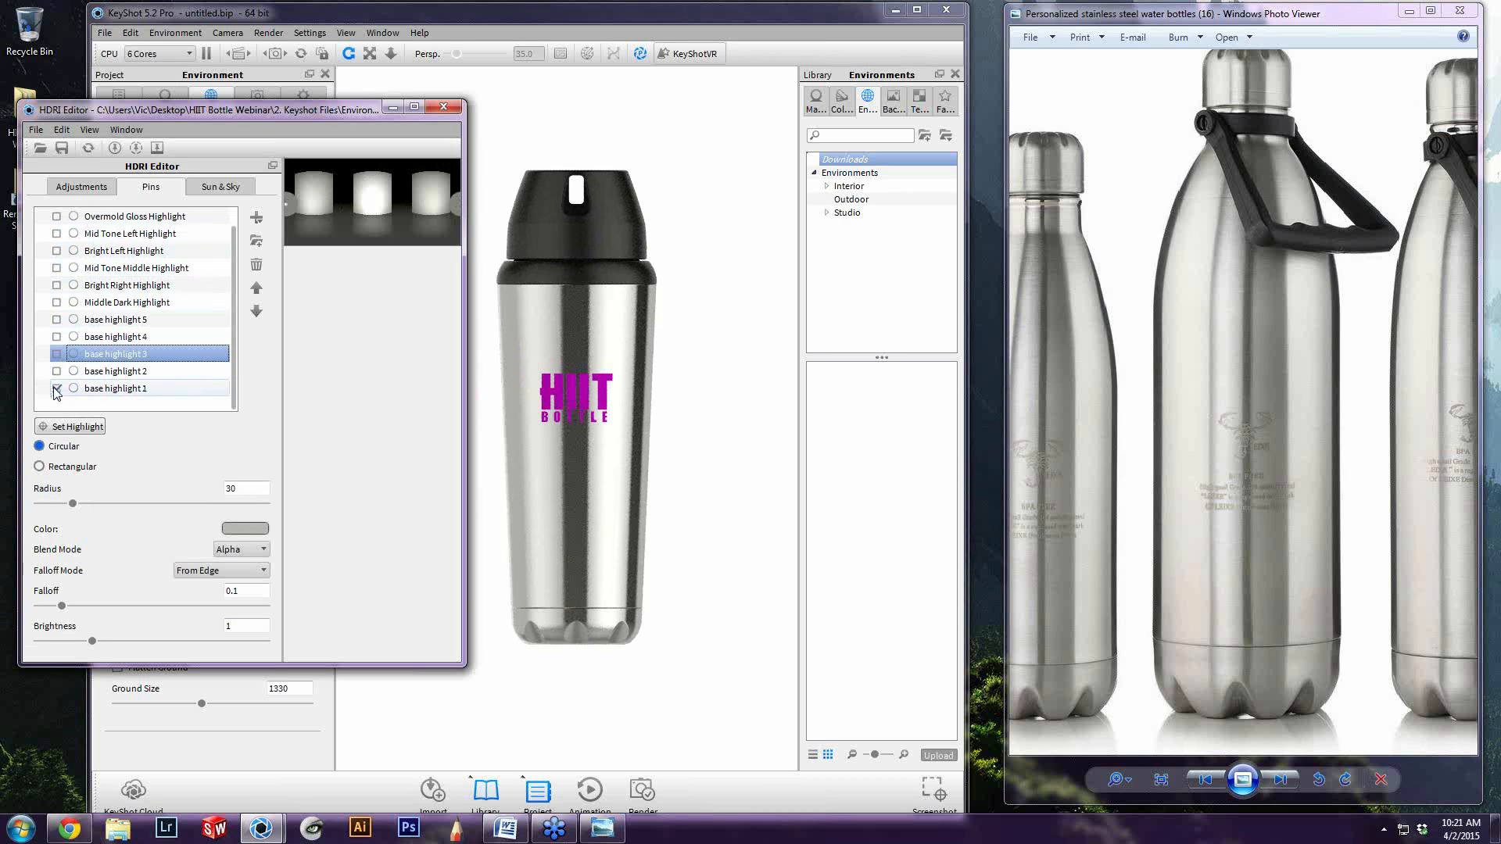
# Turn on the pins base highlight 1 through 5, Middle Dark Highlight and Bright Right Highlight
pyautogui.click(133, 391)
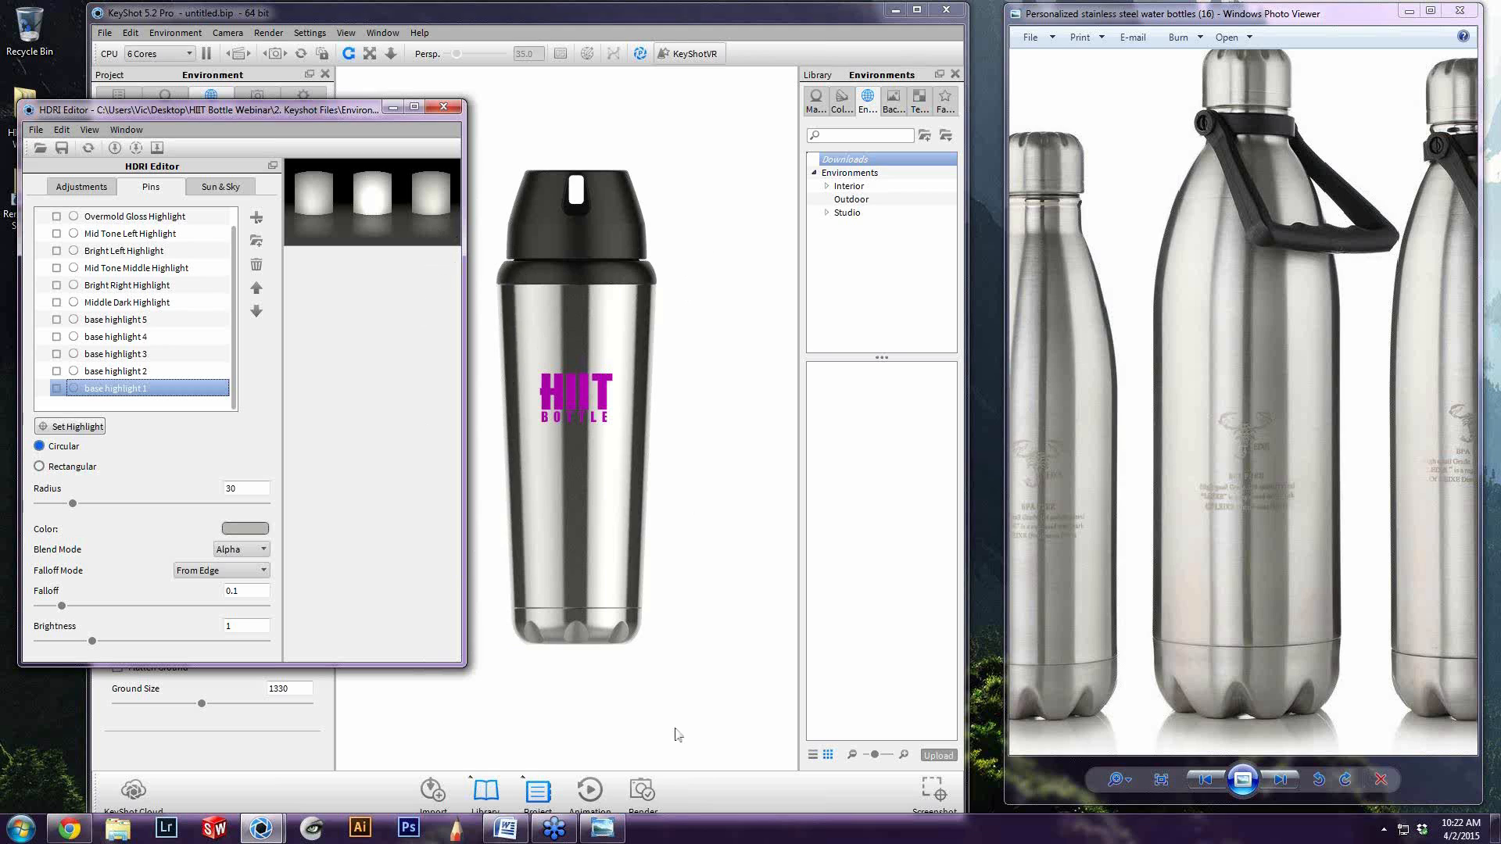
pyautogui.click(56, 388)
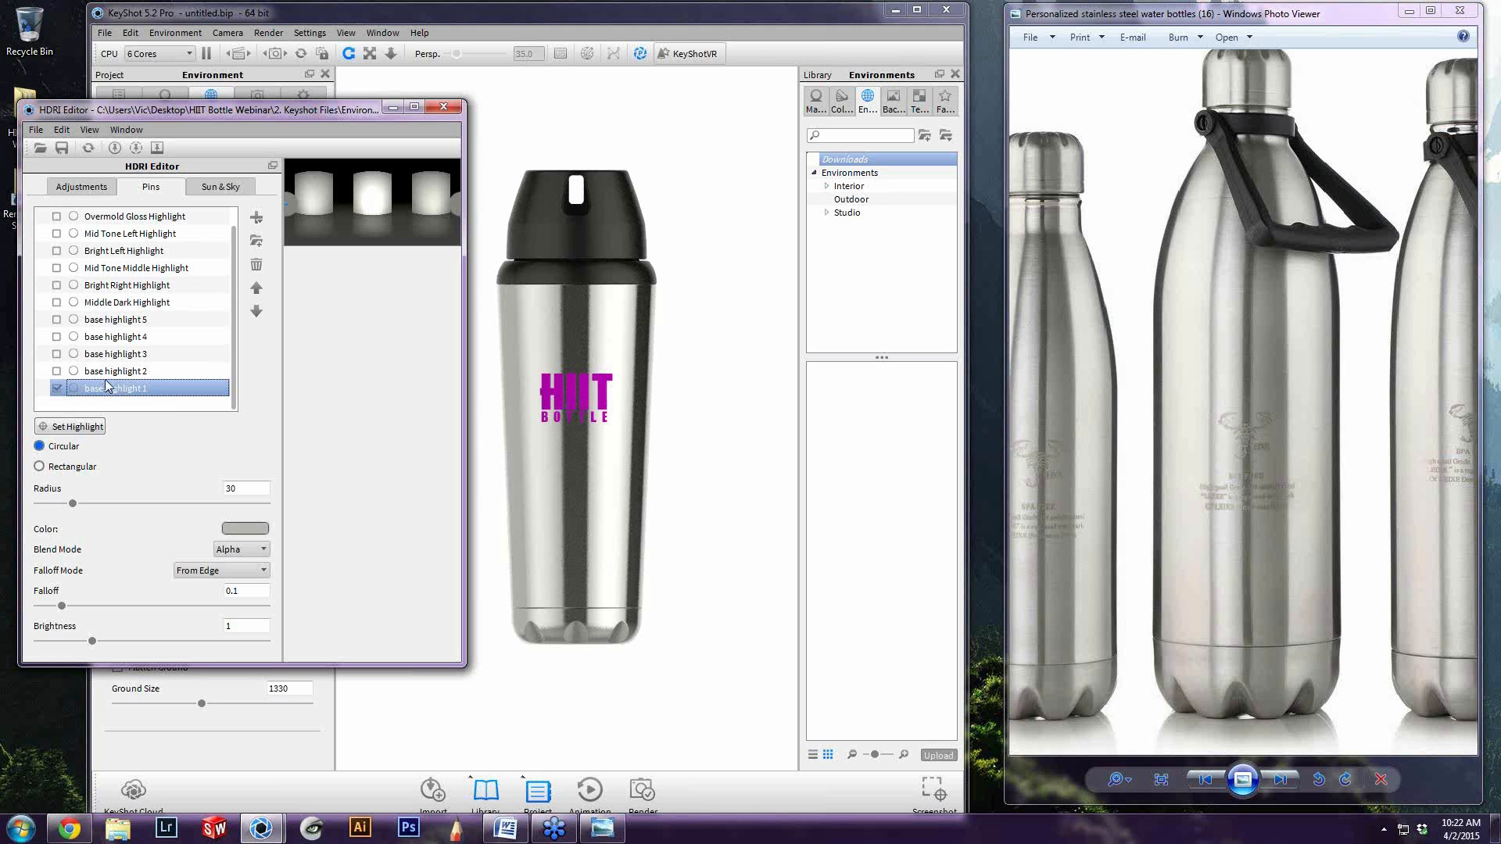
pyautogui.click(56, 372)
pyautogui.click(57, 354)
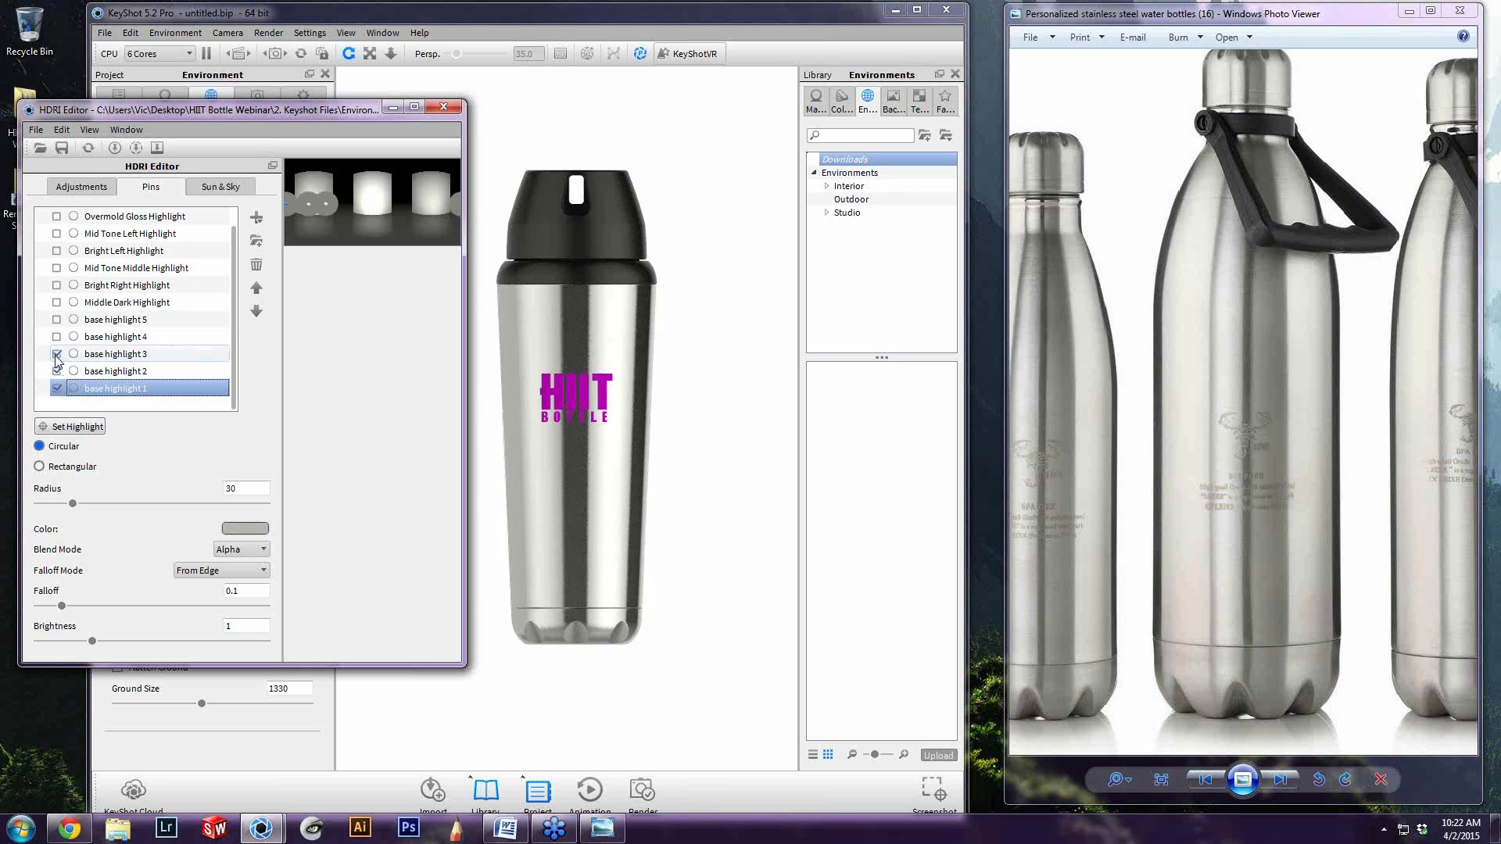
pyautogui.click(56, 337)
pyautogui.click(56, 320)
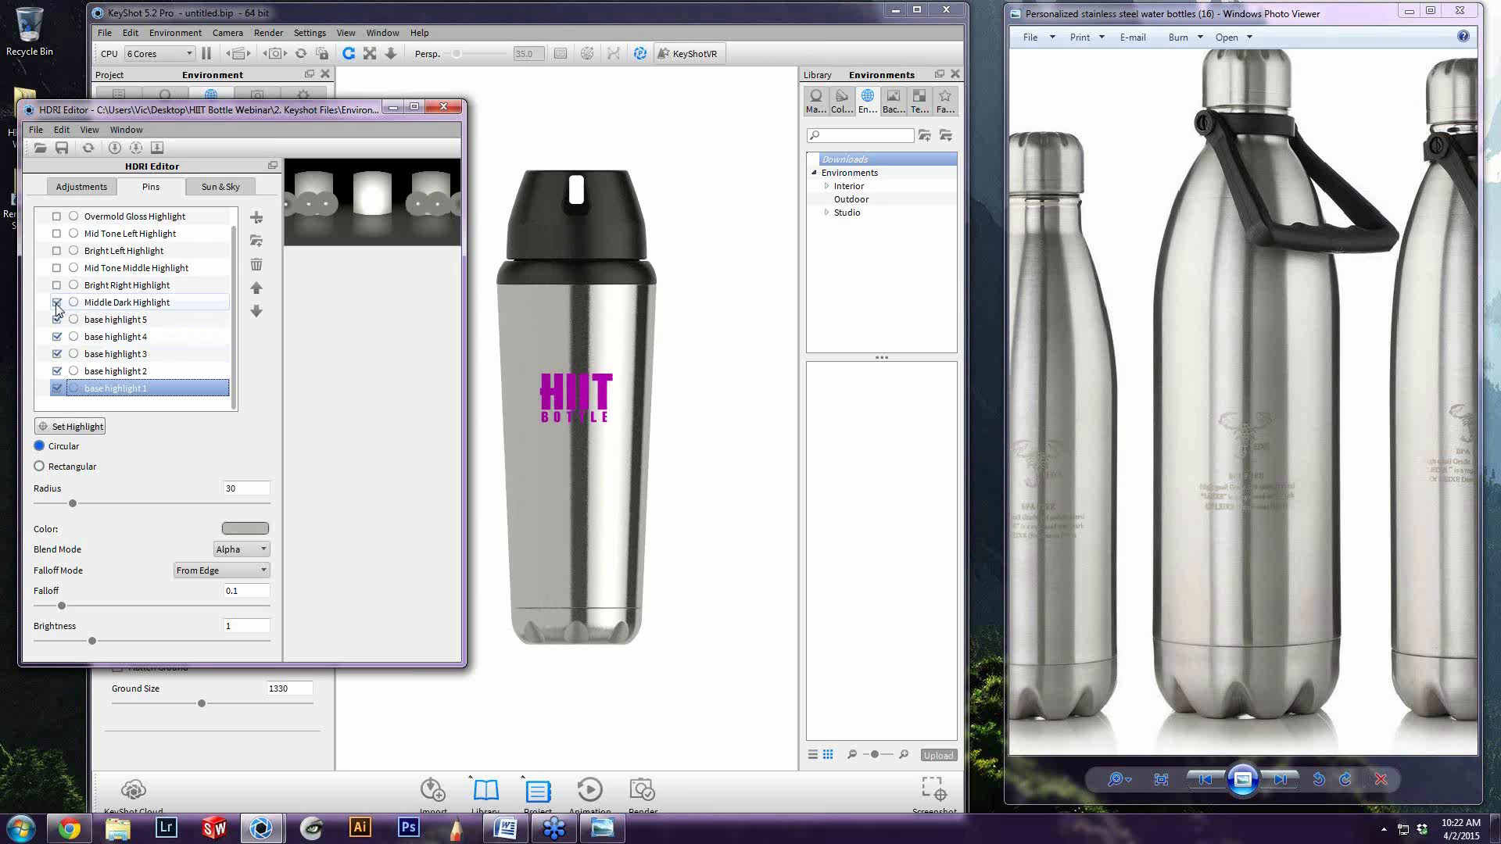
pyautogui.click(56, 302)
pyautogui.click(57, 286)
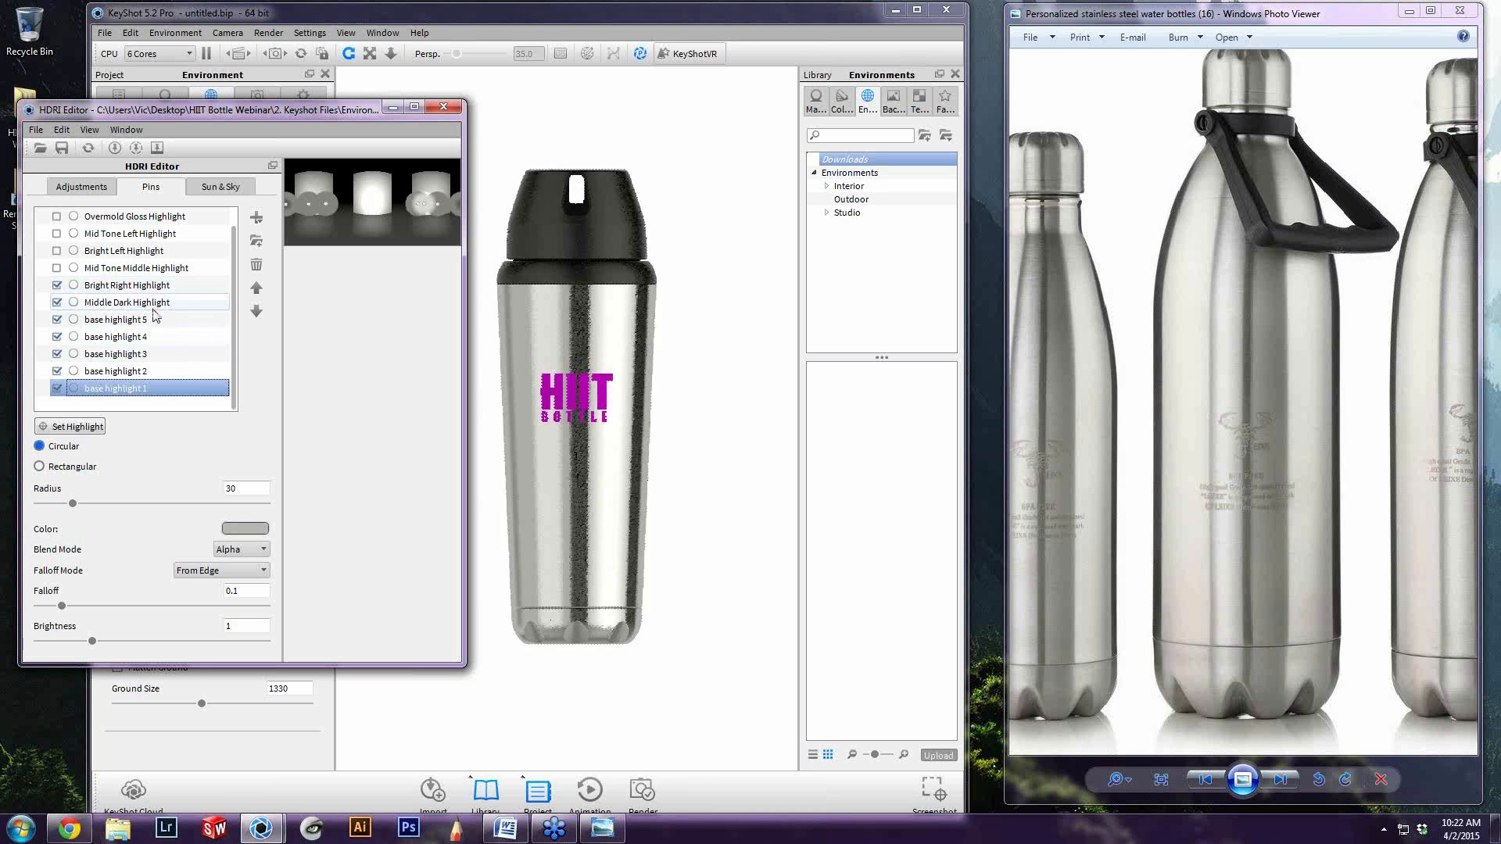
# Close the HDRI Editor and set the environment rotation to 90
pyautogui.click(88, 187)
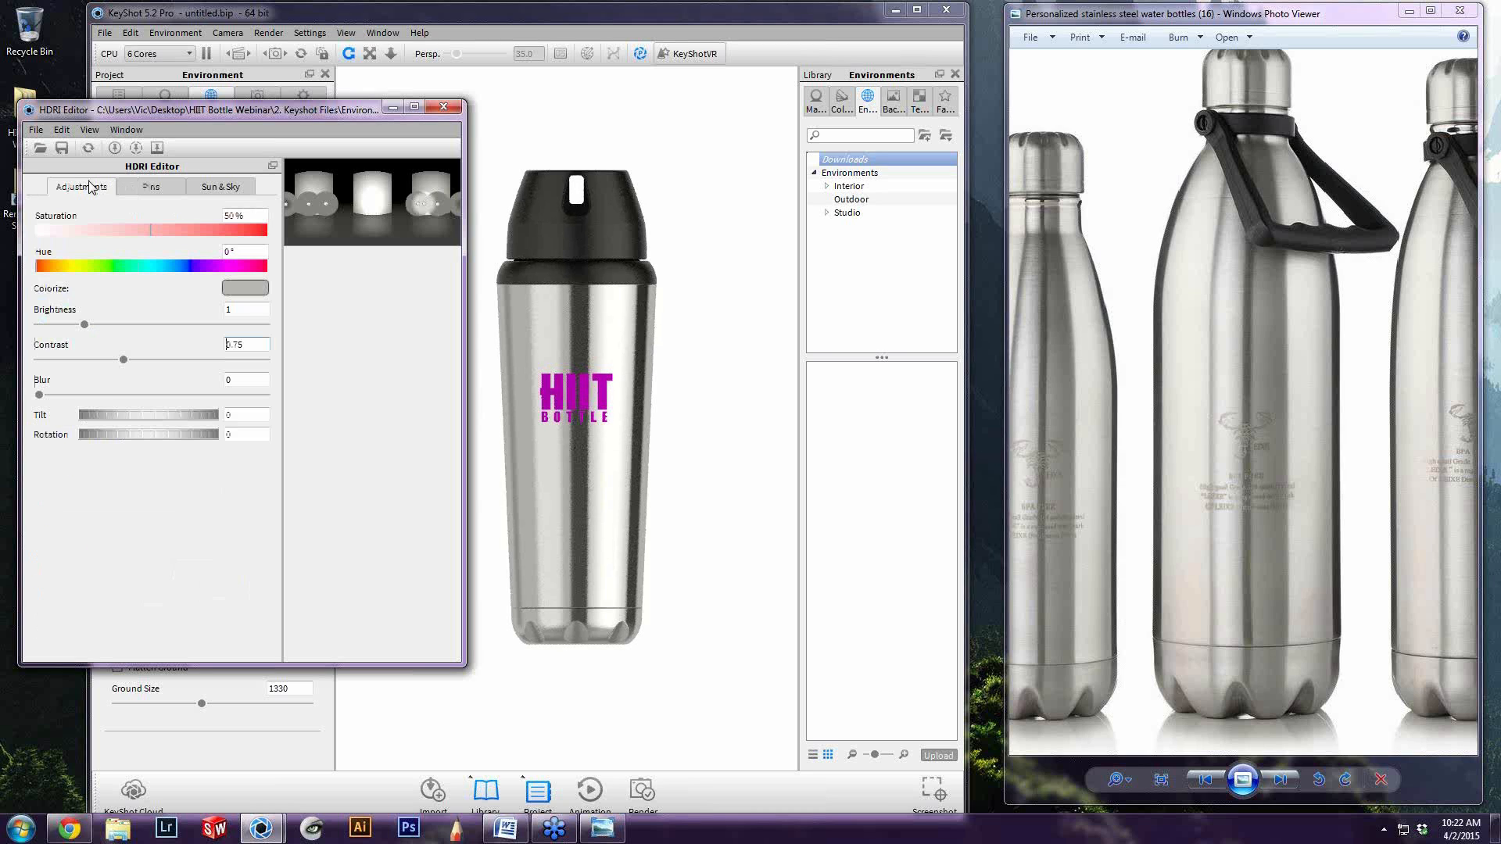
pyautogui.click(443, 107)
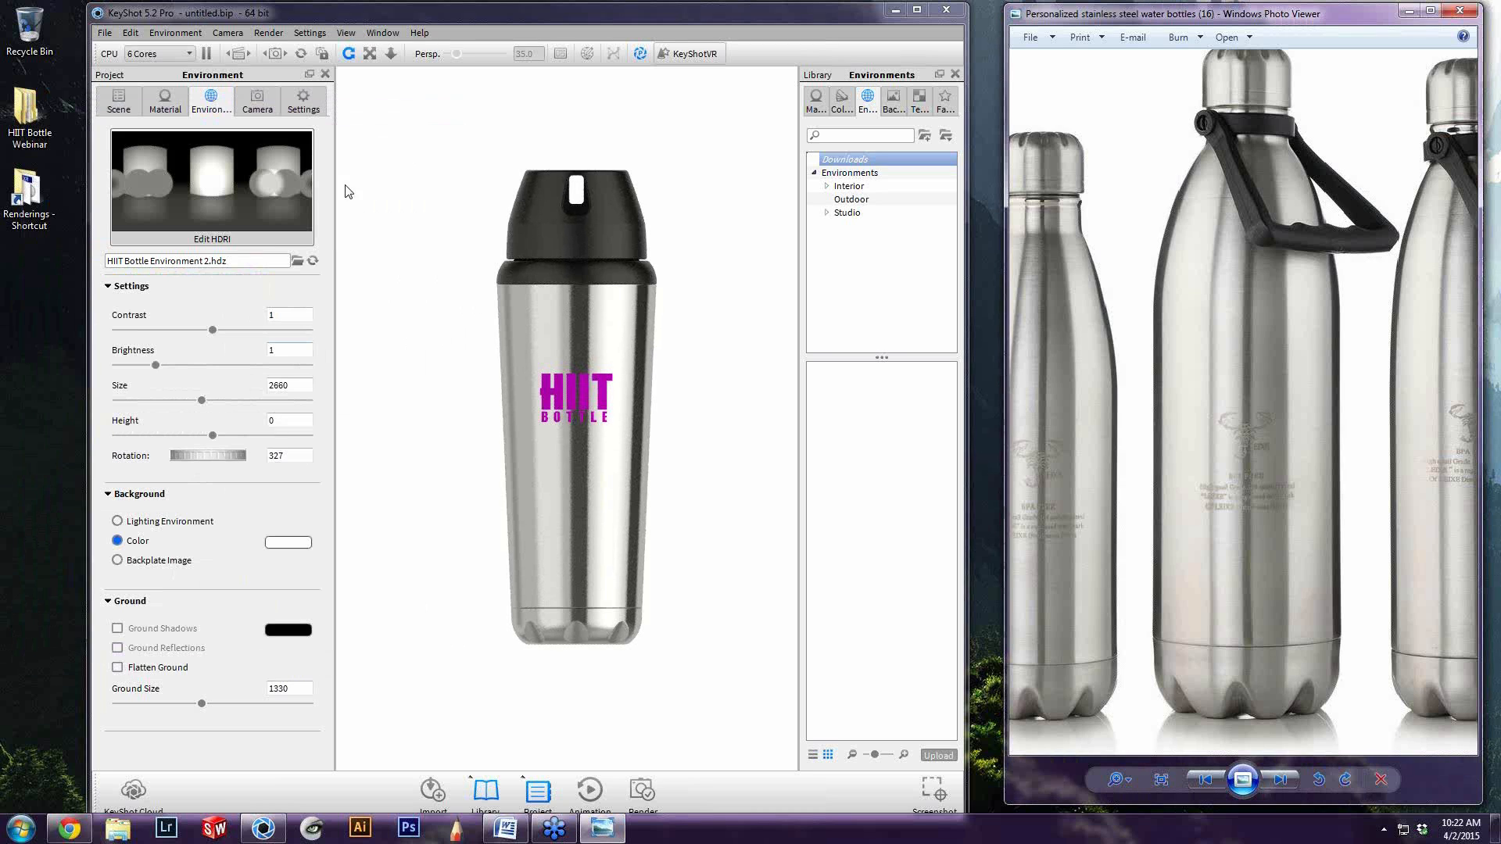
pyautogui.doubleClick(311, 454)
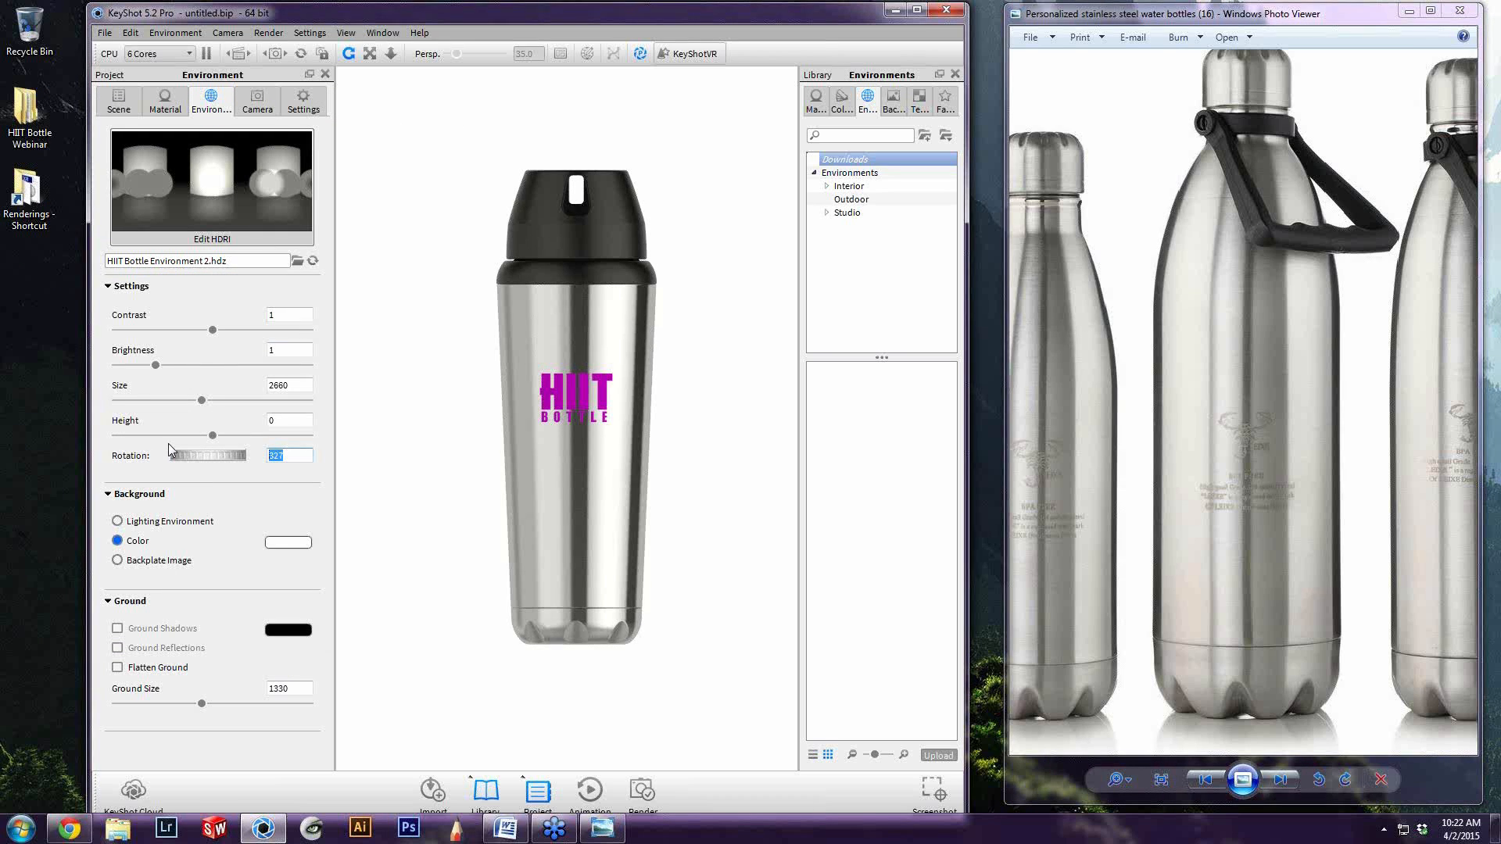
pyautogui.write('90')
pyautogui.press('Return')
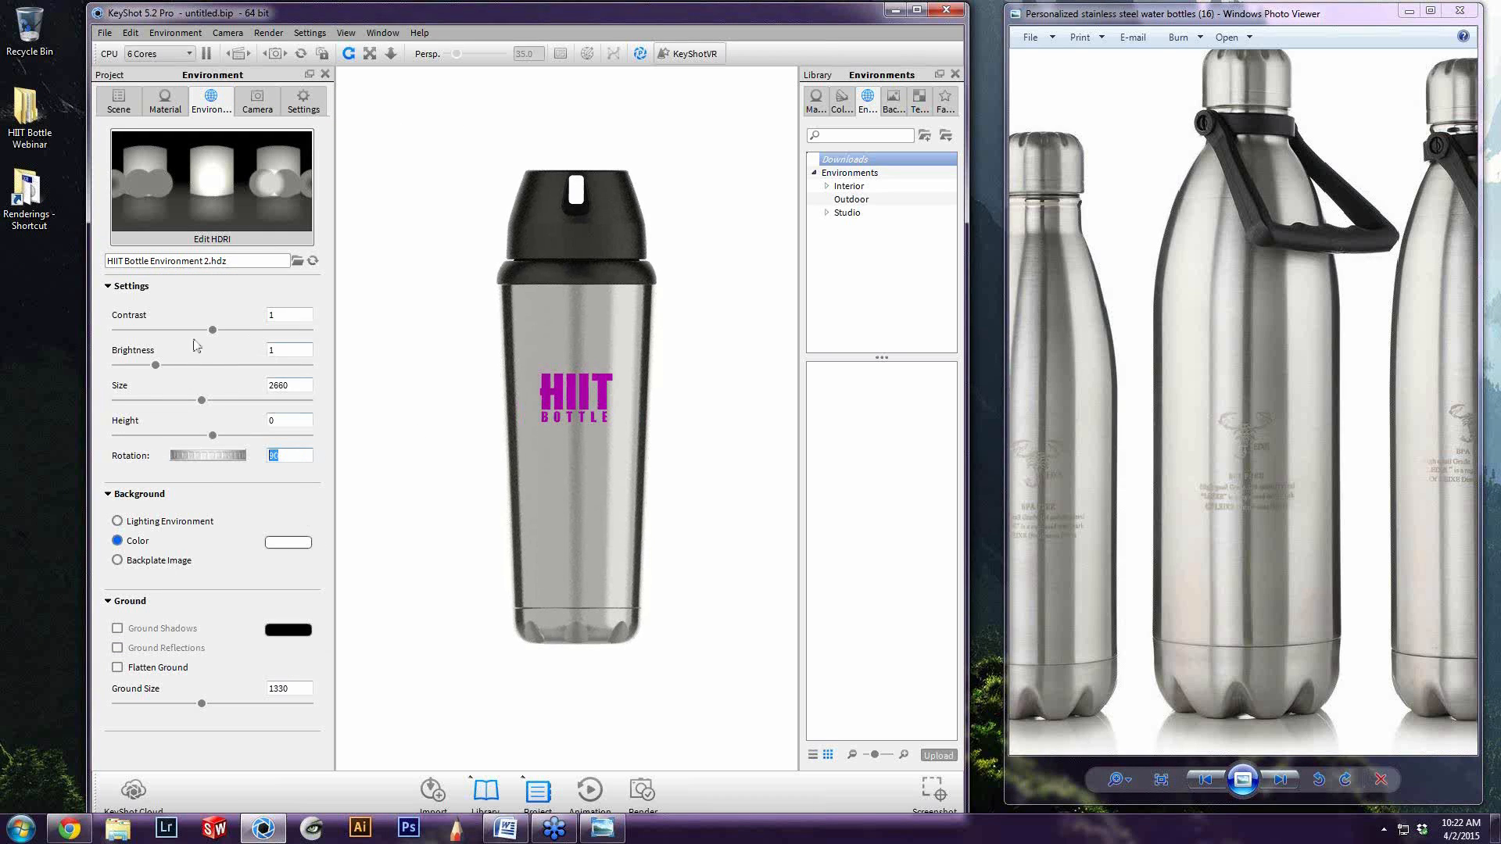
# Reopen the HDRI Editor and turn off all active pins, from Bright Right Highlight down to base highlight 1
pyautogui.click(197, 239)
pyautogui.click(151, 191)
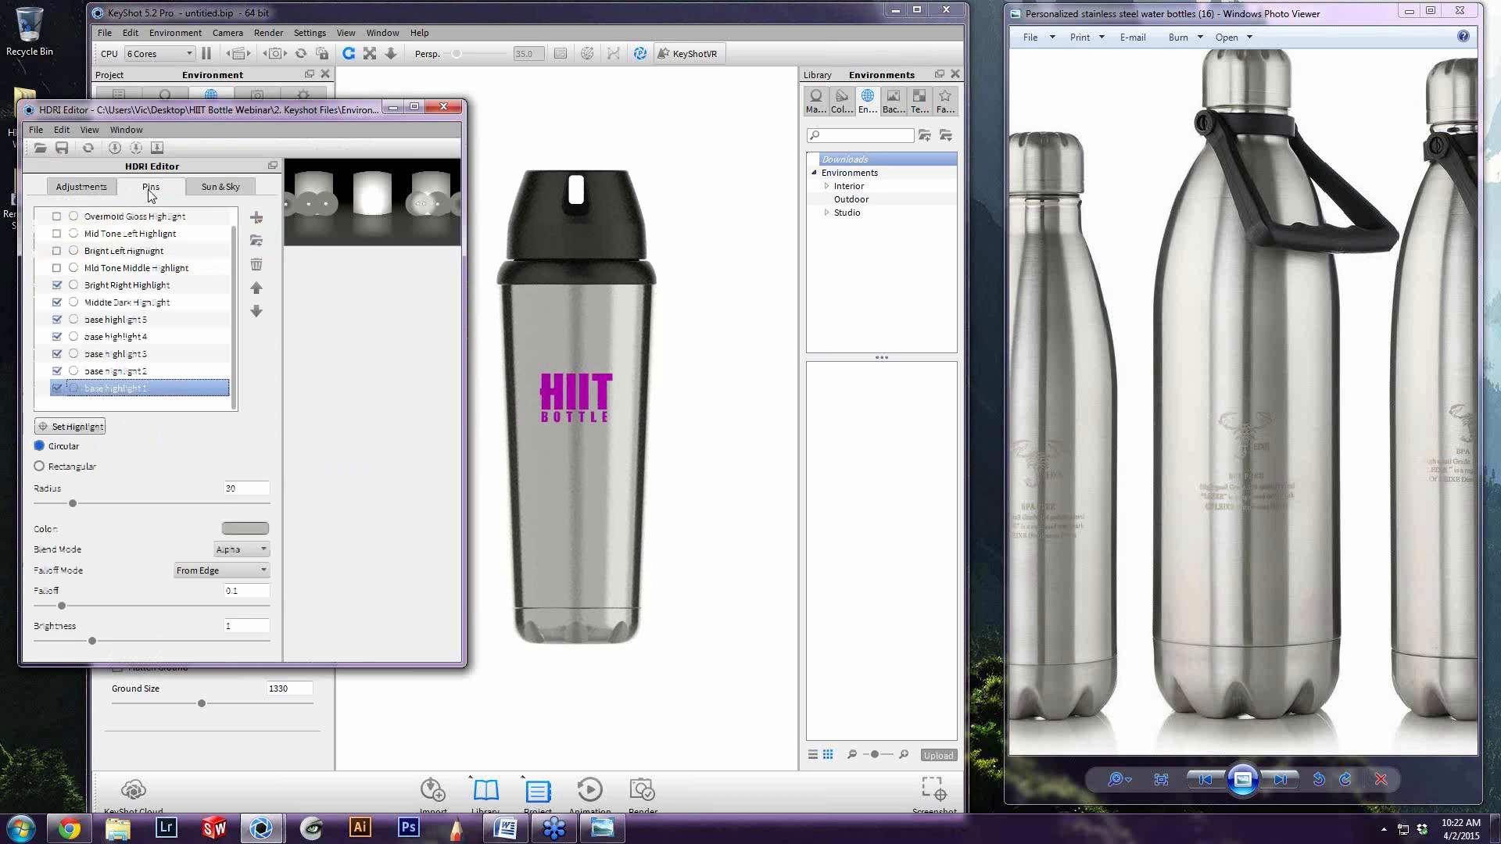
pyautogui.click(58, 285)
pyautogui.click(57, 284)
pyautogui.click(56, 302)
pyautogui.click(56, 319)
pyautogui.click(56, 336)
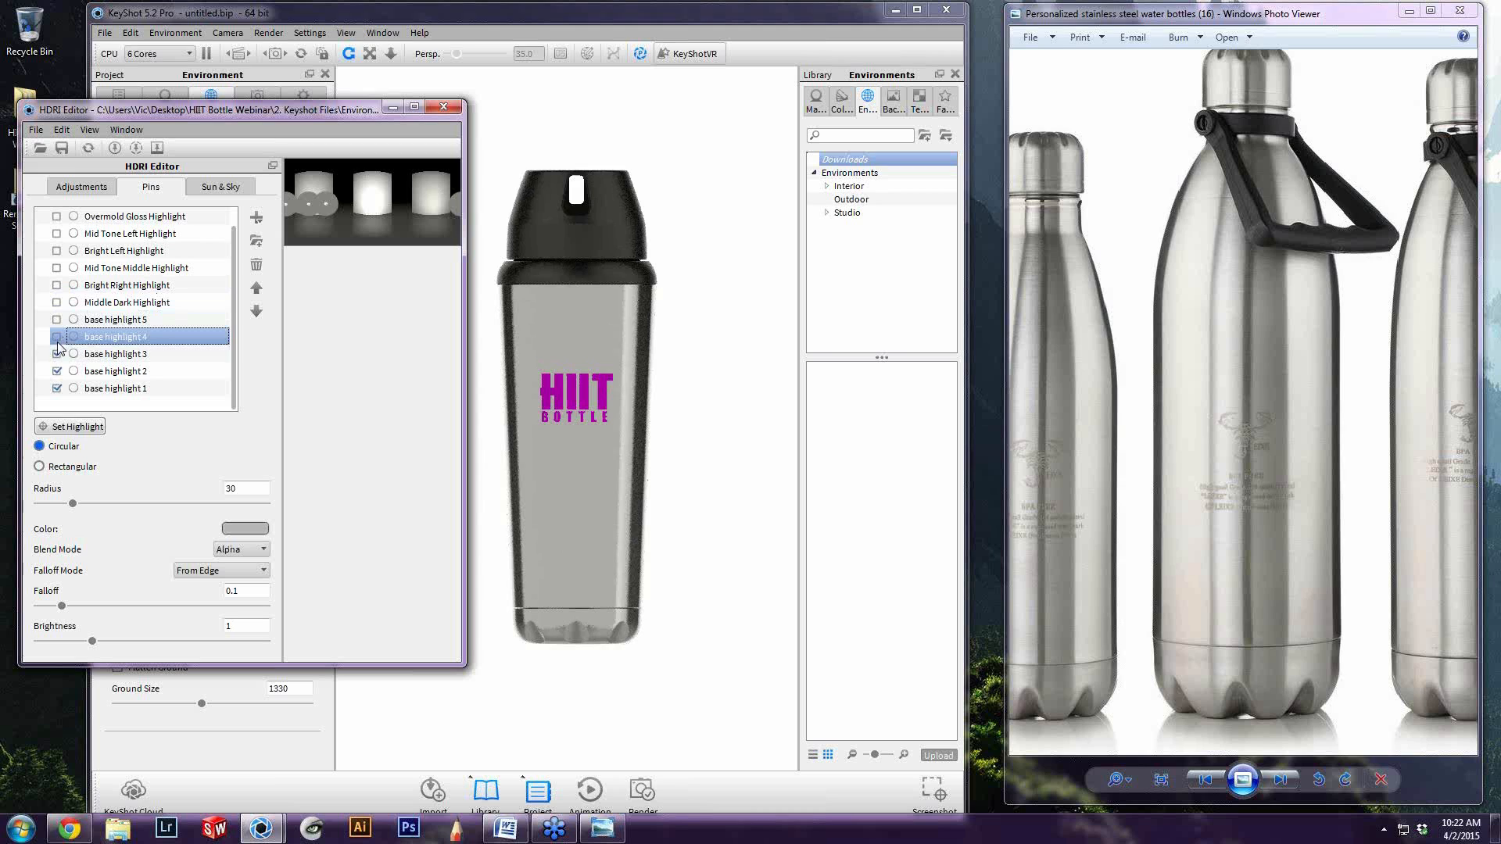
pyautogui.click(56, 354)
pyautogui.click(56, 371)
pyautogui.click(109, 388)
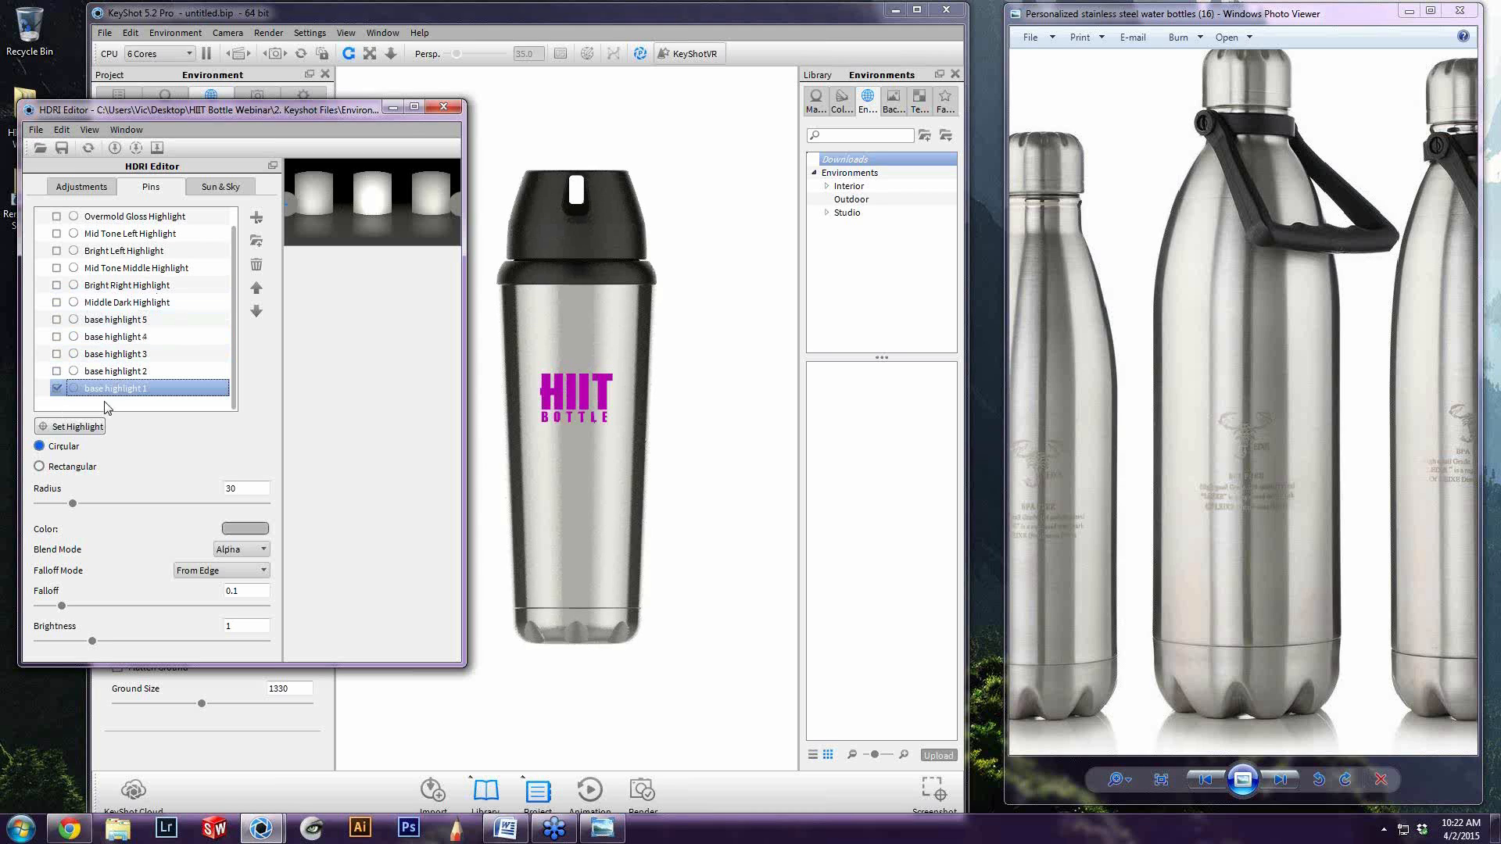
pyautogui.click(56, 388)
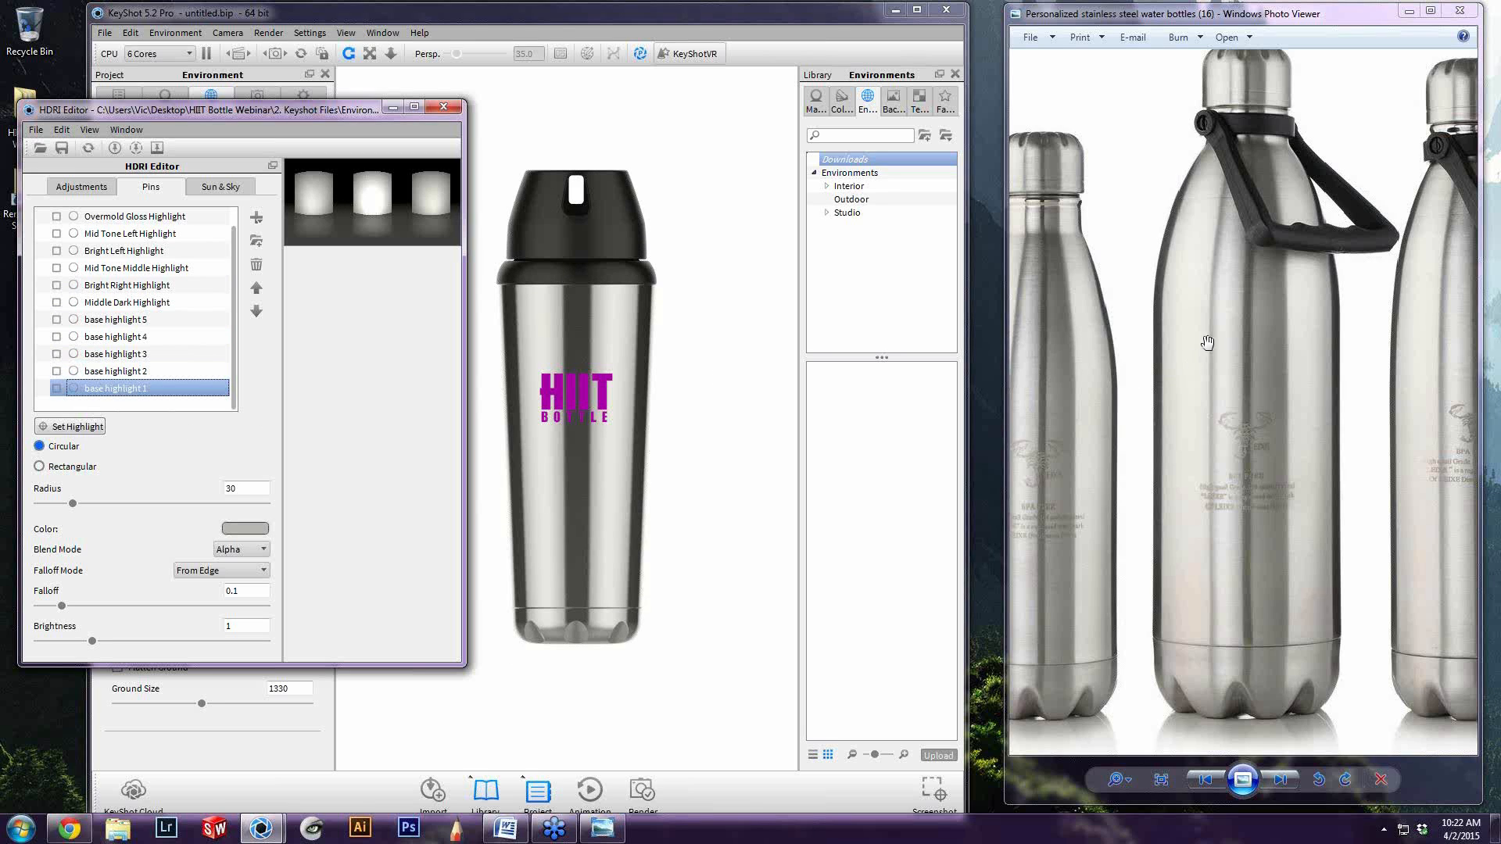
# Turn on the five base highlight pins one by one, from base highlight 1 to base highlight 5
pyautogui.click(1206, 263)
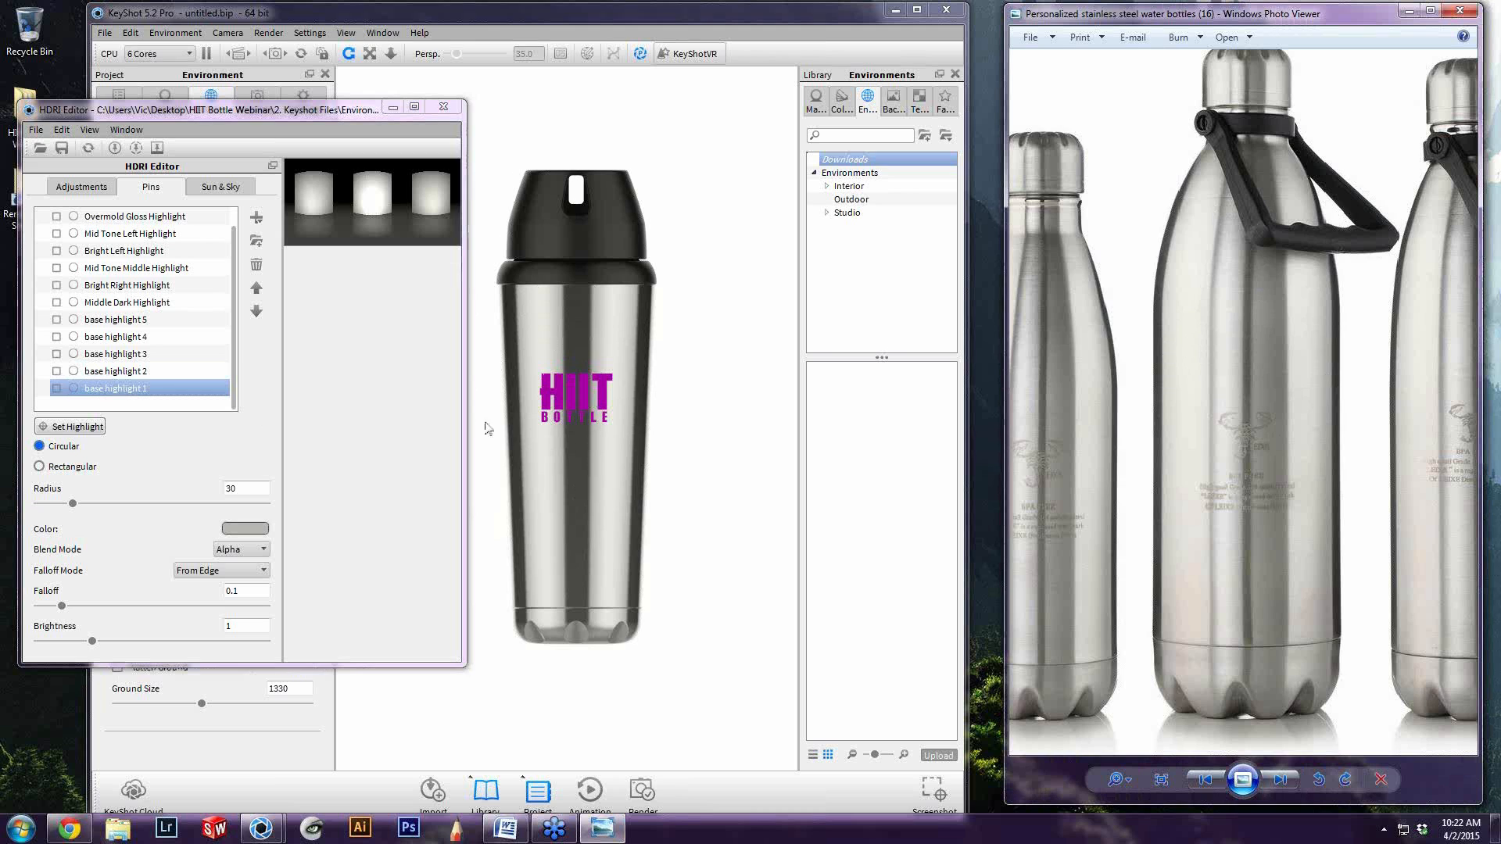
pyautogui.click(116, 391)
pyautogui.click(57, 388)
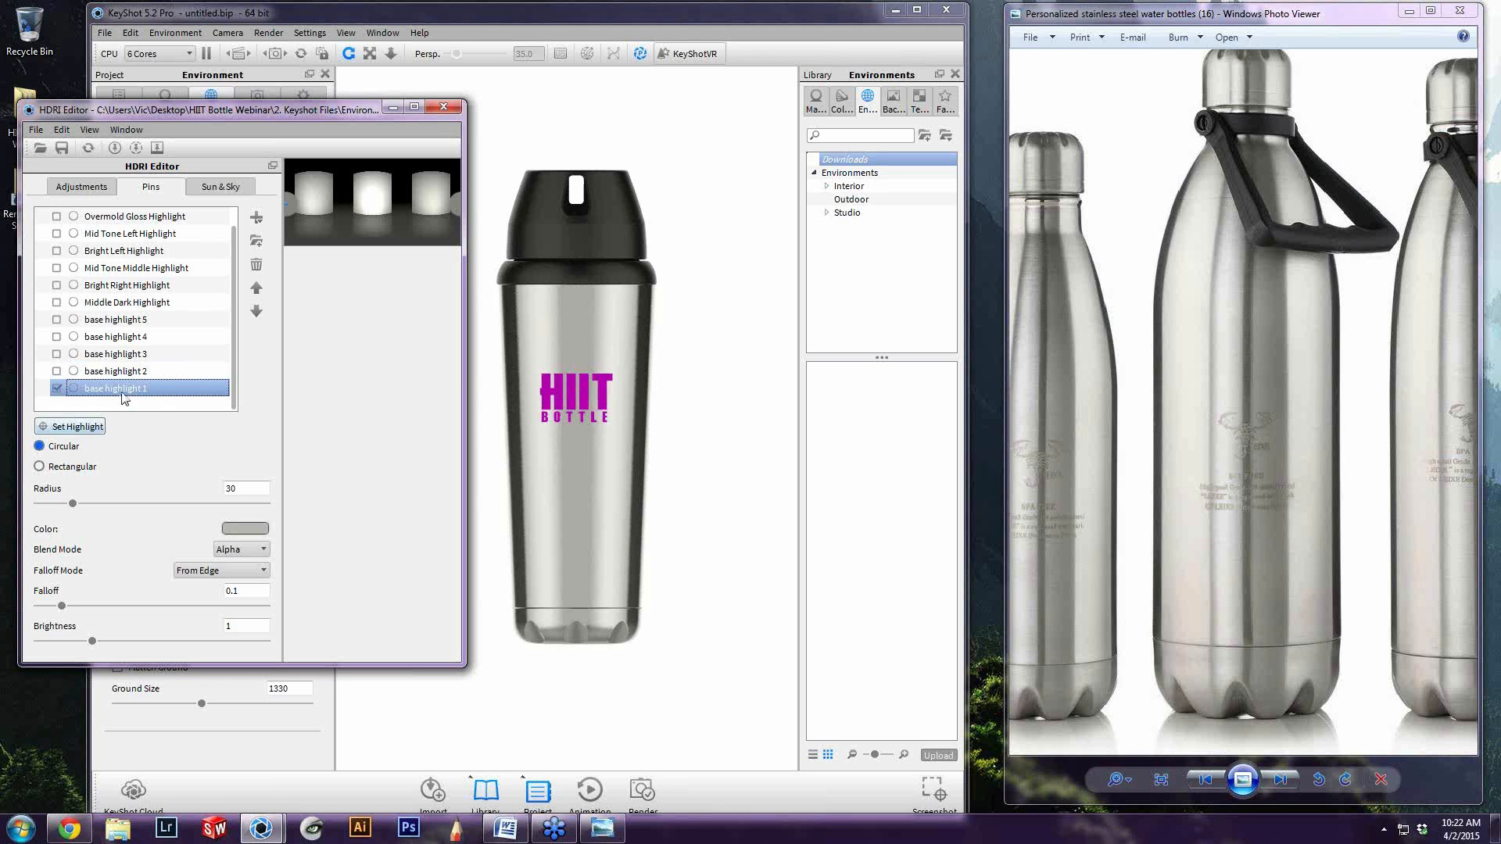
pyautogui.click(57, 372)
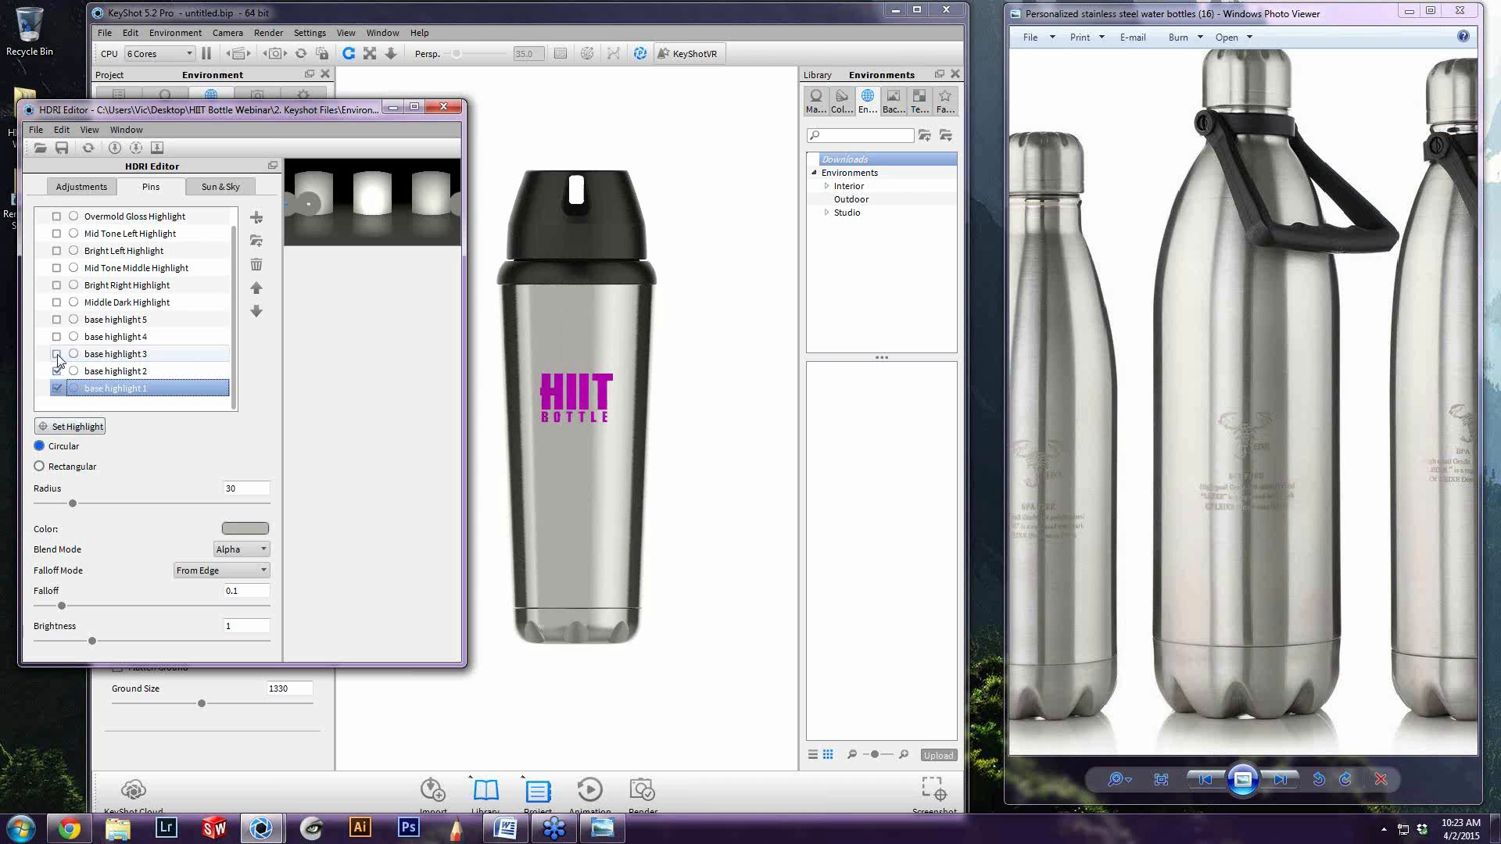
pyautogui.click(57, 354)
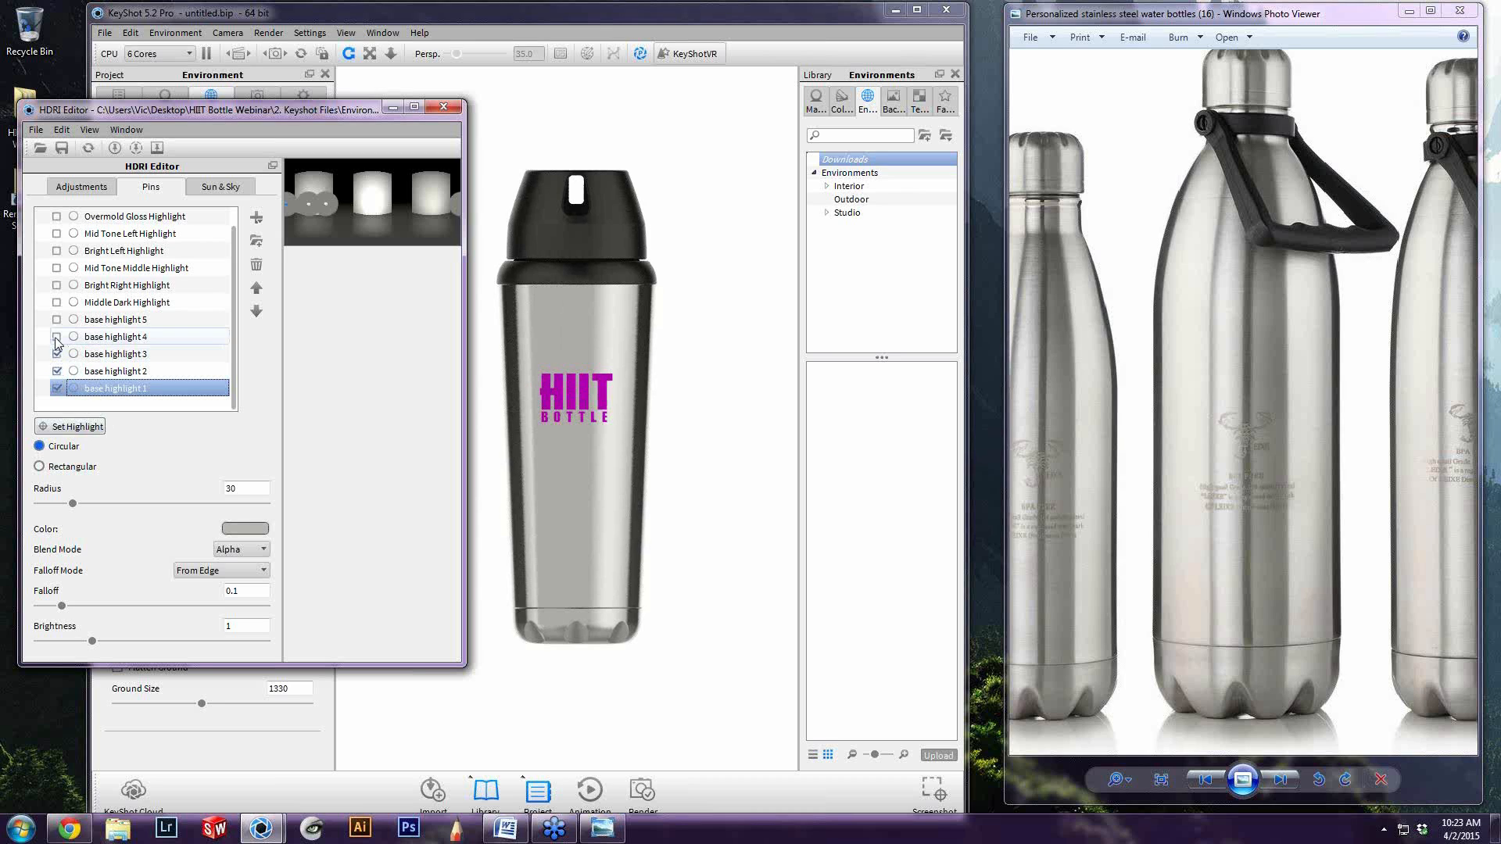
pyautogui.click(56, 337)
pyautogui.click(57, 320)
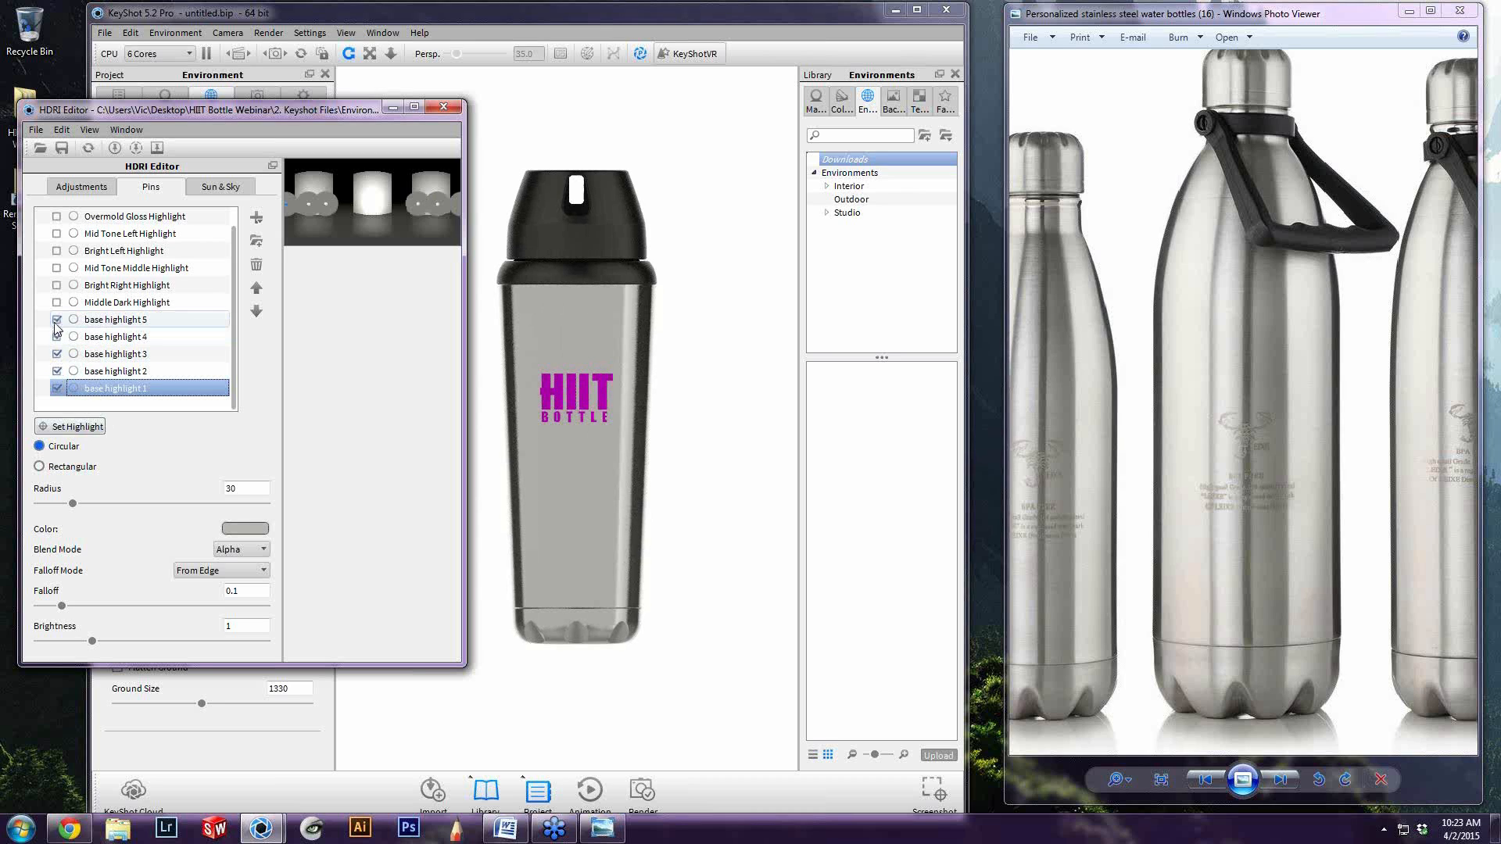
# Reposition base highlight 1 on the rendered bottle, ending at the centre of the body over the logo, and finish placing it
pyautogui.click(121, 321)
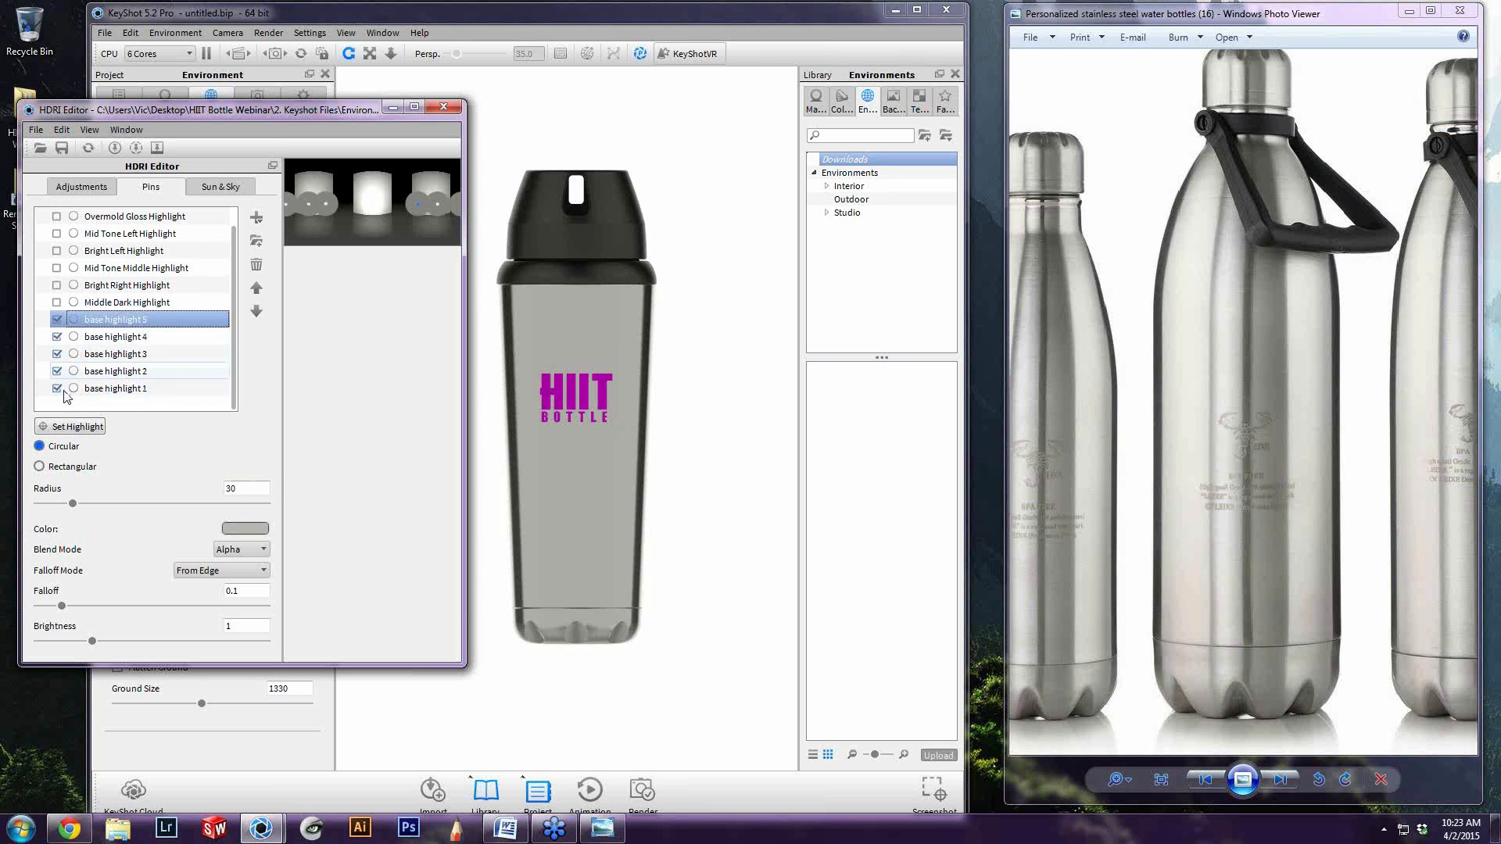
pyautogui.click(121, 389)
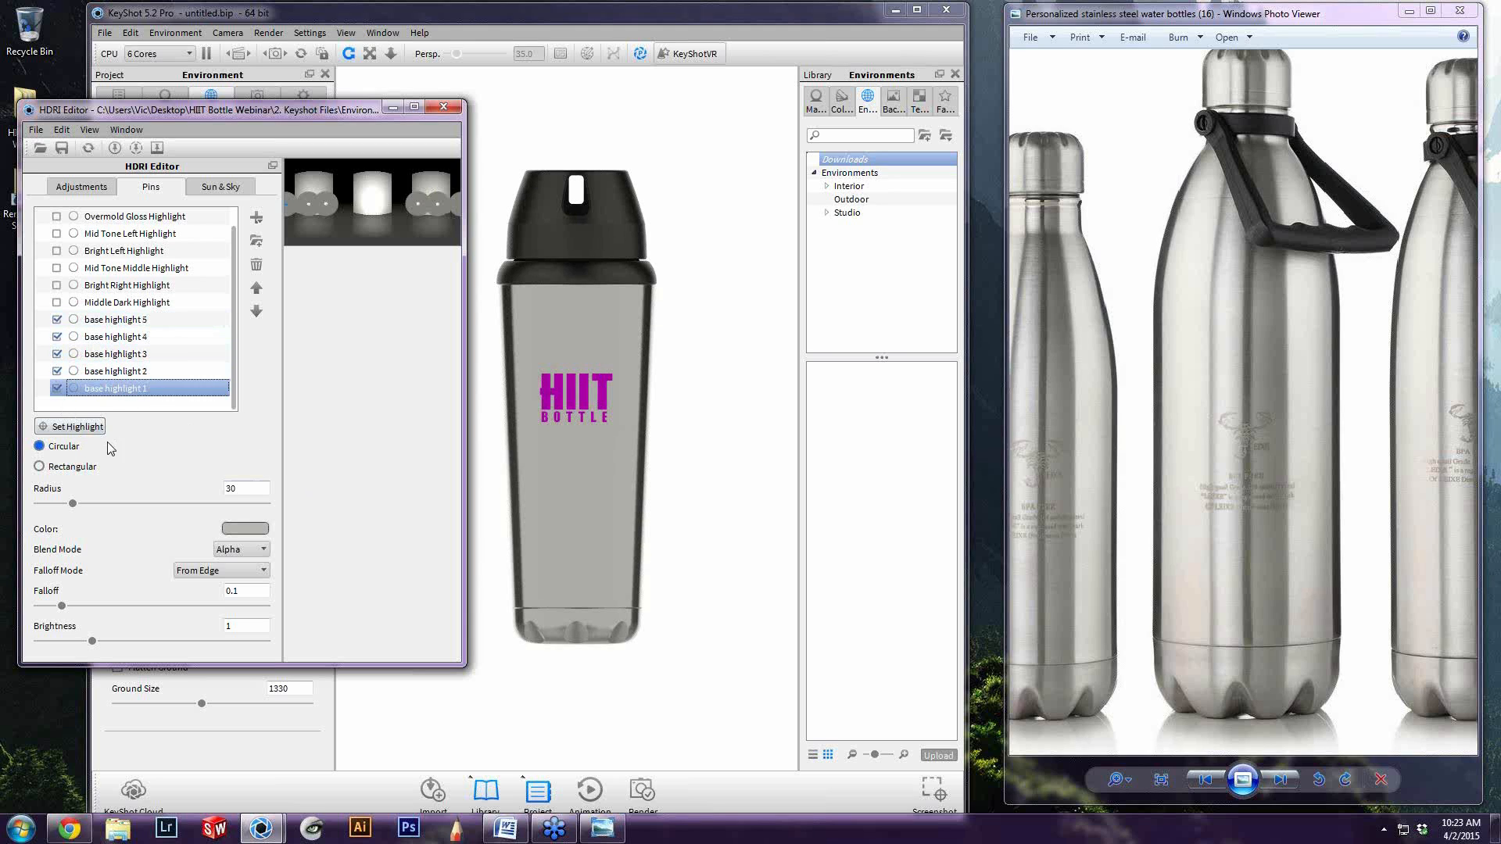
pyautogui.click(74, 428)
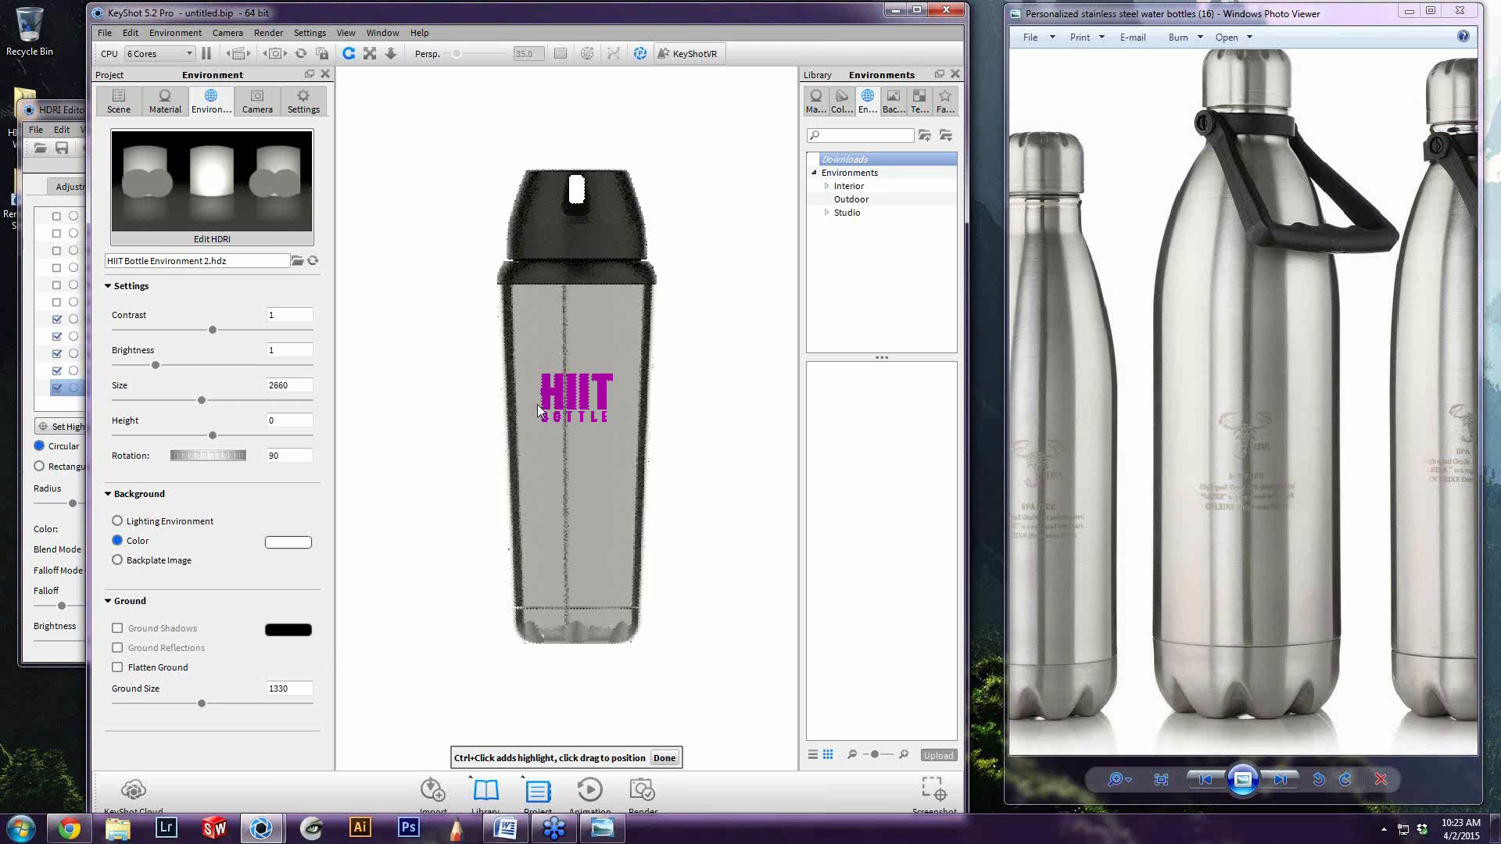
pyautogui.click(590, 412)
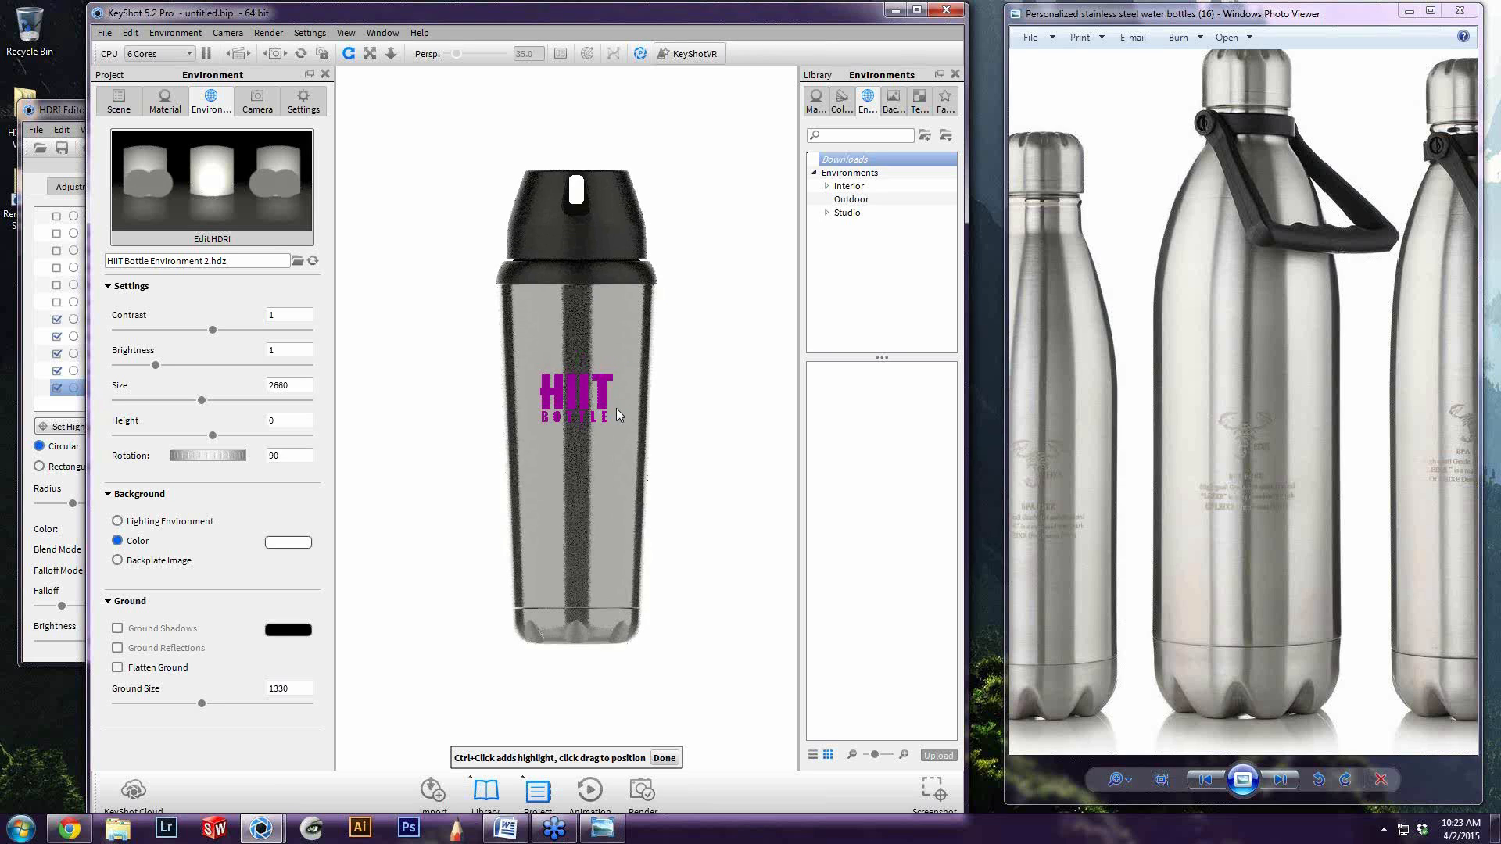
pyautogui.moveTo(590, 411)
pyautogui.mouseDown()
pyautogui.moveTo(535, 416)
pyautogui.moveTo(575, 408)
pyautogui.mouseUp()
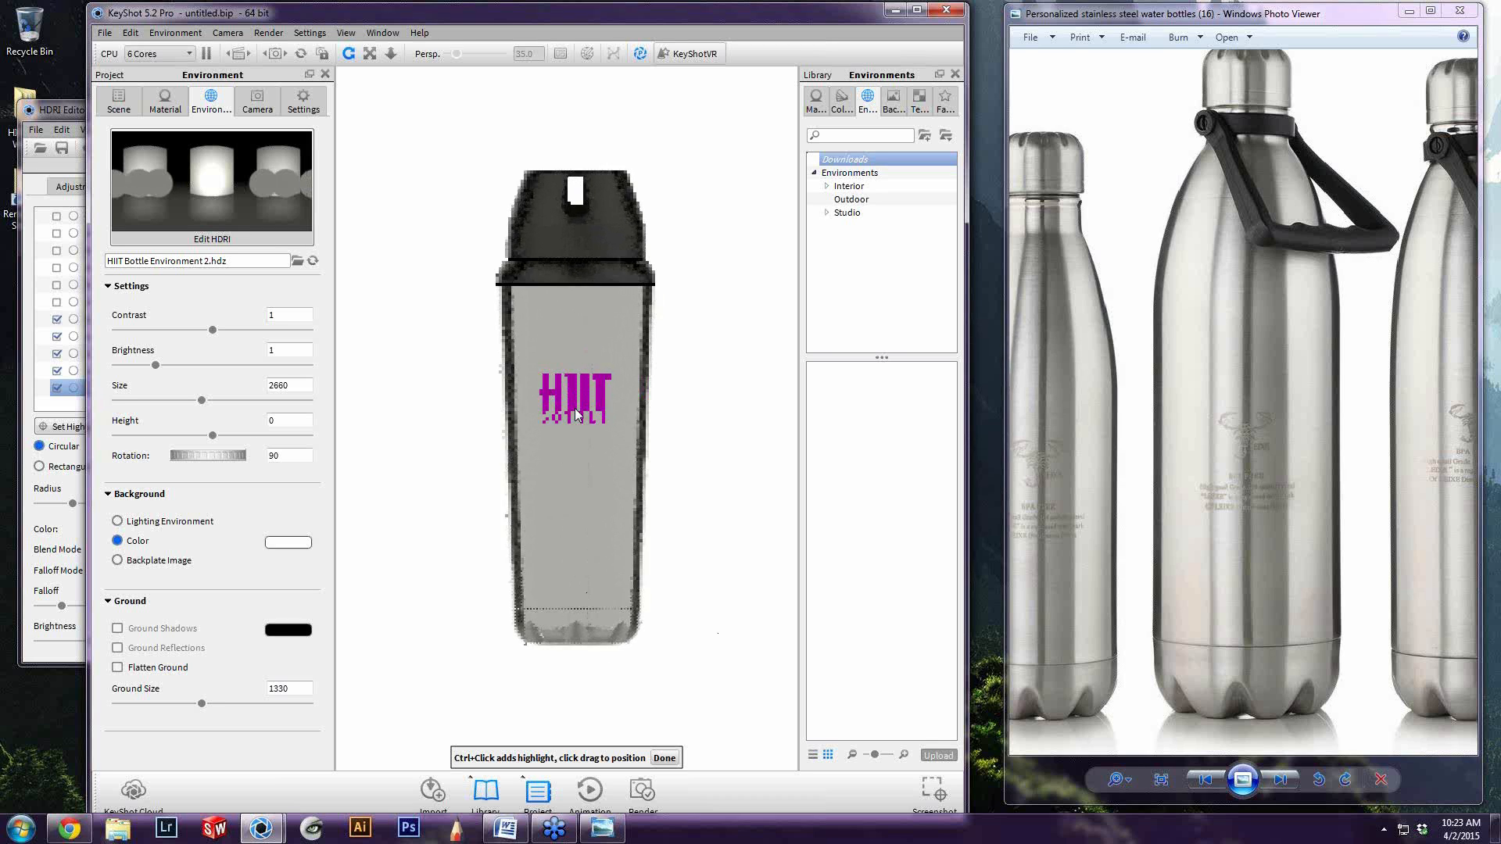
pyautogui.click(665, 758)
pyautogui.click(30, 491)
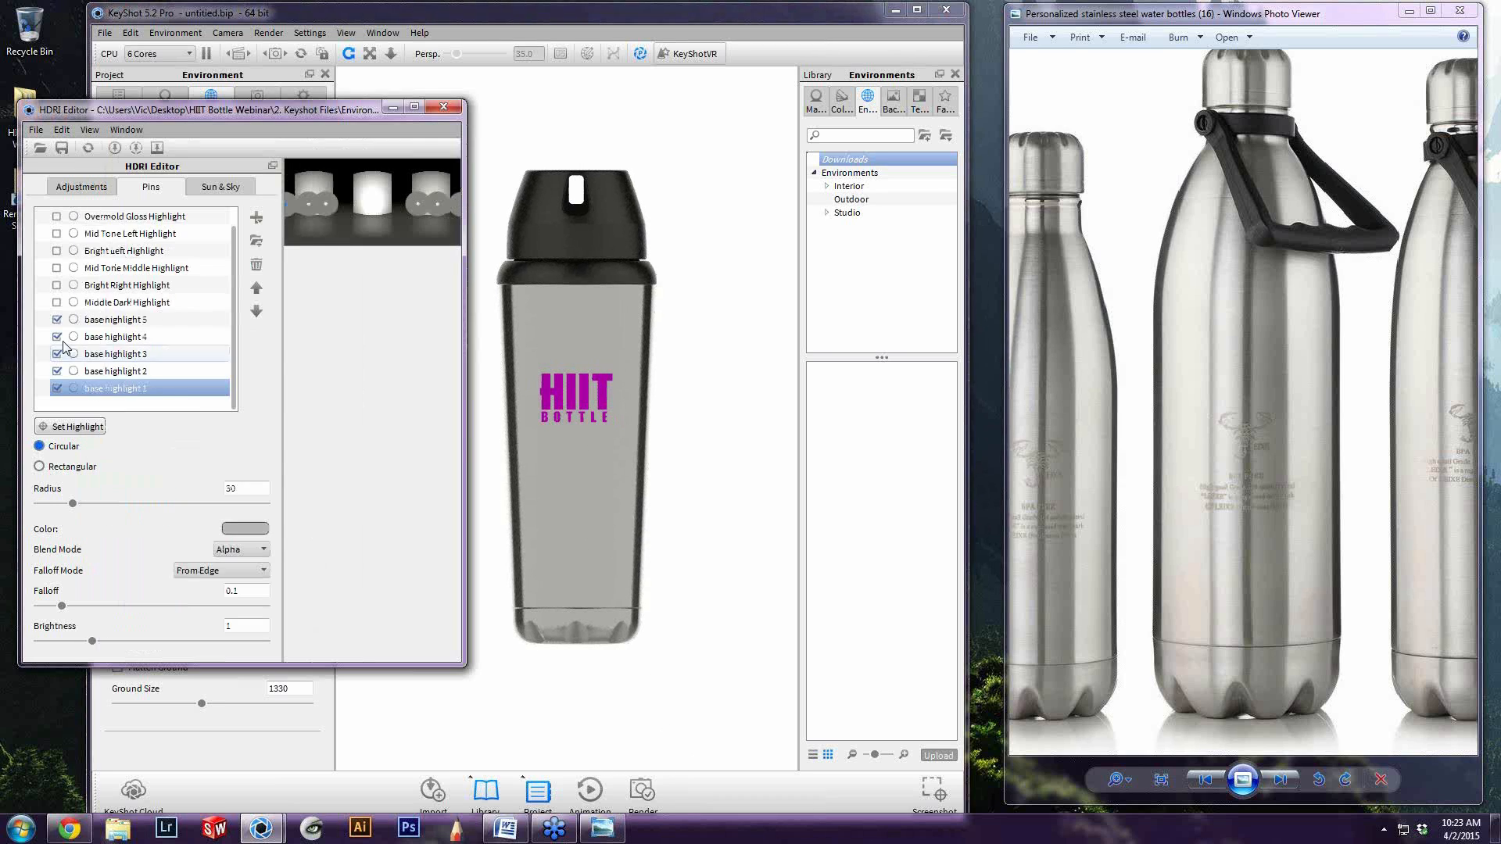
# Examine the settings of the Middle Dark Highlight pin and reselect base highlight 1
pyautogui.scroll(1, 233, 363)
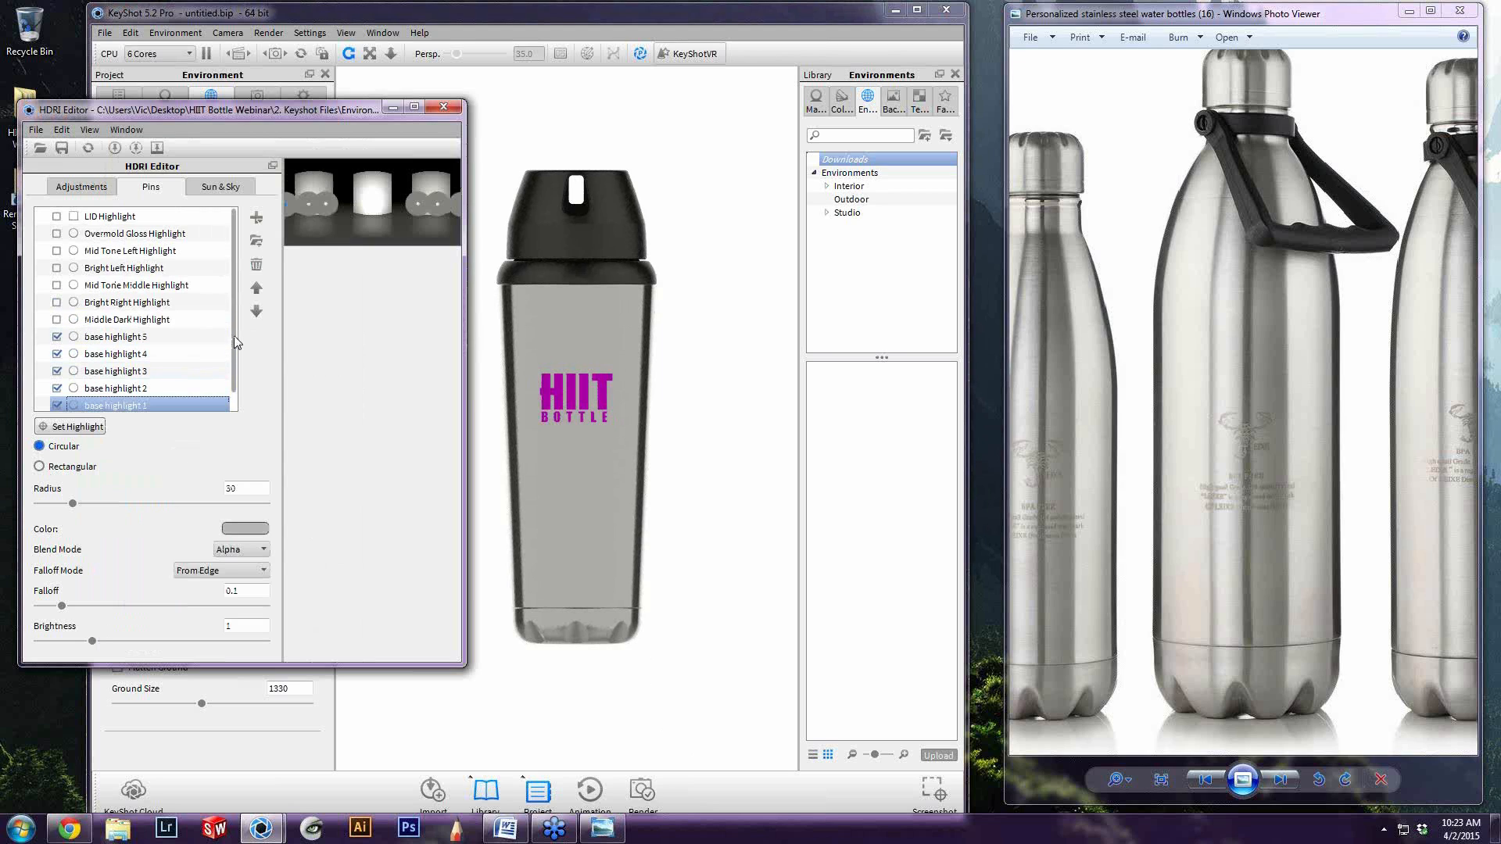
pyautogui.click(125, 319)
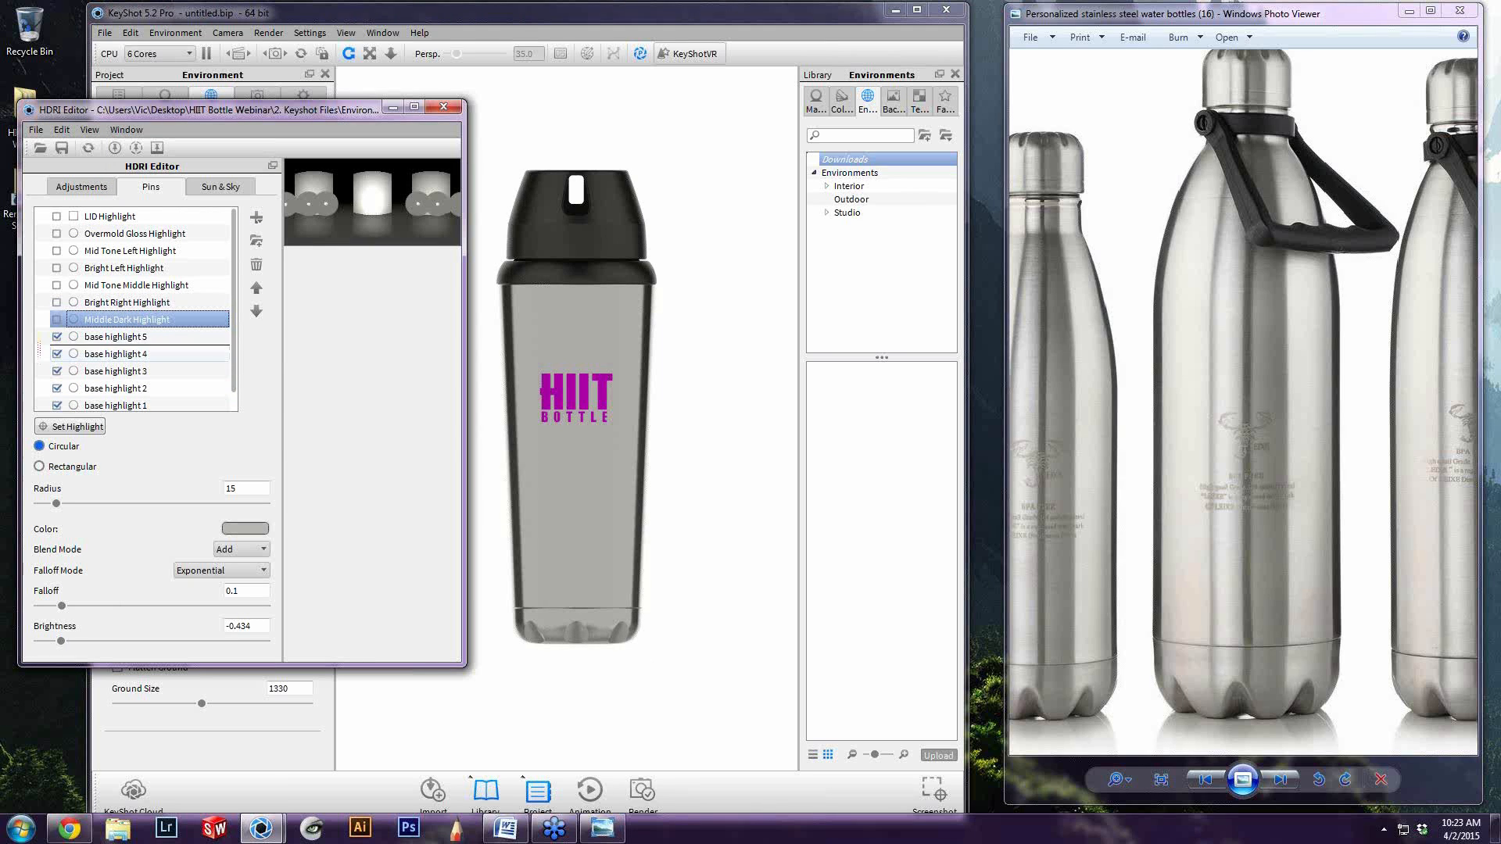
pyautogui.scroll(-1, 232, 348)
pyautogui.click(155, 389)
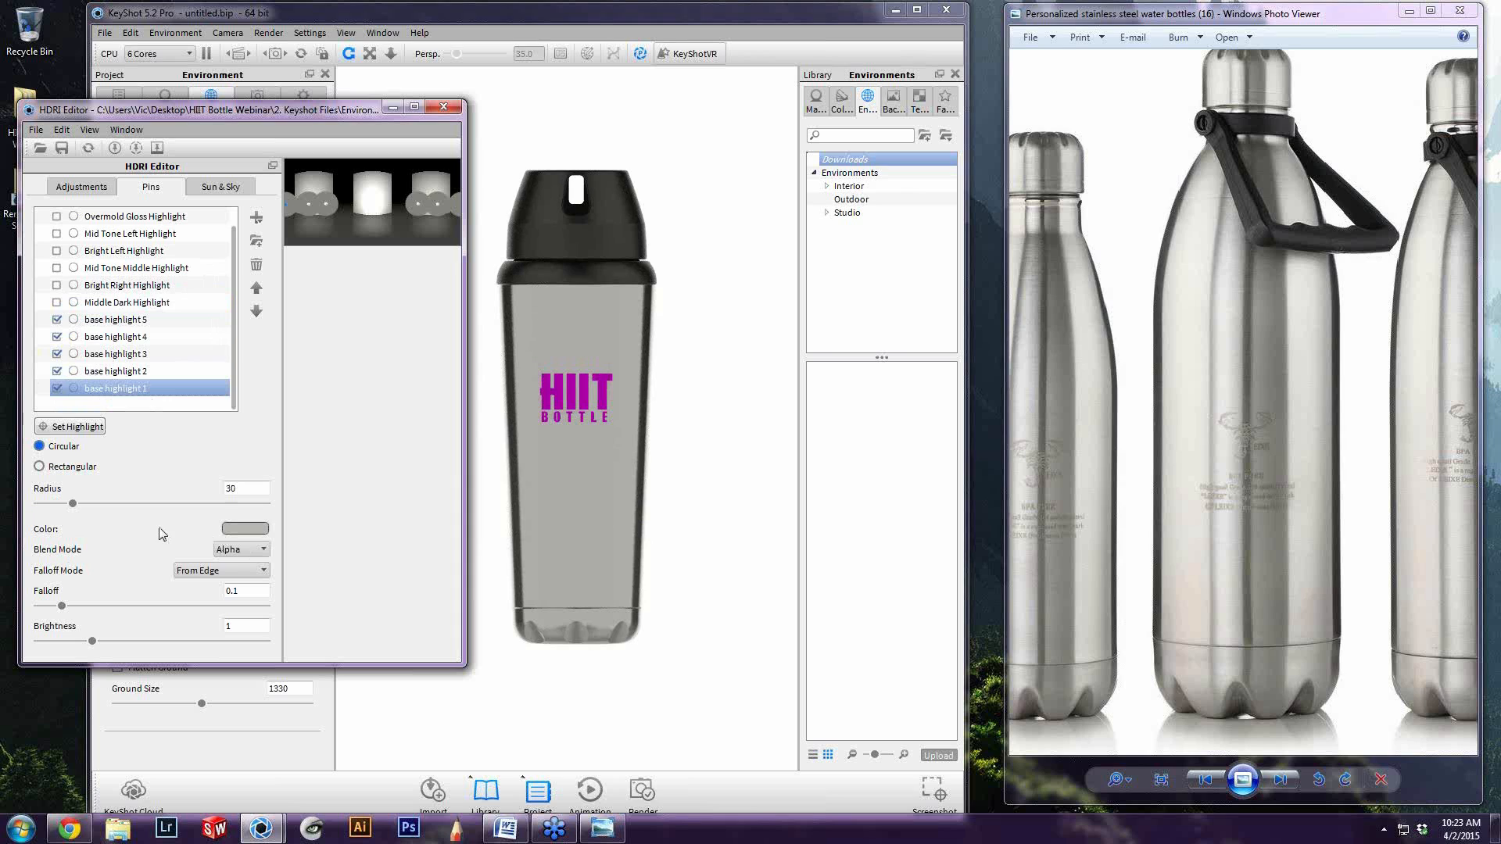
# Review the blend mode options of base highlight 1, keeping Alpha
pyautogui.click(229, 550)
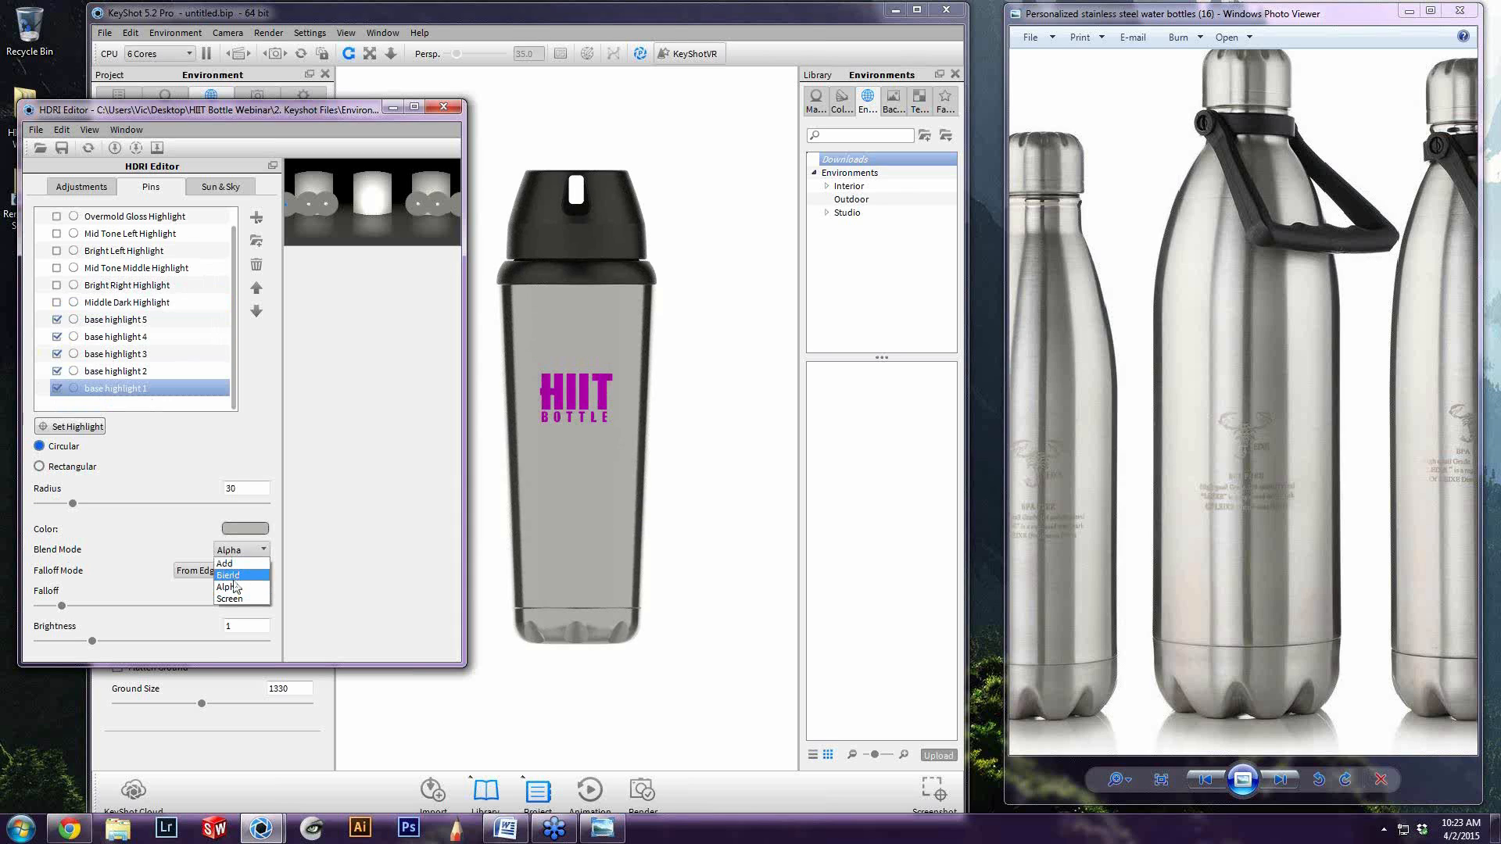
pyautogui.click(126, 551)
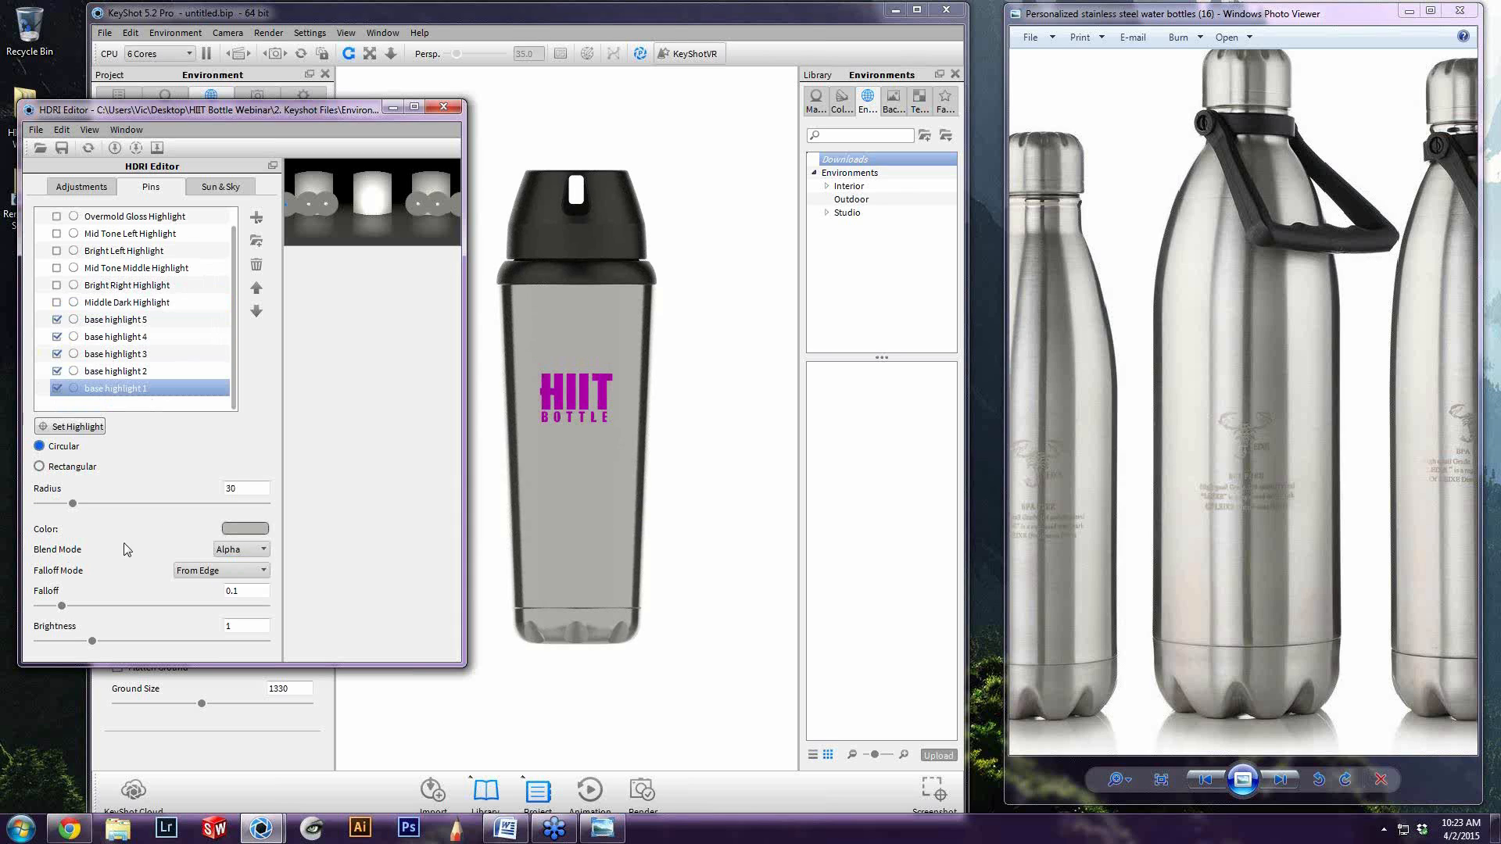
pyautogui.click(231, 552)
pyautogui.click(242, 589)
pyautogui.click(246, 551)
pyautogui.click(245, 551)
pyautogui.click(233, 550)
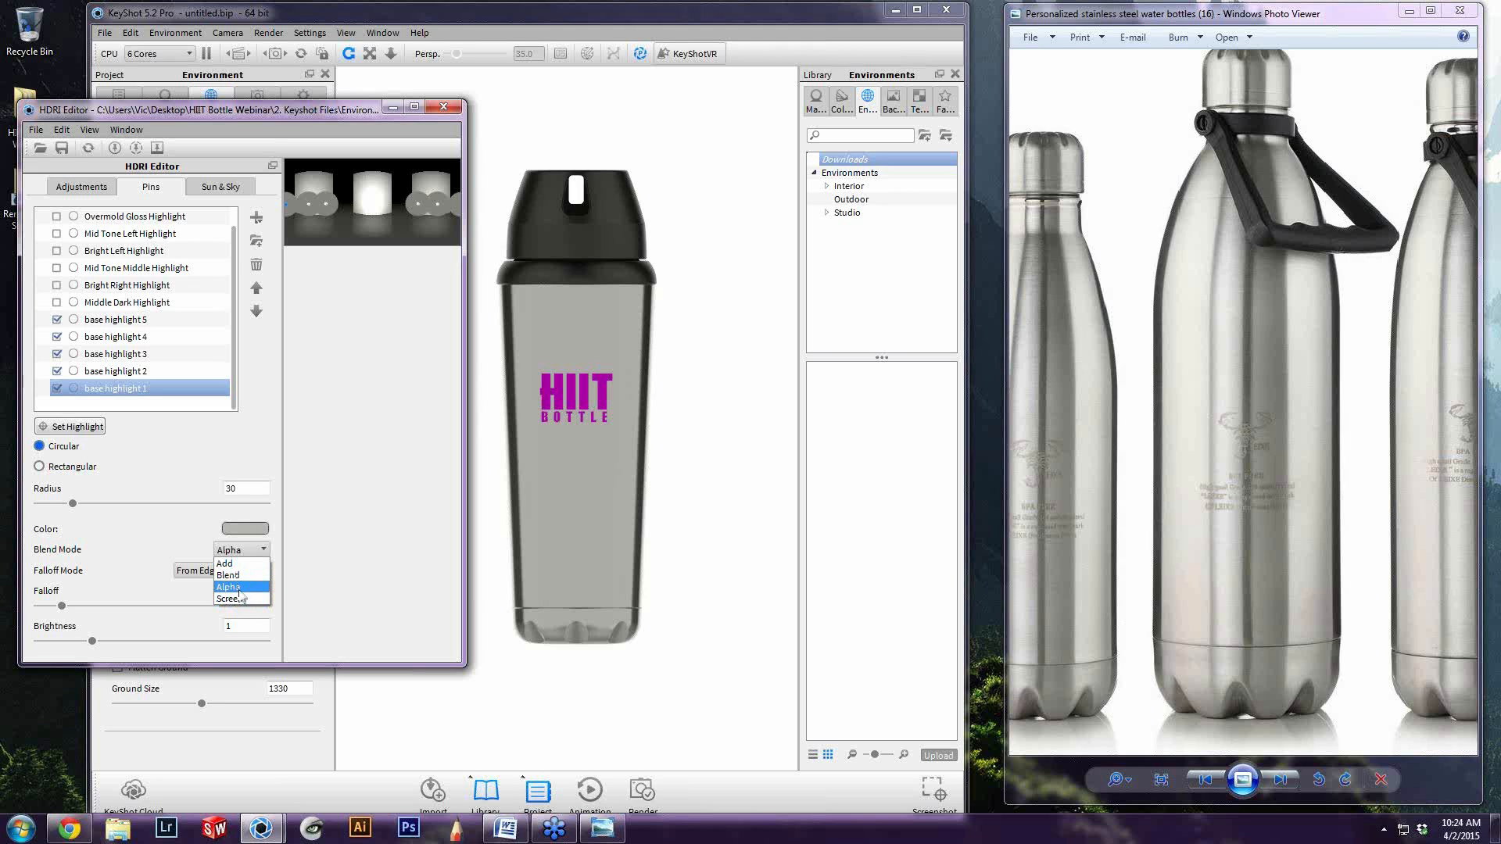
pyautogui.click(332, 575)
pyautogui.click(238, 552)
pyautogui.click(241, 555)
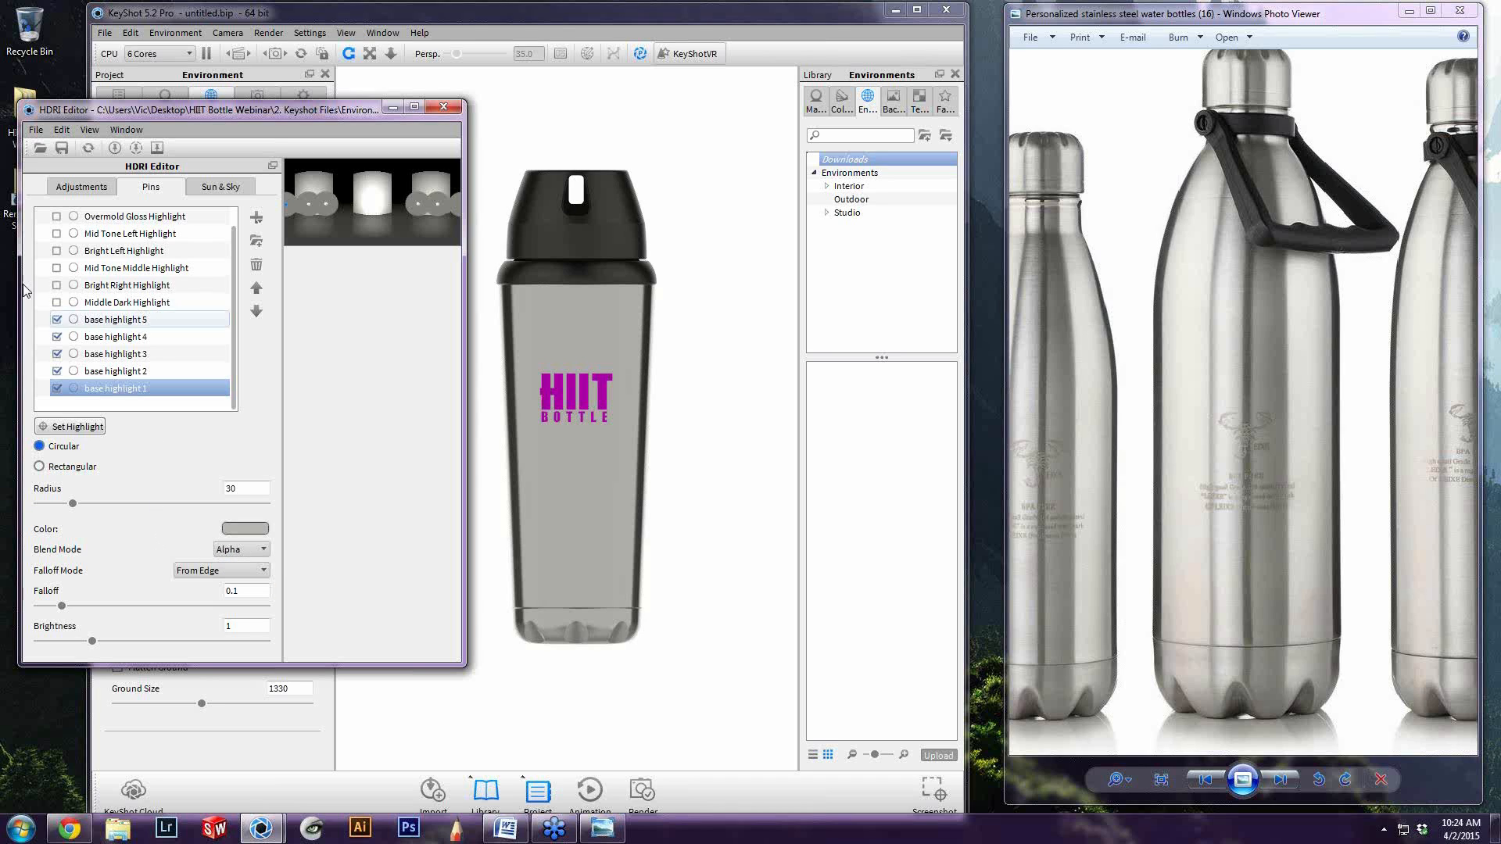
# Turn off base highlights 5, 4, 3 and 2, leaving only base highlight 1 on
pyautogui.click(57, 319)
pyautogui.click(57, 337)
pyautogui.click(56, 354)
pyautogui.click(56, 372)
# Switch base highlight 1 off and on again to compare its effect on the bottle
pyautogui.click(235, 552)
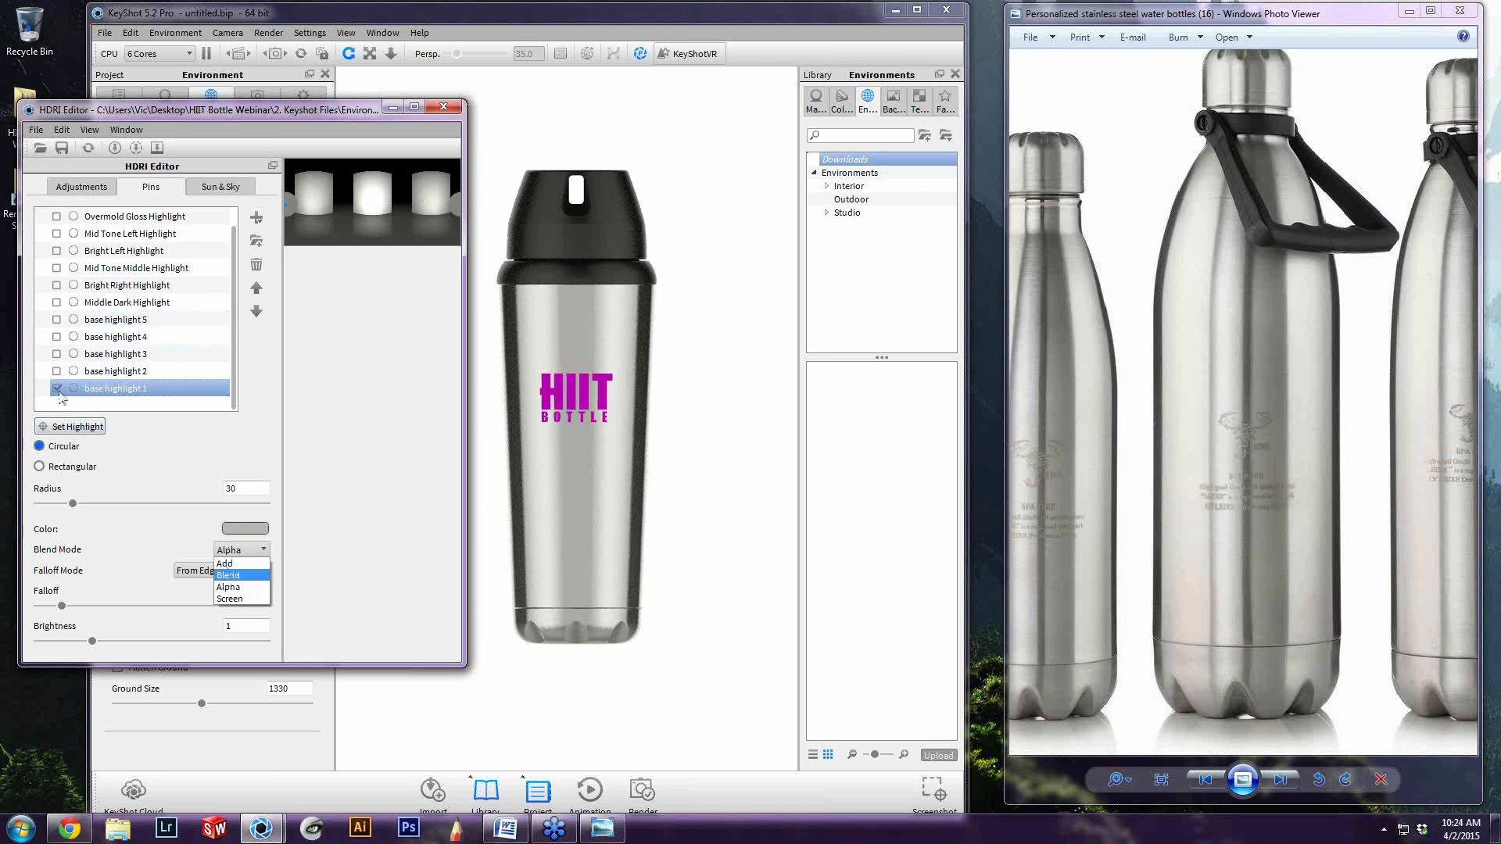
pyautogui.click(56, 388)
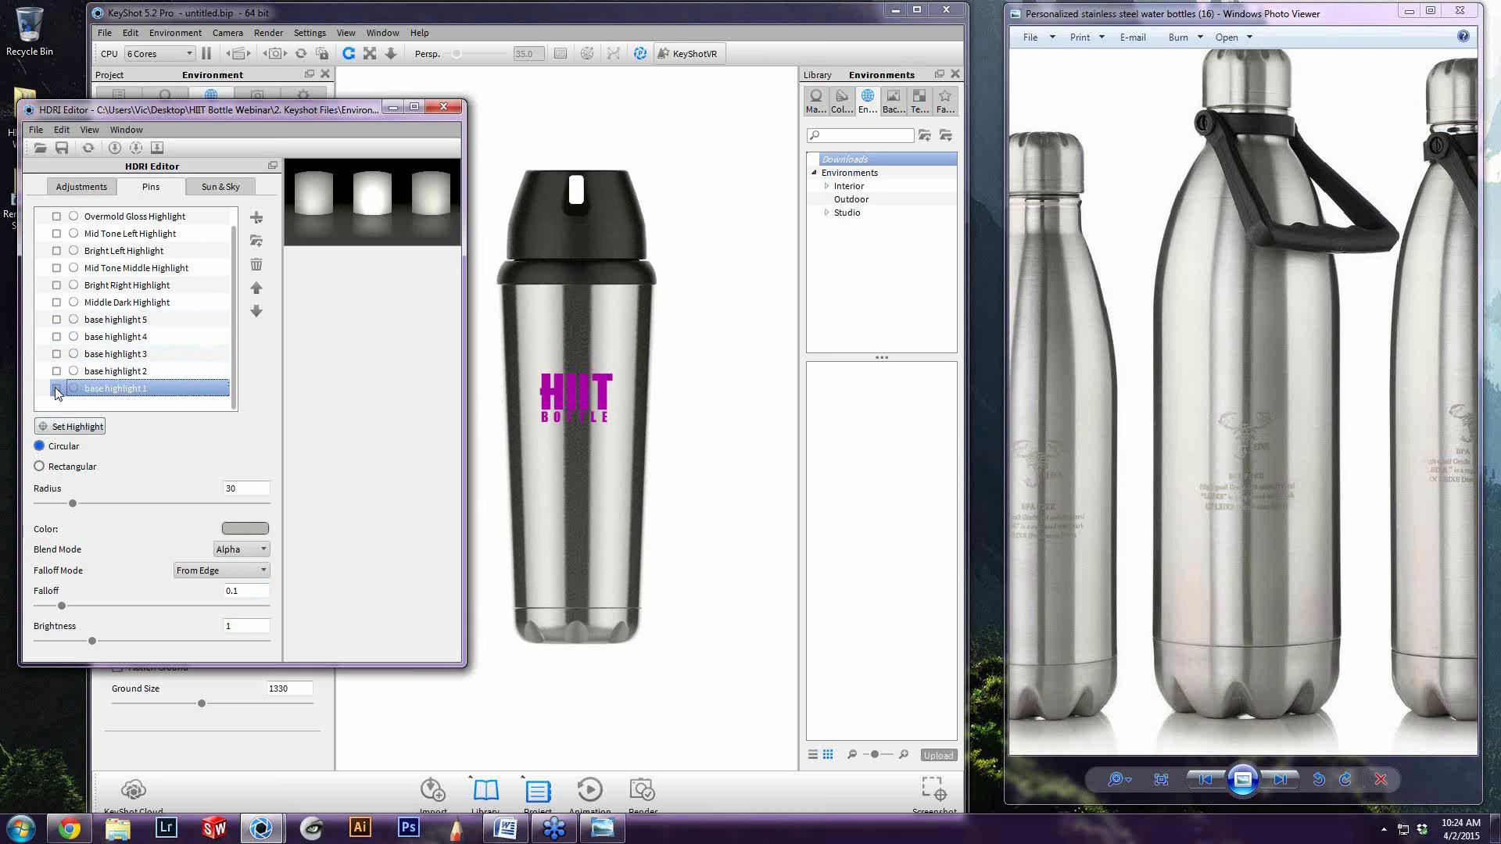
pyautogui.click(56, 388)
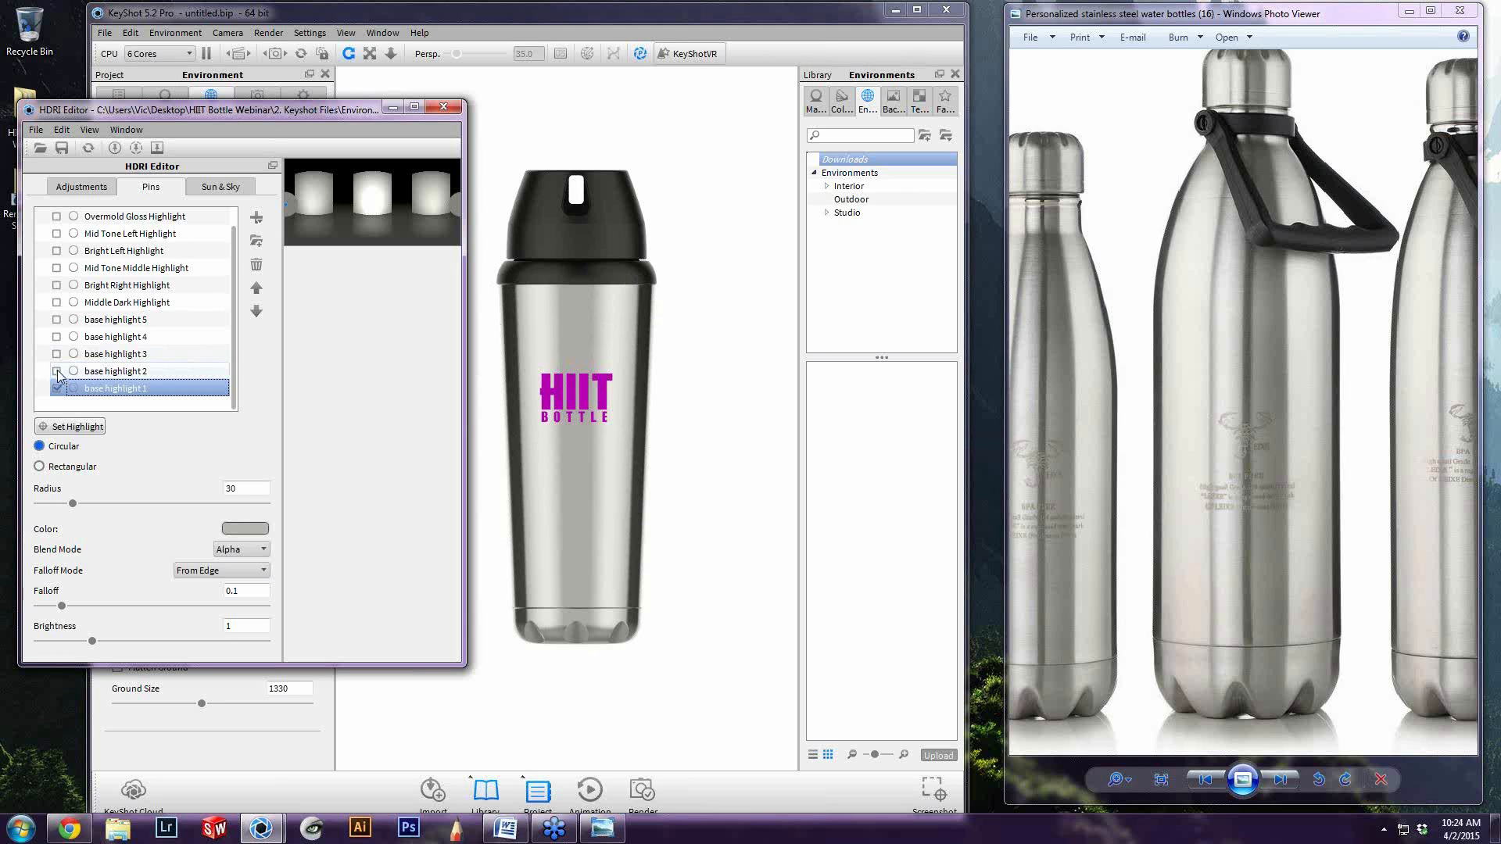
# Set base highlight 1's blend mode to Screen and reposition it at the centre of the bottle body, just below the logo
pyautogui.click(232, 549)
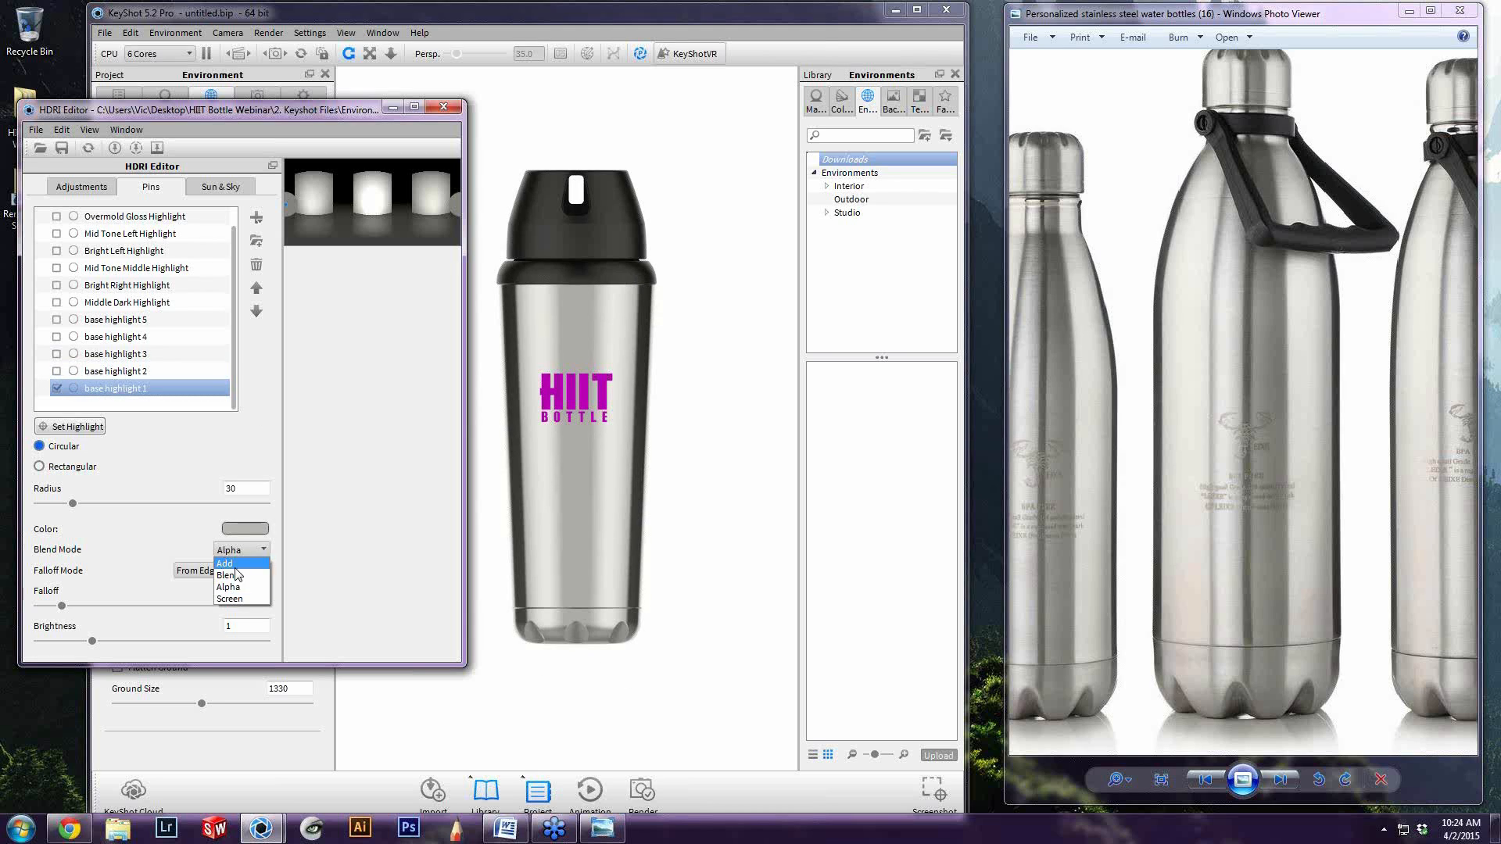
pyautogui.click(237, 594)
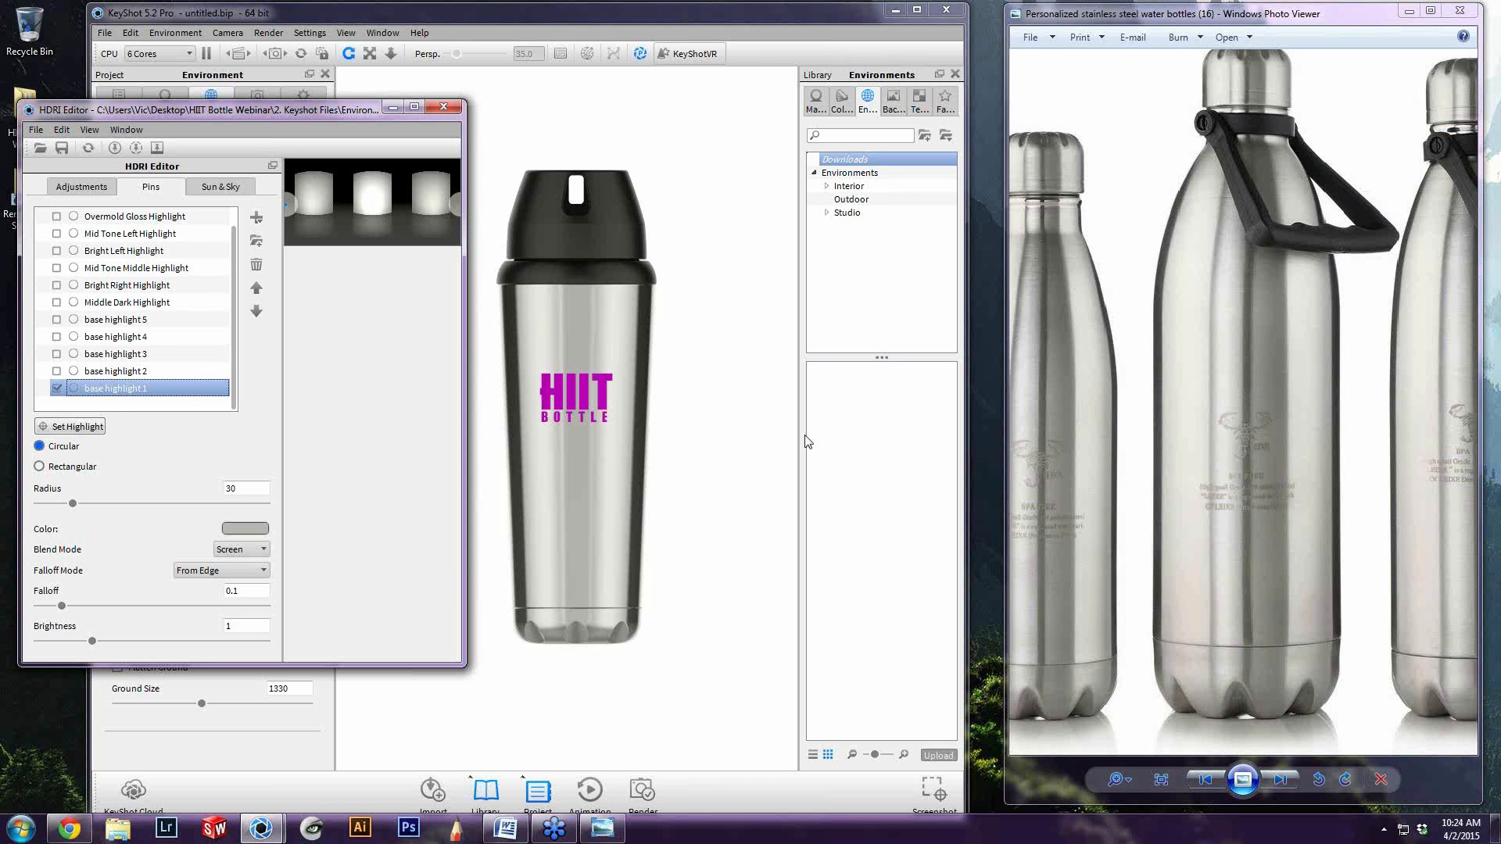
pyautogui.click(79, 427)
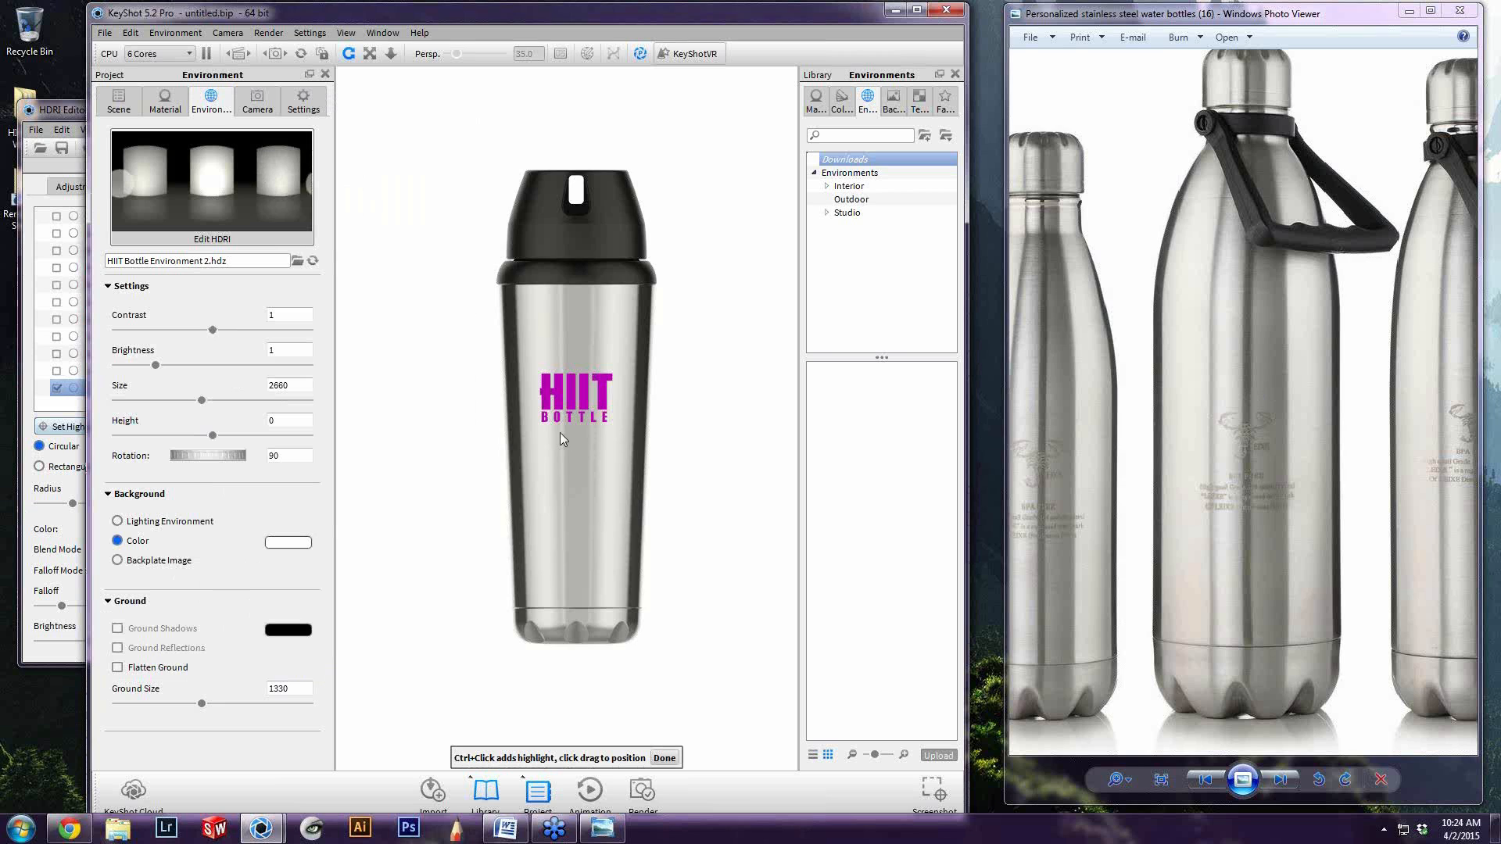
pyautogui.moveTo(537, 434); pyautogui.dragTo(579, 434)
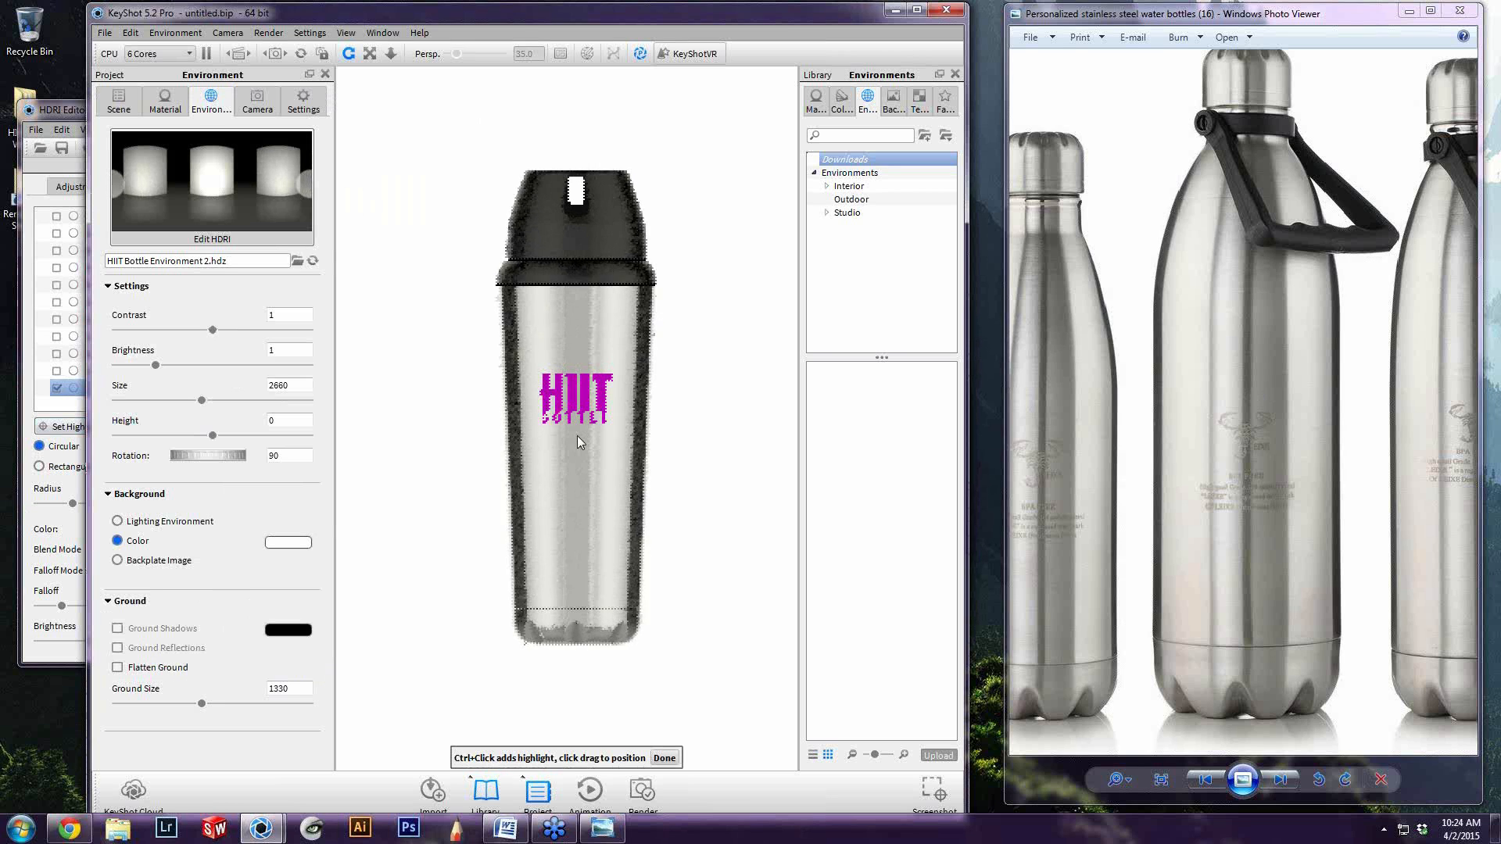
pyautogui.click(663, 757)
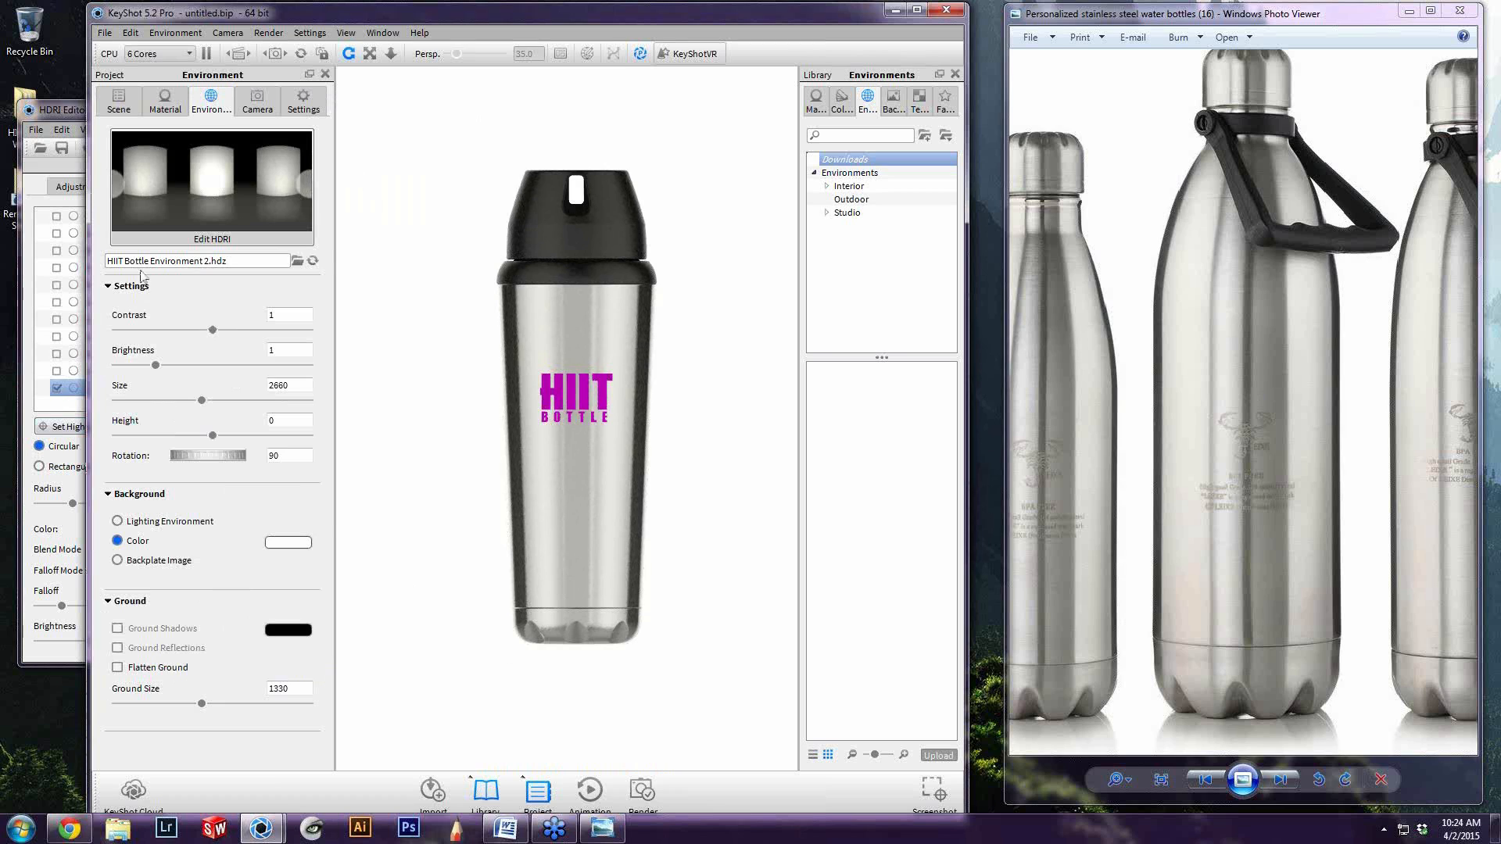
# Return the blend mode of base highlight 1 to Alpha in the HDRI Editor
pyautogui.click(58, 377)
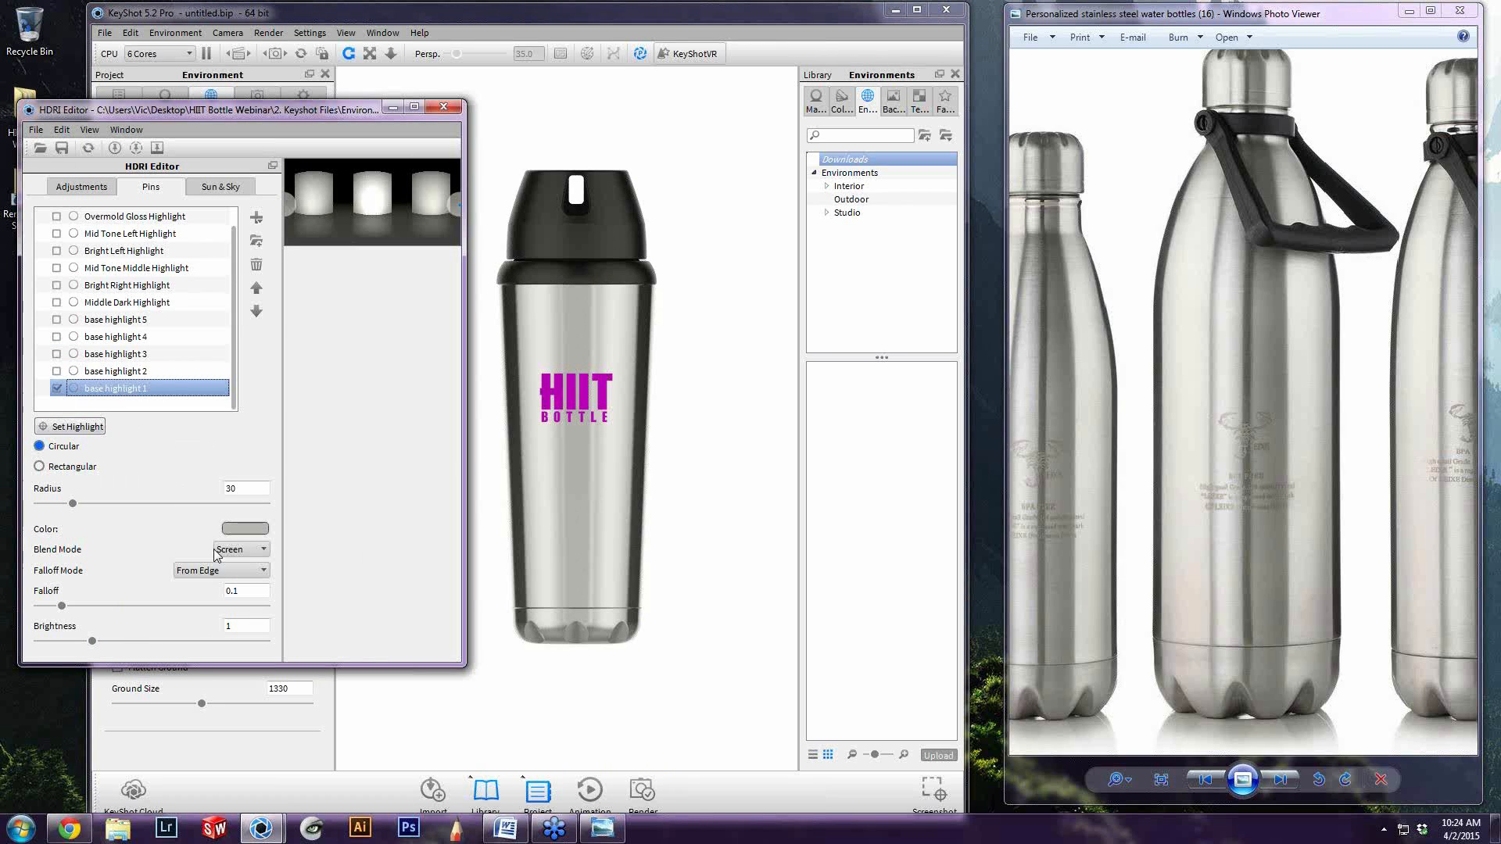
pyautogui.click(243, 549)
pyautogui.click(237, 588)
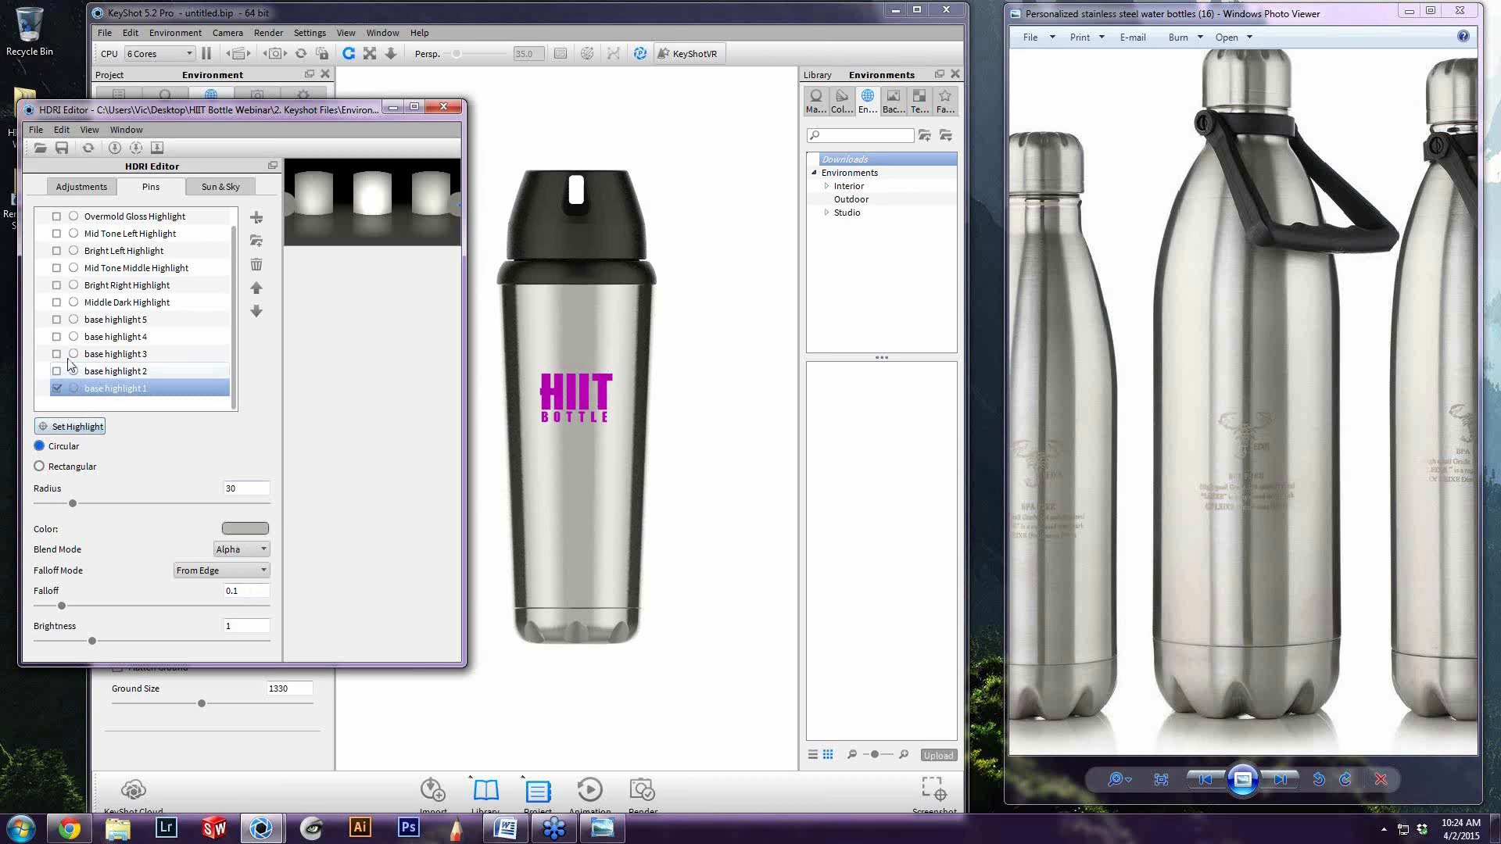
# Turn base highlights 2, 3, 4 and 5 back on
pyautogui.click(56, 372)
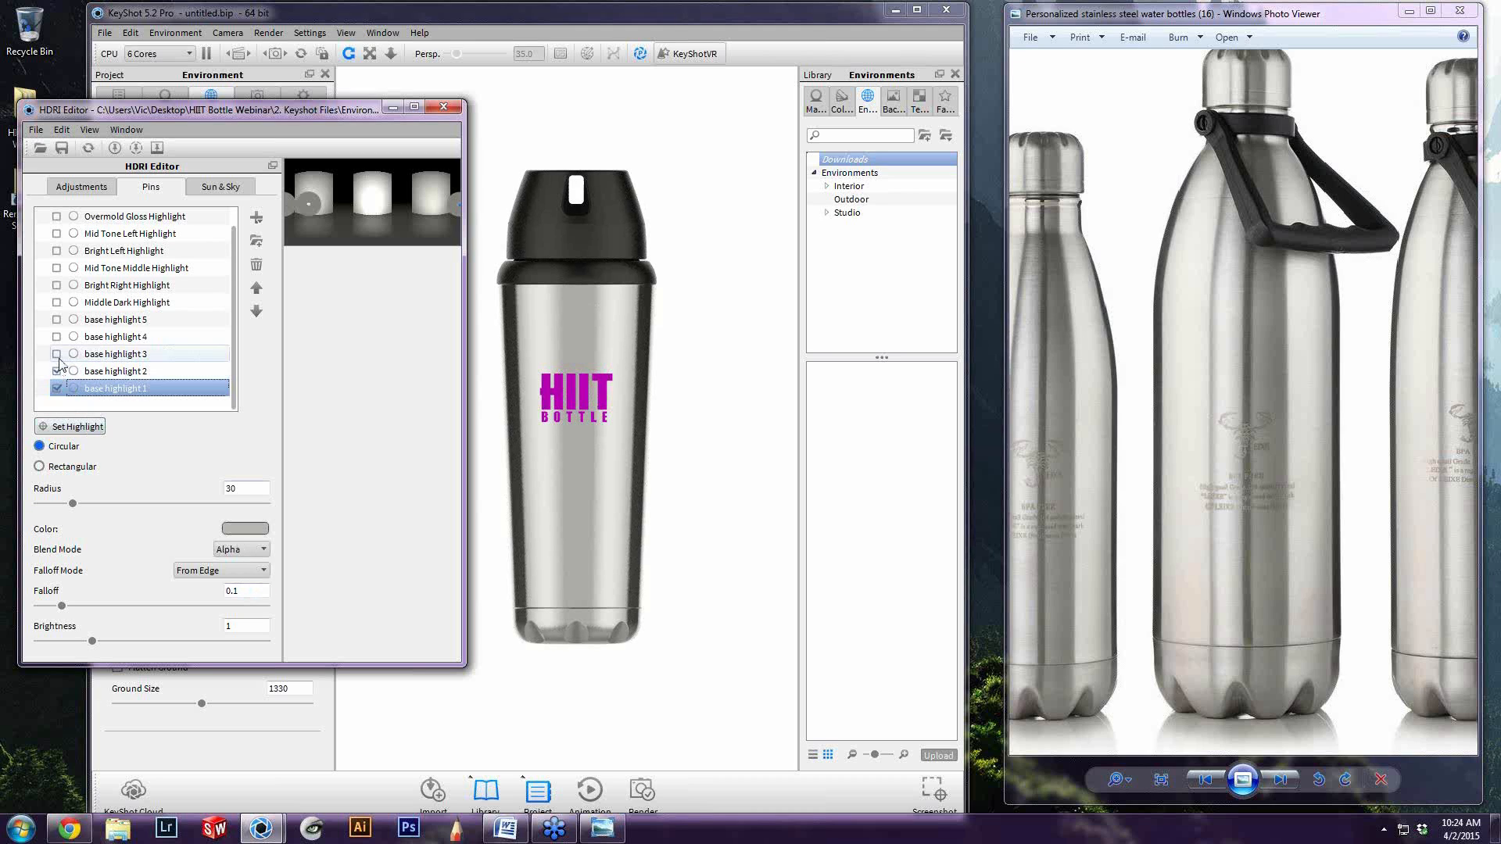
pyautogui.click(57, 354)
pyautogui.click(59, 336)
pyautogui.click(57, 337)
pyautogui.click(56, 320)
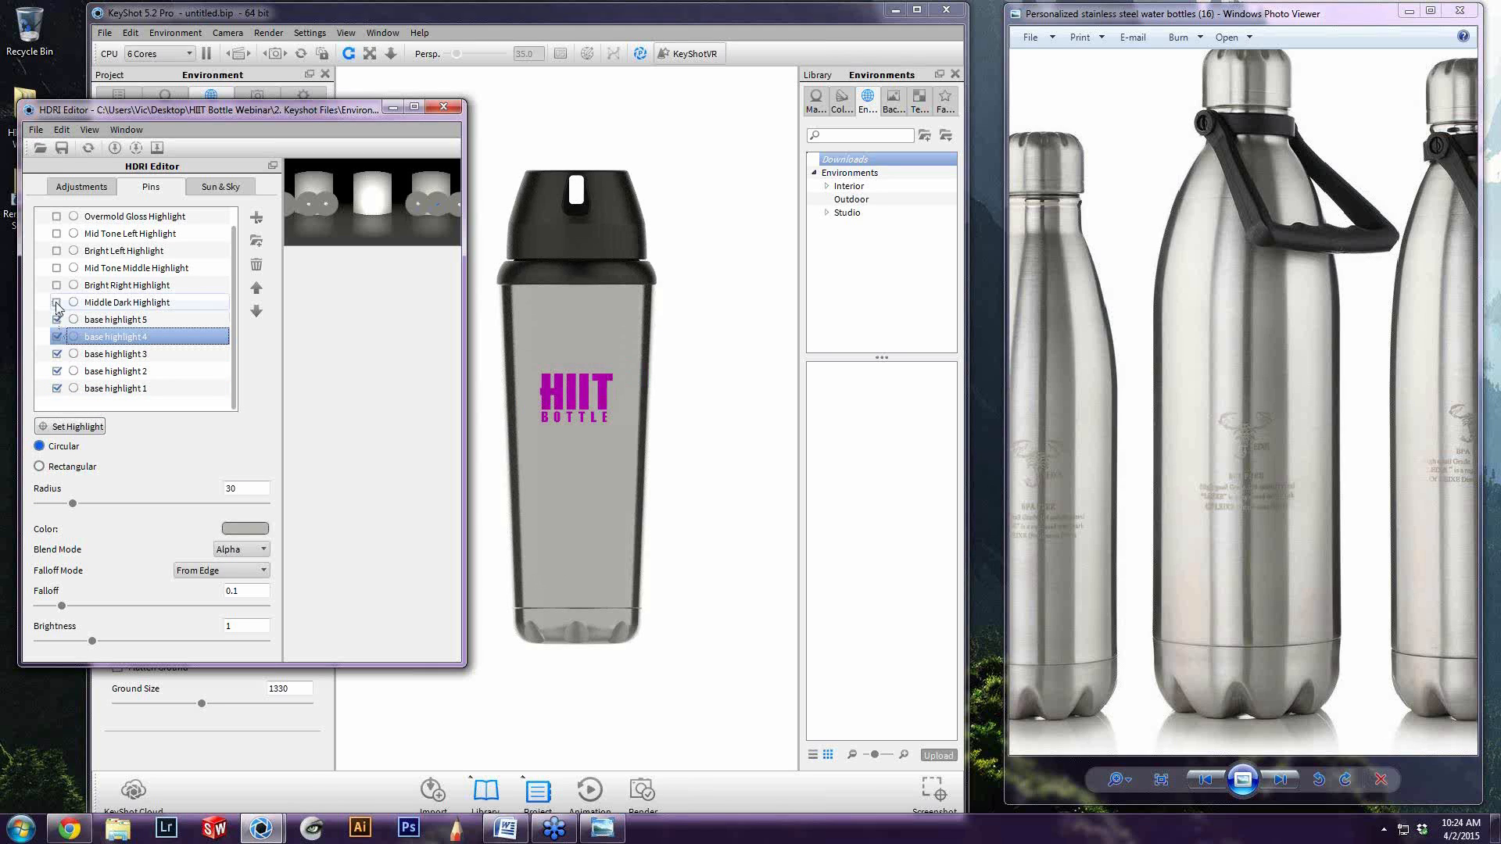
# Turn on the Middle Dark Highlight pin and select it to review its settings
pyautogui.click(56, 302)
pyautogui.click(135, 304)
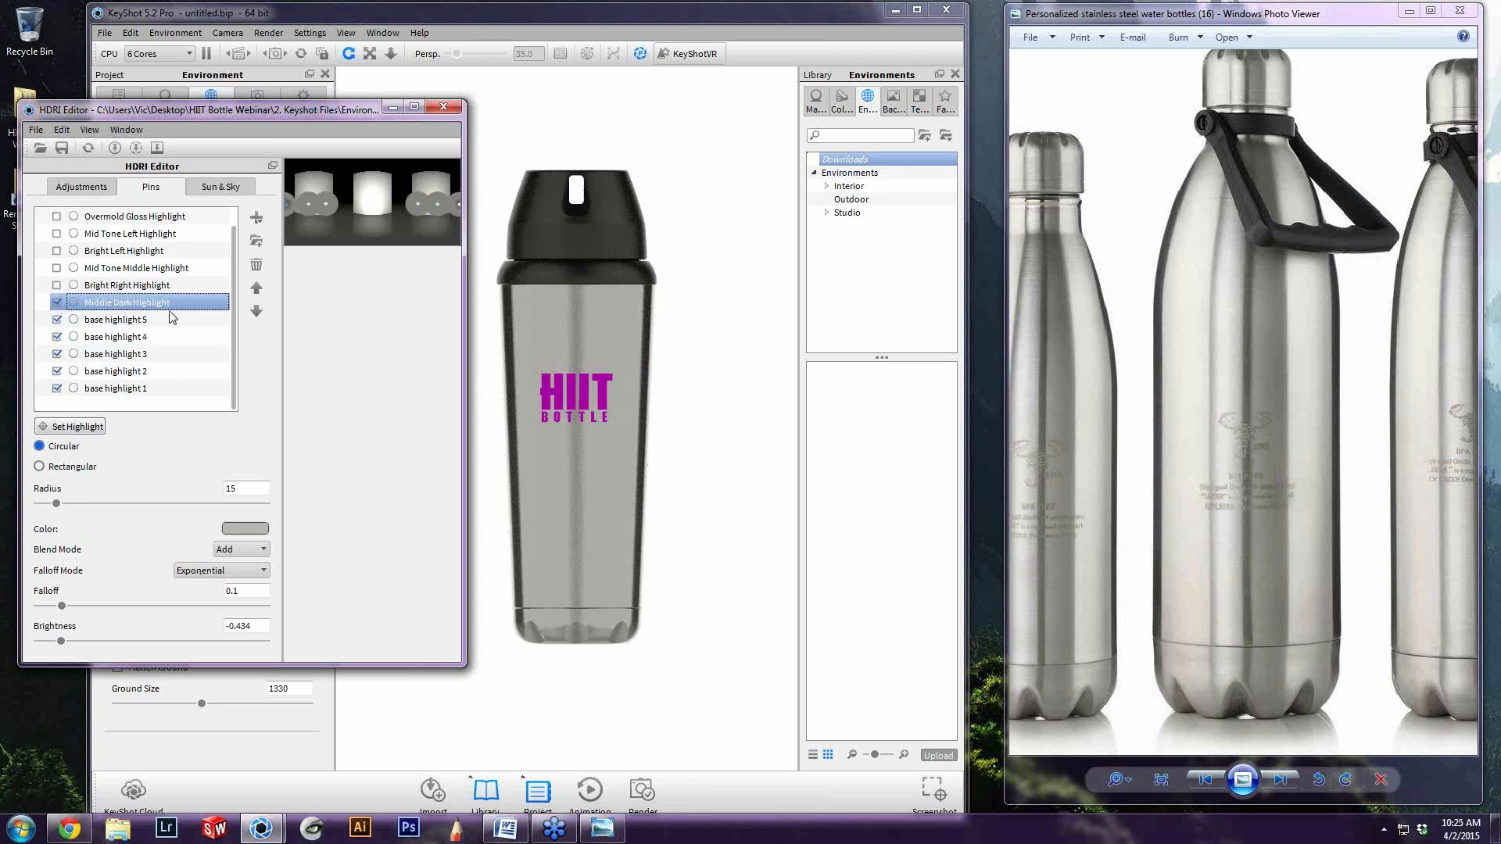
pyautogui.scroll(1, 144, 403)
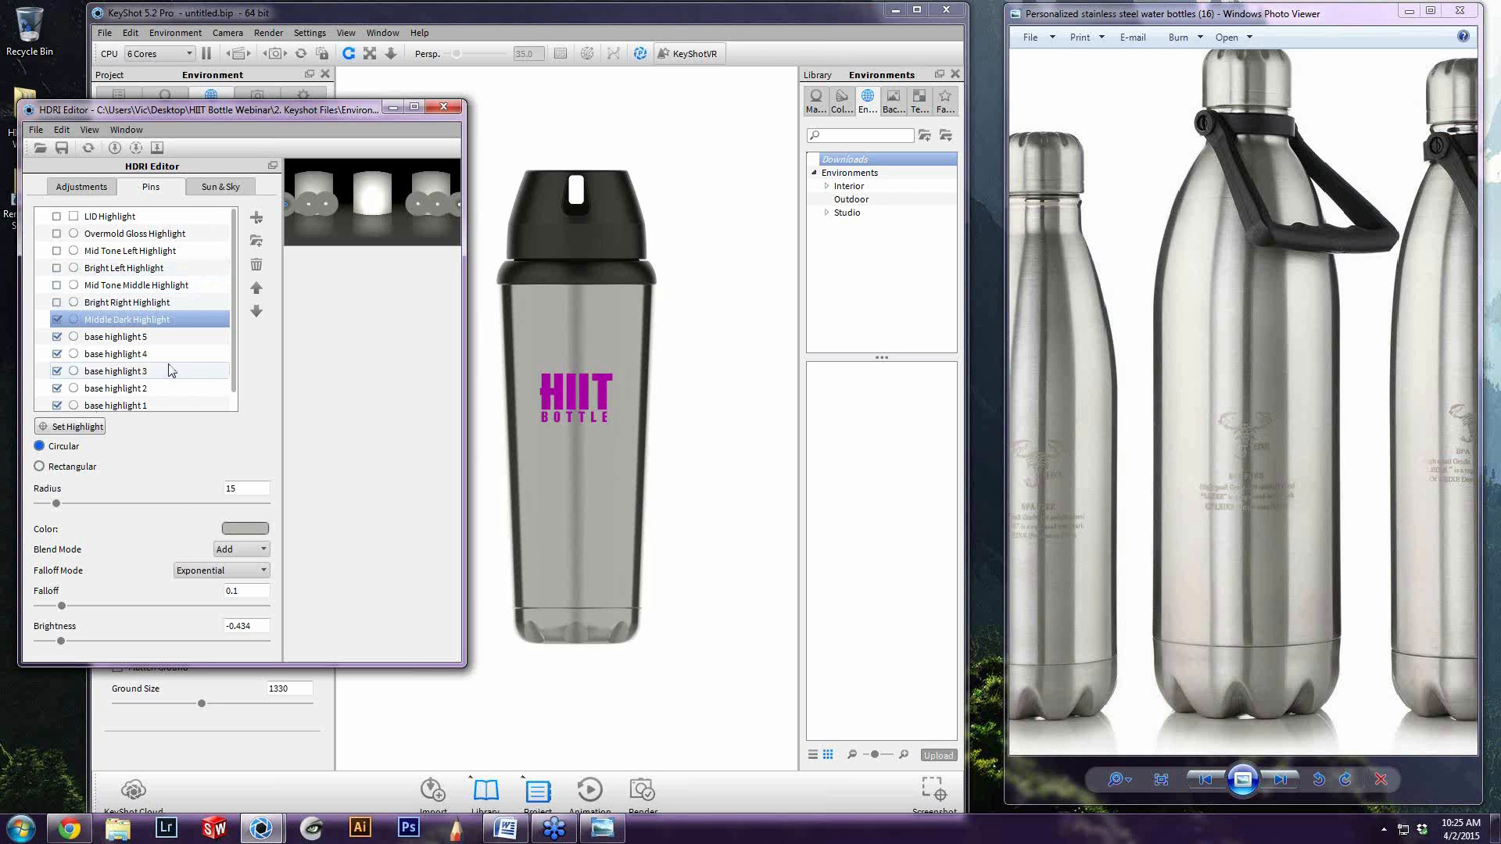
pyautogui.scroll(-1, 156, 383)
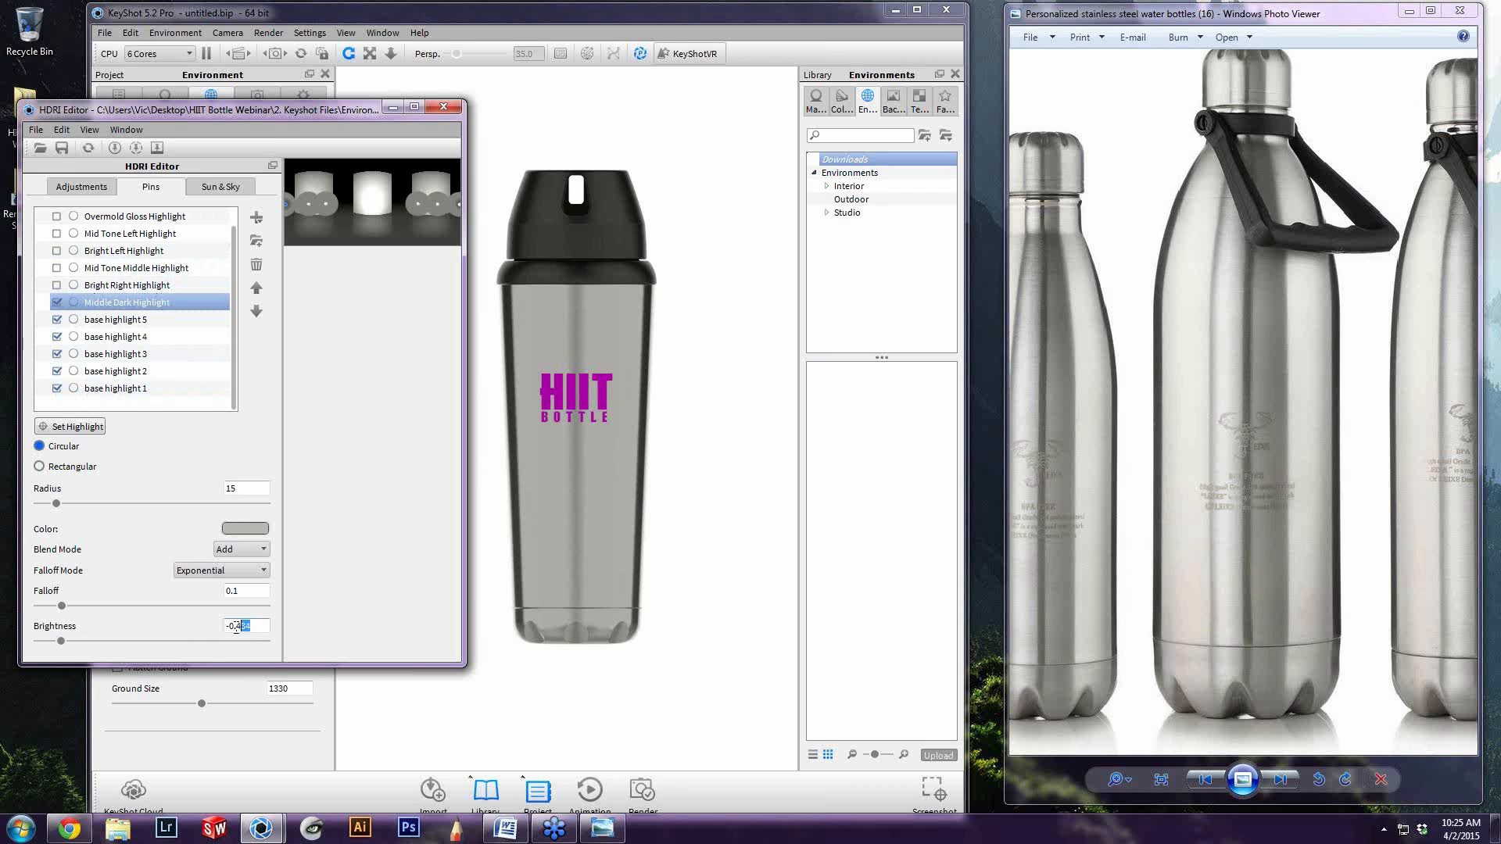
# Try a brightness of 1 on the Middle Dark Highlight, and lower it to about -0.55
pyautogui.write('1')
pyautogui.press('Tab')
pyautogui.moveTo(92, 641); pyautogui.dragTo(61, 651)
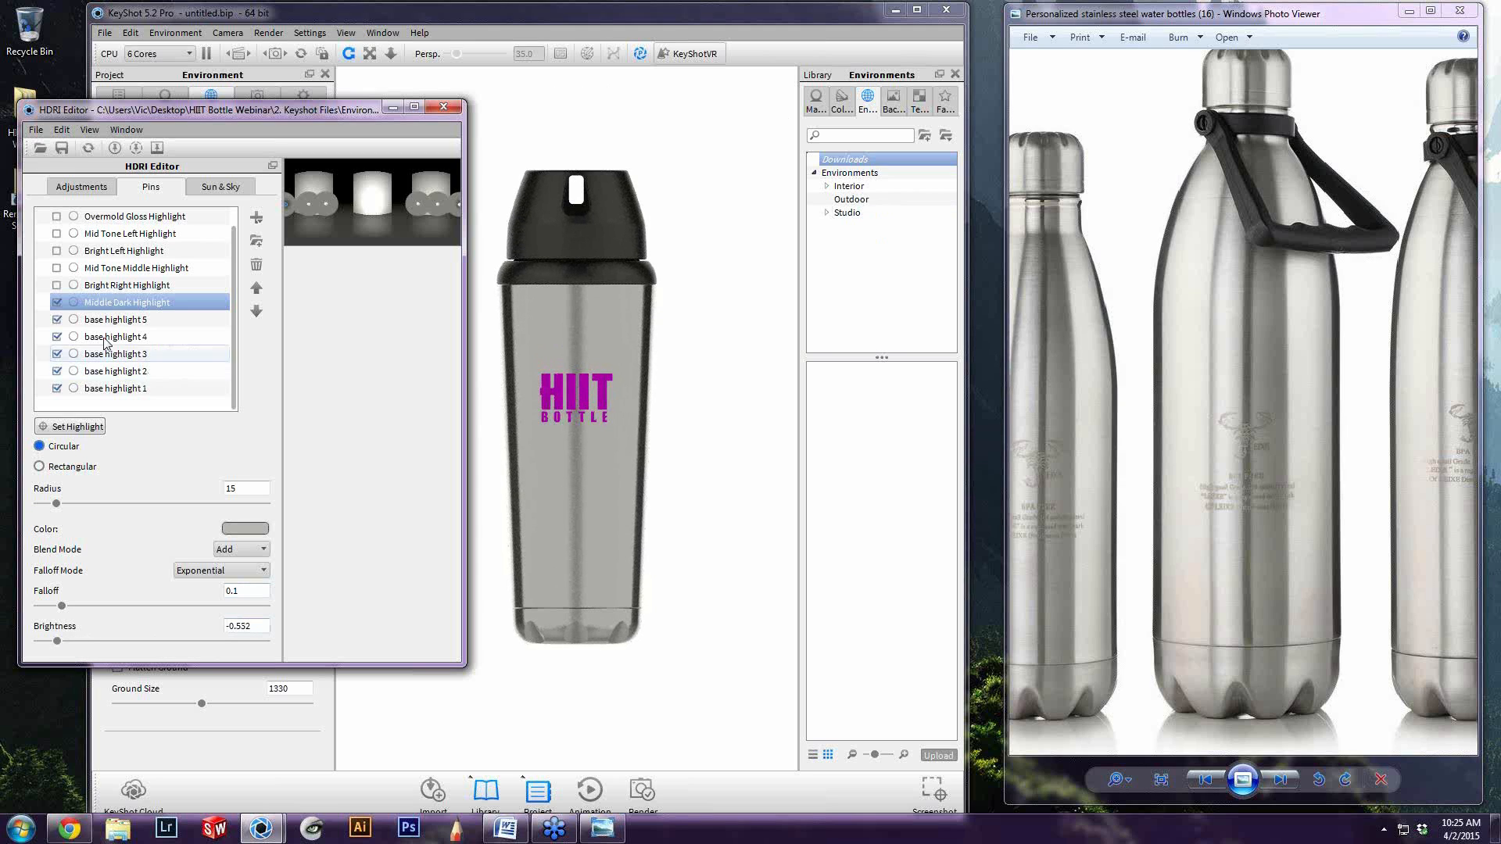
# Turn on the Bright Right Highlight and the Mid Tone Middle Highlight
pyautogui.click(107, 287)
pyautogui.scroll(1, 108, 287)
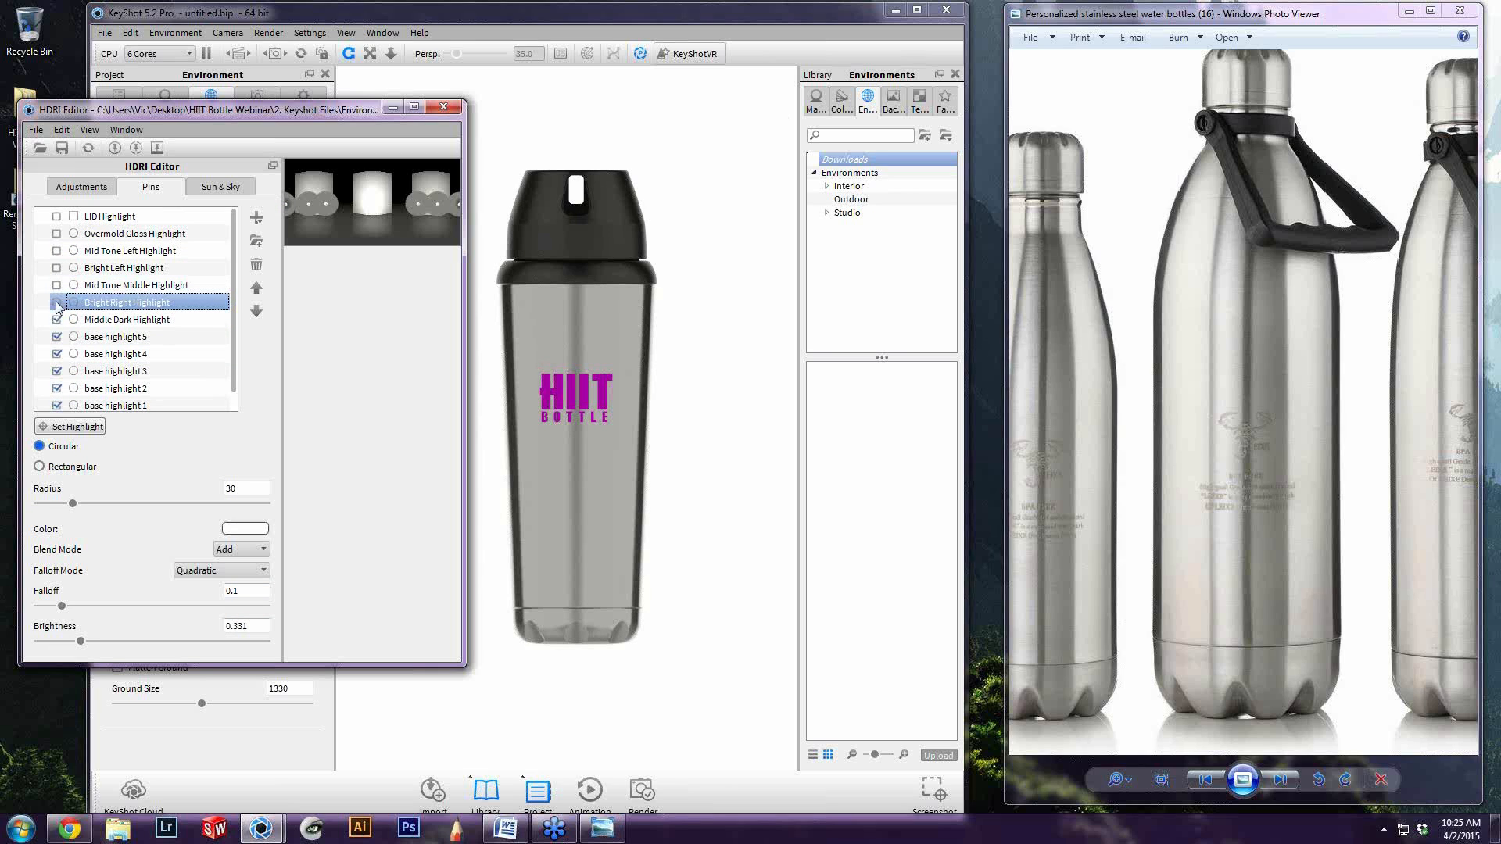
pyautogui.click(57, 303)
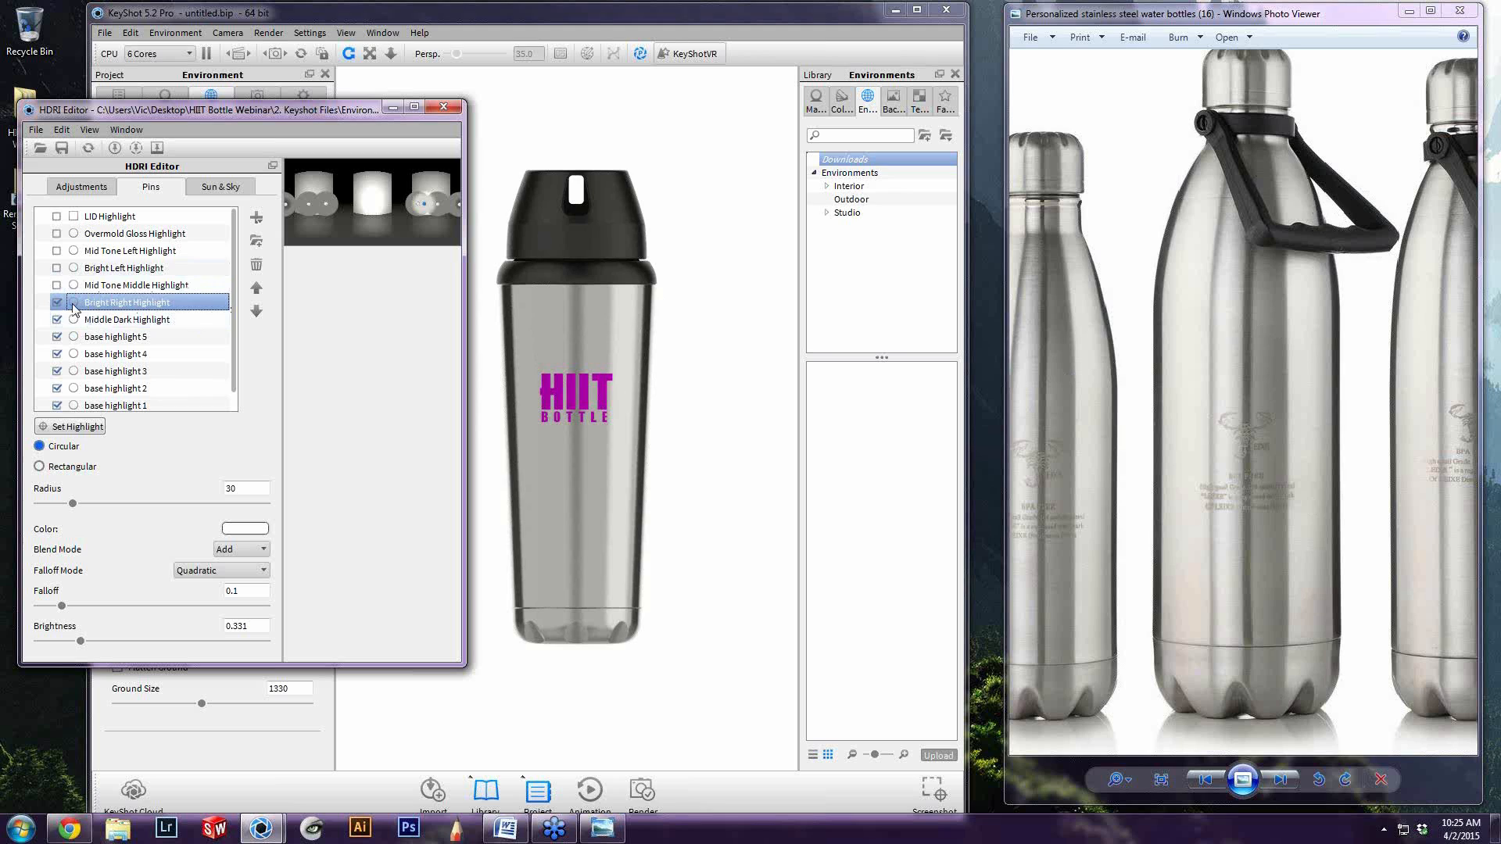
pyautogui.click(53, 287)
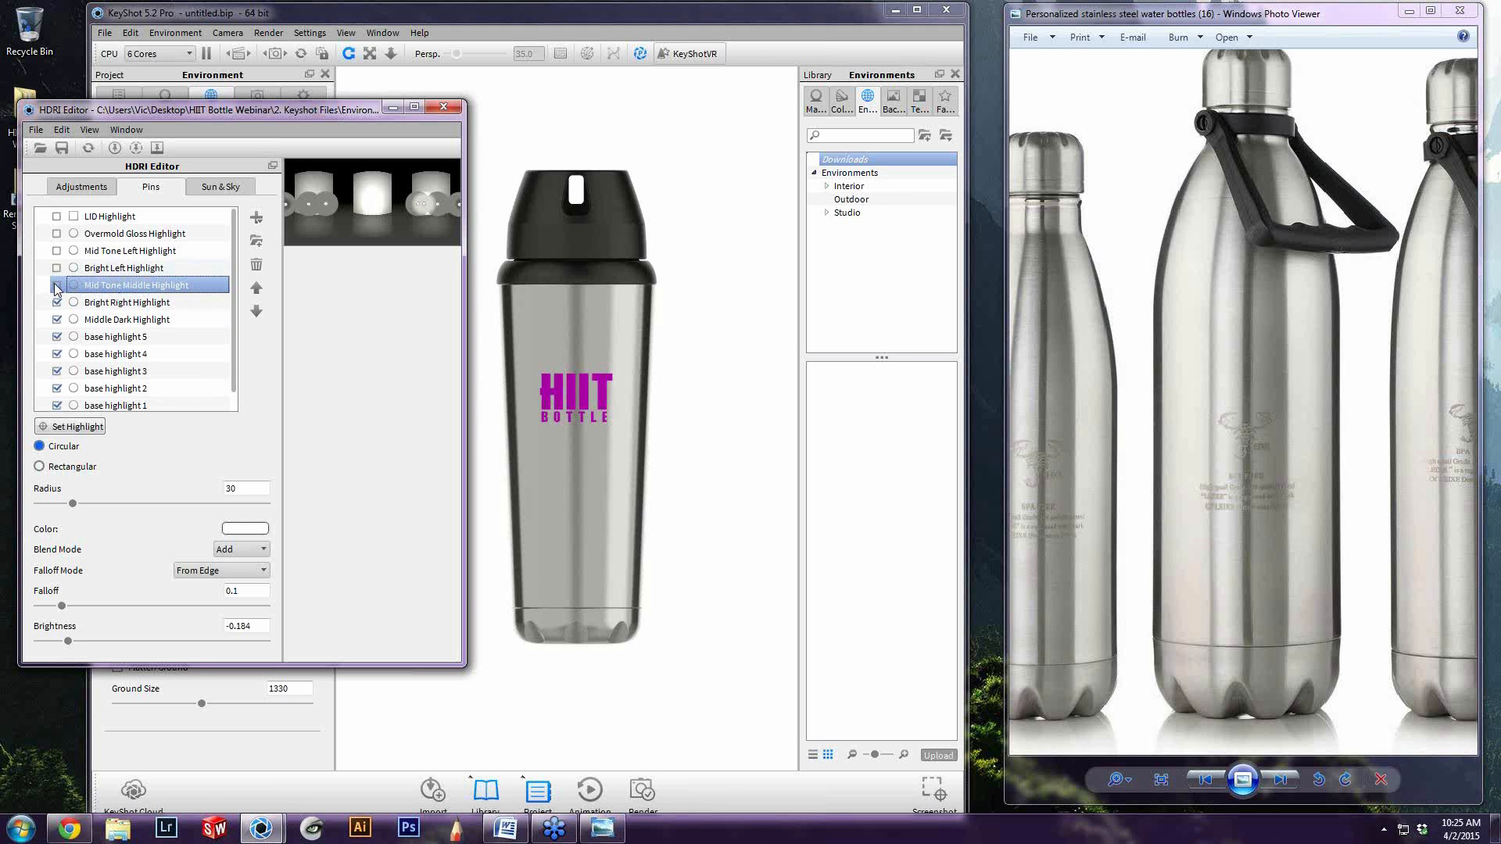
pyautogui.click(55, 285)
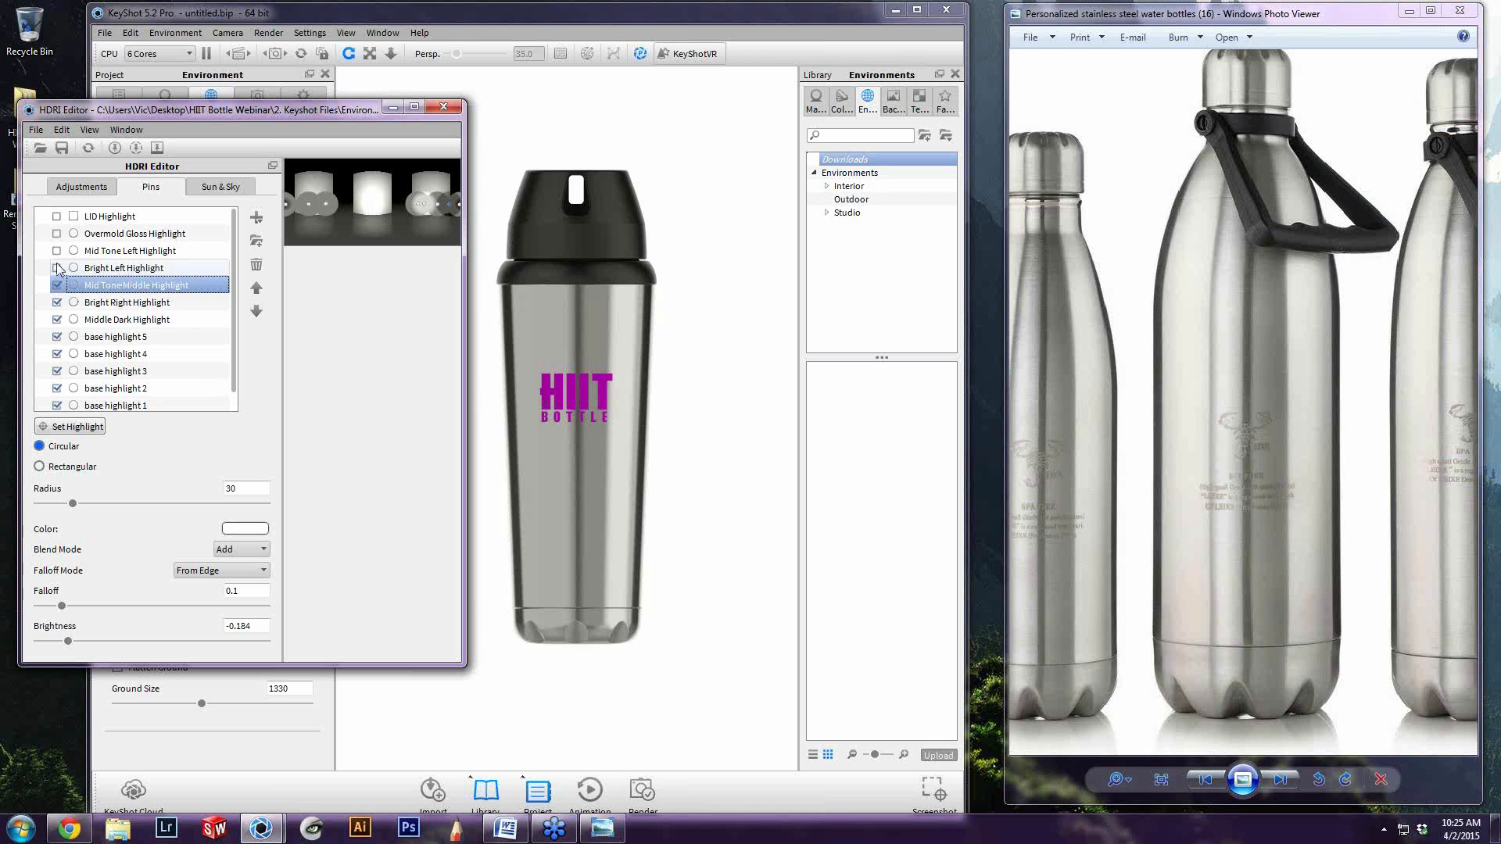
# Turn on the Bright Left and Mid Tone Left highlights, select Mid Tone Left, and return to the render view
pyautogui.click(61, 271)
pyautogui.click(55, 269)
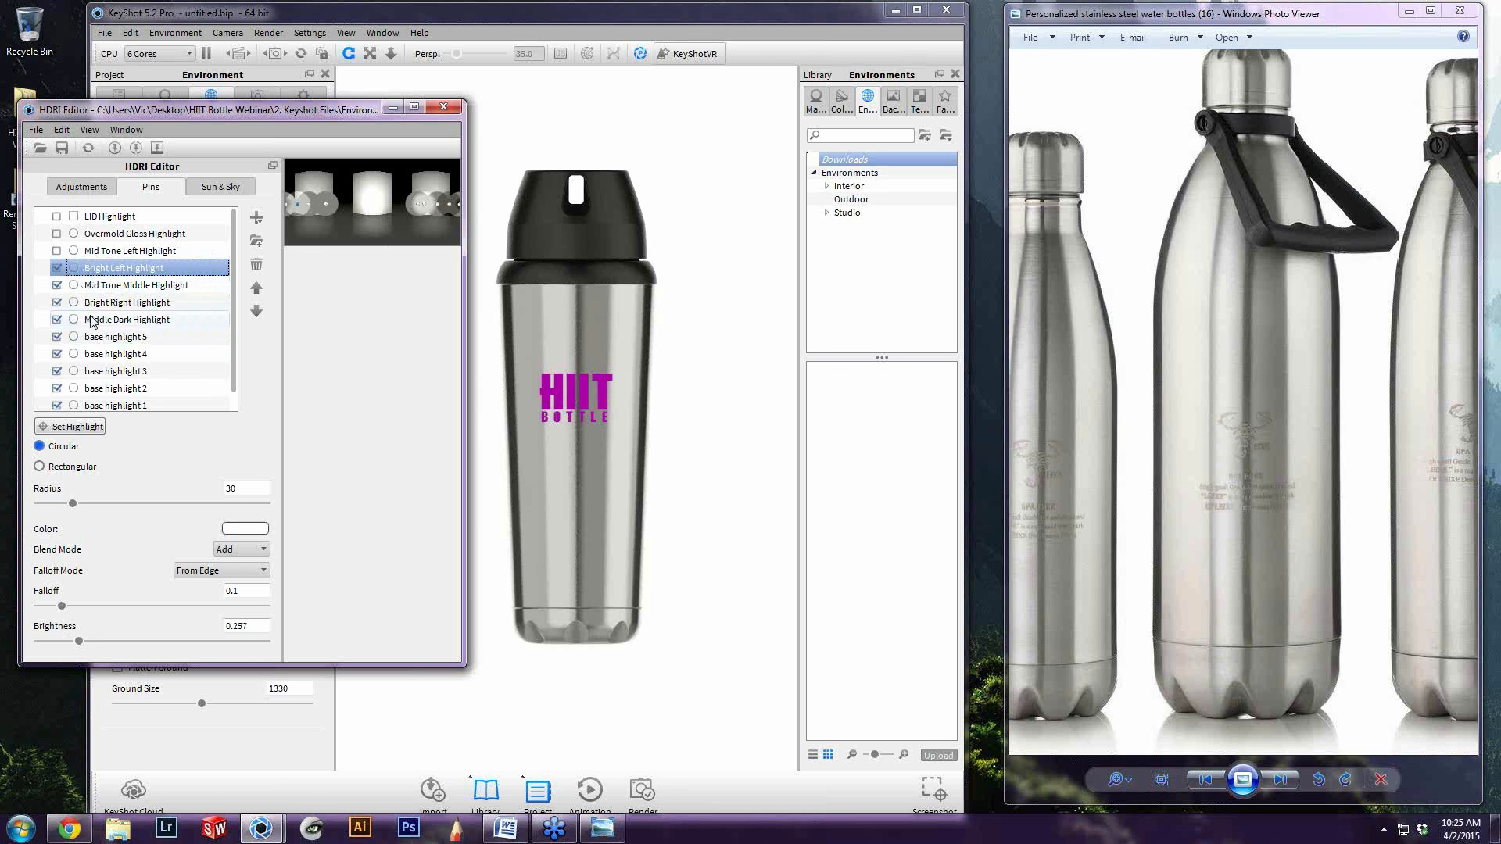
pyautogui.click(56, 251)
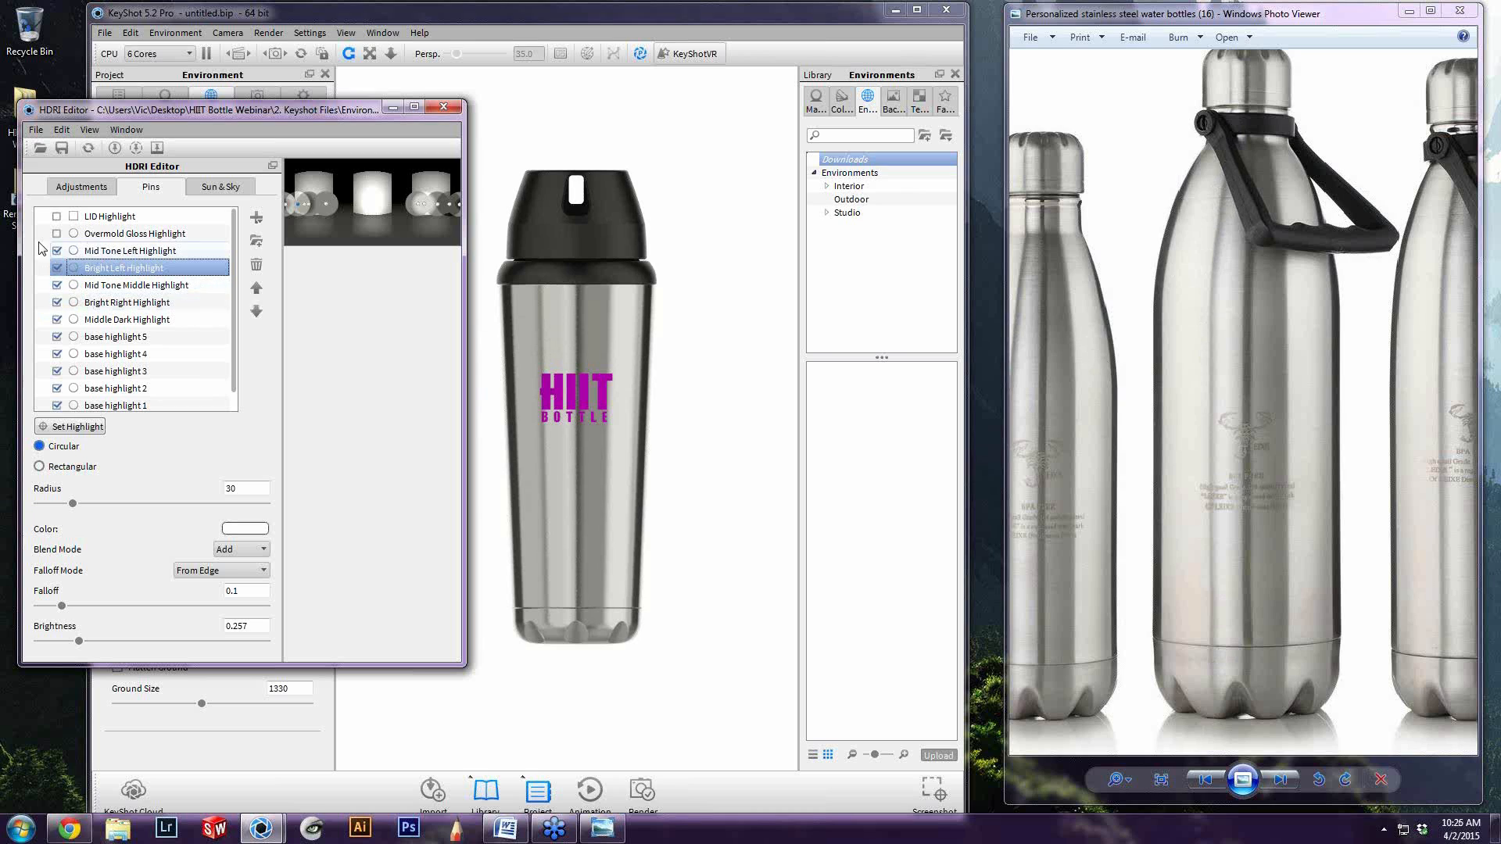
pyautogui.click(99, 238)
pyautogui.click(118, 252)
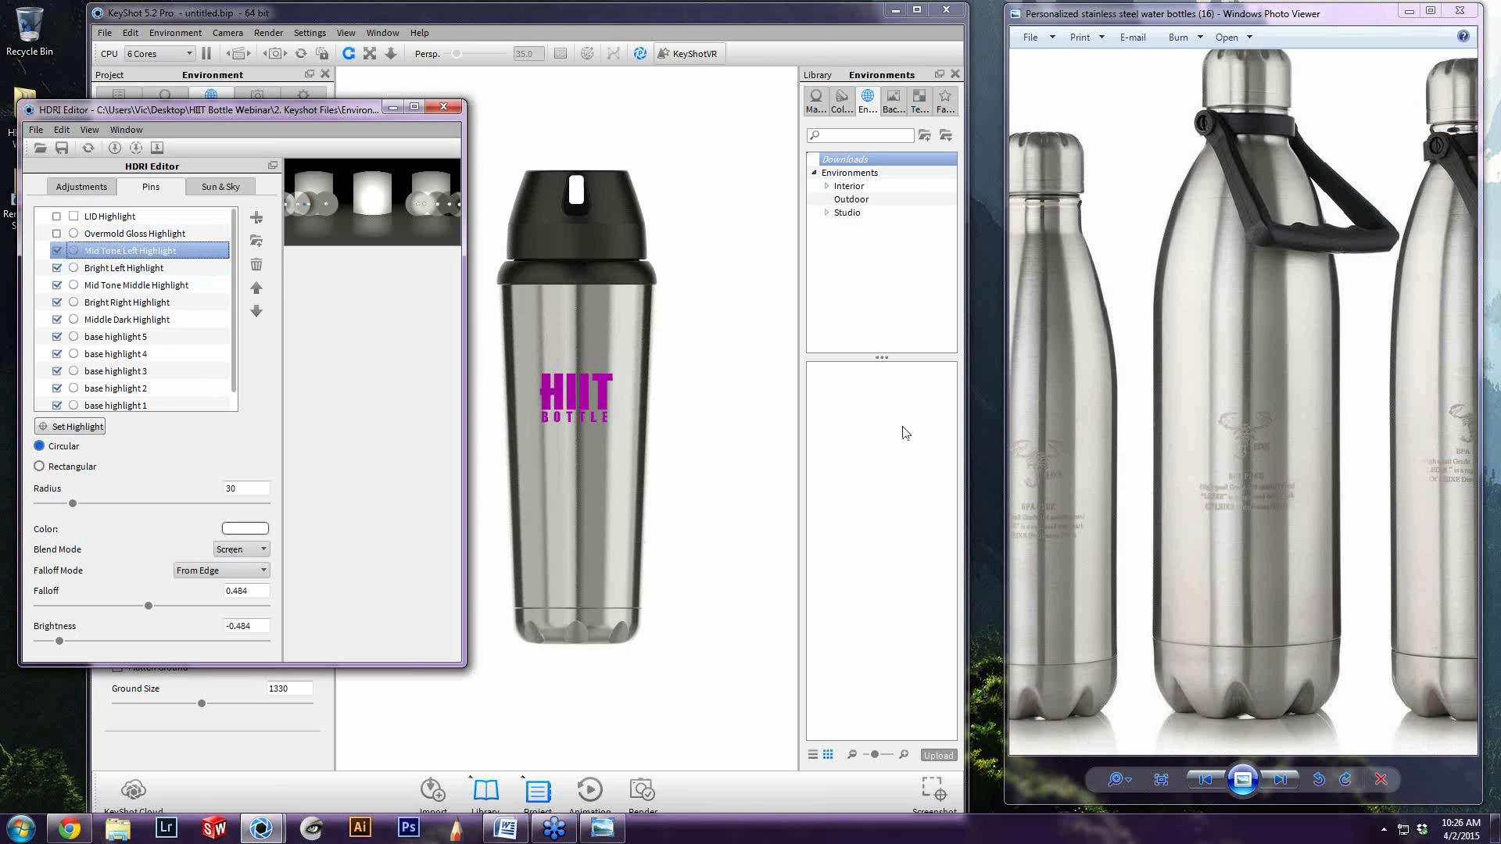
pyautogui.click(661, 402)
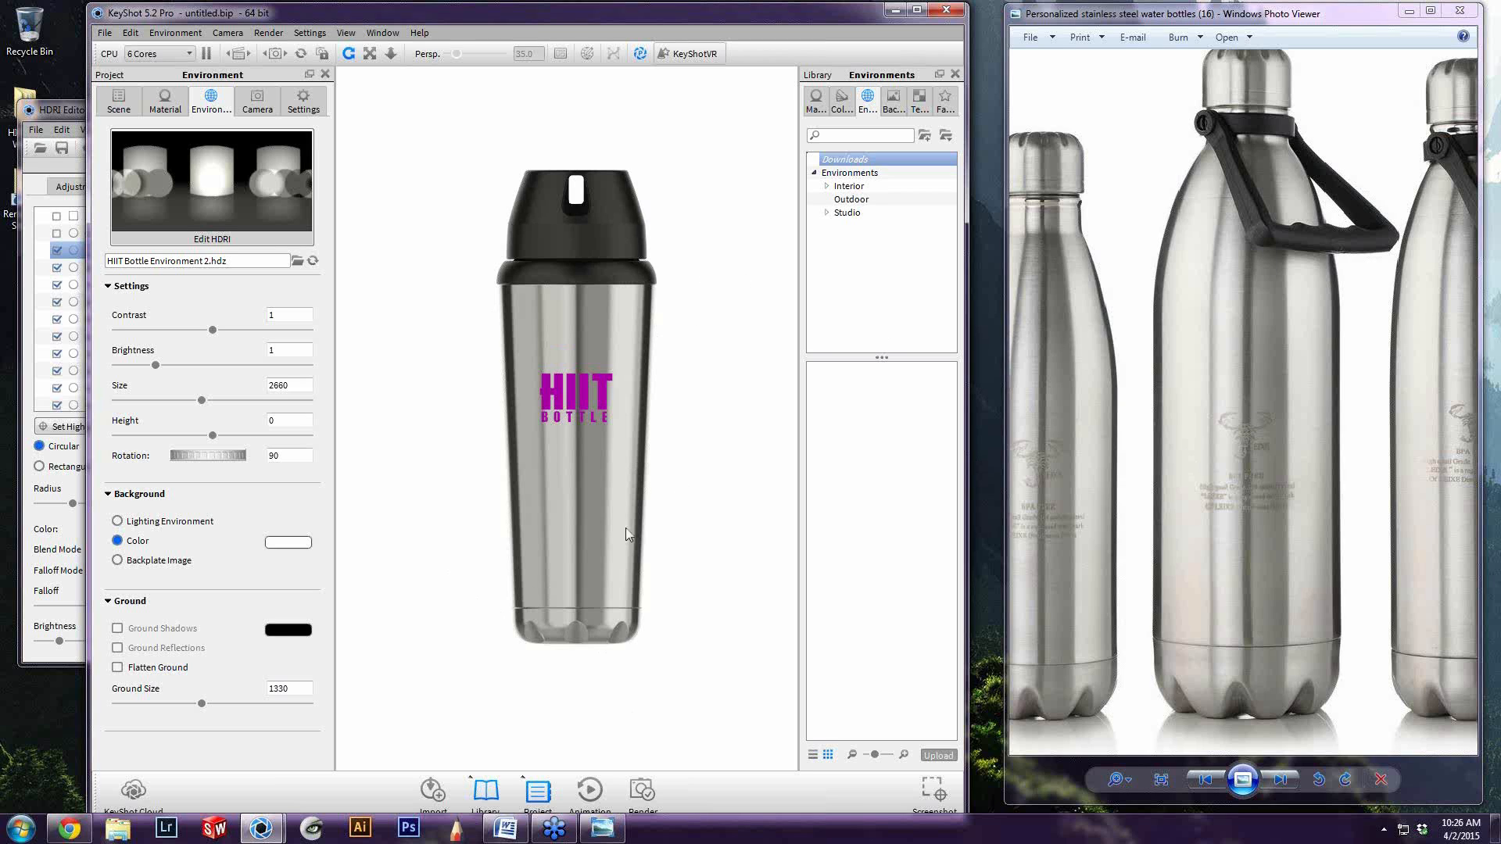
# Frame the bottle's lid closely in the render view and turn on the Overmold Gloss Highlight pin
pyautogui.click(78, 106)
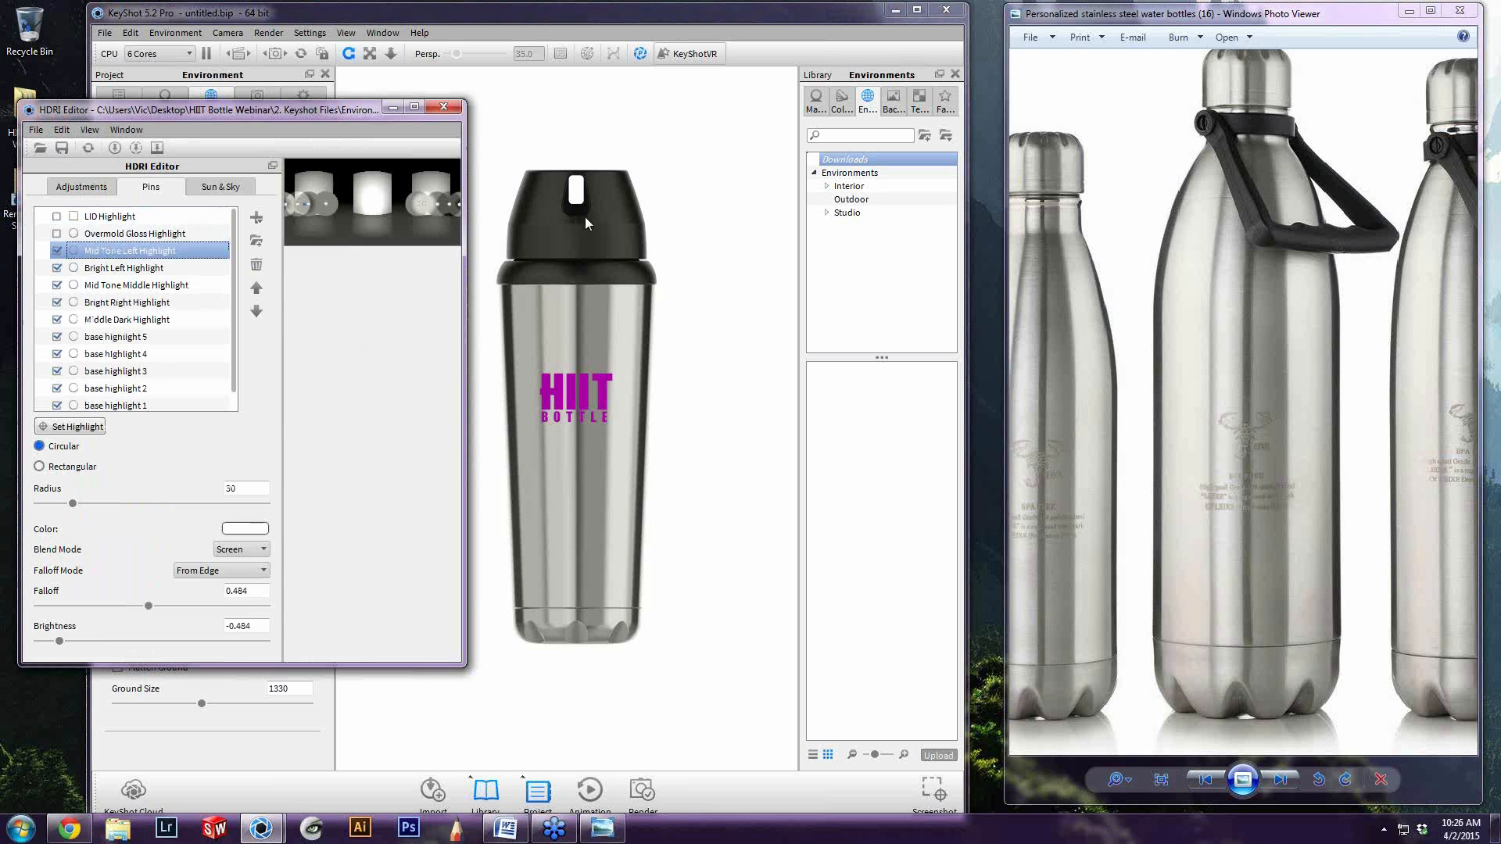
pyautogui.click(514, 145)
pyautogui.scroll(2, 555, 156)
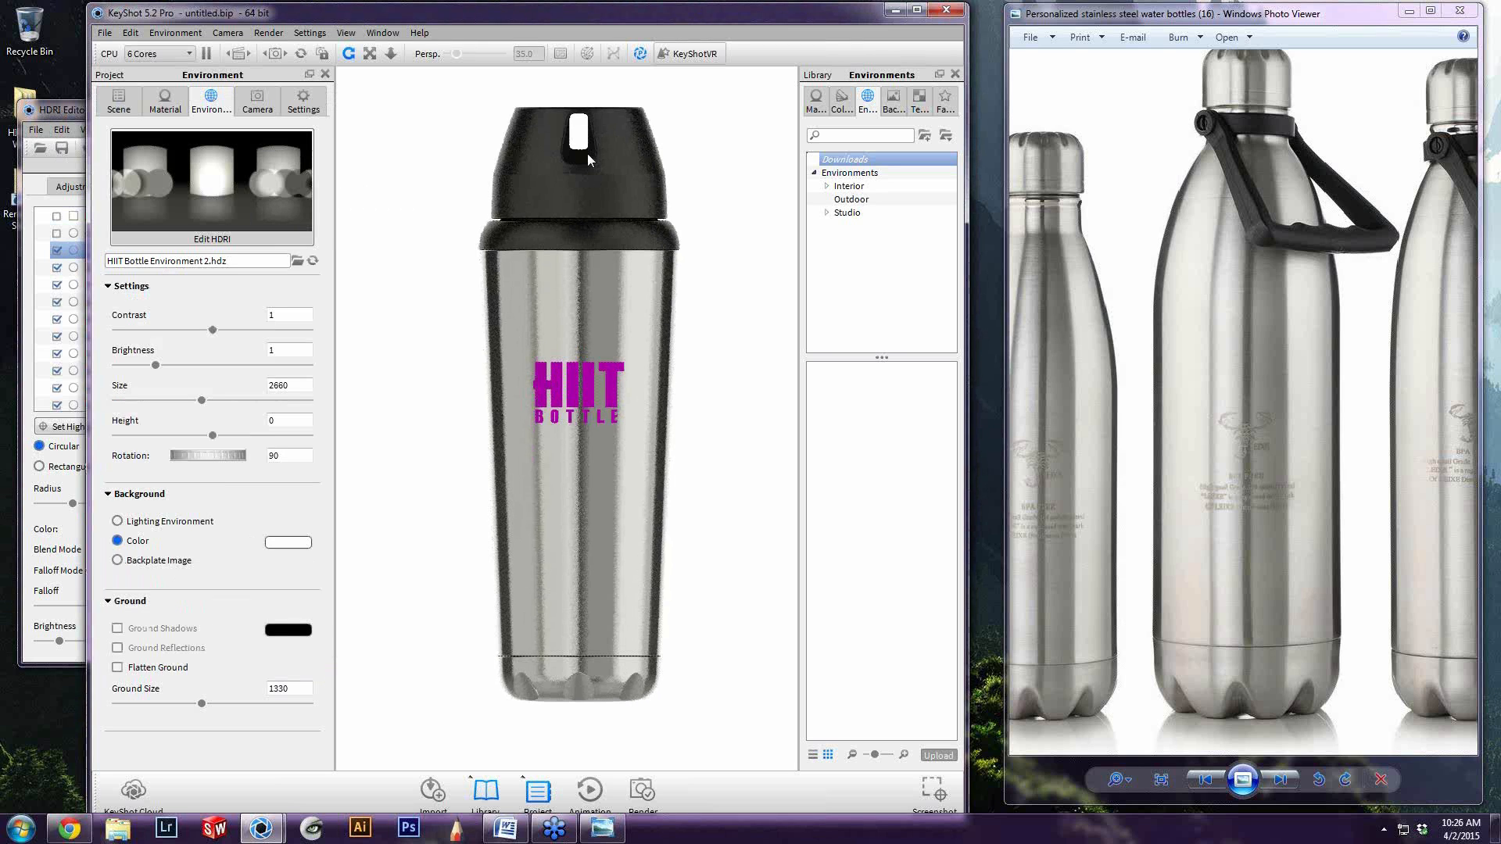
pyautogui.scroll(3, 588, 154)
pyautogui.moveTo(588, 153); pyautogui.dragTo(577, 697, button='middle')
pyautogui.scroll(2, 578, 391)
pyautogui.moveTo(579, 344); pyautogui.dragTo(550, 688, button='middle')
pyautogui.scroll(1, 584, 342)
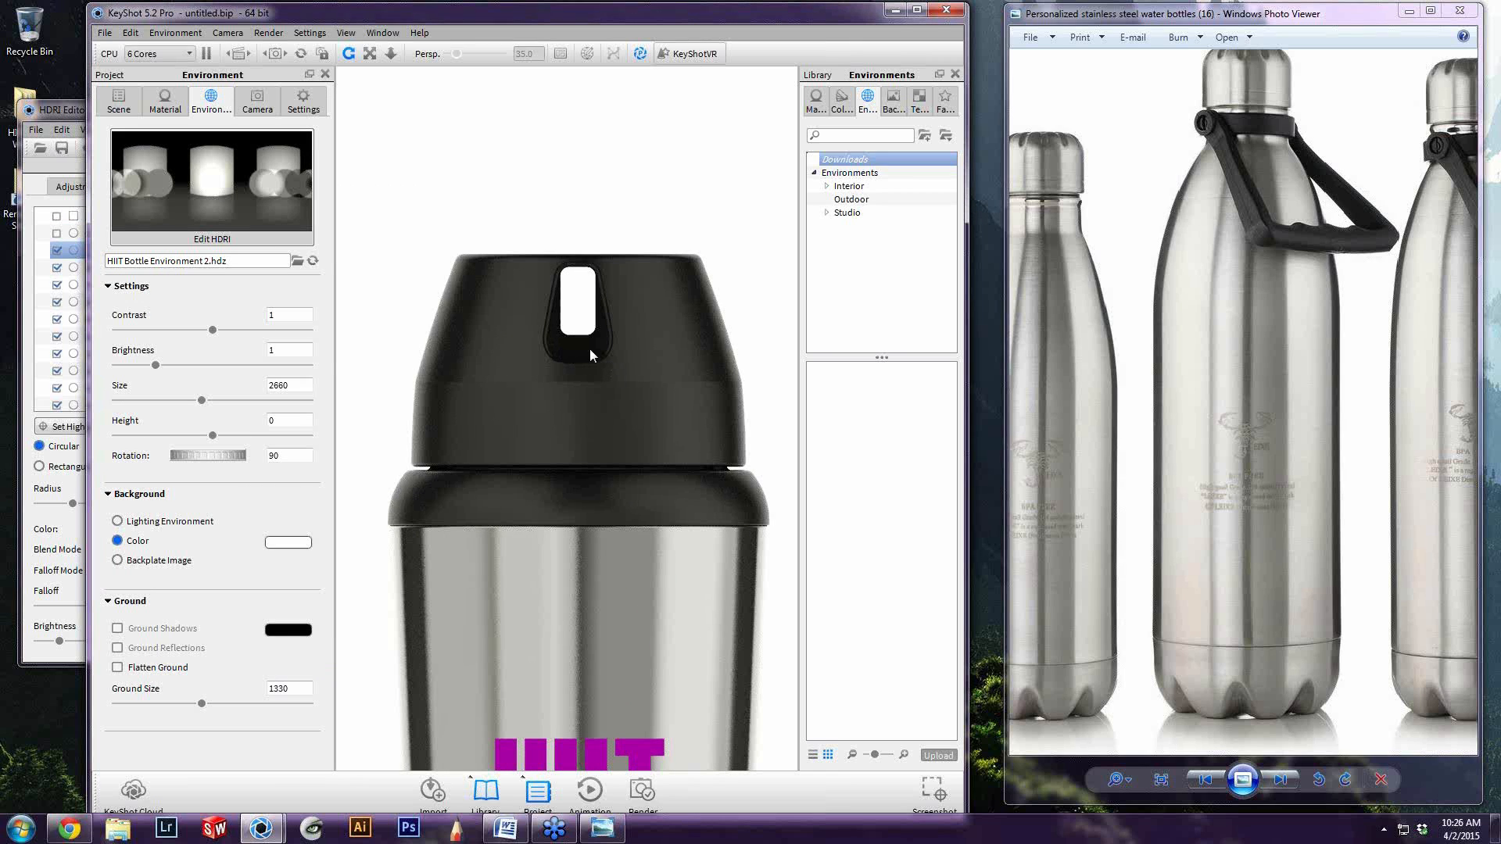
pyautogui.click(18, 258)
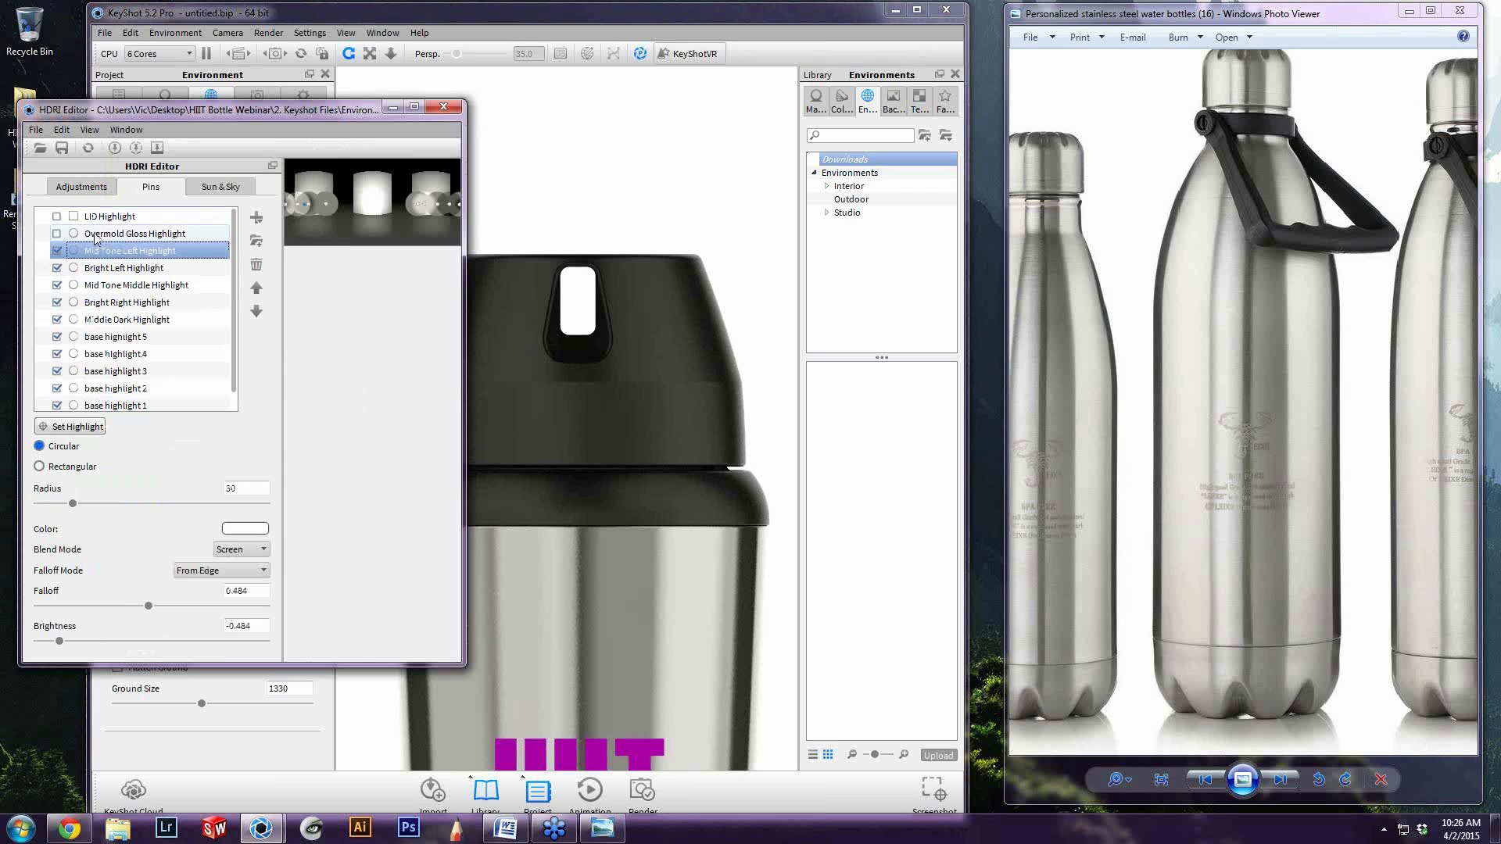
pyautogui.click(56, 234)
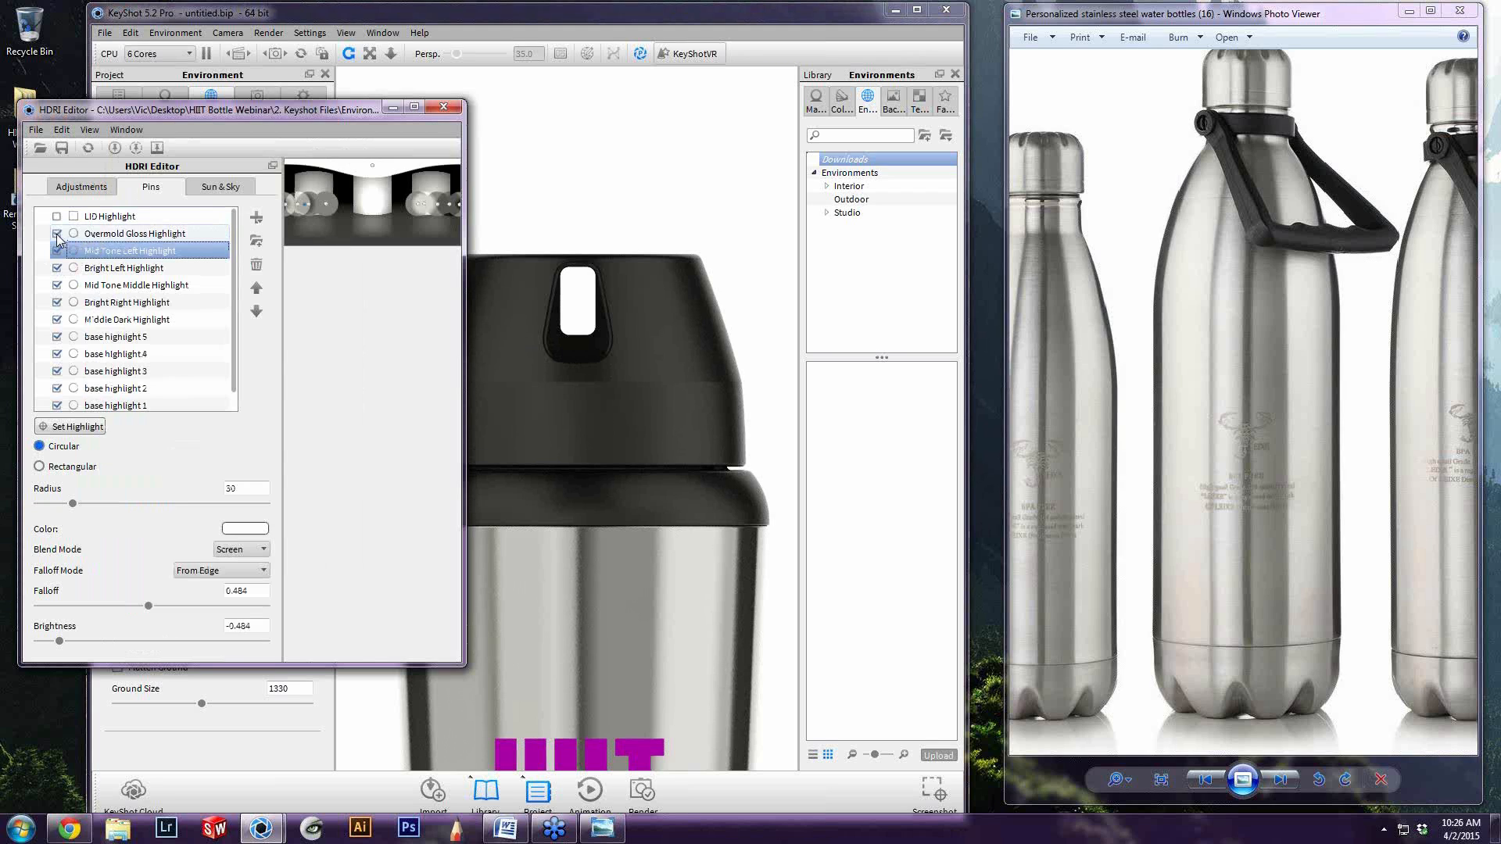
# Try the Set Highlight placement mode on the bottle's lid and leave it
pyautogui.click(263, 220)
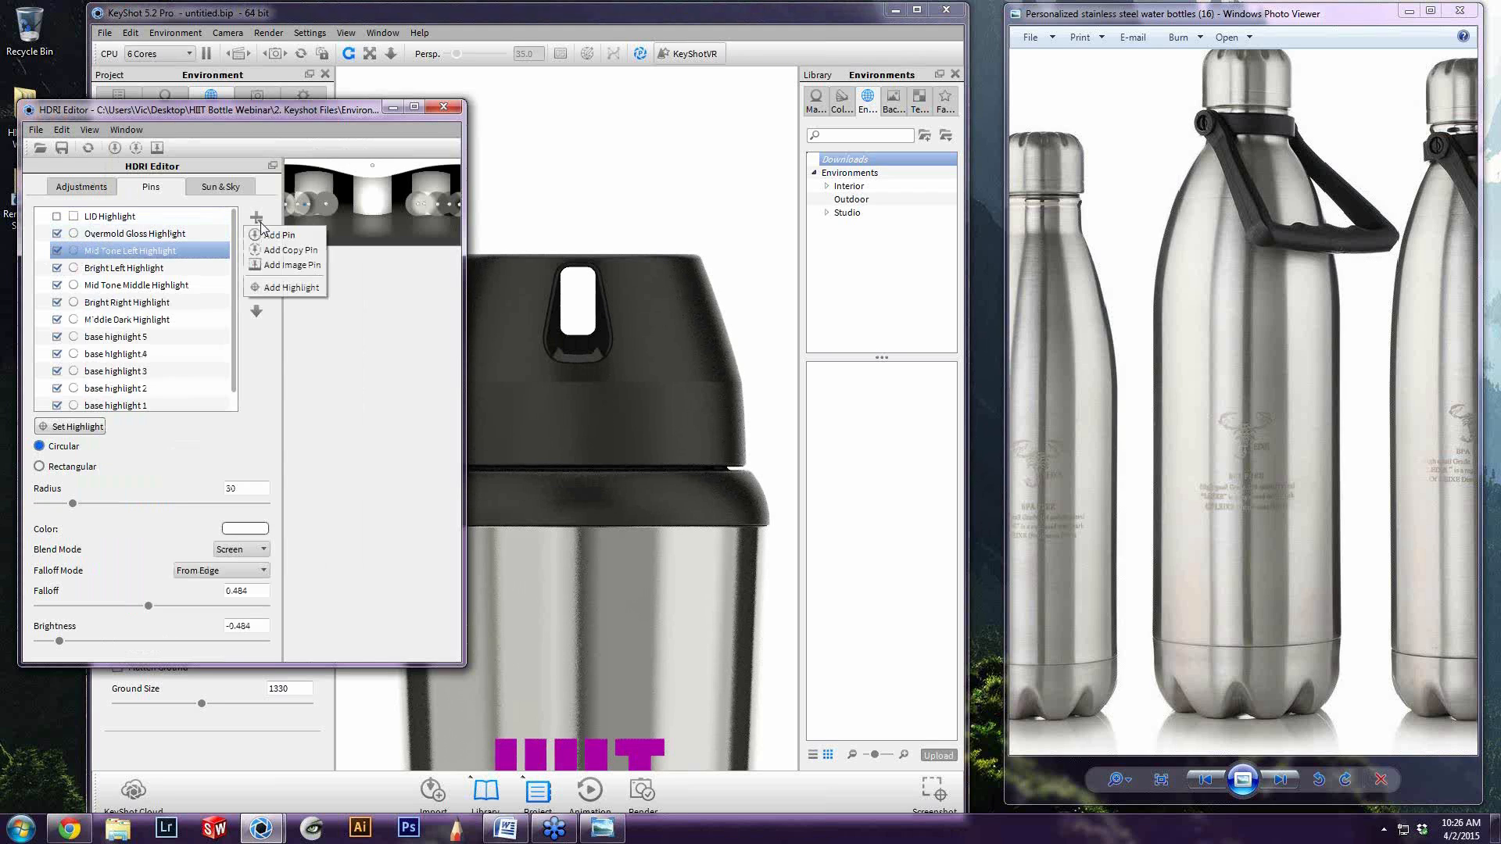
pyautogui.click(172, 442)
pyautogui.click(78, 427)
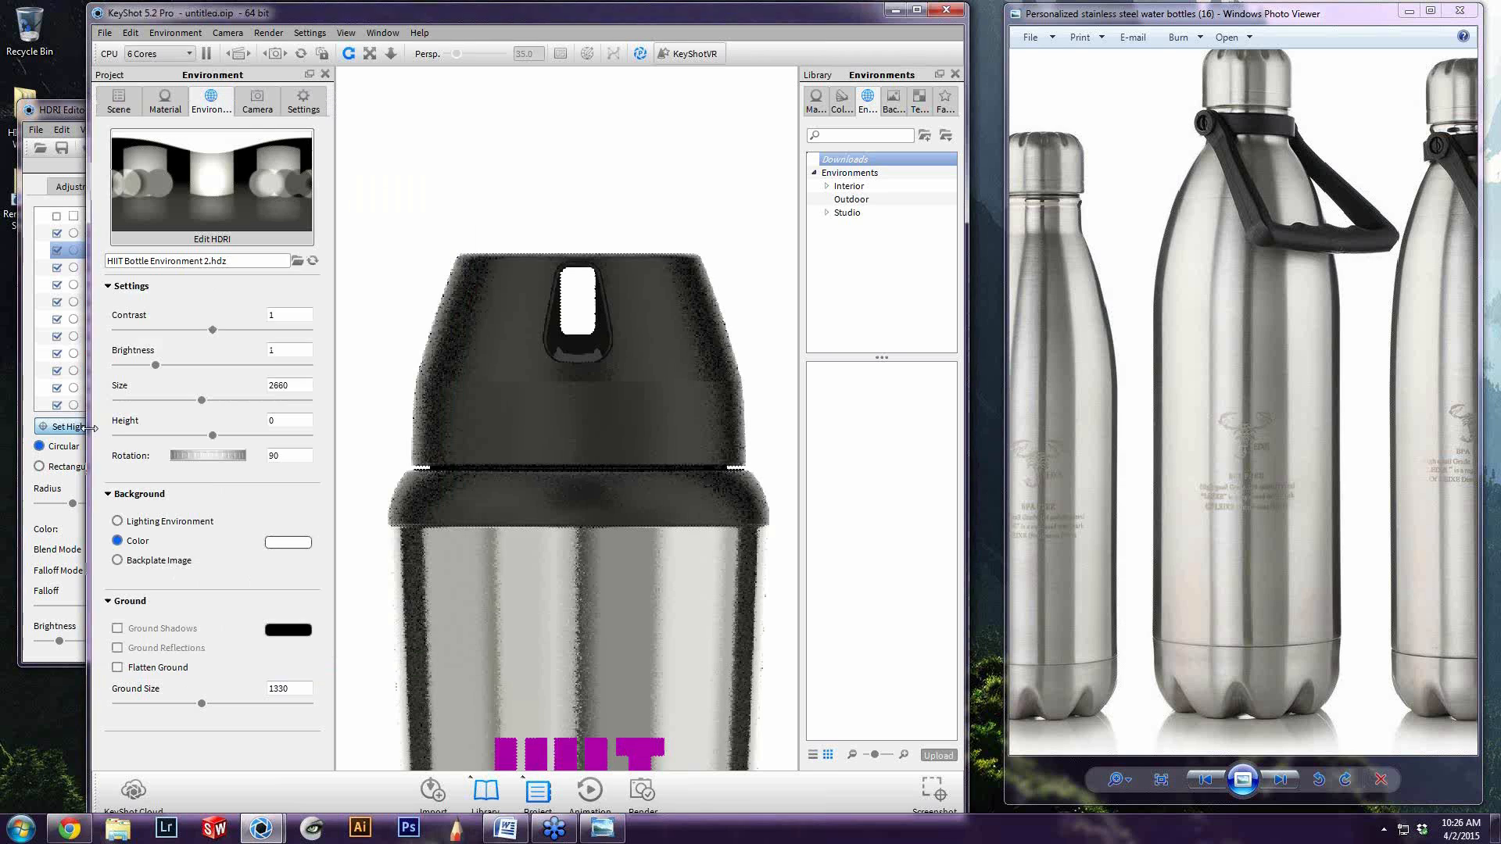
pyautogui.moveTo(692, 324); pyautogui.dragTo(537, 349)
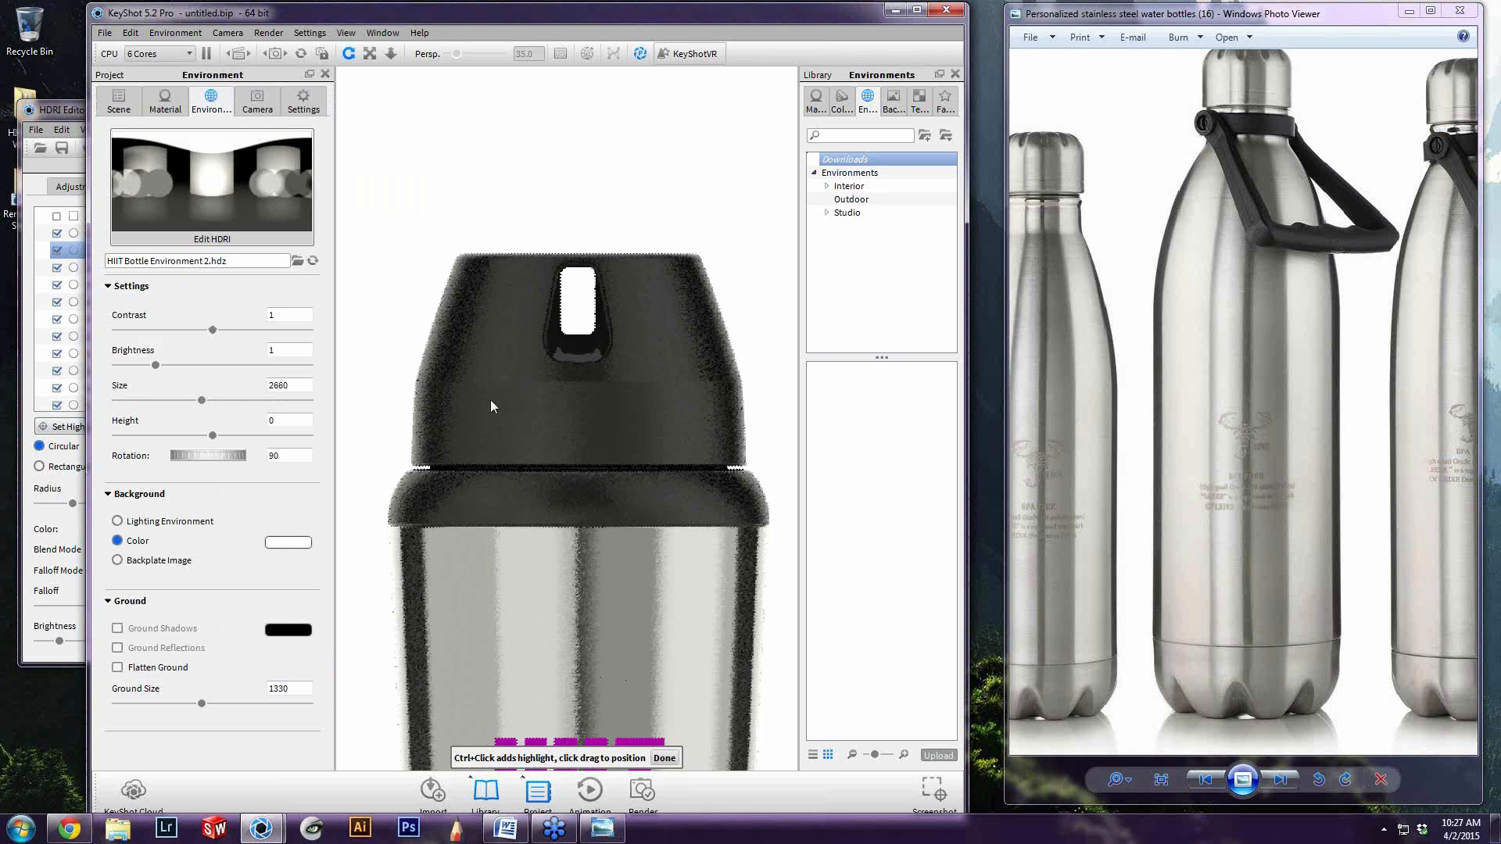
pyautogui.click(663, 758)
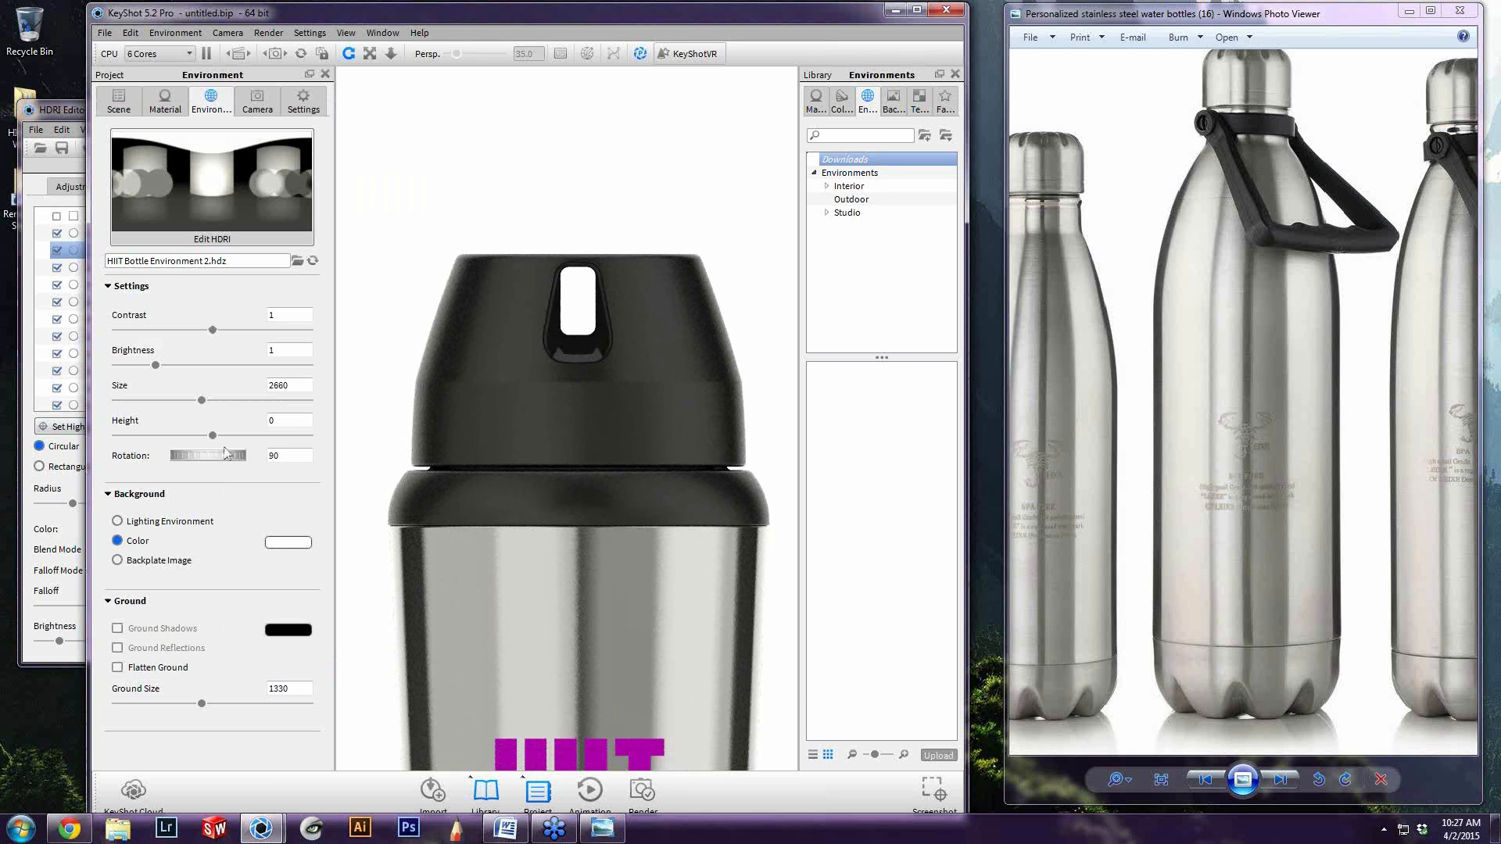
# Select the Overmold Gloss Highlight to review its settings, and examine its effect on the lid and the whole bottle
pyautogui.click(78, 236)
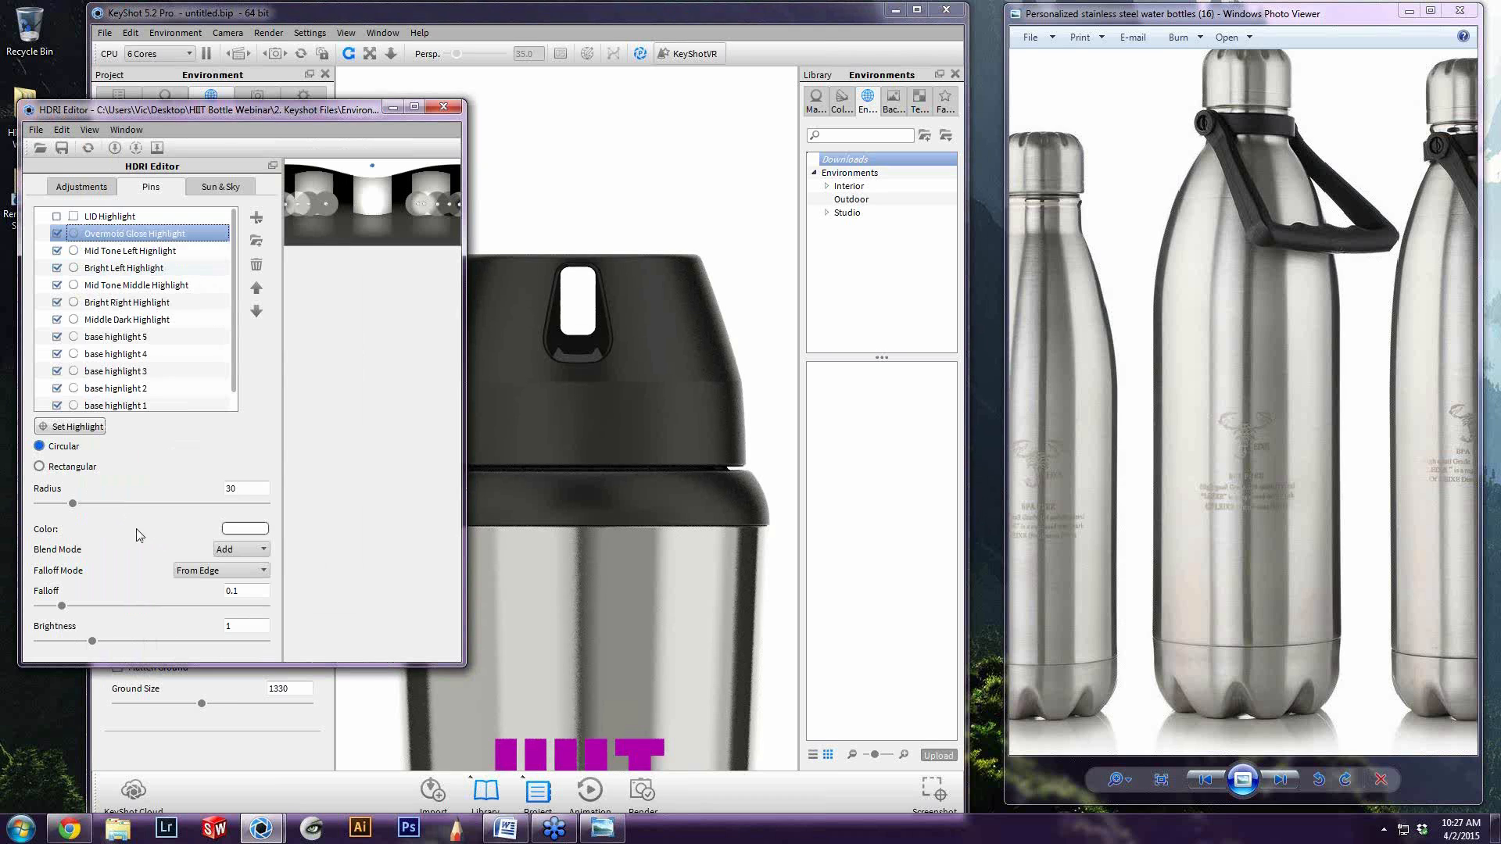
pyautogui.click(669, 219)
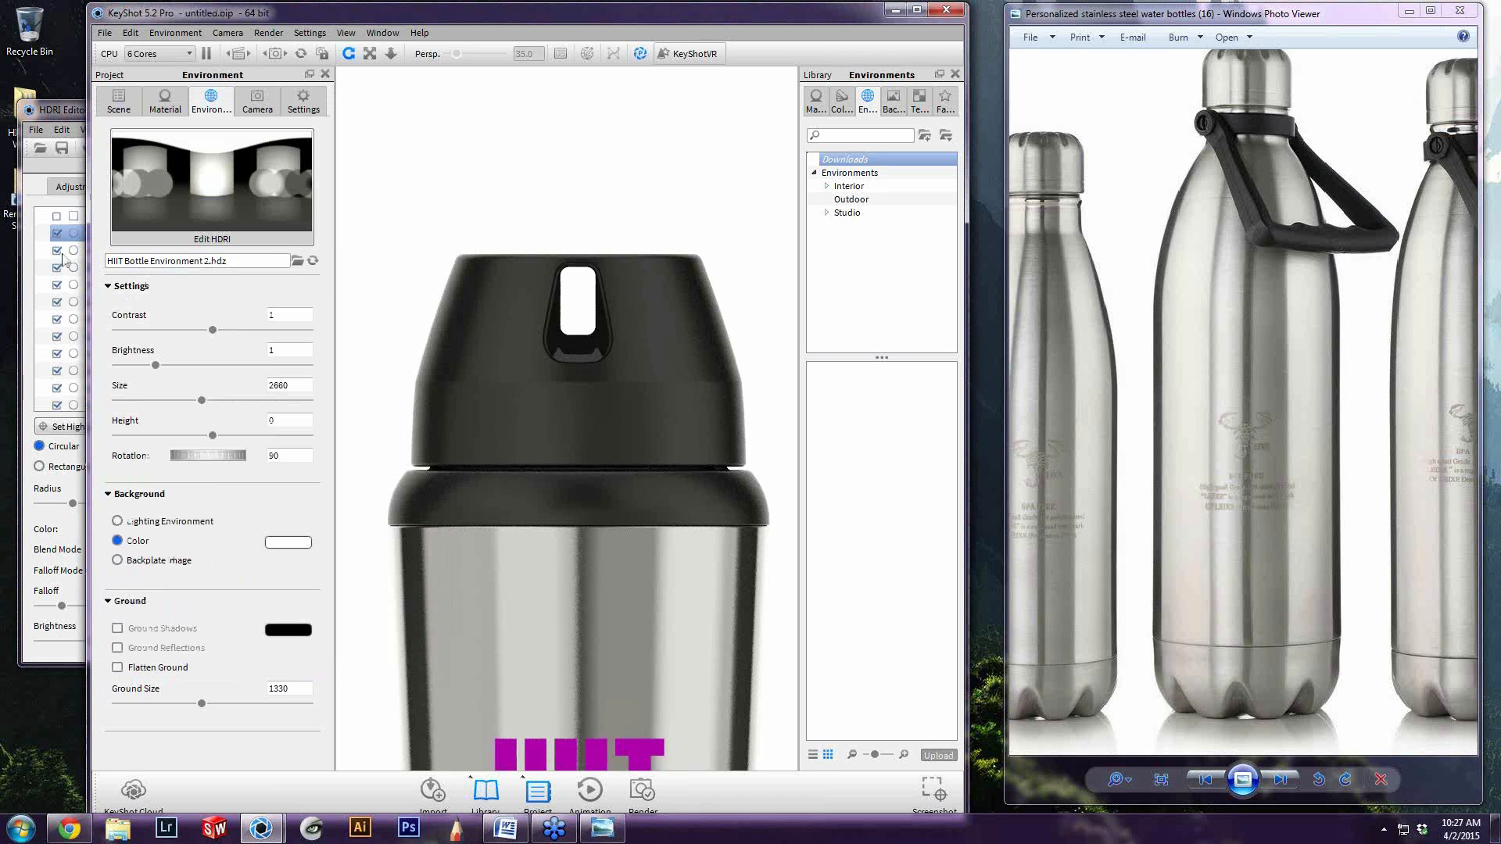
pyautogui.click(82, 122)
pyautogui.click(675, 347)
pyautogui.keyDown('alt'); pyautogui.moveTo(671, 454); pyautogui.dragTo(602, 688, button='right'); pyautogui.keyUp('alt')
pyautogui.moveTo(629, 449); pyautogui.dragTo(639, 339, button='middle')
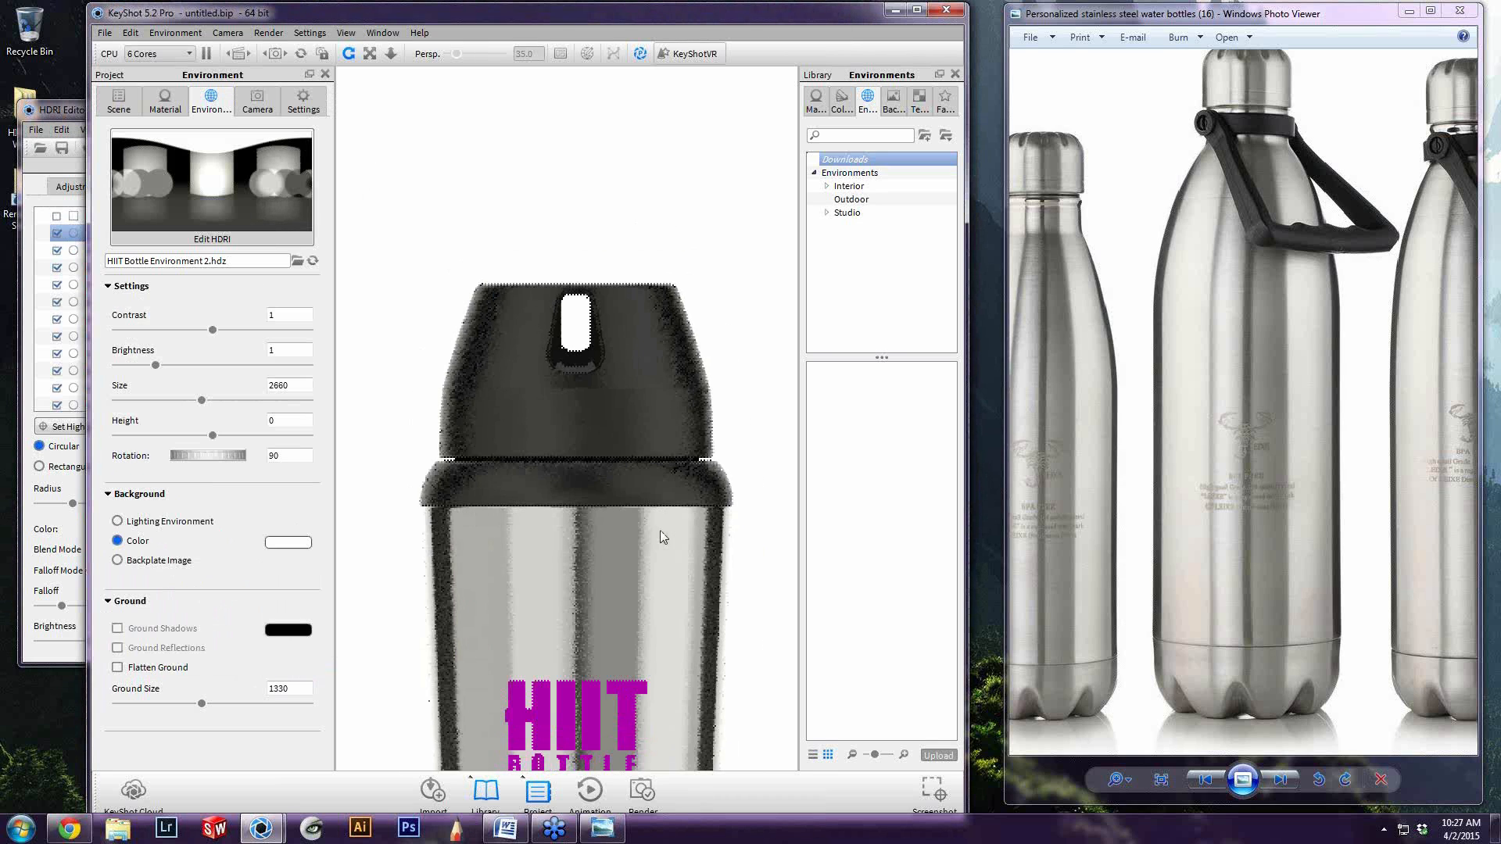
pyautogui.scroll(1, 640, 341)
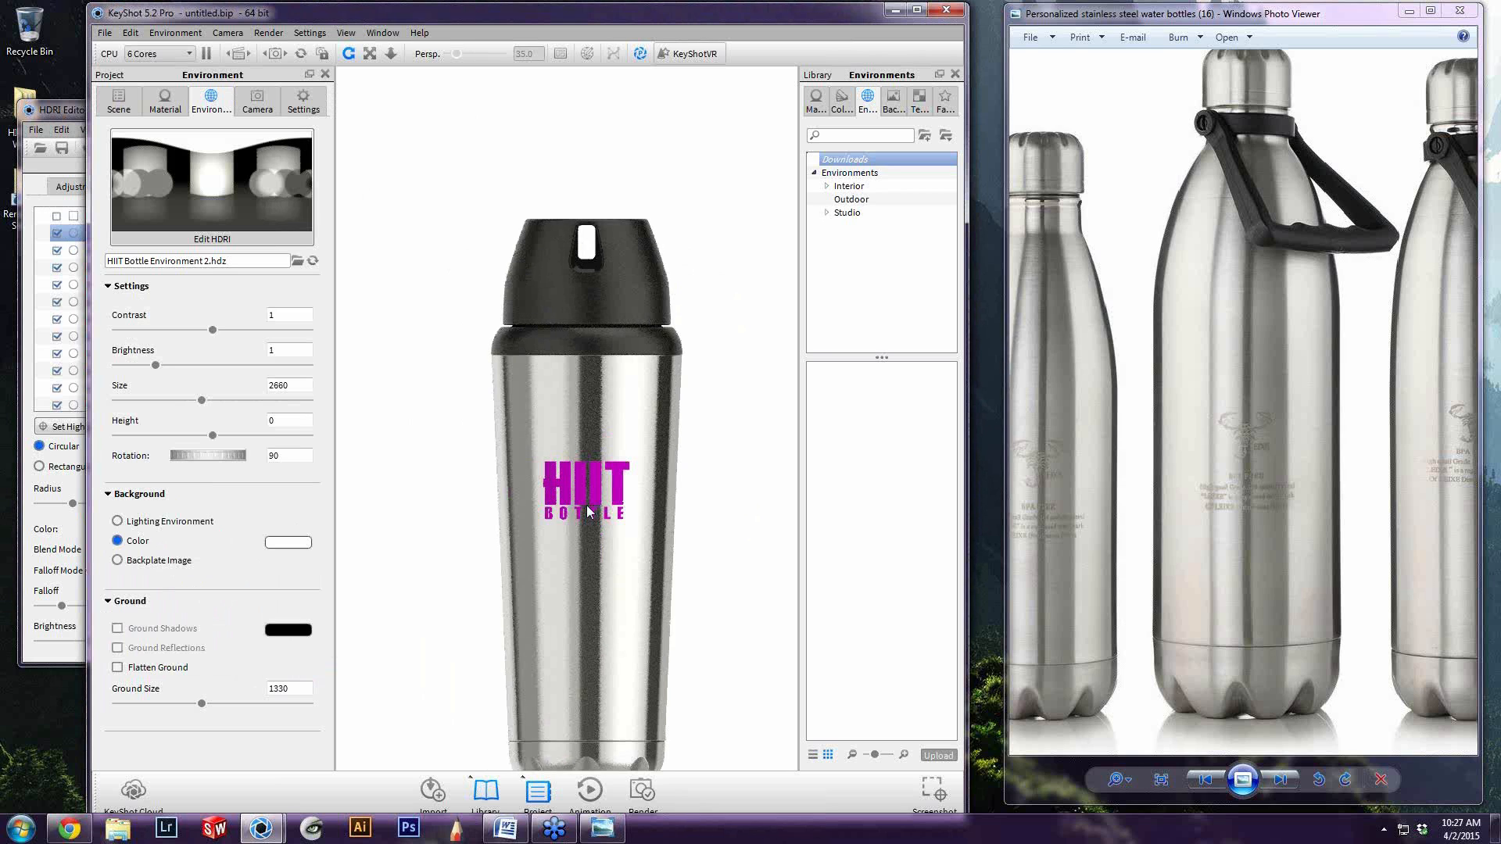
# Review the HDRI's overall adjustments, such as saturation and contrast, and return to the render view
pyautogui.click(82, 116)
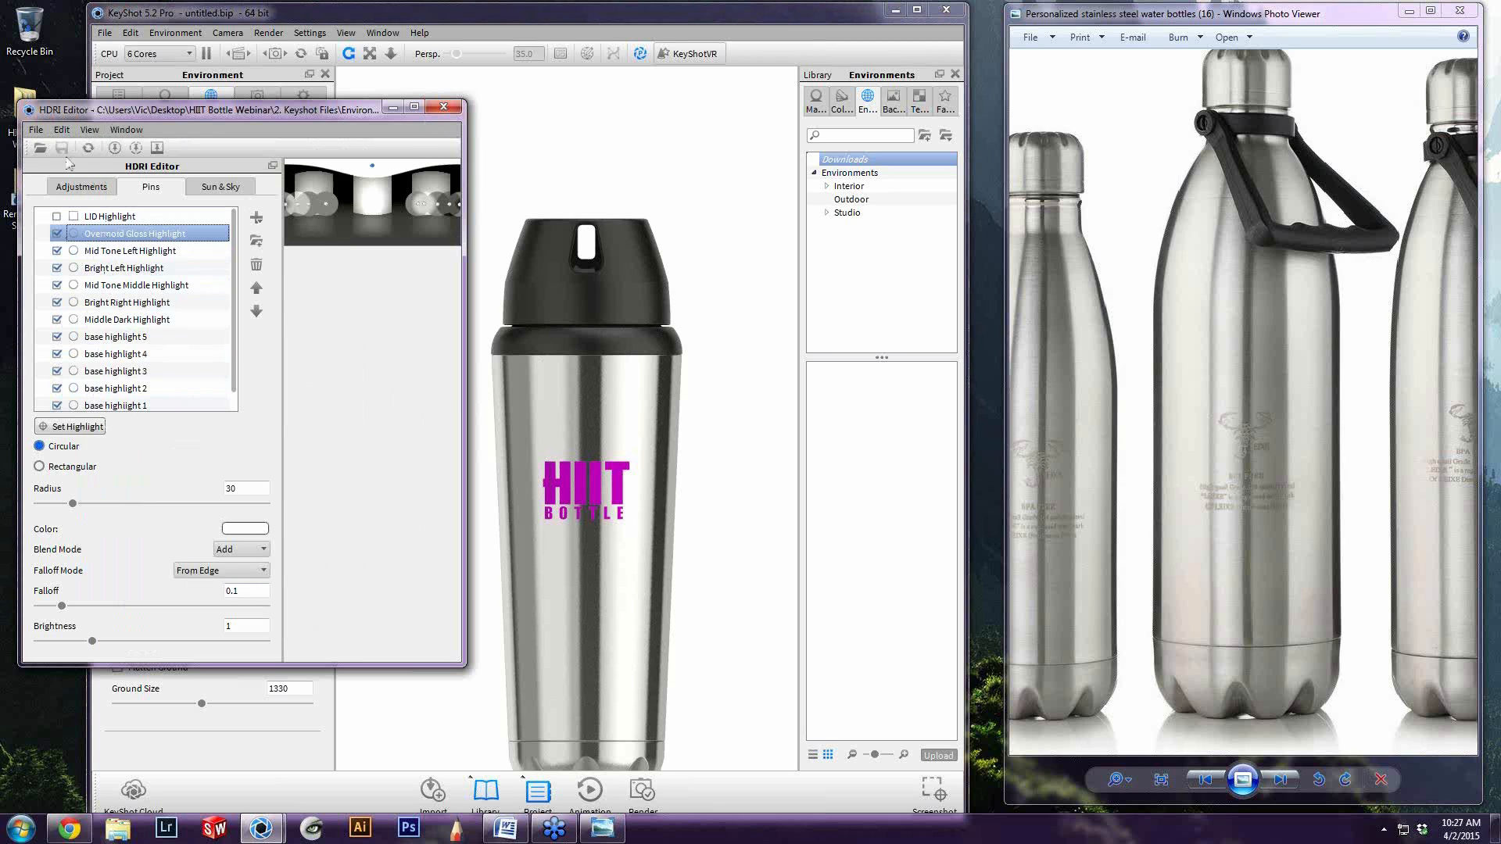
pyautogui.click(93, 187)
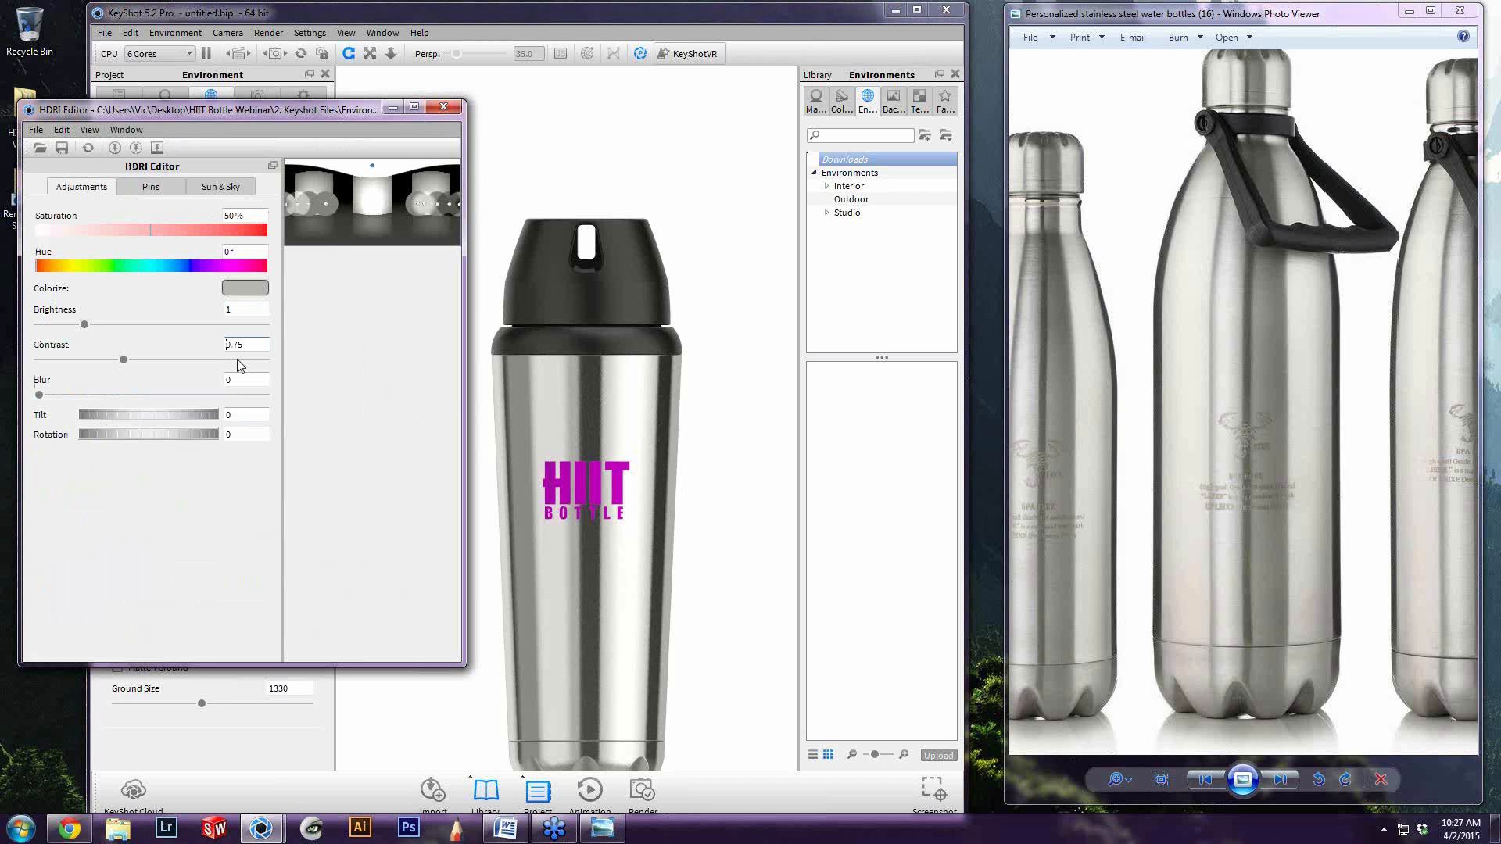
pyautogui.click(609, 536)
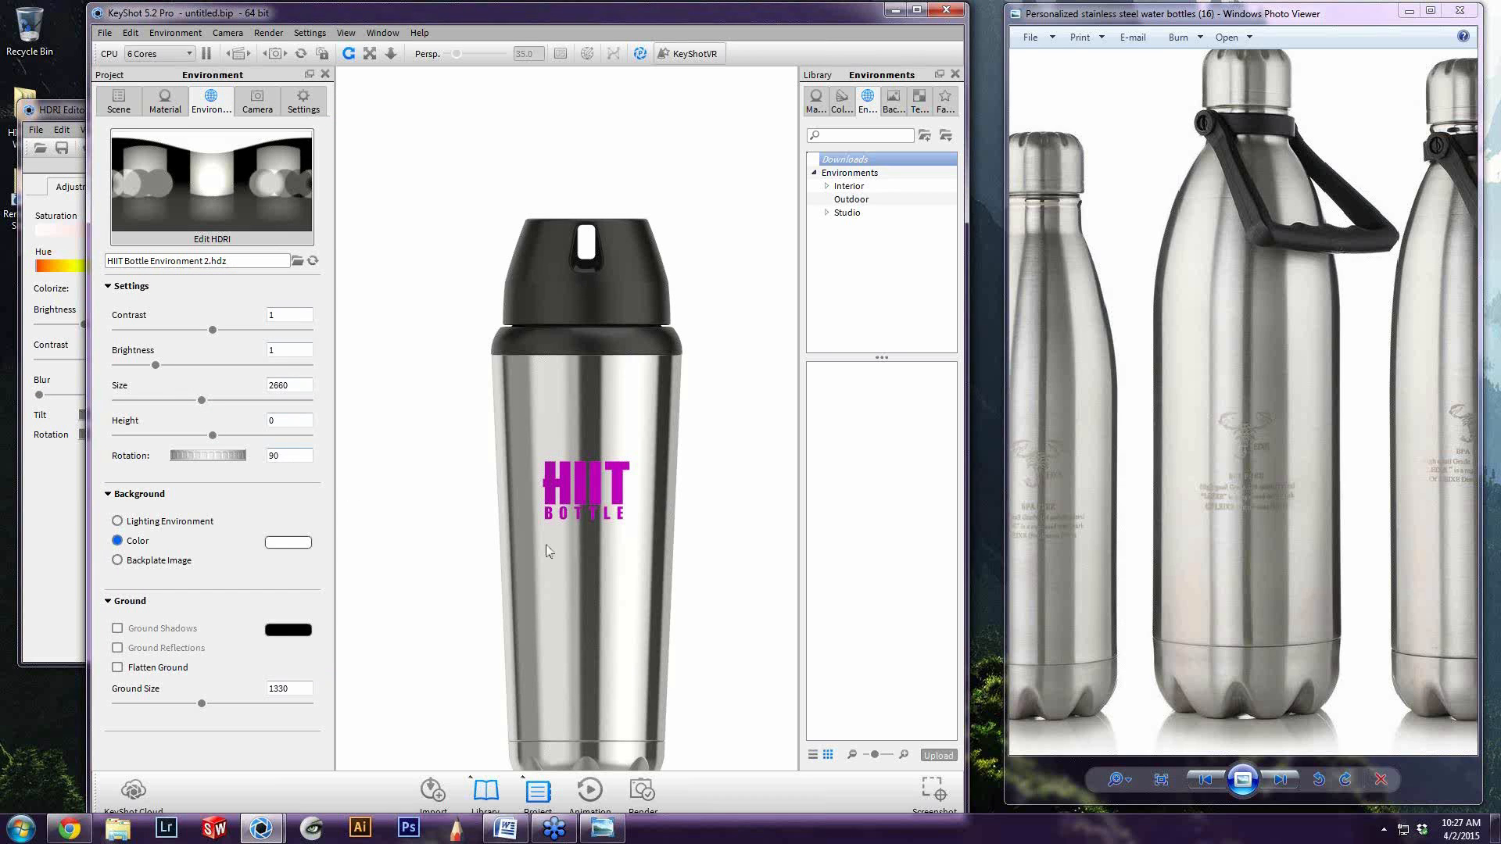
# Rotate the lighting environment around the bottle to 84.75 degrees
pyautogui.scroll(-3, 615, 571)
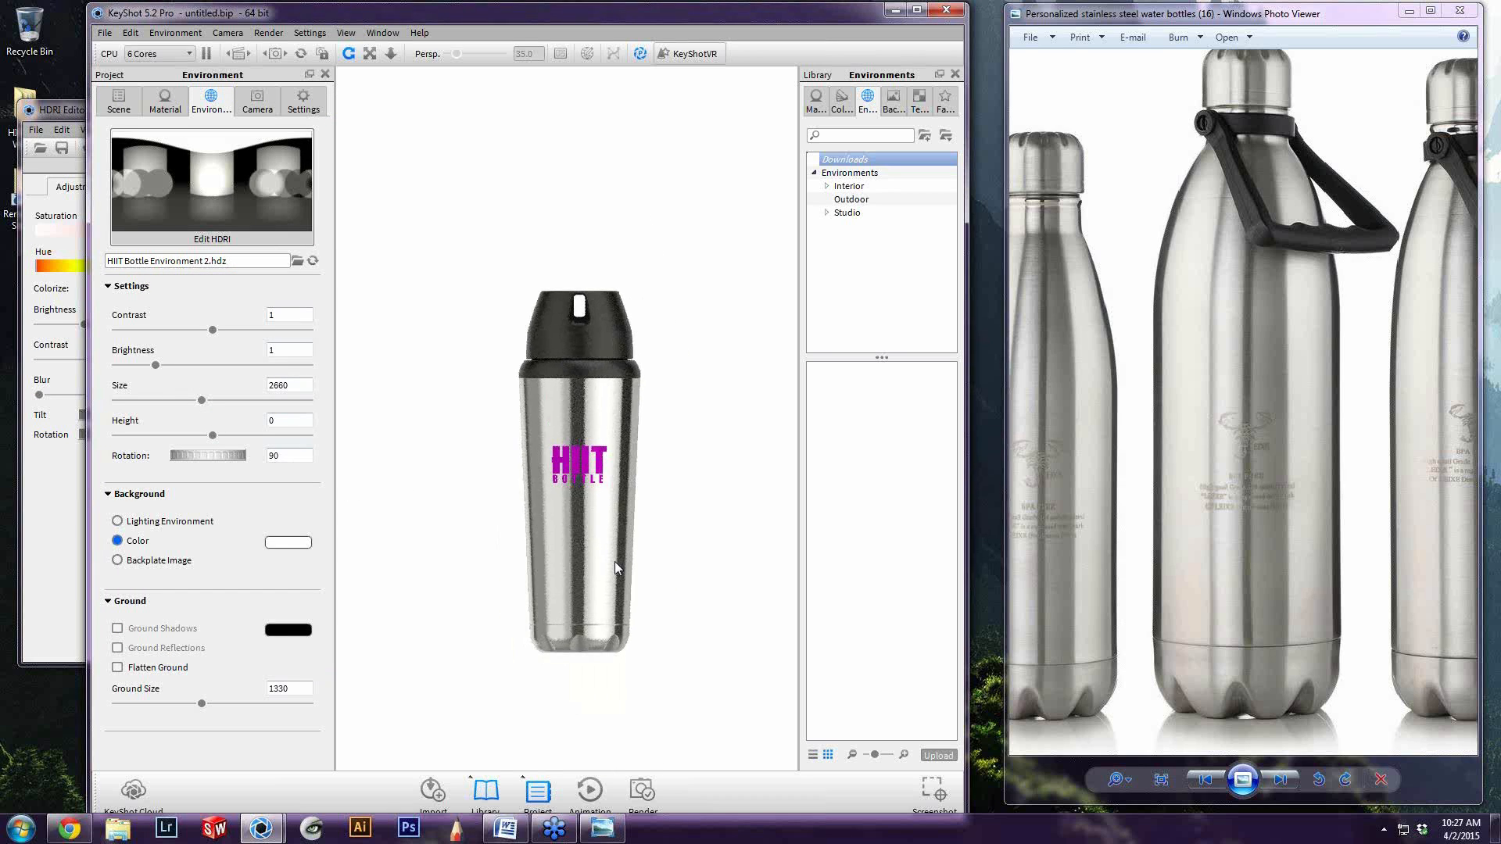
pyautogui.moveTo(590, 565)
pyautogui.keyDown('ctrl'); pyautogui.mouseDown()
pyautogui.moveTo(243, 531)
pyautogui.moveTo(596, 549)
pyautogui.mouseUp(); pyautogui.keyUp('ctrl')
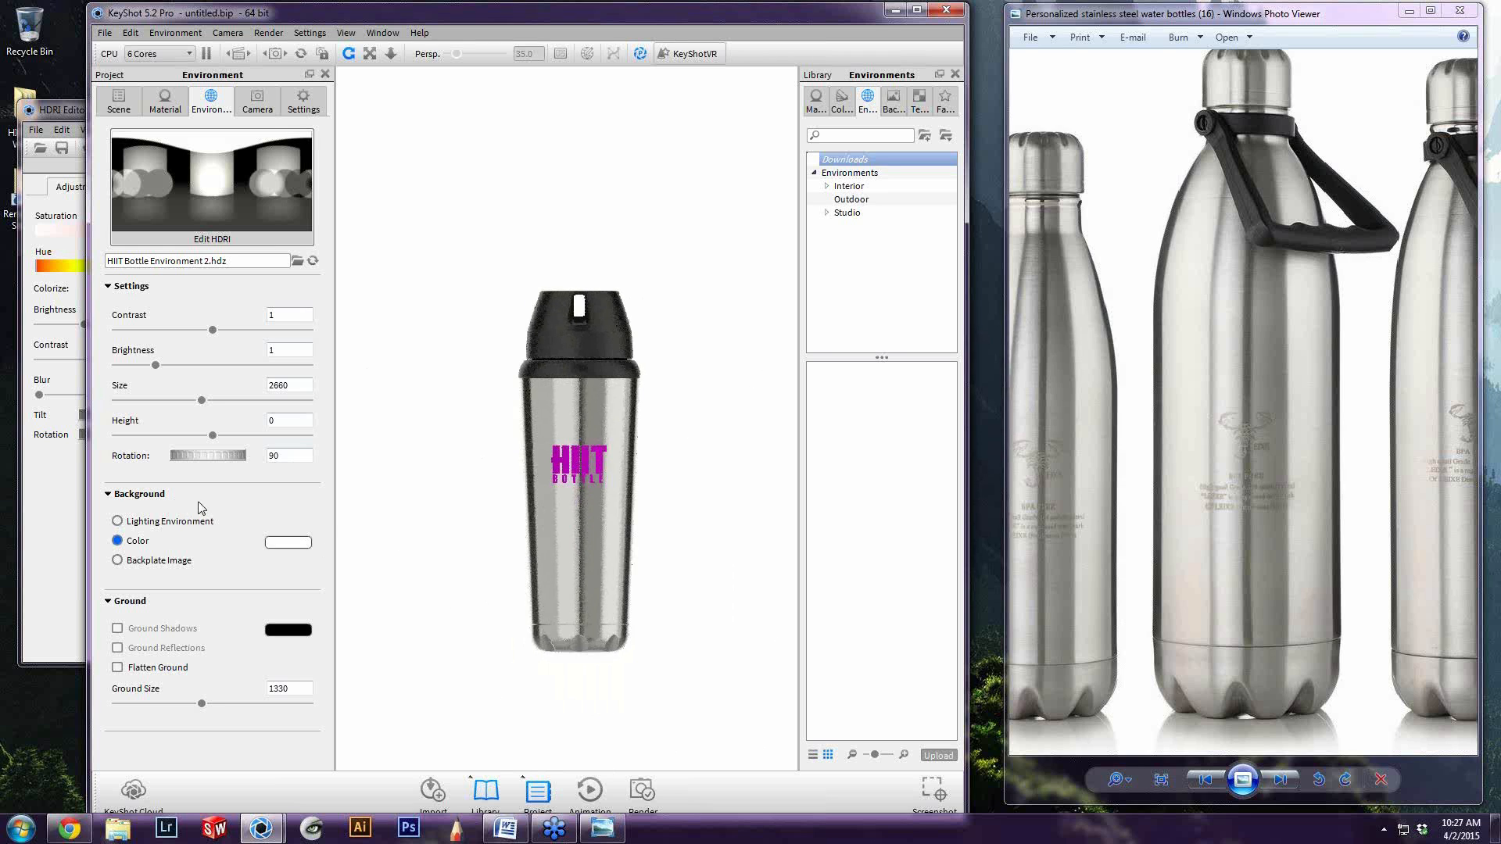
pyautogui.keyDown('ctrl'); pyautogui.moveTo(192, 505); pyautogui.dragTo(219, 507); pyautogui.keyUp('ctrl')
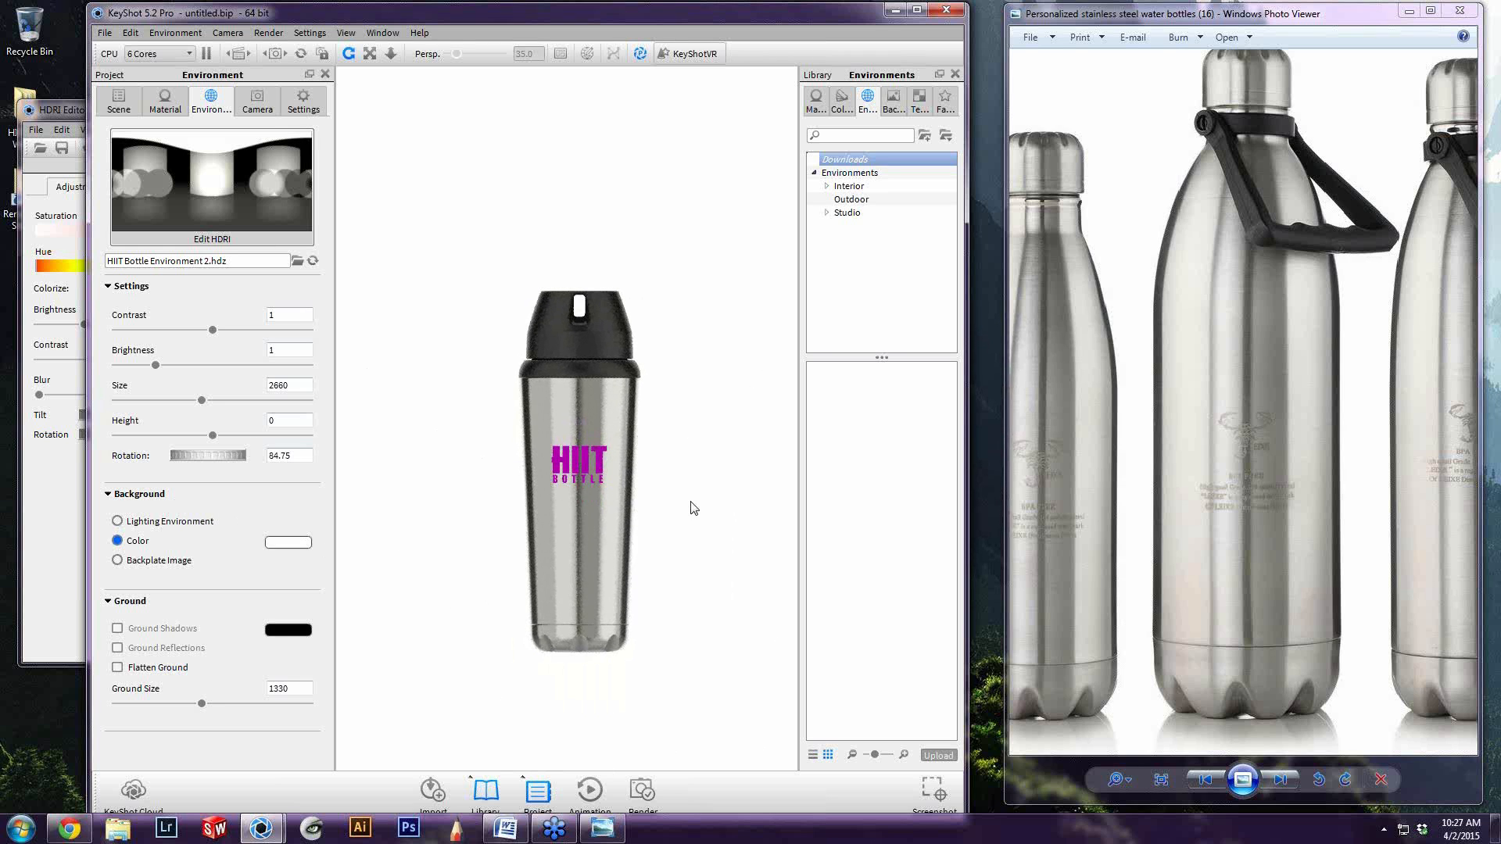
pyautogui.scroll(4, 674, 504)
# Toggle the LID Highlight pin to compare the lid with and without it, leave it on and select it
pyautogui.click(24, 473)
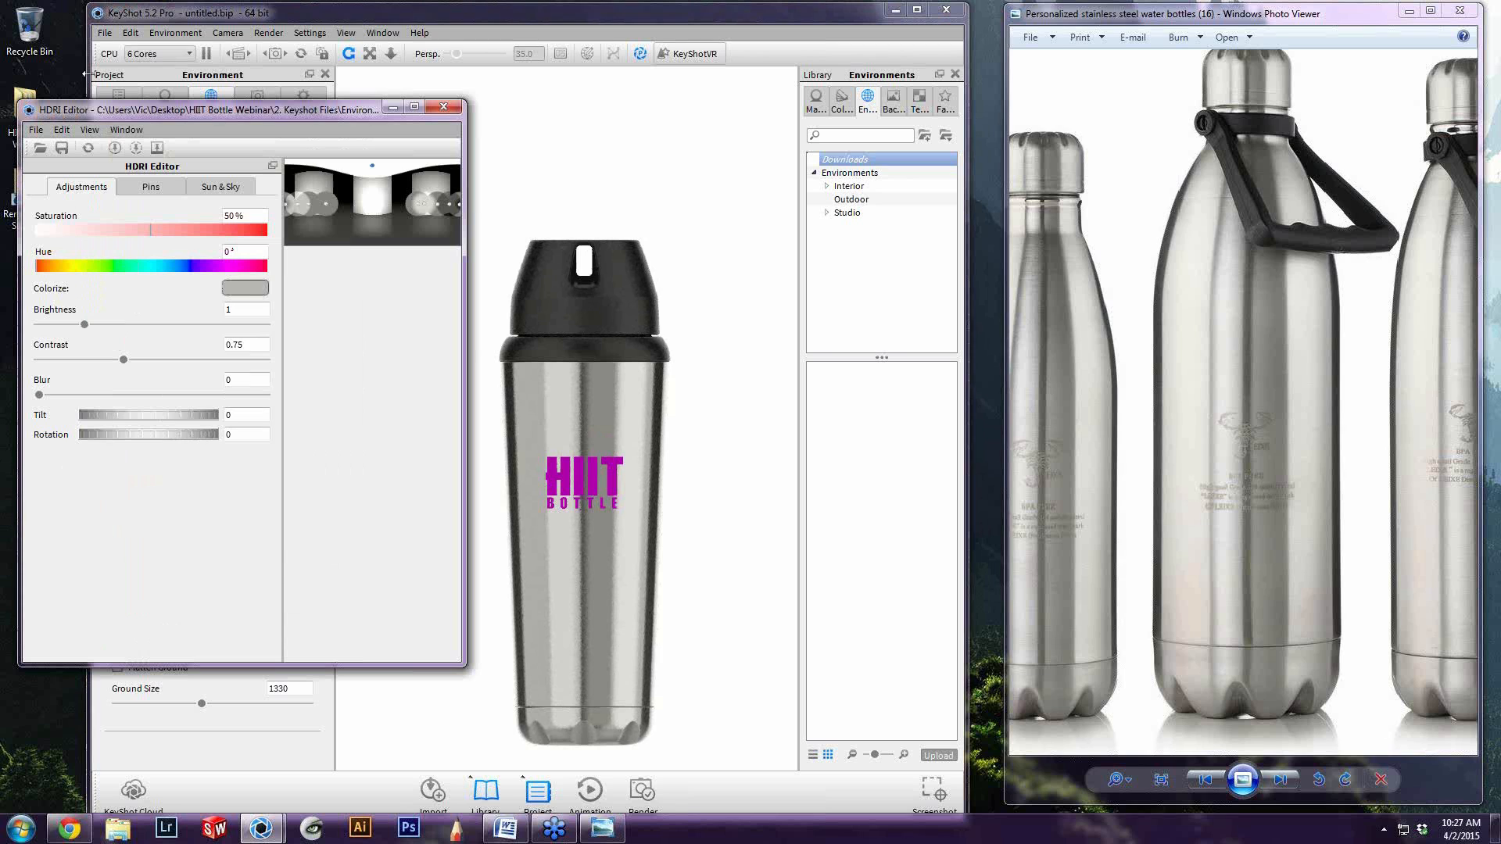
pyautogui.click(152, 187)
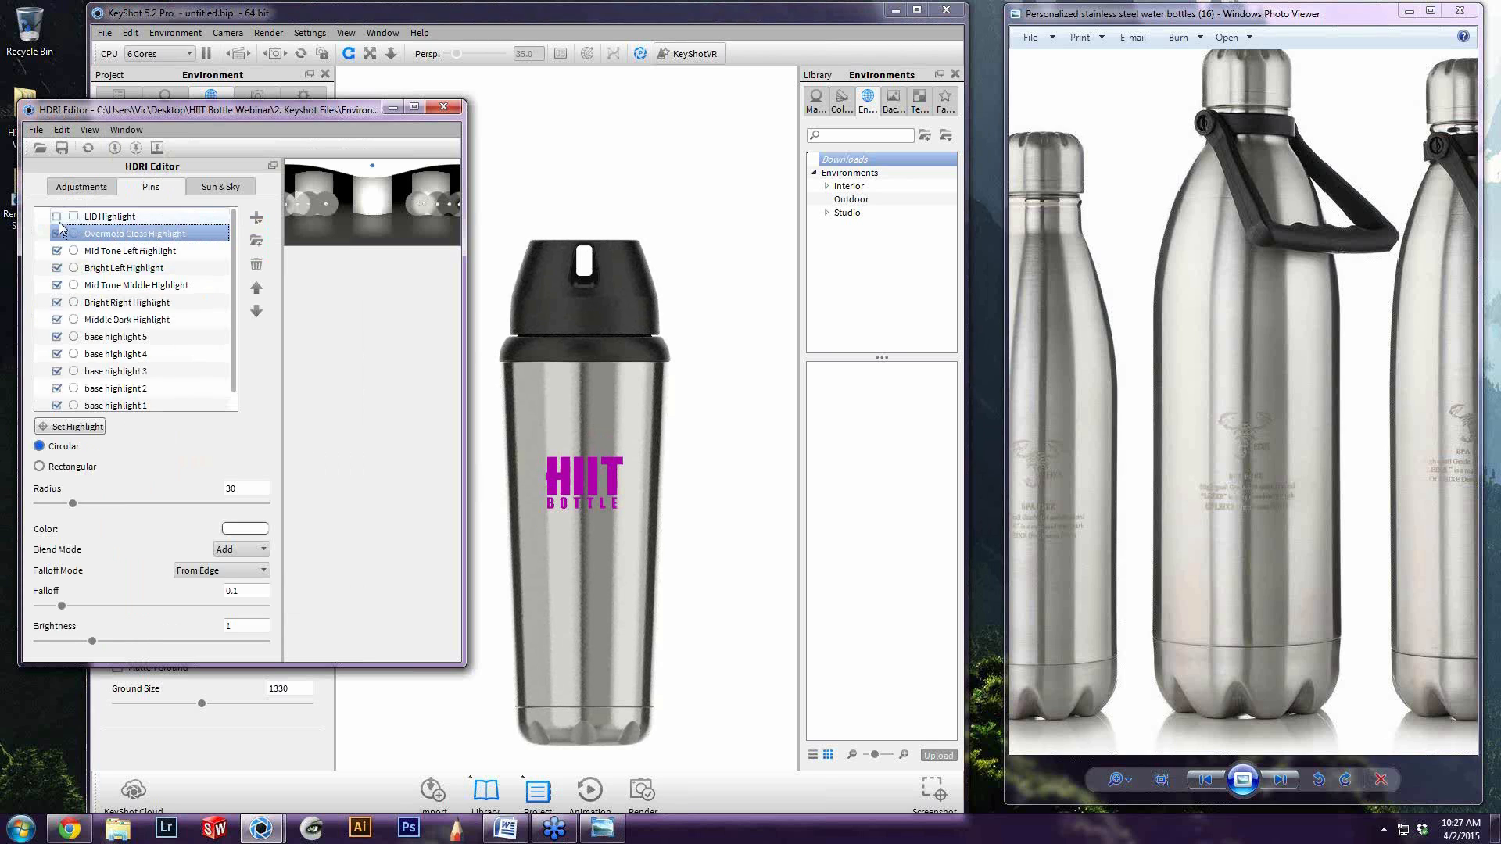
pyautogui.click(57, 216)
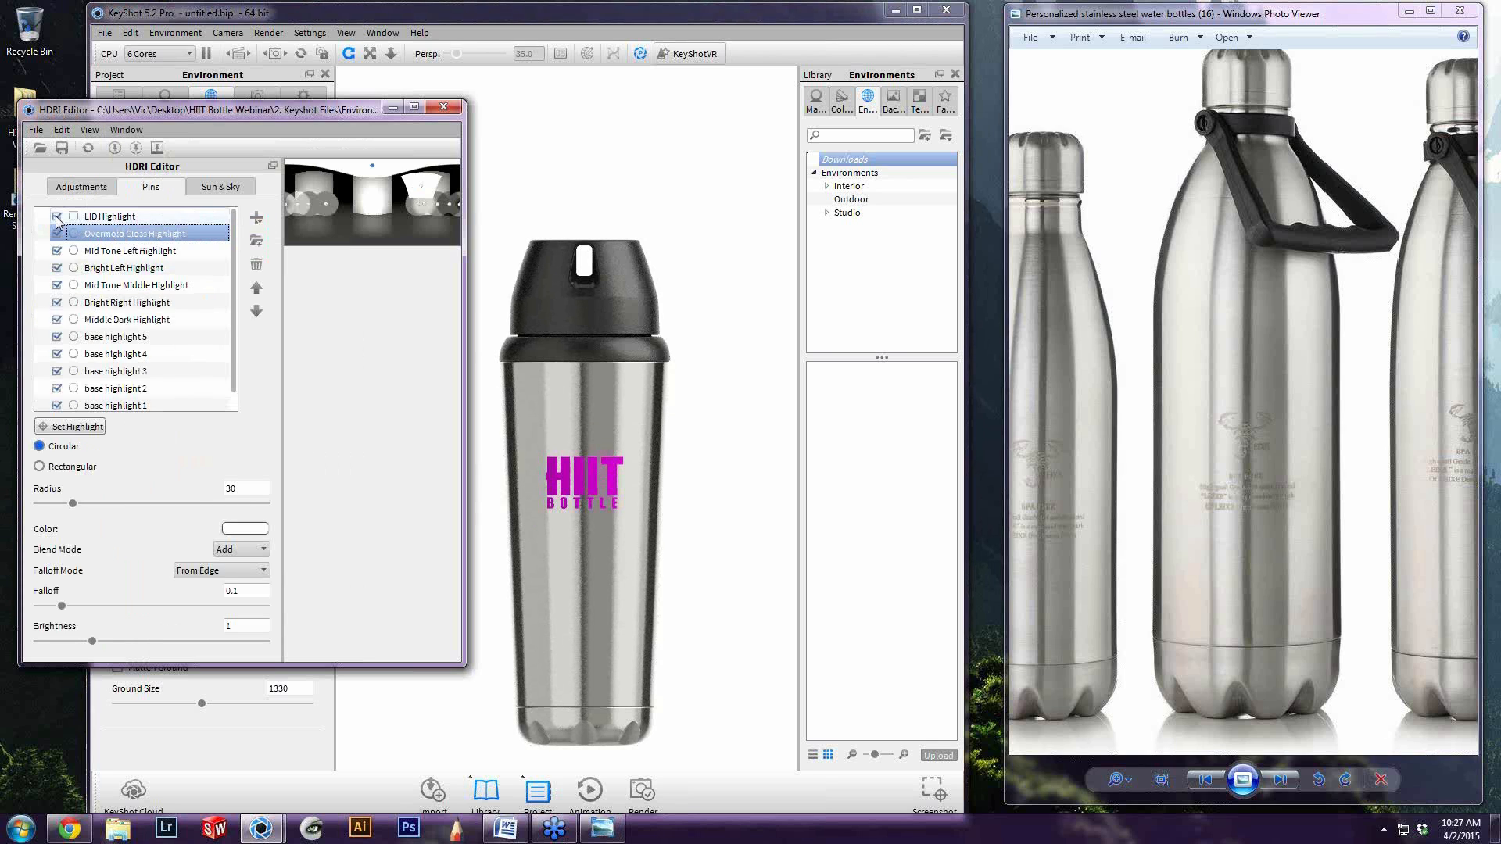
pyautogui.click(56, 216)
pyautogui.click(848, 254)
pyautogui.scroll(5, 631, 274)
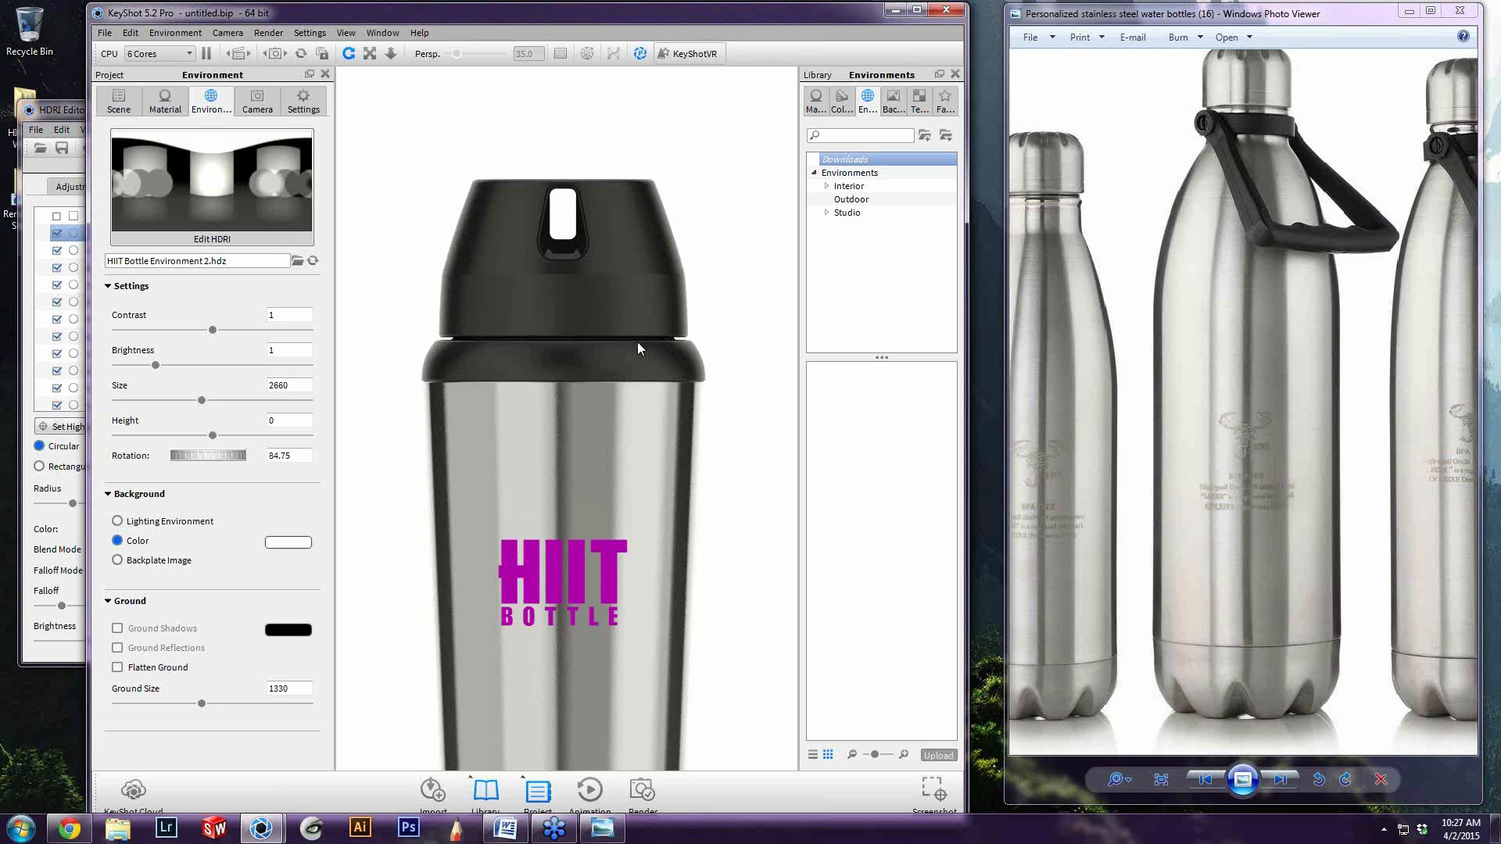
pyautogui.click(58, 218)
pyautogui.click(115, 217)
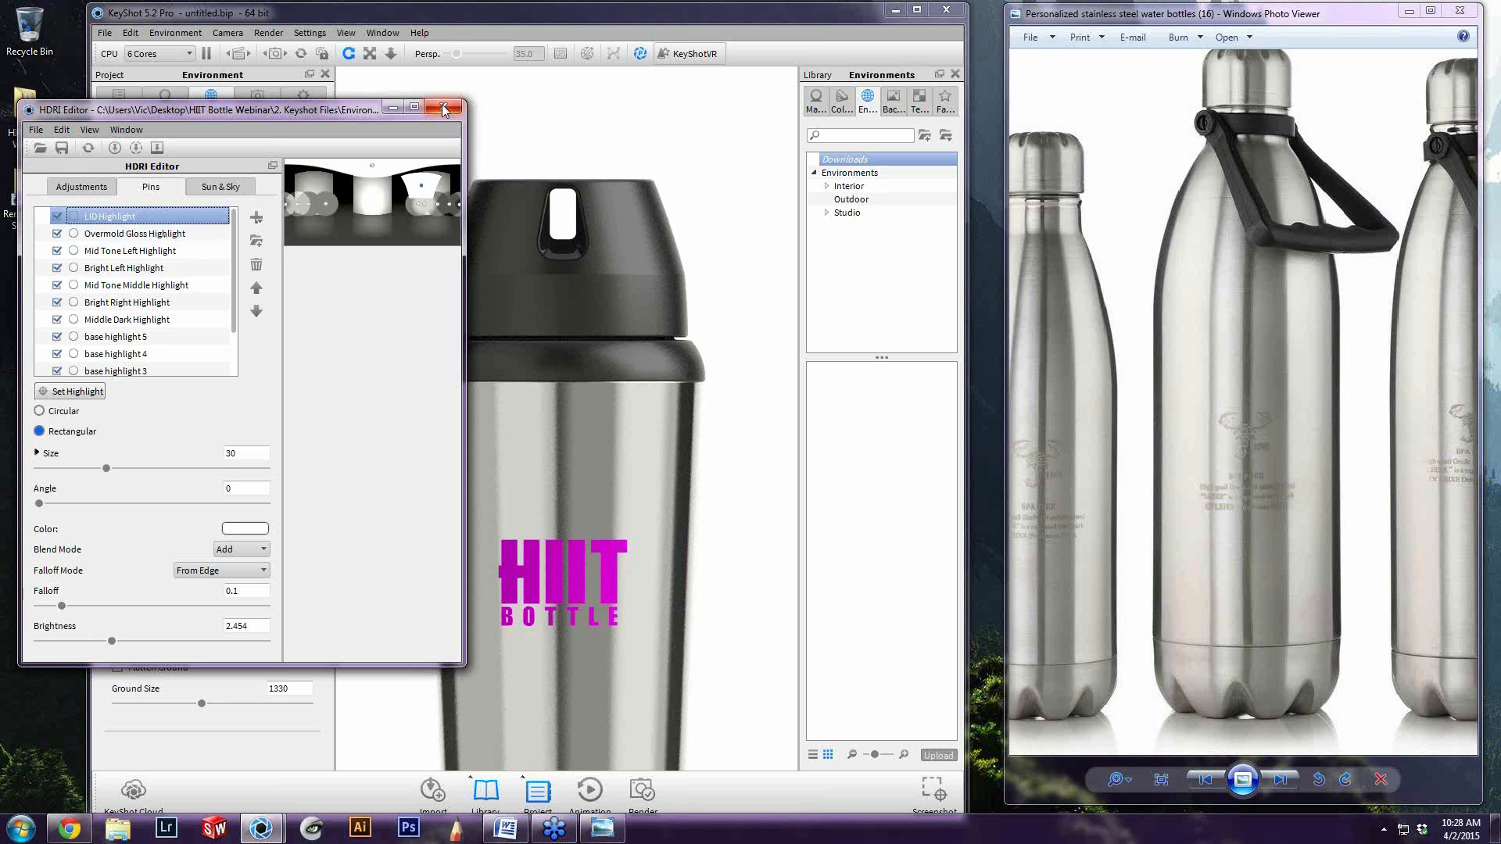
# Close the HDRI Editor and bring the whole bottle back into the render view
pyautogui.click(624, 141)
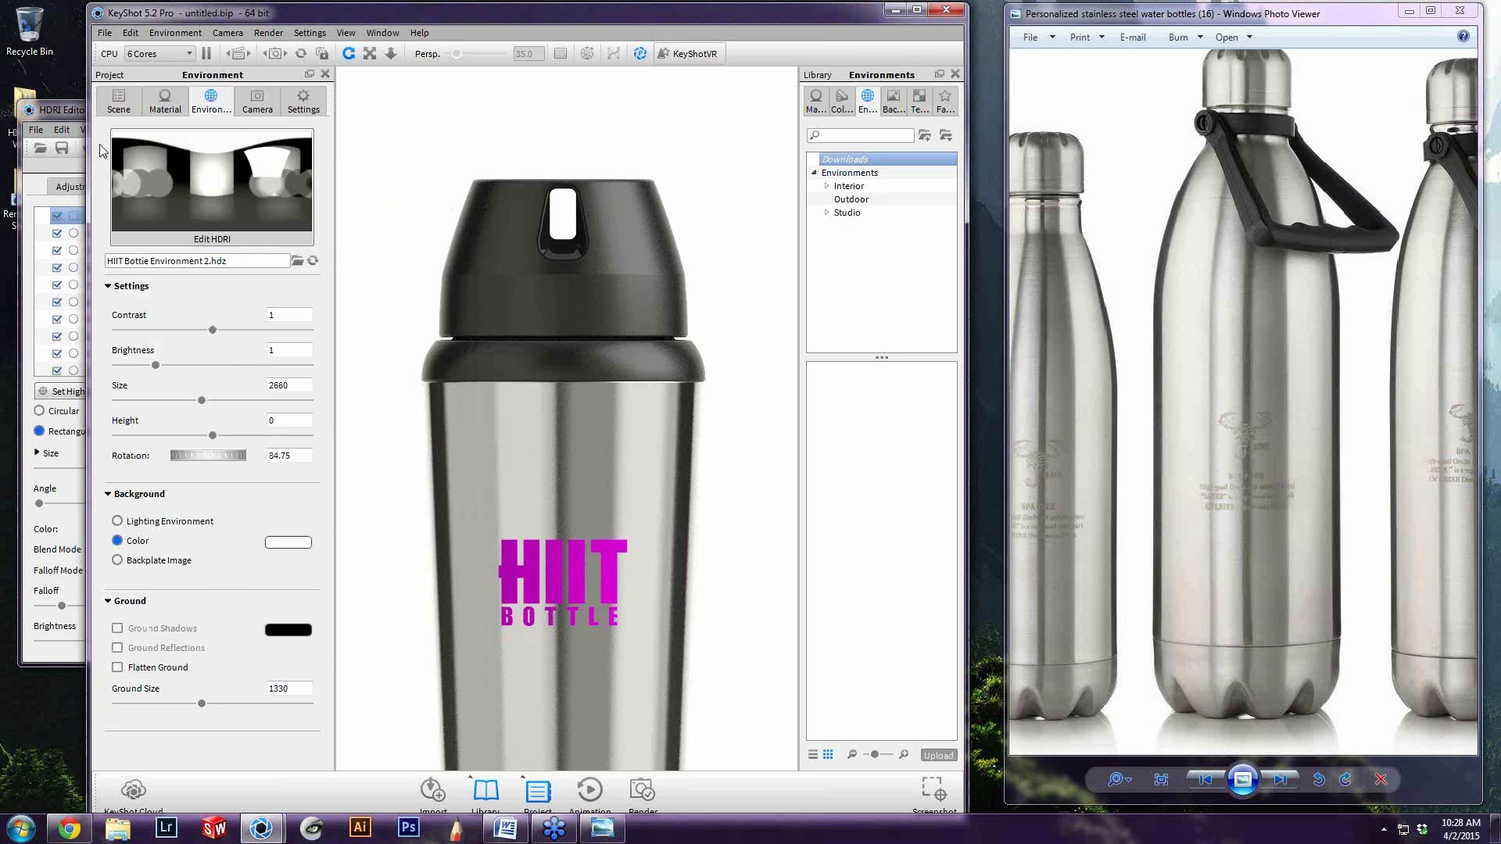
pyautogui.click(69, 111)
pyautogui.click(444, 104)
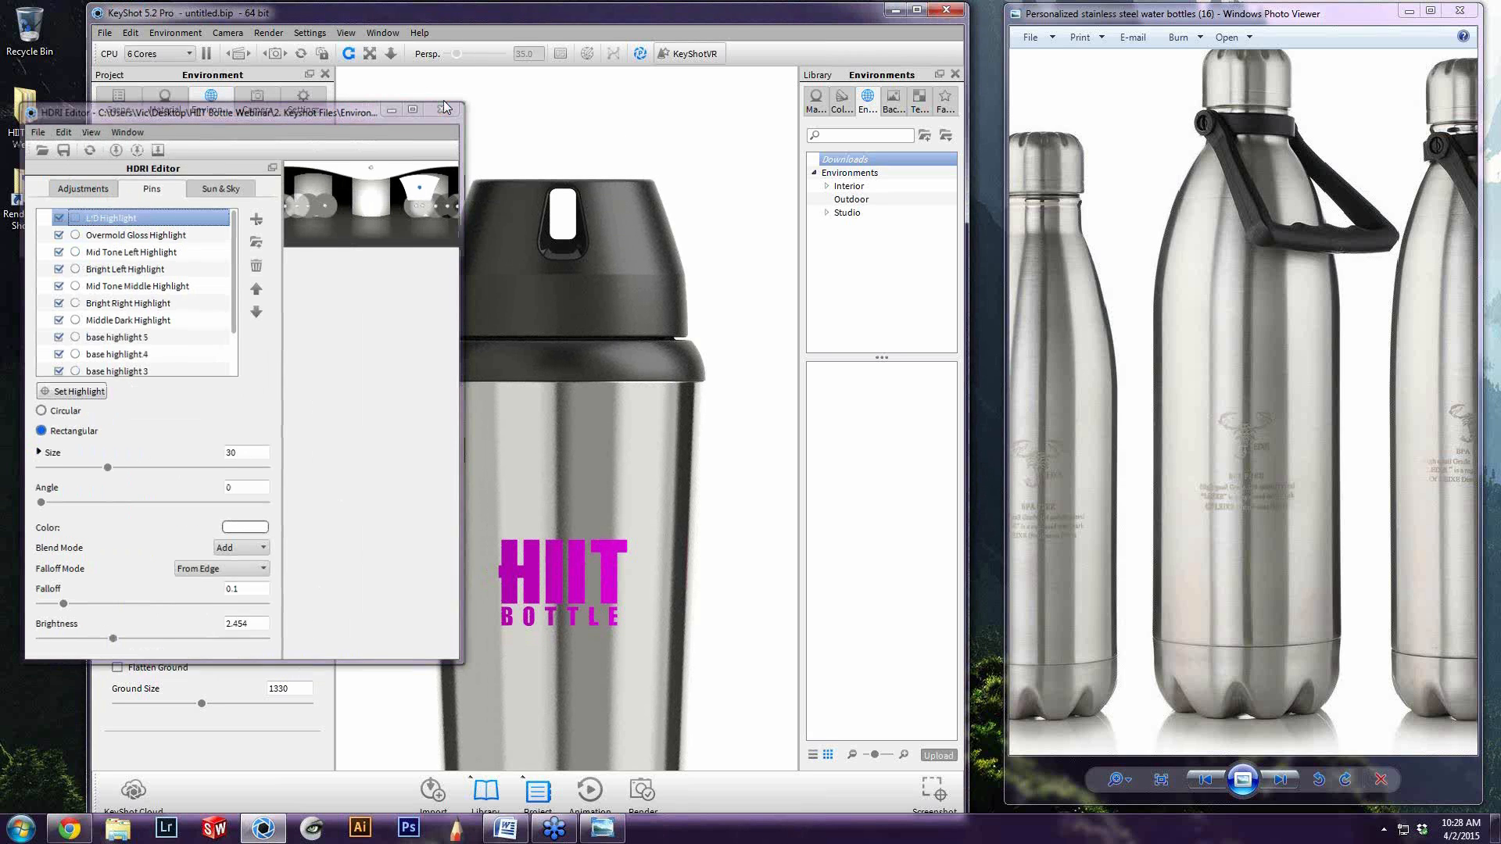
pyautogui.scroll(-5, 646, 371)
pyautogui.moveTo(592, 674); pyautogui.dragTo(636, 489, button='middle')
pyautogui.scroll(2, 629, 509)
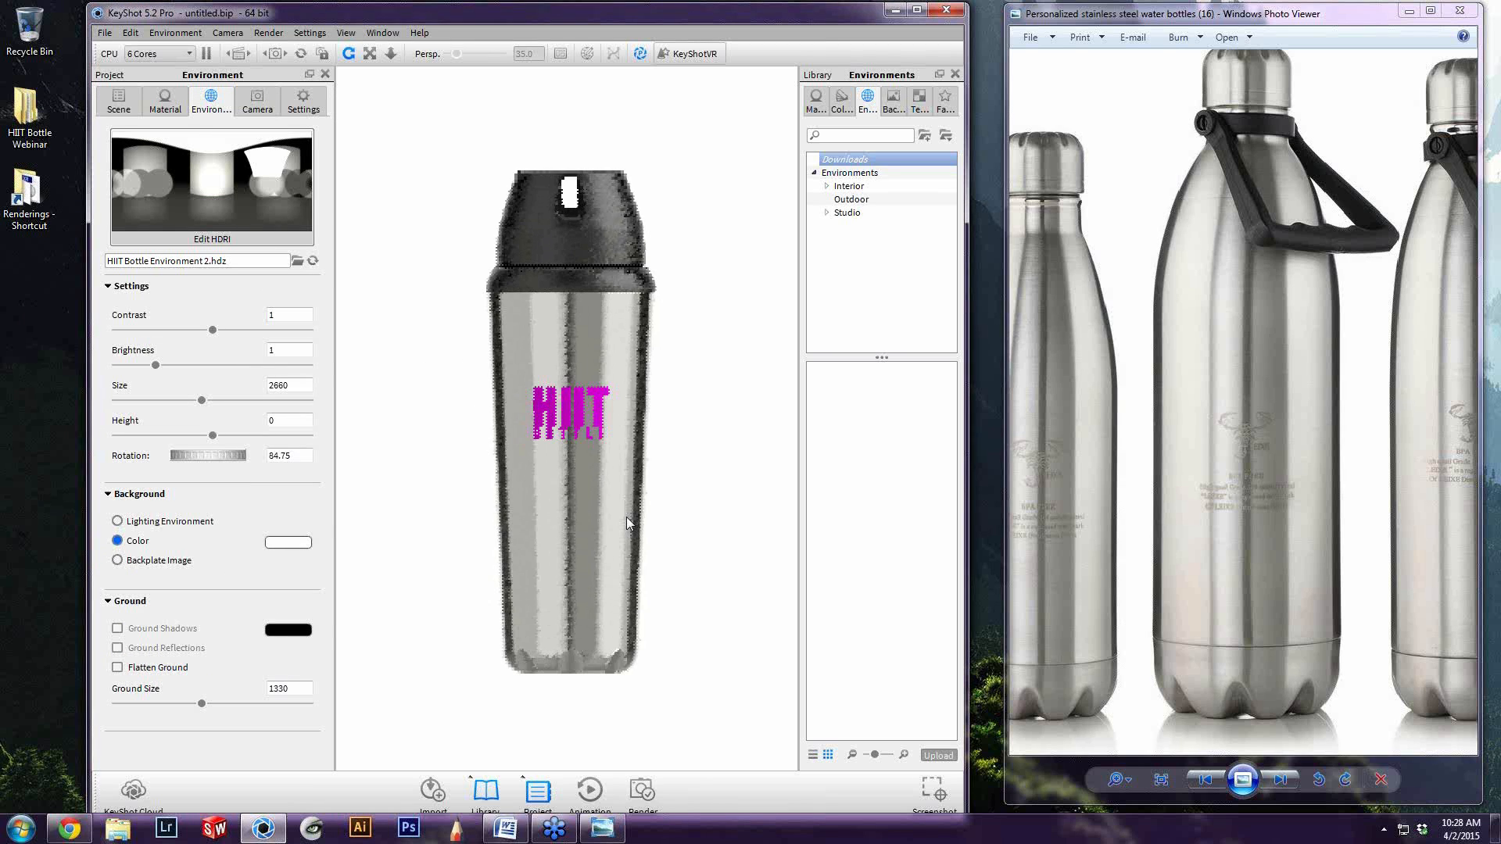
# Hide the HIIT Bottle logo on the bottle's body
pyautogui.scroll(4, 566, 418)
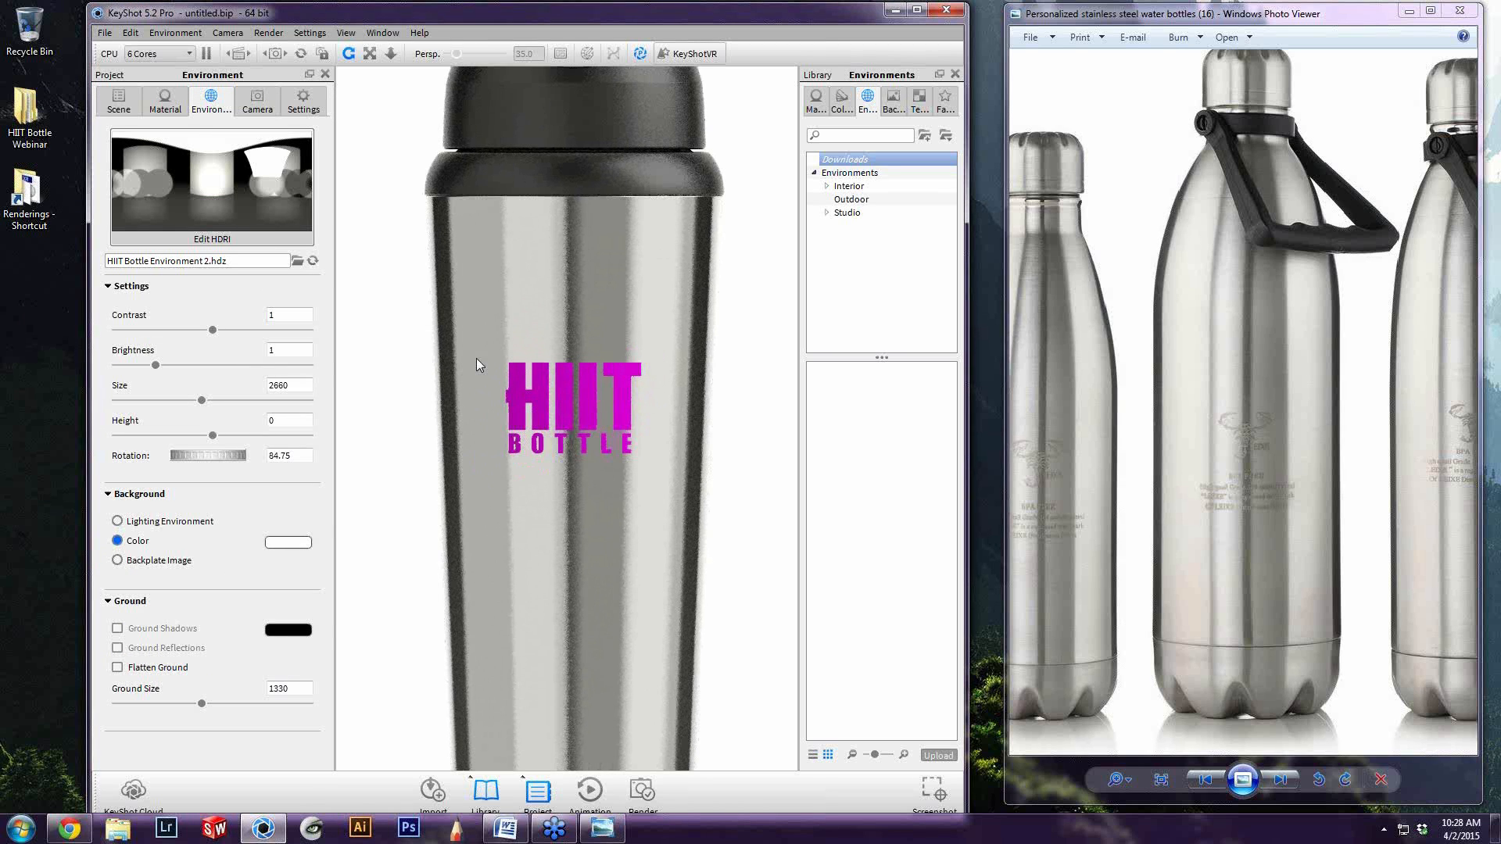
pyautogui.scroll(3, 491, 371)
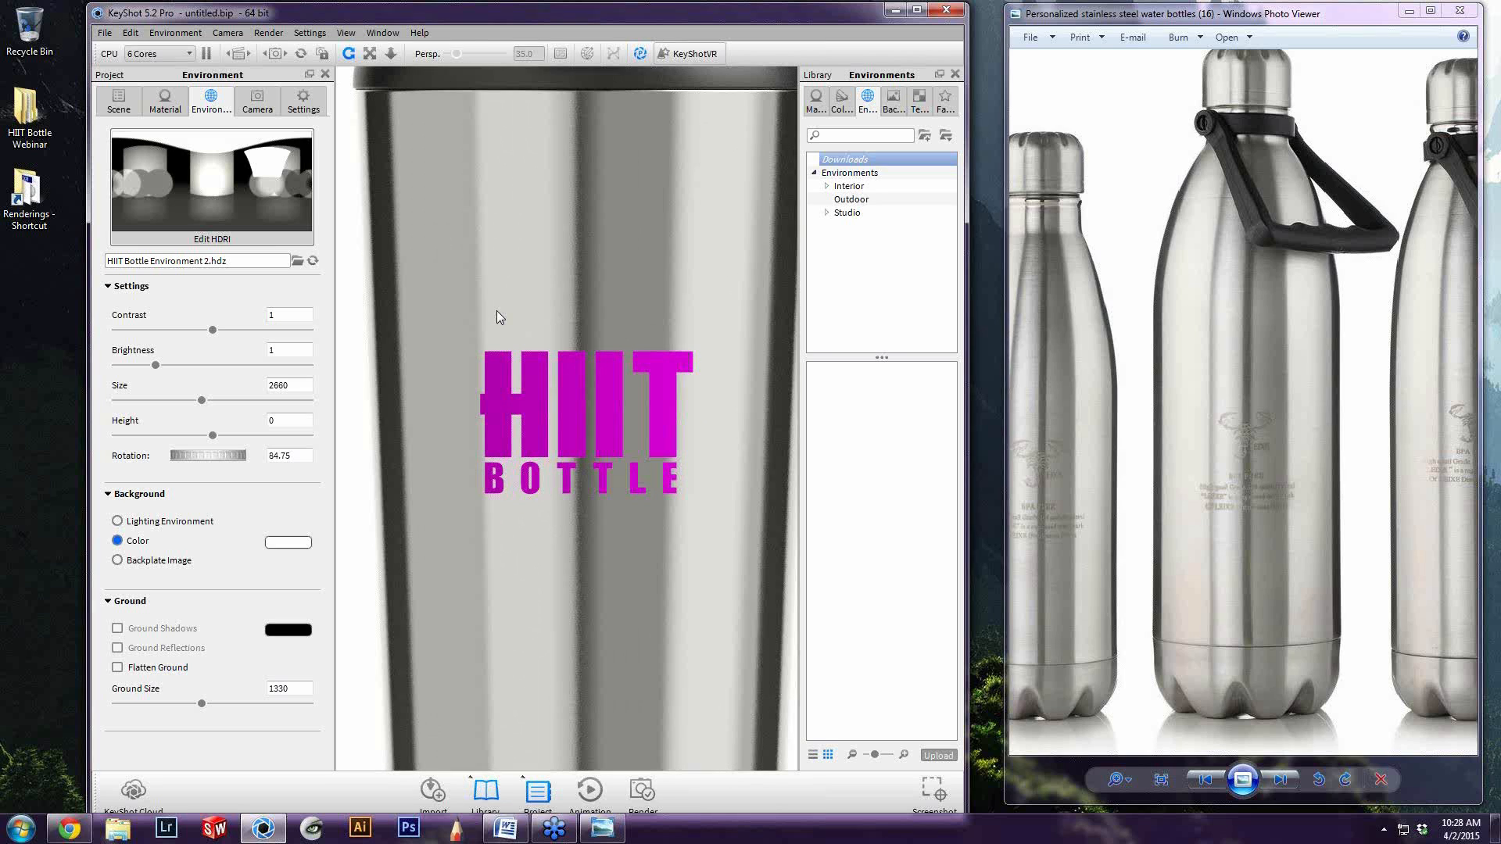
pyautogui.keyDown('shift'); pyautogui.rightClick(496, 408); pyautogui.keyUp('shift')
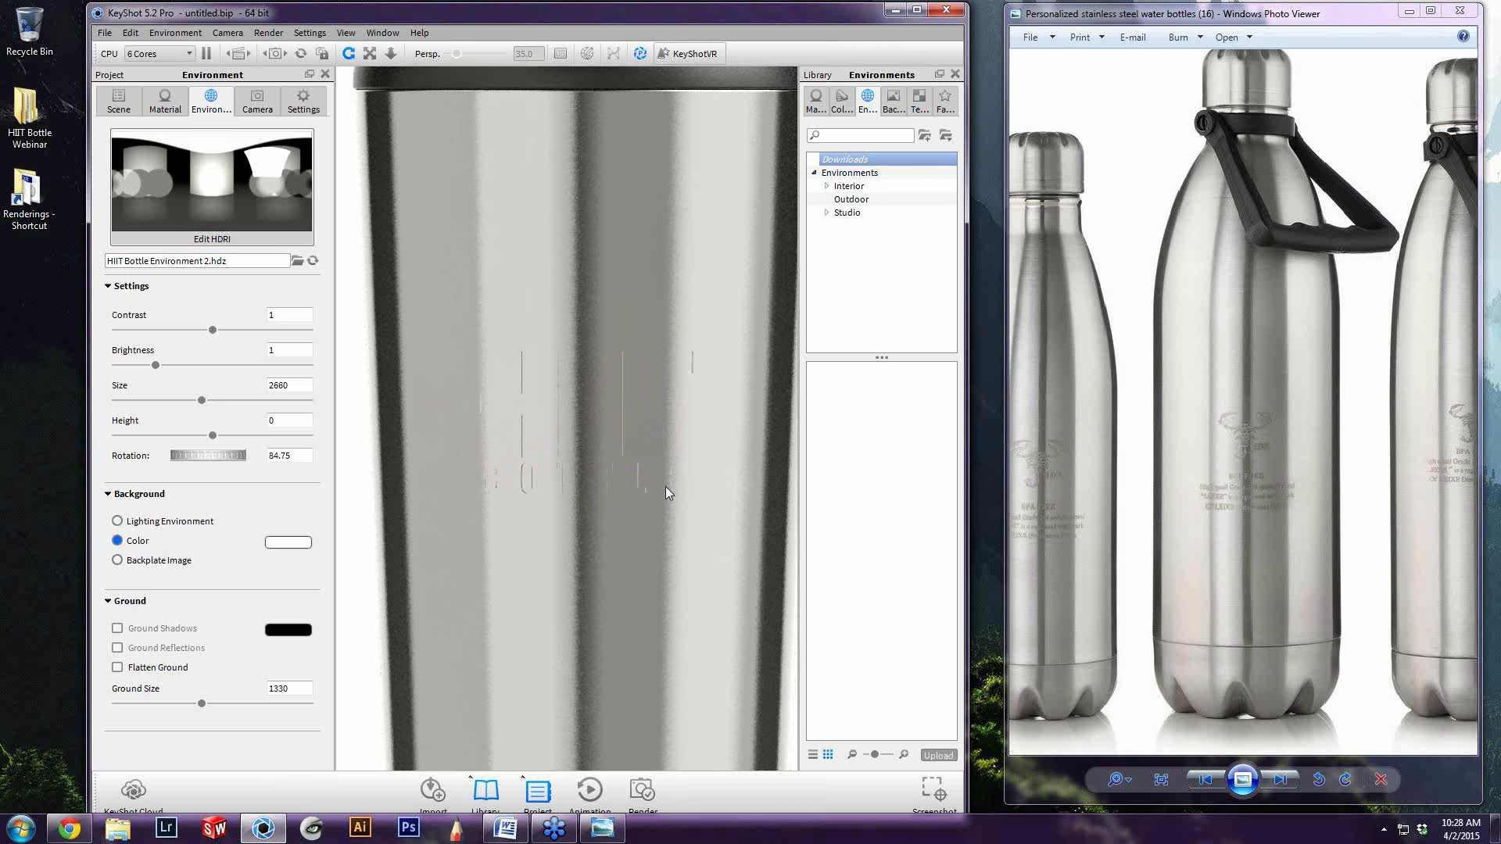
pyautogui.scroll(-5, 666, 487)
# Show the camera settings and examine the bottle's body at different distances, with the logo hidden and restored
pyautogui.click(252, 115)
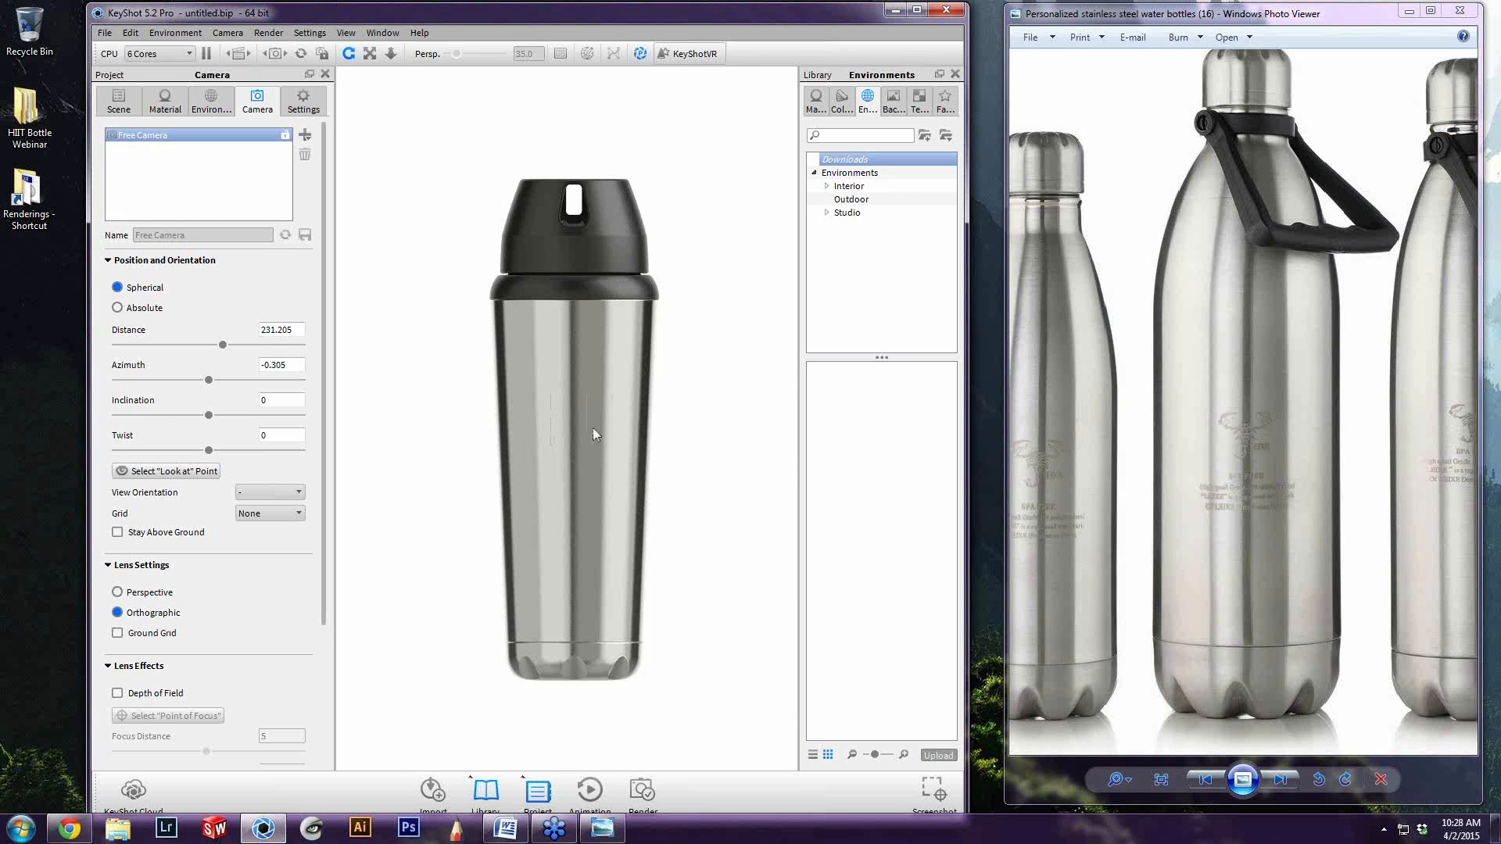
pyautogui.scroll(5, 587, 425)
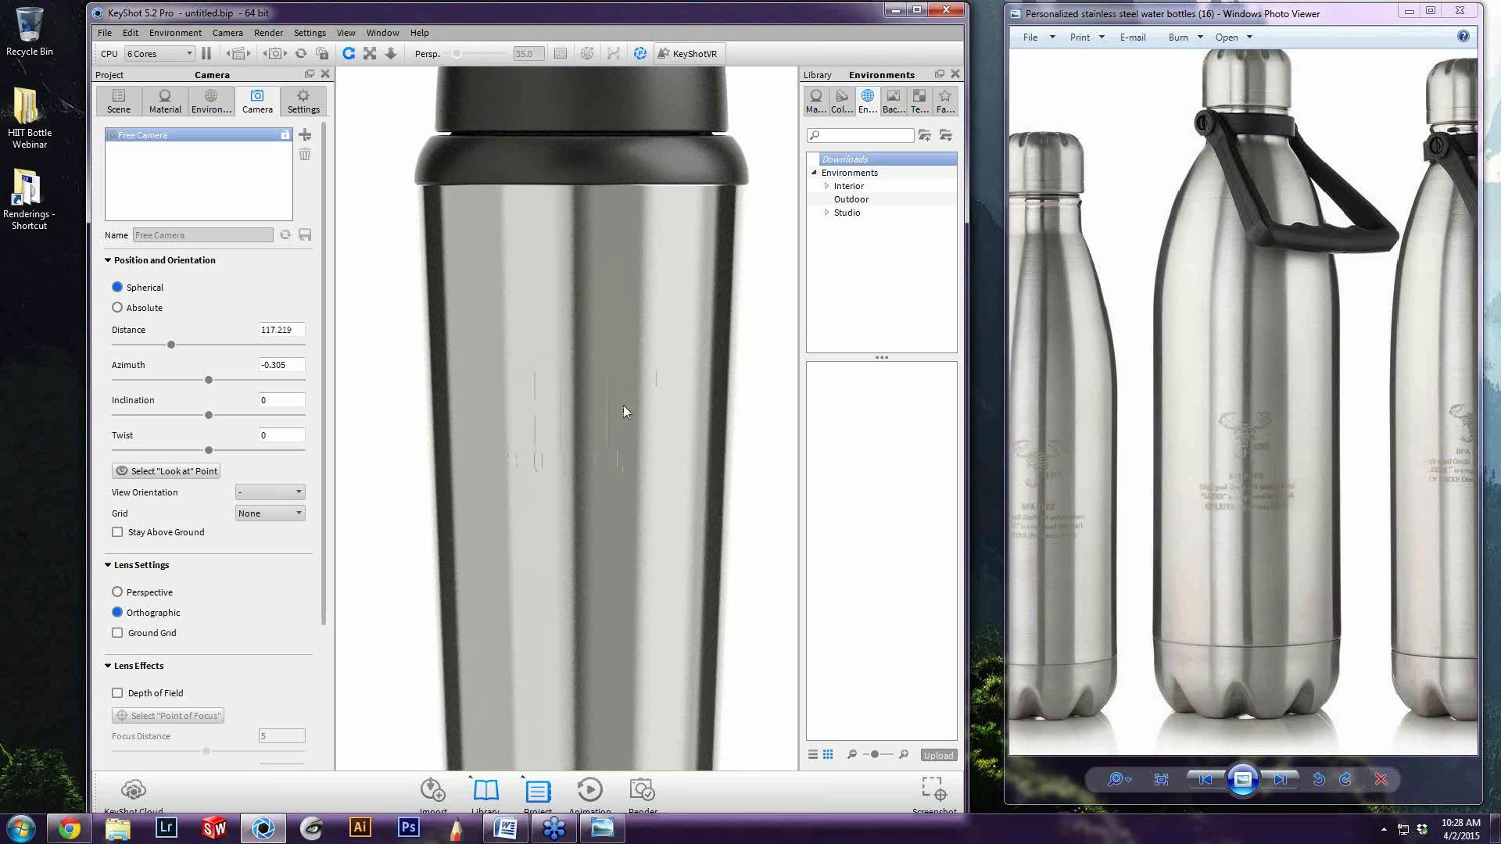
pyautogui.scroll(-3, 622, 412)
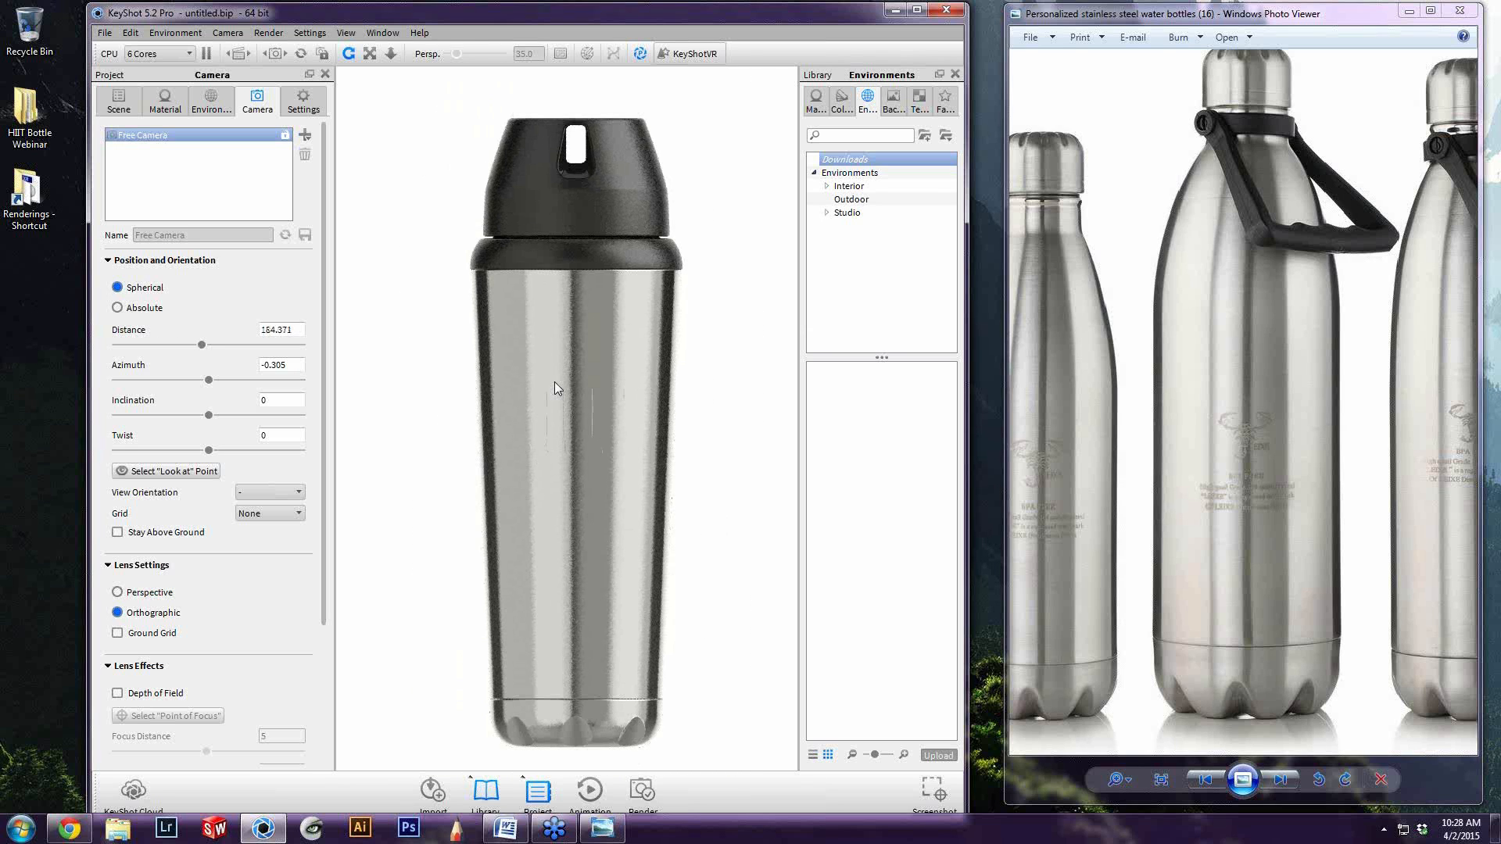
pyautogui.scroll(1, 555, 402)
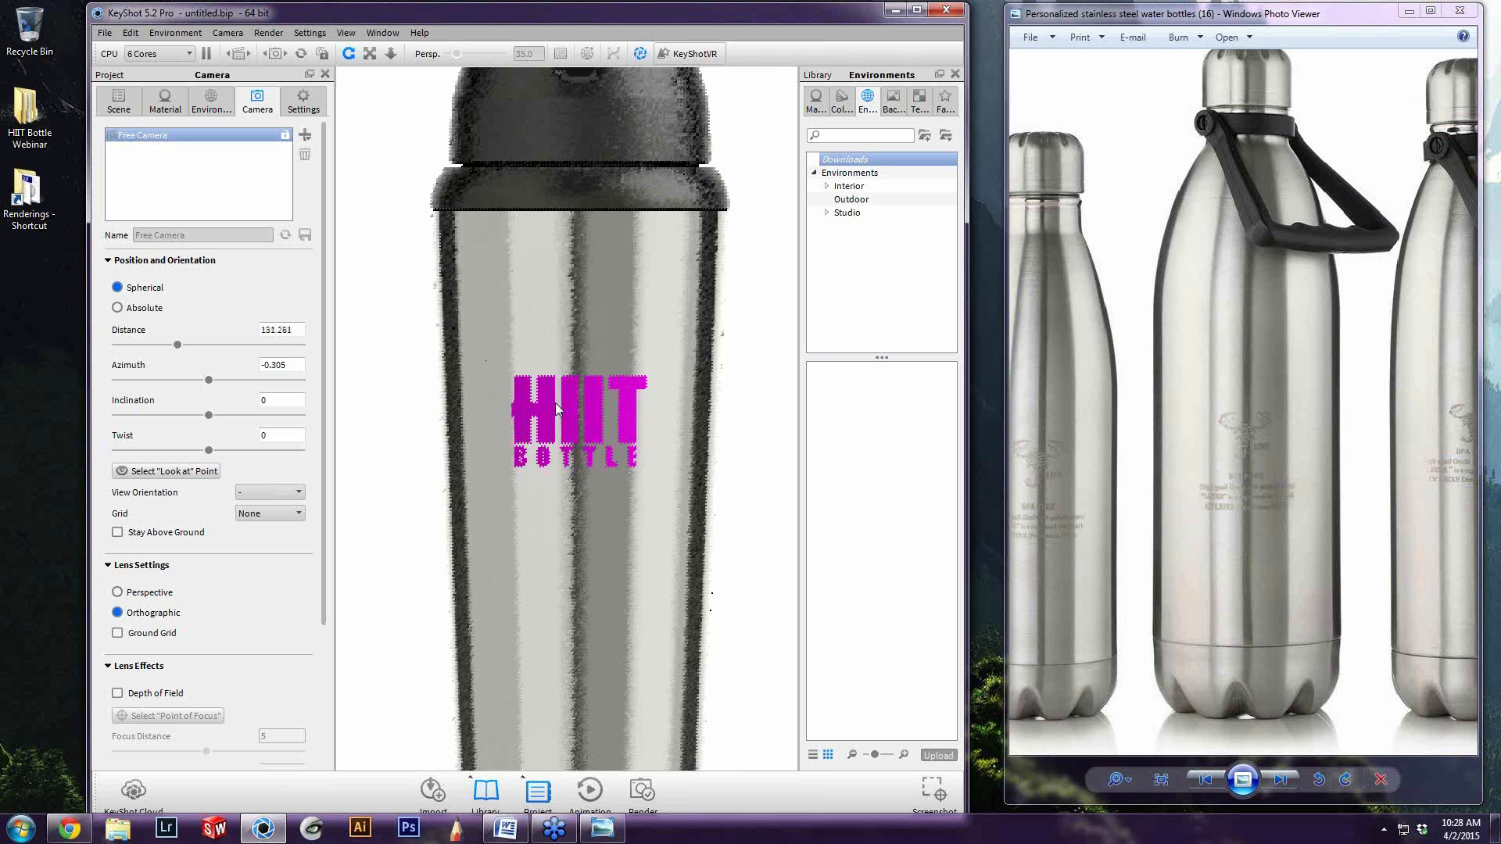
pyautogui.scroll(5, 555, 402)
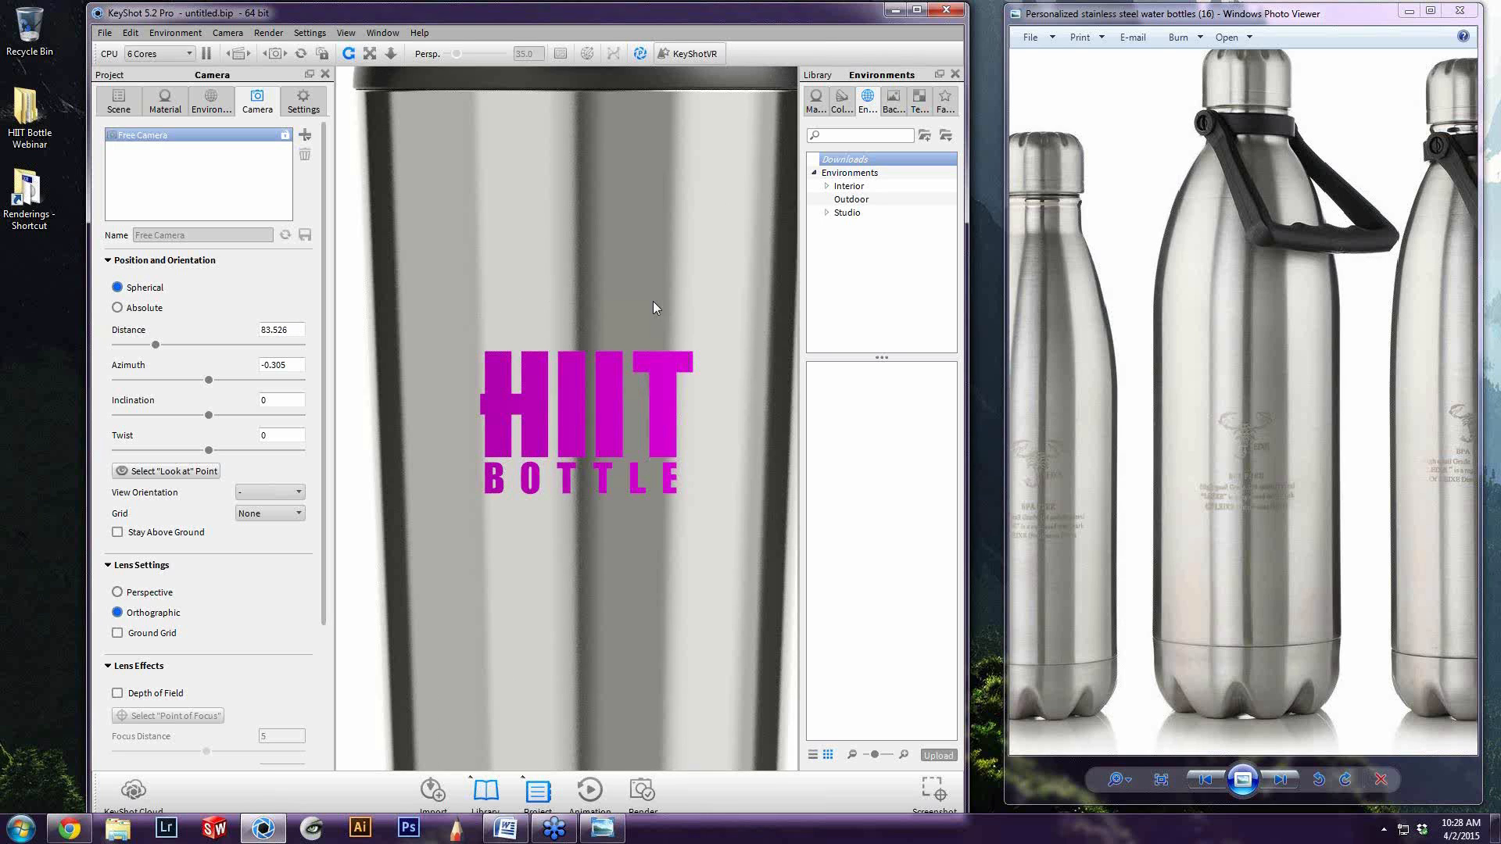
pyautogui.scroll(-4, 654, 307)
pyautogui.scroll(-6, 631, 658)
pyautogui.scroll(3, 566, 400)
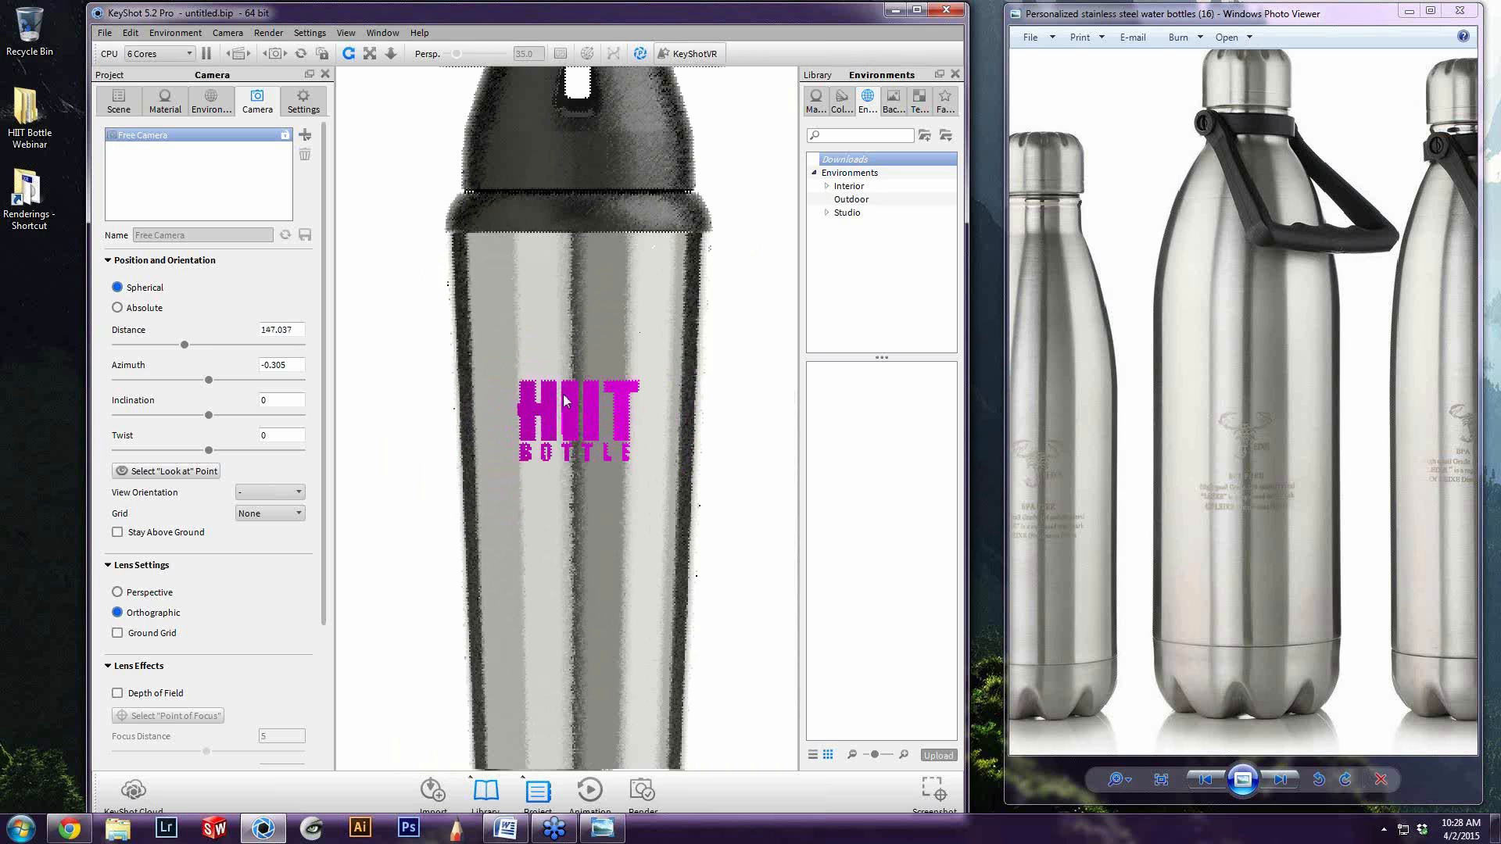
# Copy the steel body's material onto the HIIT Bottle logo and unlink the logo's material from the body
pyautogui.scroll(5, 566, 401)
pyautogui.scroll(-3, 578, 298)
pyautogui.rightClick(562, 292)
pyautogui.click(601, 318)
pyautogui.rightClick(537, 407)
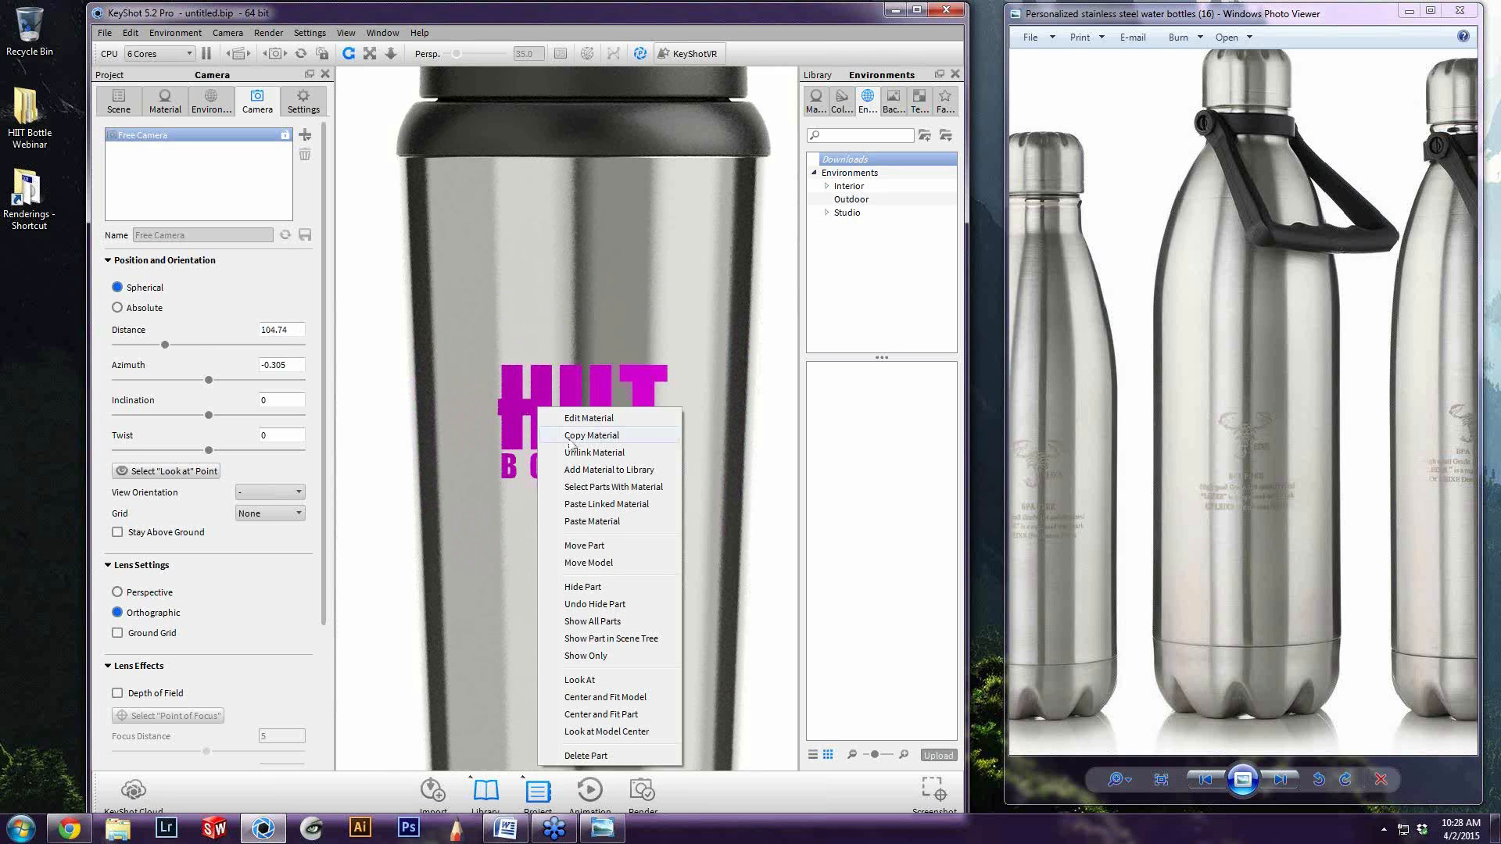
pyautogui.click(598, 522)
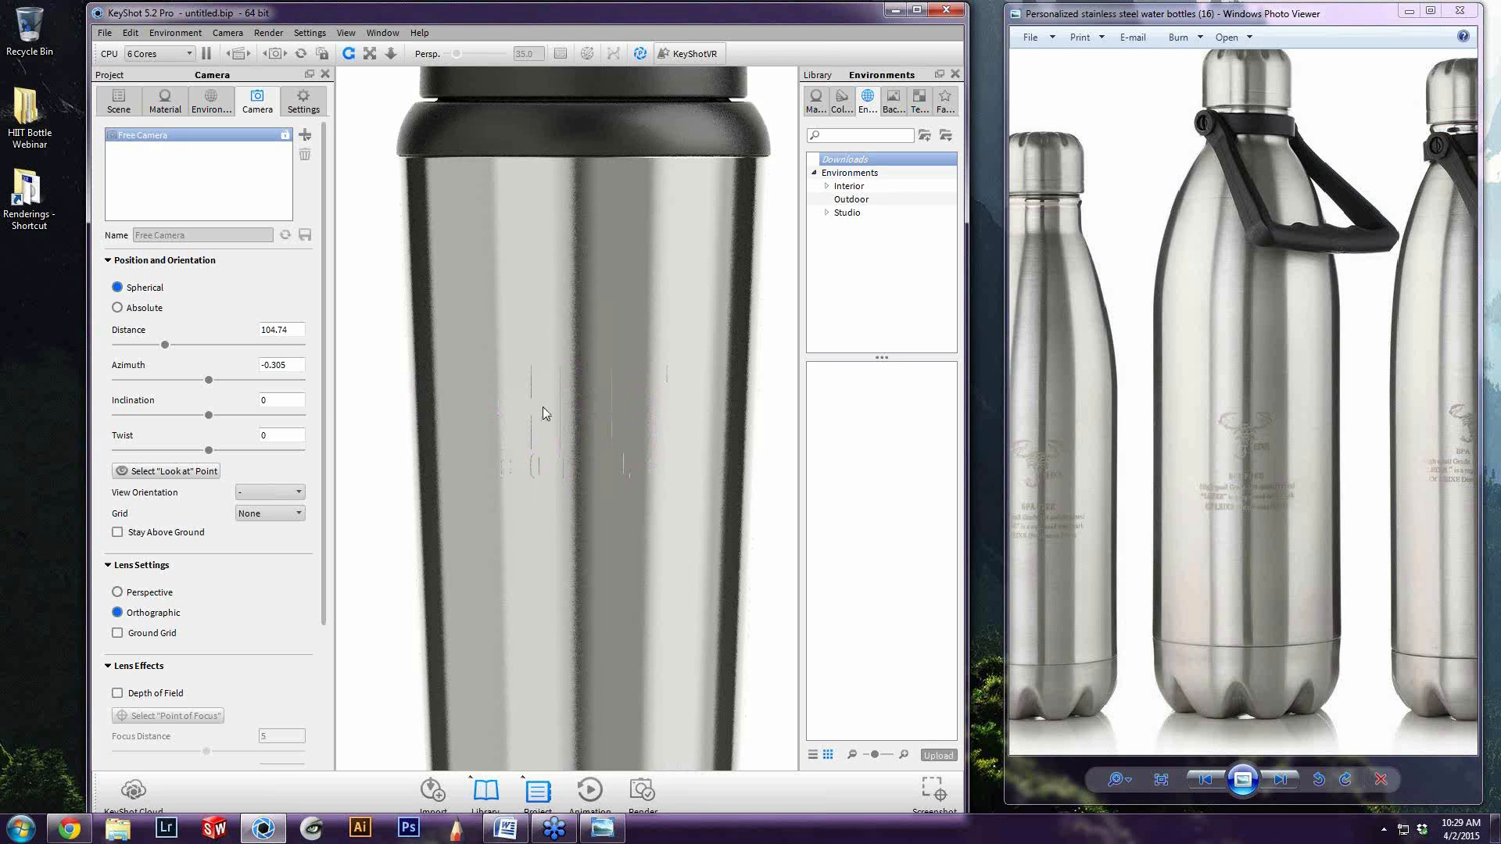
pyautogui.rightClick(542, 408)
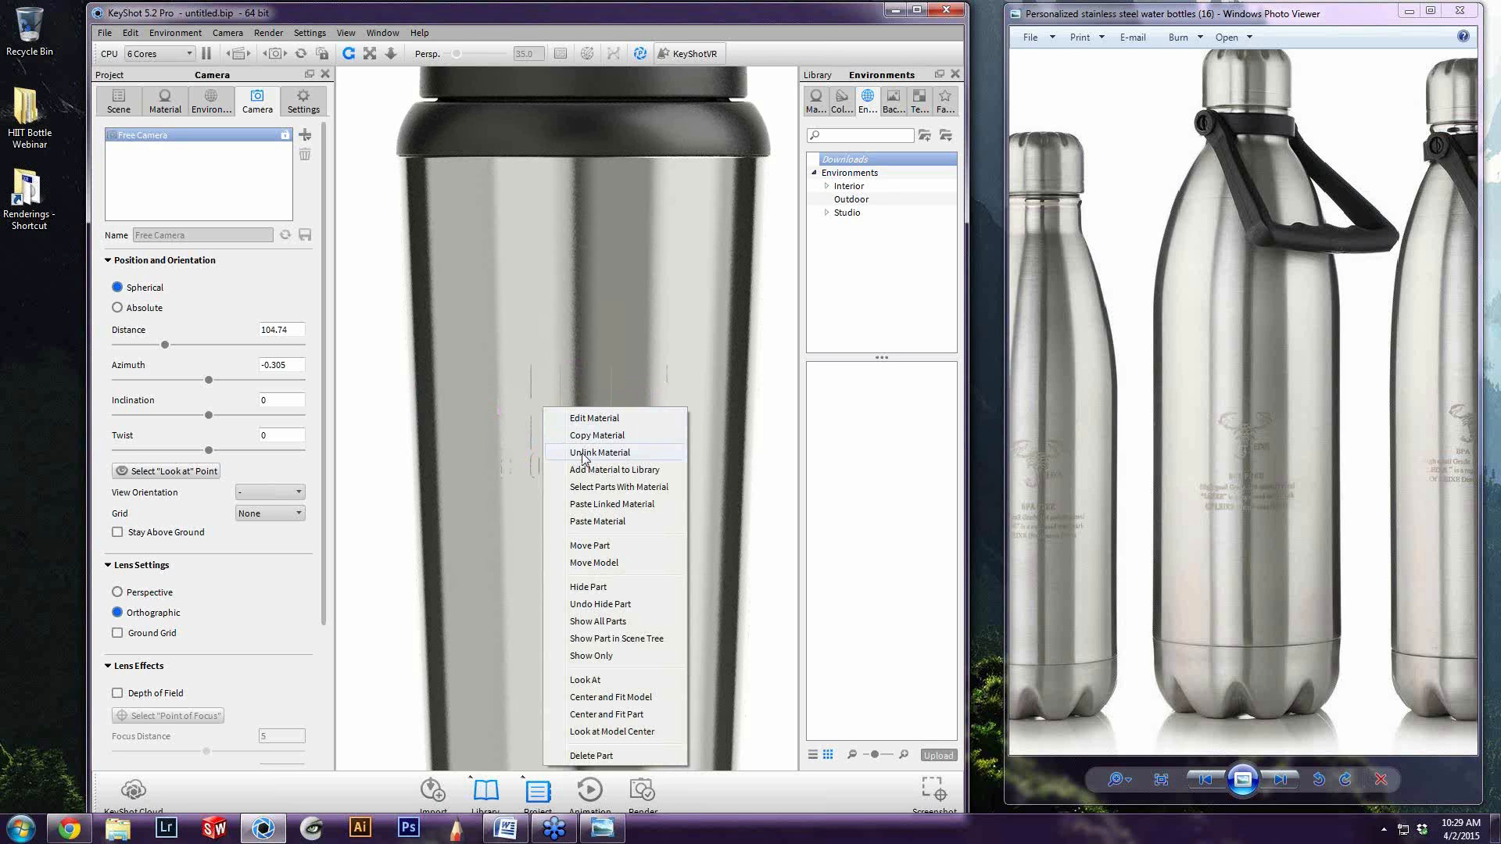
pyautogui.click(584, 454)
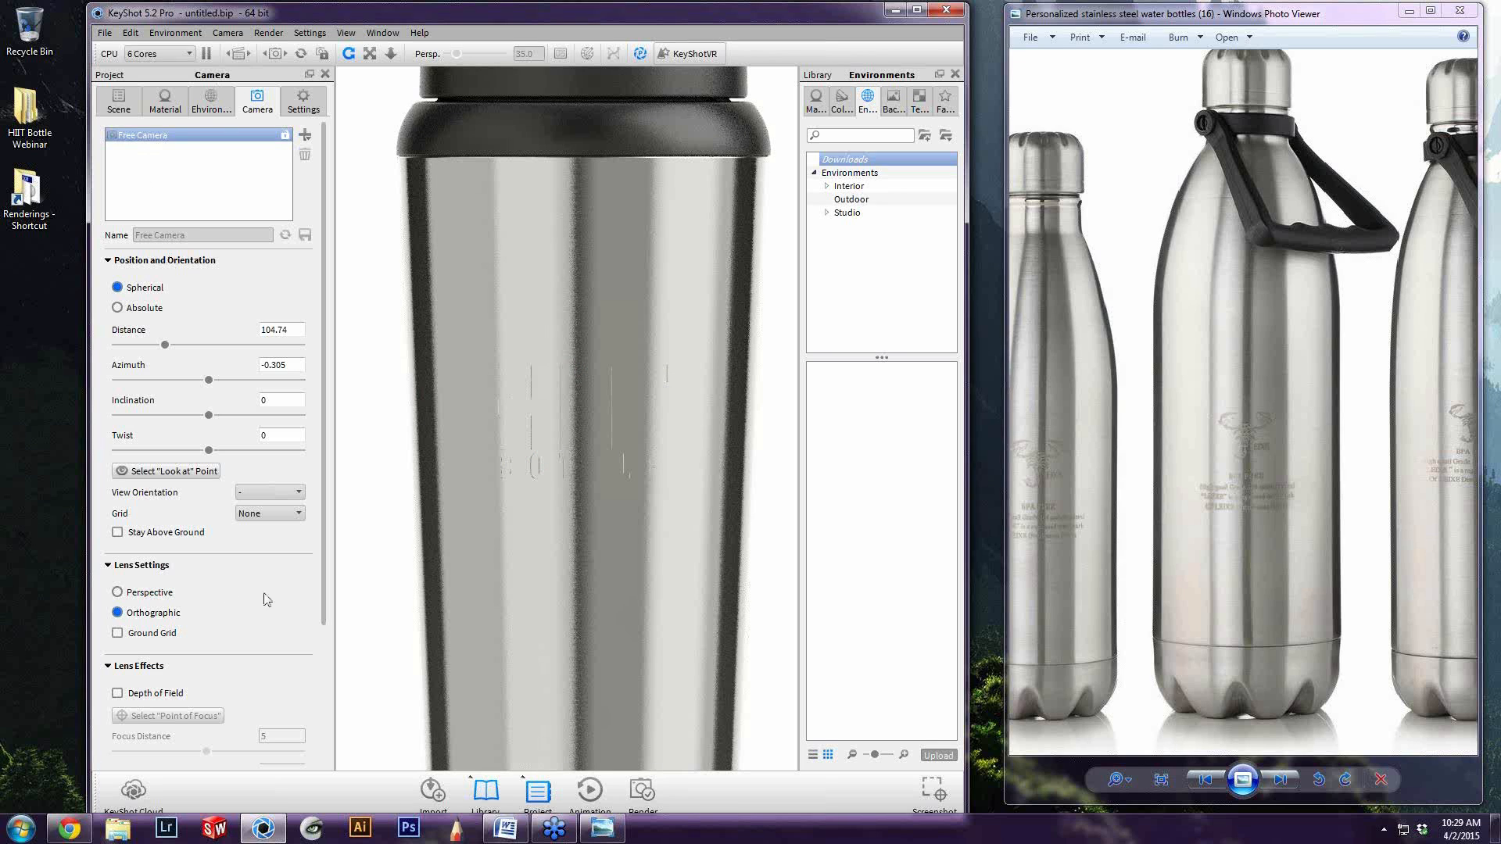
# Change Color 1 of the logo material's brushed texture to a darker grey and bring the whole bottle into view
pyautogui.click(165, 102)
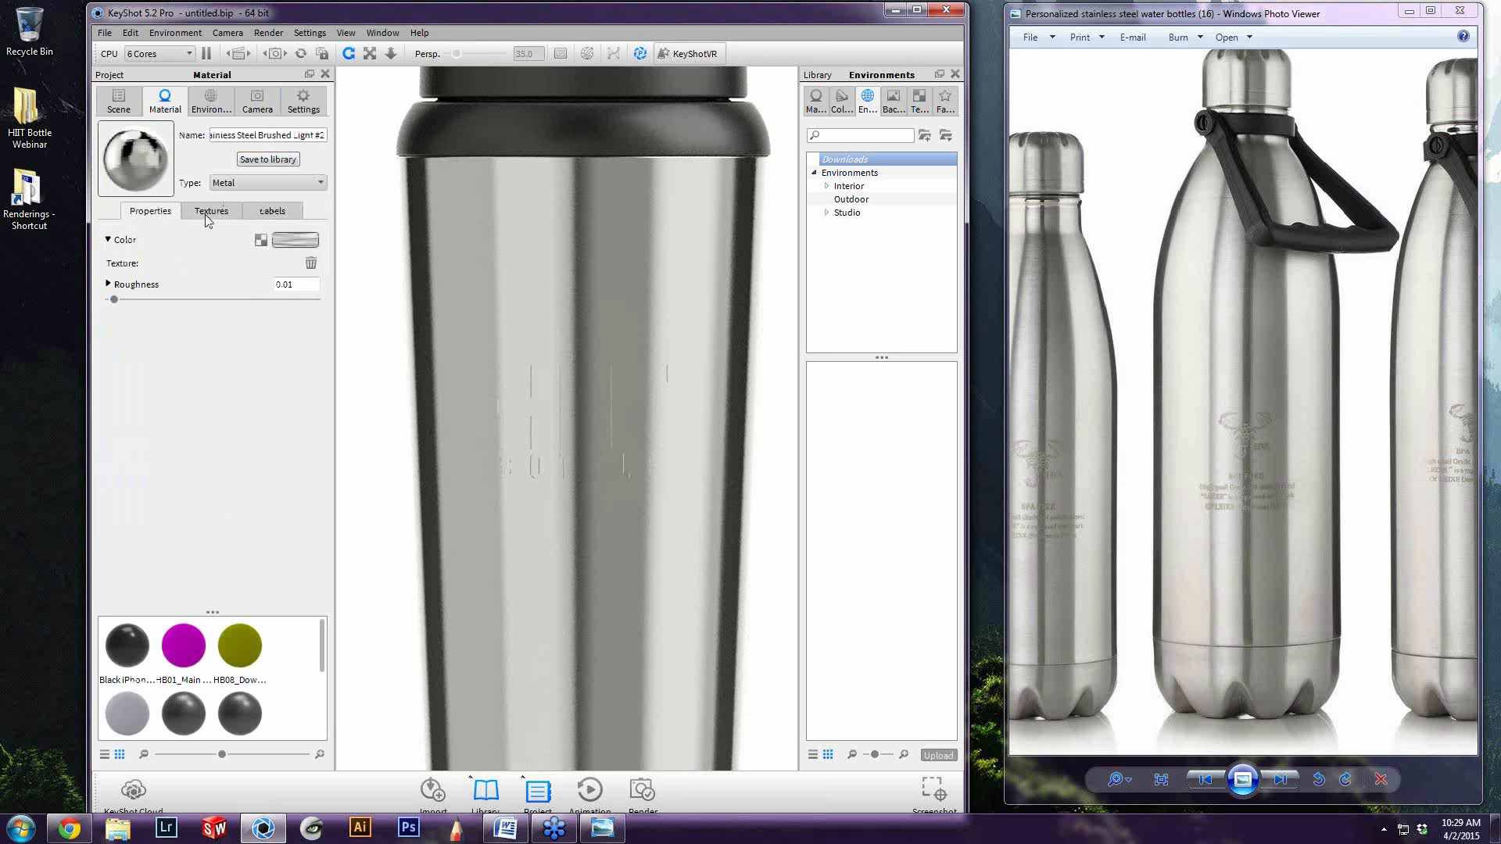
pyautogui.click(210, 212)
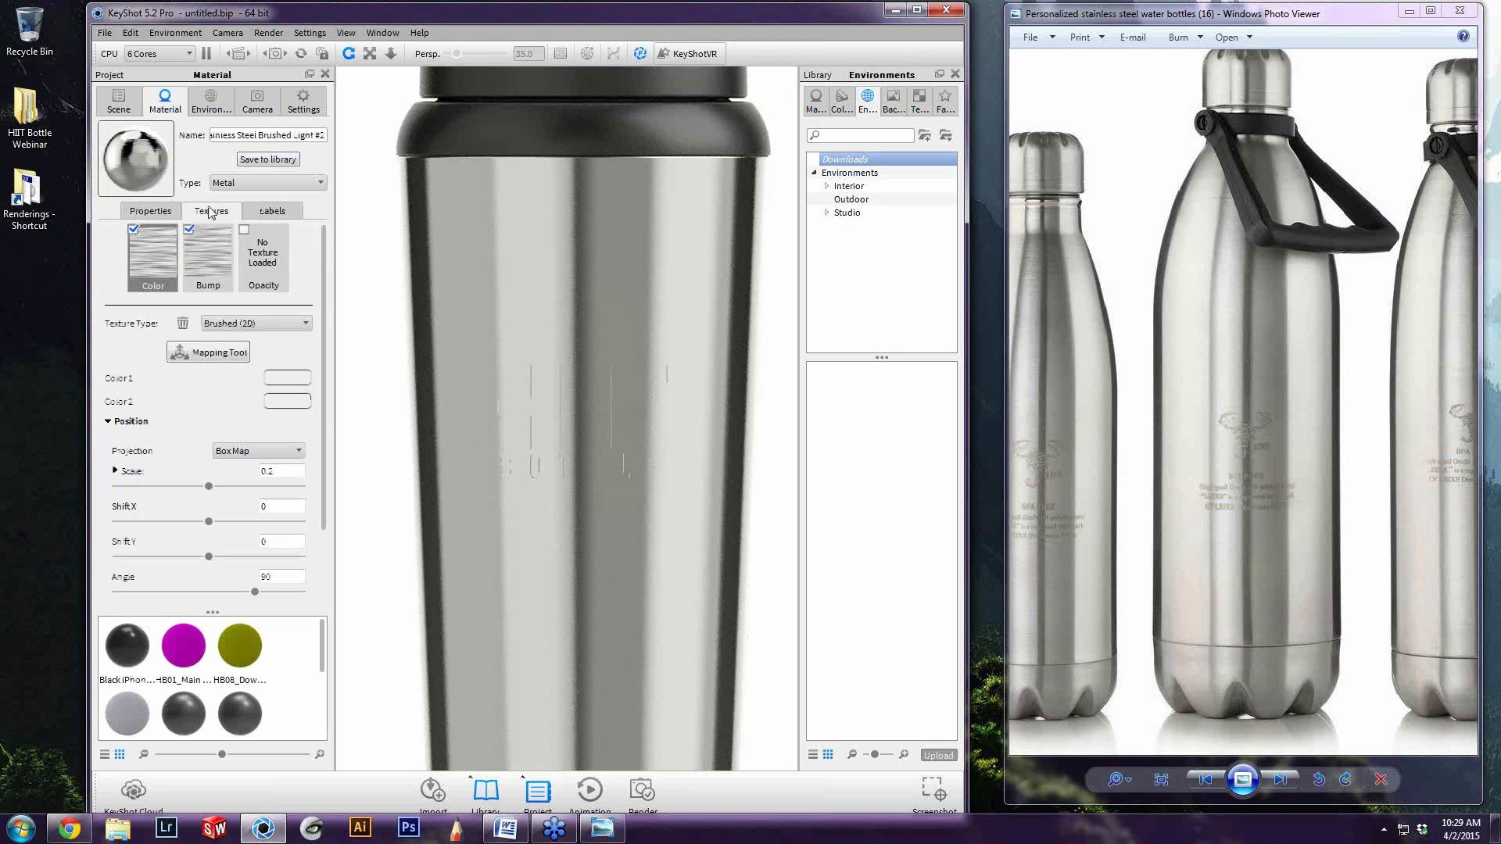
pyautogui.click(286, 378)
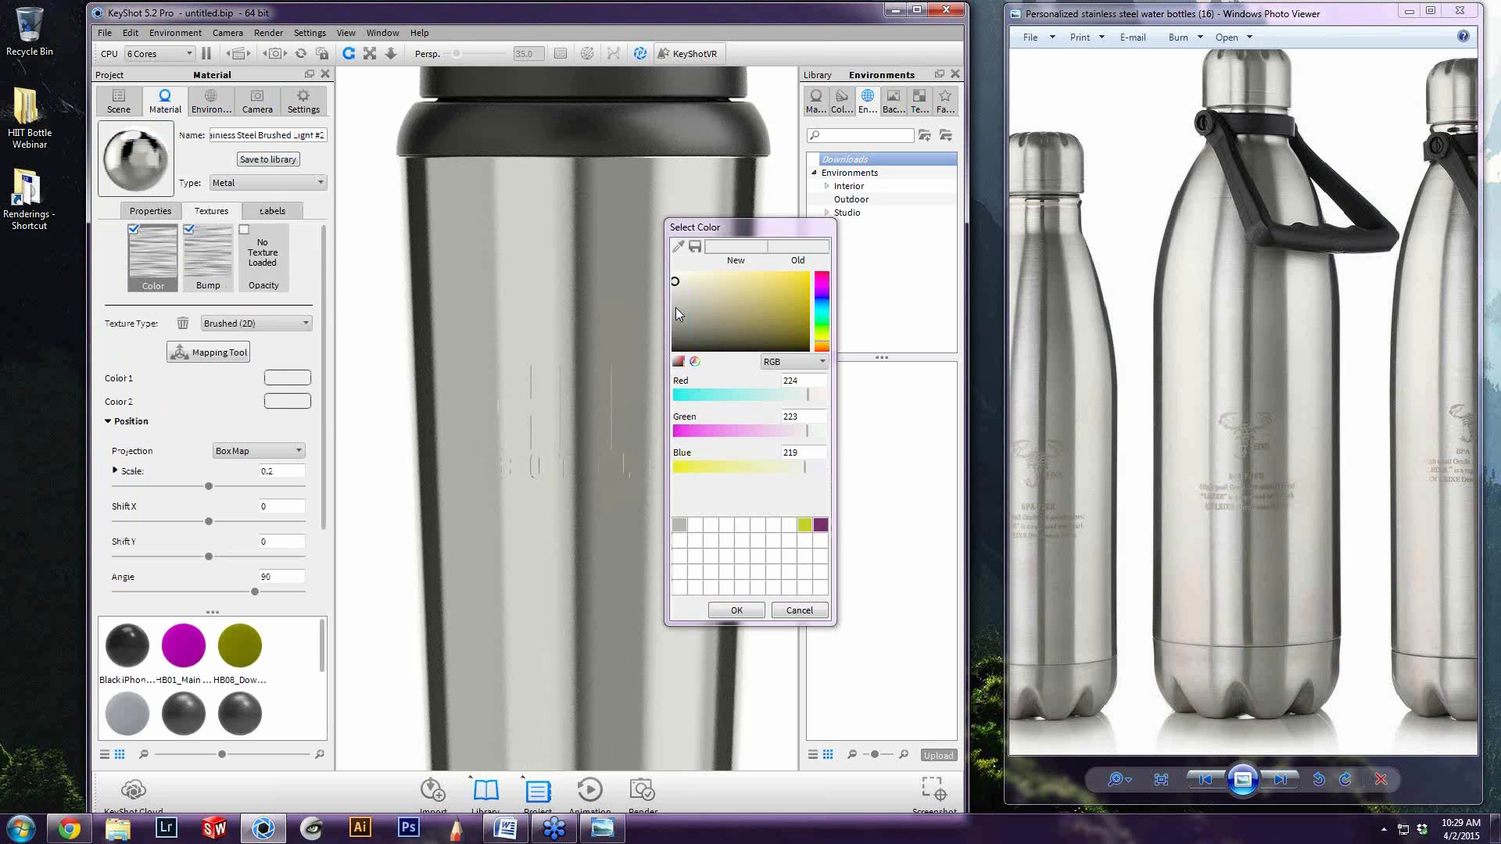
pyautogui.moveTo(673, 321); pyautogui.dragTo(676, 321)
pyautogui.click(736, 610)
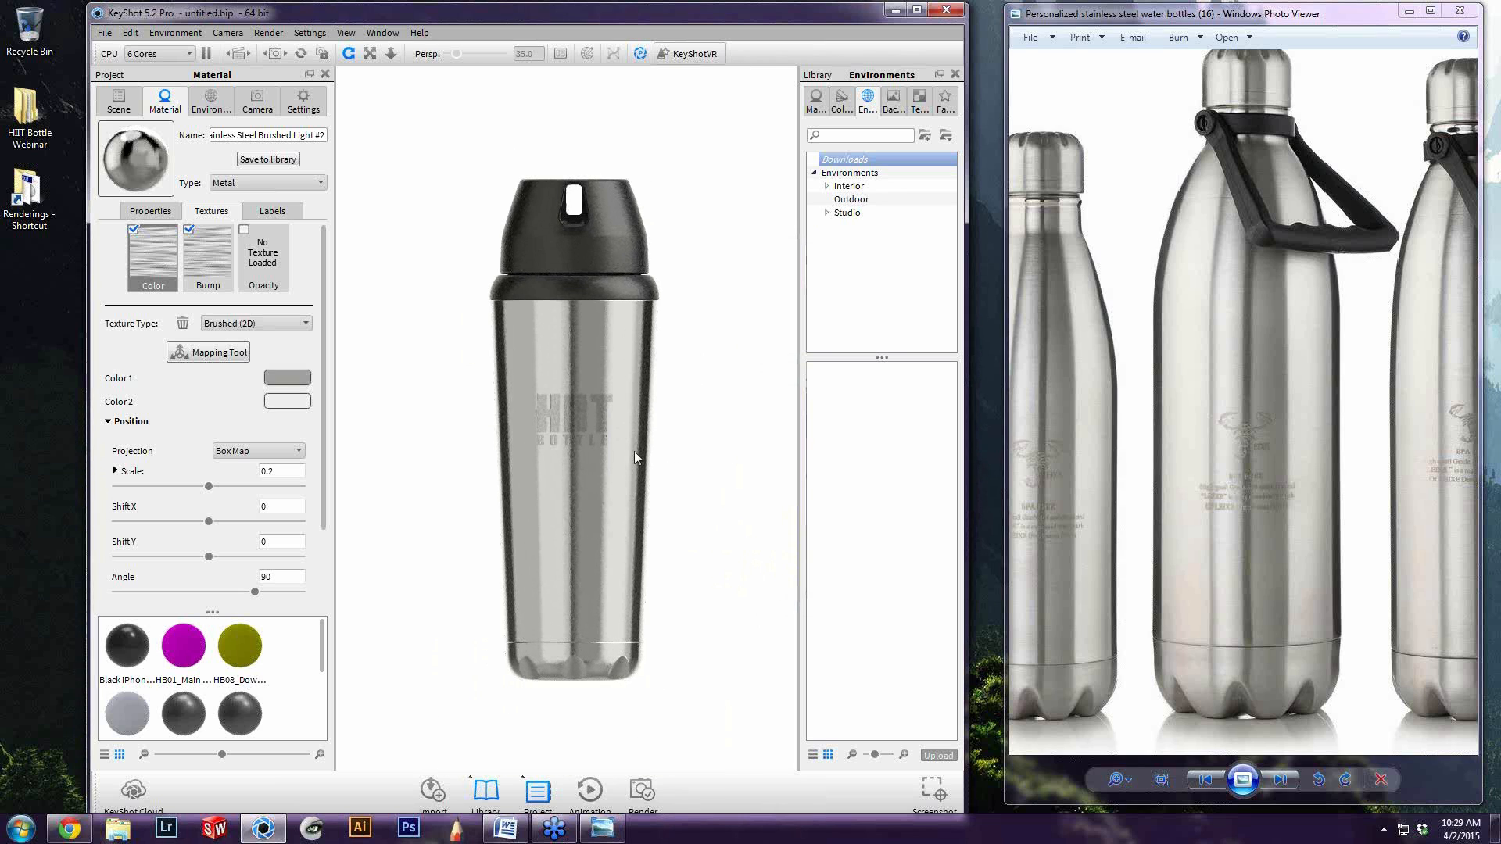
pyautogui.moveTo(591, 511); pyautogui.dragTo(593, 505, button='middle')
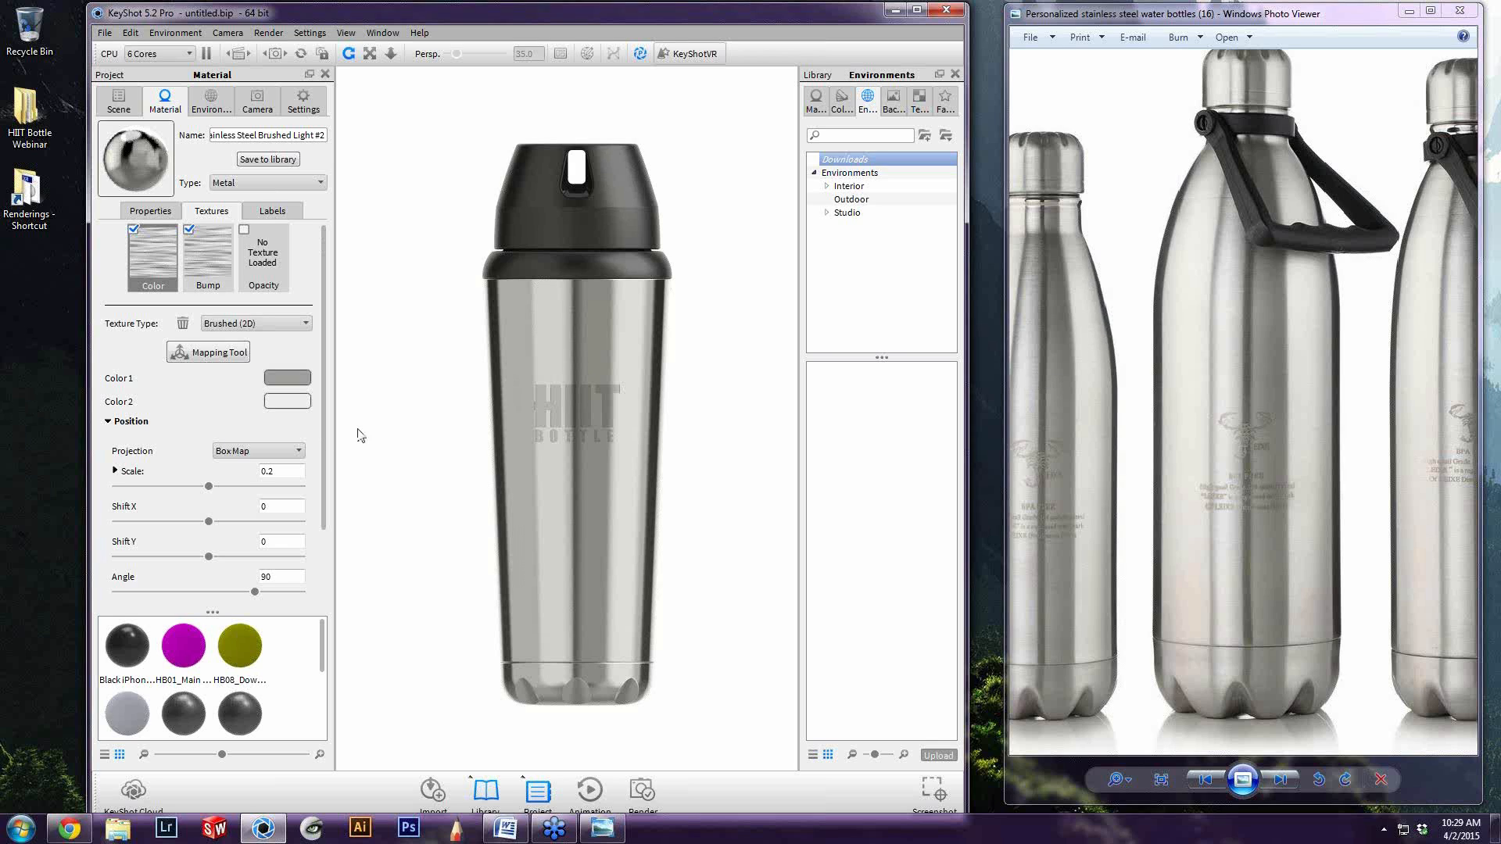
# Try cylindrical and spherical projections for the logo's brushed color texture and examine the result on the lettering up close
pyautogui.click(195, 261)
pyautogui.click(156, 269)
pyautogui.click(242, 454)
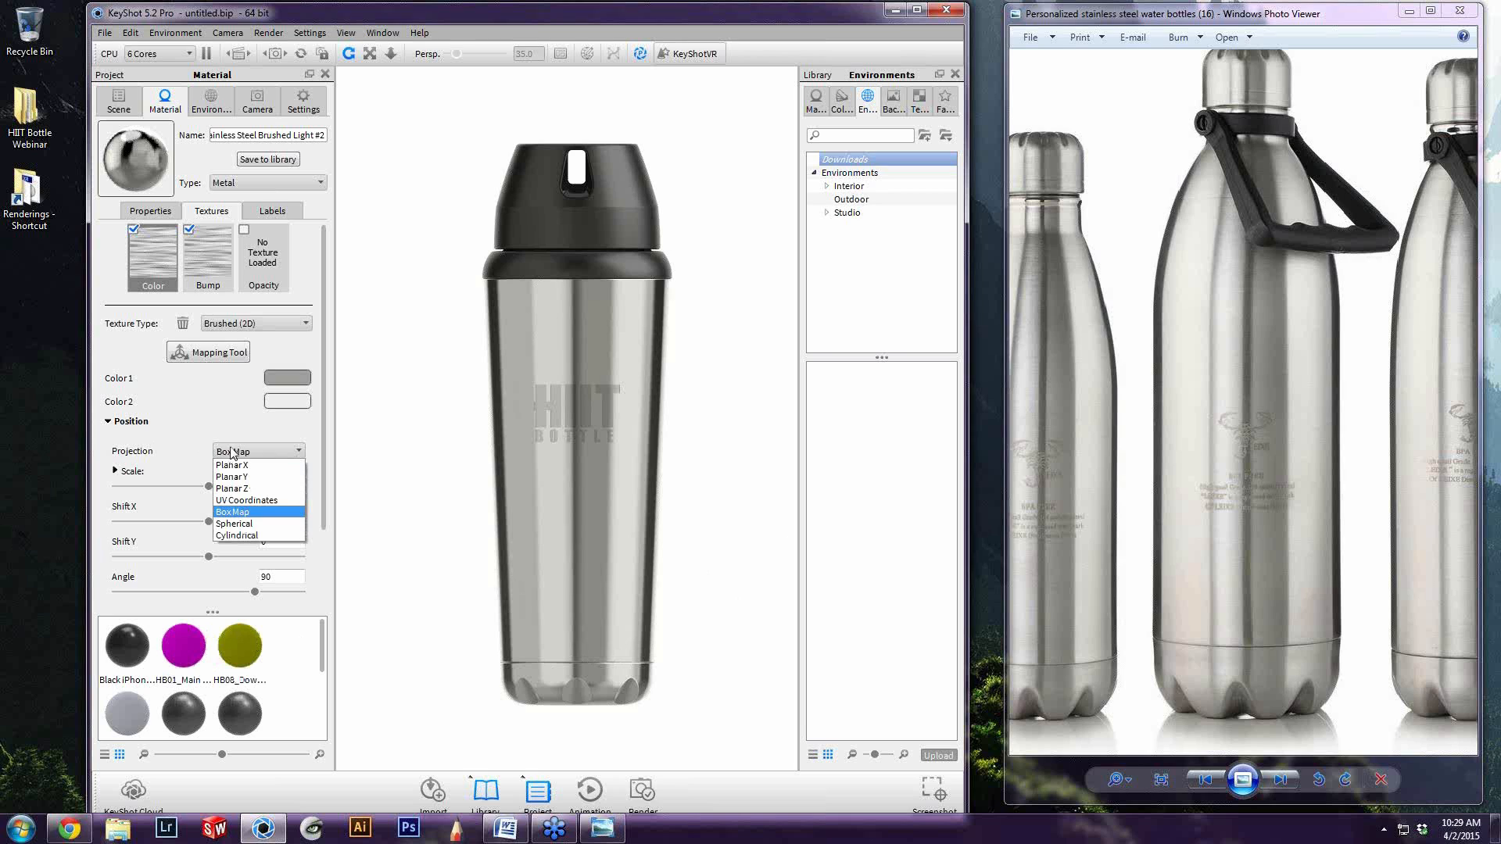
pyautogui.click(239, 535)
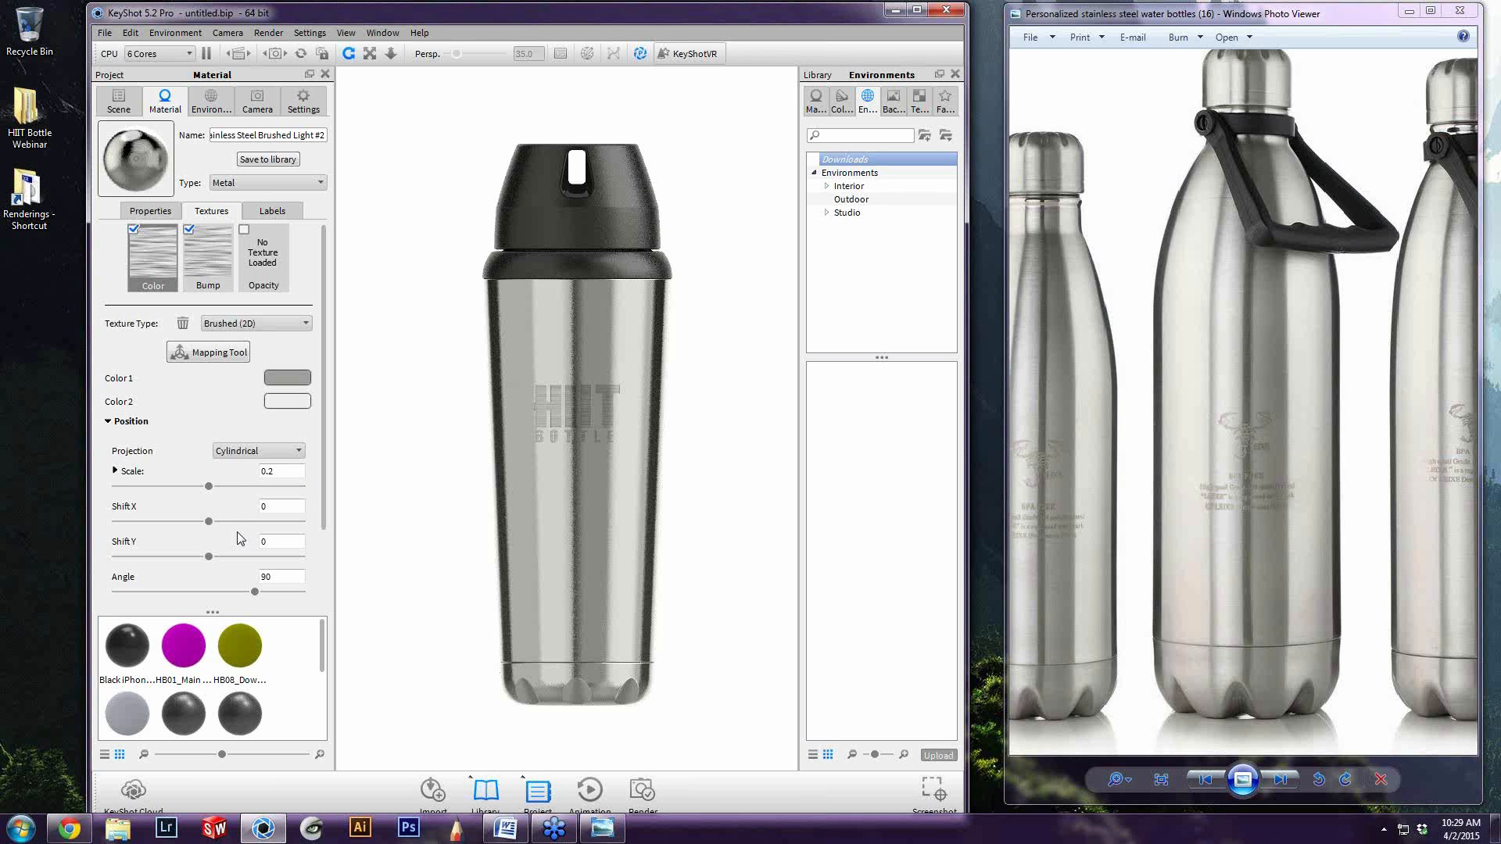
pyautogui.click(245, 455)
pyautogui.click(247, 532)
pyautogui.scroll(2, 569, 397)
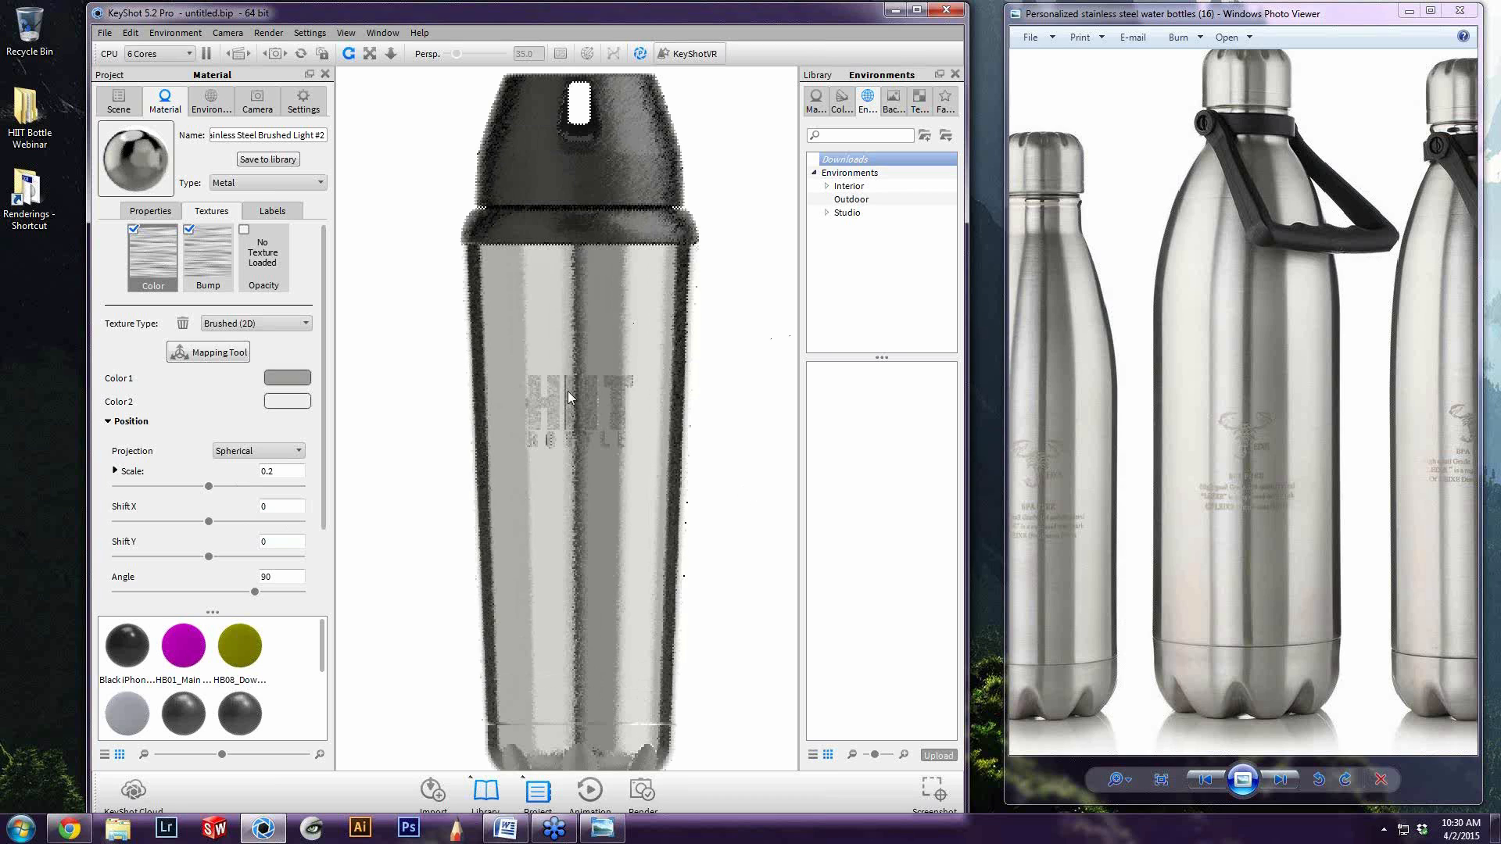
pyautogui.scroll(2, 565, 435)
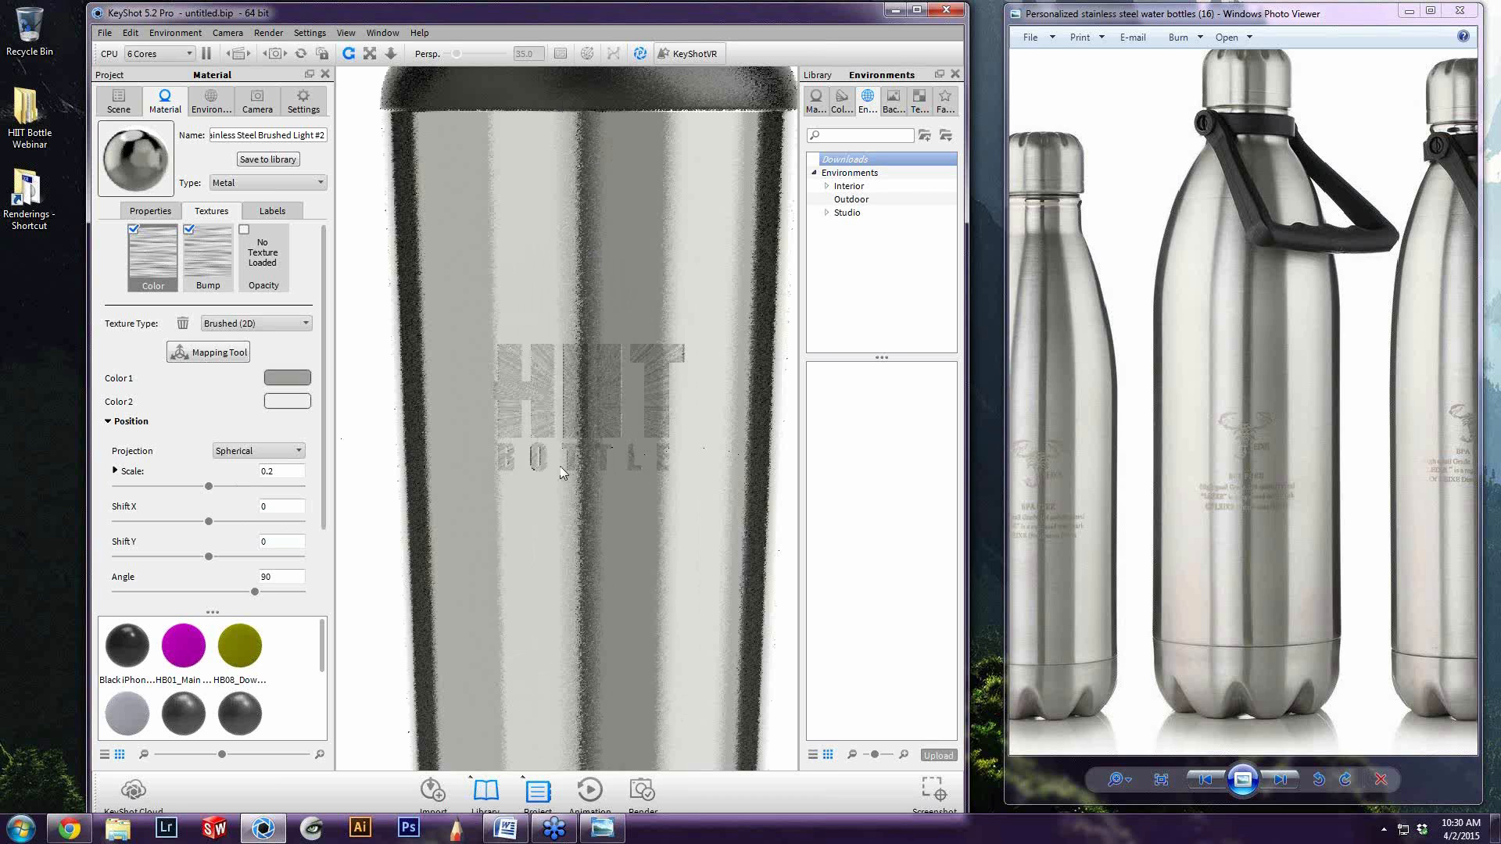
pyautogui.scroll(1, 561, 472)
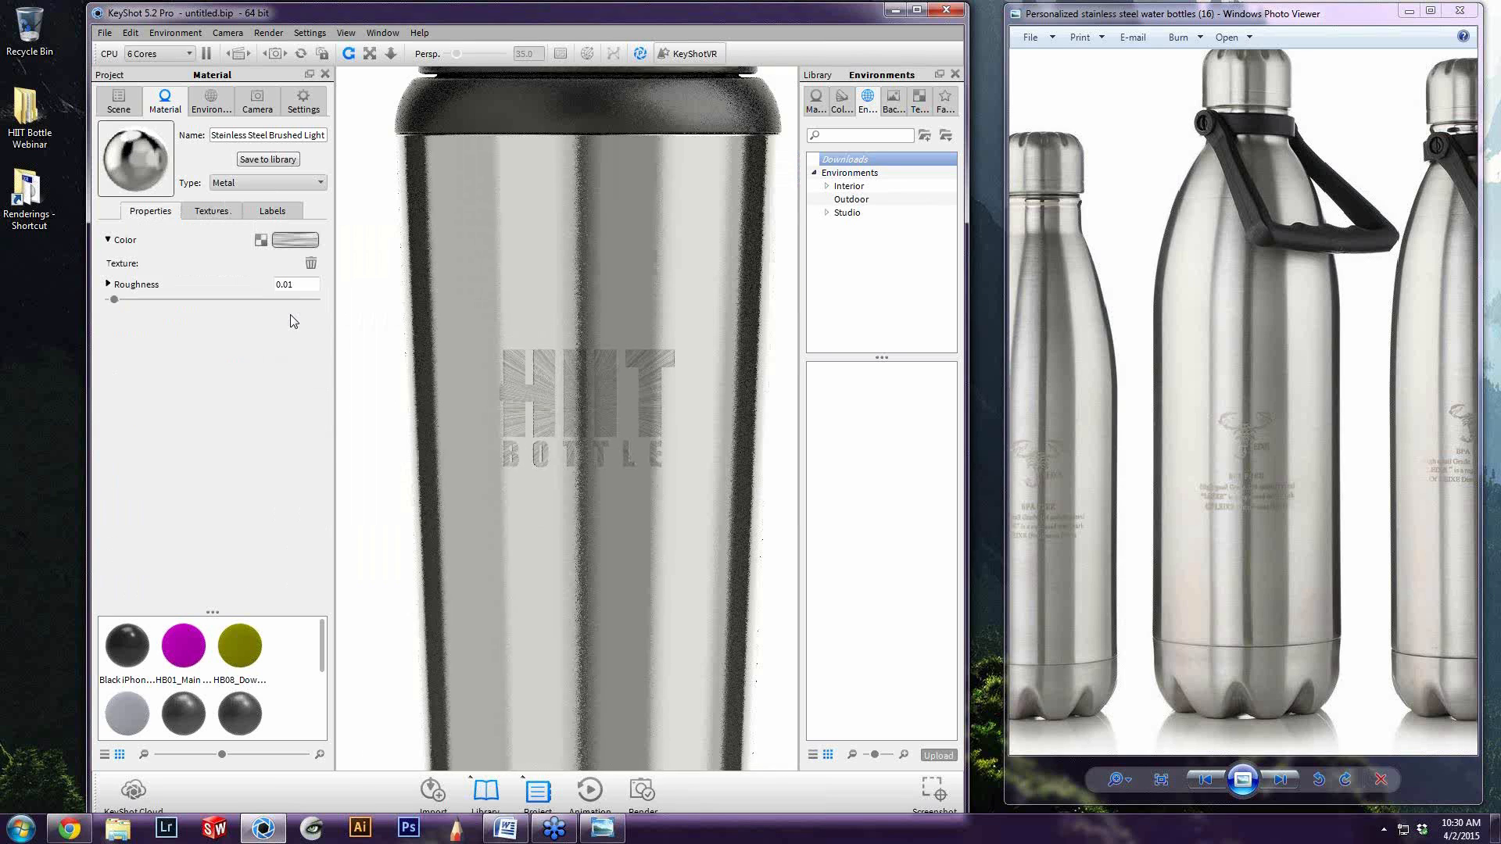
# Set the projection of the steel body's brushed color texture to Cylindrical and check the brushing down to the base
pyautogui.click(211, 210)
pyautogui.click(258, 451)
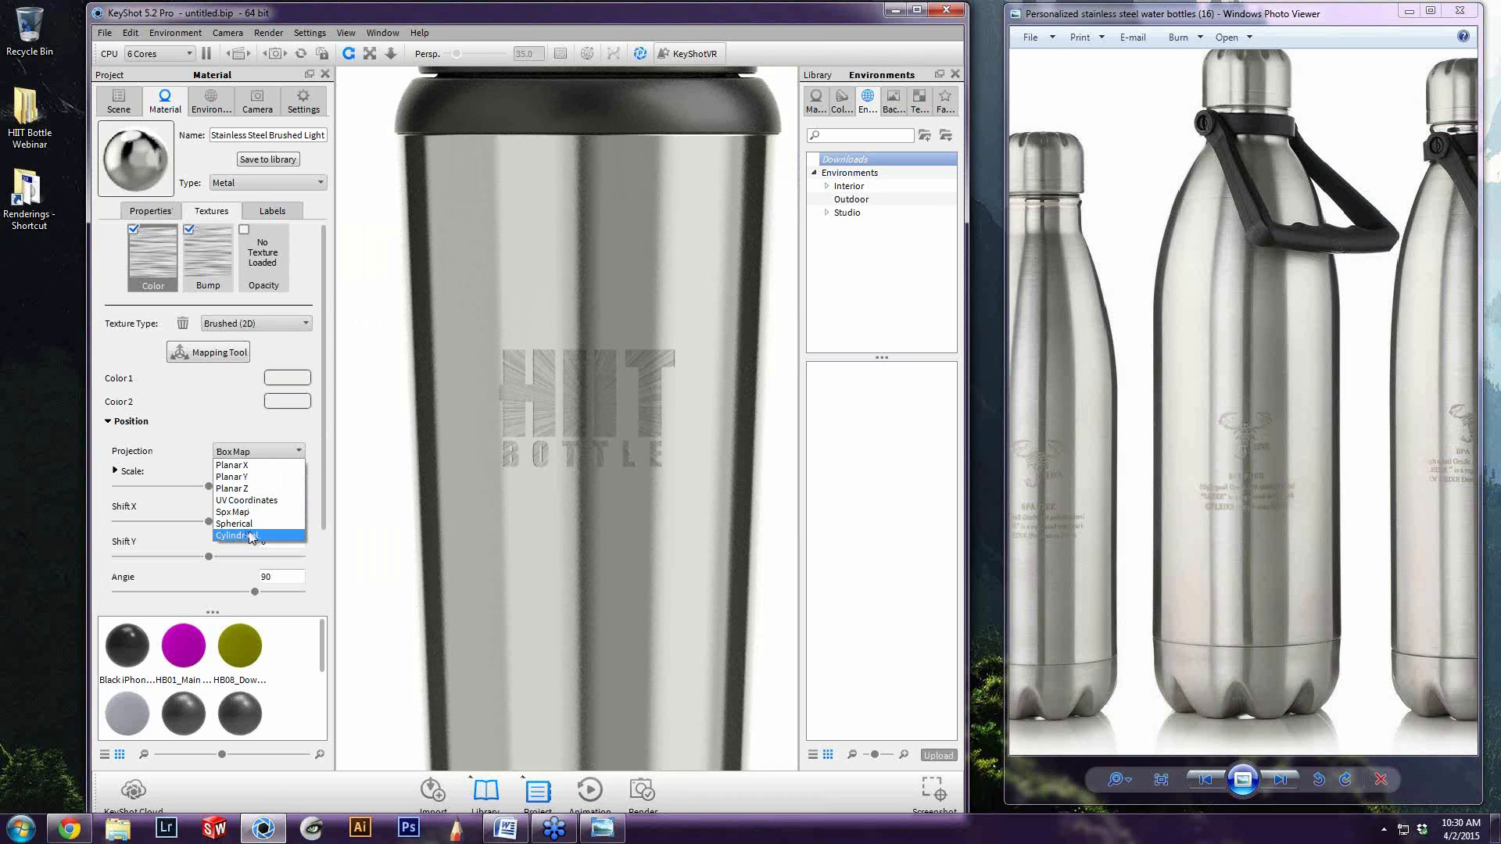
pyautogui.click(251, 536)
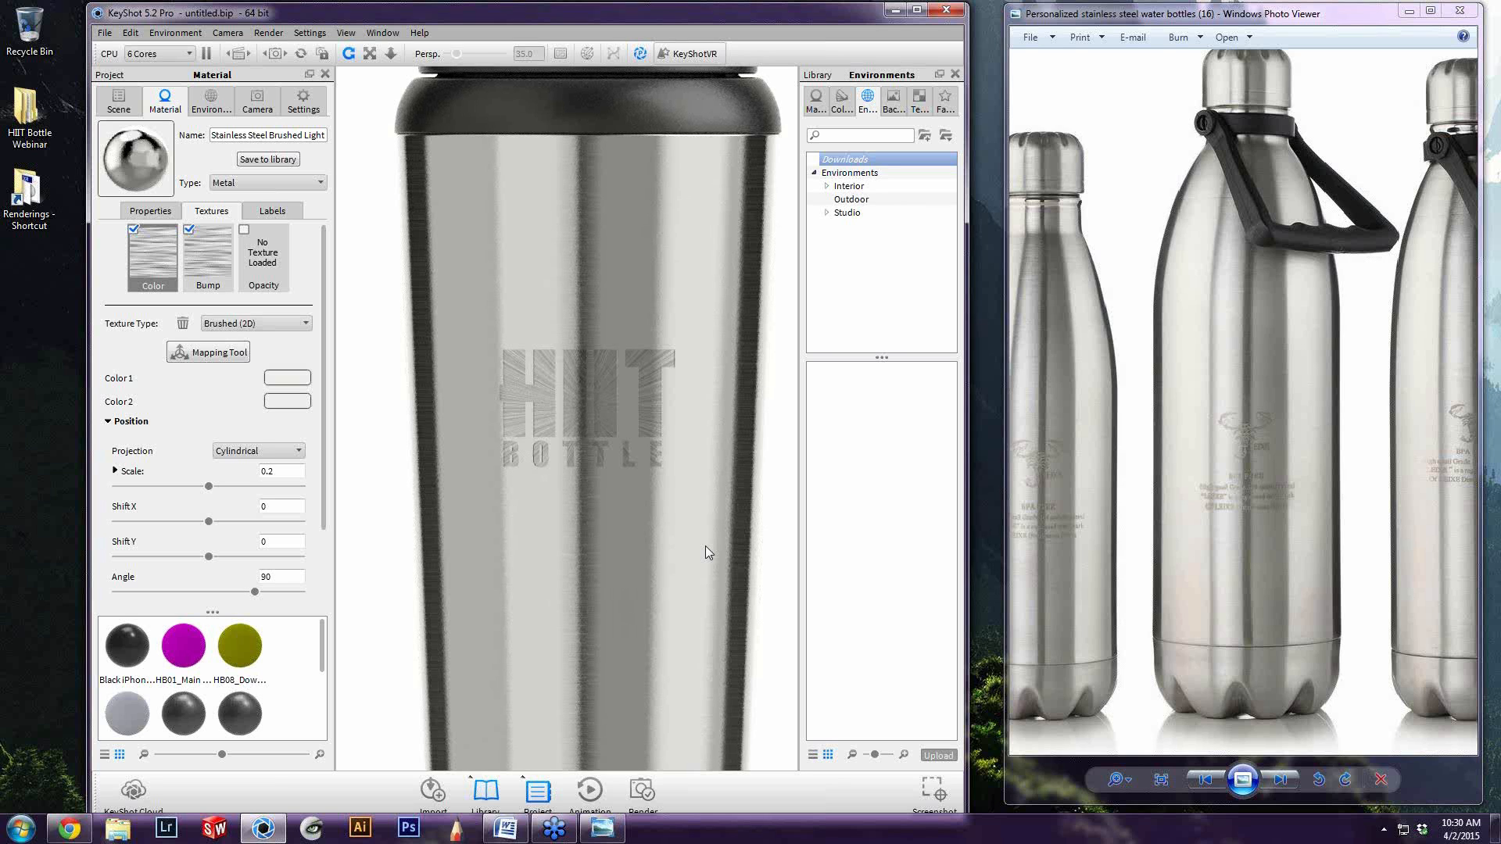
pyautogui.scroll(-5, 705, 546)
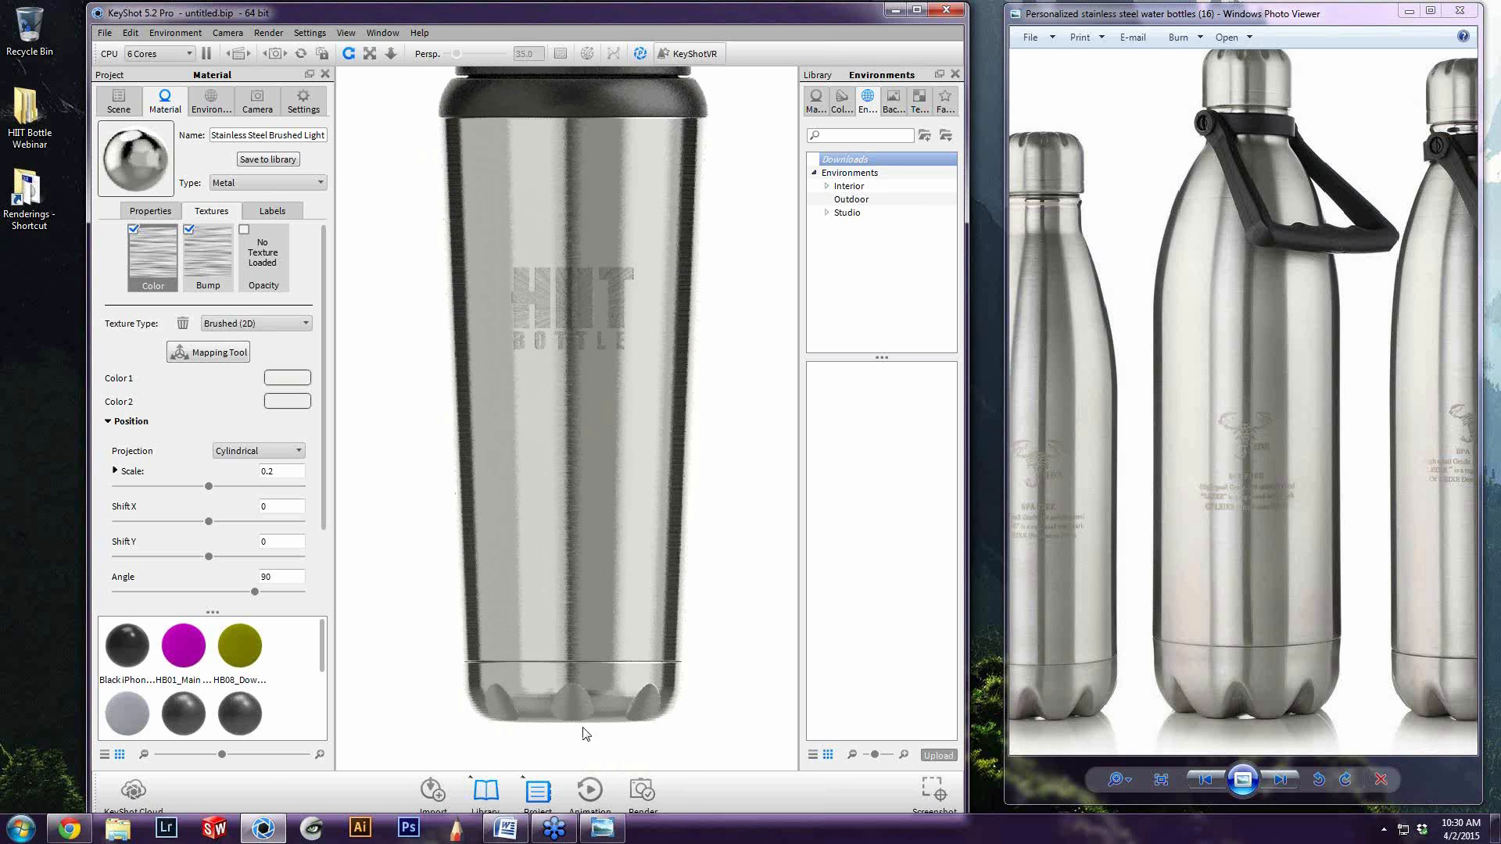
pyautogui.scroll(2, 585, 732)
pyautogui.moveTo(561, 707); pyautogui.dragTo(569, 639, button='middle')
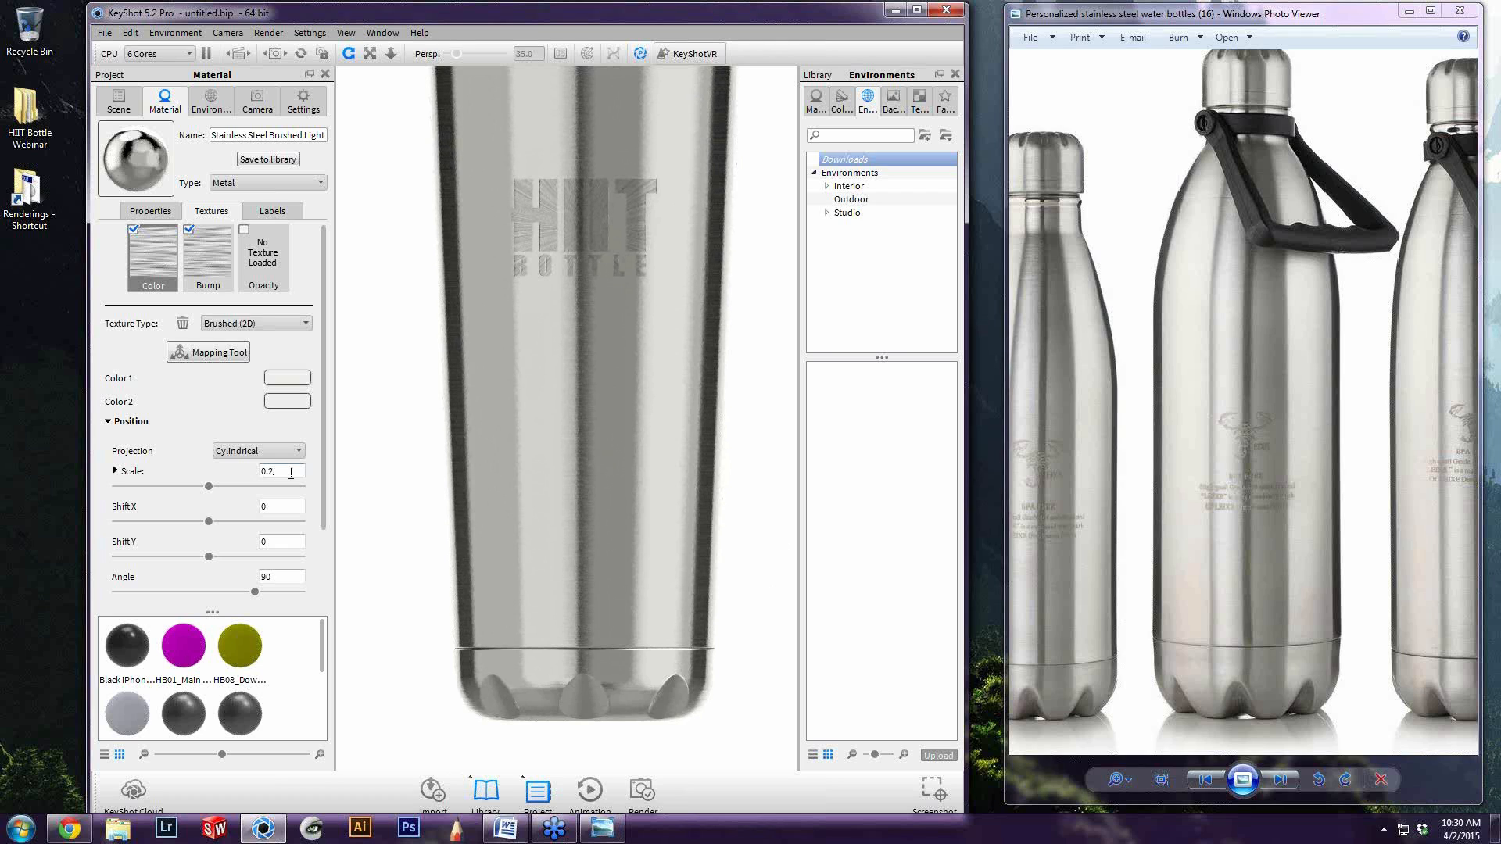
# Try another scale for the body's brushed color texture, compare it on the bottle, and set the scale back to 0.2
pyautogui.moveTo(269, 471); pyautogui.dragTo(313, 473)
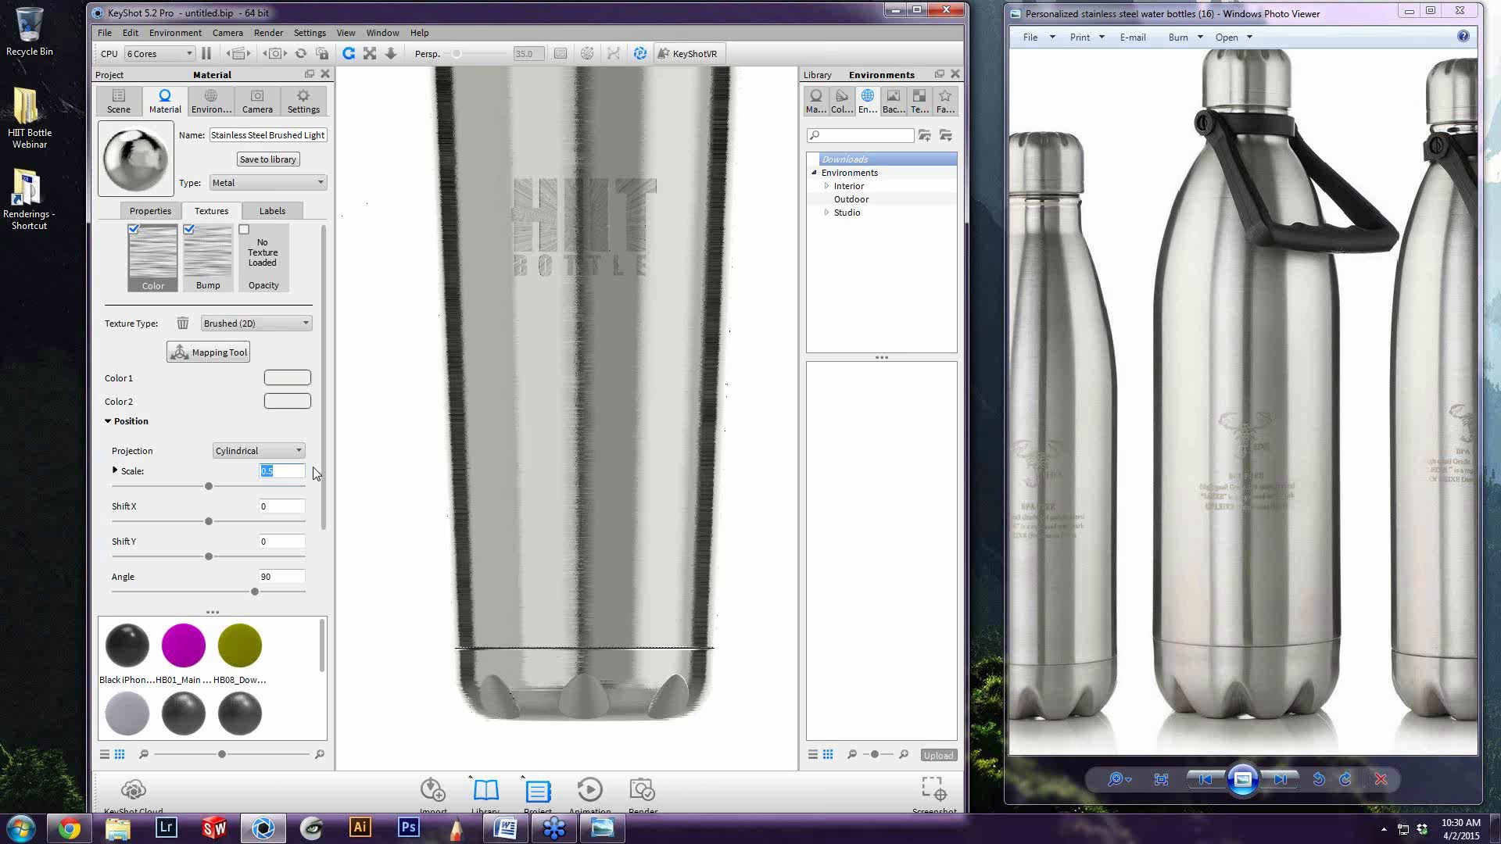
pyautogui.scroll(-3, 536, 411)
pyautogui.moveTo(650, 492); pyautogui.dragTo(645, 582, button='middle')
pyautogui.scroll(3, 594, 461)
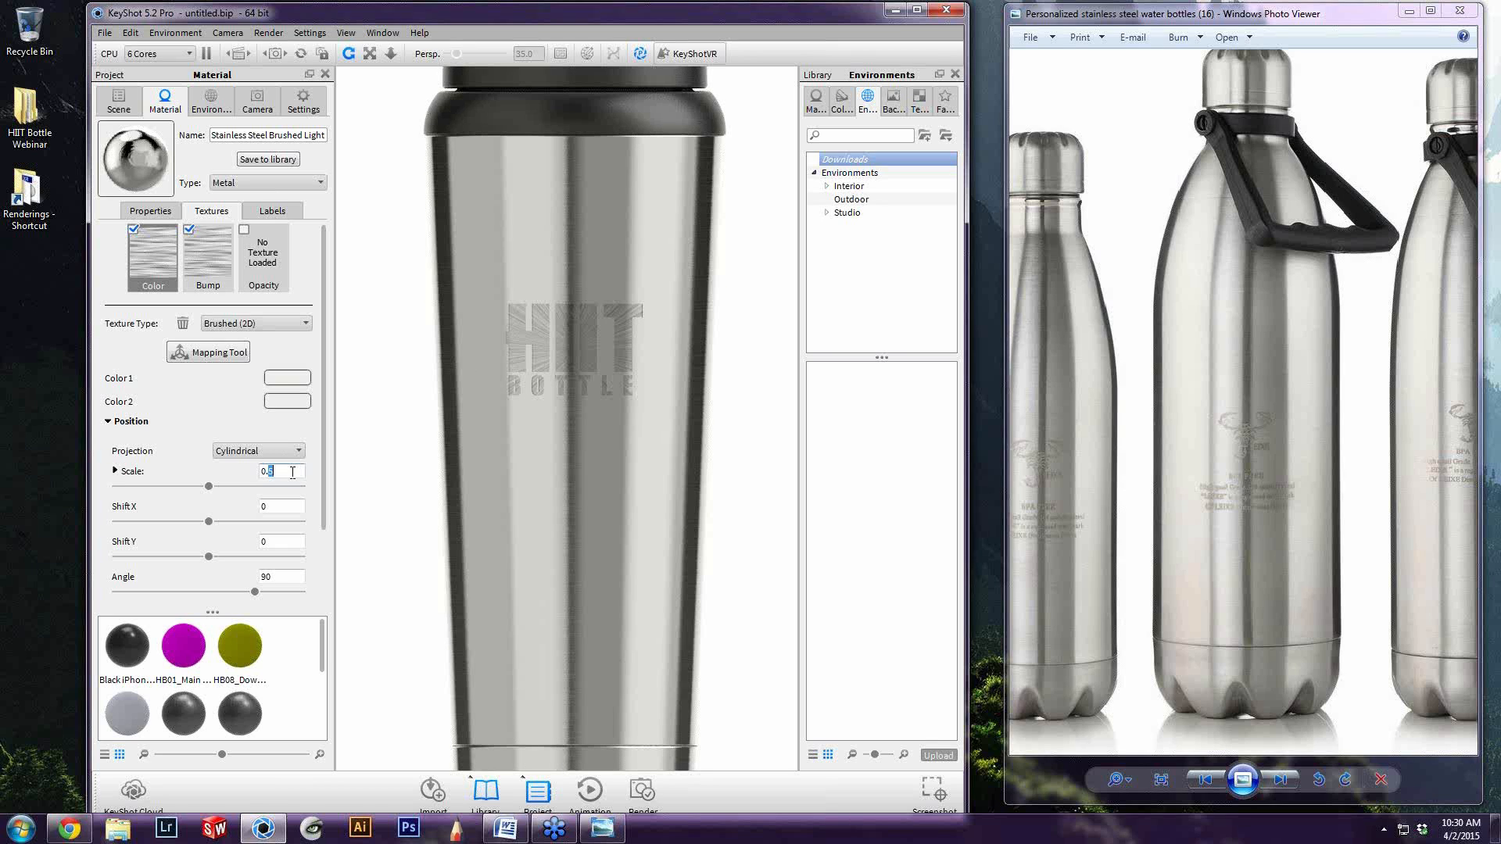
pyautogui.write('2')
pyautogui.scroll(3, 525, 355)
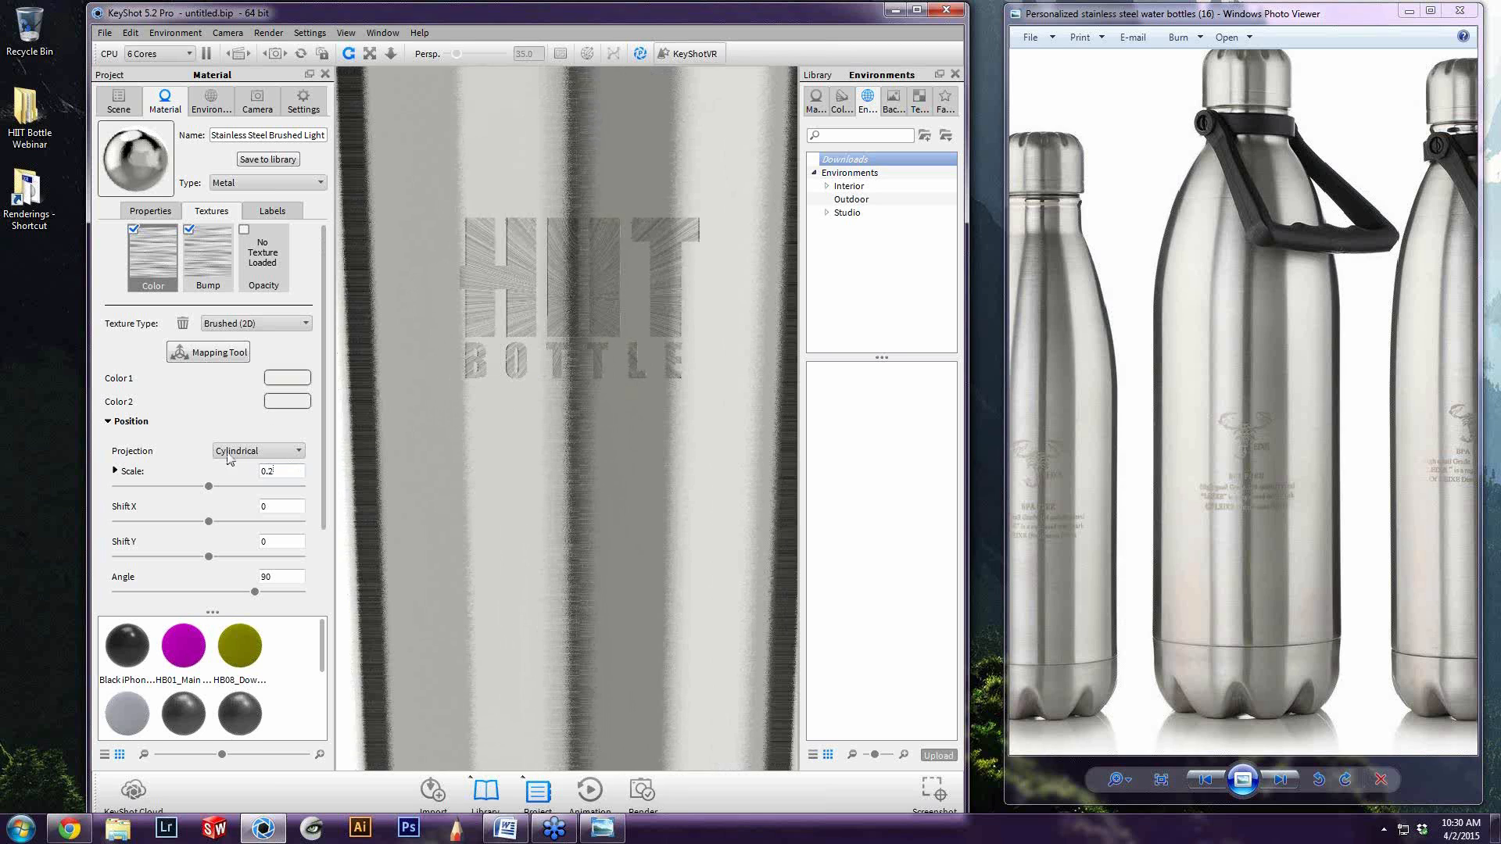
# Set the projection of the logo's brushed color texture to Cylindrical and check it on the whole bottle
pyautogui.hotkey('ctrl', 'z')
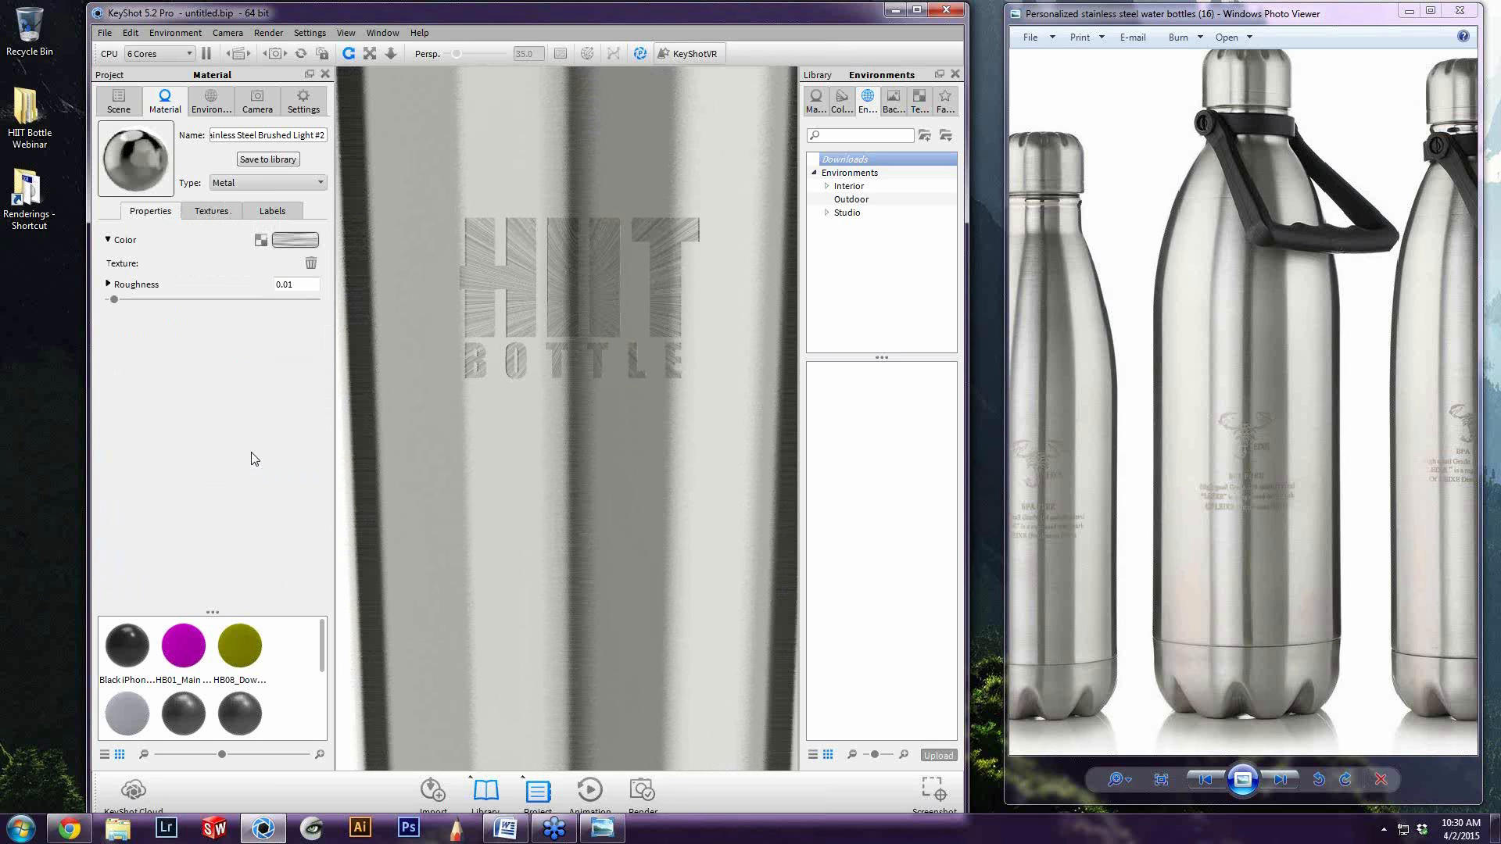
pyautogui.click(215, 212)
pyautogui.click(255, 451)
pyautogui.click(246, 538)
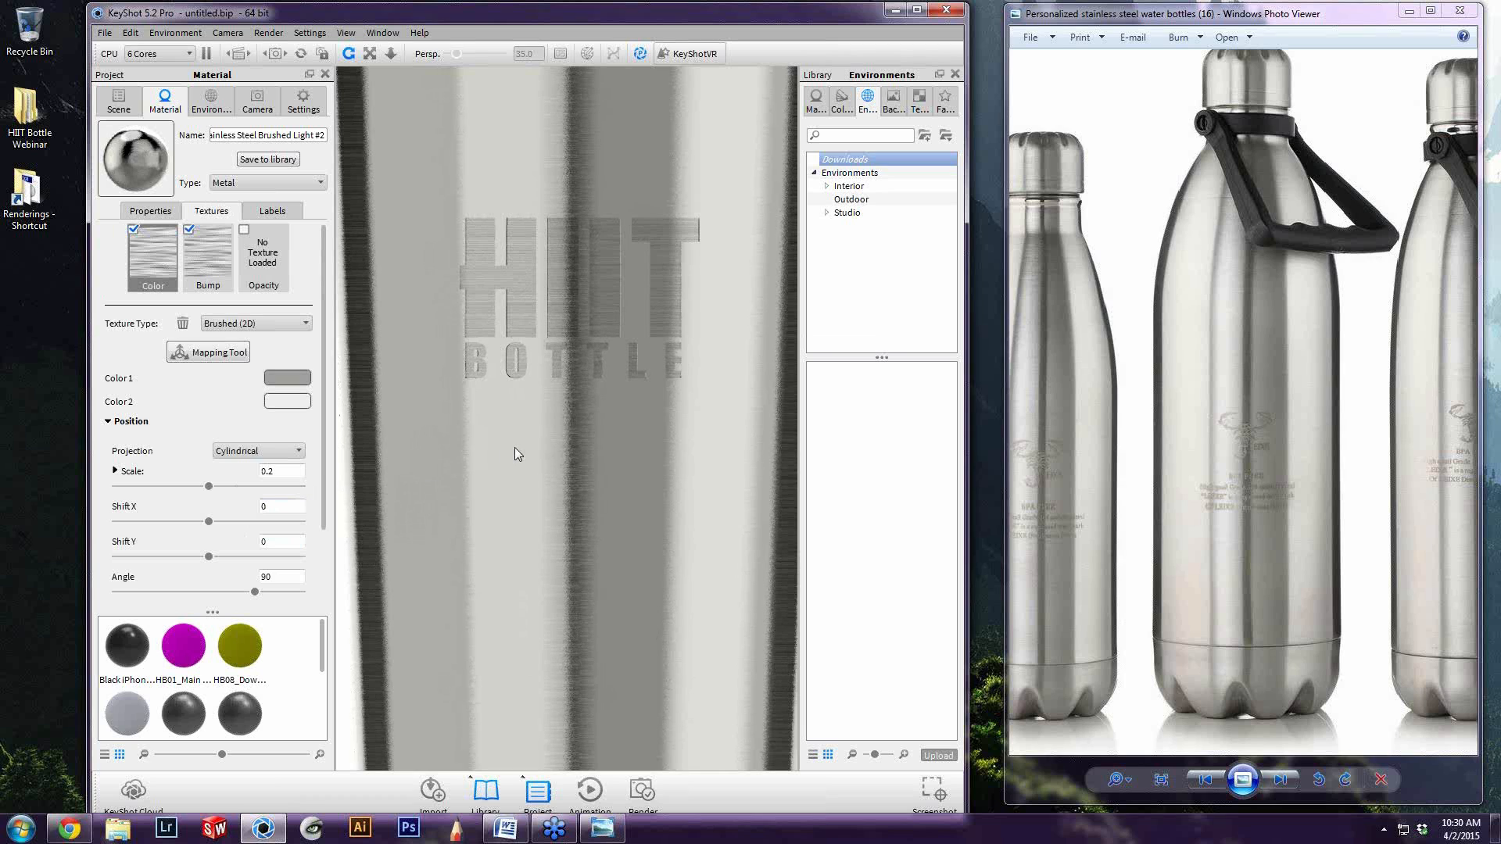
pyautogui.scroll(-10, 527, 448)
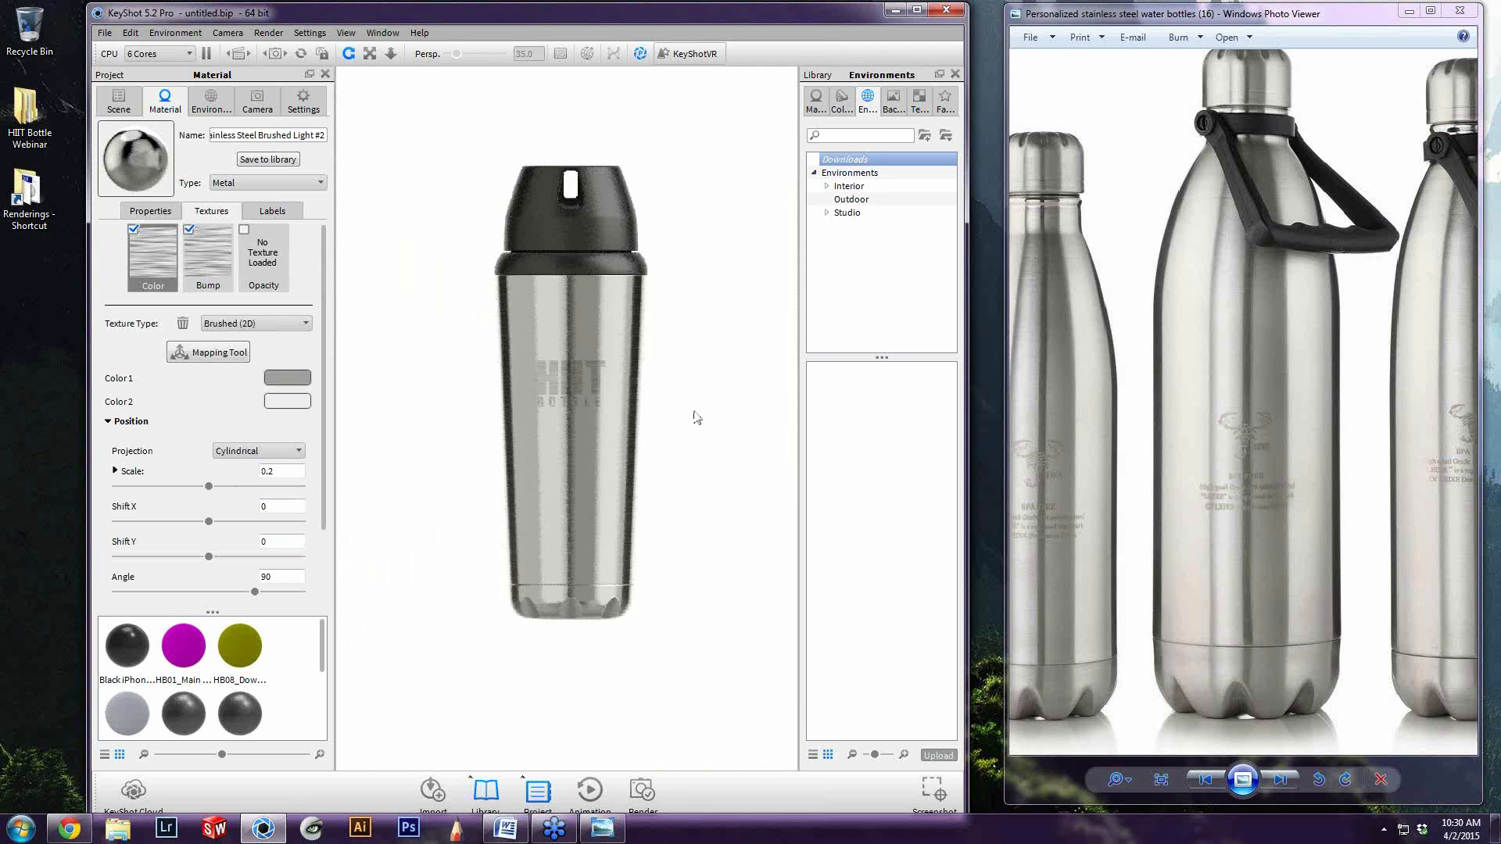
# Bring the steel bottle photo next to the render and compare the highlights, finish and engraved logos at different magnifications
pyautogui.click(121, 104)
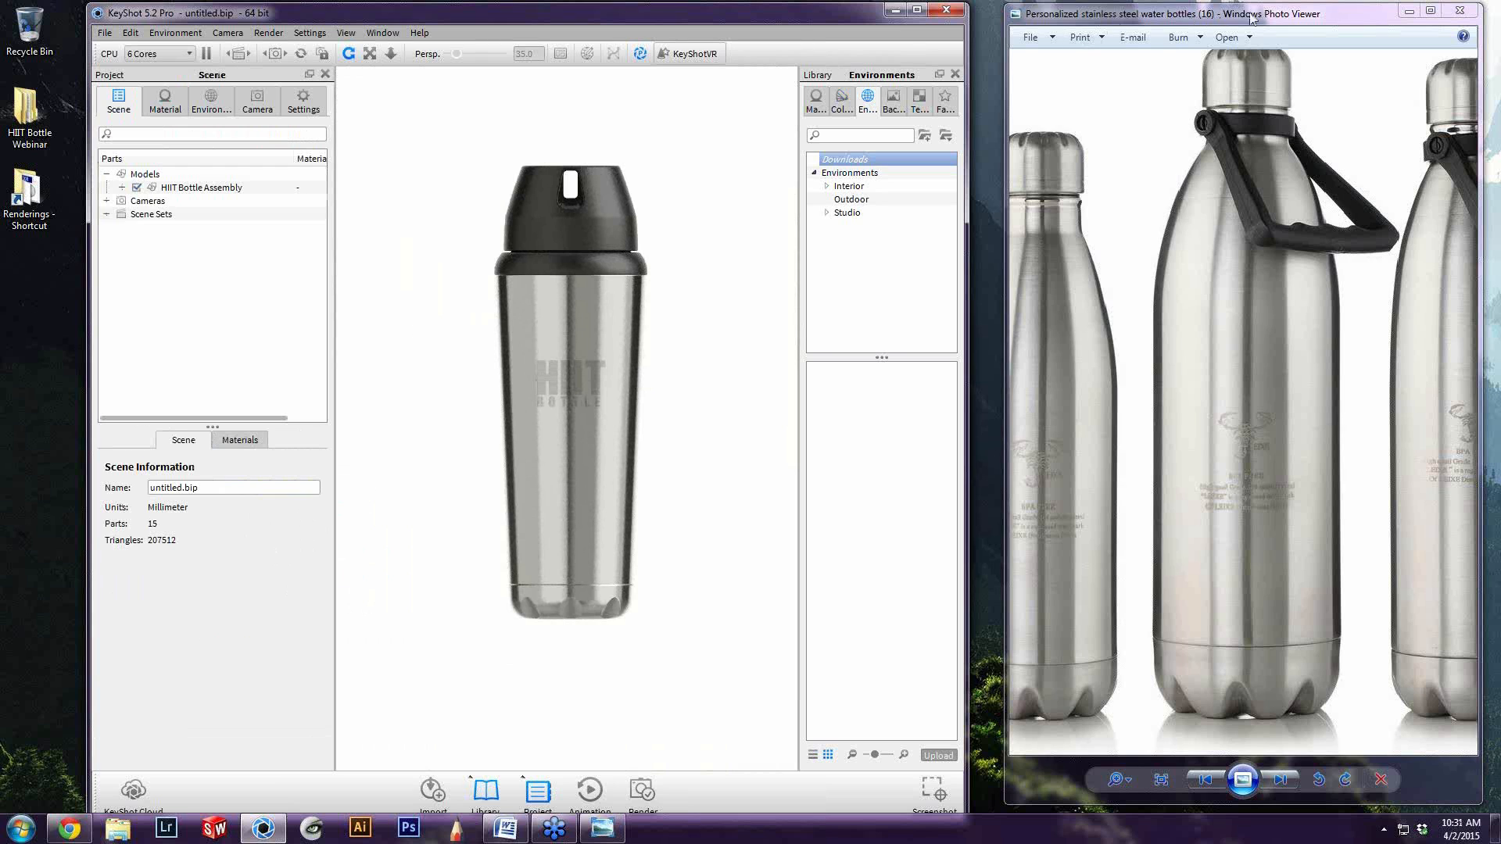
pyautogui.moveTo(1293, 21); pyautogui.dragTo(1053, 47)
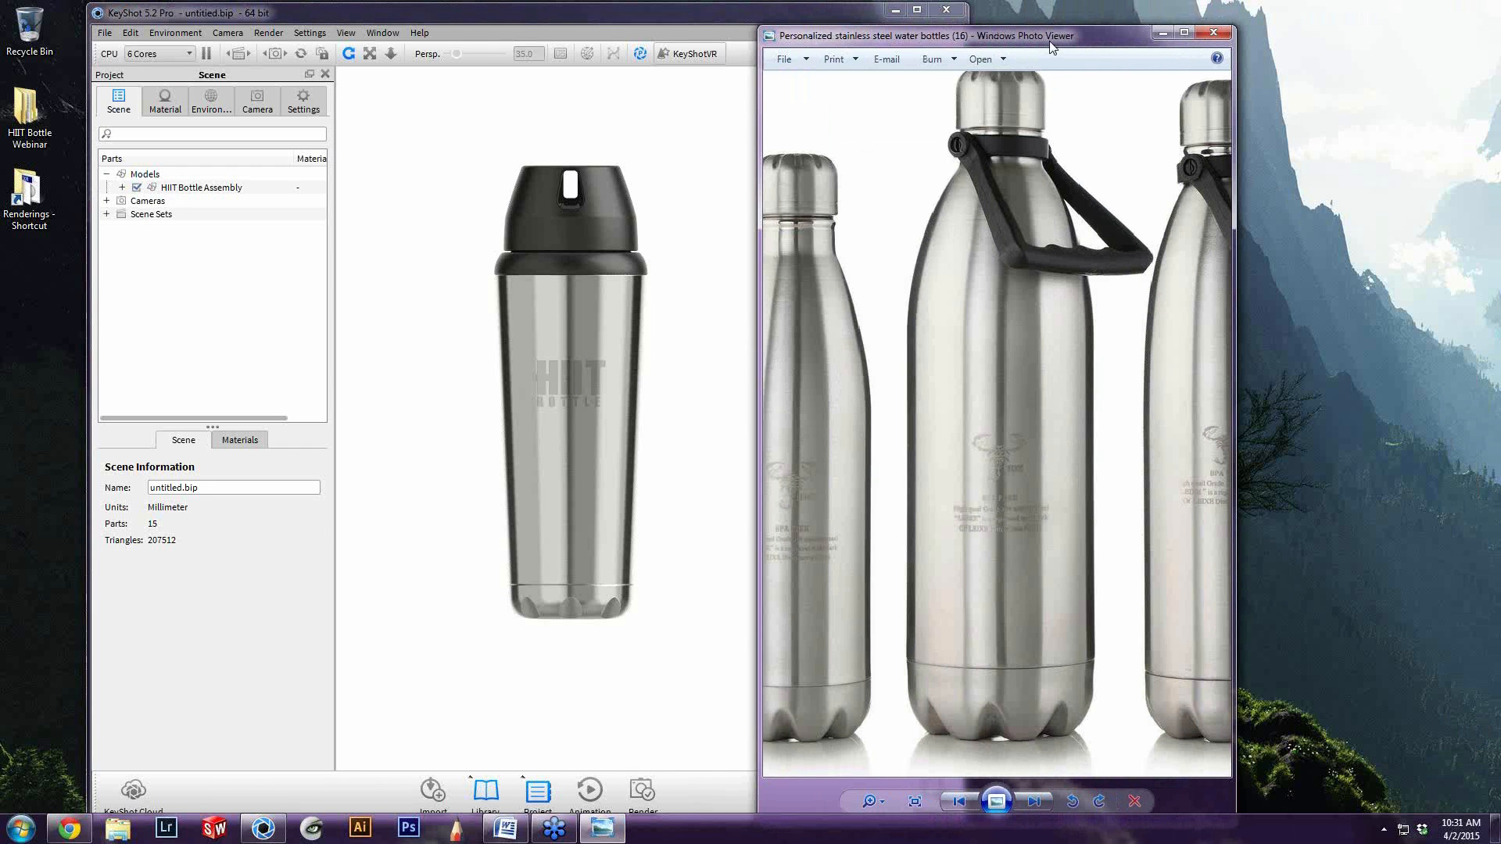
pyautogui.scroll(3, 988, 388)
pyautogui.scroll(-3, 1002, 469)
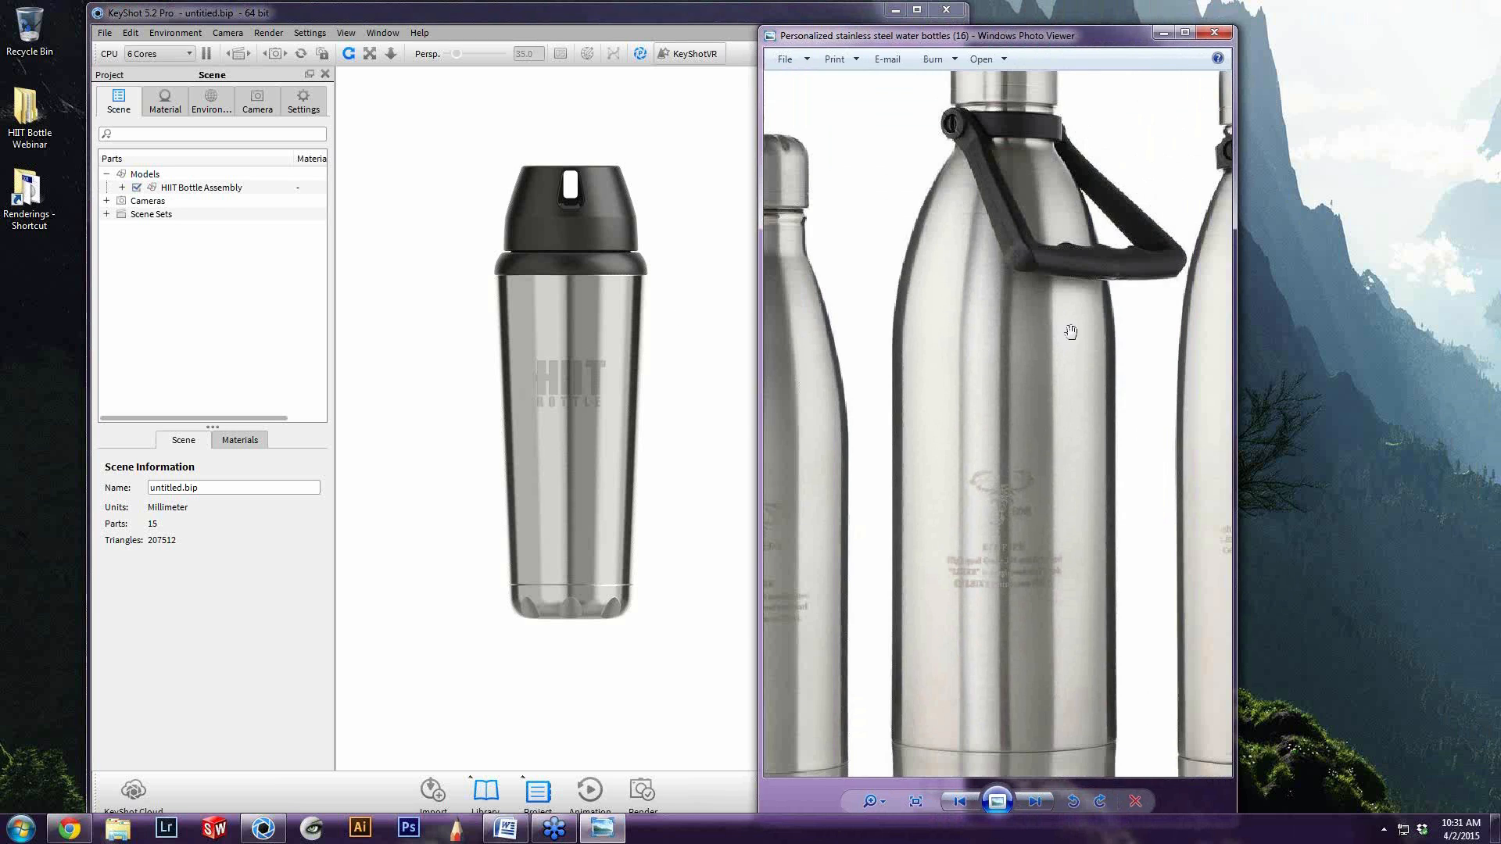
pyautogui.scroll(-4, 1016, 485)
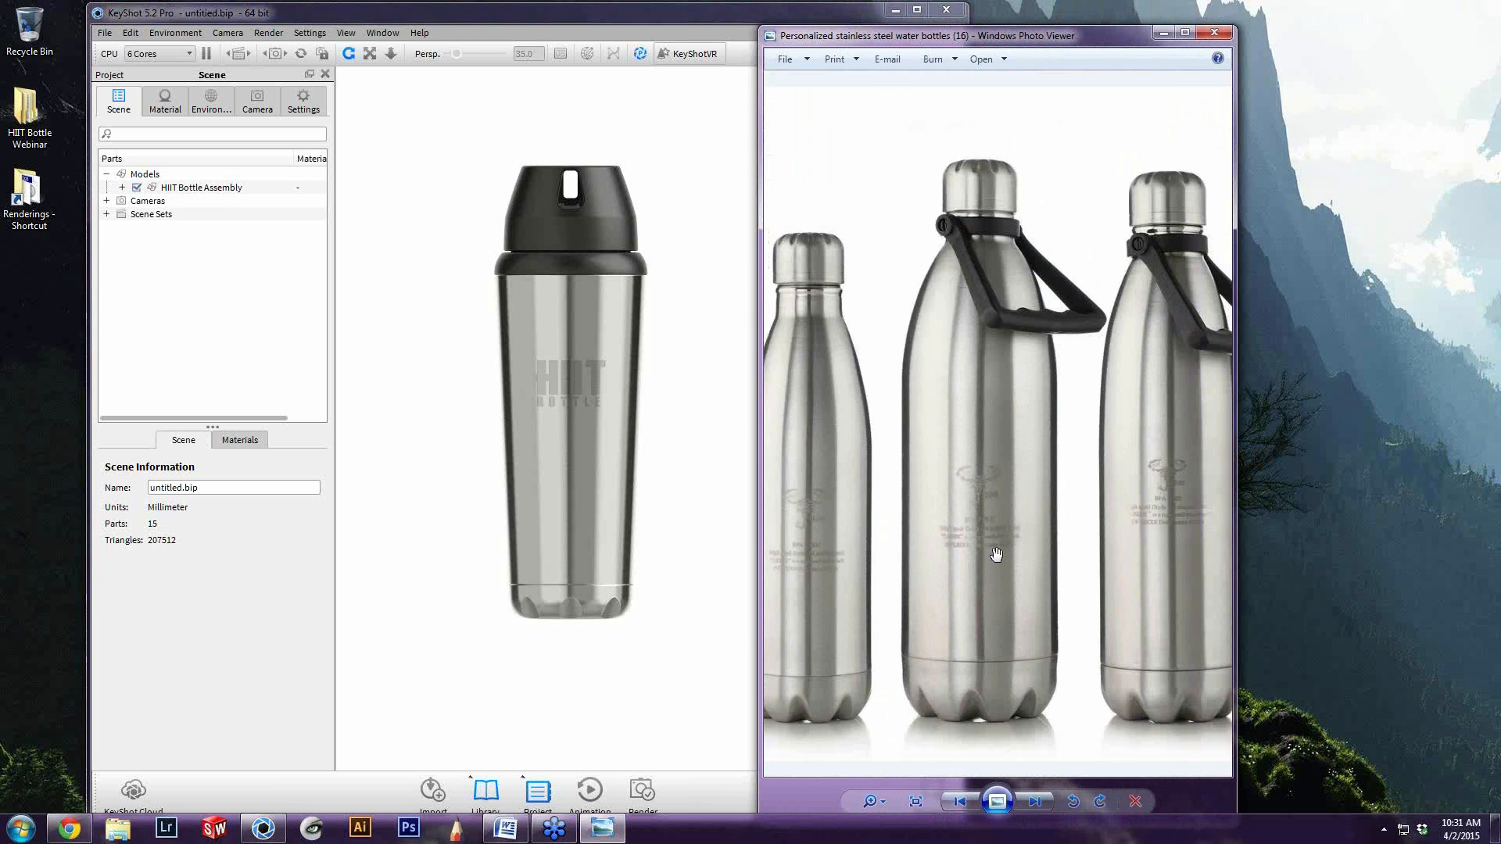
pyautogui.scroll(2, 996, 554)
pyautogui.scroll(-3, 1020, 553)
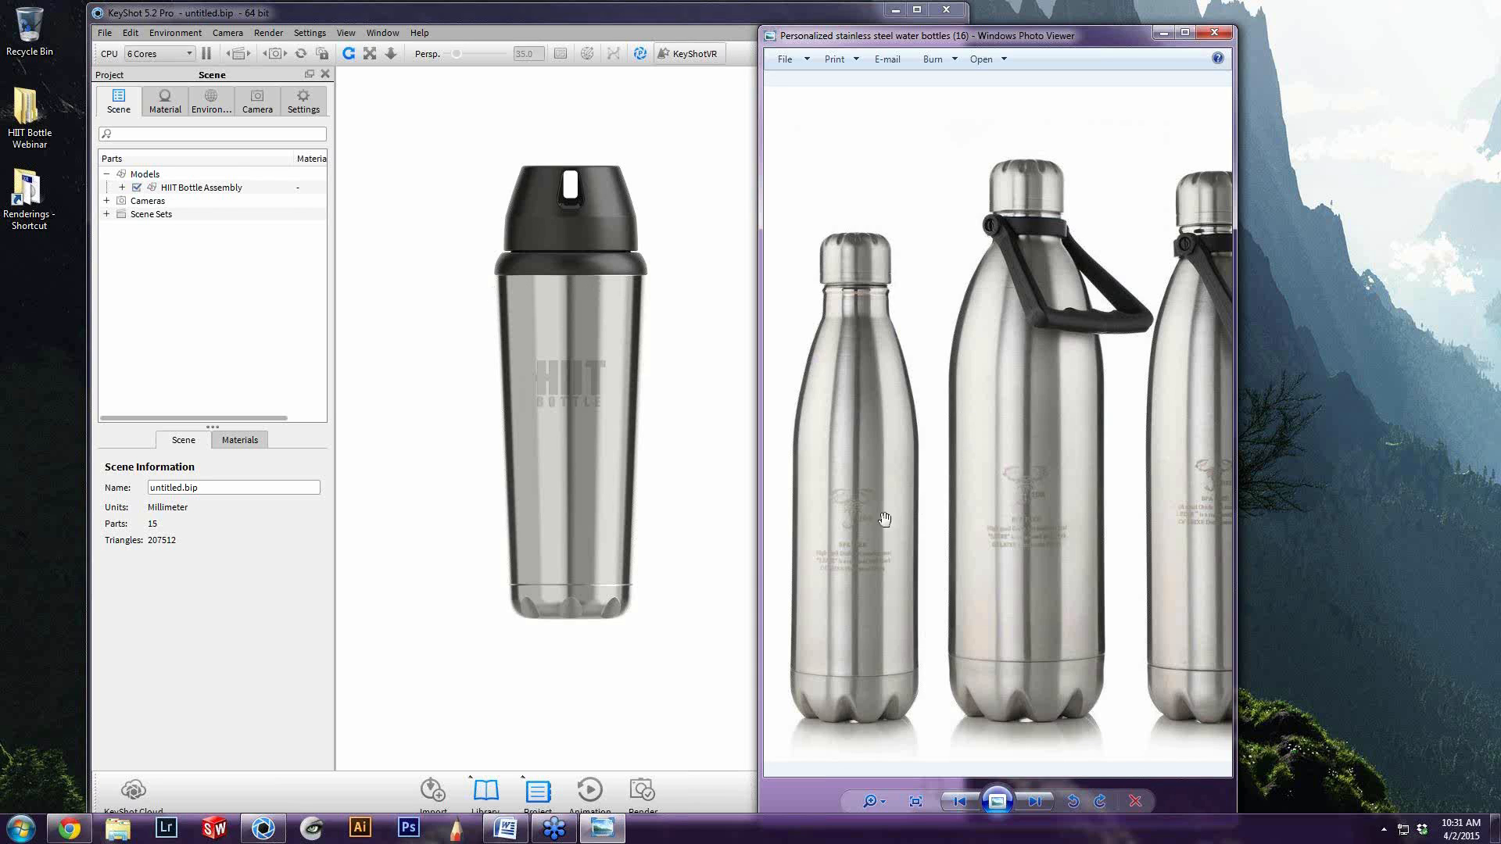
pyautogui.moveTo(983, 661)
pyautogui.mouseDown()
pyautogui.moveTo(962, 650)
pyautogui.moveTo(971, 640)
pyautogui.mouseUp()
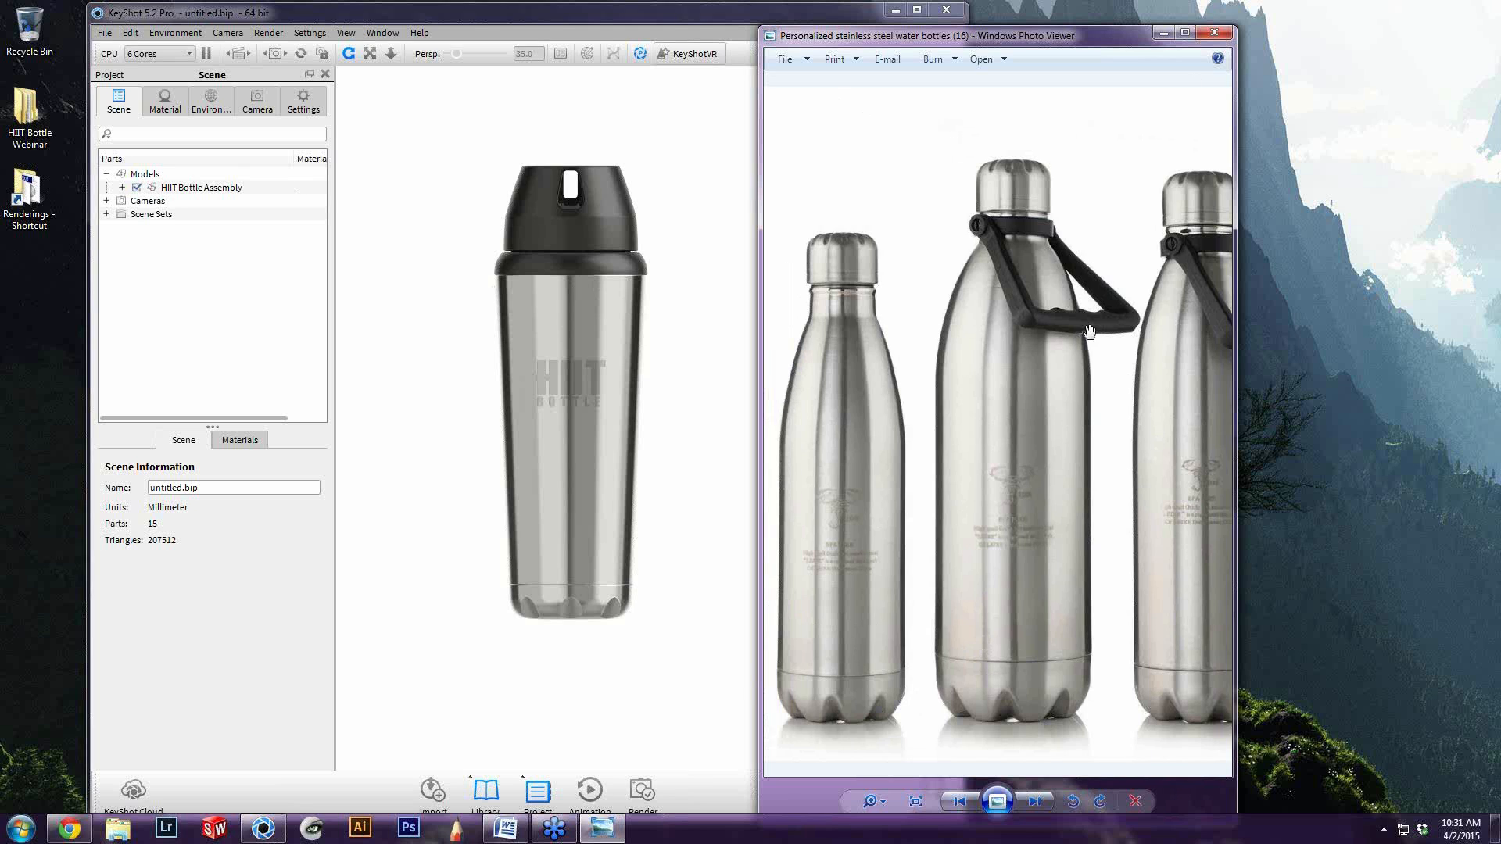
pyautogui.scroll(-5, 1090, 330)
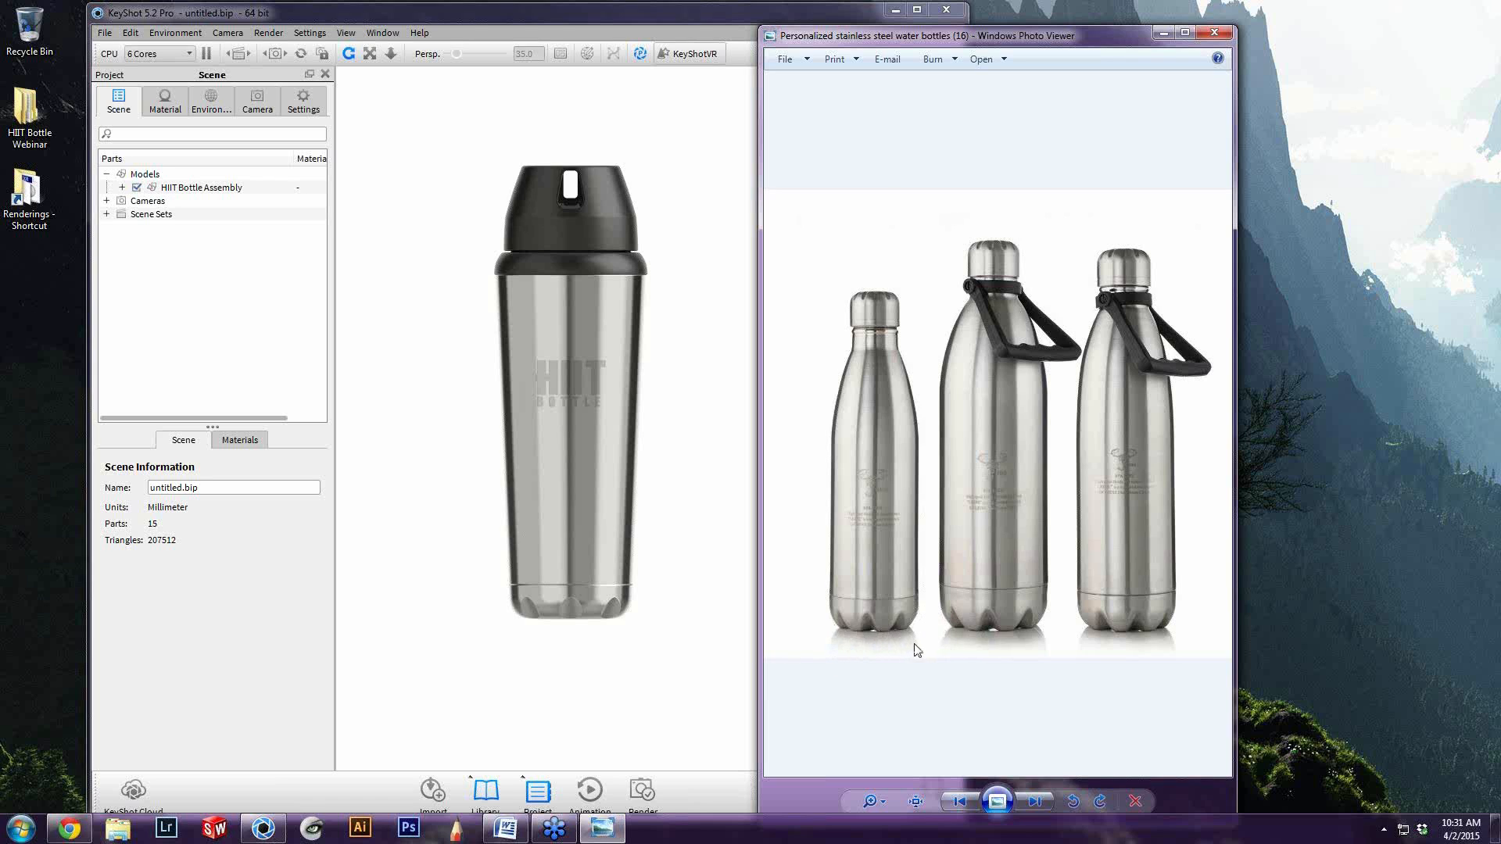
# Move the reference photo away from the render, then reposition the KeyShot window at the screen edge and widen it
pyautogui.moveTo(1055, 41); pyautogui.dragTo(1295, 31)
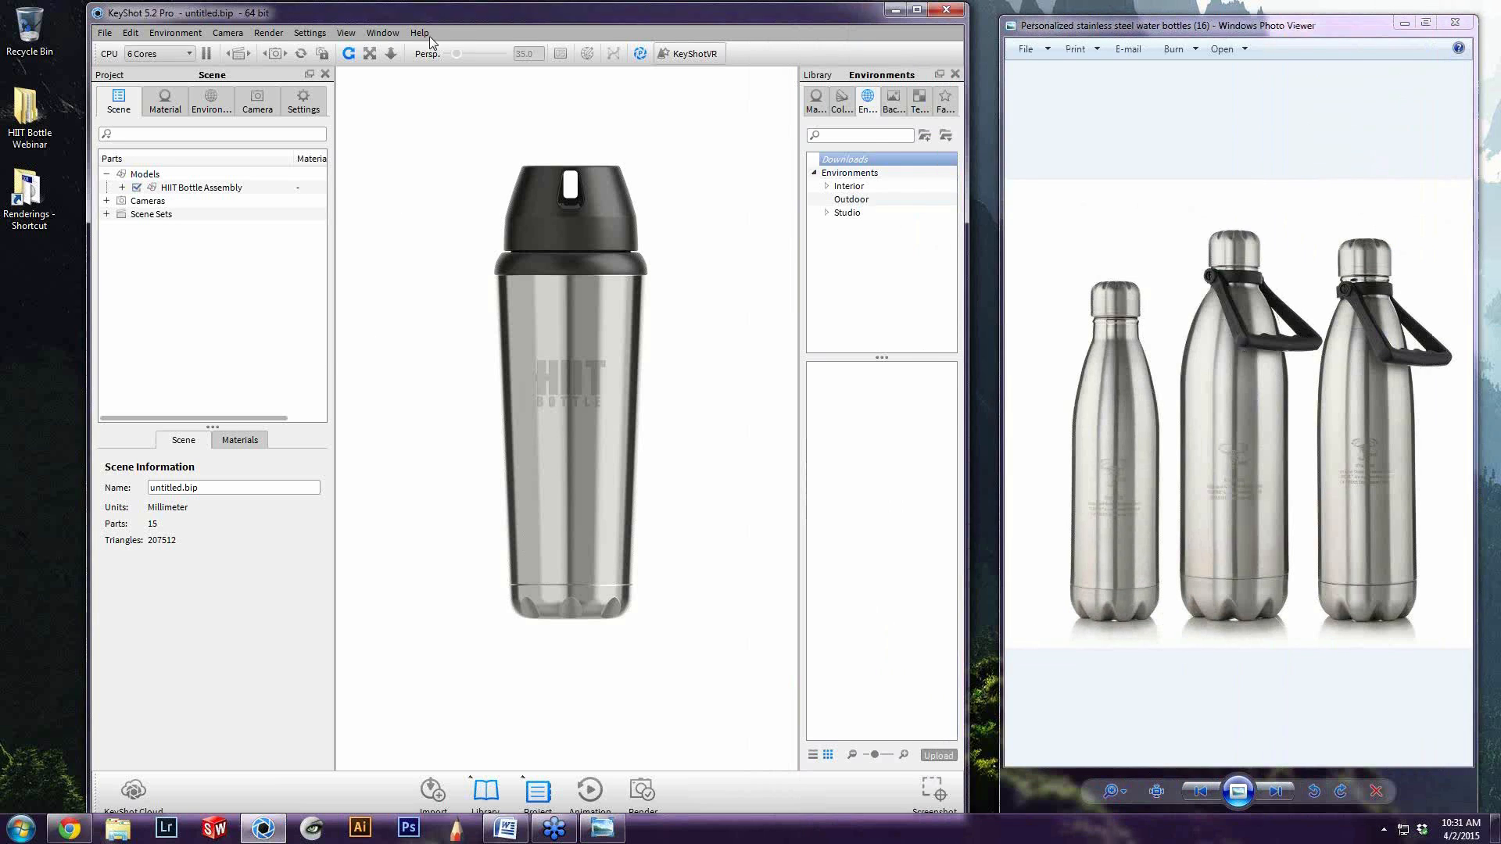
pyautogui.moveTo(438, 17); pyautogui.dragTo(356, 16)
pyautogui.moveTo(885, 134); pyautogui.dragTo(991, 134)
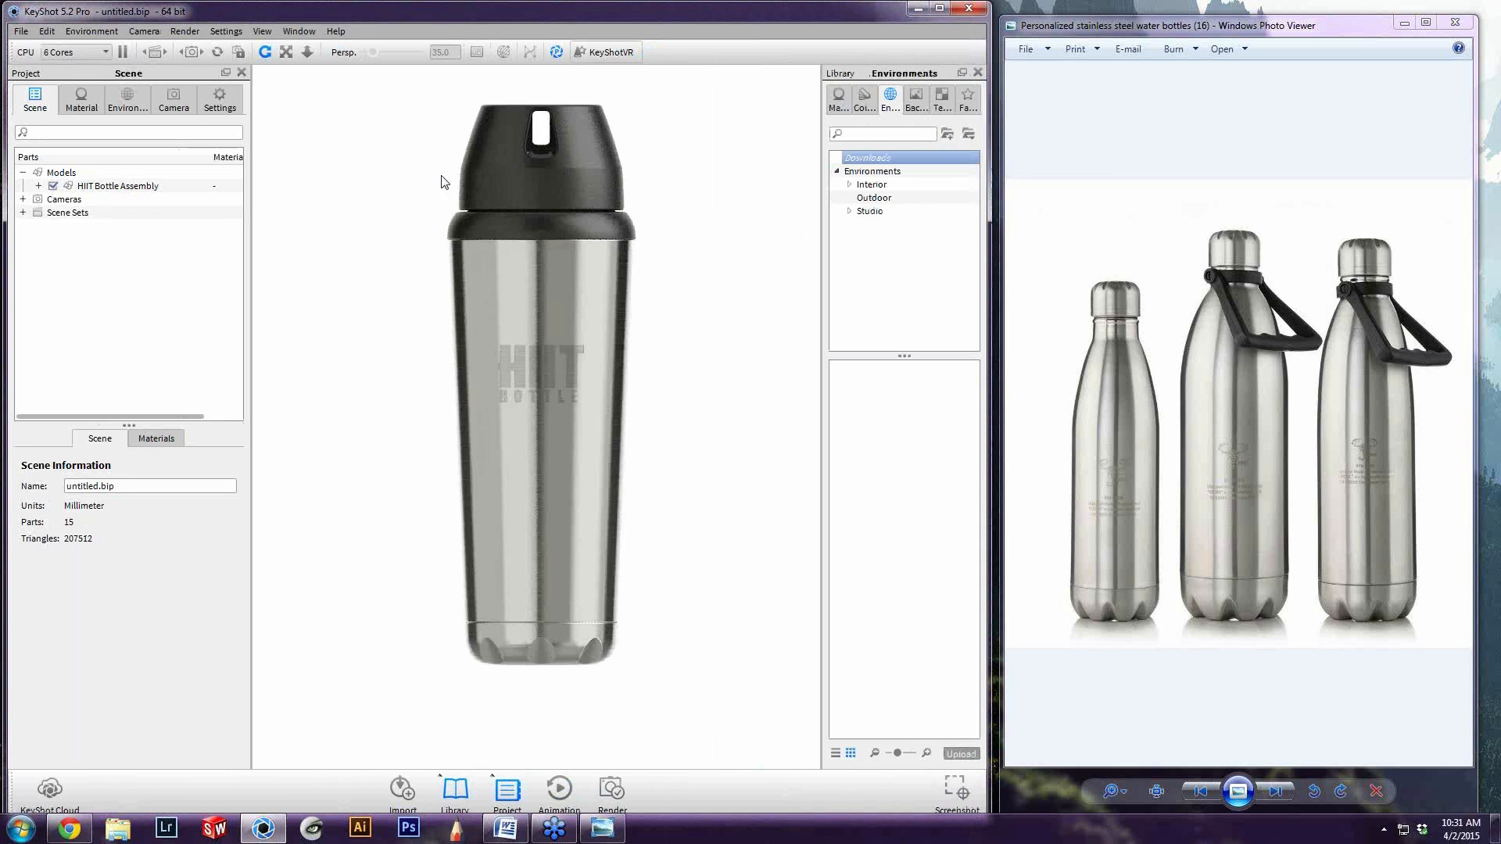
# Switch the camera lens to Perspective with a focal length of 200, comparing it with the Orthographic view
pyautogui.click(122, 104)
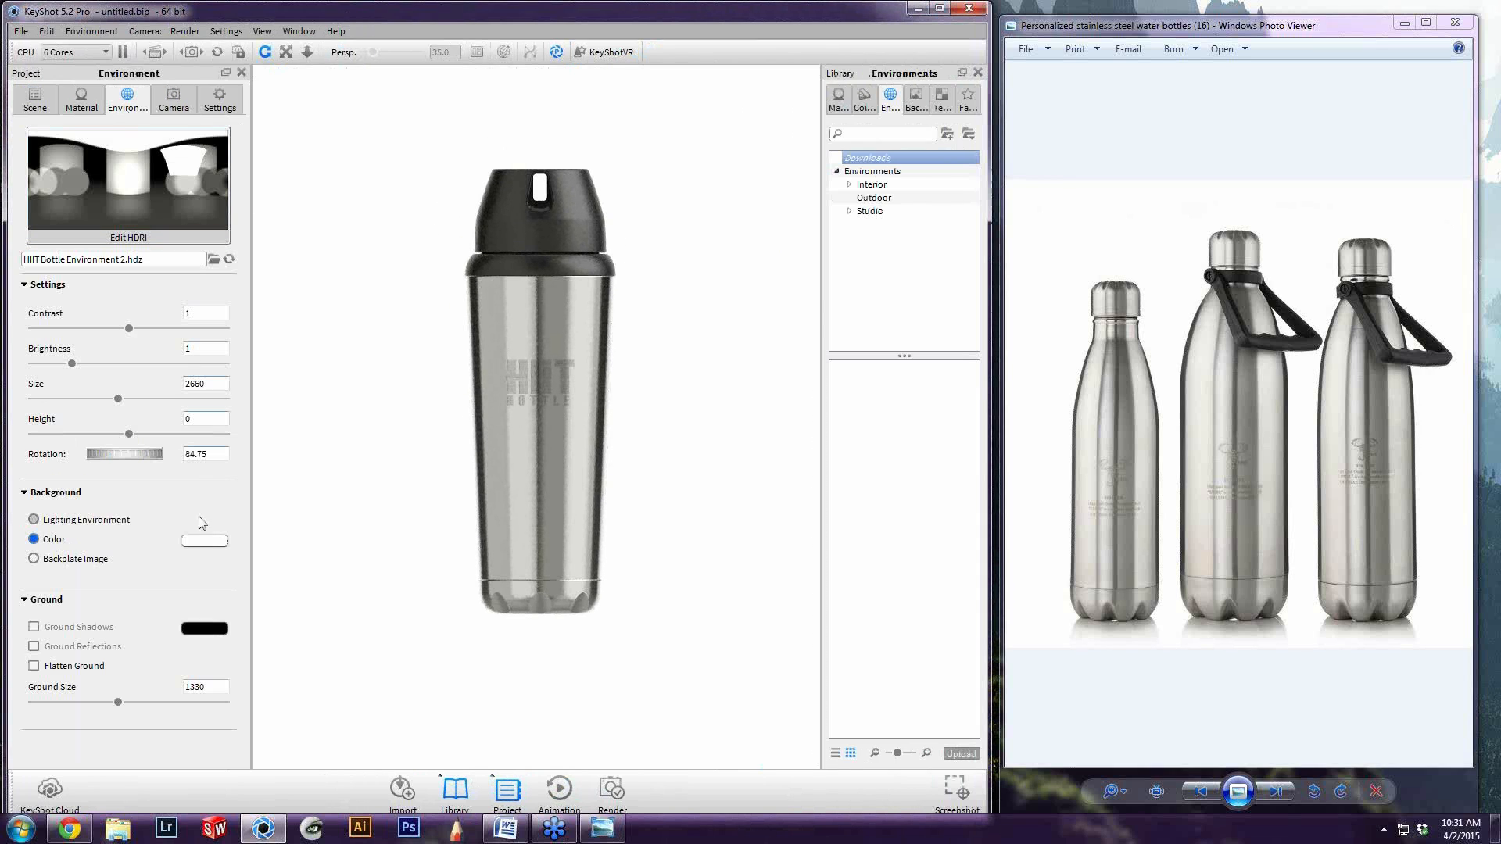
pyautogui.click(174, 104)
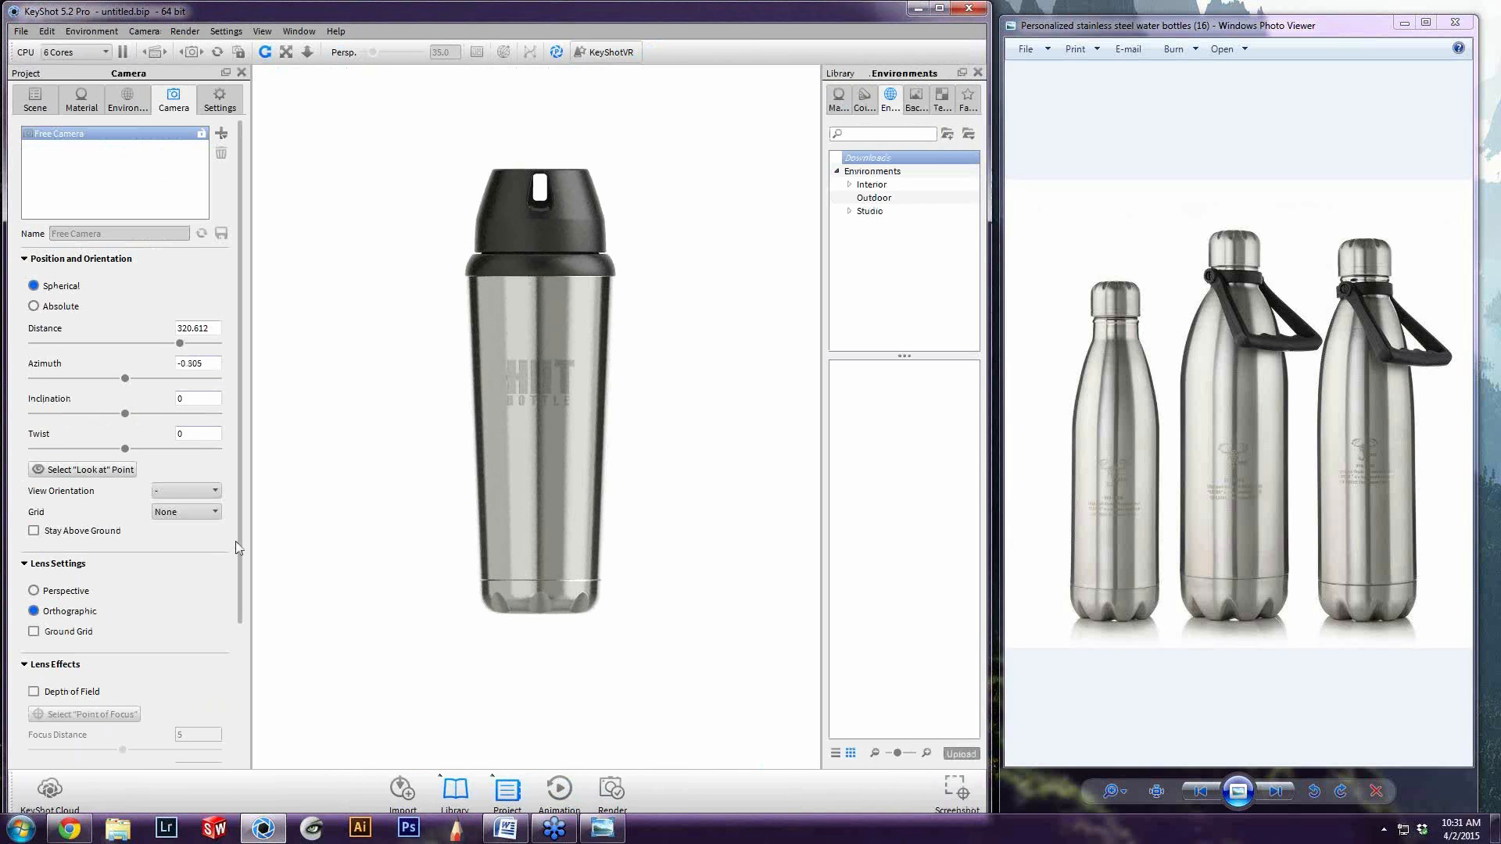
pyautogui.click(70, 592)
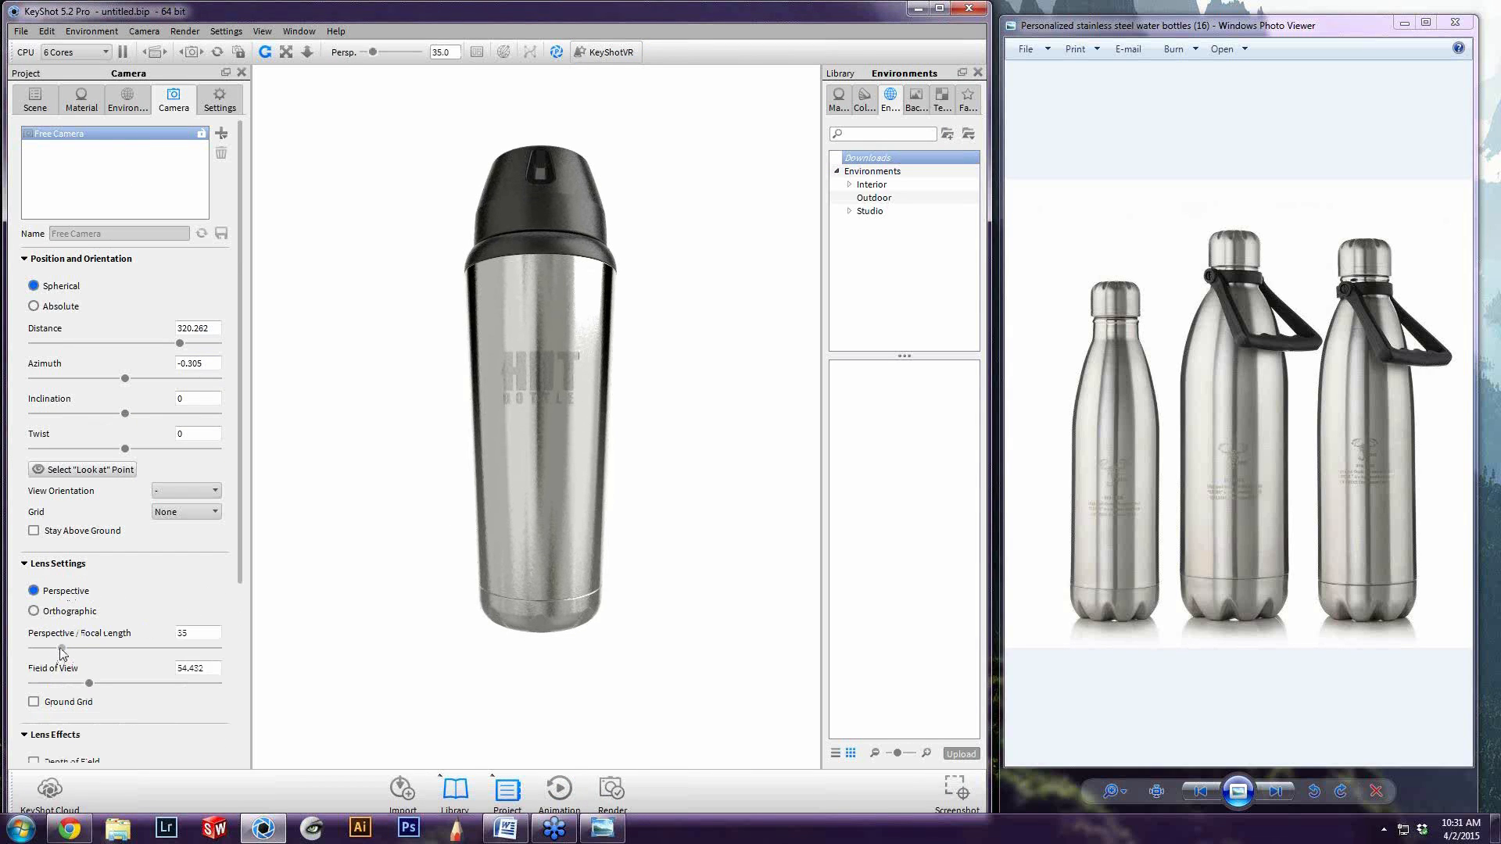
pyautogui.moveTo(62, 649); pyautogui.dragTo(219, 656)
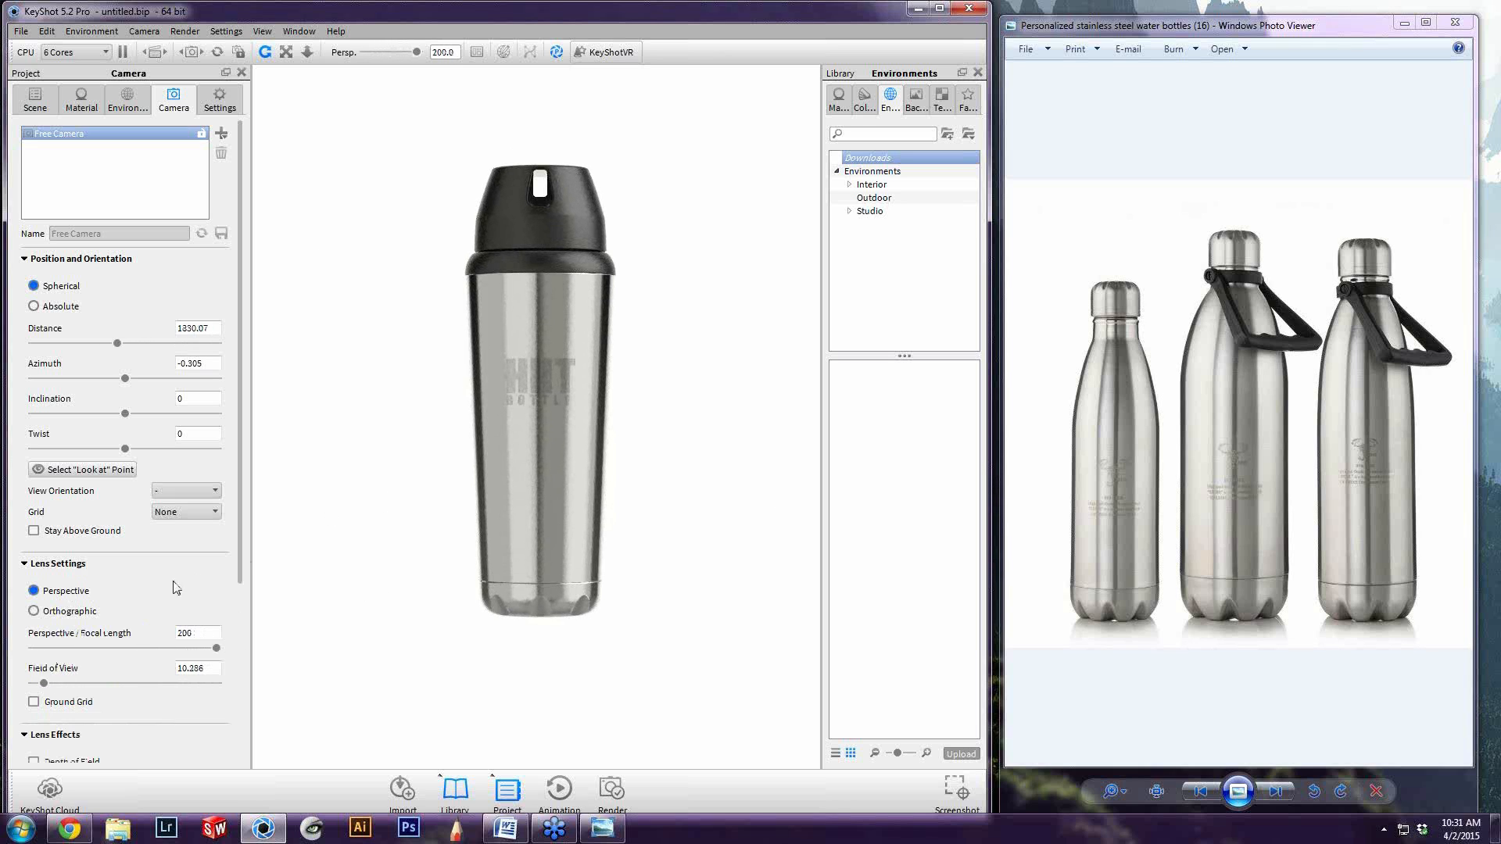
pyautogui.click(66, 612)
pyautogui.click(78, 594)
# Add a ground plane to the scene and select it in the model tree
pyautogui.click(47, 31)
pyautogui.moveTo(69, 78)
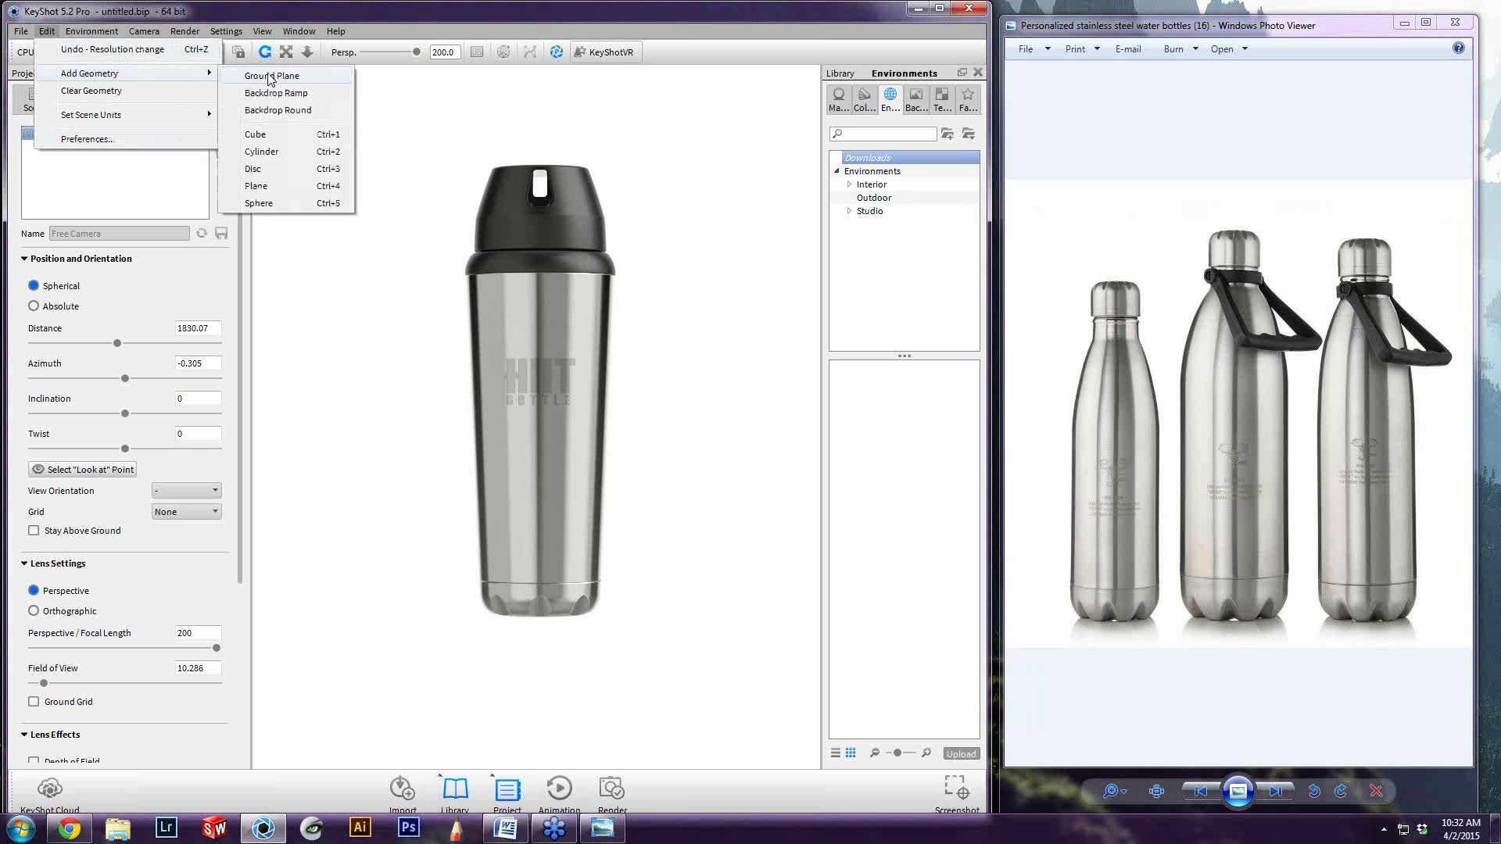
pyautogui.click(264, 77)
pyautogui.click(52, 109)
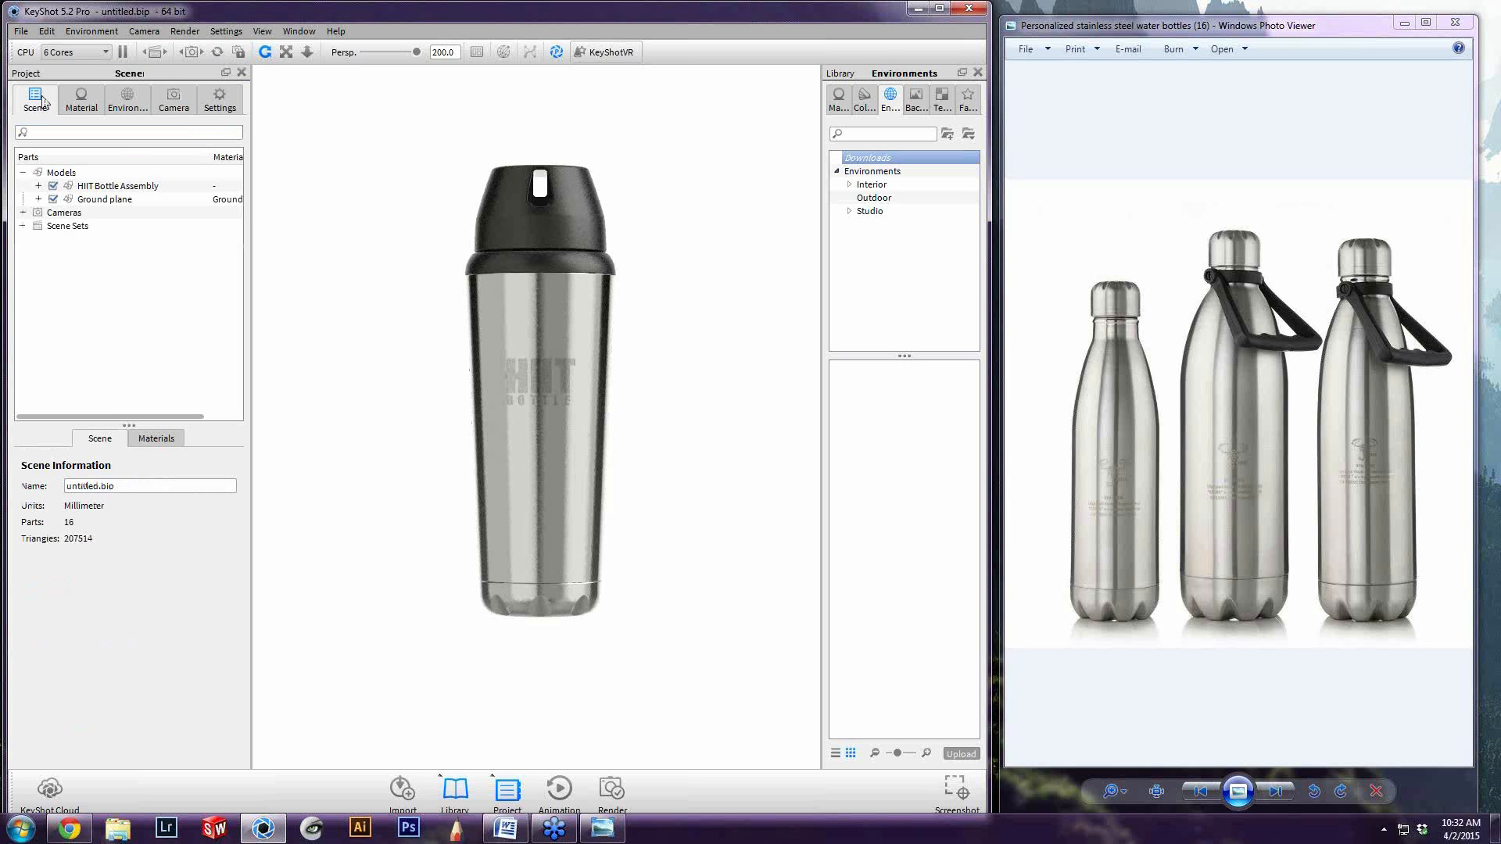
pyautogui.click(41, 200)
pyautogui.click(38, 198)
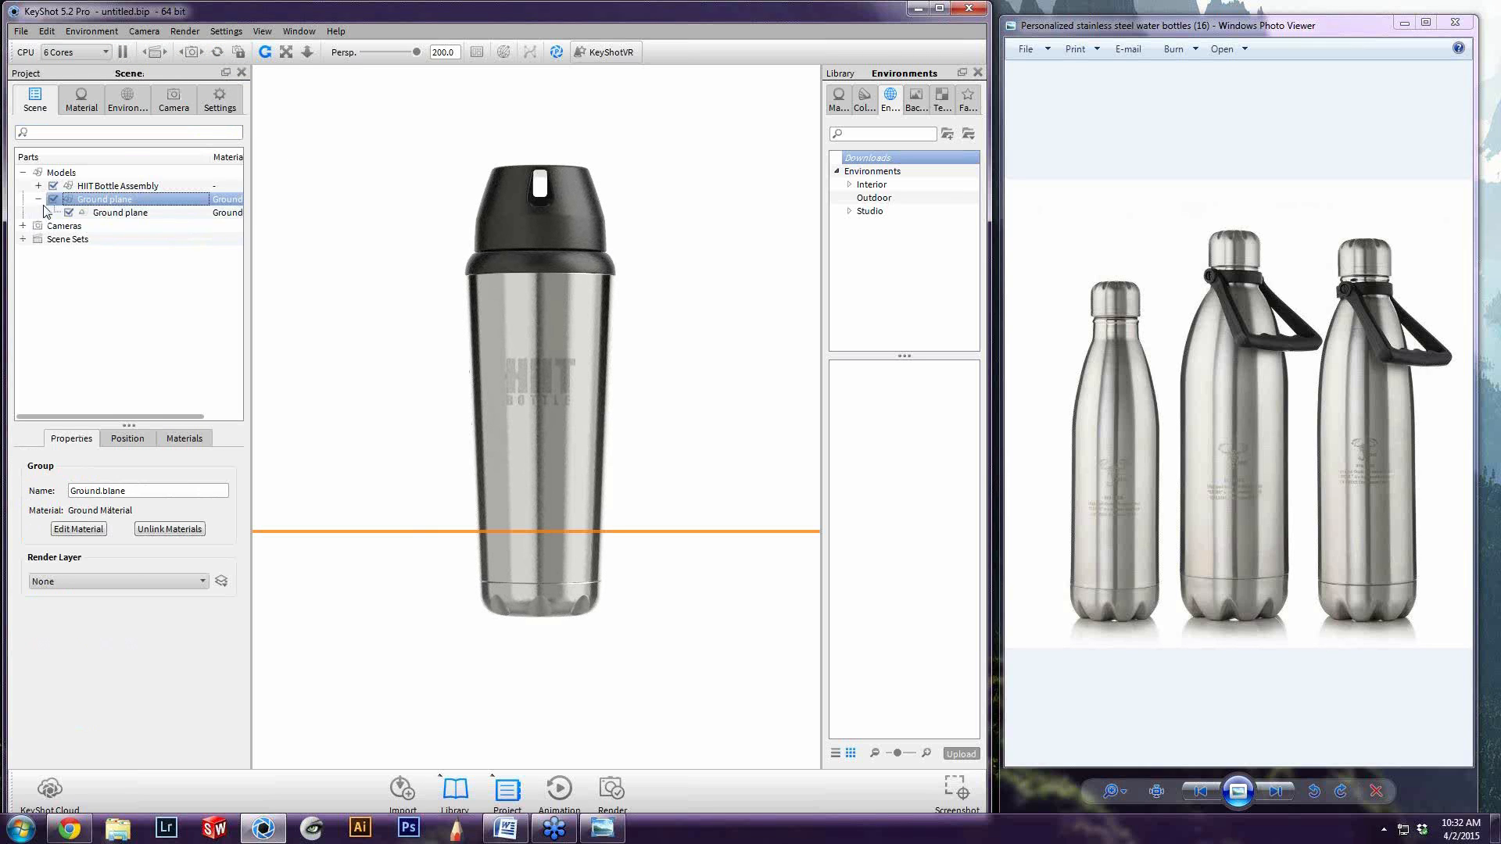
pyautogui.click(36, 199)
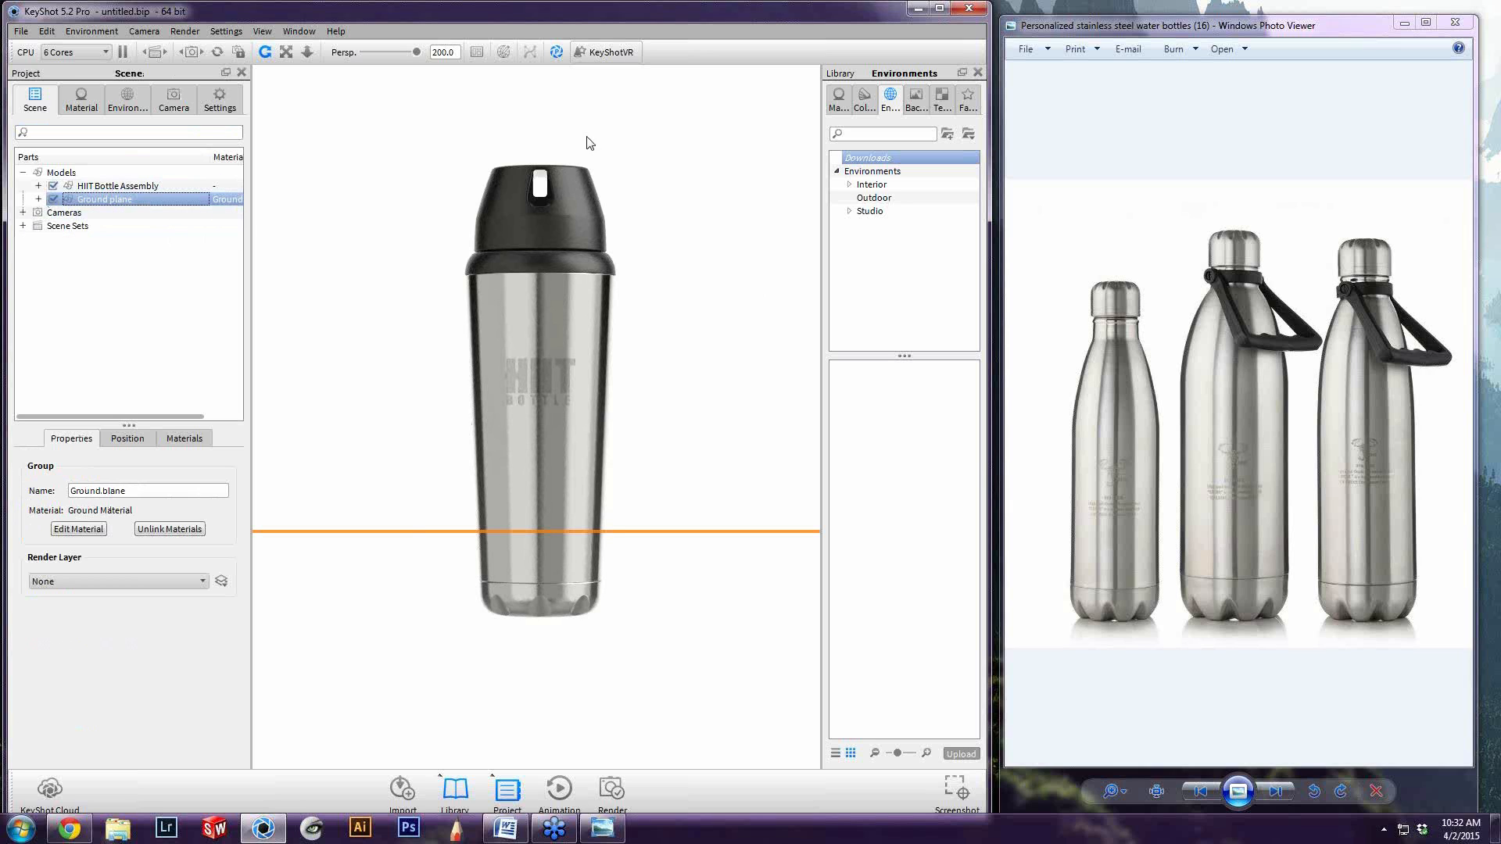
# Apply the white gloss paint from the material library to the ground plane and deselect the plane
pyautogui.click(838, 100)
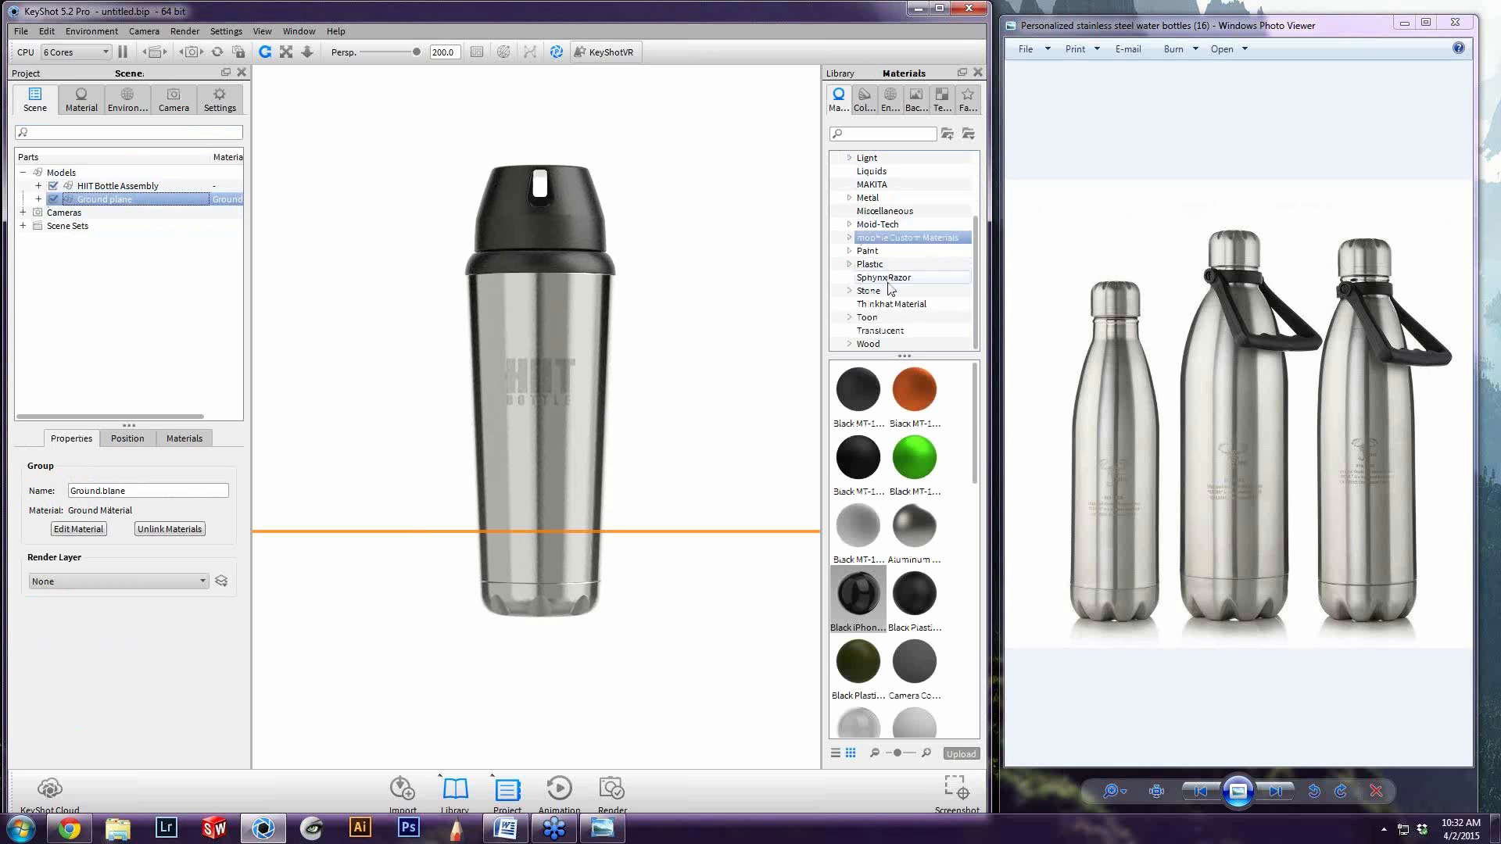
pyautogui.click(868, 250)
pyautogui.scroll(-2, 911, 536)
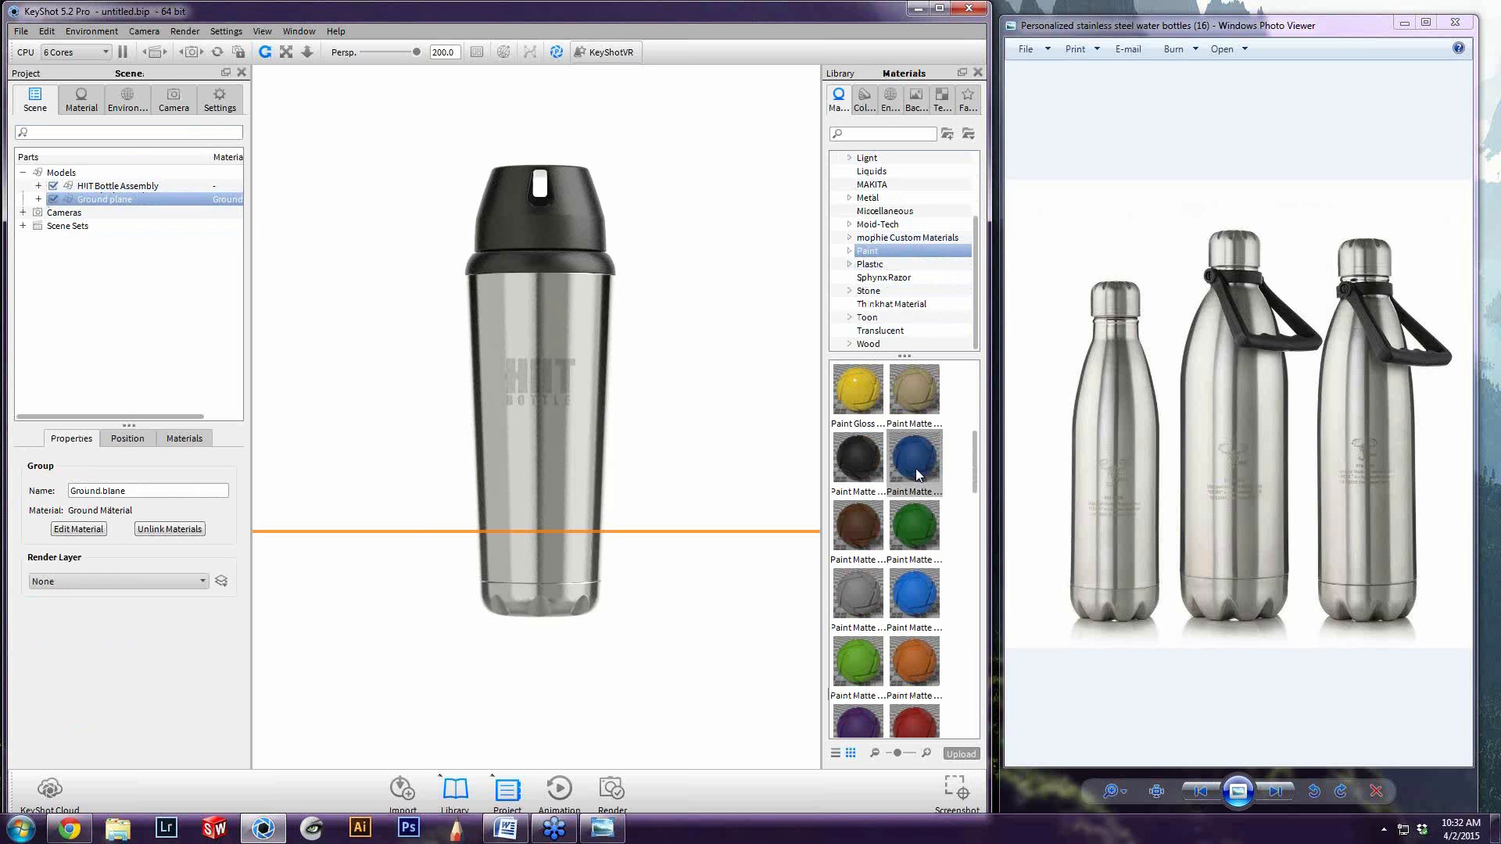
pyautogui.moveTo(919, 531); pyautogui.dragTo(694, 661)
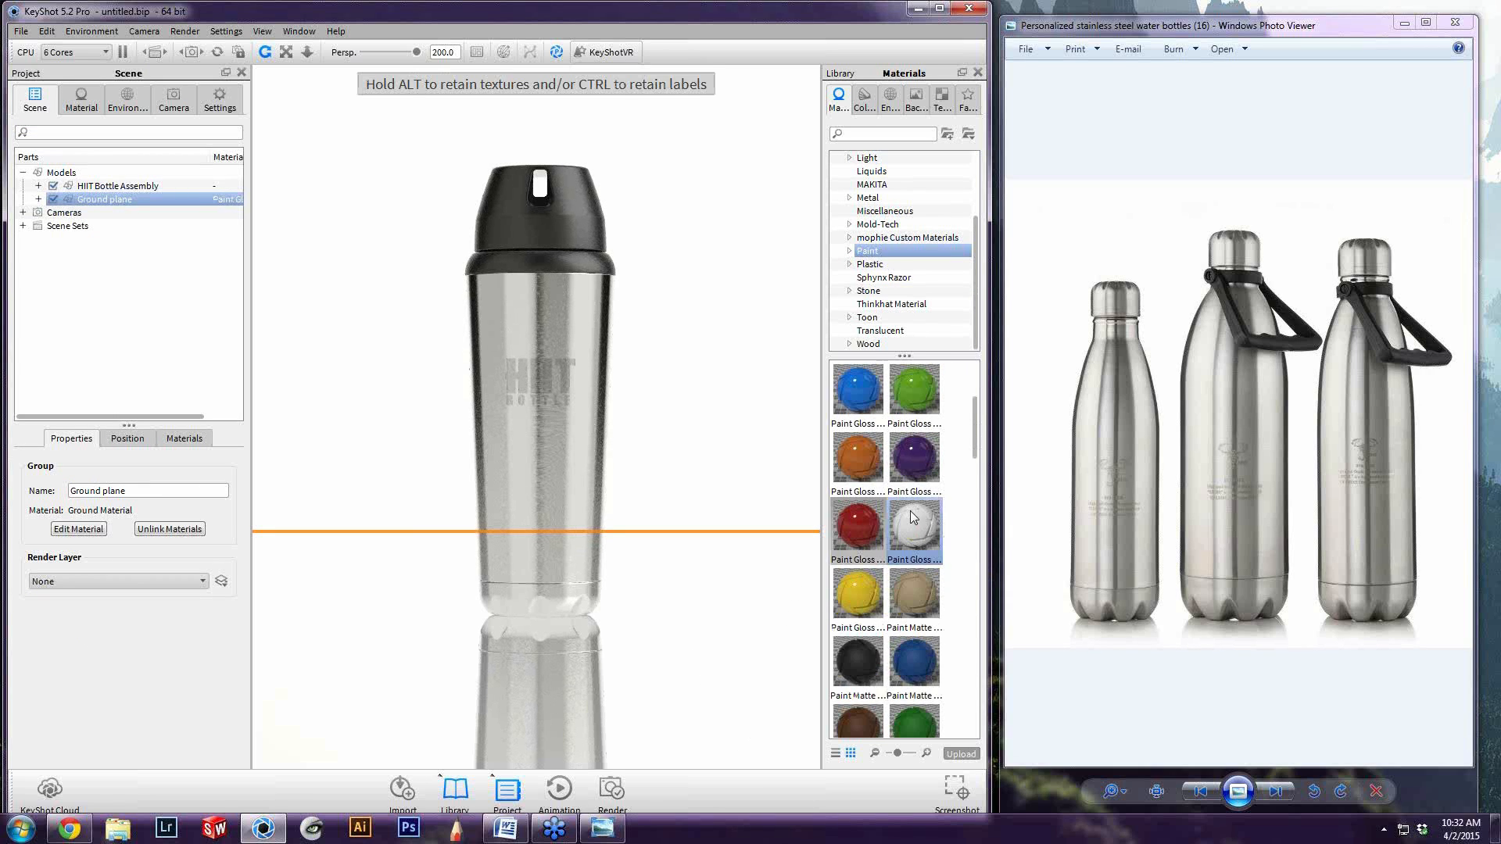
pyautogui.click(667, 536)
pyautogui.click(676, 463)
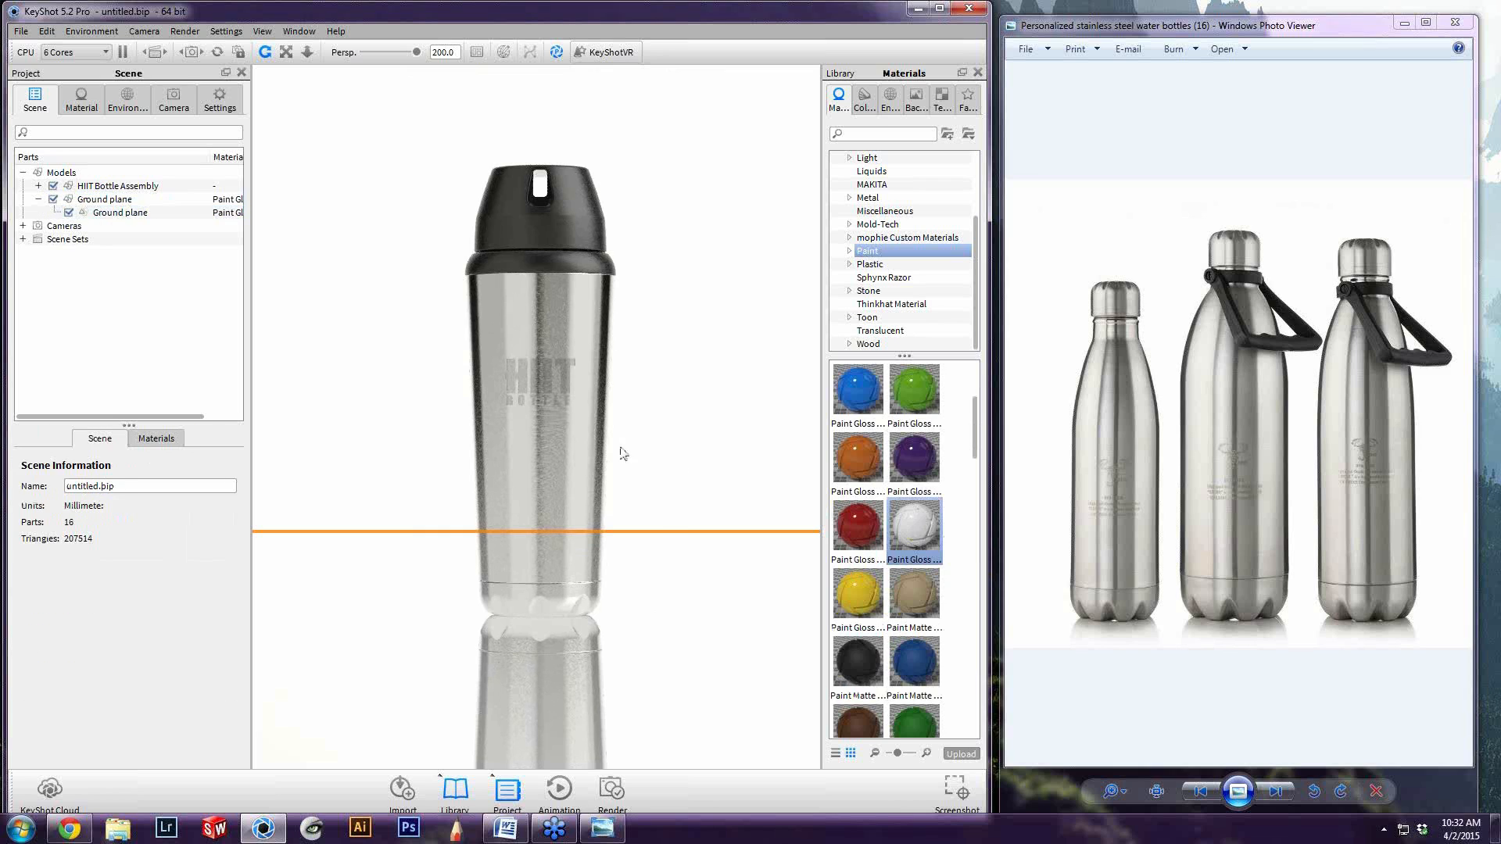
# Turn off Performance Mode to enable ground shadows in the realtime view
pyautogui.click(127, 103)
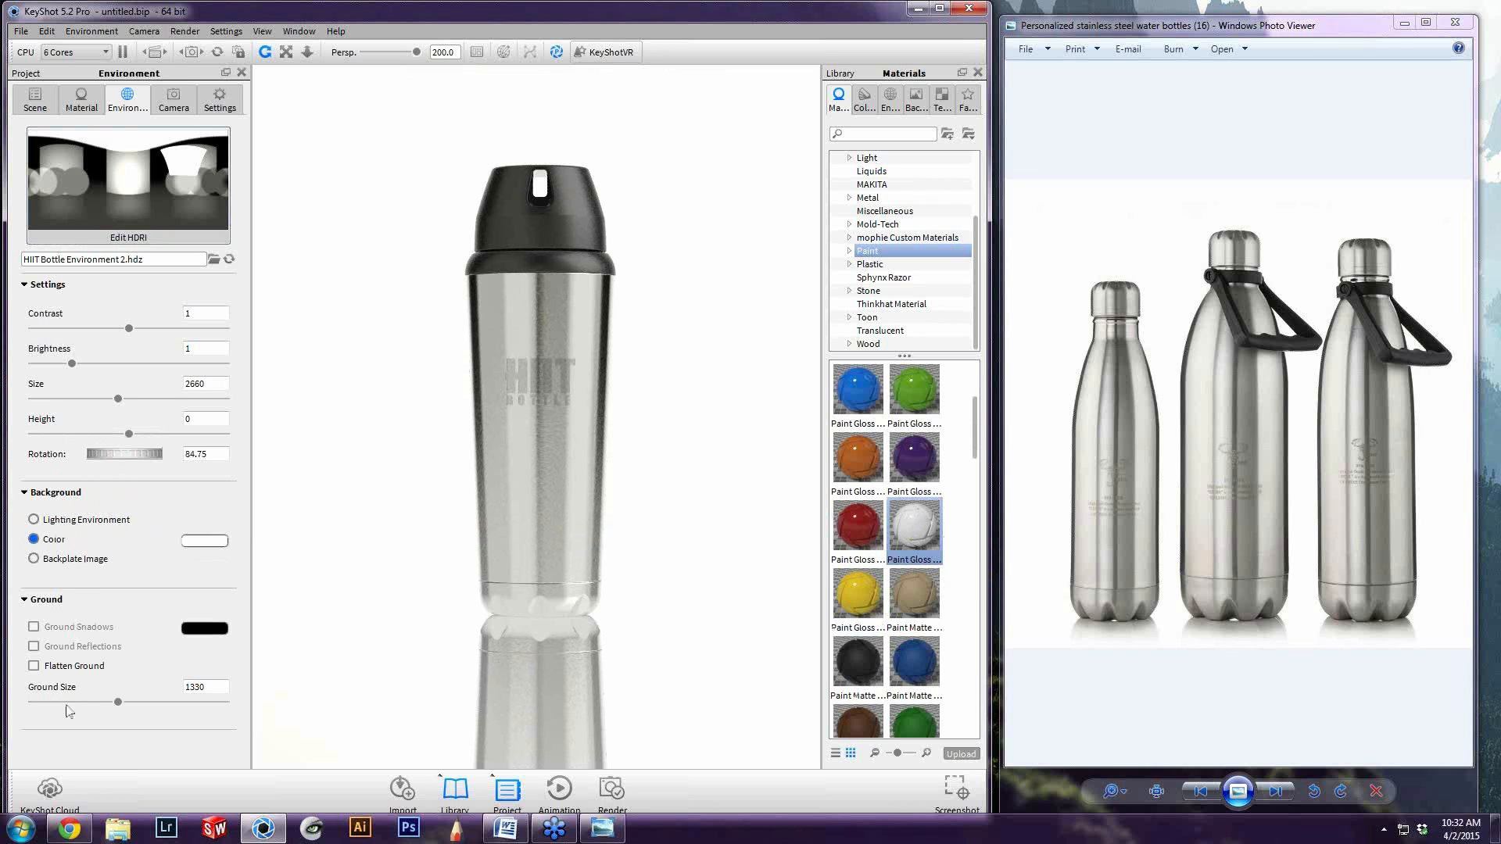
pyautogui.click(172, 102)
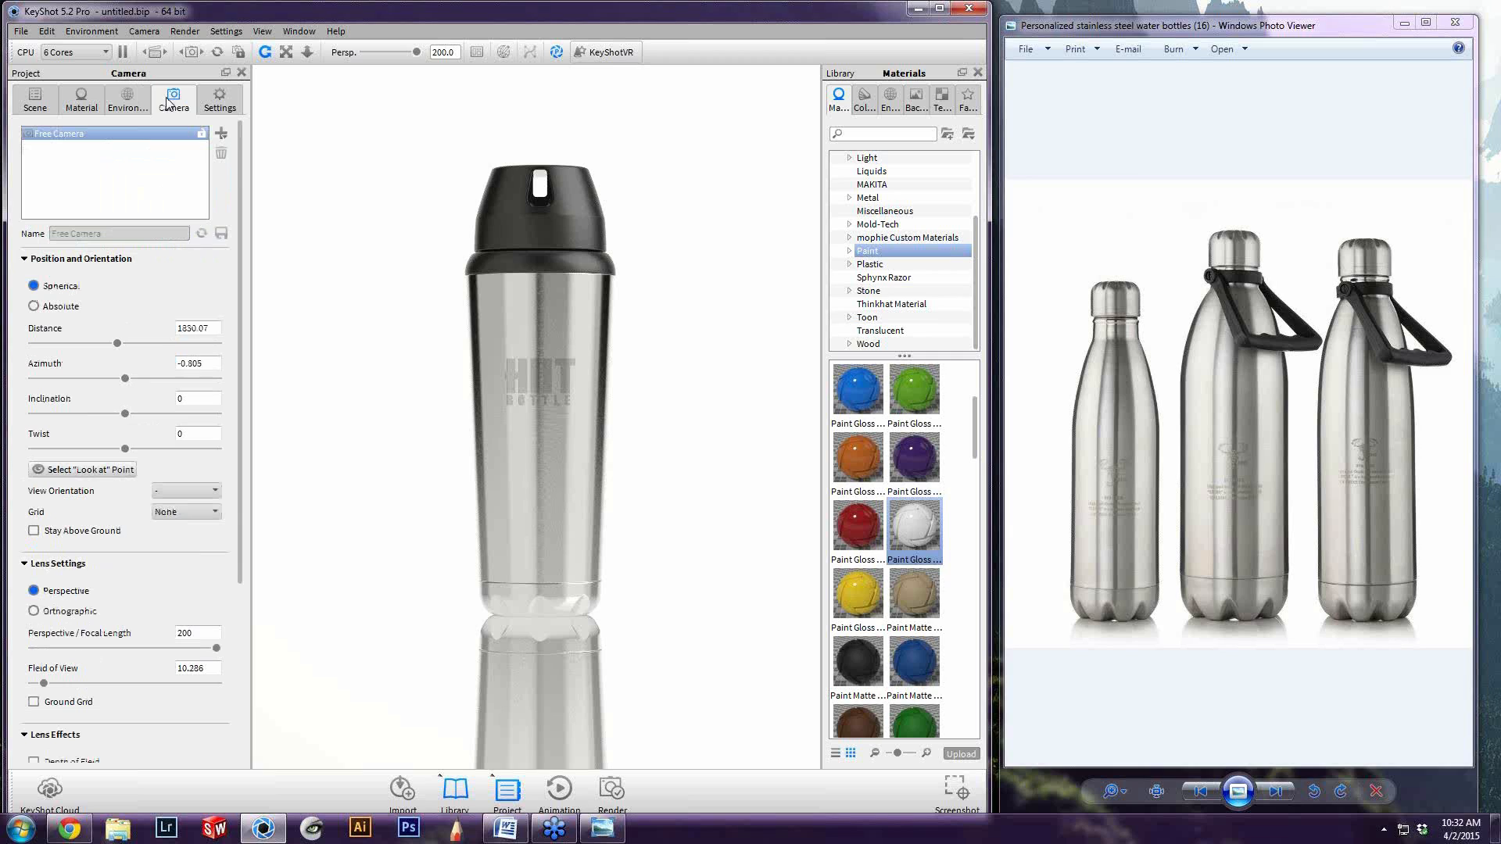
pyautogui.click(128, 103)
pyautogui.click(185, 32)
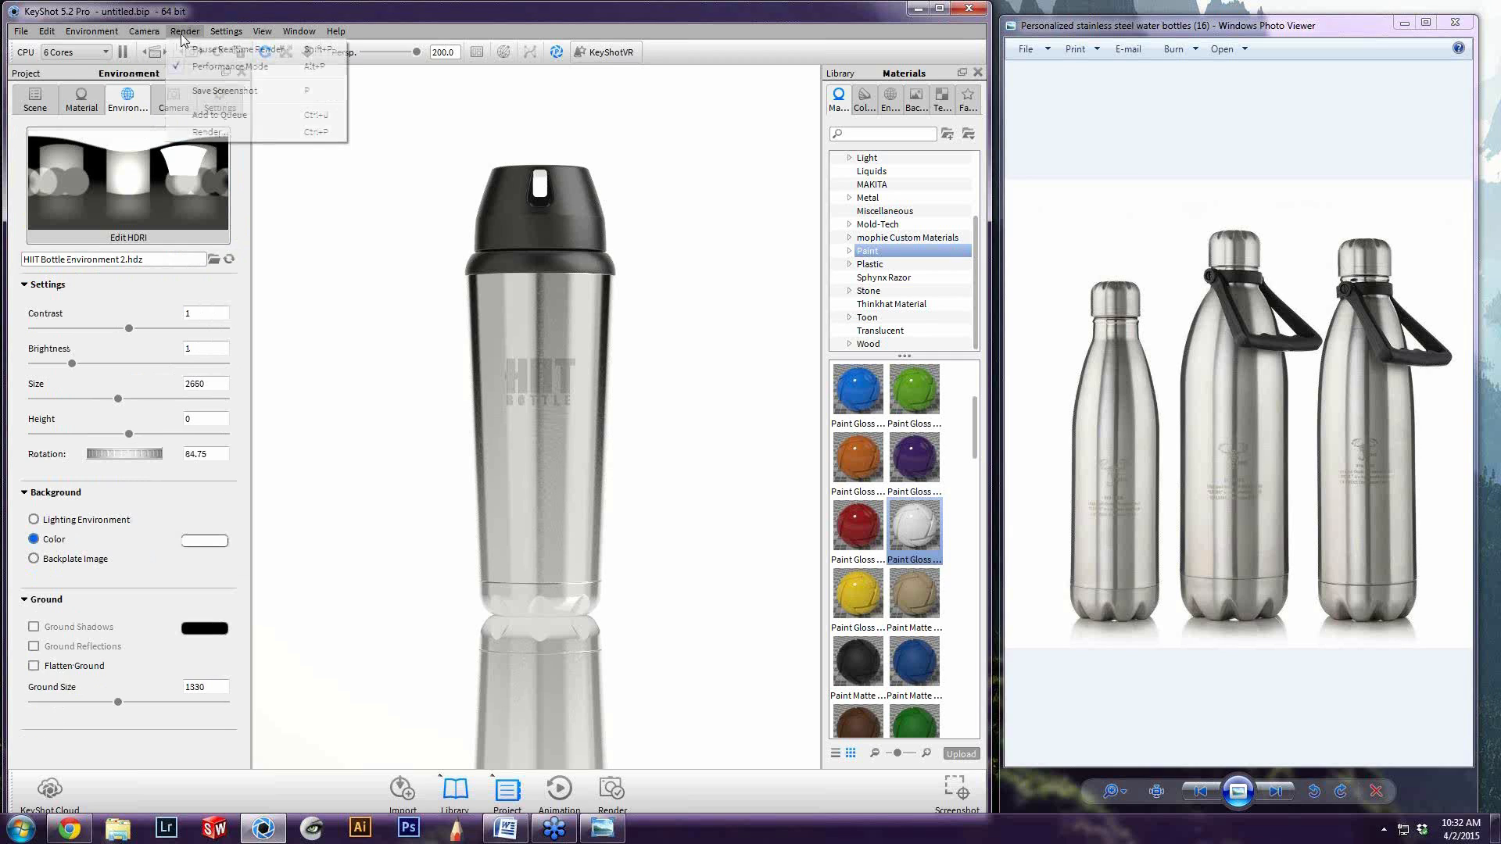
pyautogui.click(207, 68)
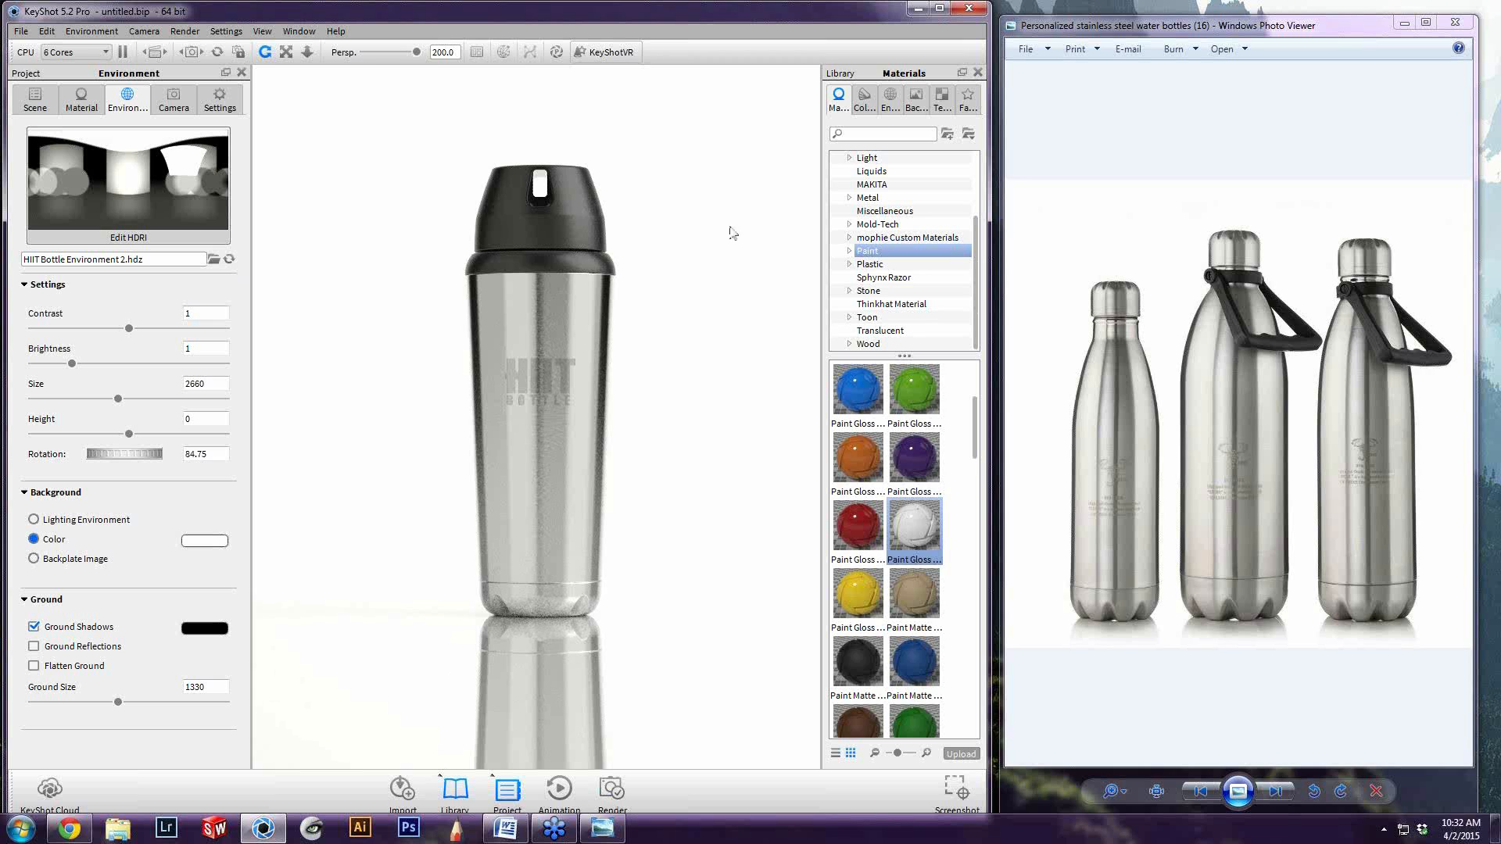
# Maximize the KeyShot window and frame the whole bottle together with its reflection on the ground plane
pyautogui.scroll(-2, 682, 540)
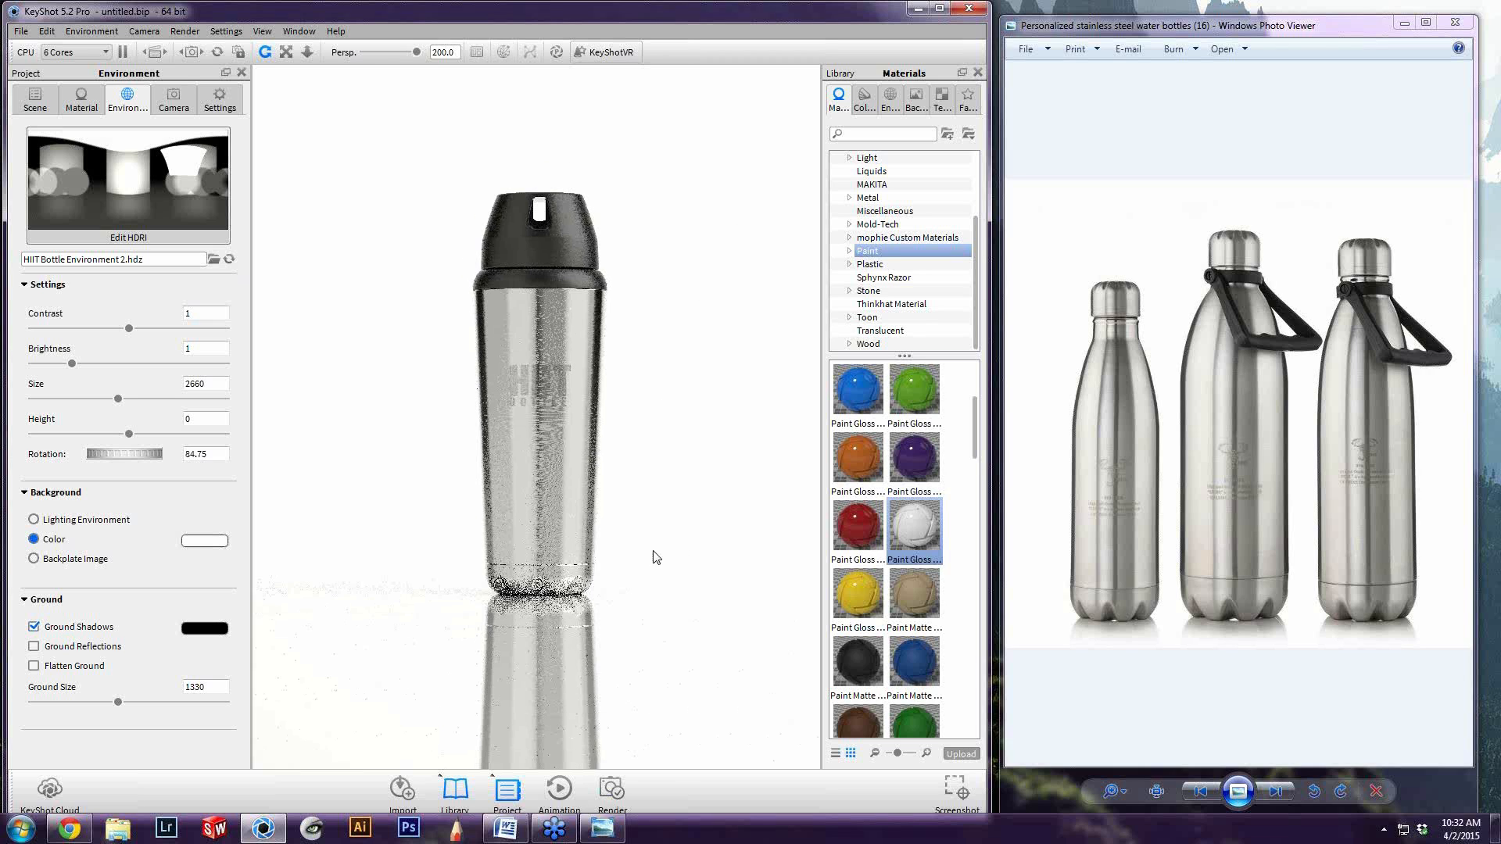
pyautogui.scroll(1, 645, 575)
pyautogui.scroll(1, 627, 633)
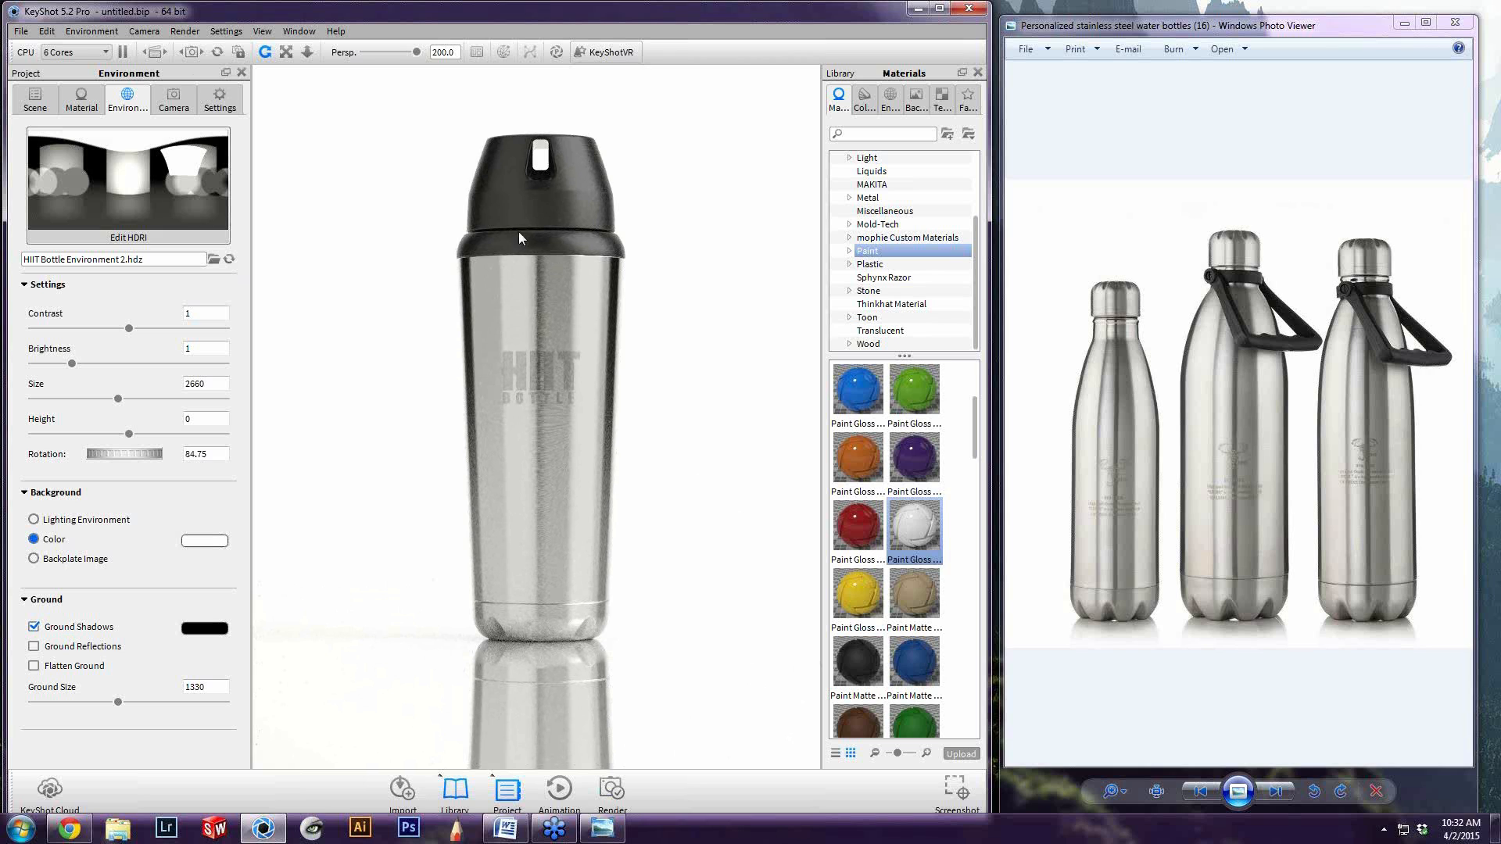
pyautogui.doubleClick(524, 19)
pyautogui.scroll(4, 902, 284)
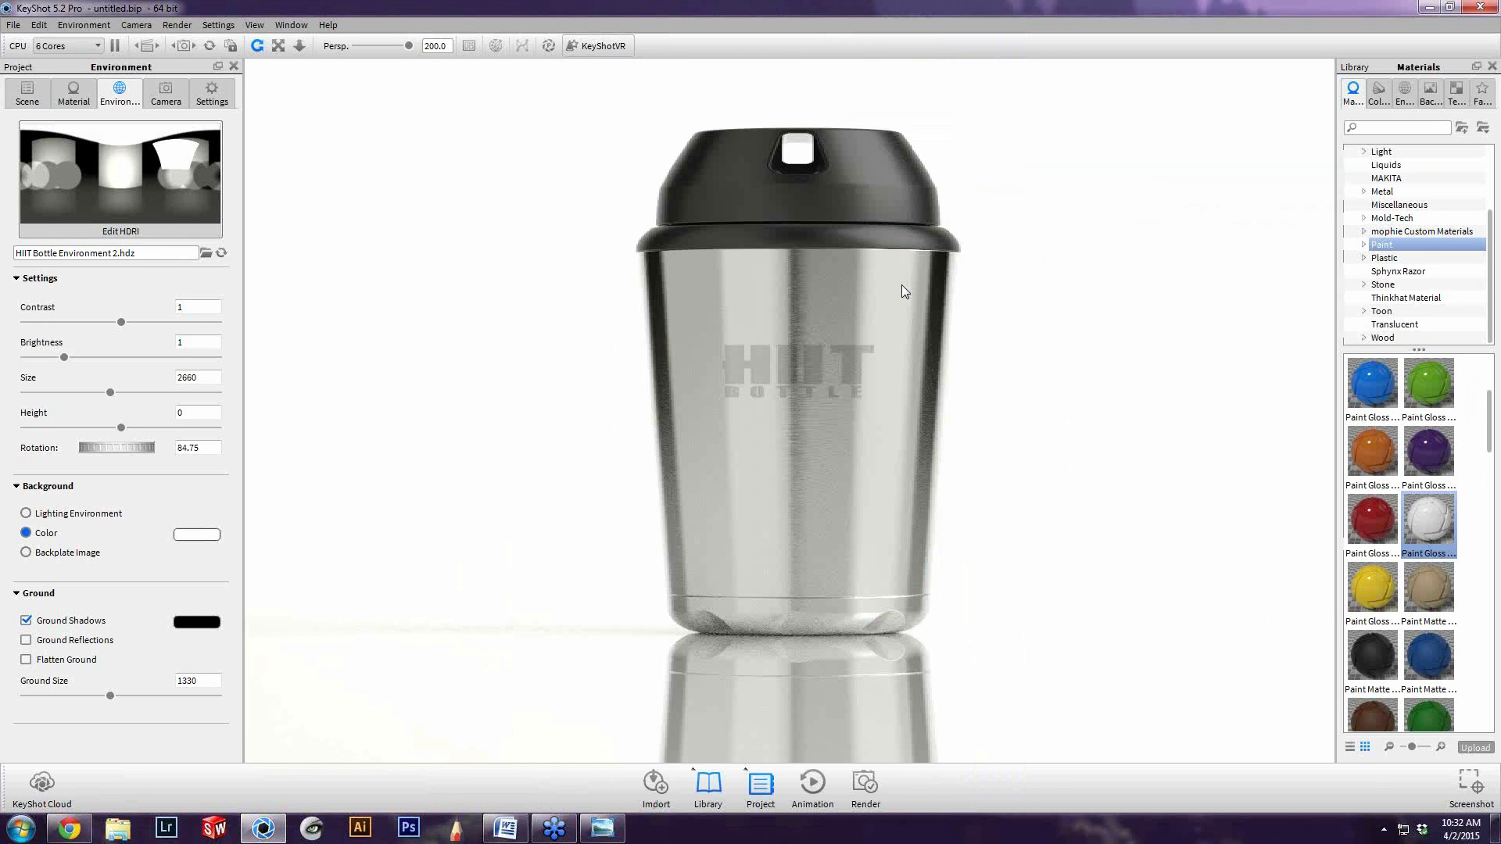
pyautogui.scroll(-4, 947, 465)
pyautogui.scroll(3, 956, 462)
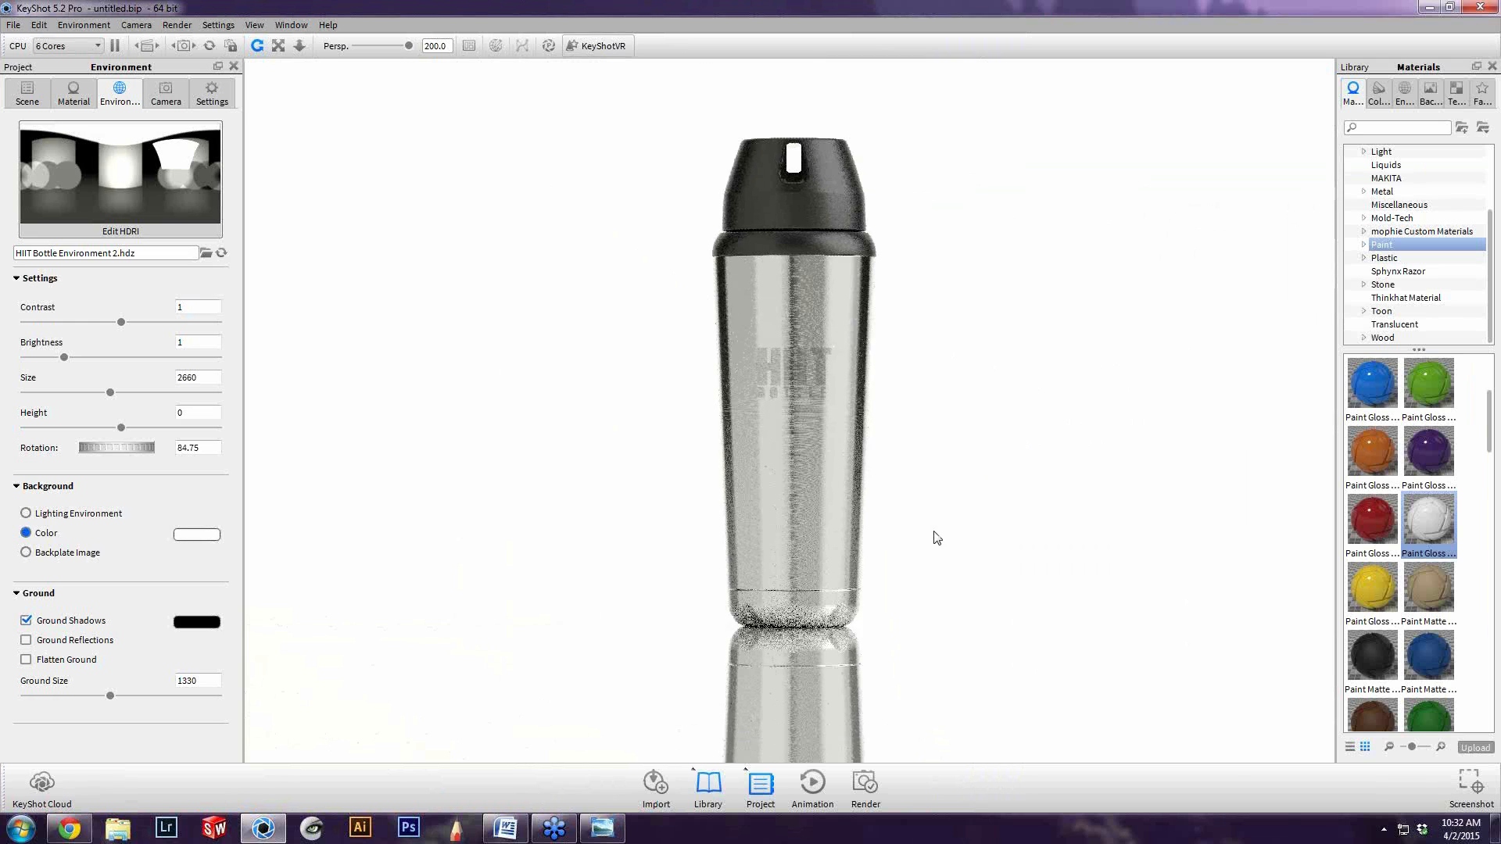
pyautogui.scroll(-2, 974, 451)
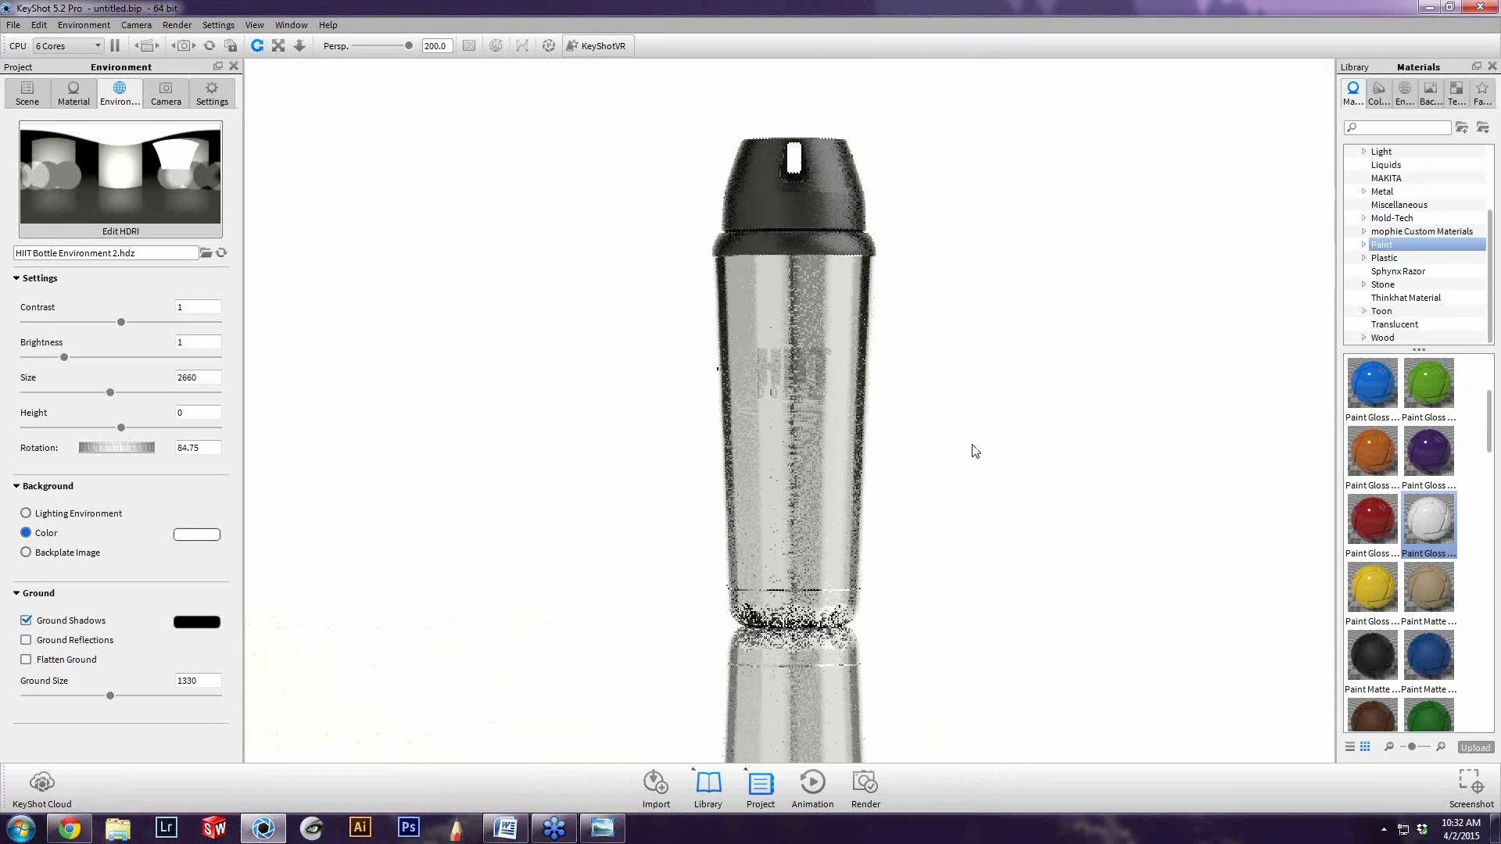
pyautogui.scroll(1, 928, 438)
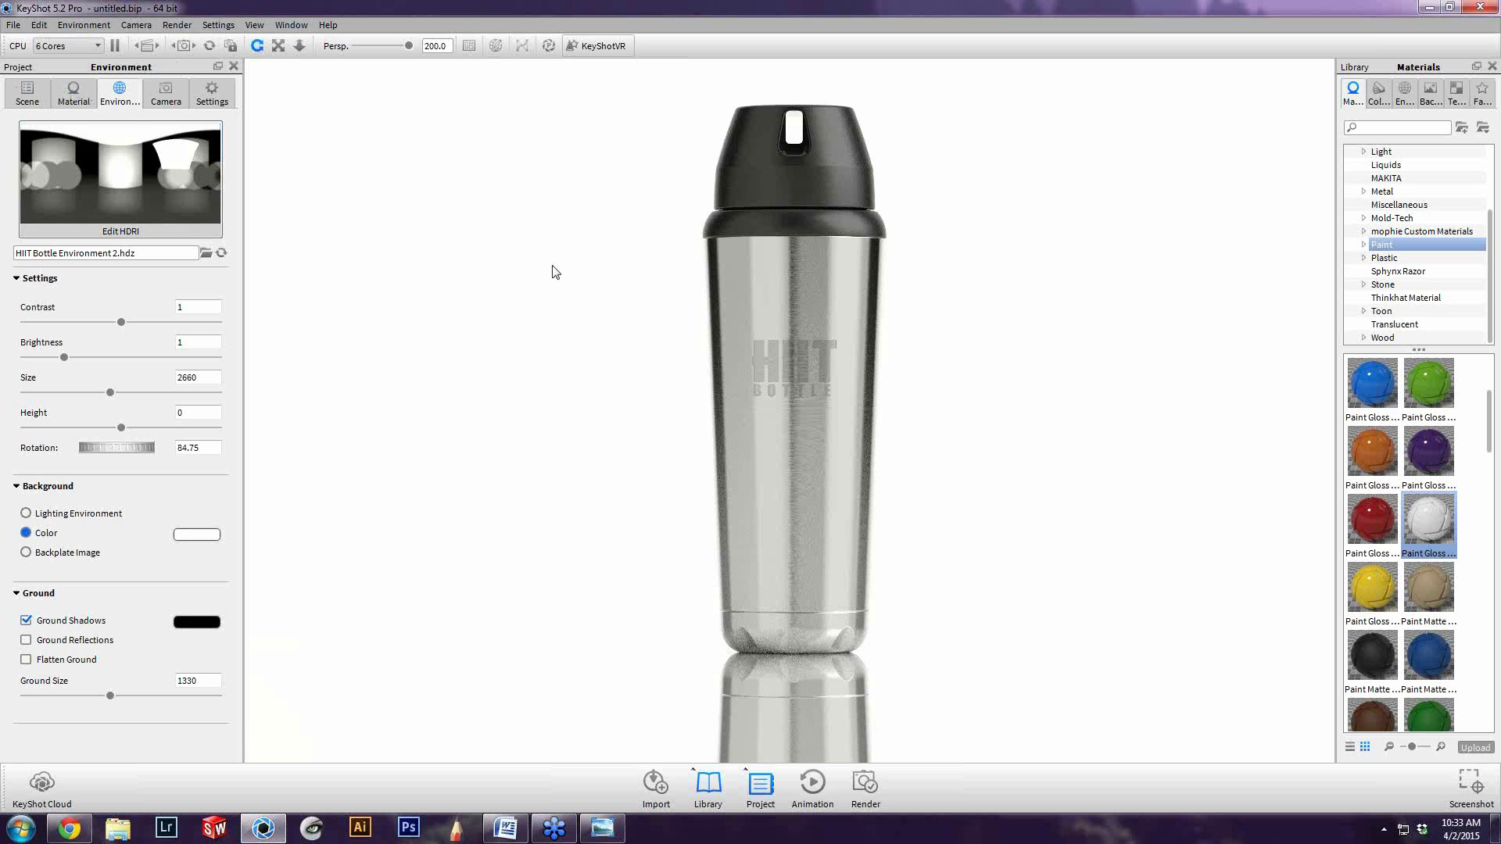
# Open the render options for a still image and set the output format to PNG
pyautogui.click(203, 105)
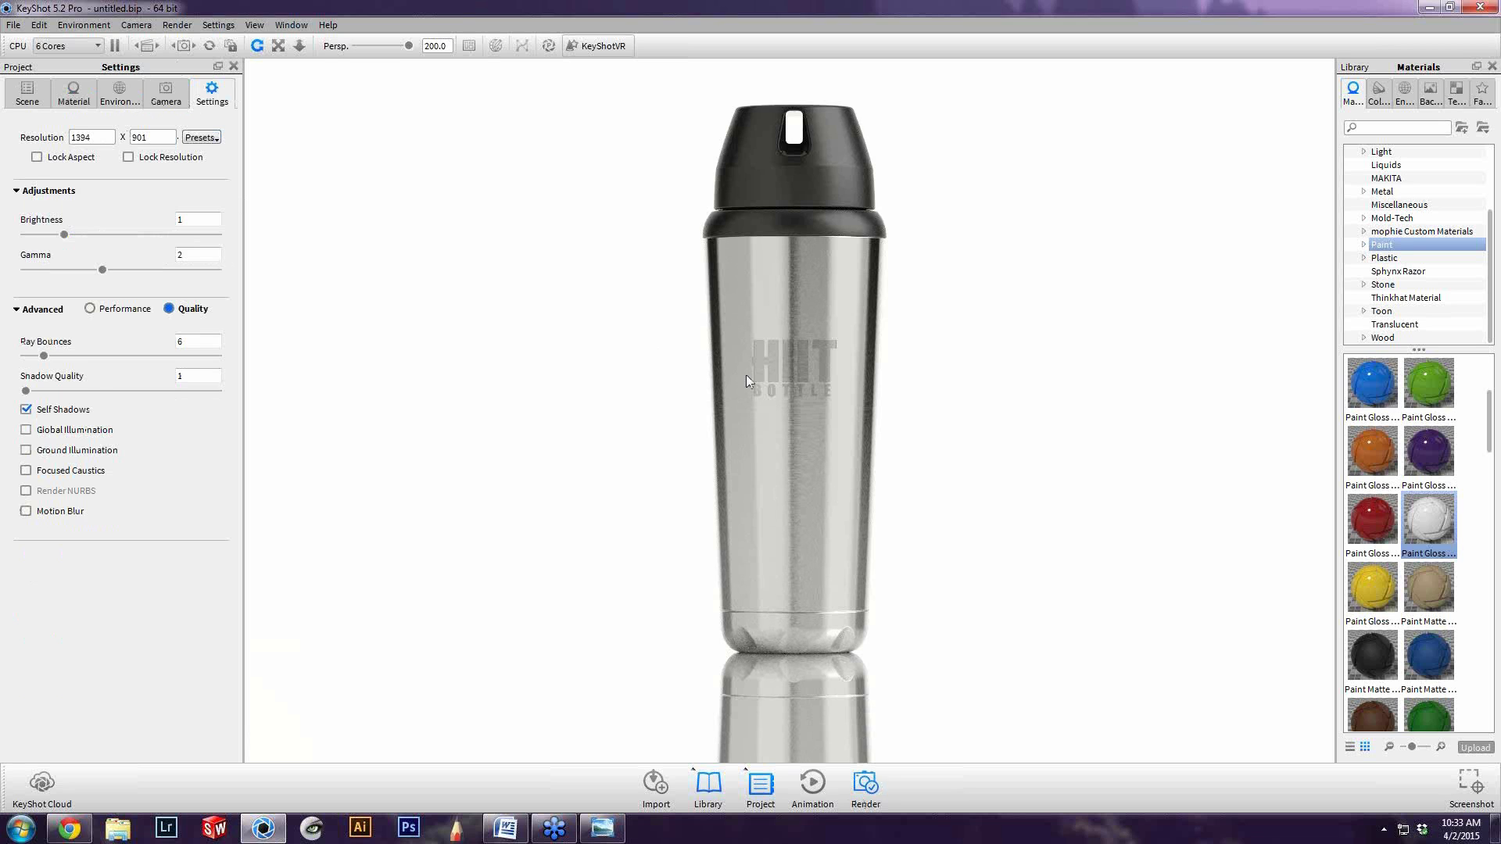
pyautogui.hotkey('ctrl', 'p')
pyautogui.moveTo(794, 177); pyautogui.dragTo(412, 163)
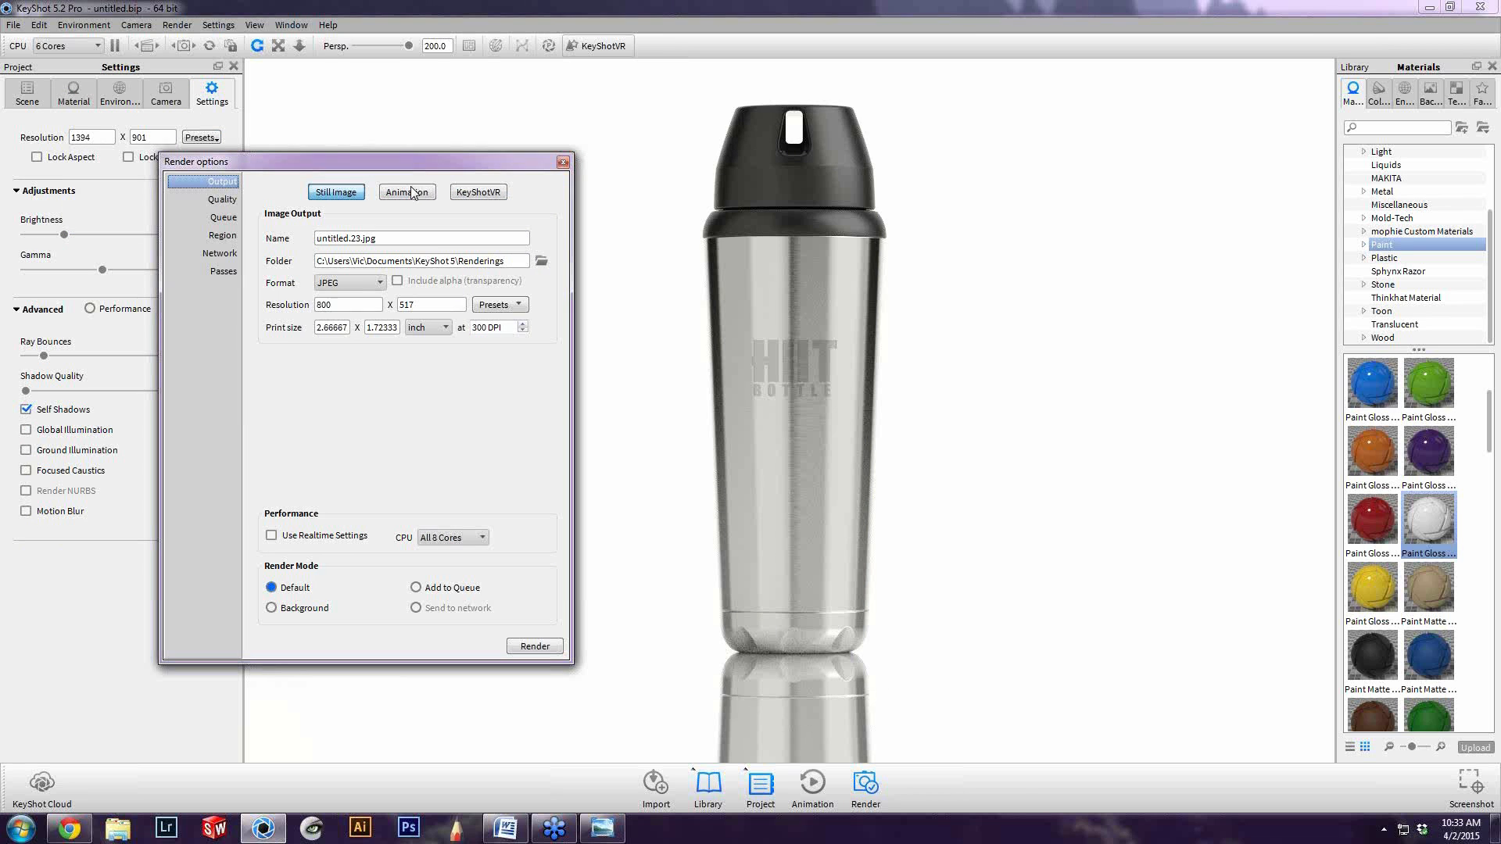
pyautogui.click(329, 284)
pyautogui.click(329, 286)
pyautogui.click(340, 282)
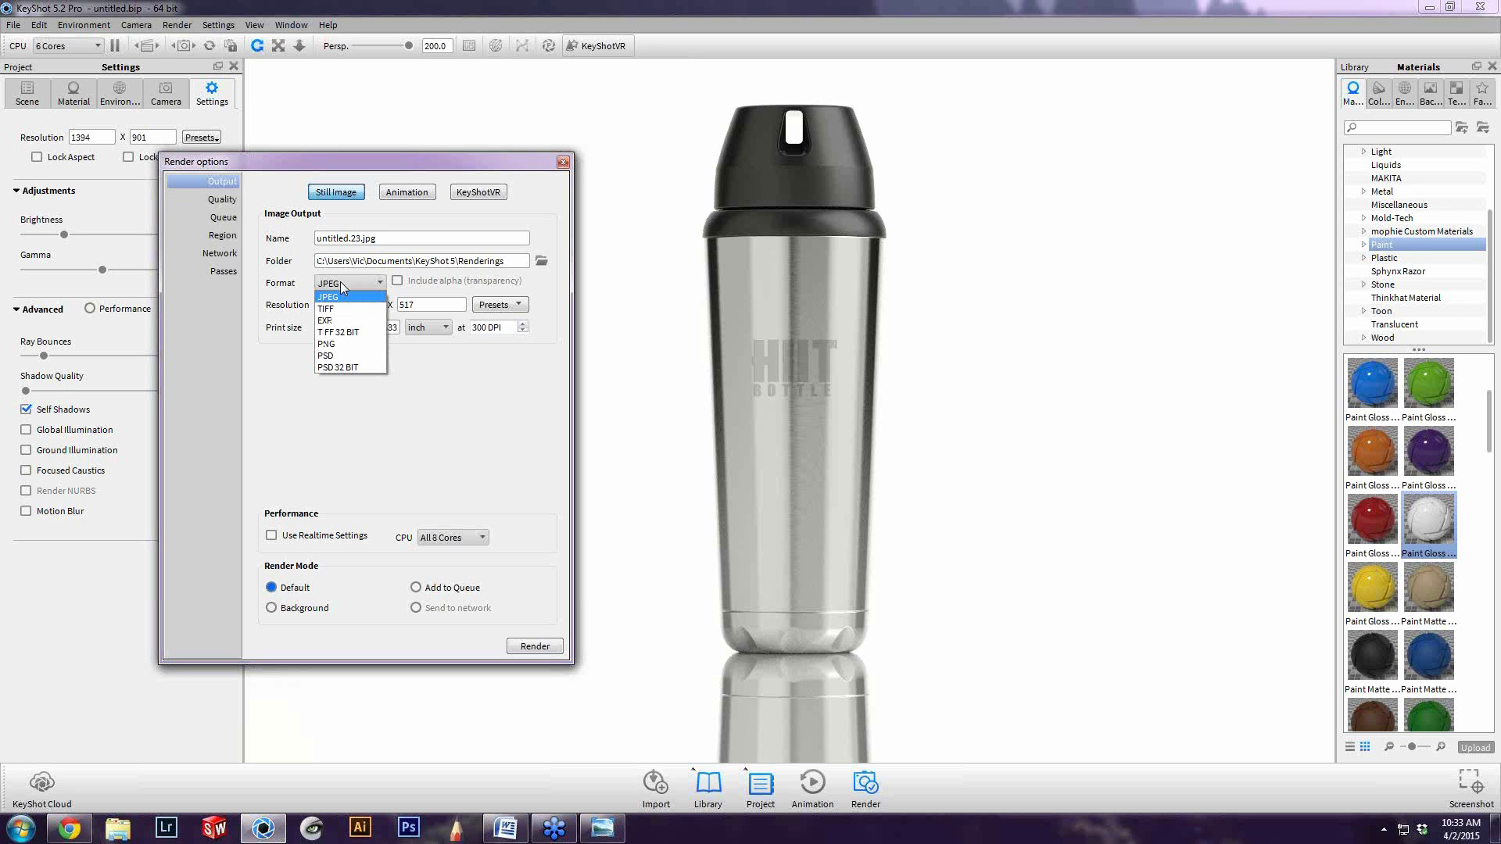
pyautogui.click(333, 347)
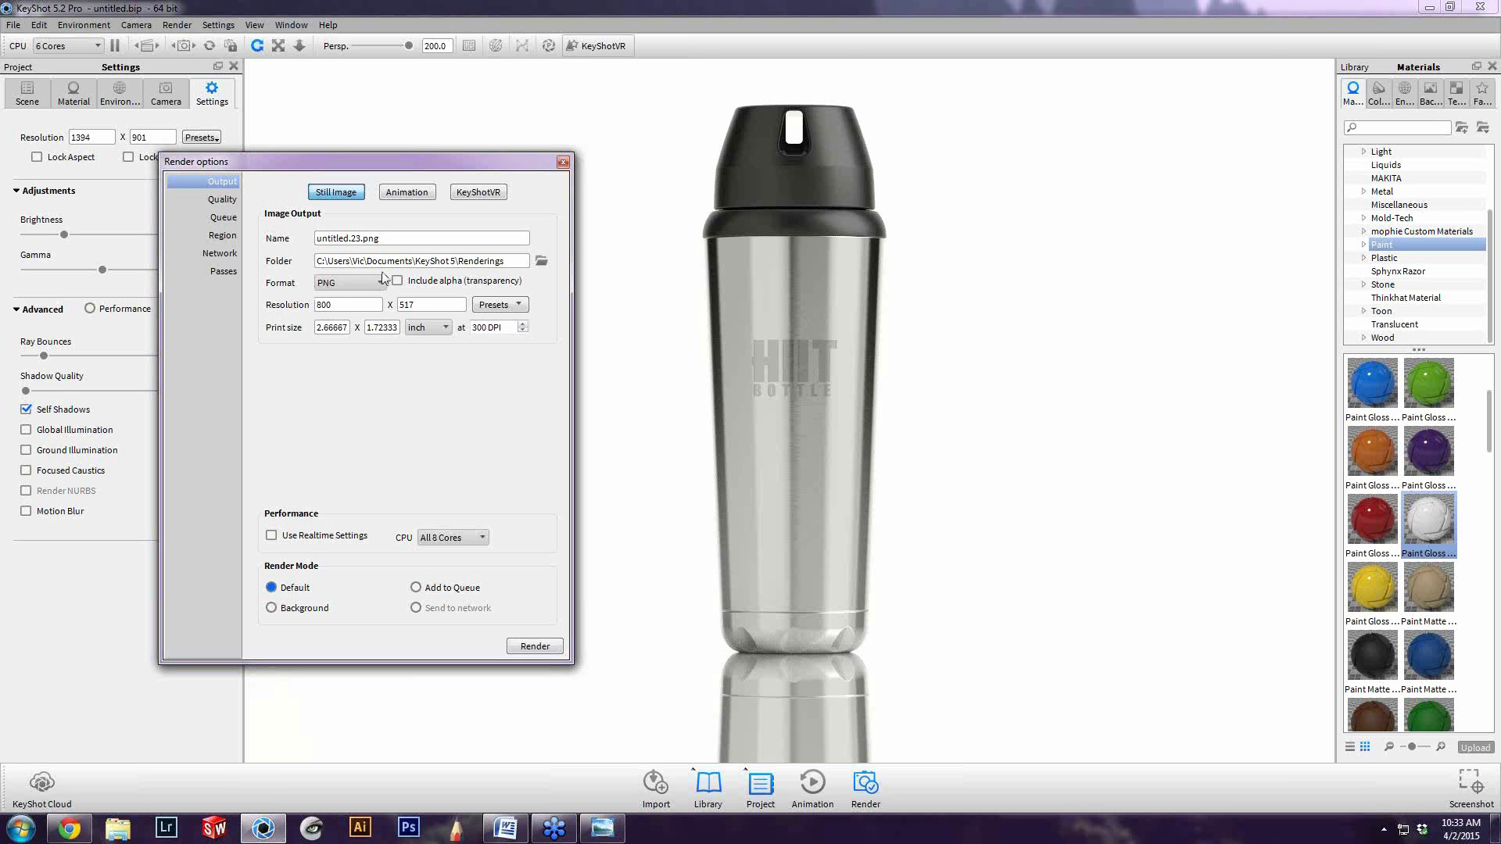
# Review the other output formats, keep PNG, and include alpha transparency in the render
pyautogui.click(343, 283)
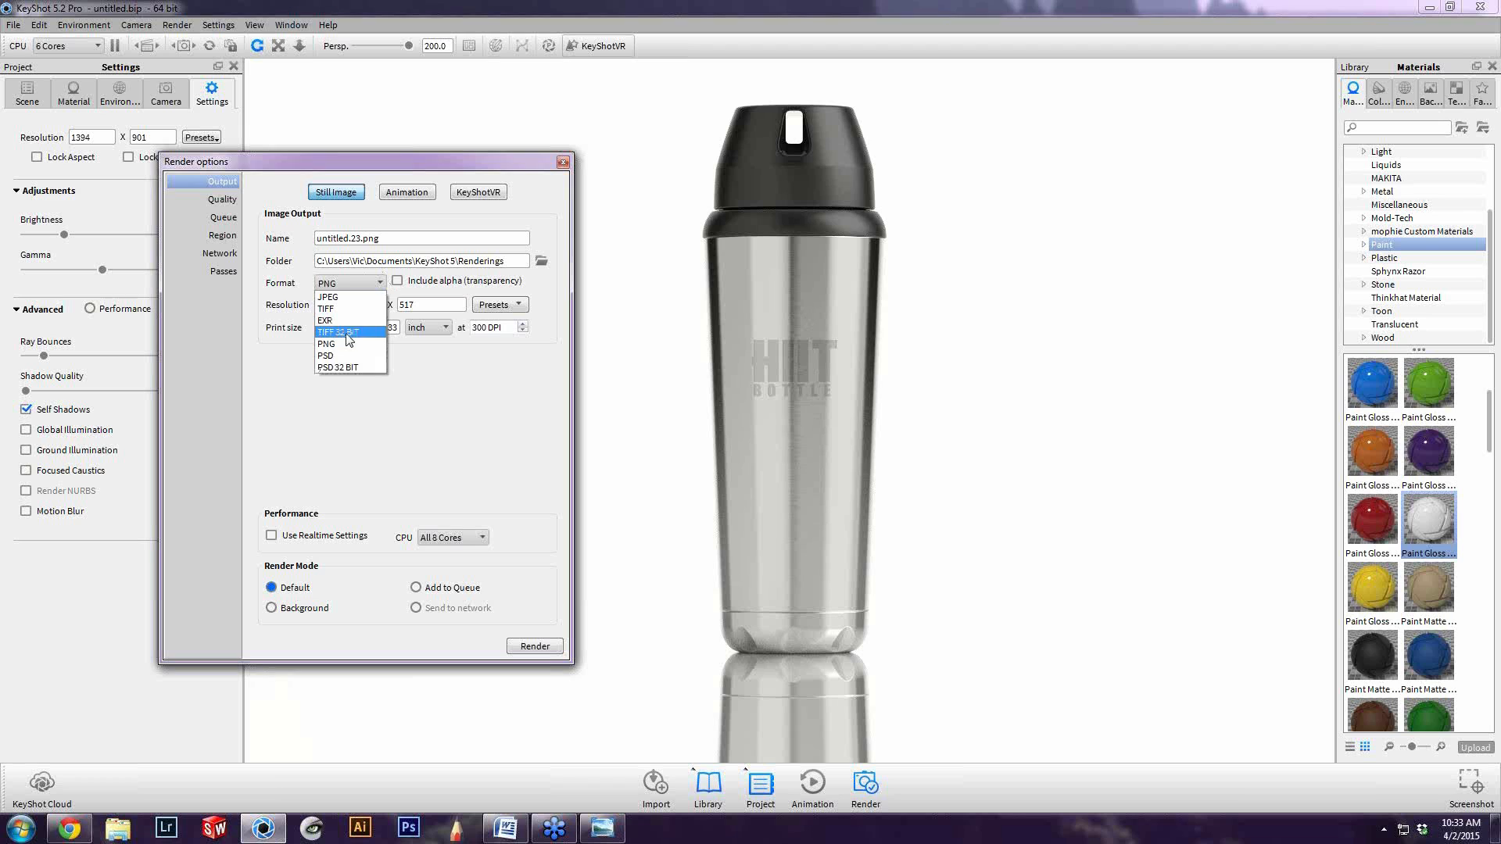
pyautogui.click(347, 333)
pyautogui.click(373, 285)
pyautogui.click(373, 285)
pyautogui.click(373, 284)
pyautogui.click(351, 317)
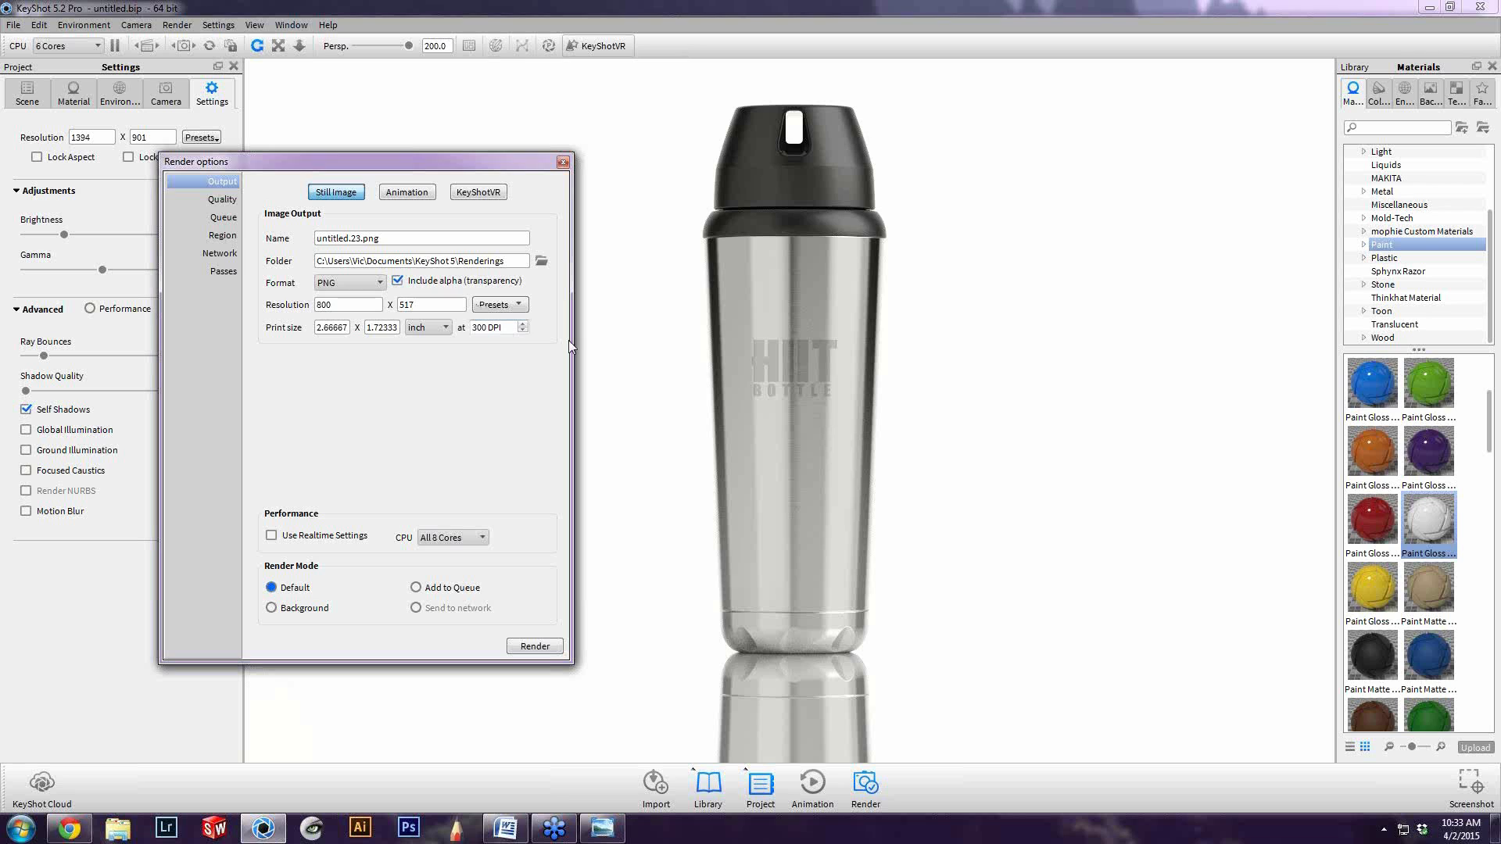
# Reposition the render options dialog and set the output resolution to the 1920 x 1241 preset
pyautogui.moveTo(495, 170); pyautogui.dragTo(308, 127)
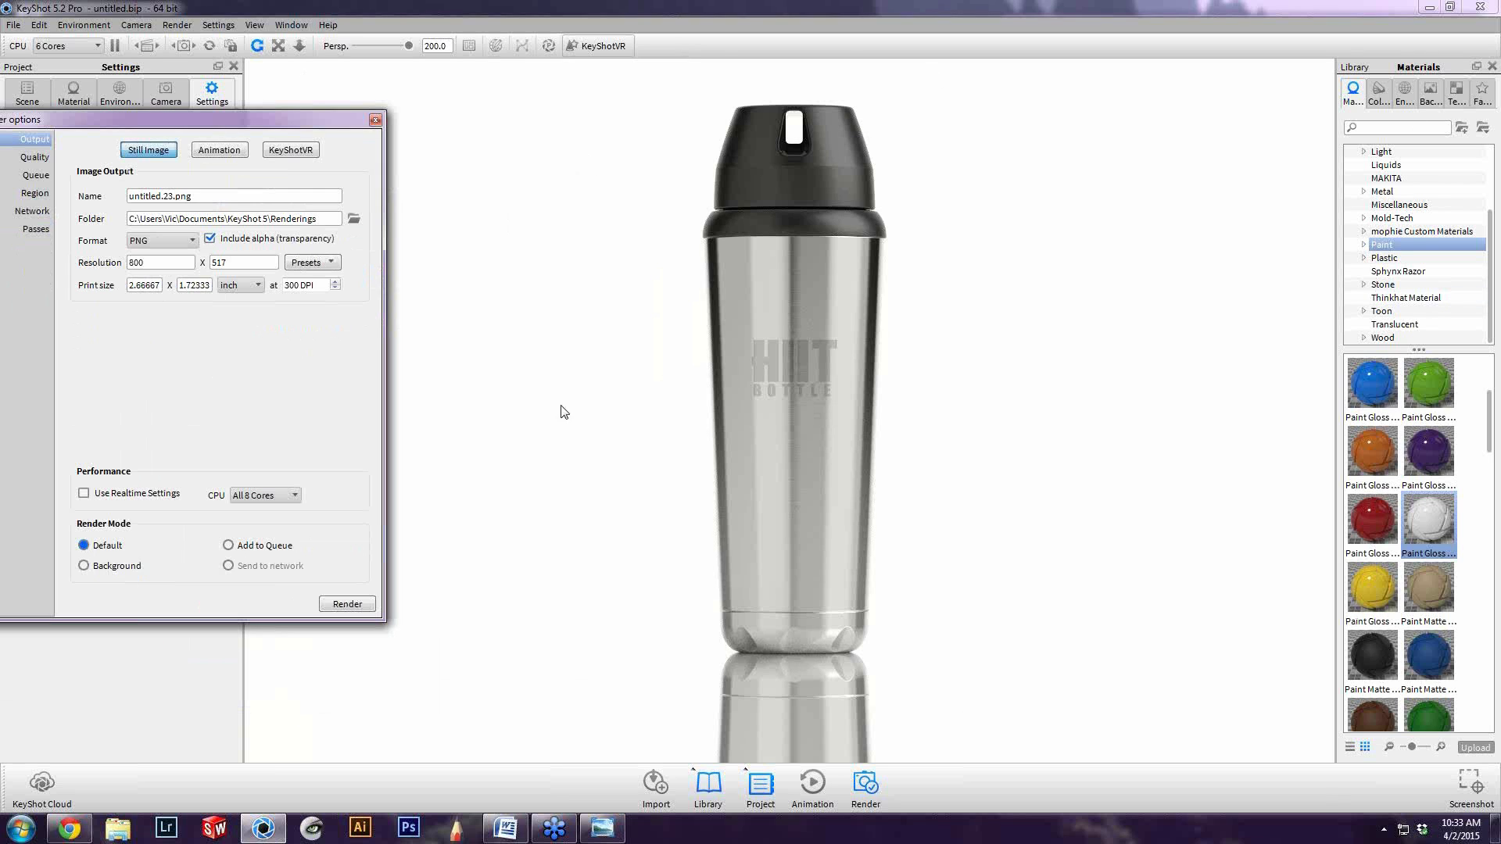
pyautogui.moveTo(262, 127); pyautogui.dragTo(542, 196)
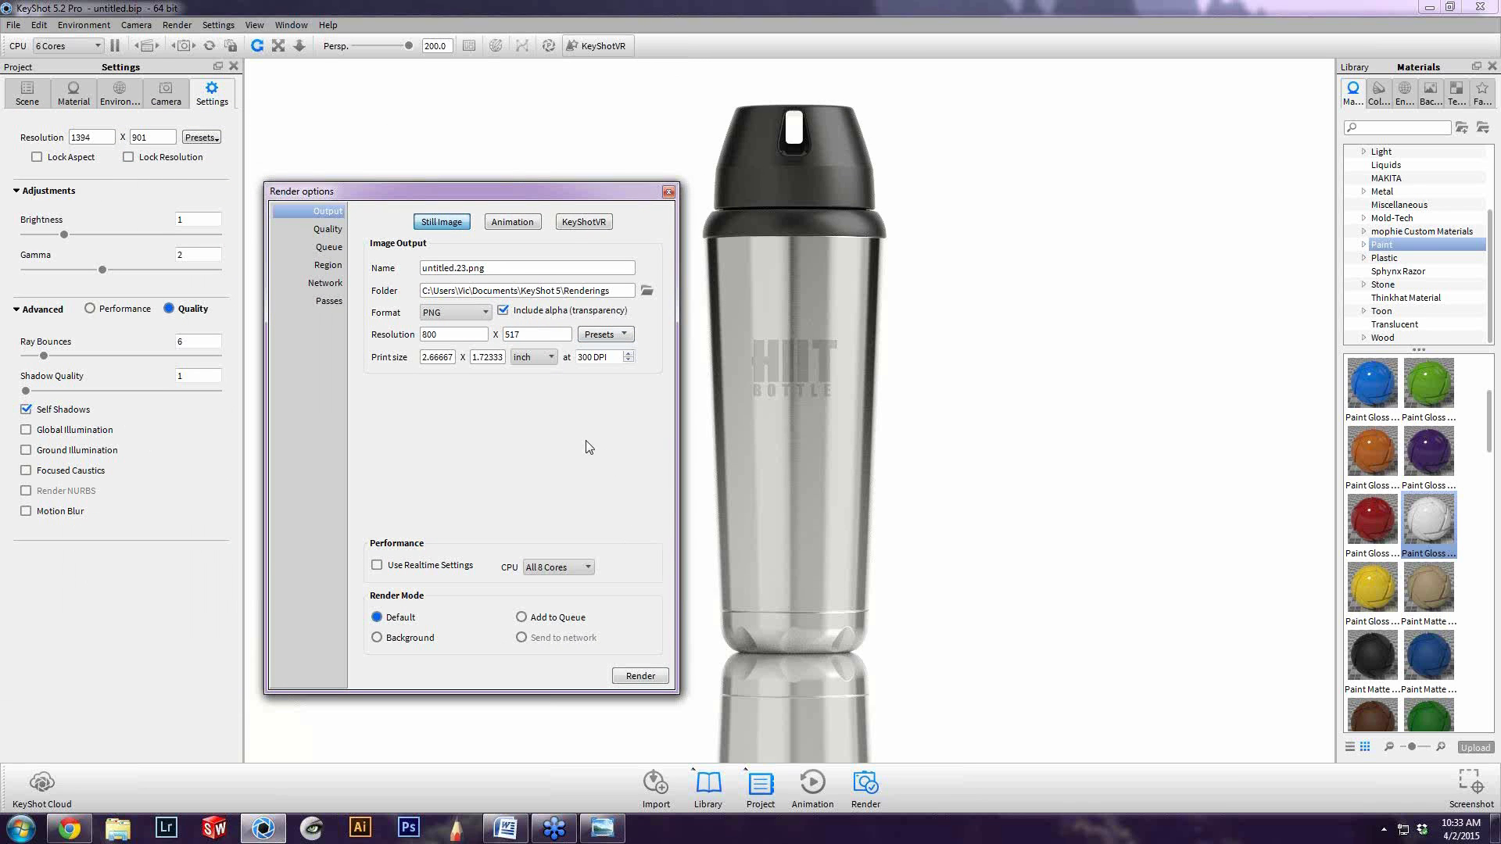
pyautogui.click(601, 338)
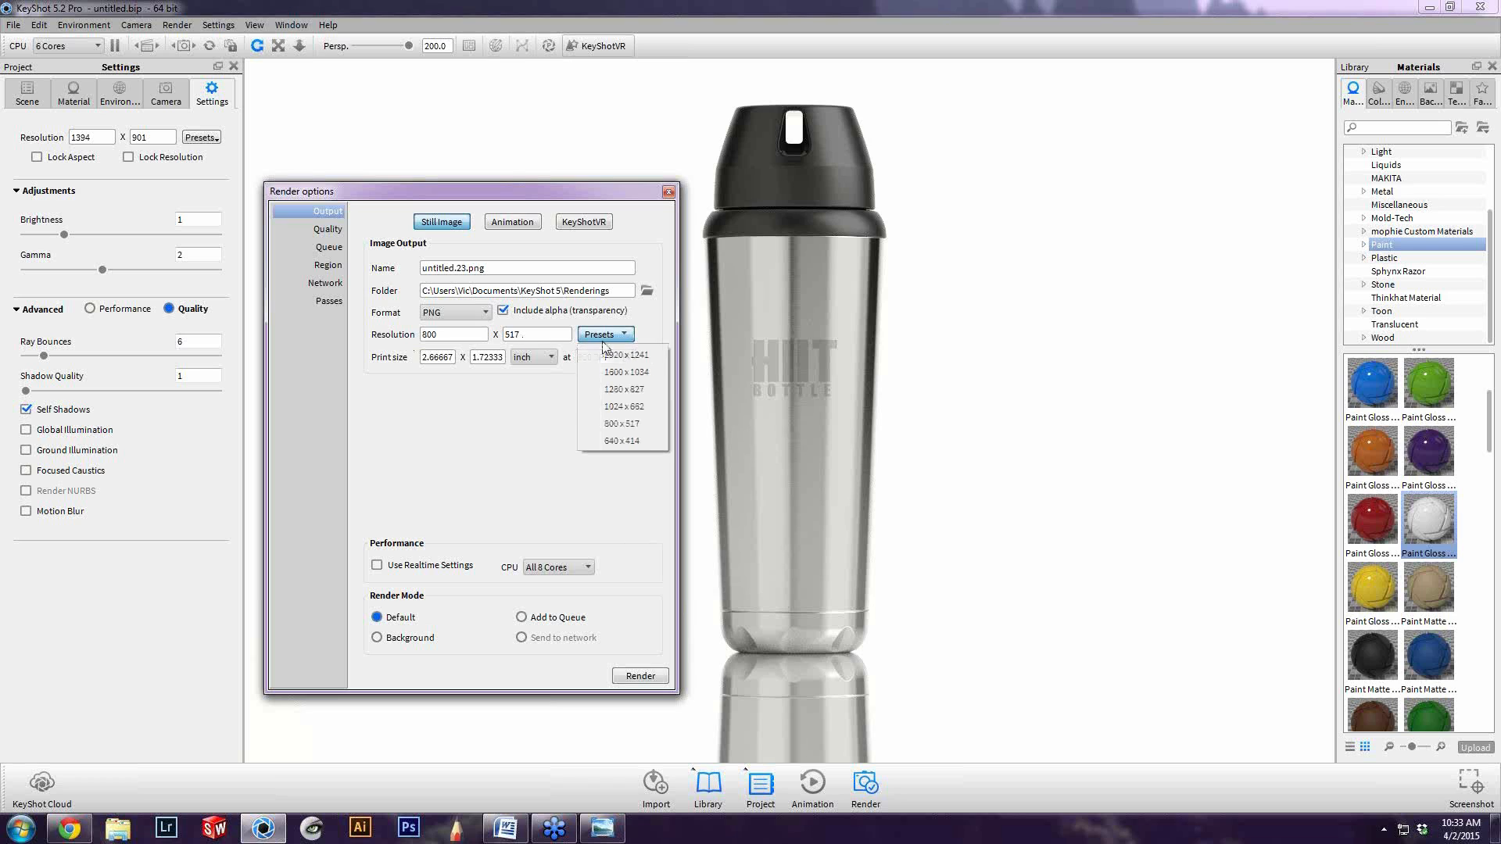
pyautogui.click(607, 354)
pyautogui.click(617, 336)
pyautogui.click(487, 412)
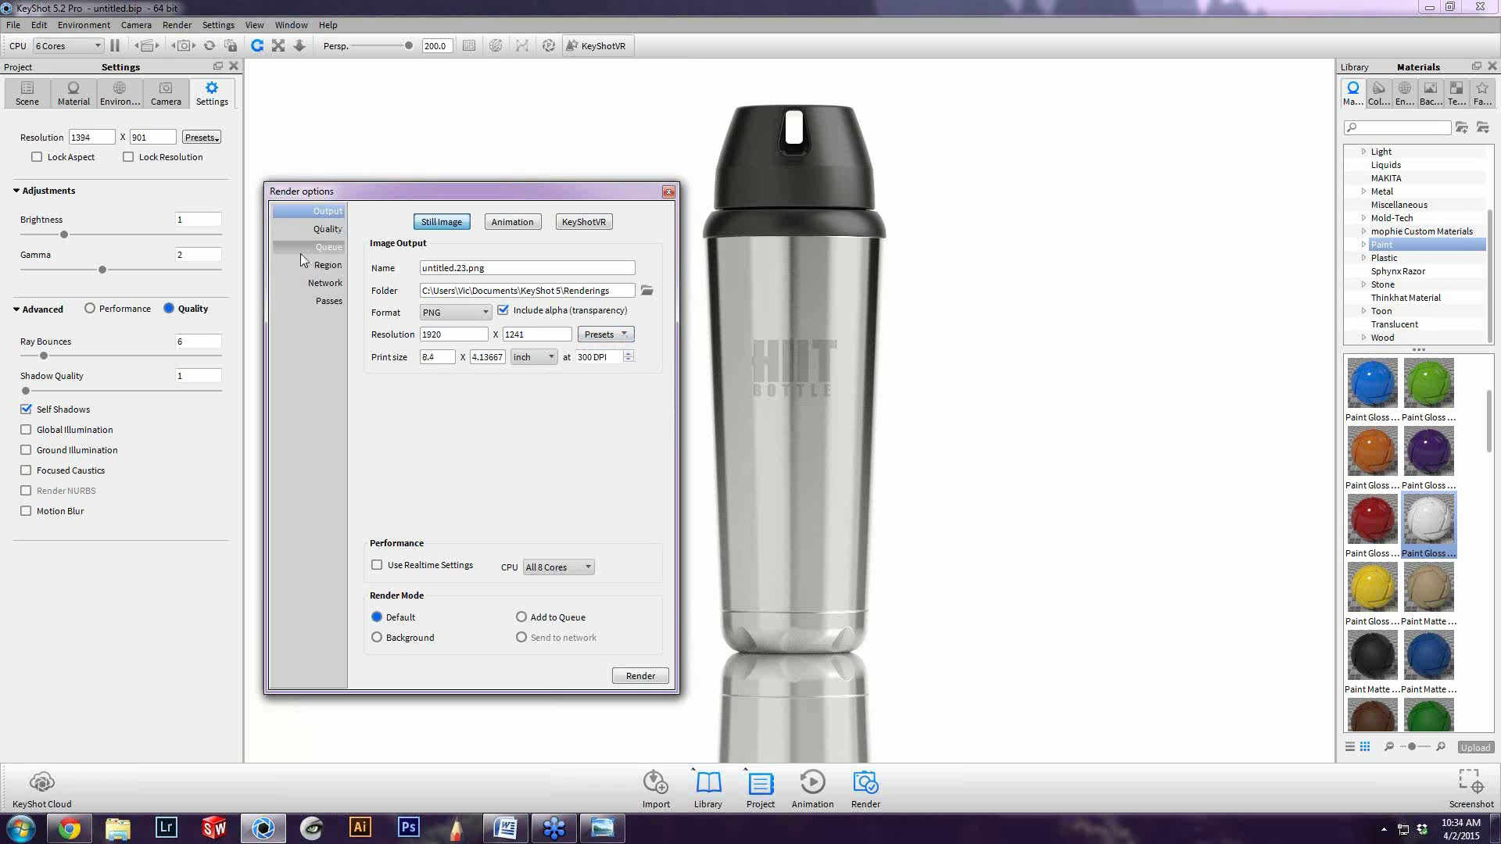
# Show the advanced quality controls of the render options and place the dialog beside the realtime settings for comparison
pyautogui.click(321, 230)
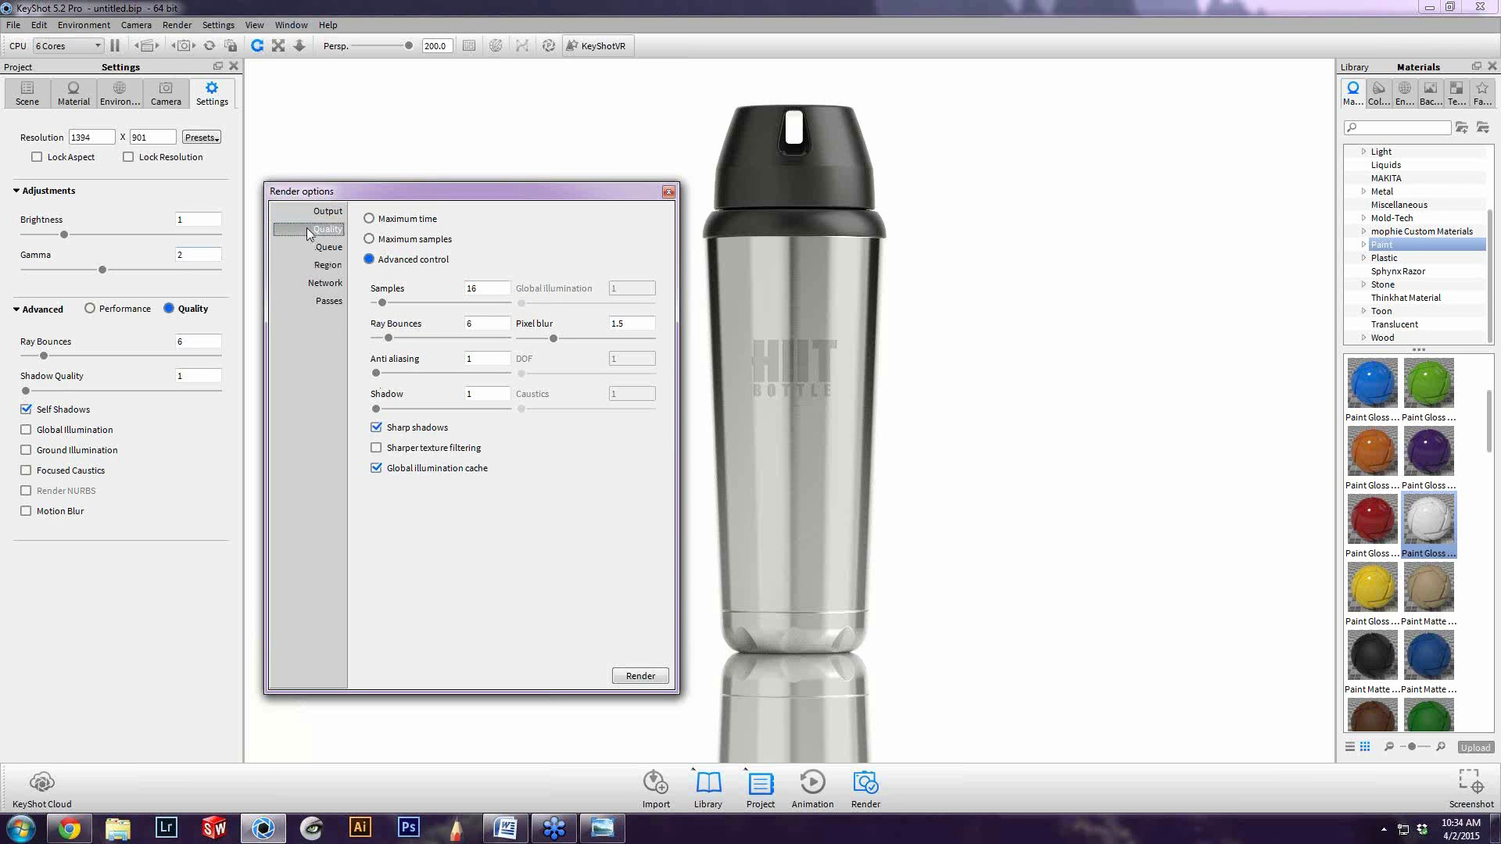
pyautogui.click(488, 288)
pyautogui.click(222, 94)
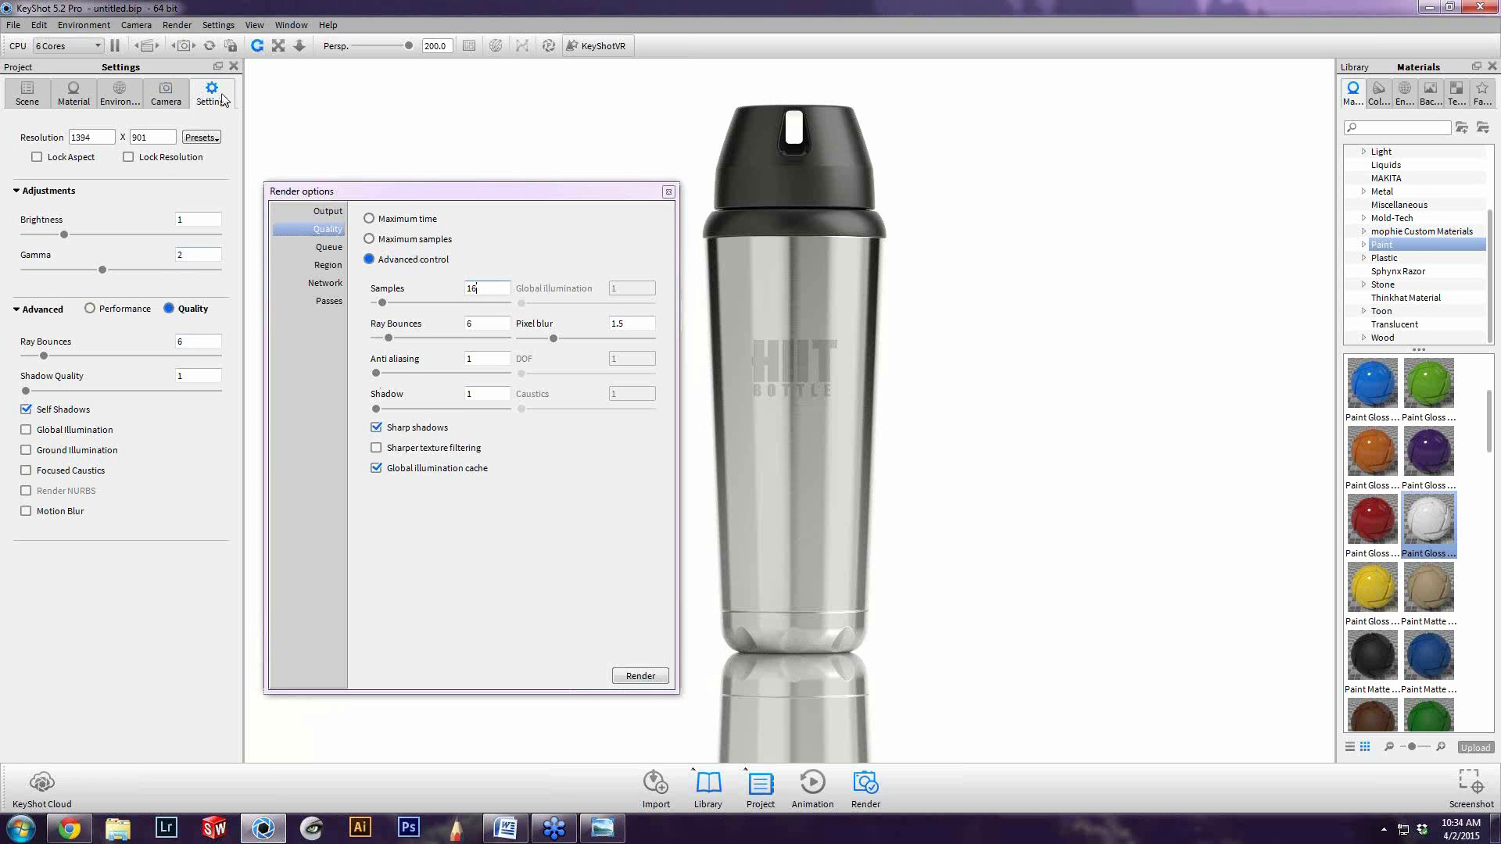
pyautogui.moveTo(420, 190); pyautogui.dragTo(398, 125)
# Try the realtime ray bounces at 0, and set them to 2 to compare the effect on the bottle
pyautogui.click(183, 341)
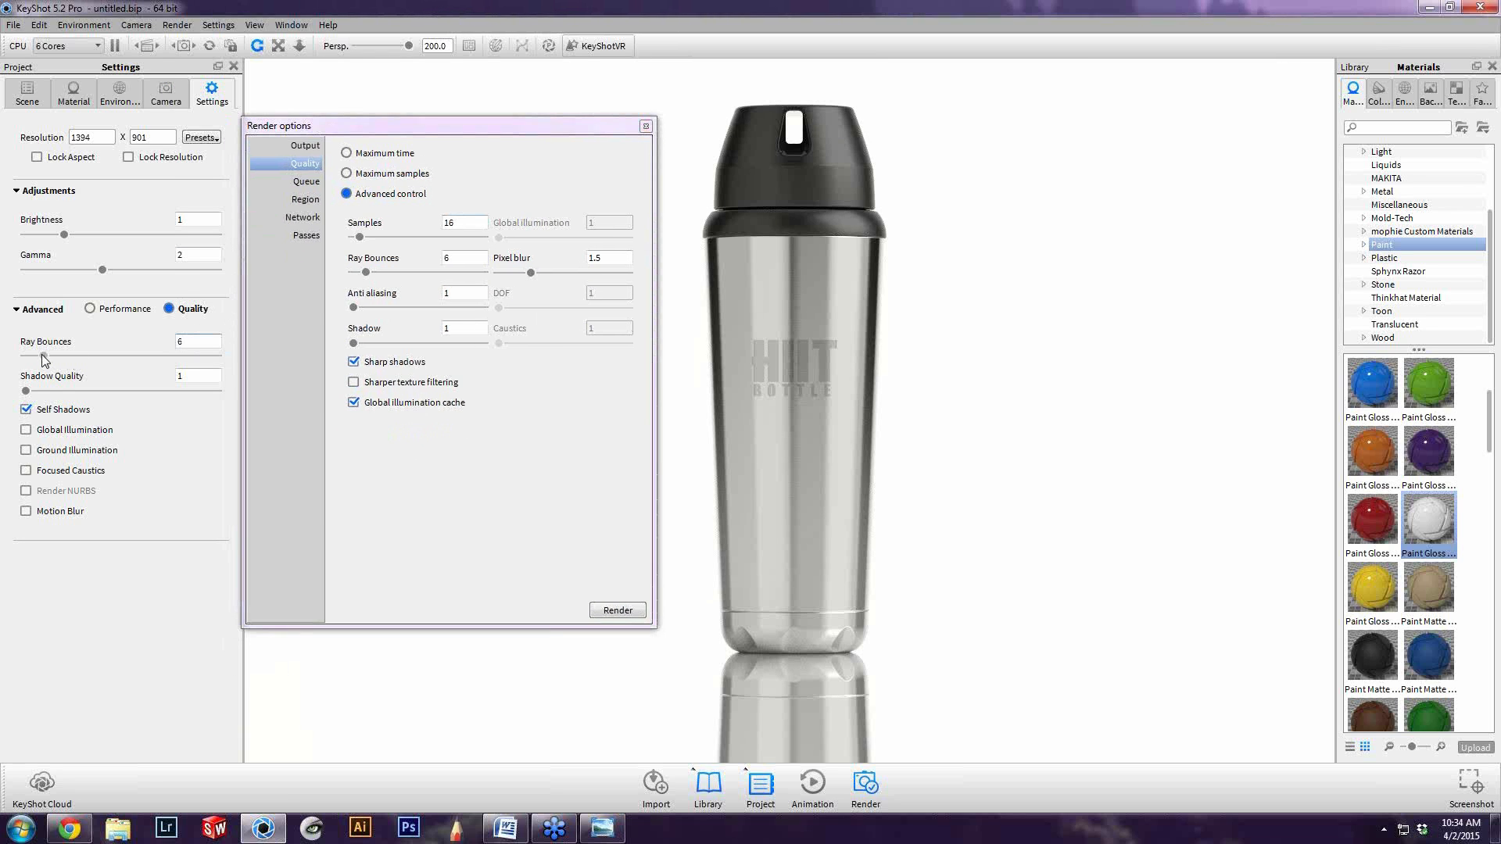
pyautogui.moveTo(44, 360); pyautogui.dragTo(9, 369)
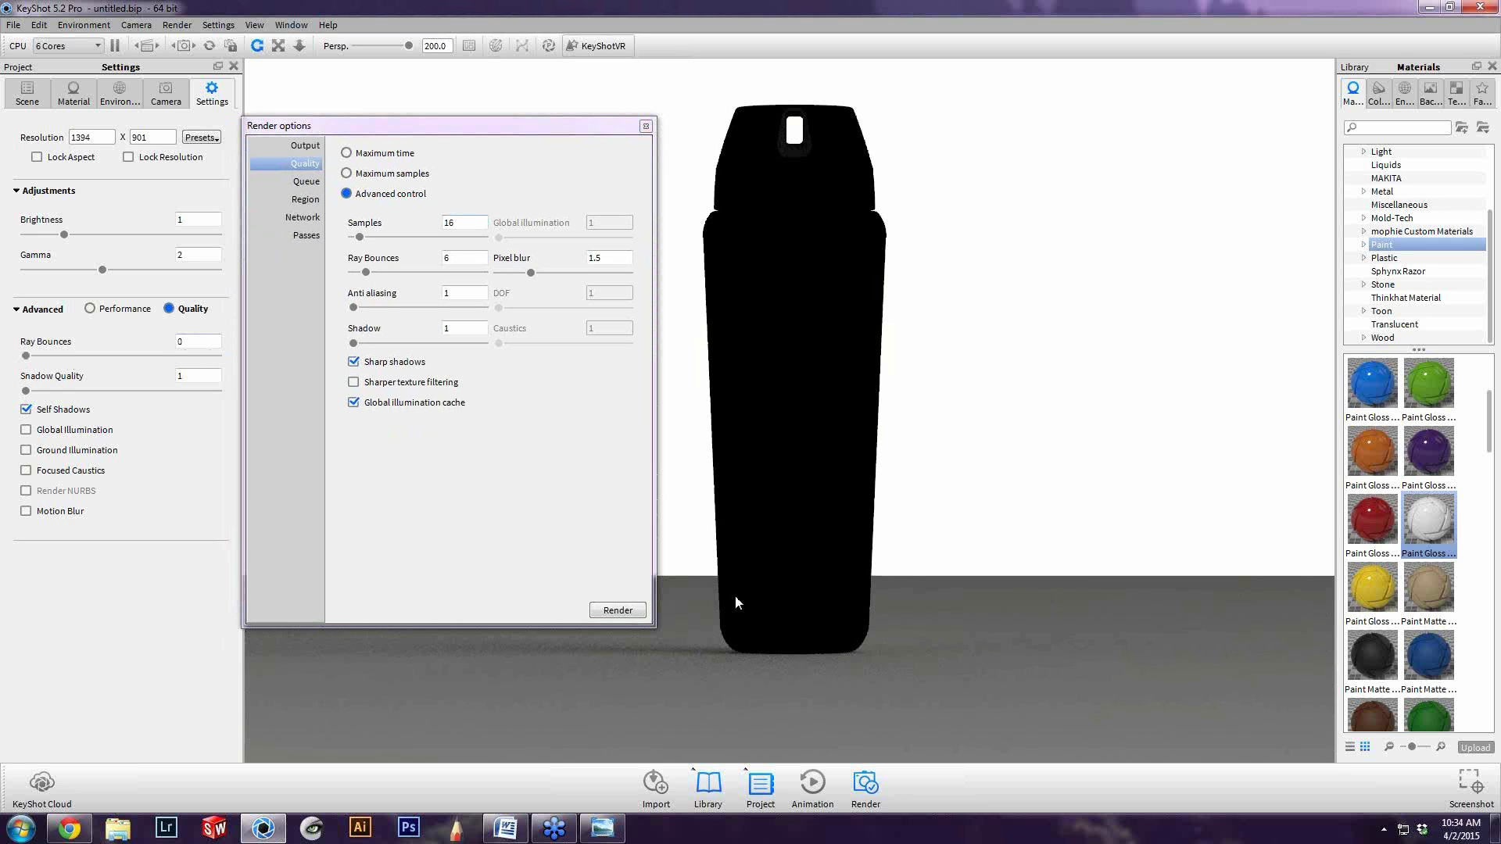
pyautogui.doubleClick(186, 342)
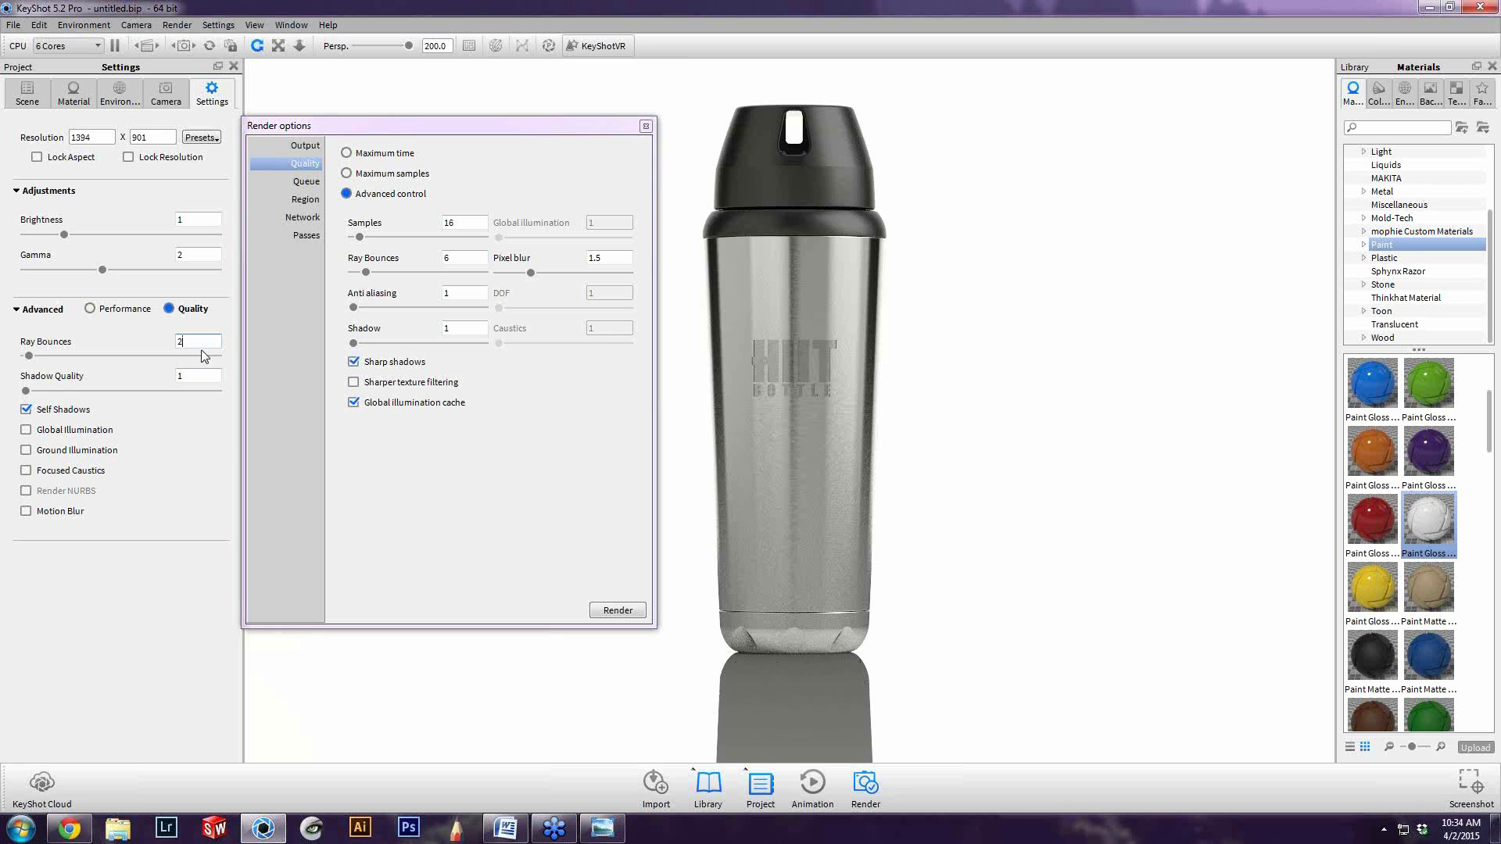
# Raise the realtime ray bounces in small increments to compare the reflections on the bottle, and settle on 4
pyautogui.press('Return')
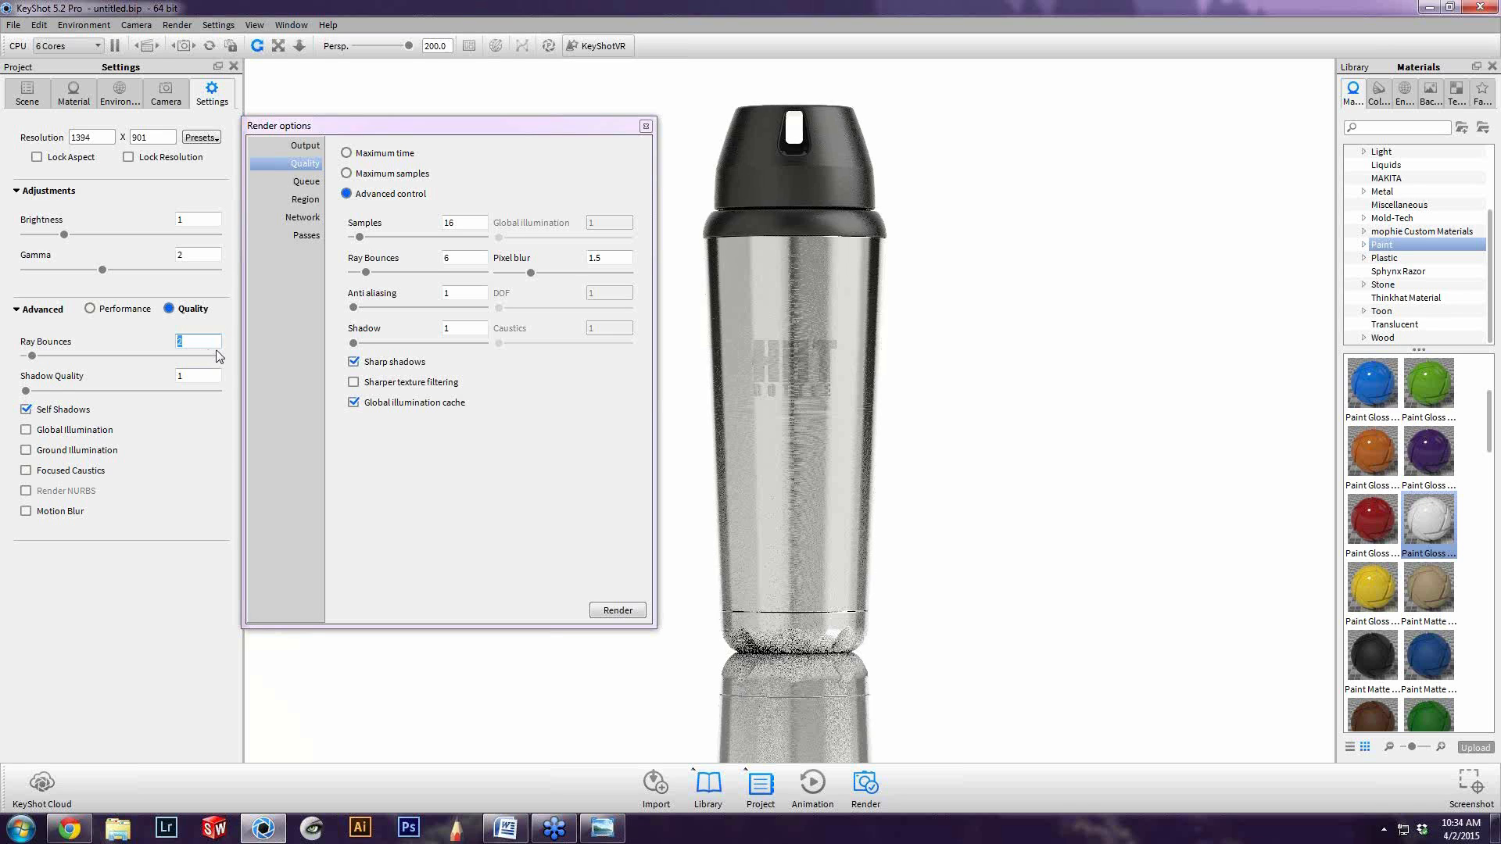
pyautogui.click(197, 342)
pyautogui.moveTo(197, 342); pyautogui.dragTo(84, 349)
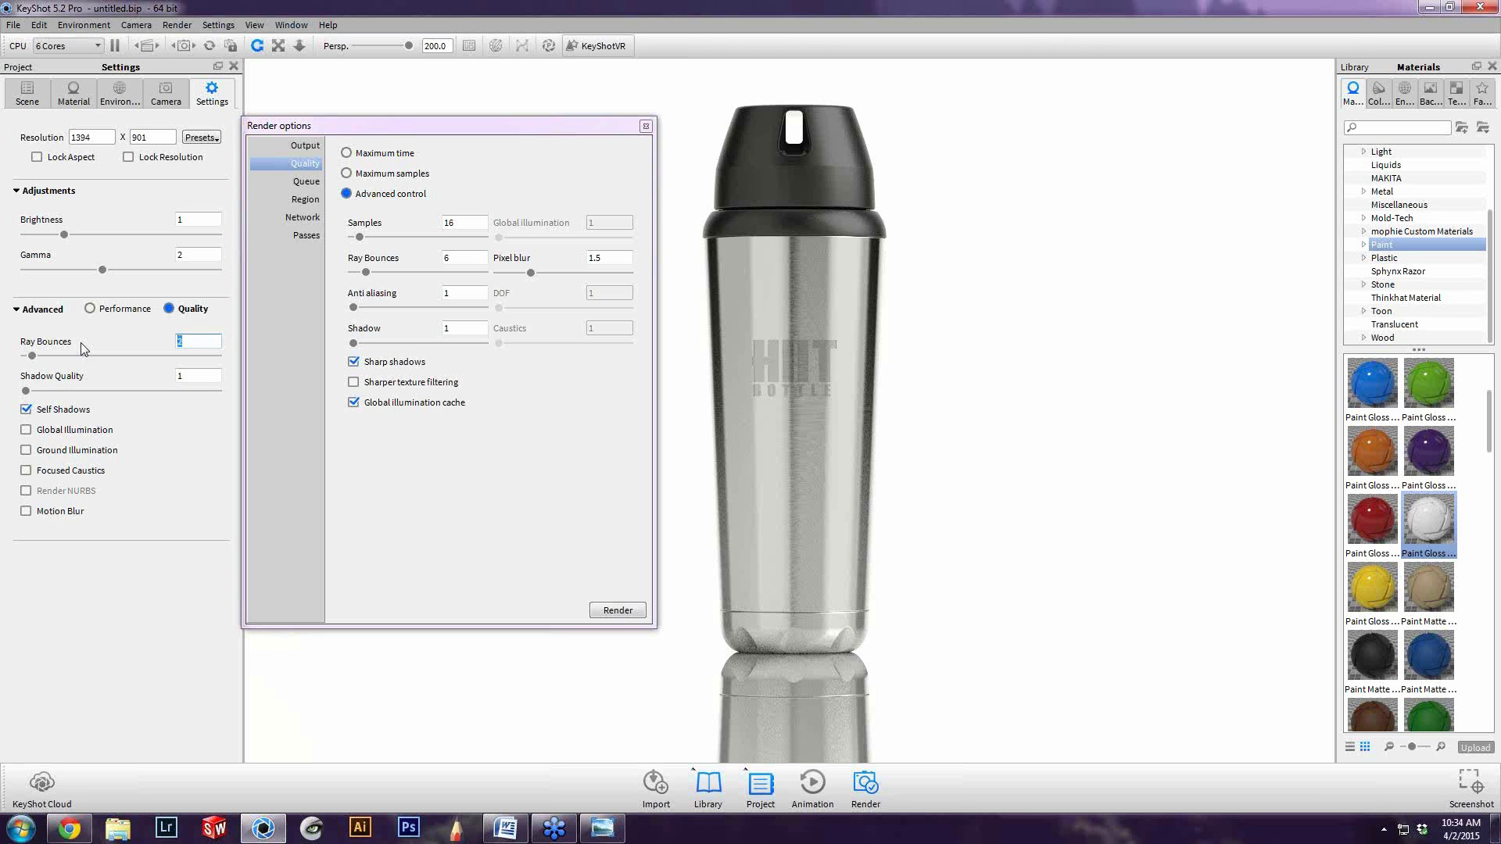
pyautogui.press('Return')
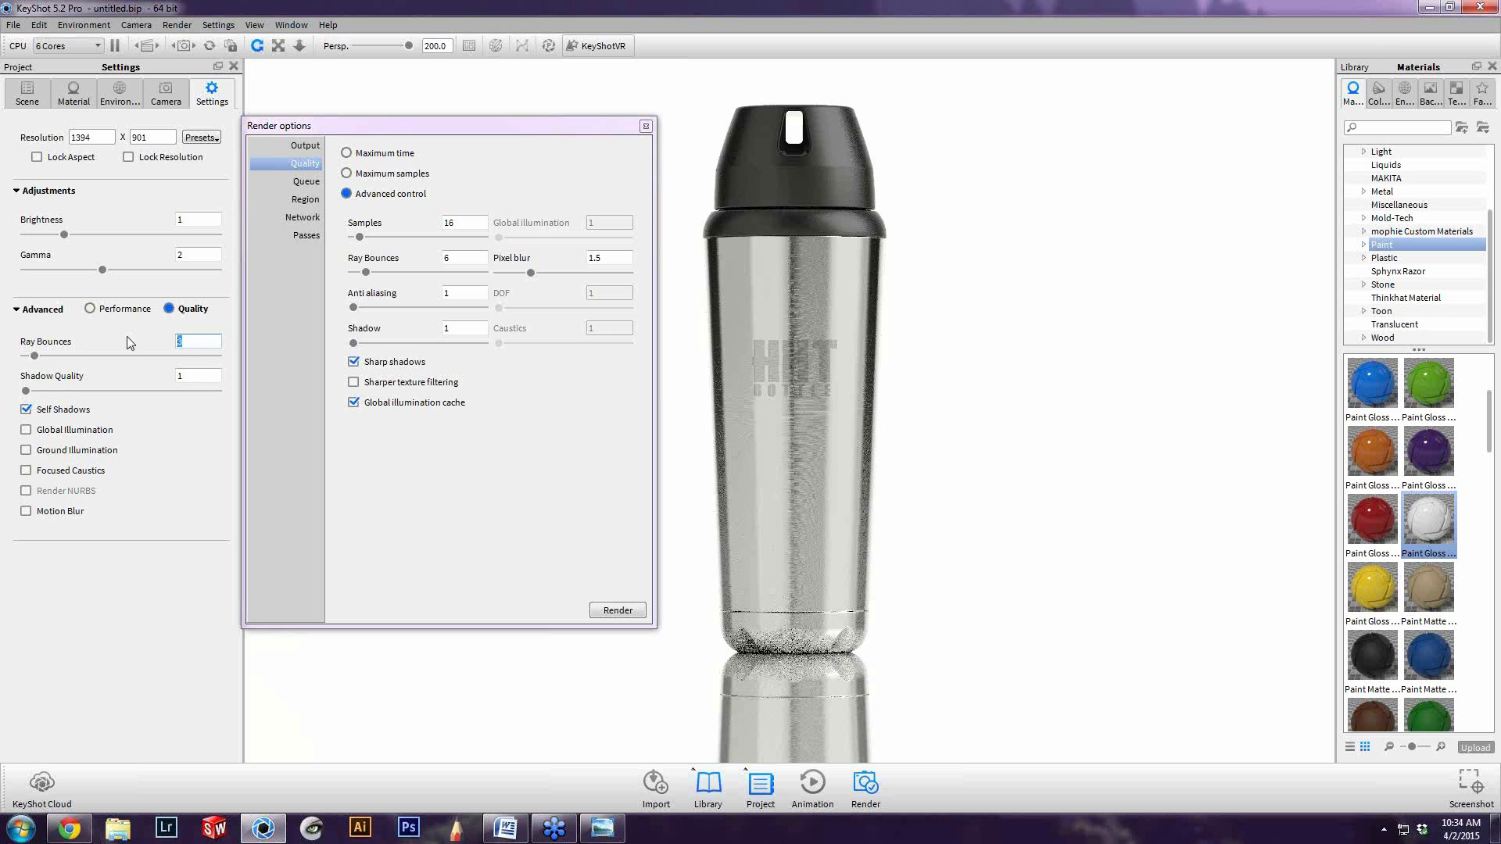
pyautogui.click(1066, 299)
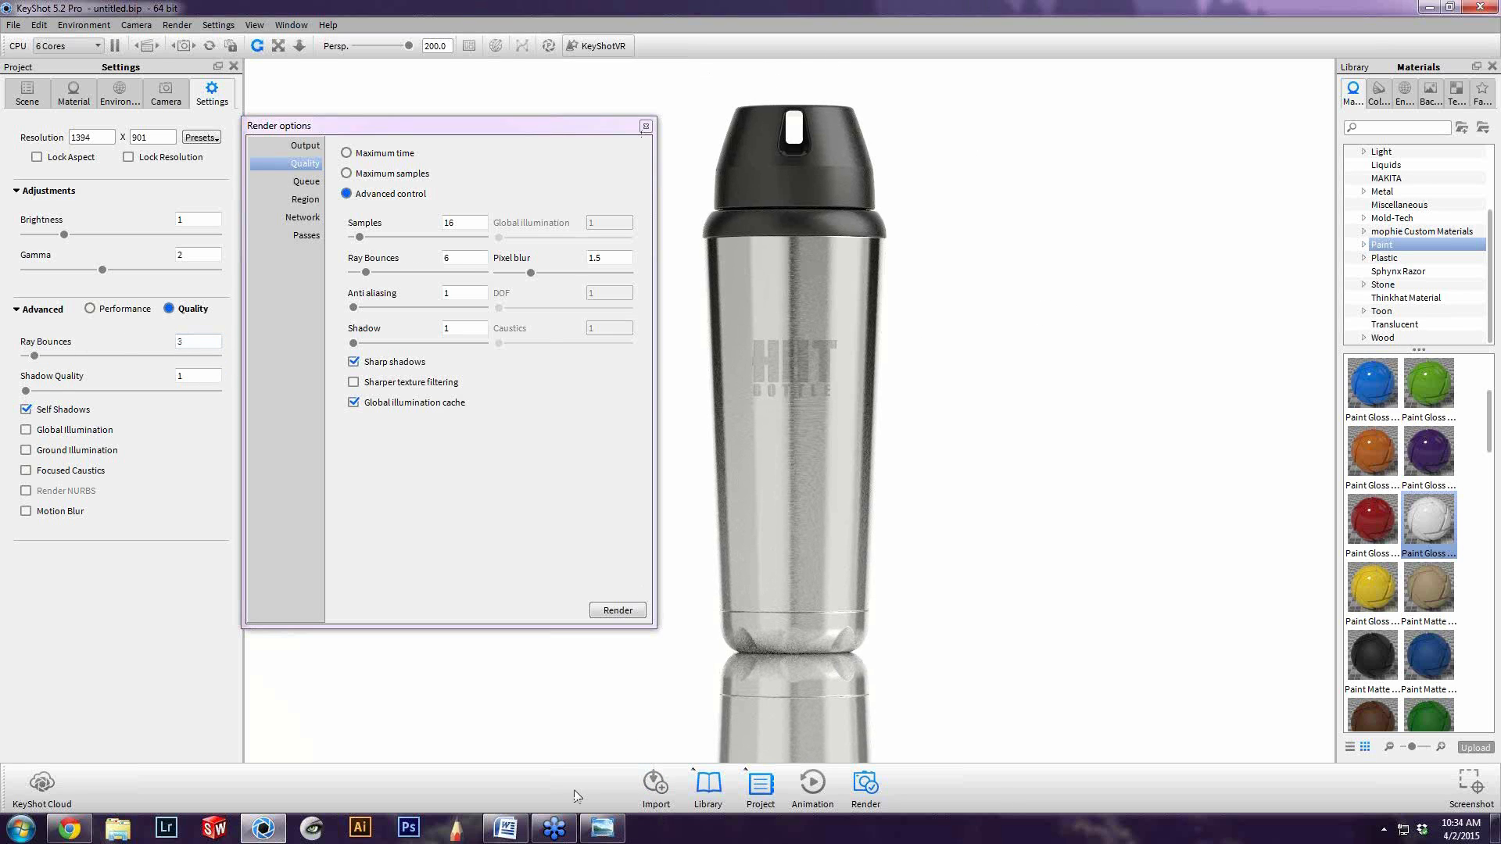
pyautogui.doubleClick(199, 340)
pyautogui.press('Return')
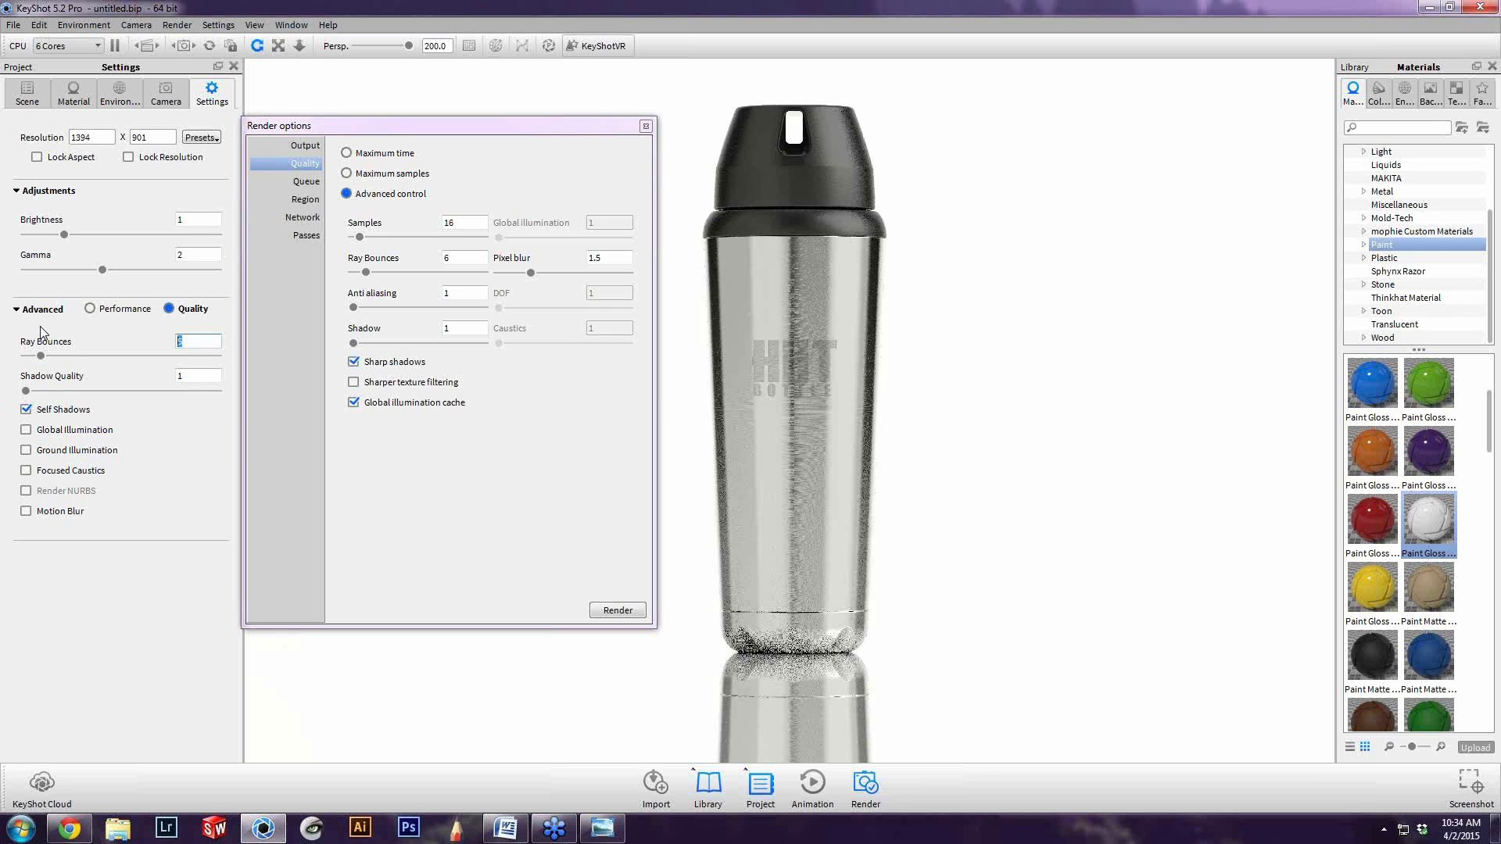
pyautogui.press('Return')
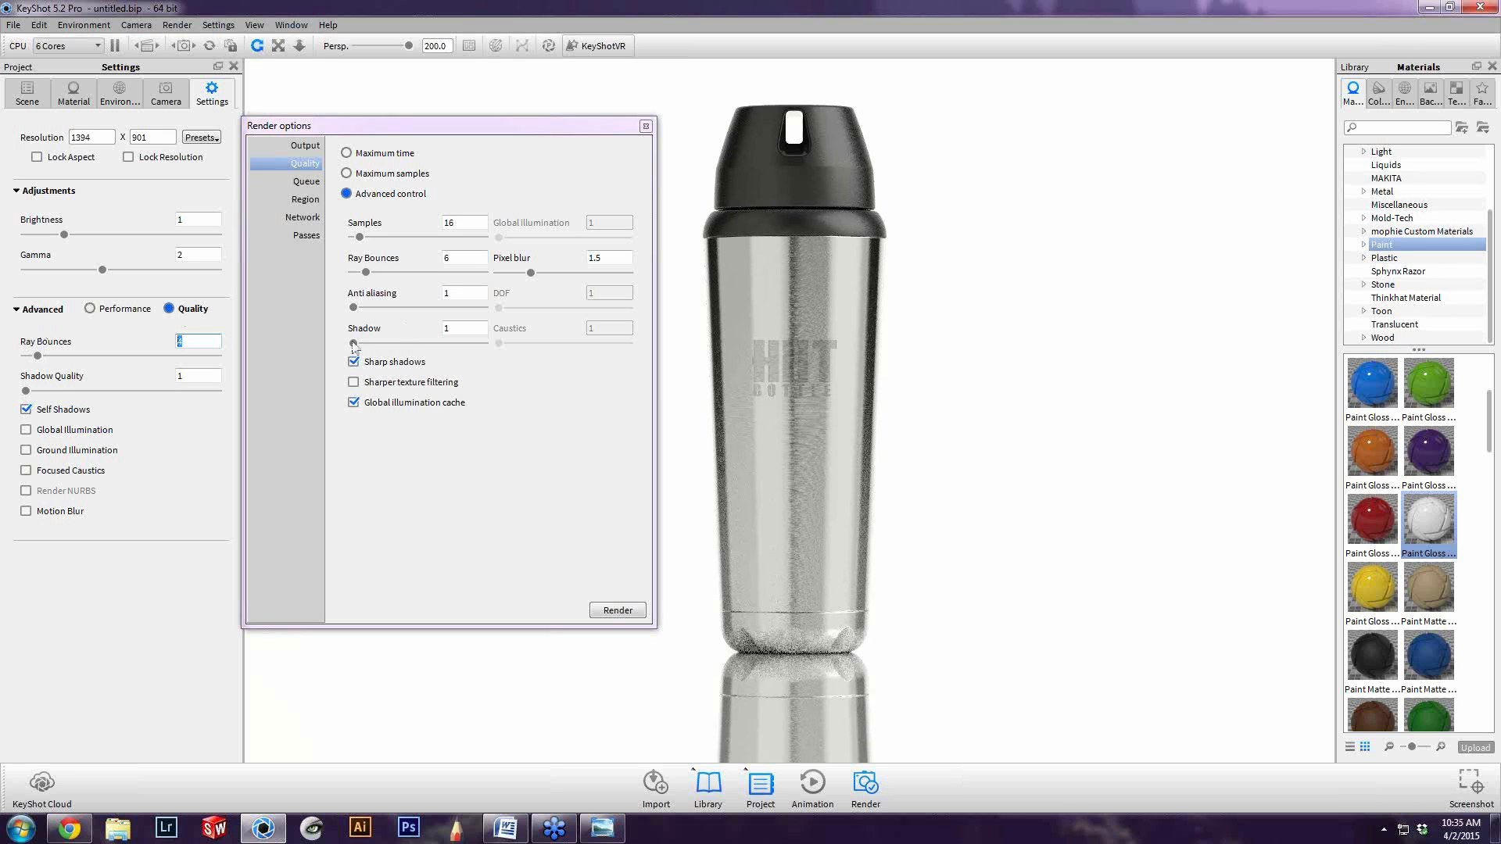
# Set the render's ray bounces to 4 and its anti-aliasing to 6 in the advanced quality controls
pyautogui.click(461, 259)
pyautogui.moveTo(461, 259); pyautogui.dragTo(403, 267)
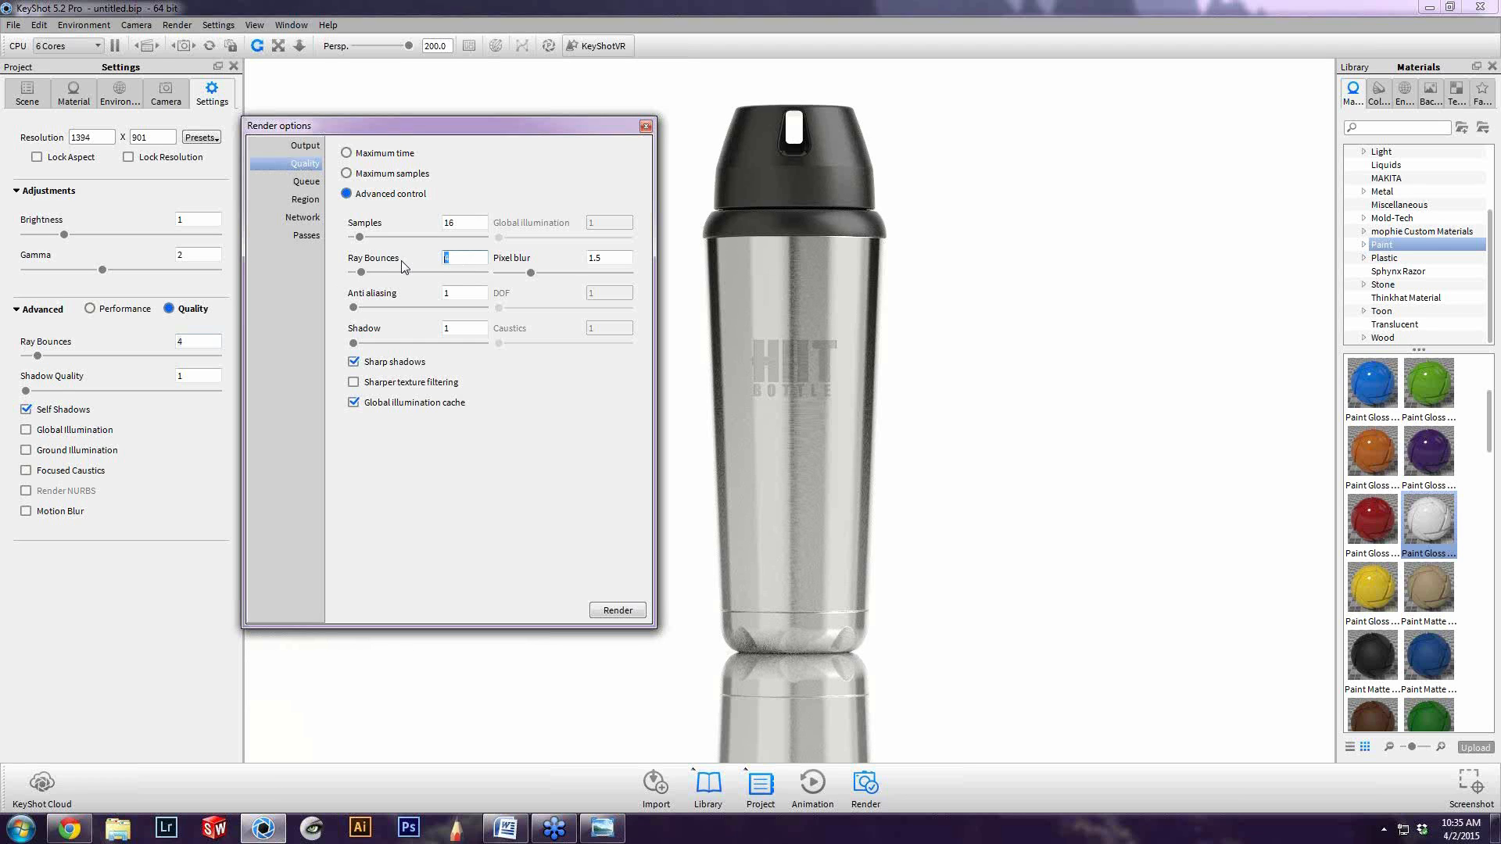
pyautogui.click(316, 331)
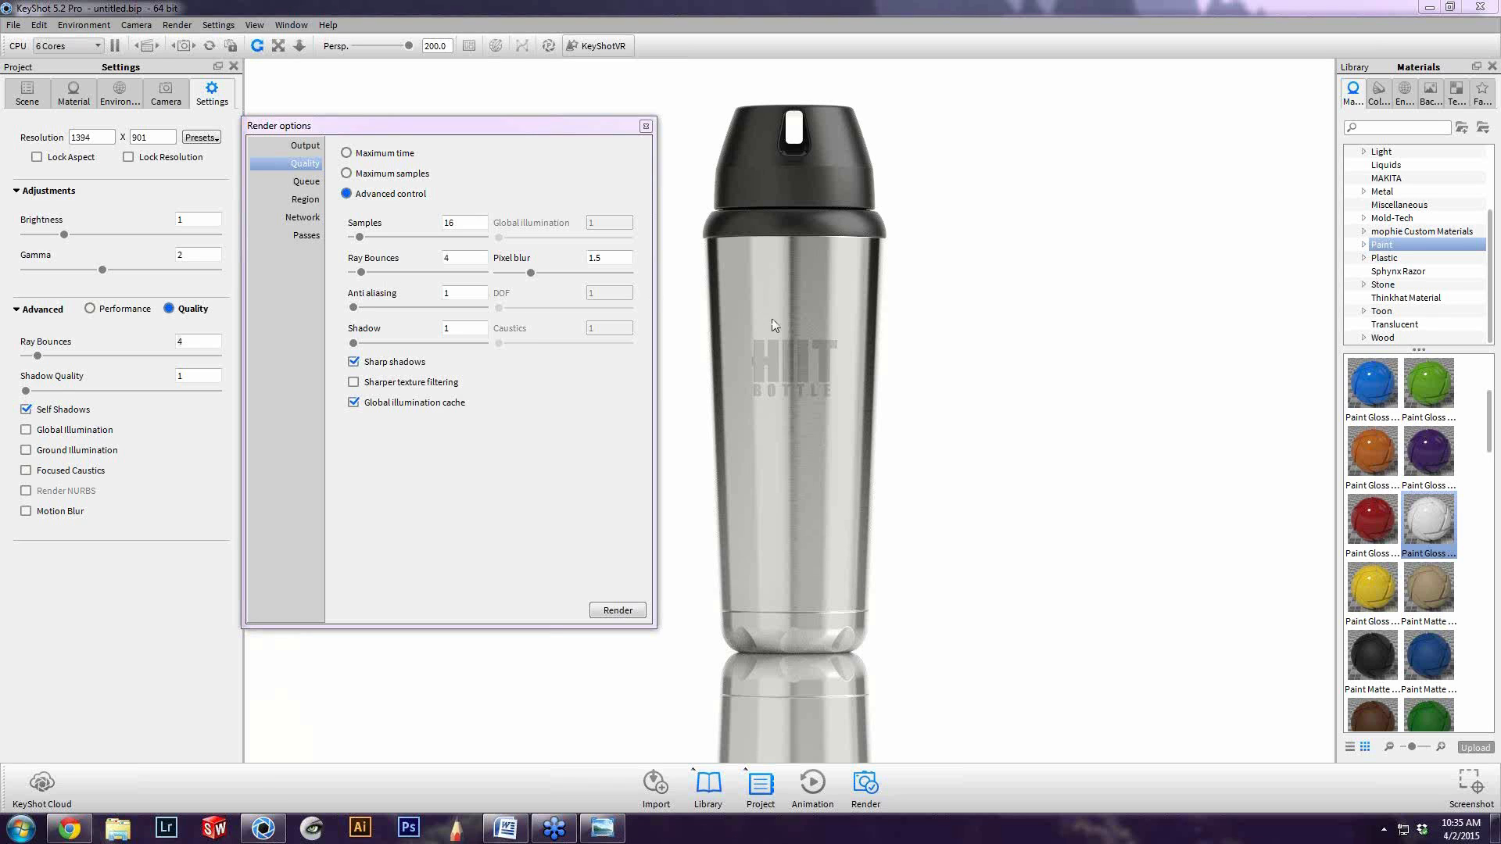
pyautogui.click(355, 310)
pyautogui.moveTo(355, 310); pyautogui.dragTo(450, 314)
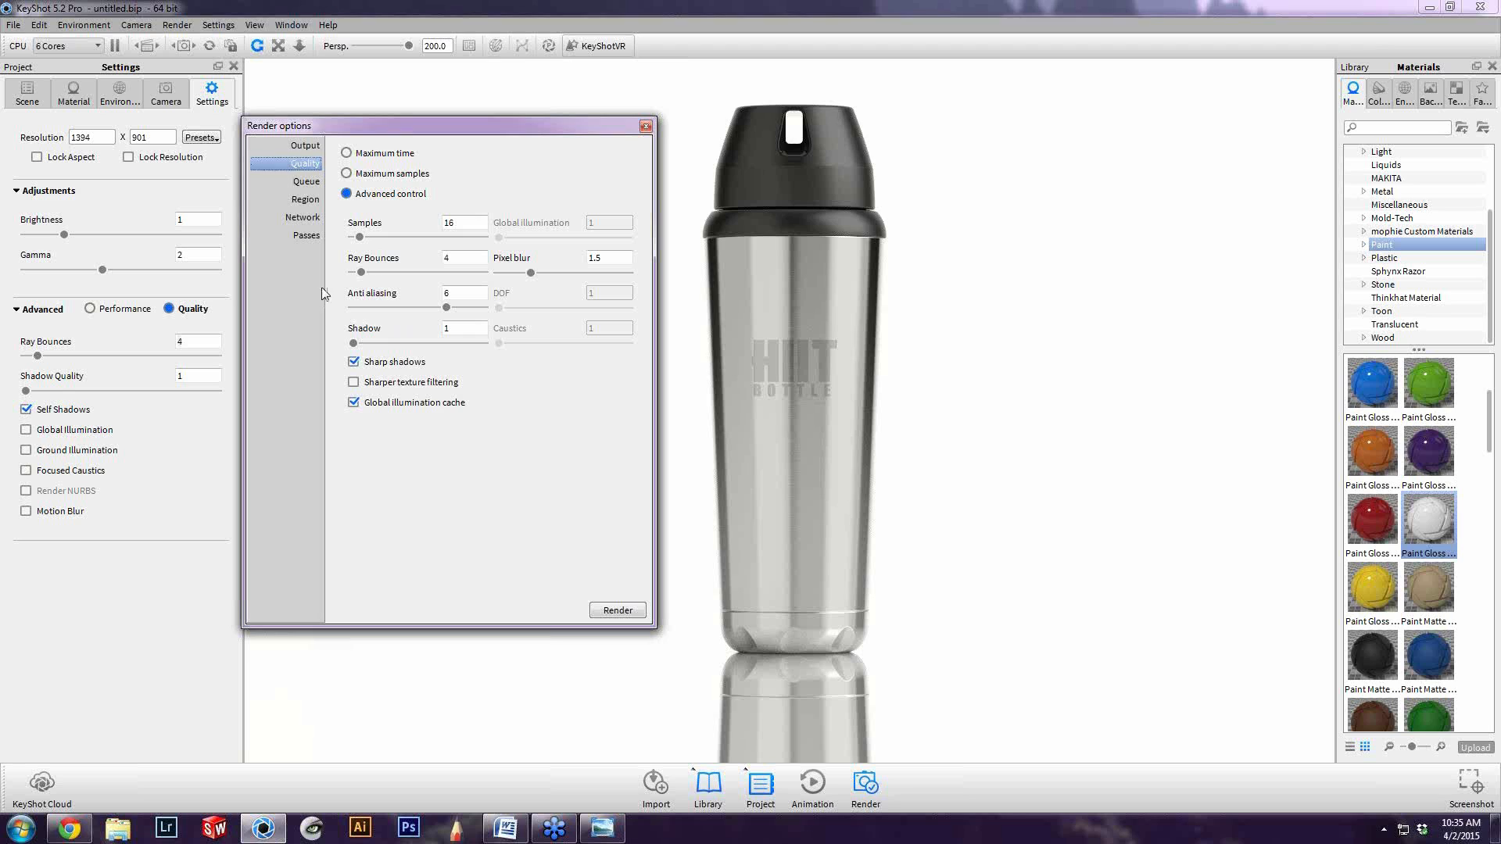
# Look over the environment and brushed steel material settings, and set the render samples to 32
pyautogui.moveTo(458, 221); pyautogui.dragTo(349, 212)
pyautogui.click(119, 95)
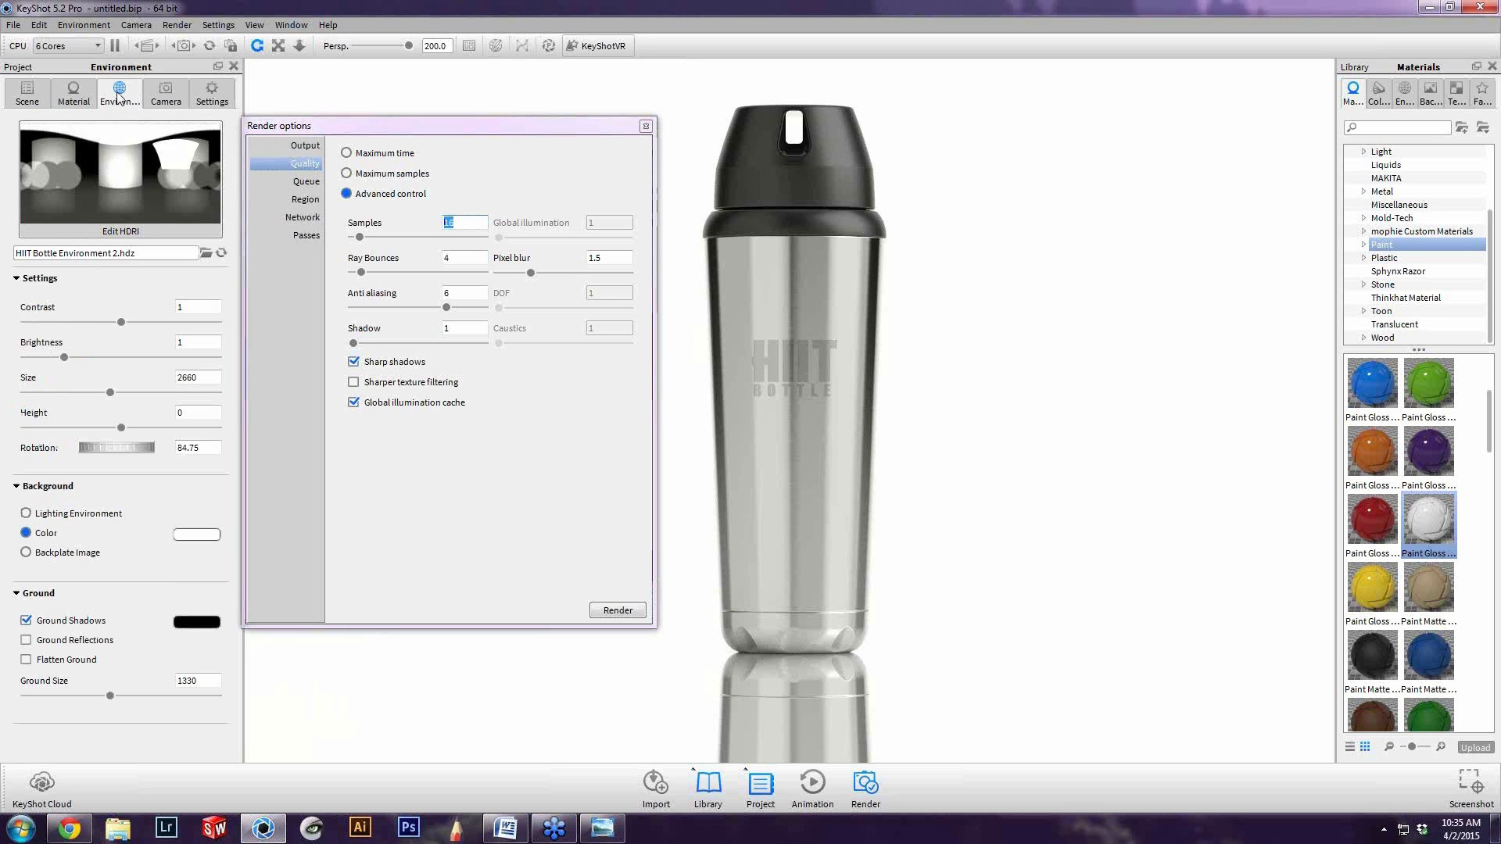
pyautogui.click(74, 93)
pyautogui.doubleClick(449, 222)
pyautogui.write('32')
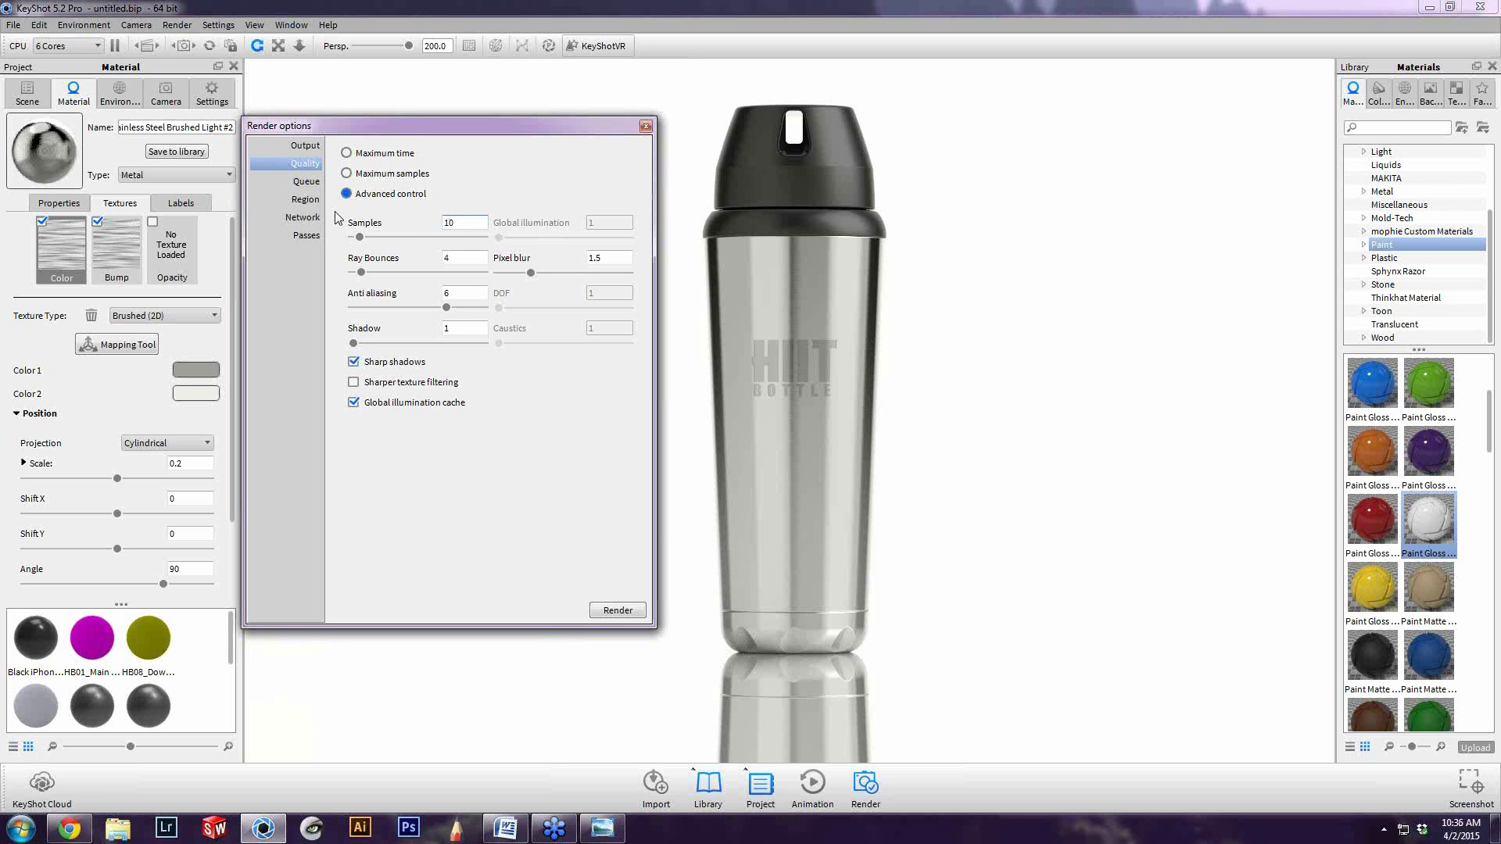
pyautogui.press('Return')
pyautogui.click(467, 259)
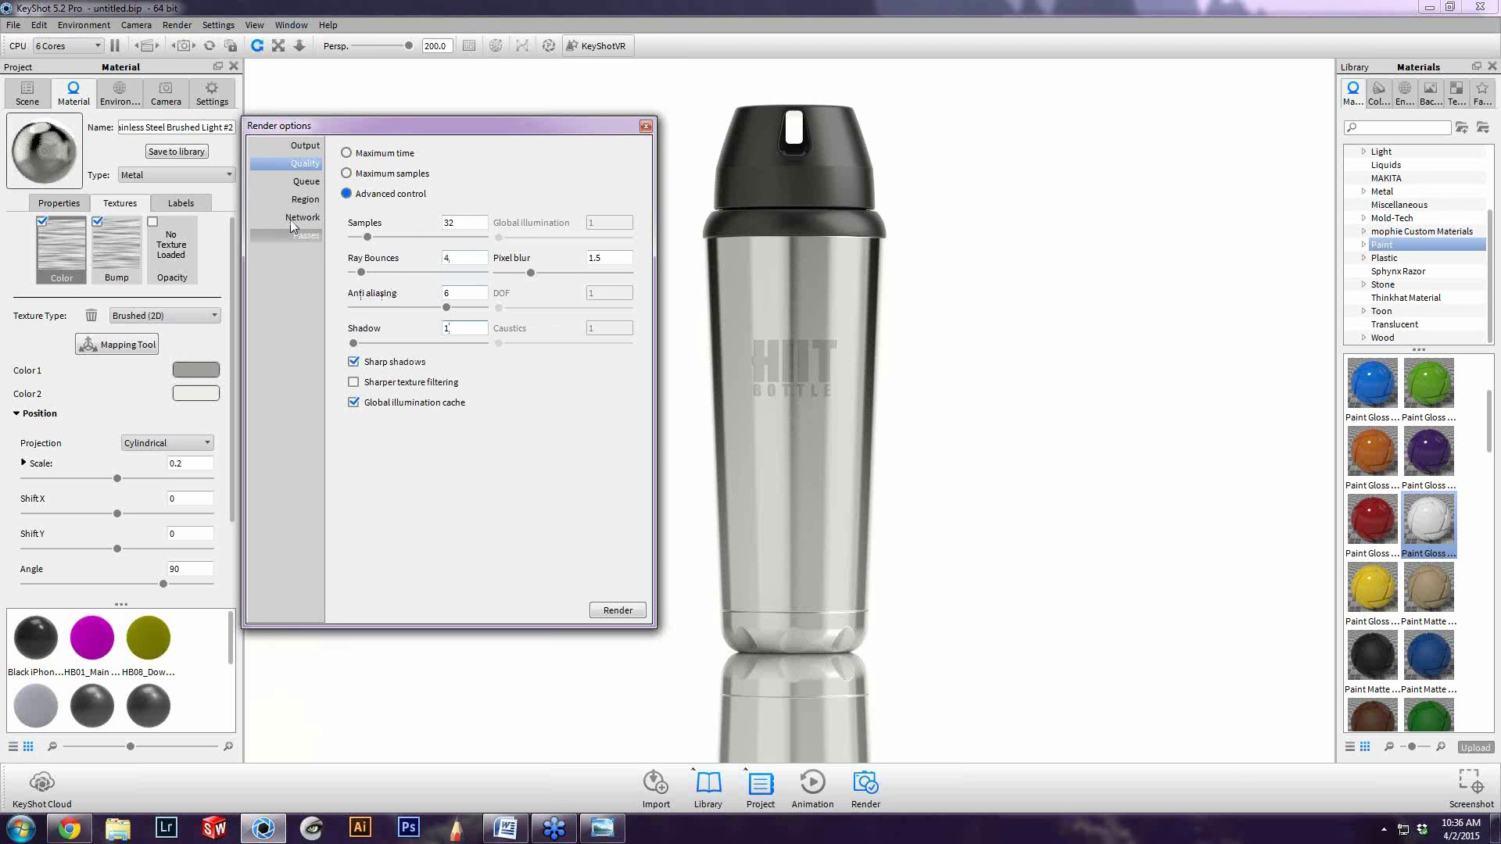
# Review the output options and scene models, and include the clown pass and render layers in the render output
pyautogui.click(304, 145)
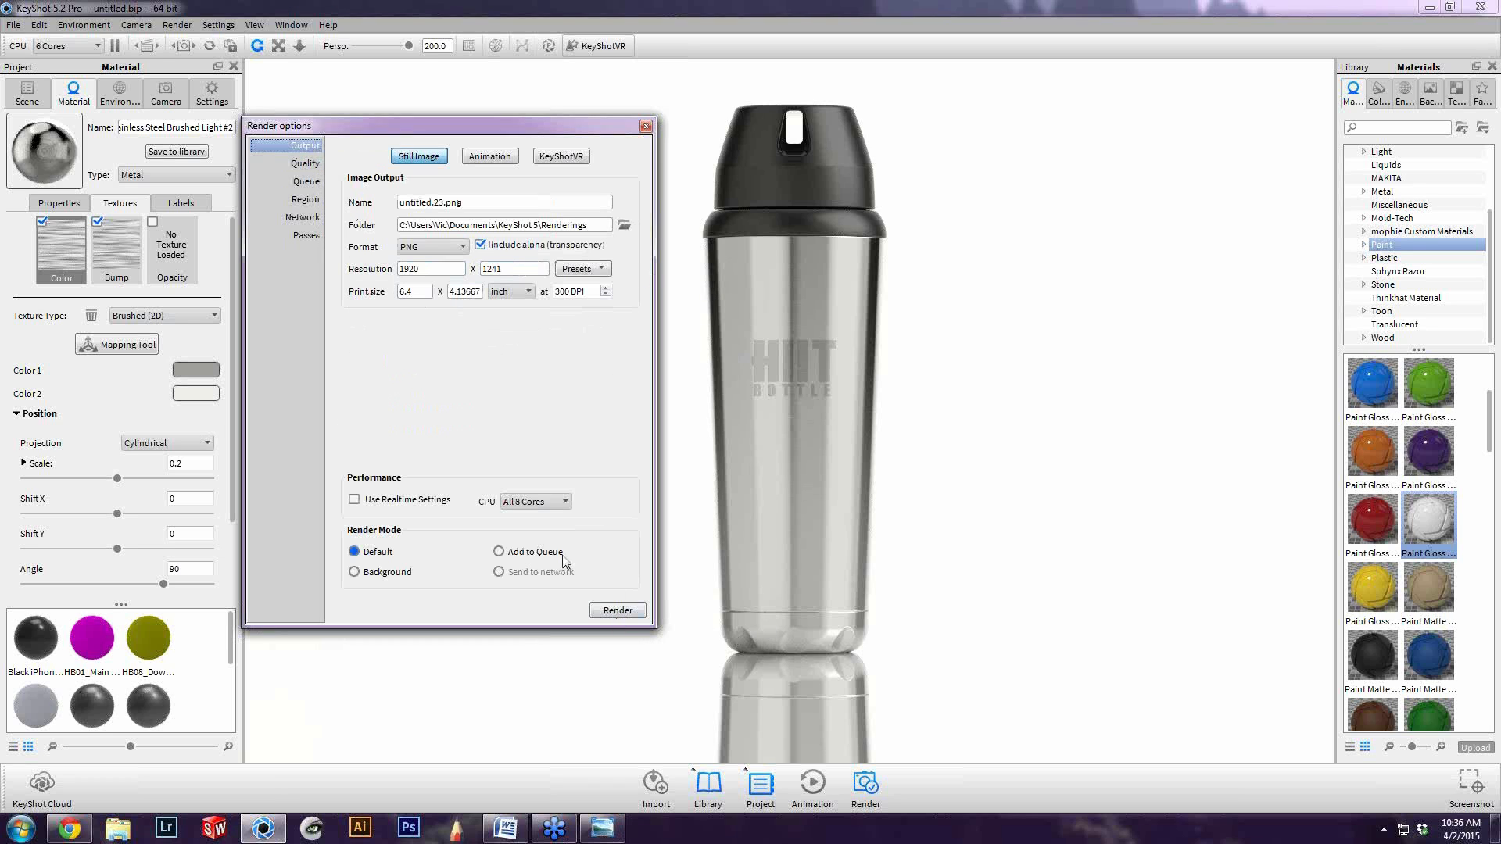
pyautogui.click(39, 98)
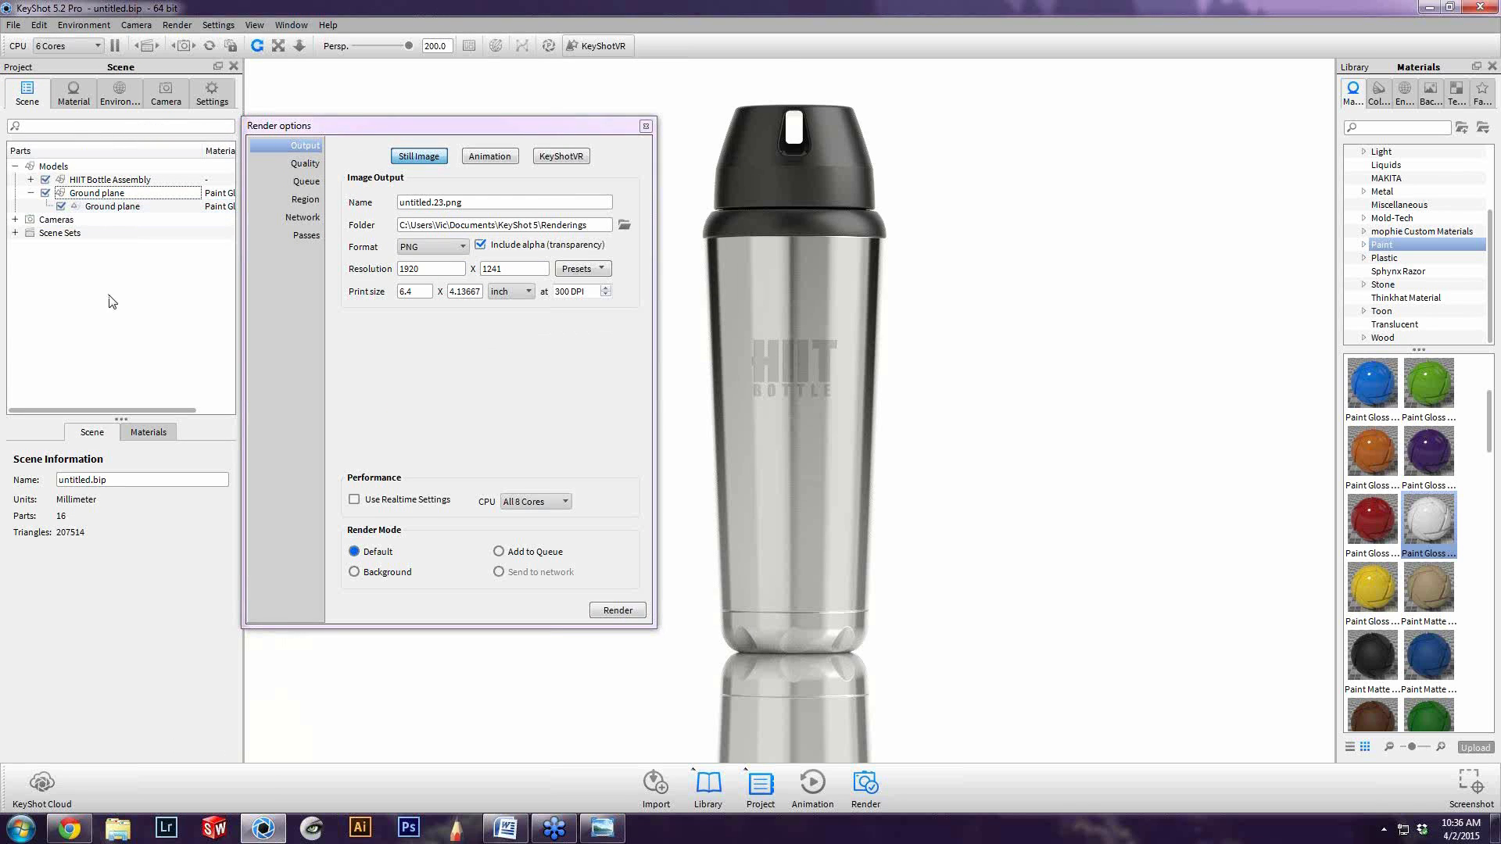
pyautogui.click(29, 192)
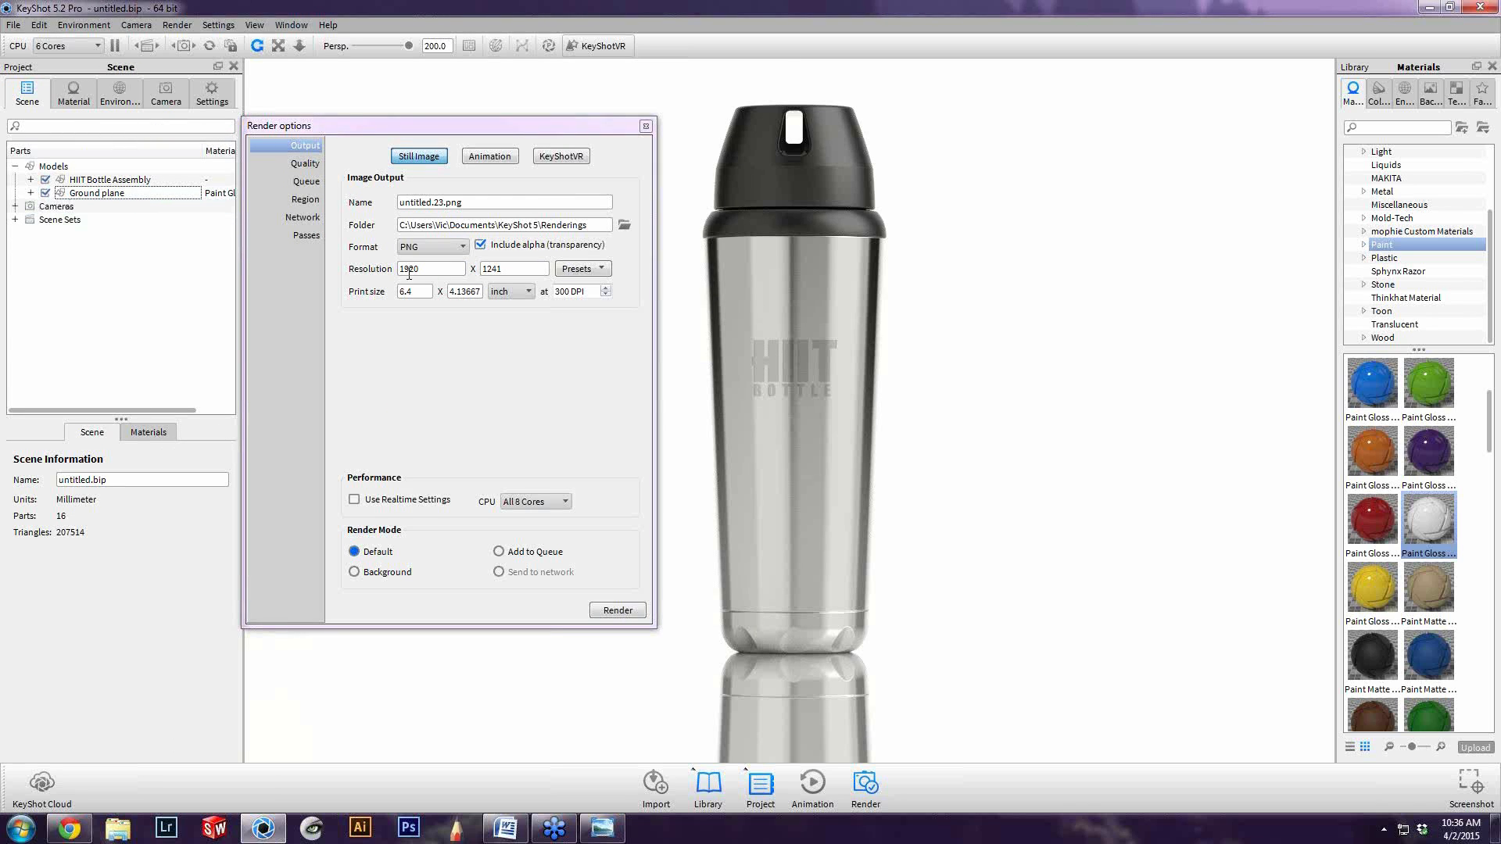
pyautogui.click(280, 235)
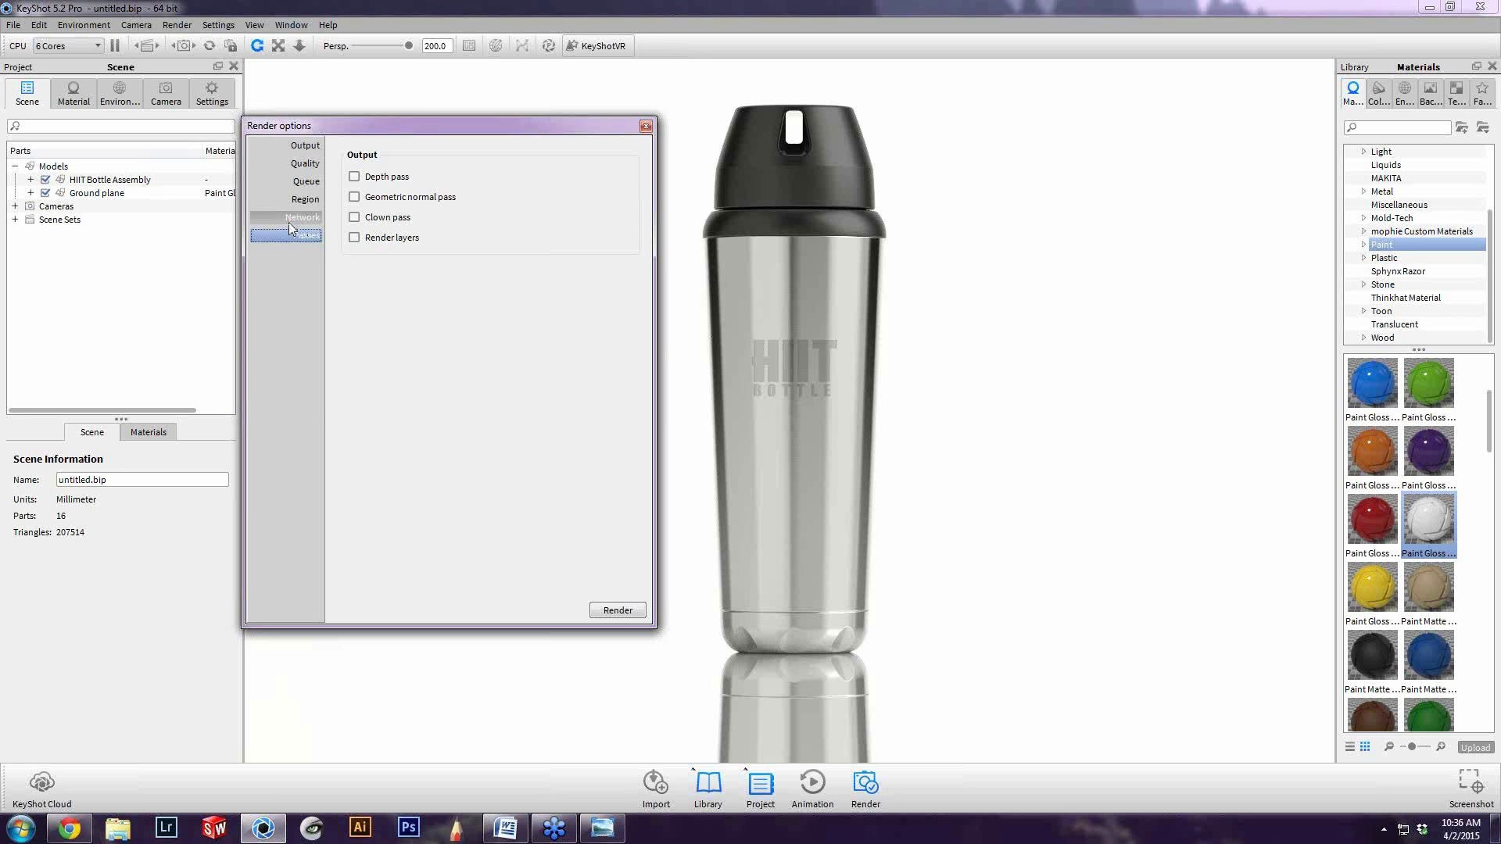
pyautogui.click(355, 218)
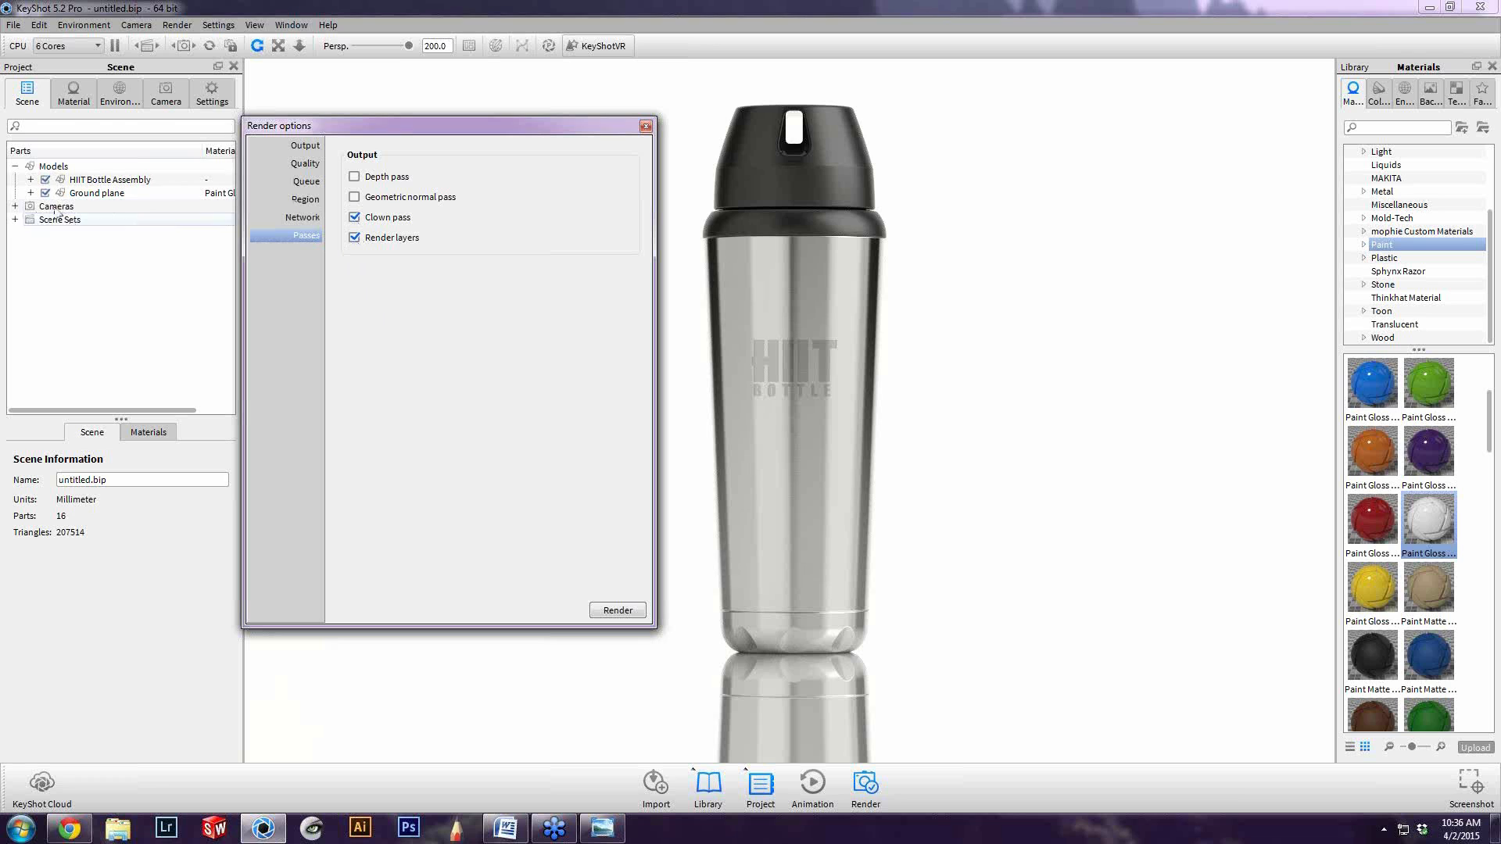
# Assign the Ground plane model to a new render layer named "Ground Reflection"
pyautogui.click(85, 195)
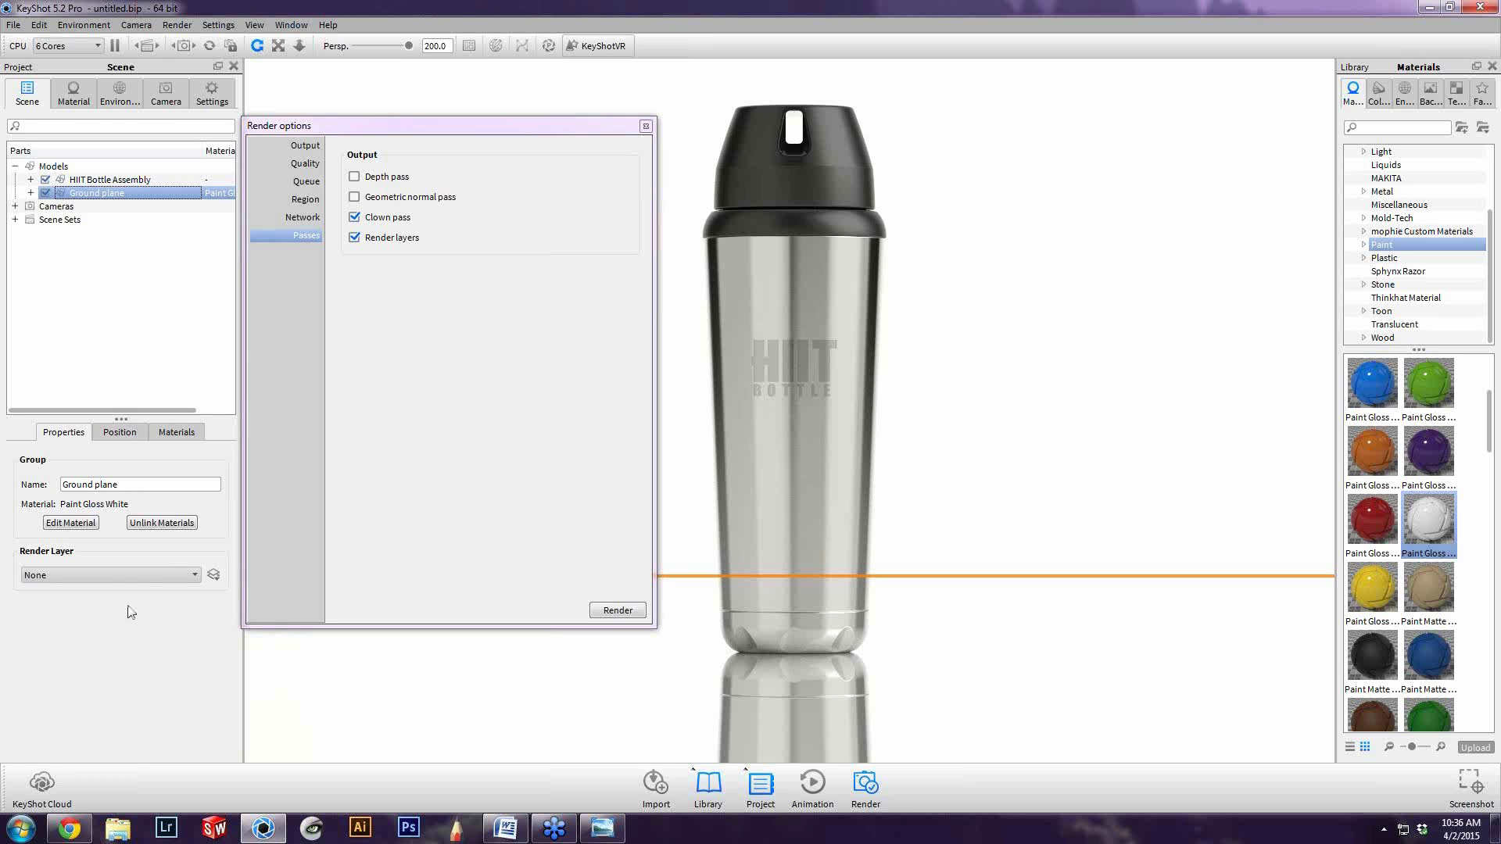
pyautogui.click(87, 180)
pyautogui.click(89, 193)
pyautogui.click(87, 180)
pyautogui.click(88, 194)
pyautogui.click(214, 575)
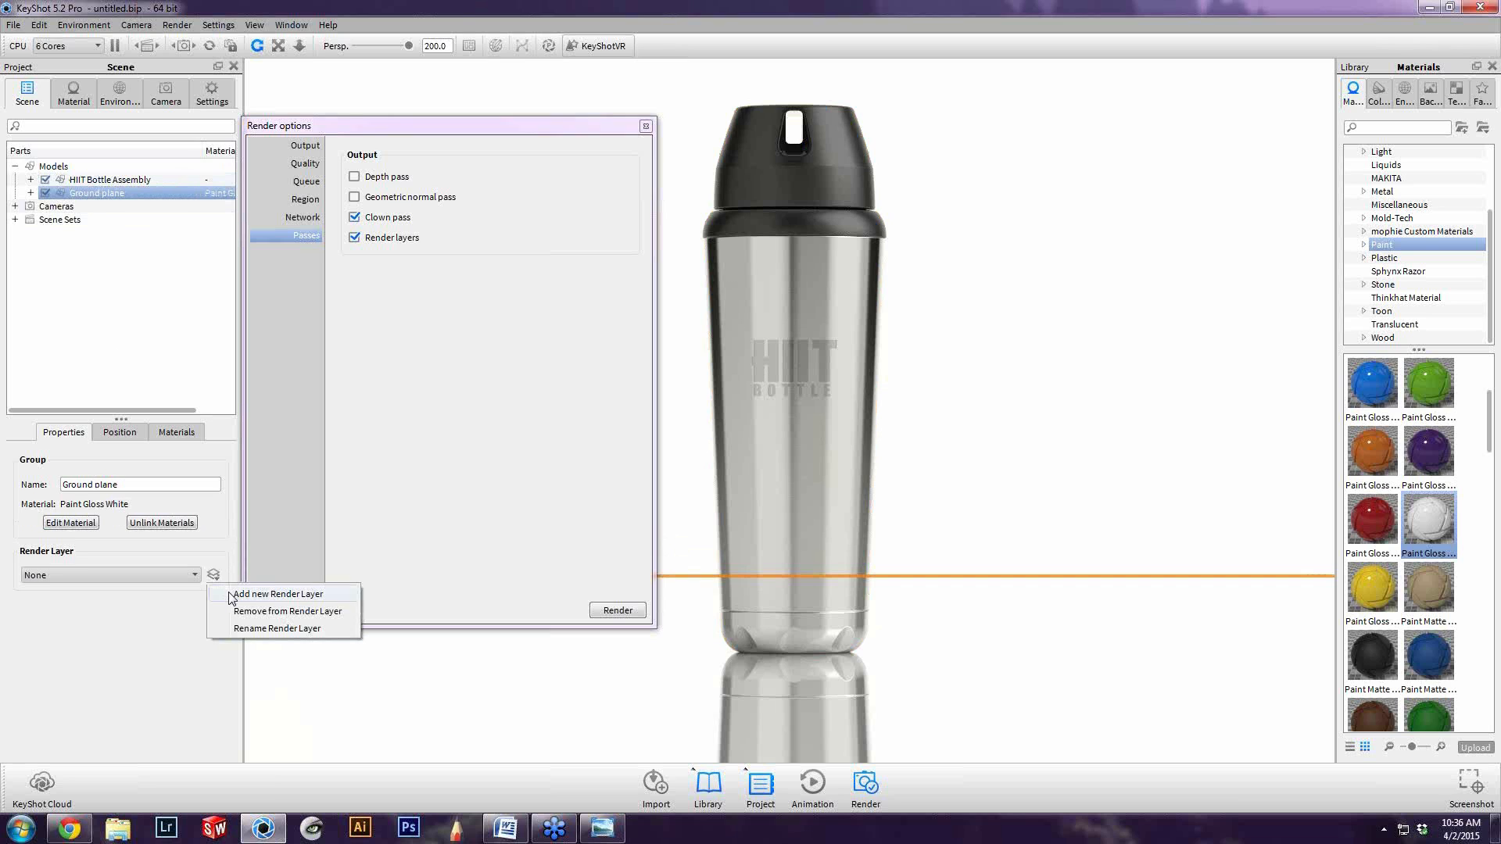
pyautogui.click(236, 596)
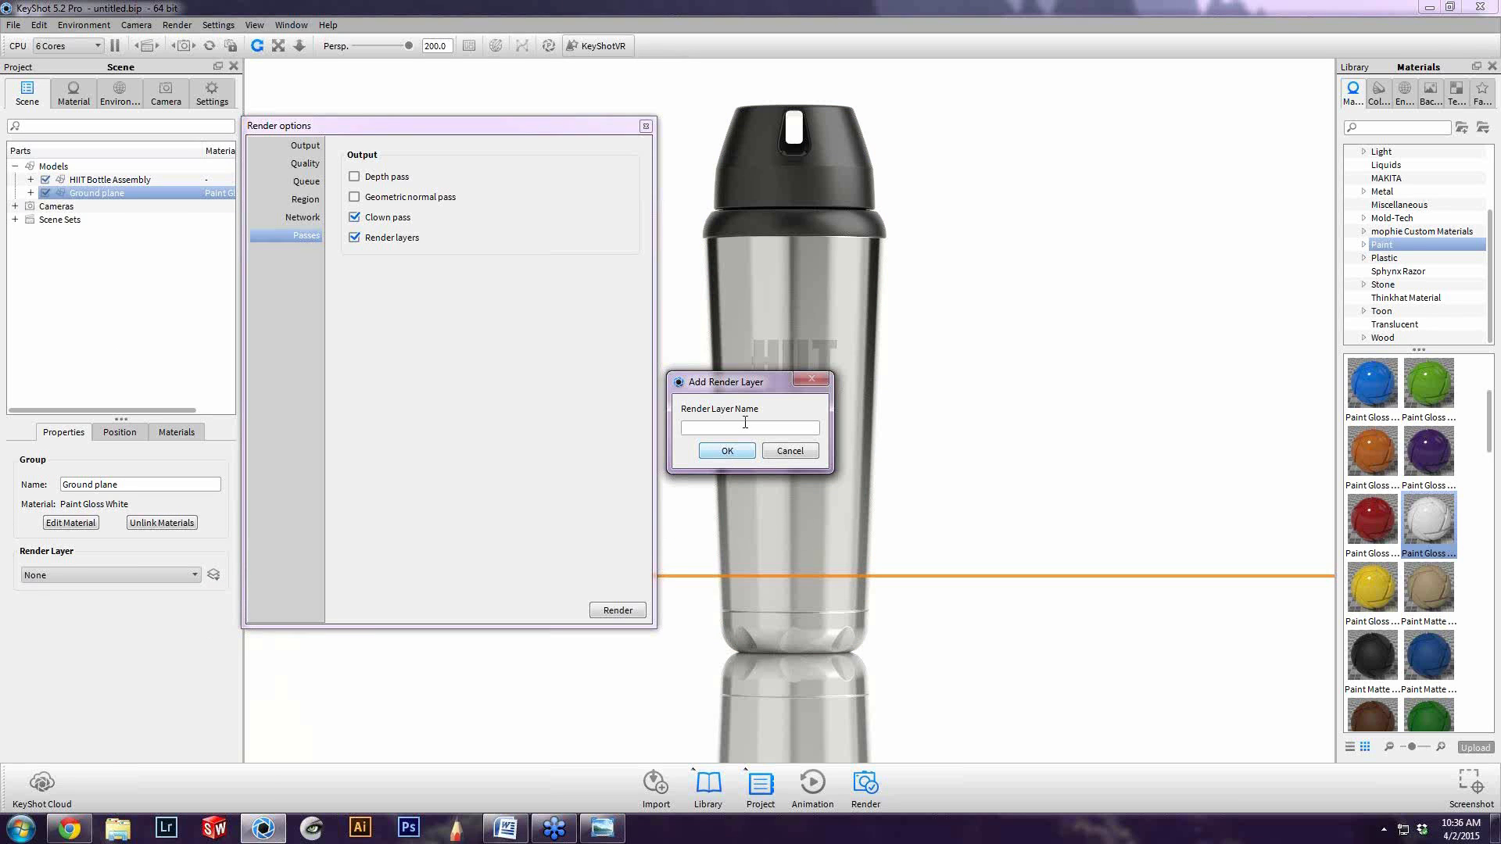
pyautogui.moveTo(757, 385); pyautogui.dragTo(517, 403)
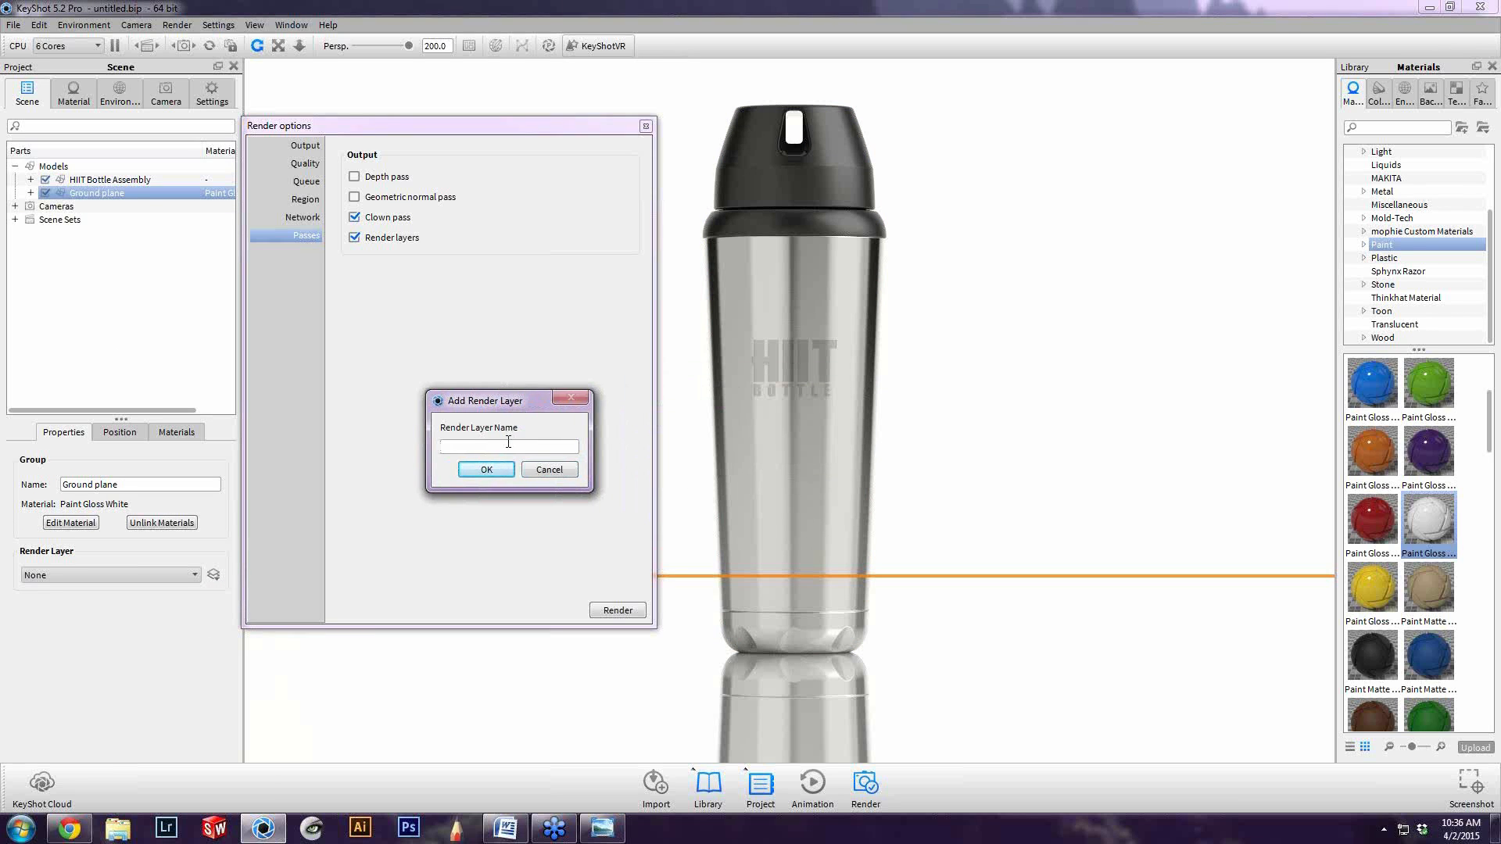
pyautogui.write('Ground Reflection')
pyautogui.press('Return')
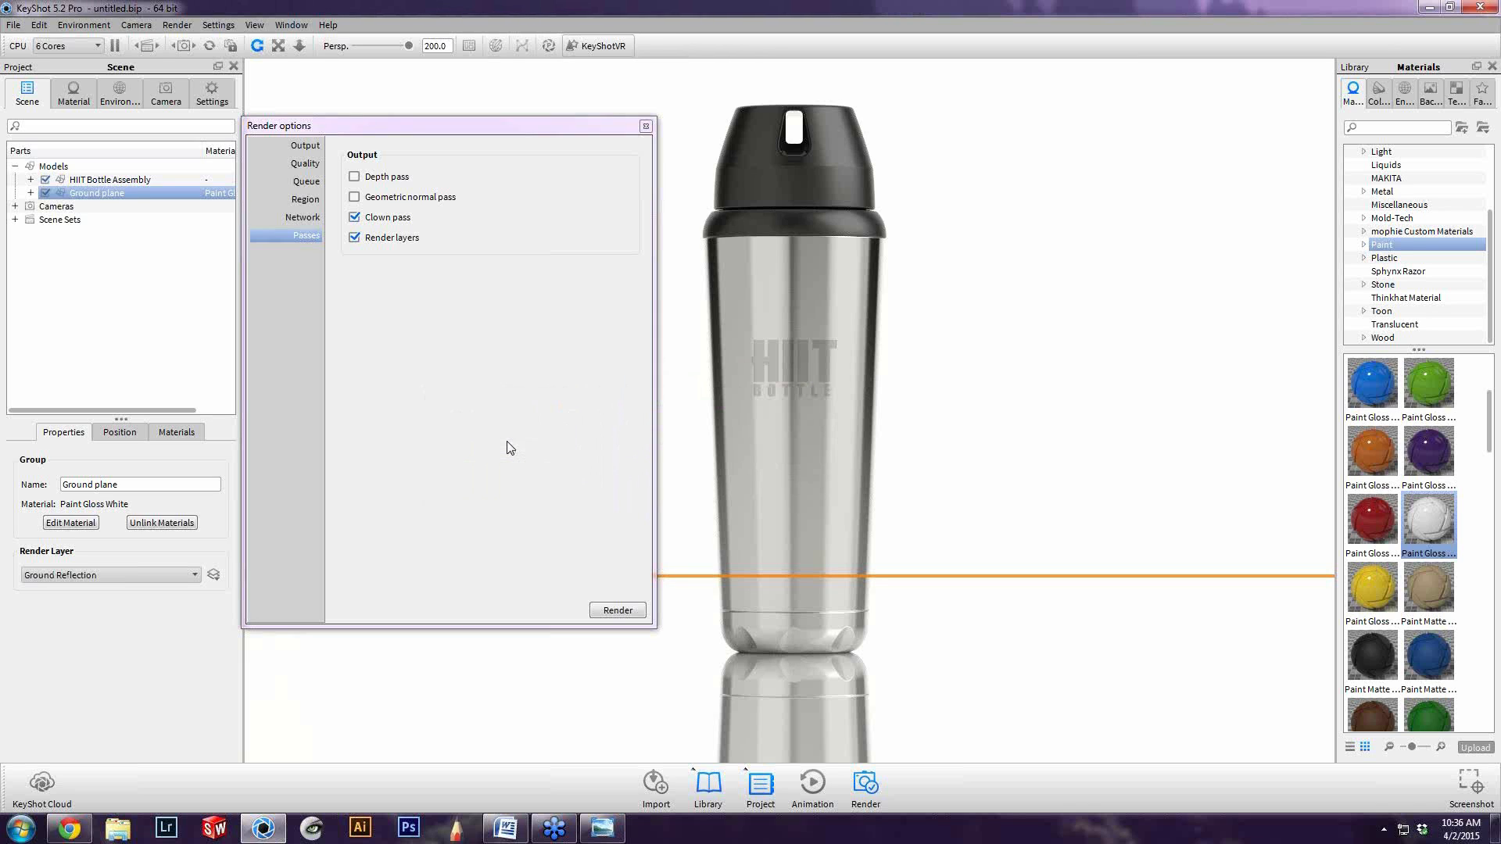
# Assign the HIIT Bottle Assembly to a new render layer named "HIIT Bottle", and check the layer assignments of both models
pyautogui.click(106, 181)
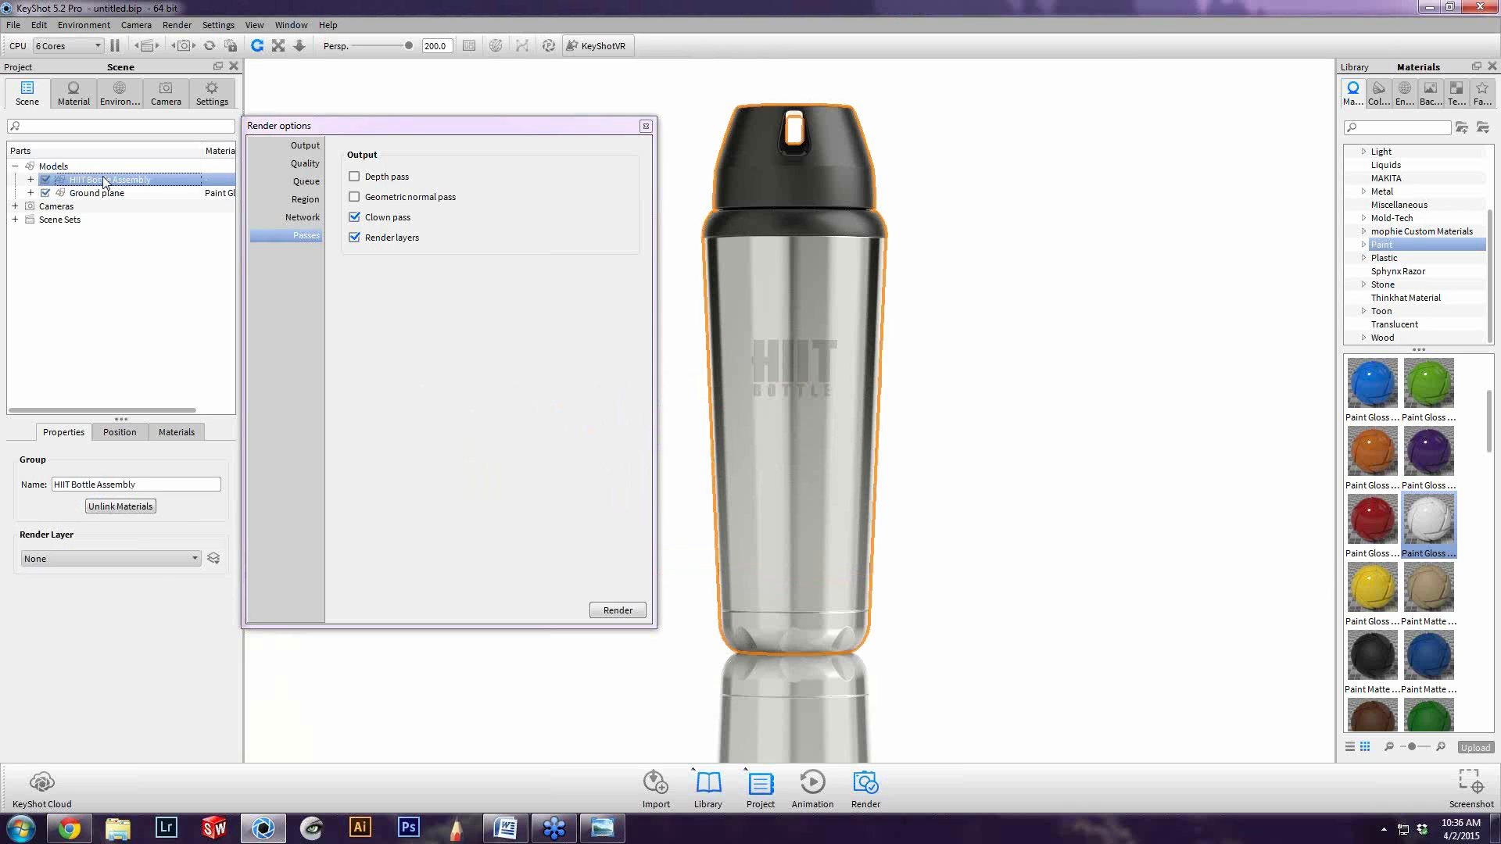
pyautogui.click(214, 559)
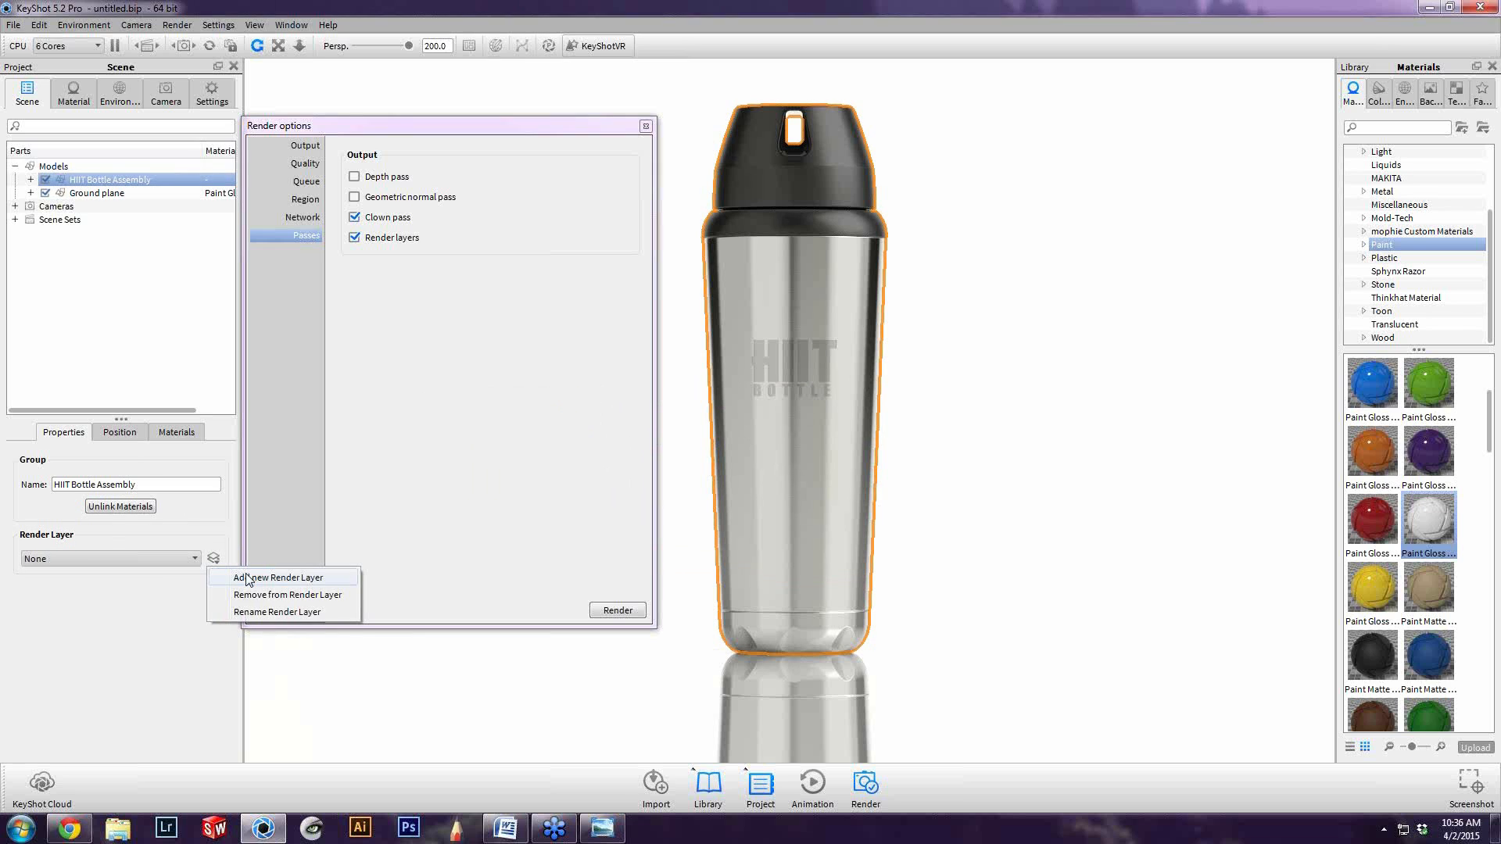
pyautogui.click(247, 579)
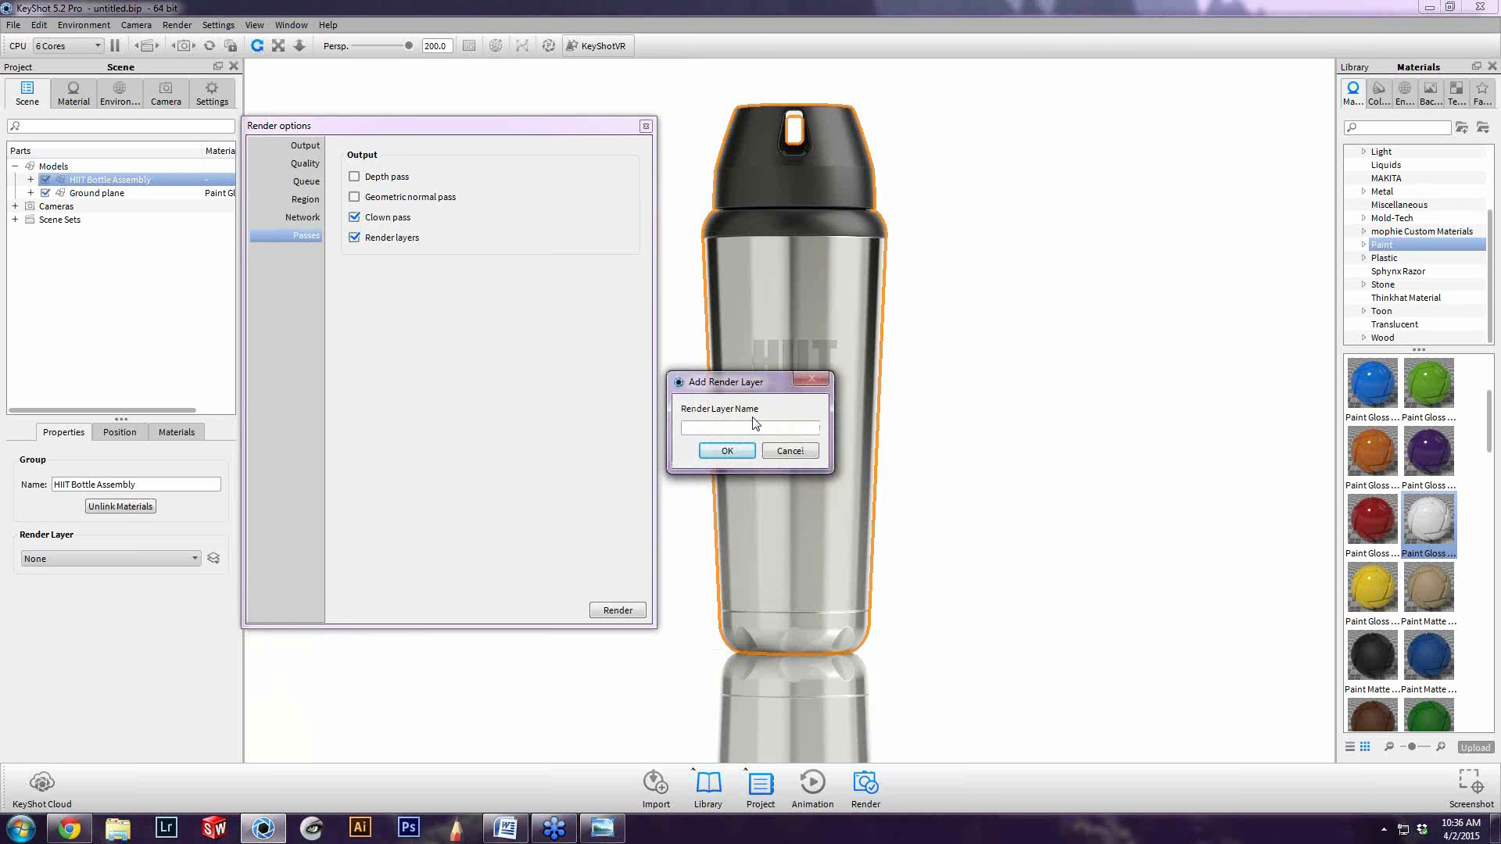
pyautogui.write('HIIT Bottle')
pyautogui.press('Return')
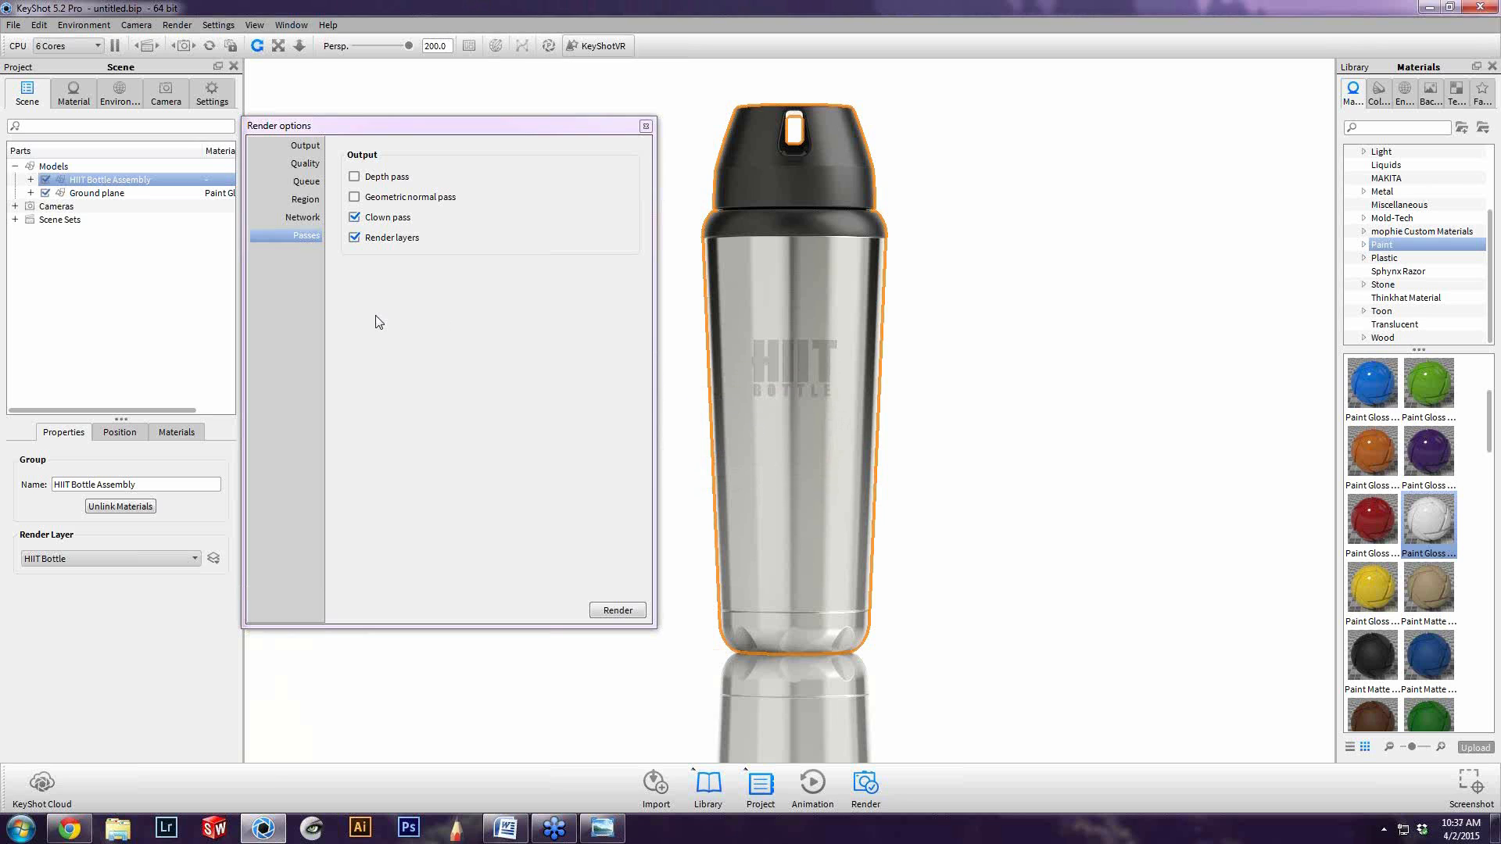
pyautogui.click(97, 193)
pyautogui.click(105, 180)
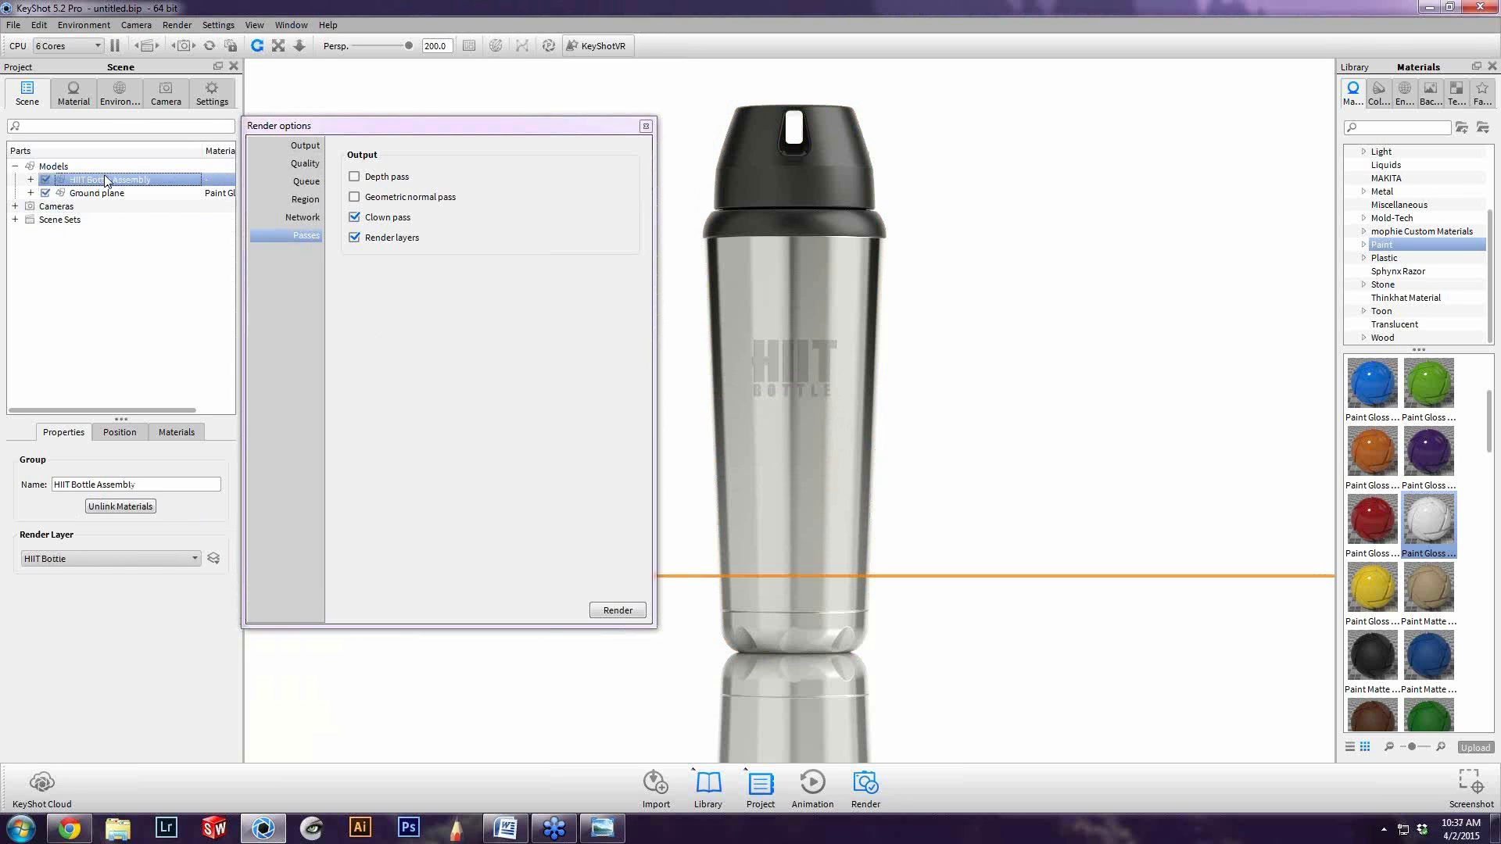
pyautogui.click(101, 192)
pyautogui.click(93, 191)
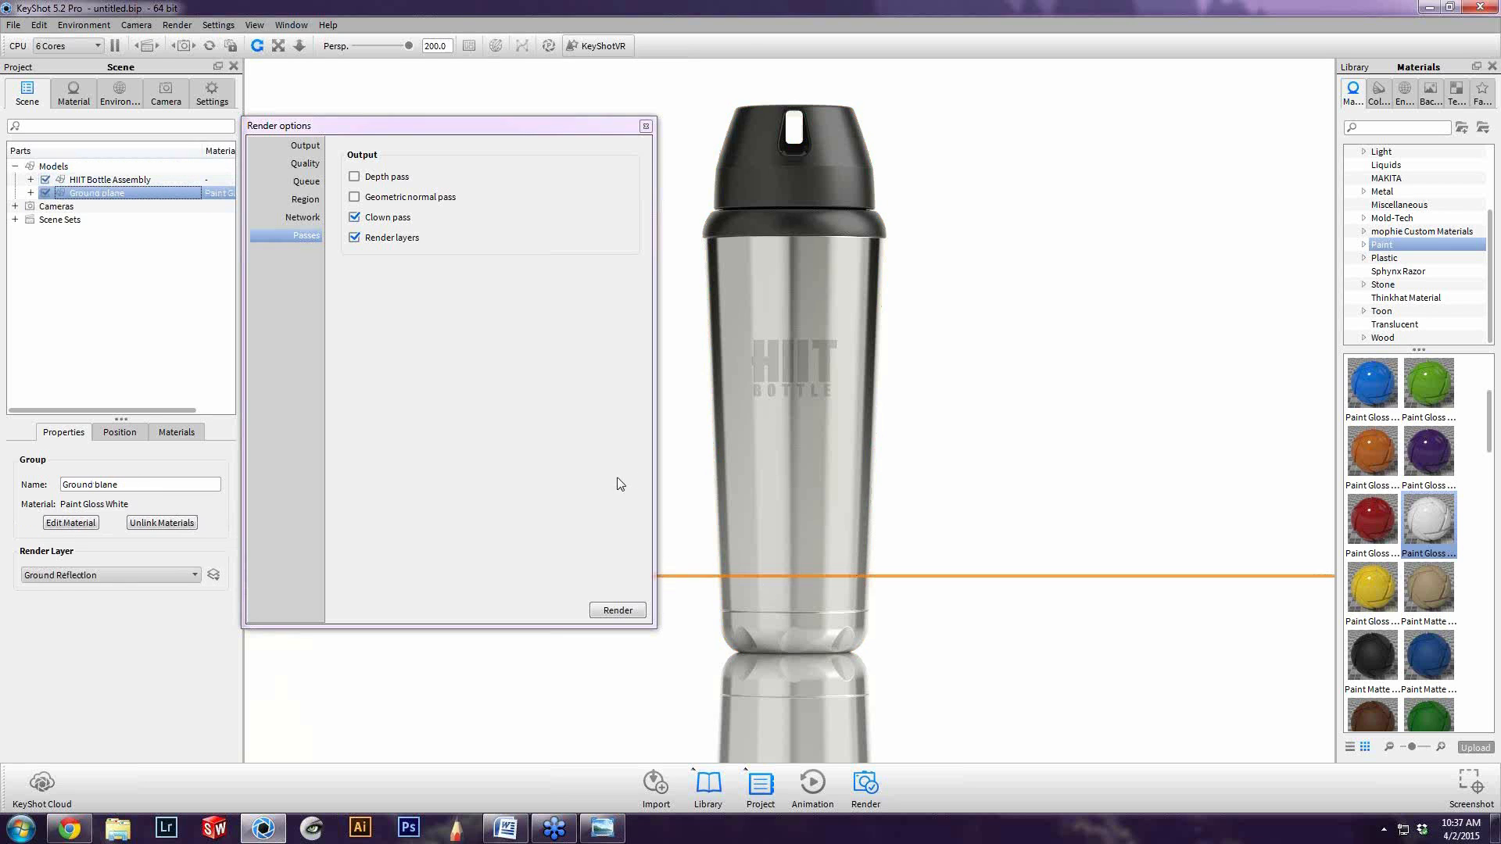
# Render the still image untitled.23.png at 1920 x 1241 in default mode and save the finished render
pyautogui.click(484, 426)
pyautogui.moveTo(505, 107)
pyautogui.mouseDown()
pyautogui.moveTo(527, 90)
pyautogui.moveTo(514, 104)
pyautogui.mouseUp()
pyautogui.click(331, 133)
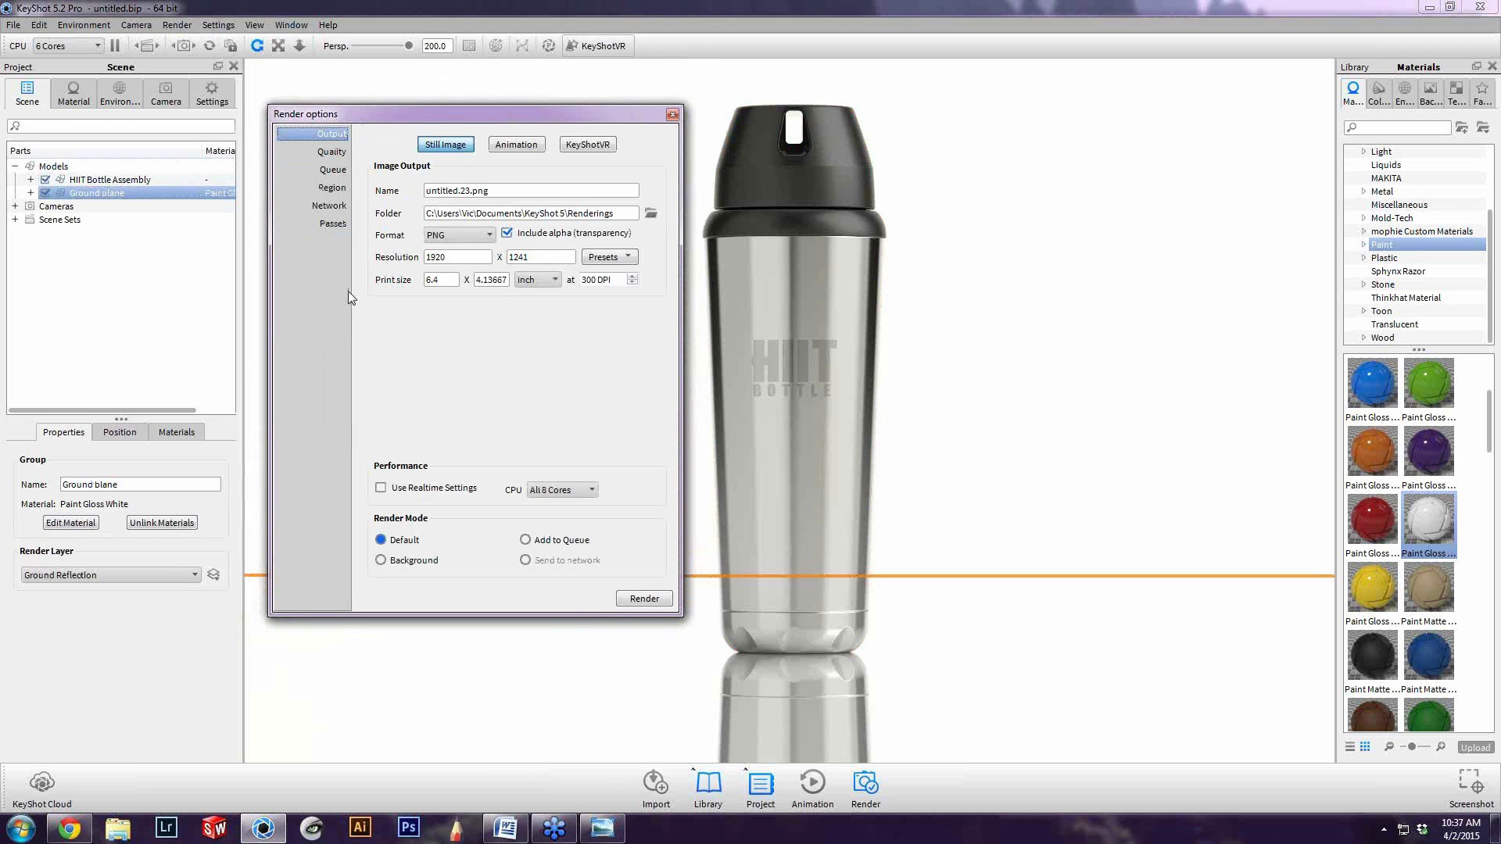
pyautogui.click(644, 599)
pyautogui.click(755, 428)
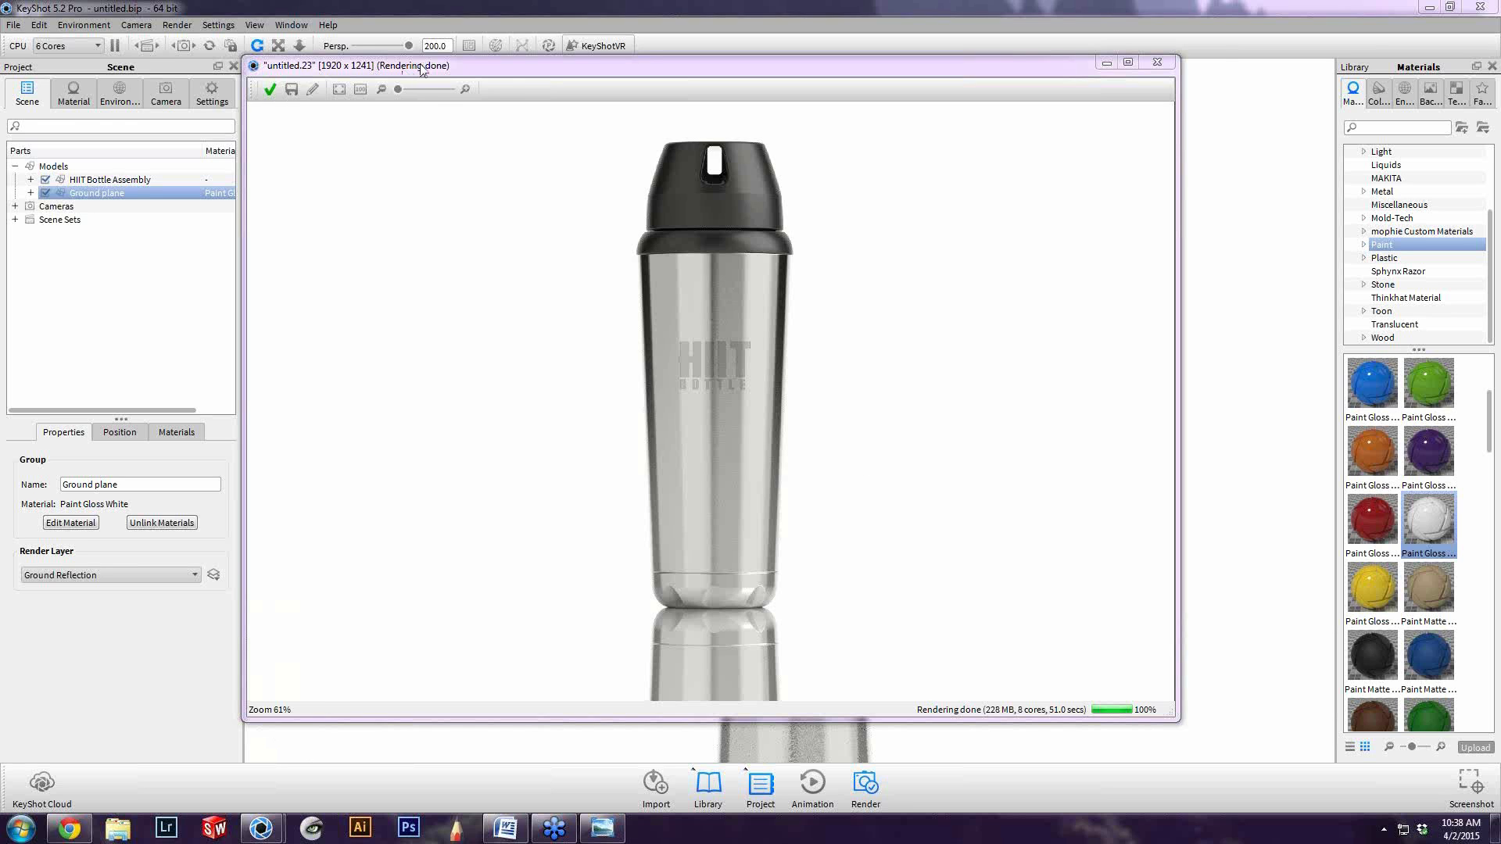
pyautogui.moveTo(420, 69); pyautogui.dragTo(527, 71)
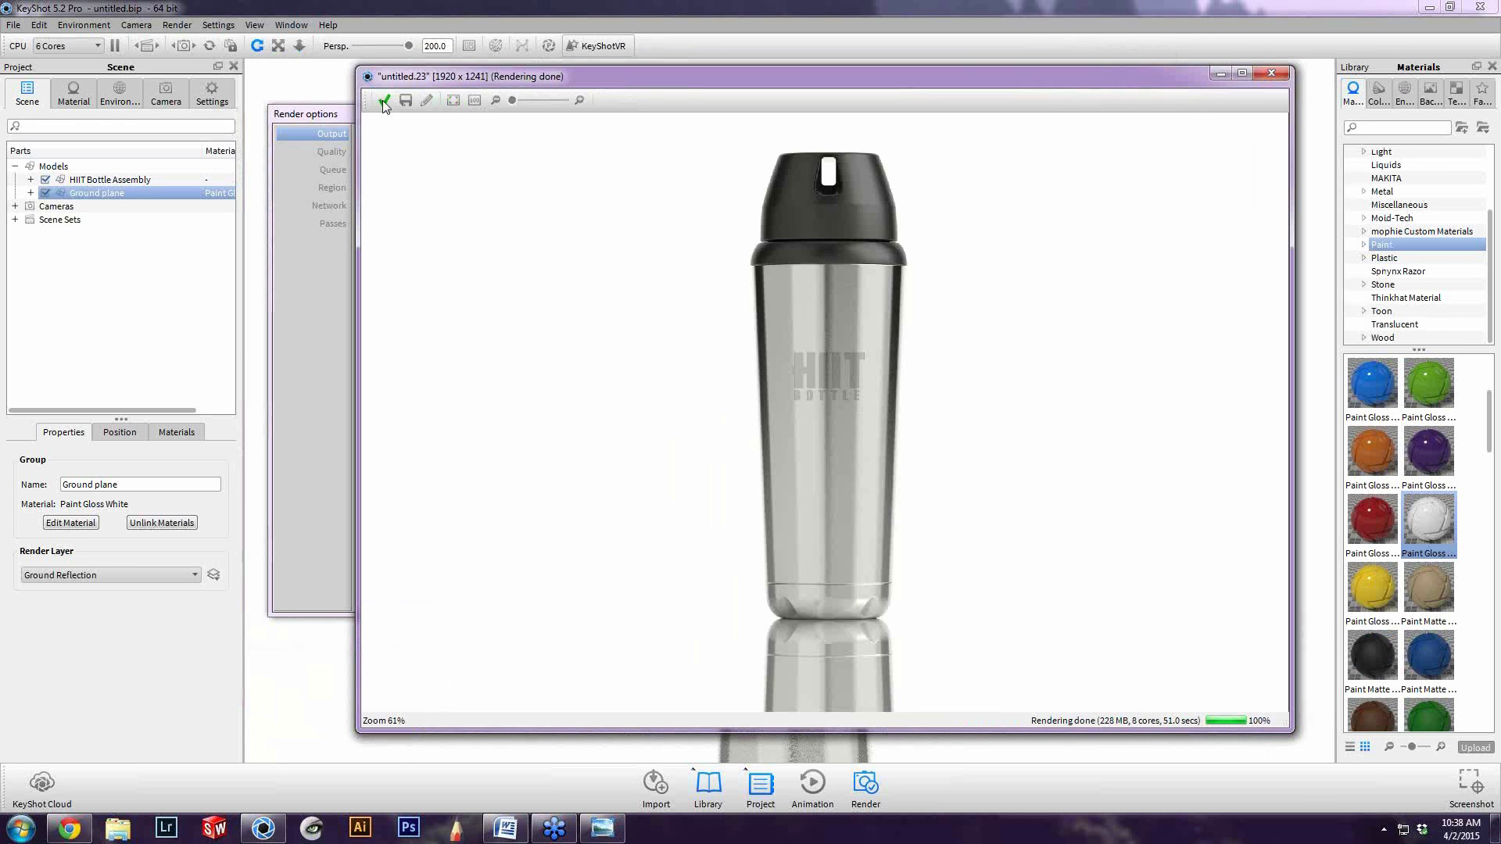
pyautogui.click(382, 100)
# Minimise KeyShot, maximise the Renderings folder window, and open the HIIT Bottle Stainless Steel.20 image in Windows Photo Viewer
pyautogui.click(1461, 17)
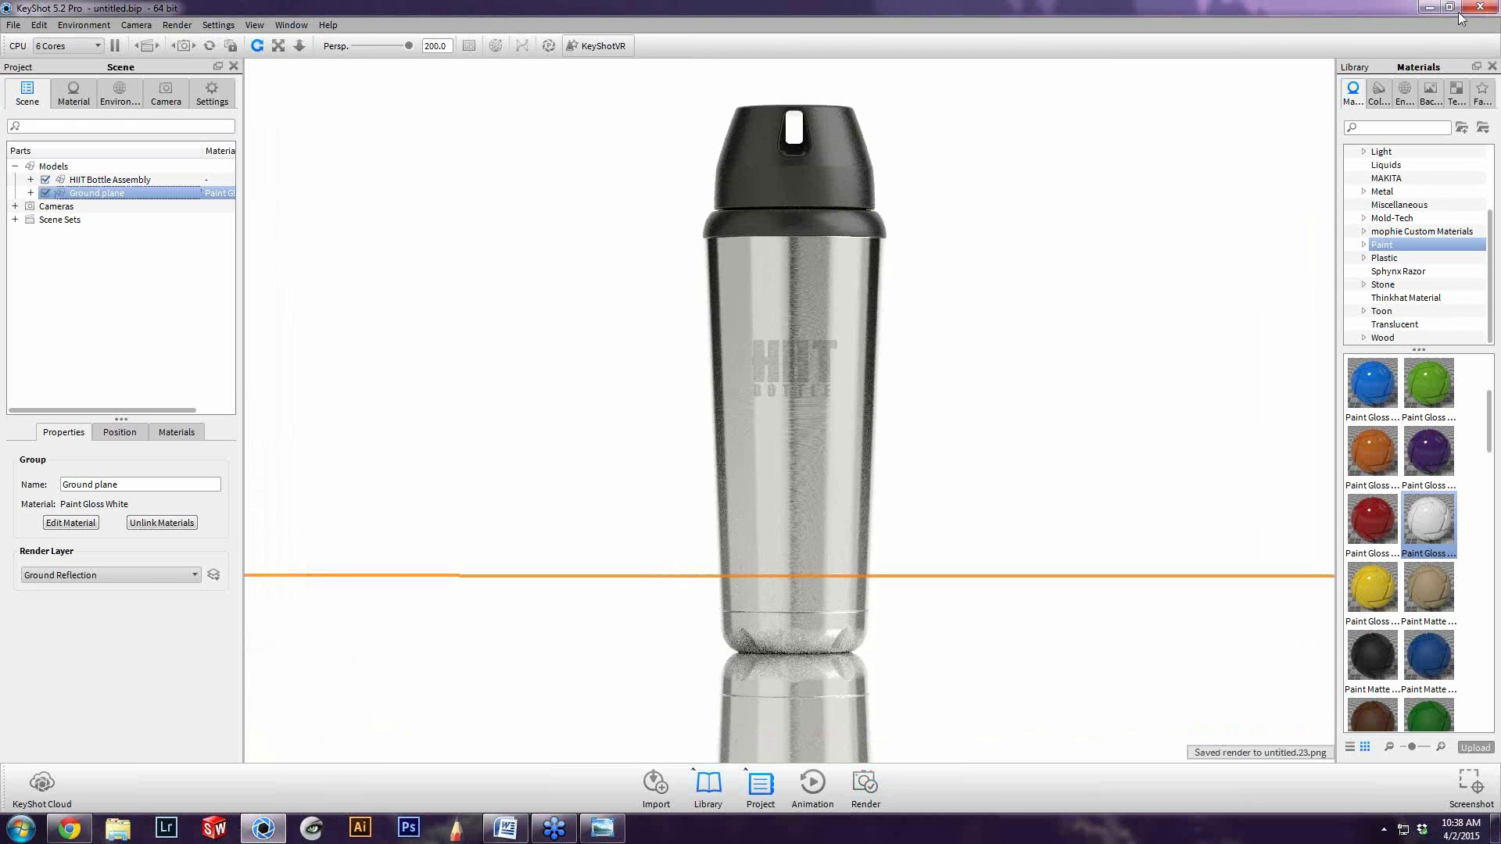
pyautogui.click(1429, 7)
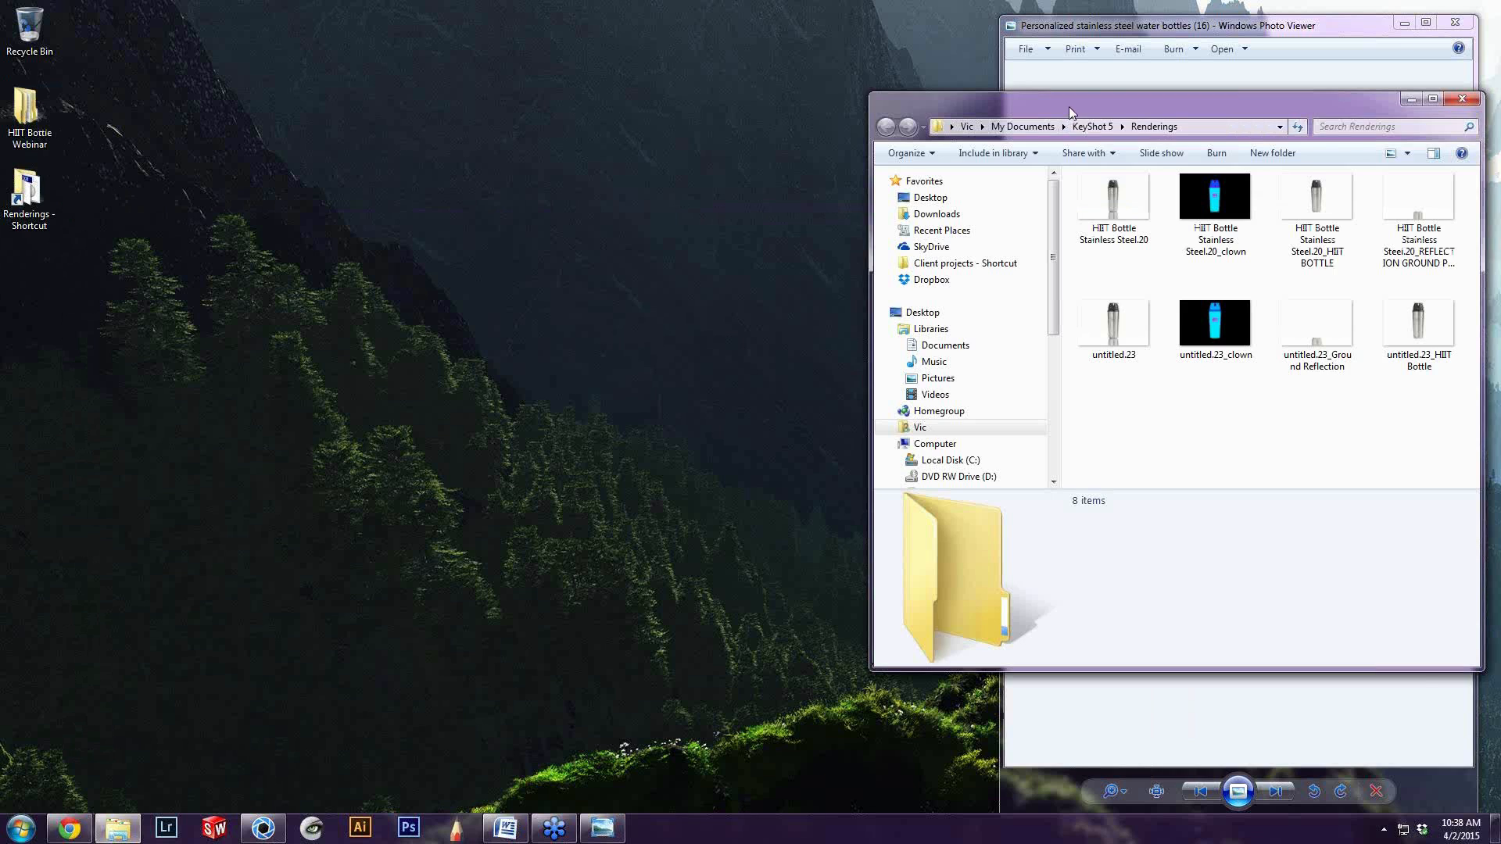
pyautogui.moveTo(1068, 106); pyautogui.dragTo(487, 6)
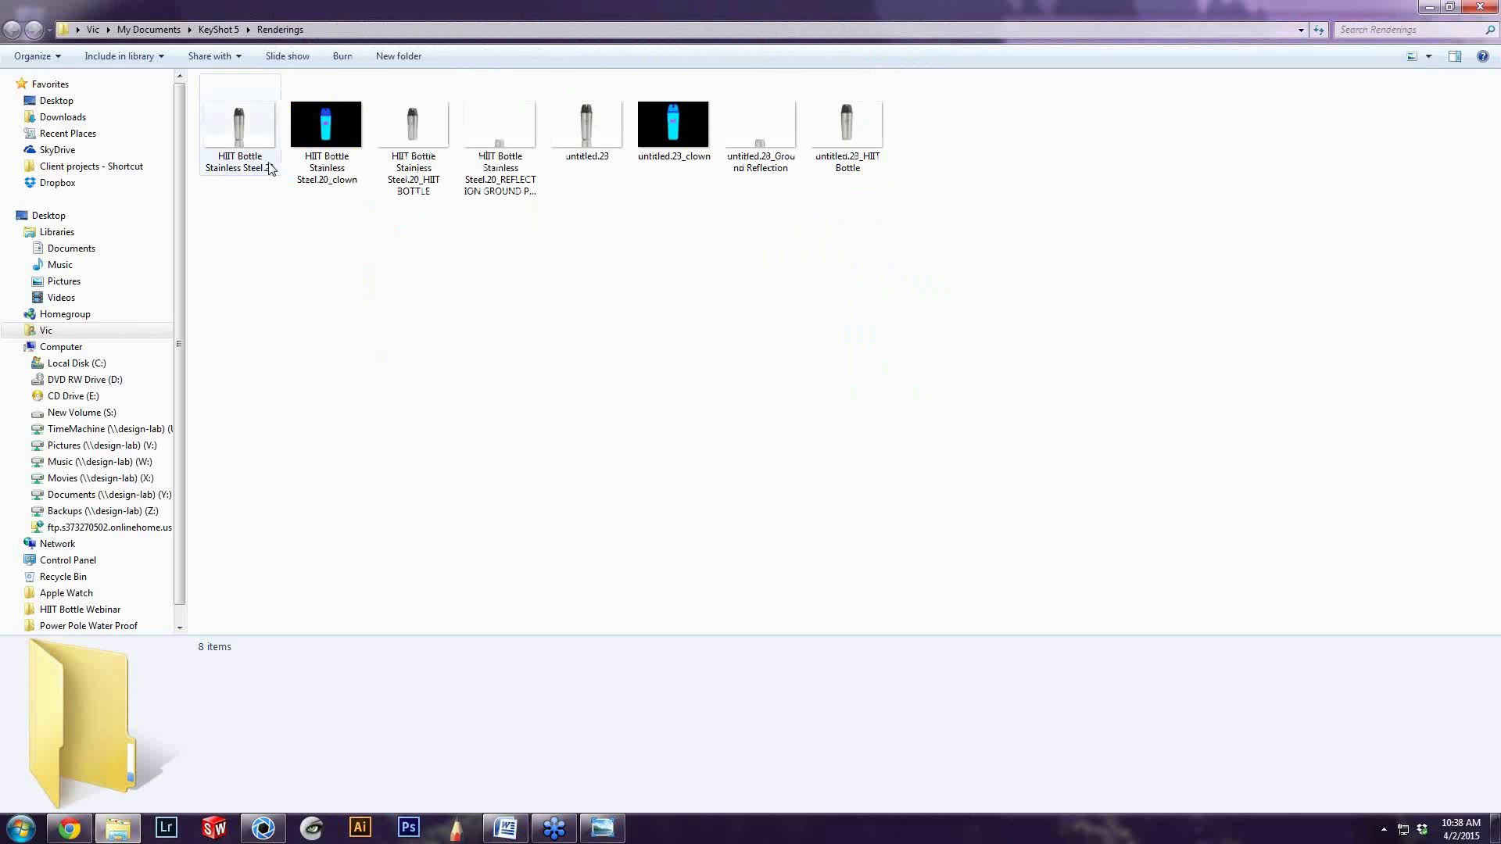
pyautogui.click(258, 138)
pyautogui.doubleClick(258, 138)
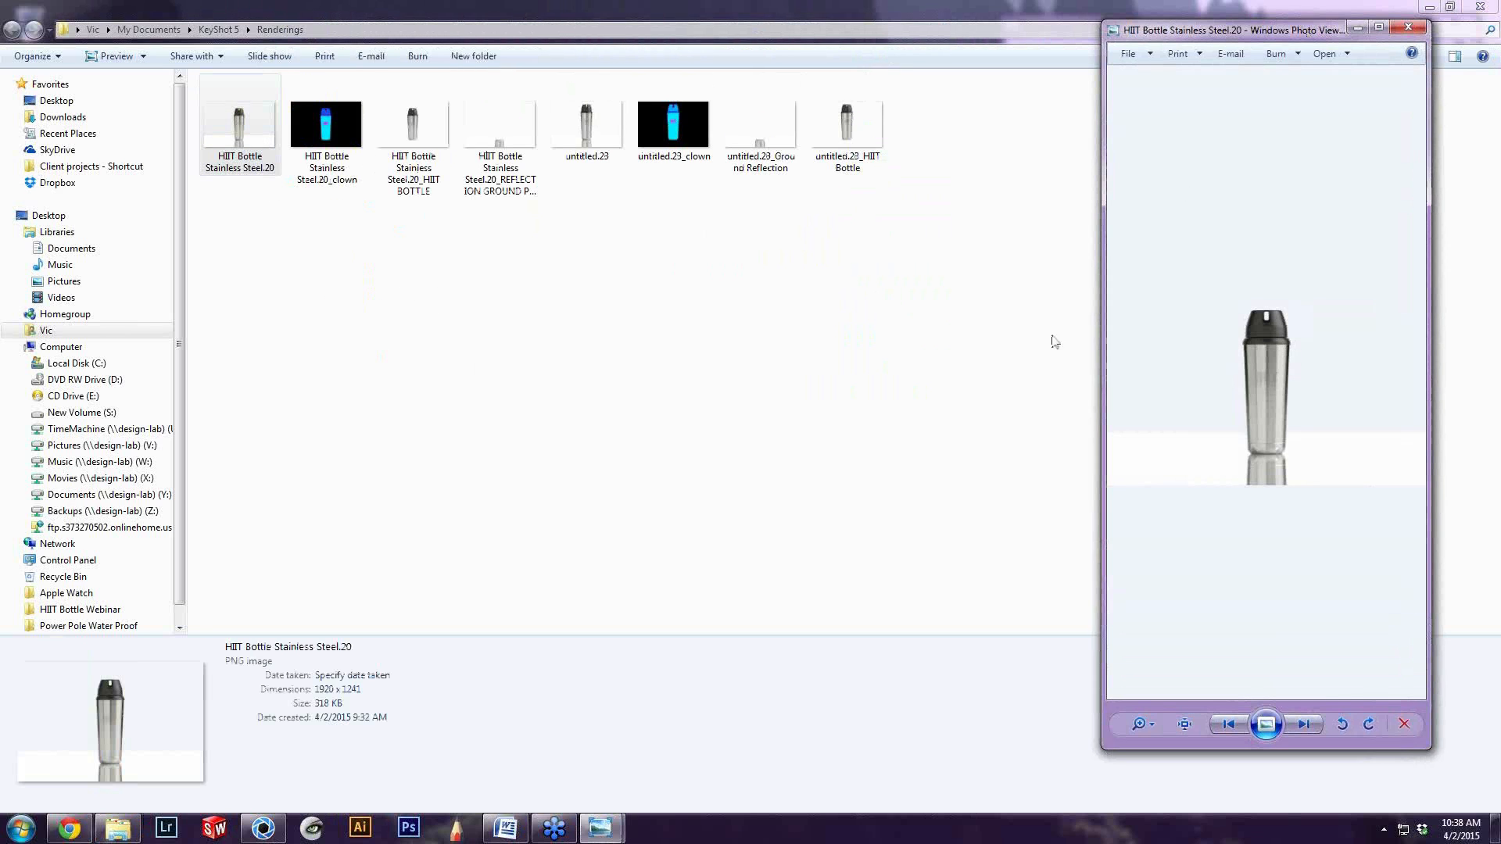
# Maximise the image viewer, inspect the HIIT Bottle Stainless Steel.20 render up close, and step through its clown pass and HIIT BOTTLE layer images
pyautogui.click(1377, 29)
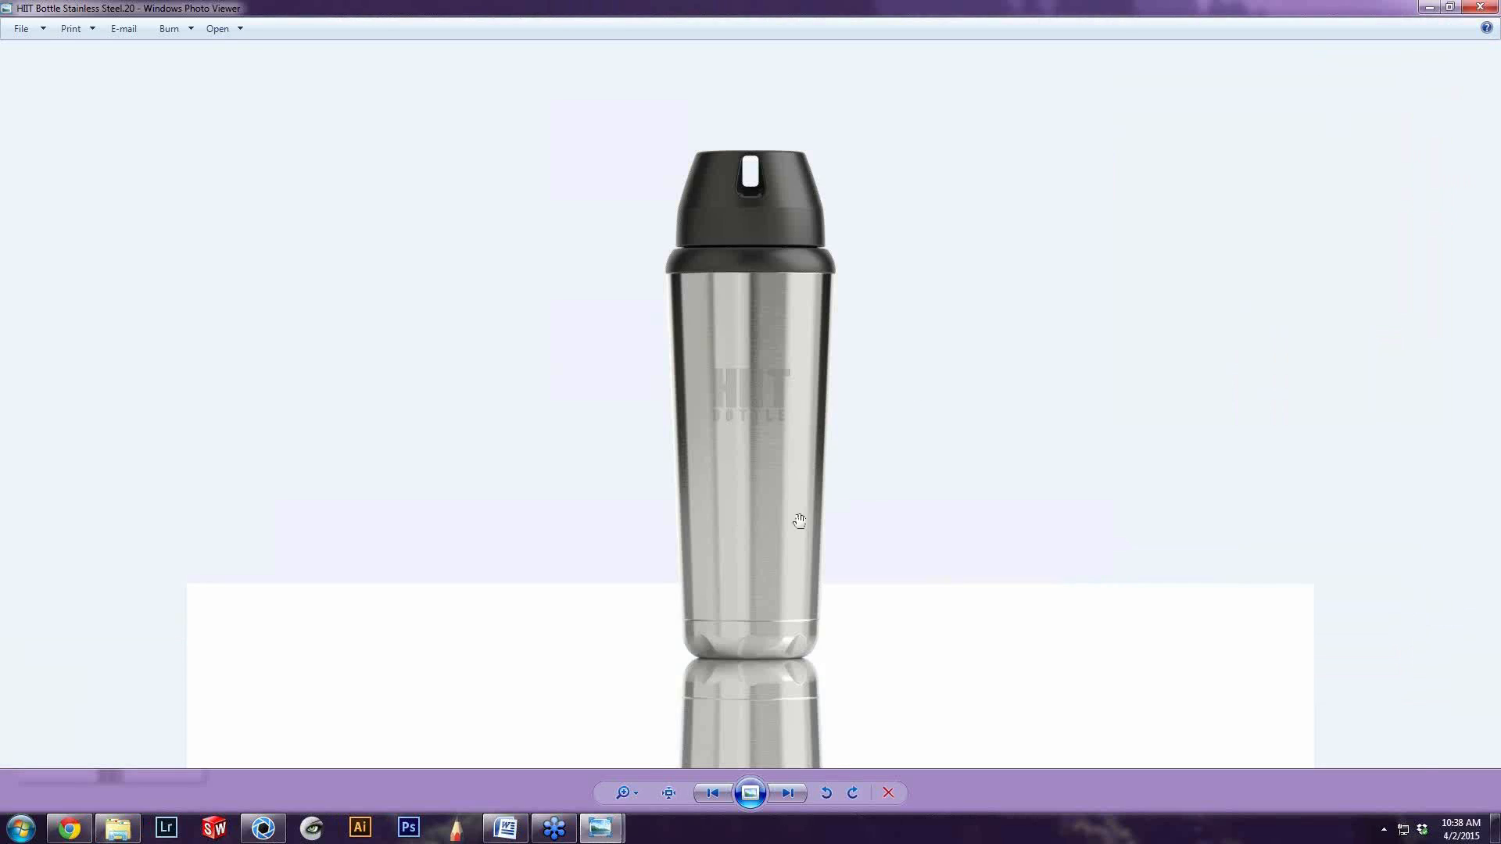
pyautogui.scroll(4, 767, 587)
pyautogui.scroll(-4, 774, 547)
pyautogui.scroll(2, 754, 396)
pyautogui.scroll(-2, 753, 423)
pyautogui.press('Right')
pyautogui.press('Left')
pyautogui.press('Right')
pyautogui.press('Right')
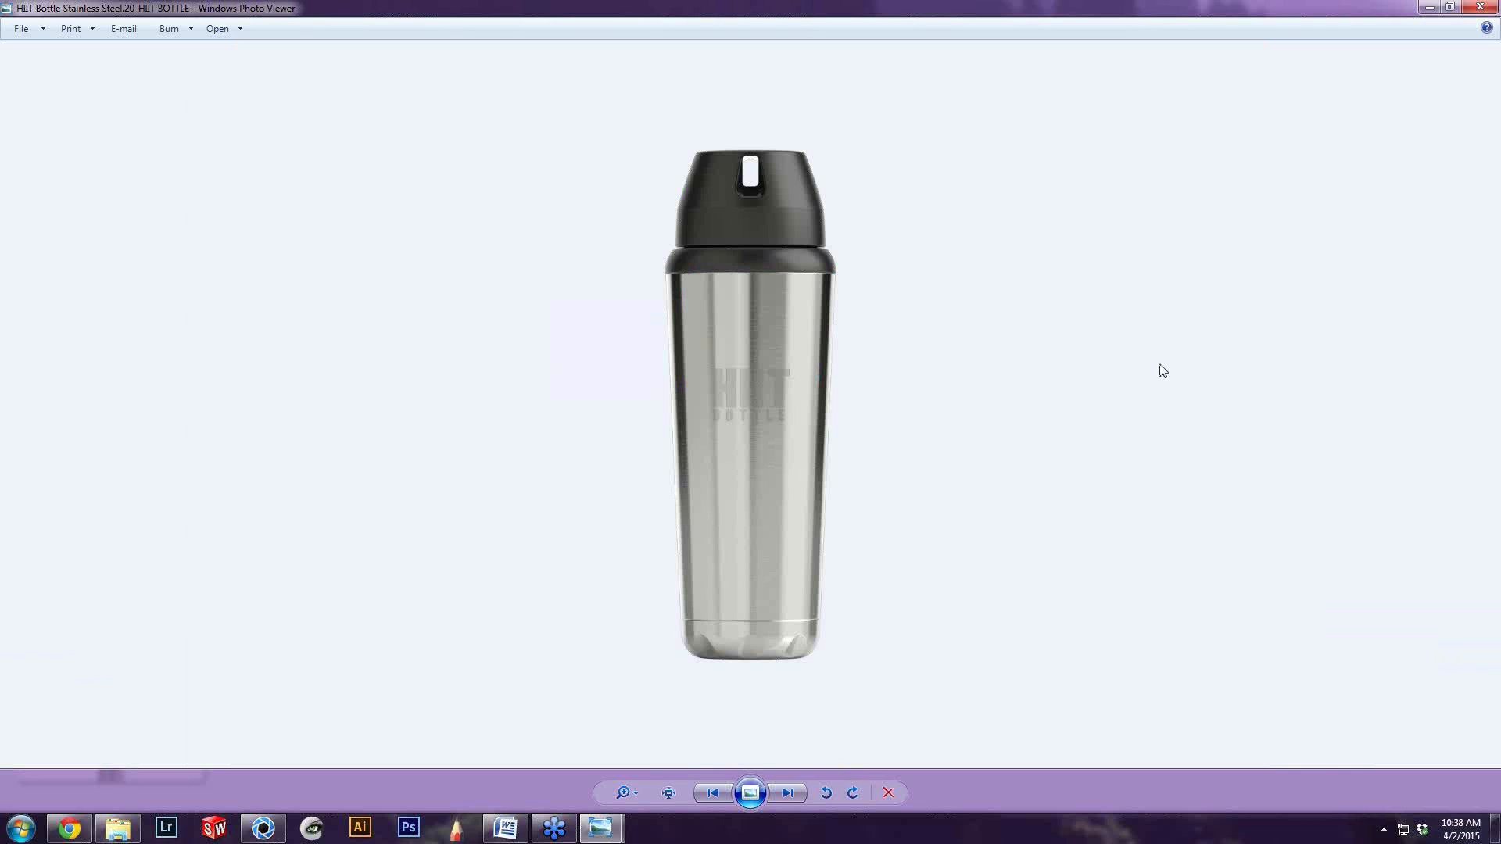
pyautogui.click(1430, 8)
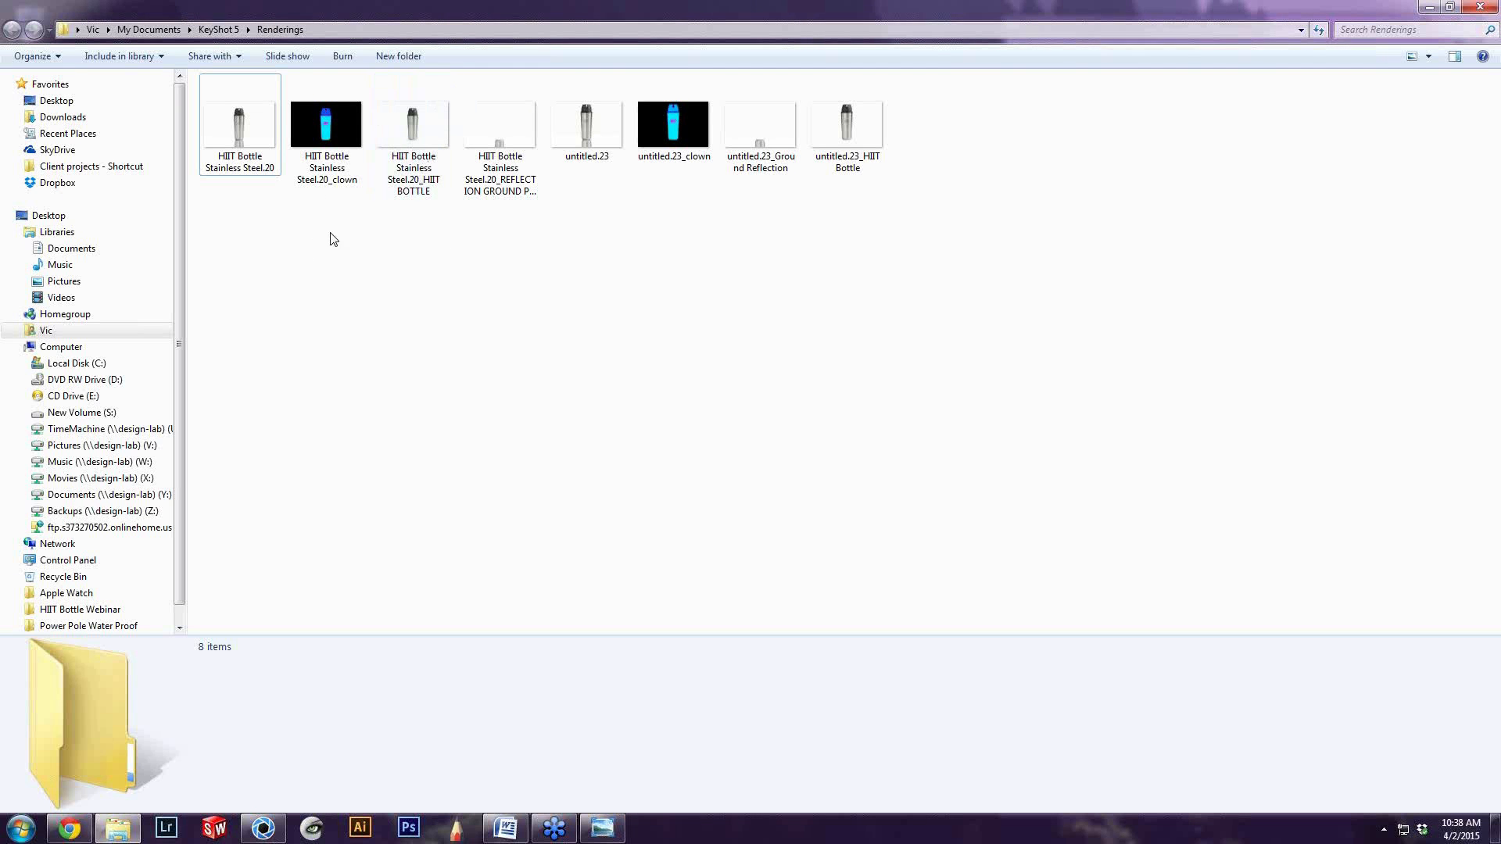
# Open the untitled.23 render from the Renderings folder, step through its pass and layer images, and close the viewer
pyautogui.moveTo(503, 281); pyautogui.dragTo(250, 115)
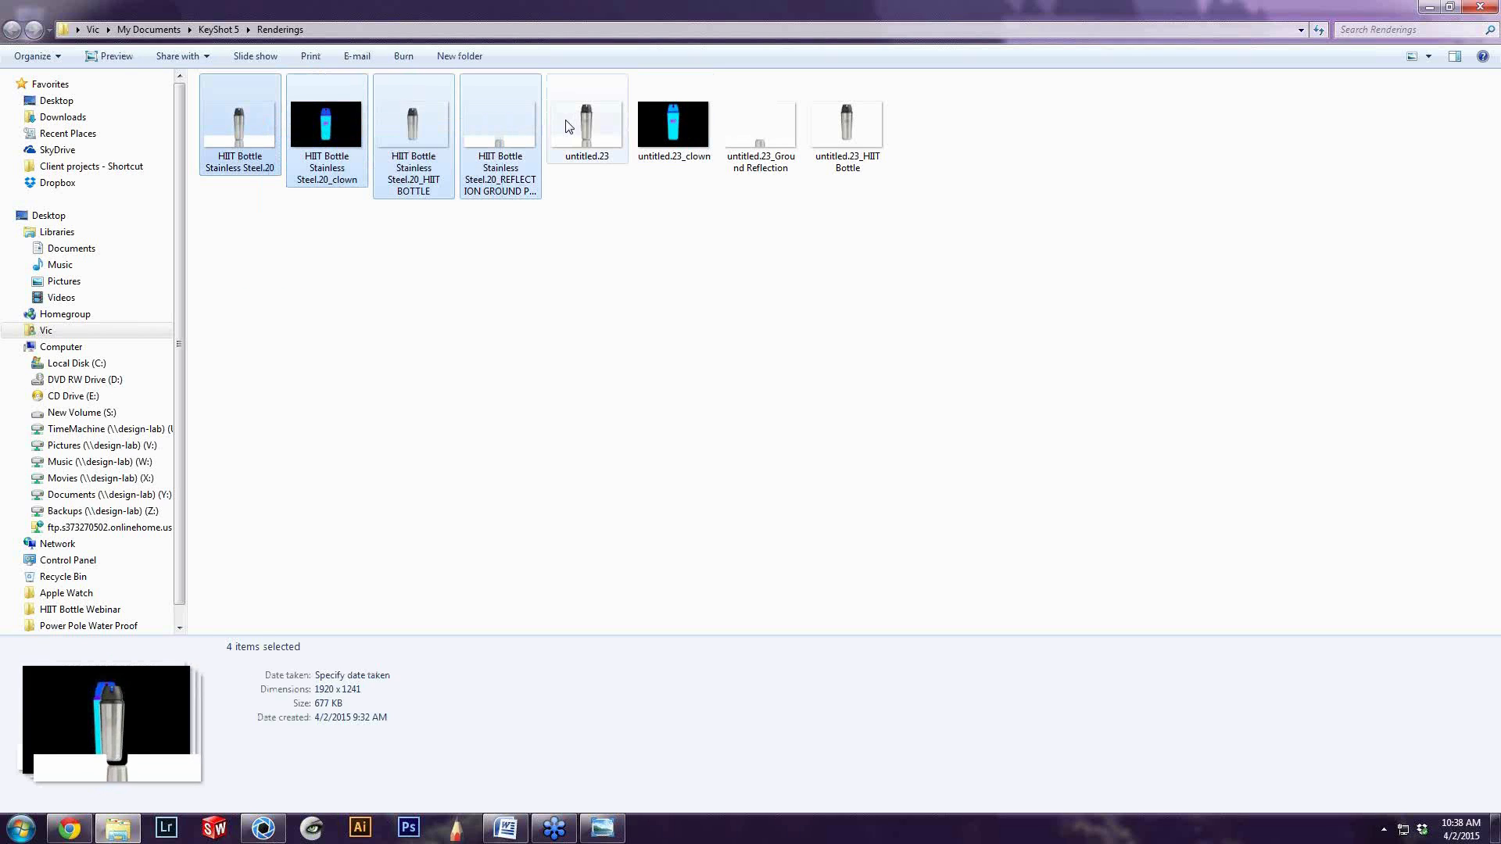
pyautogui.doubleClick(621, 113)
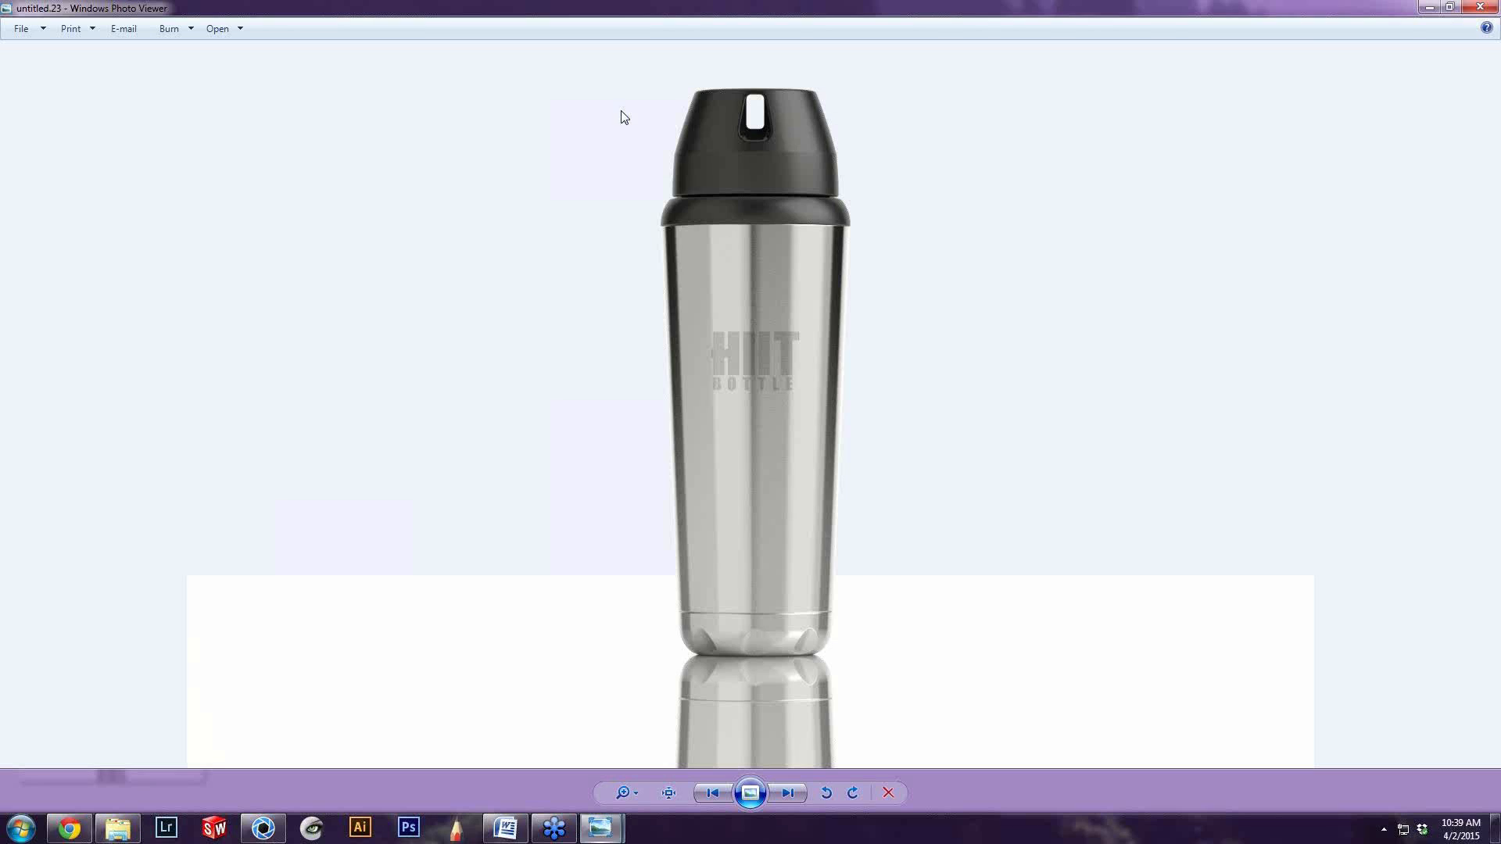
pyautogui.press('Right')
pyautogui.press('Right')
pyautogui.press('Right')
pyautogui.press('Right')
pyautogui.click(1489, 3)
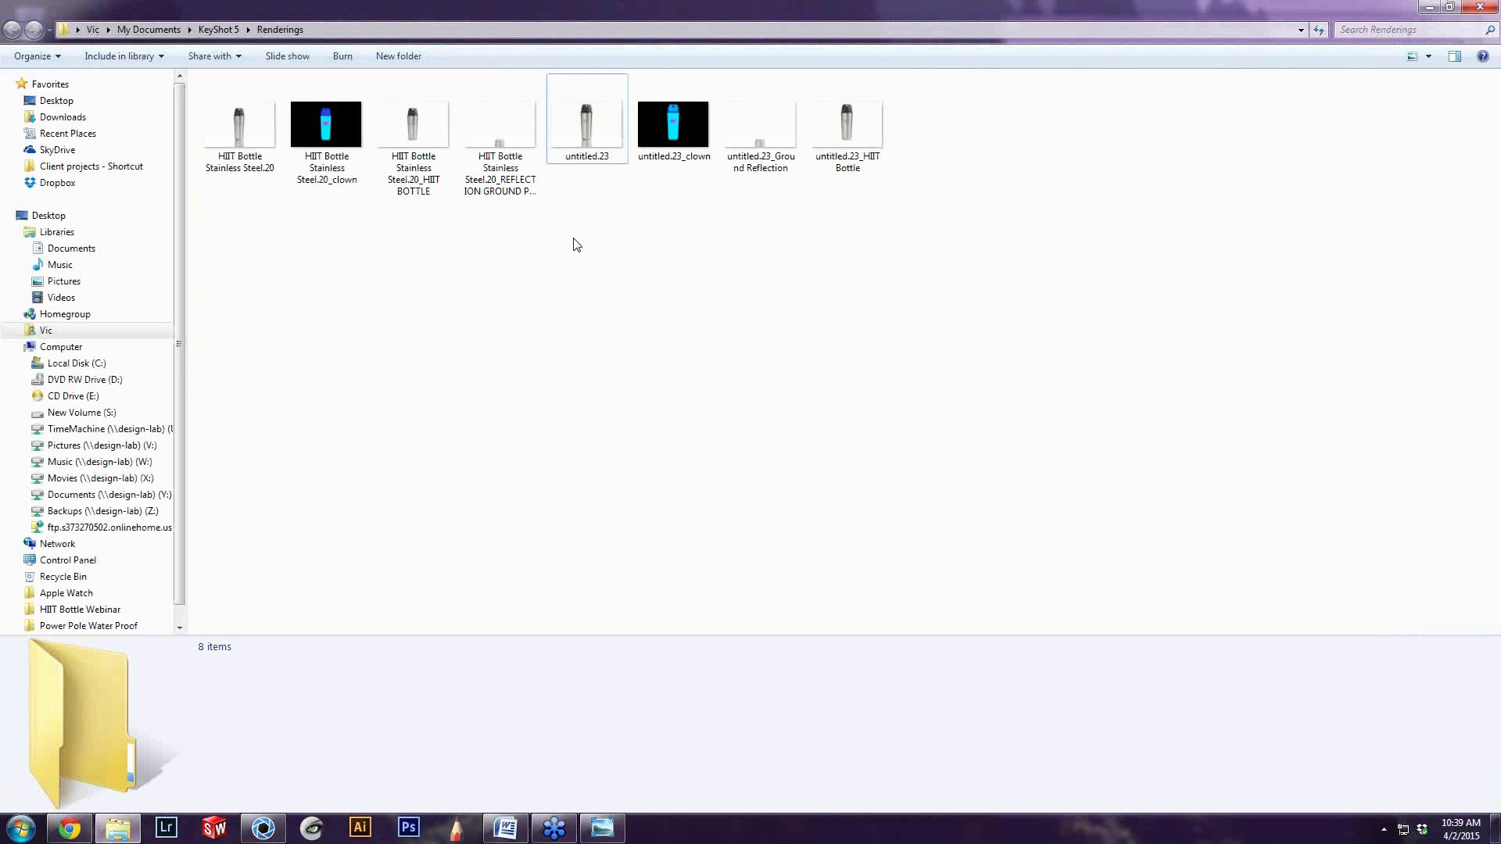
# Cut the four untitled.23 images from the Renderings folder
pyautogui.moveTo(572, 240); pyautogui.dragTo(966, 119)
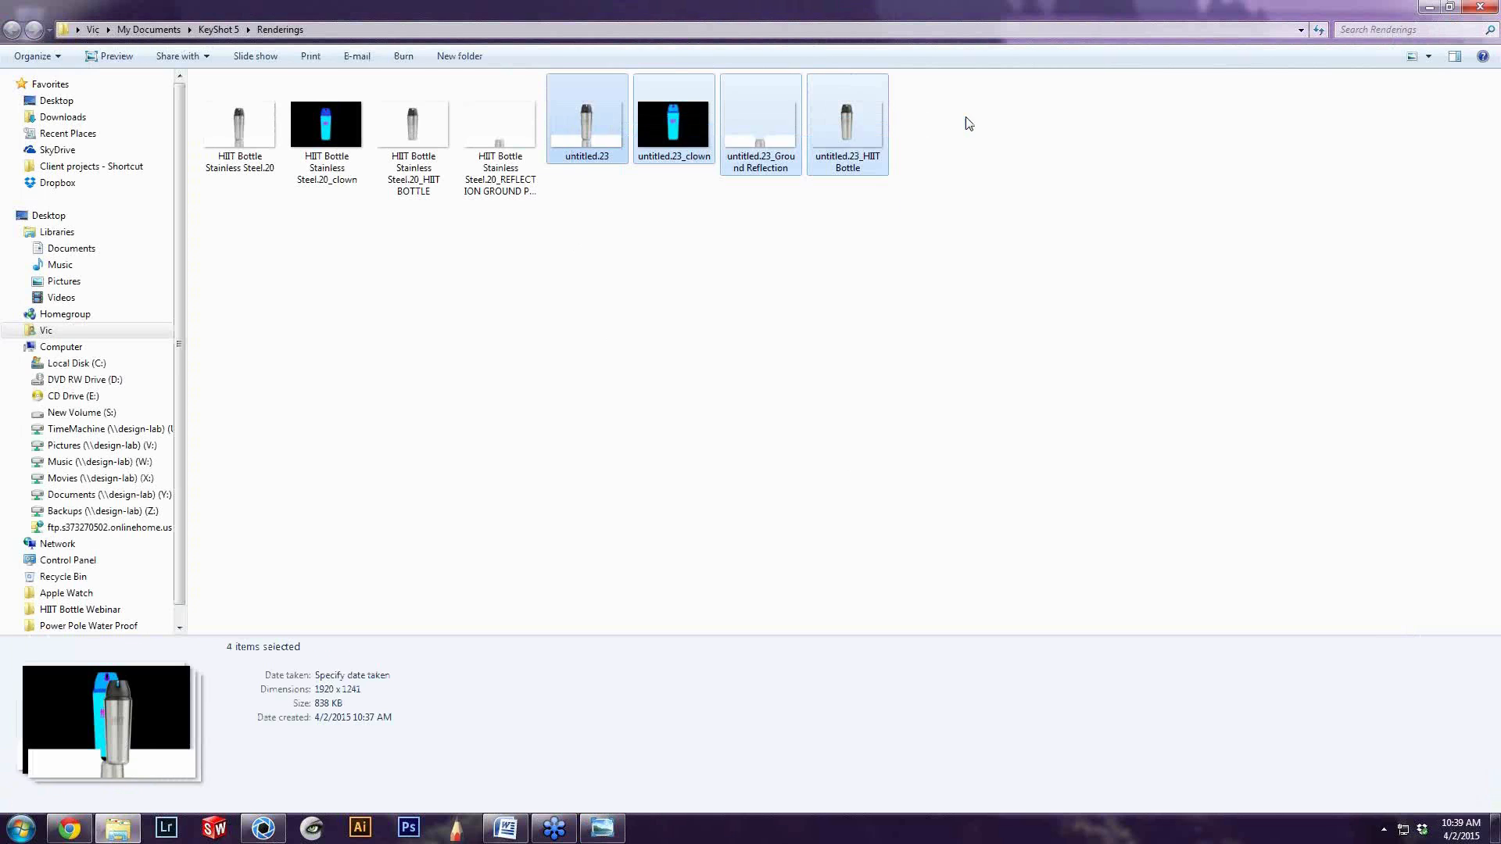
pyautogui.doubleClick(701, 16)
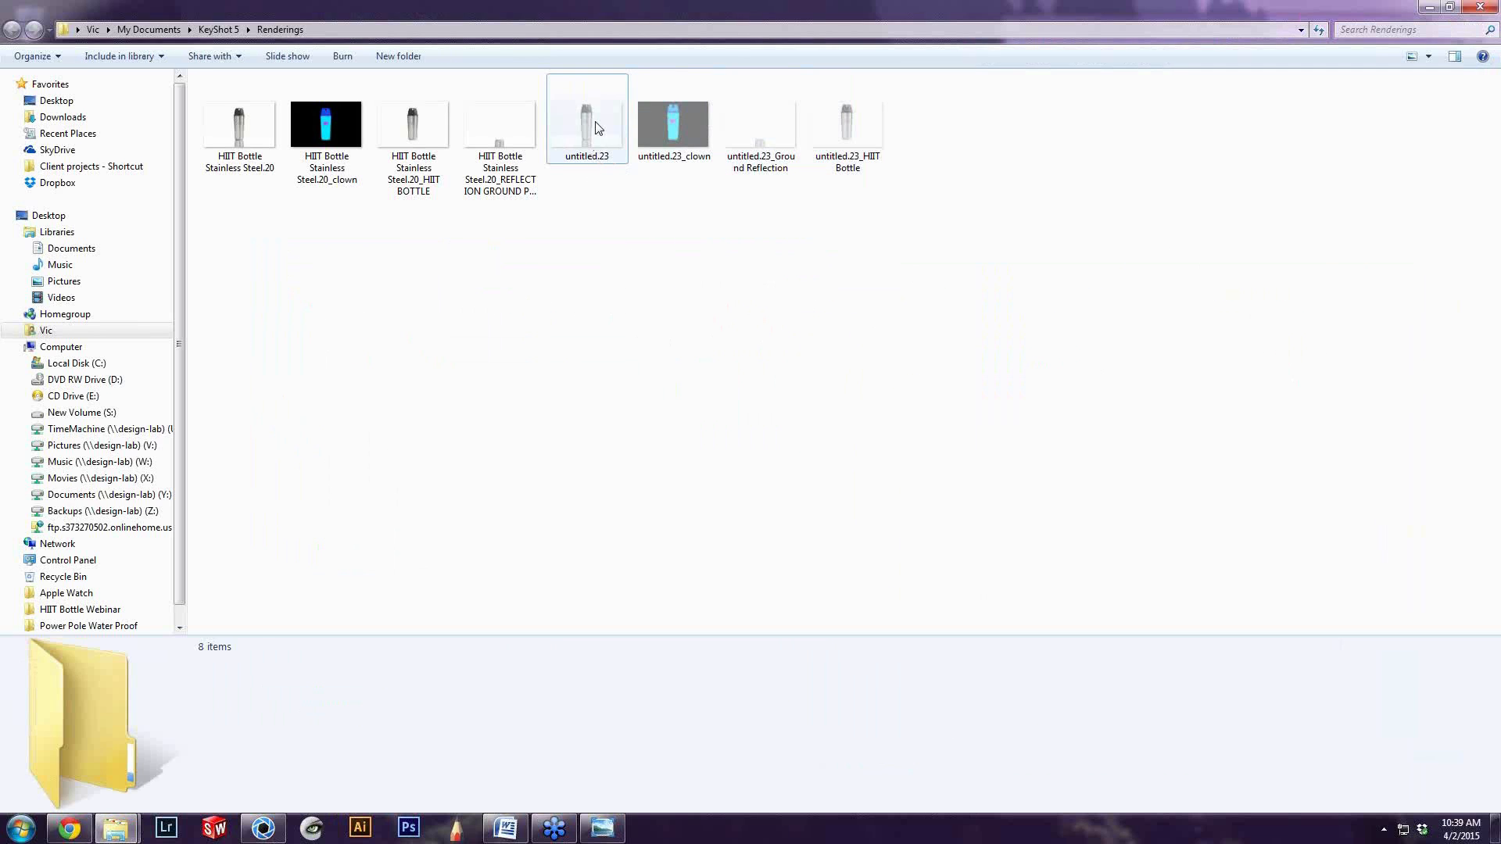
pyautogui.click(598, 128)
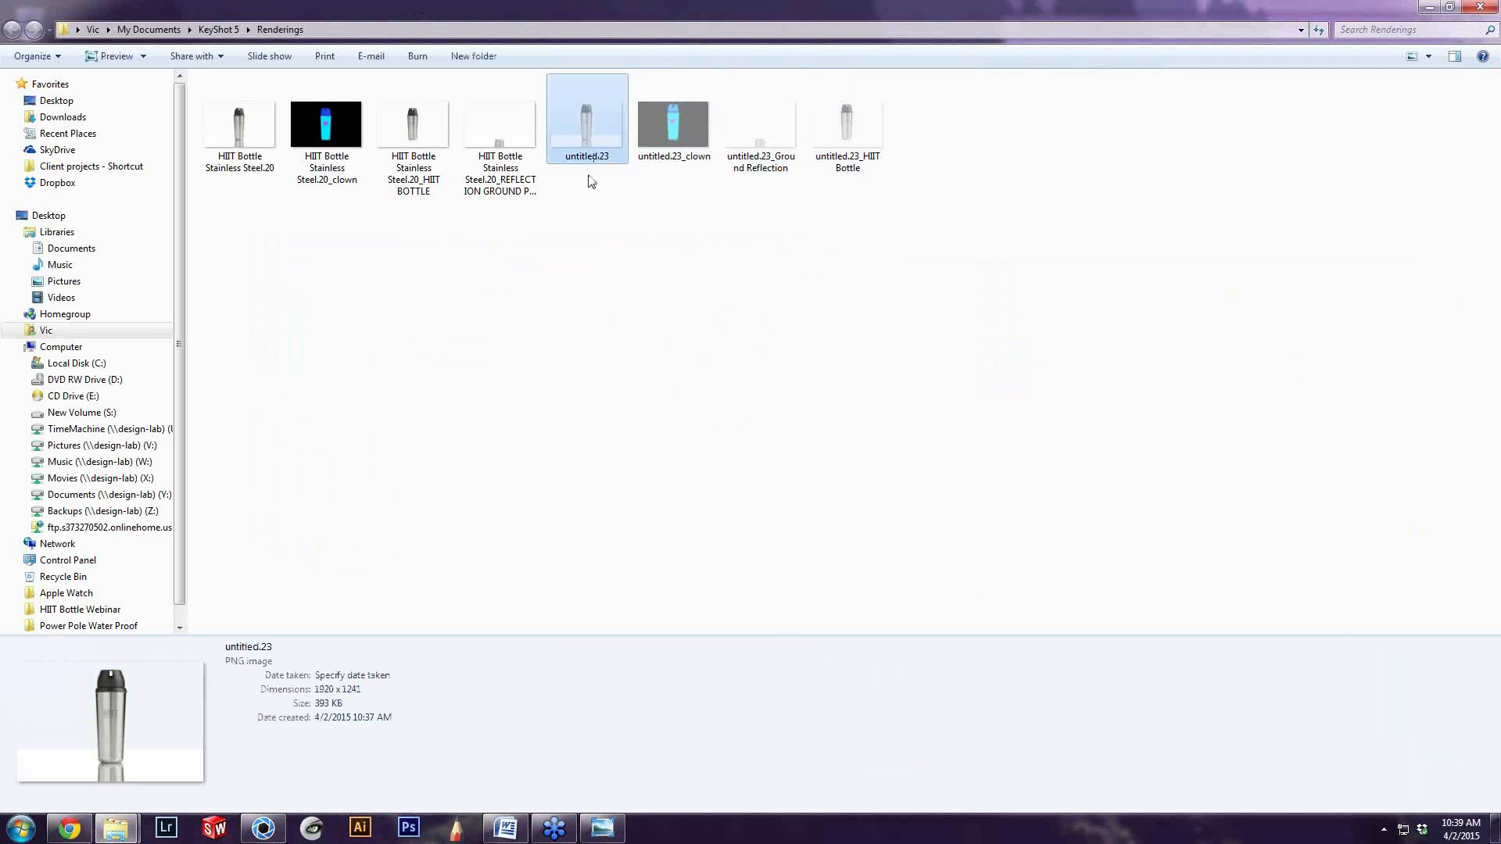
# Switch to KeyShot, check the output folder in the render options, and close the options
pyautogui.click(264, 829)
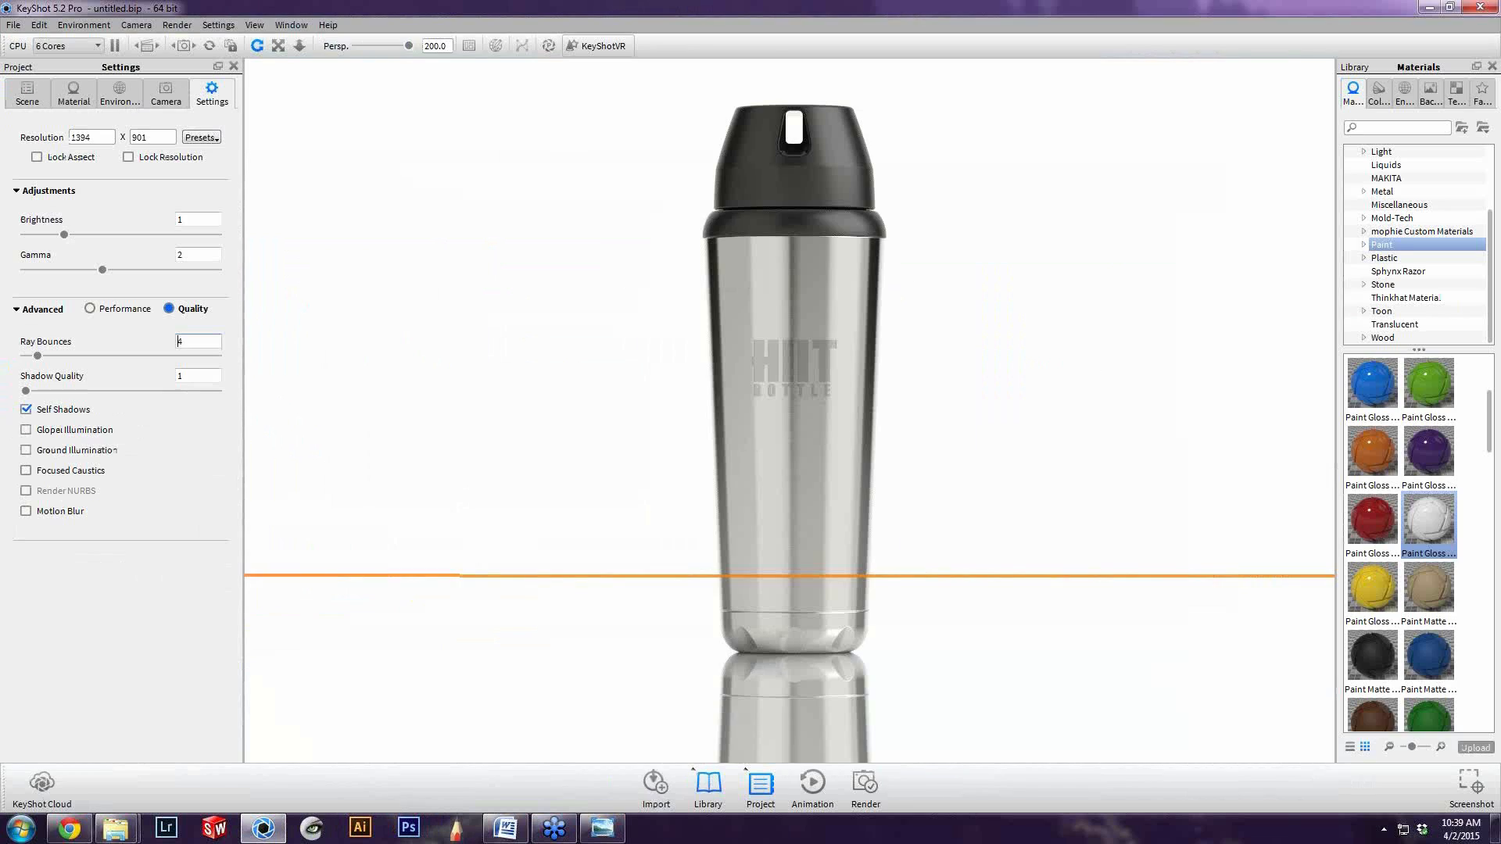
pyautogui.click(865, 782)
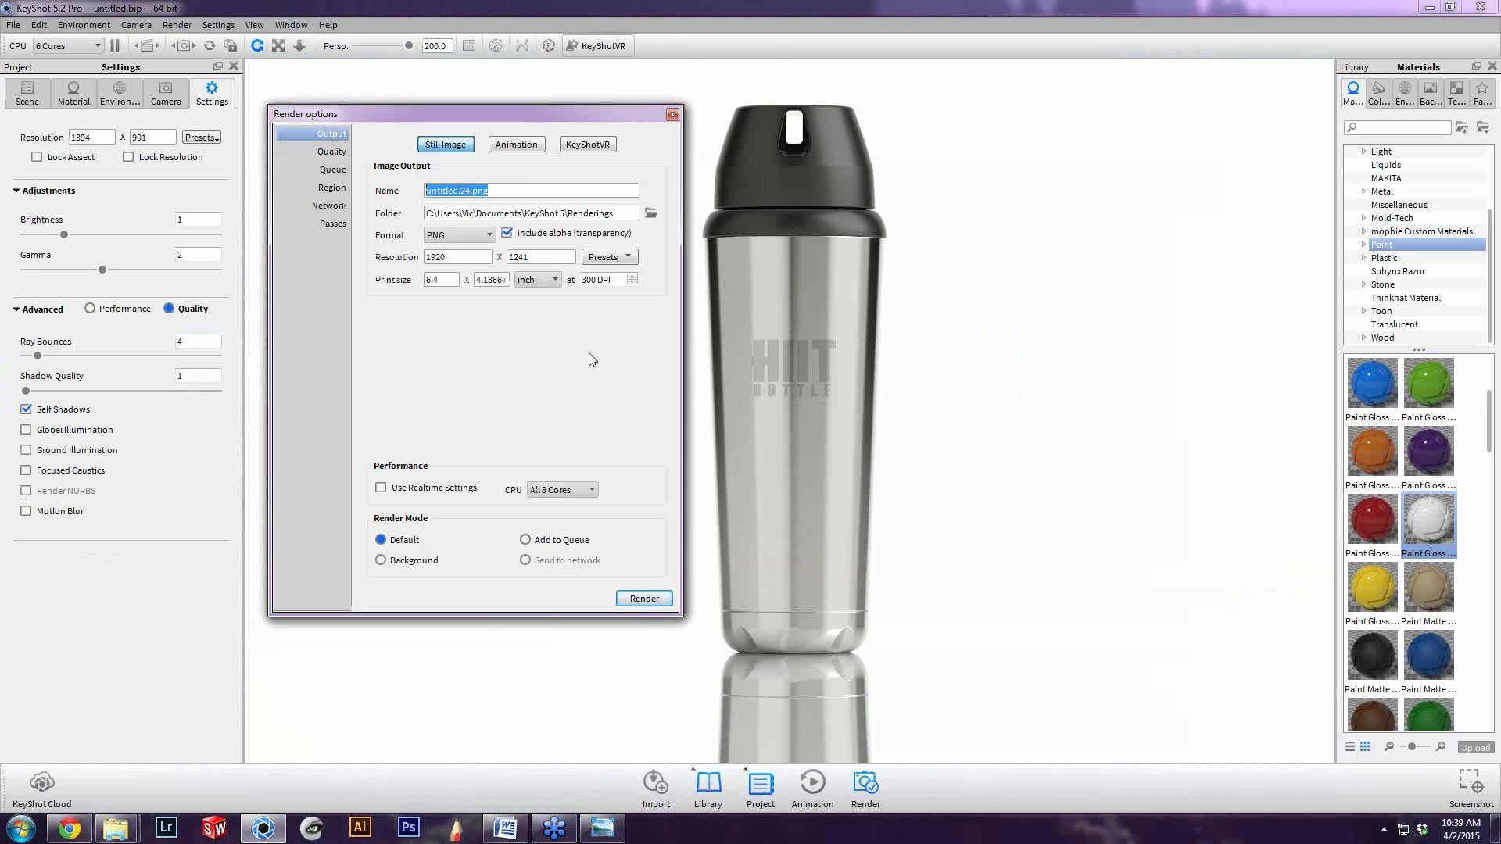
pyautogui.click(673, 119)
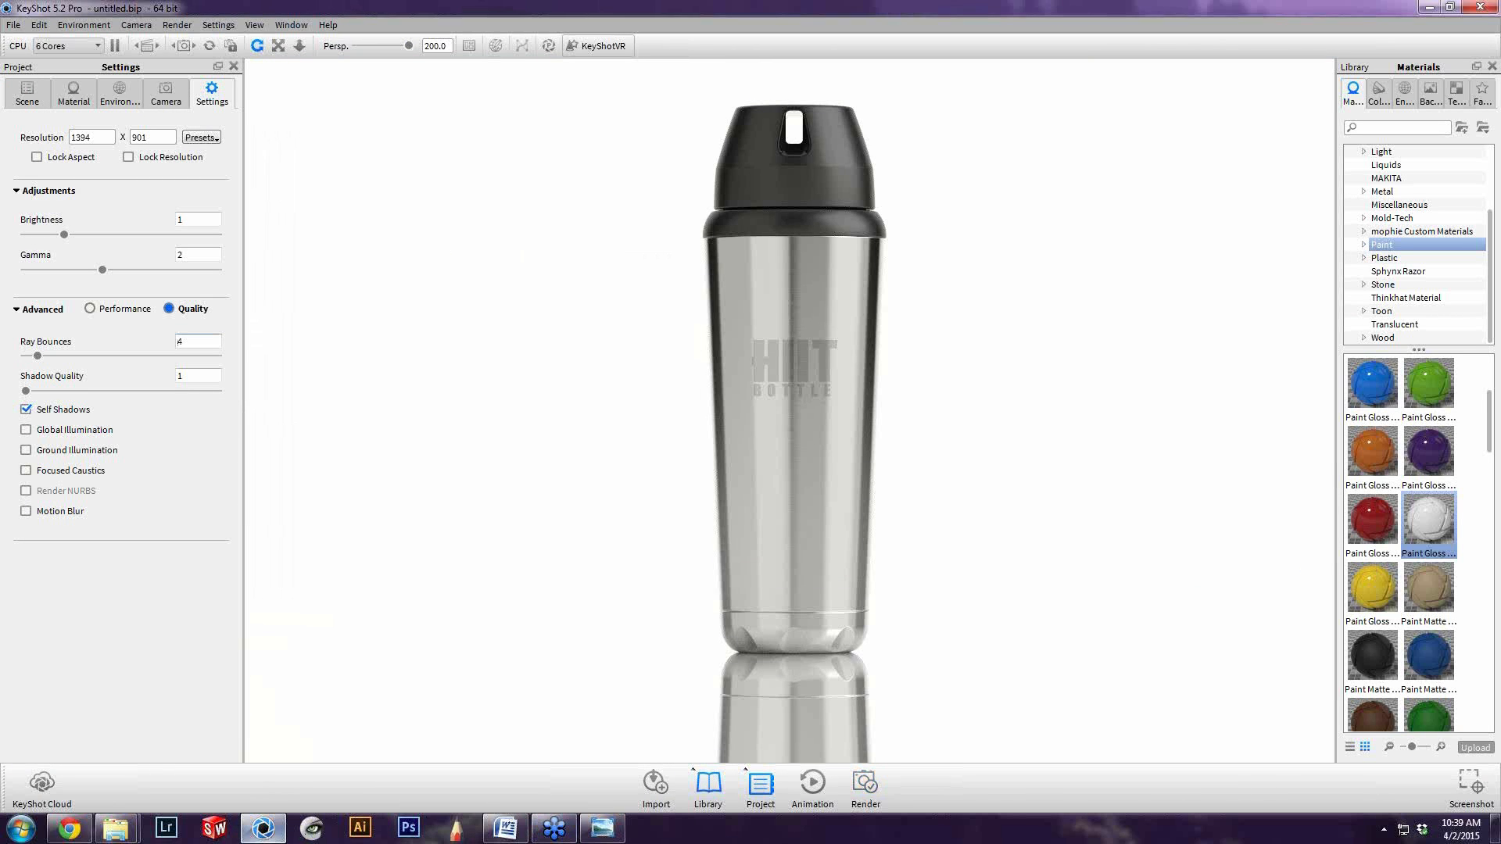
# Close the KeyShot 5 folder window and paste the cut untitled.23 images into HIIT Bottle Webinar > 2. Keyshot Files > Rendering
pyautogui.hotkey('alt', 'Tab')
pyautogui.click(674, 362)
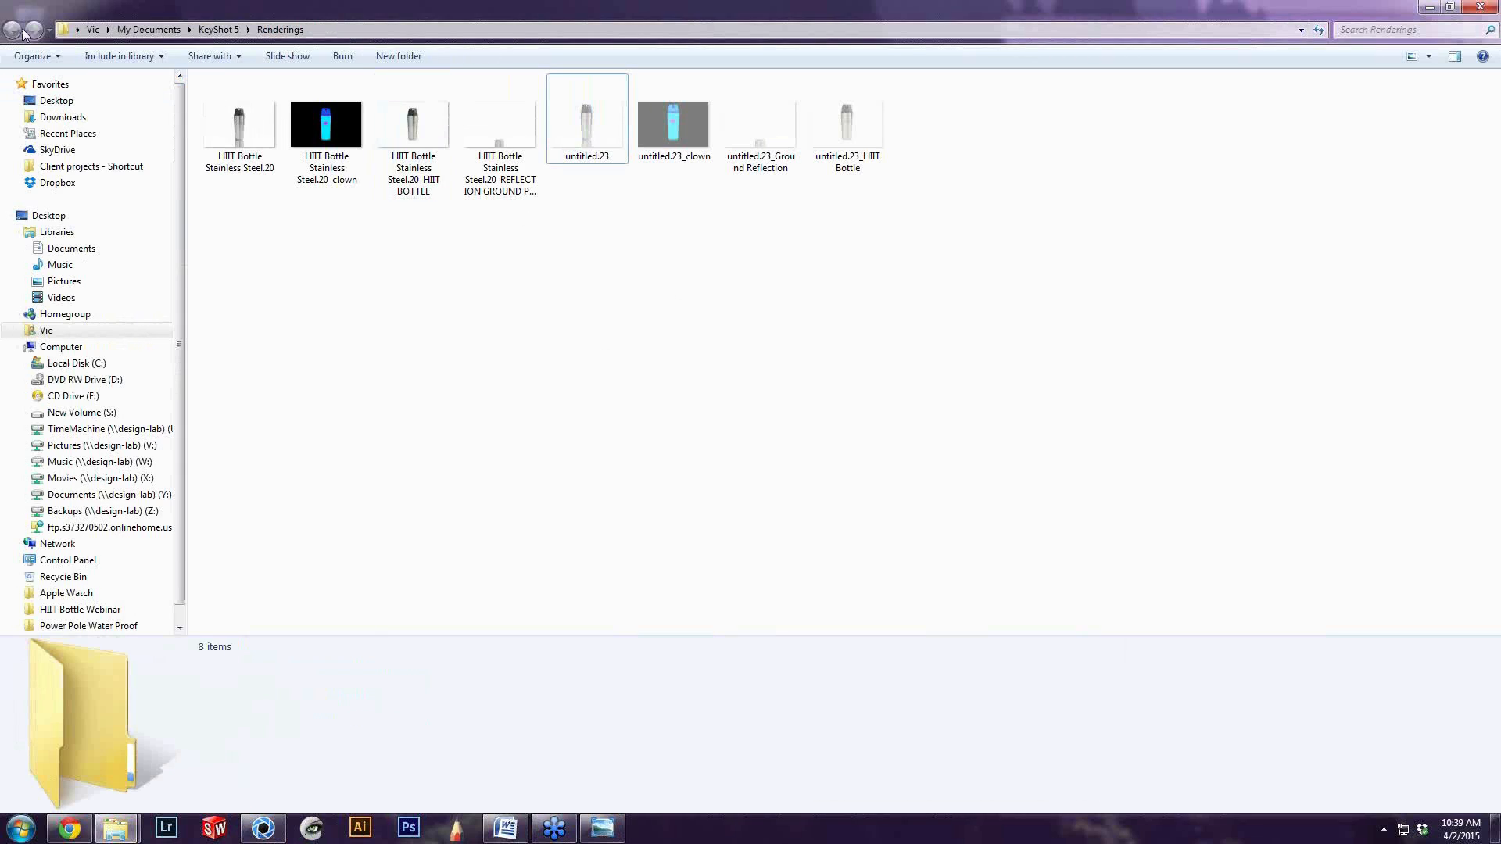
pyautogui.click(217, 29)
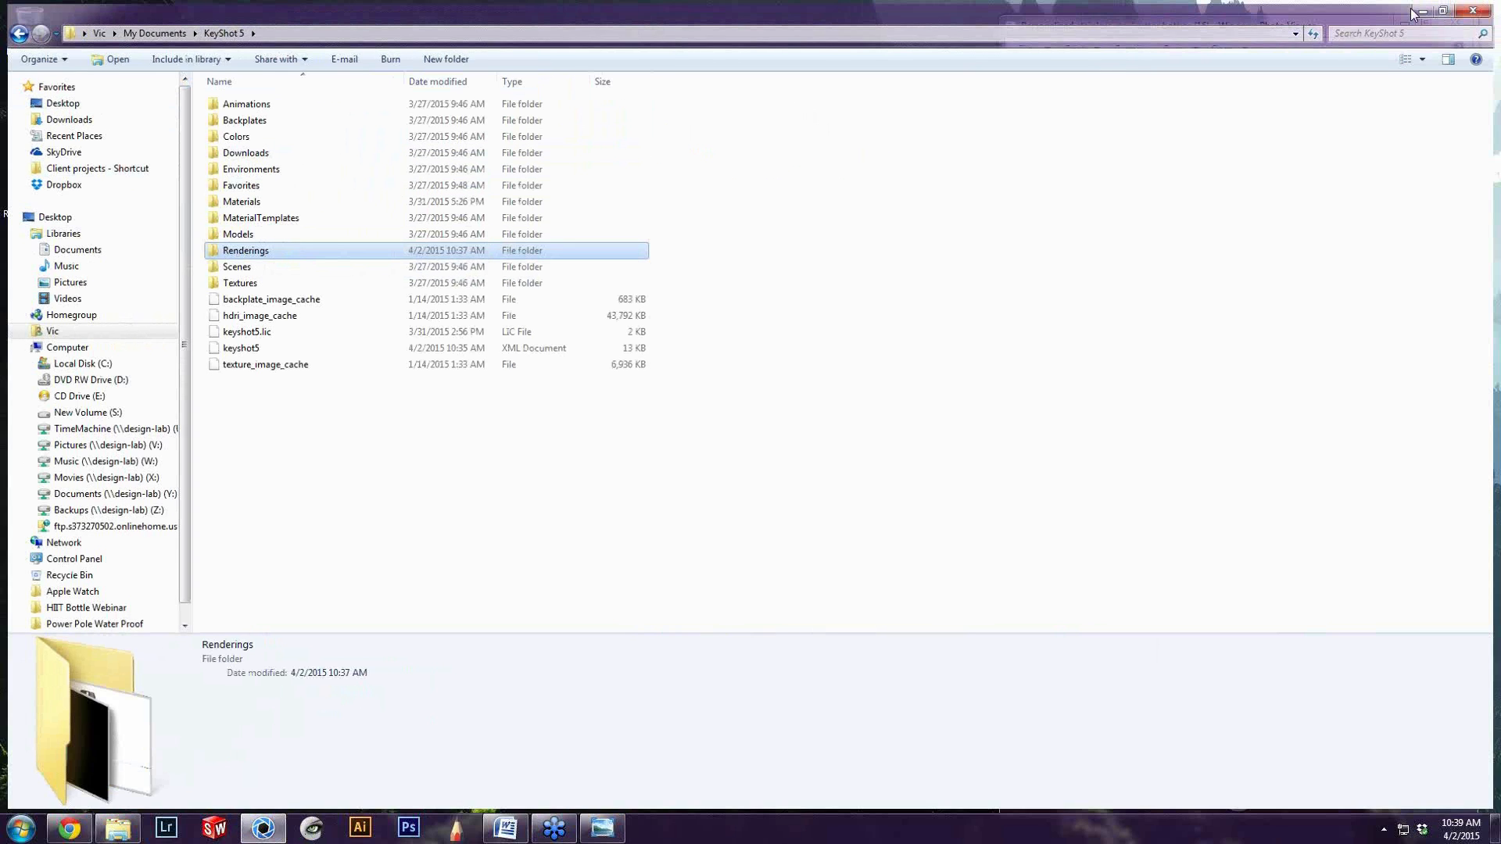
pyautogui.click(1476, 6)
pyautogui.doubleClick(1070, 333)
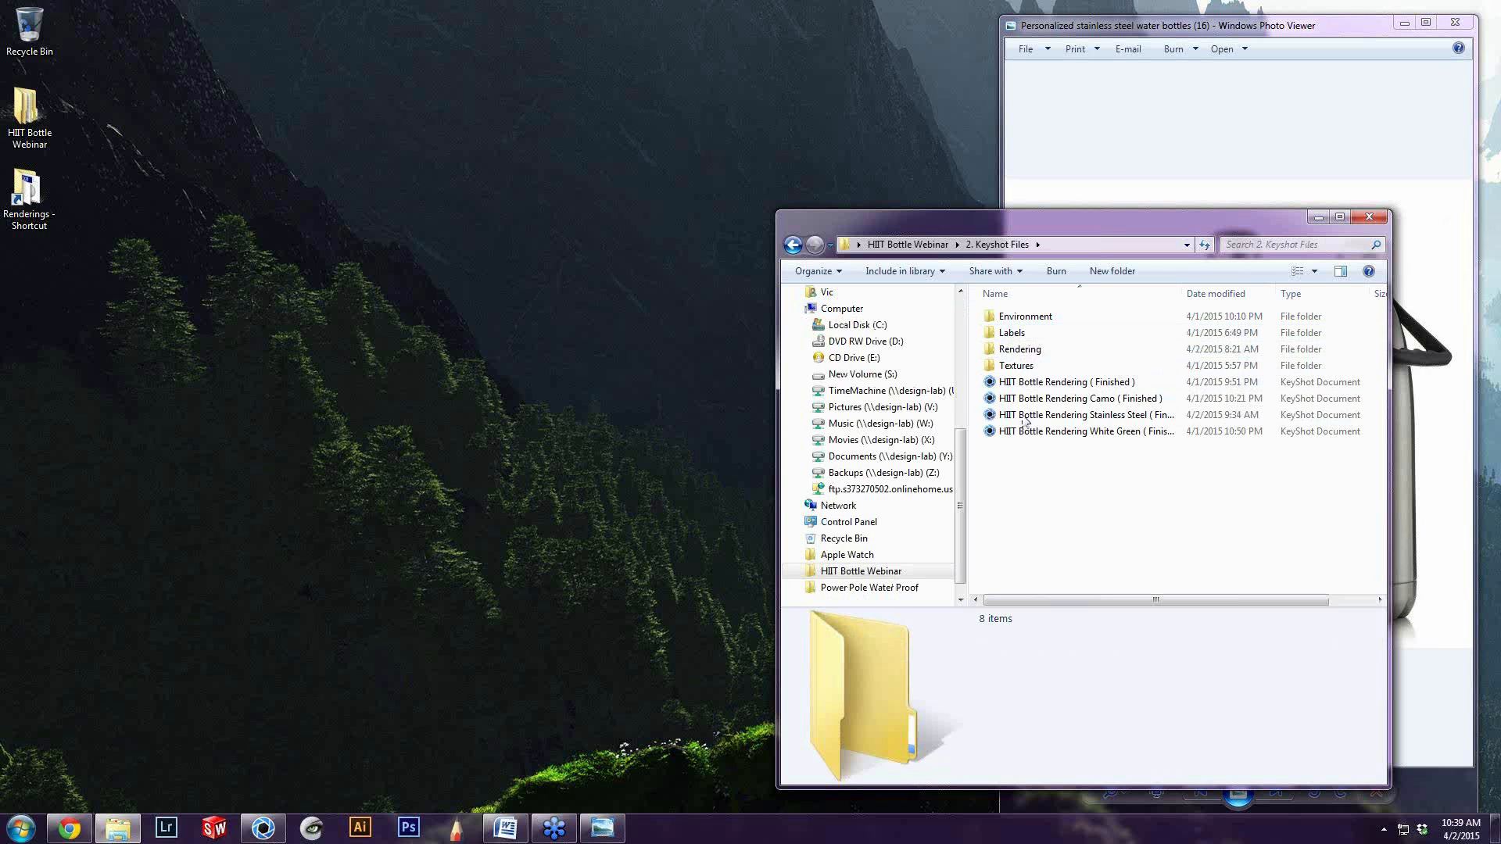
pyautogui.doubleClick(1020, 349)
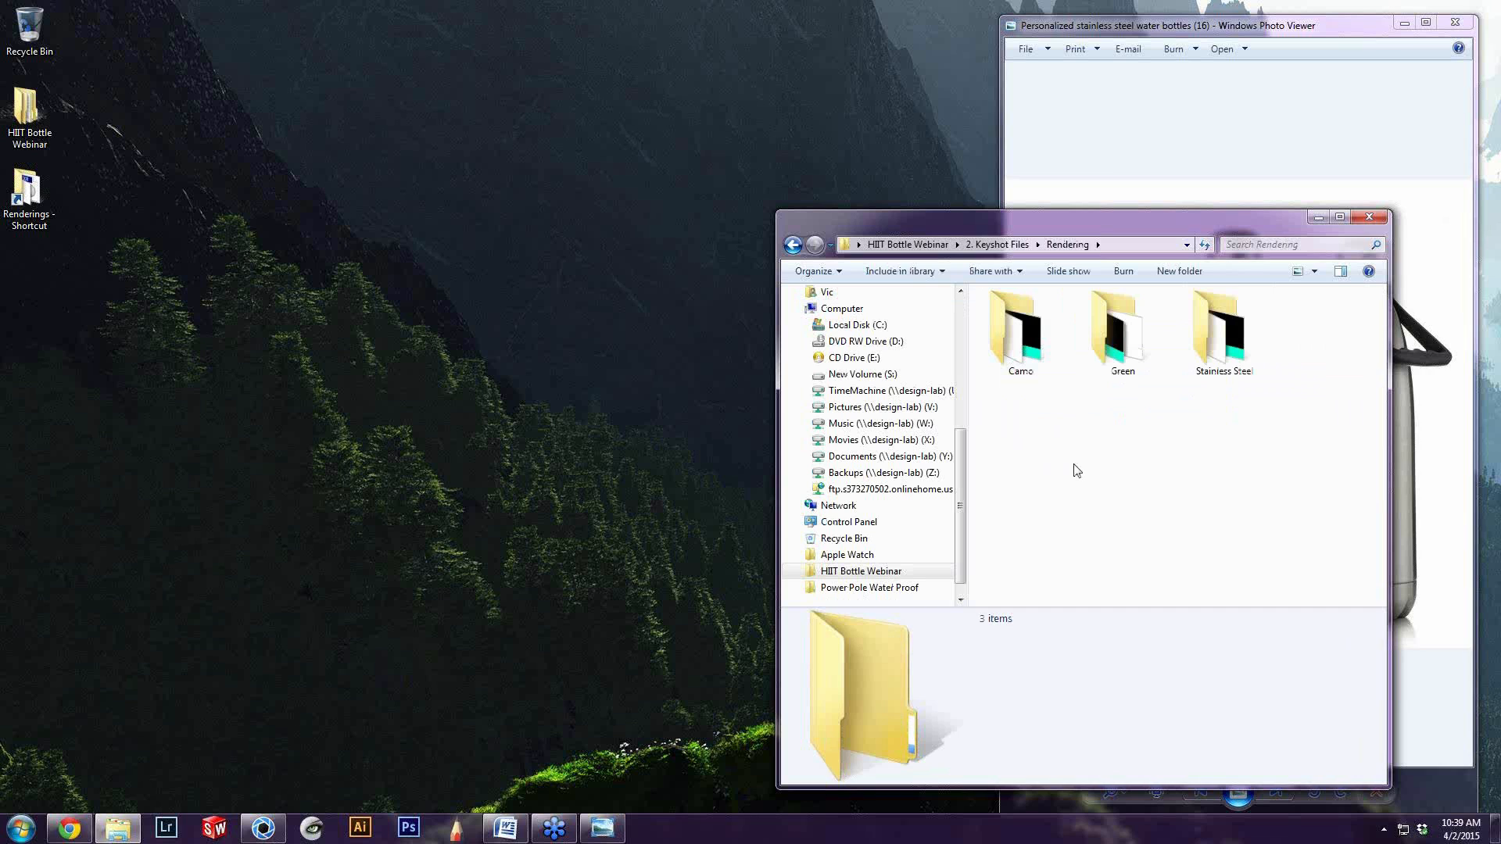
pyautogui.hotkey('ctrl', 'v')
pyautogui.click(1145, 491)
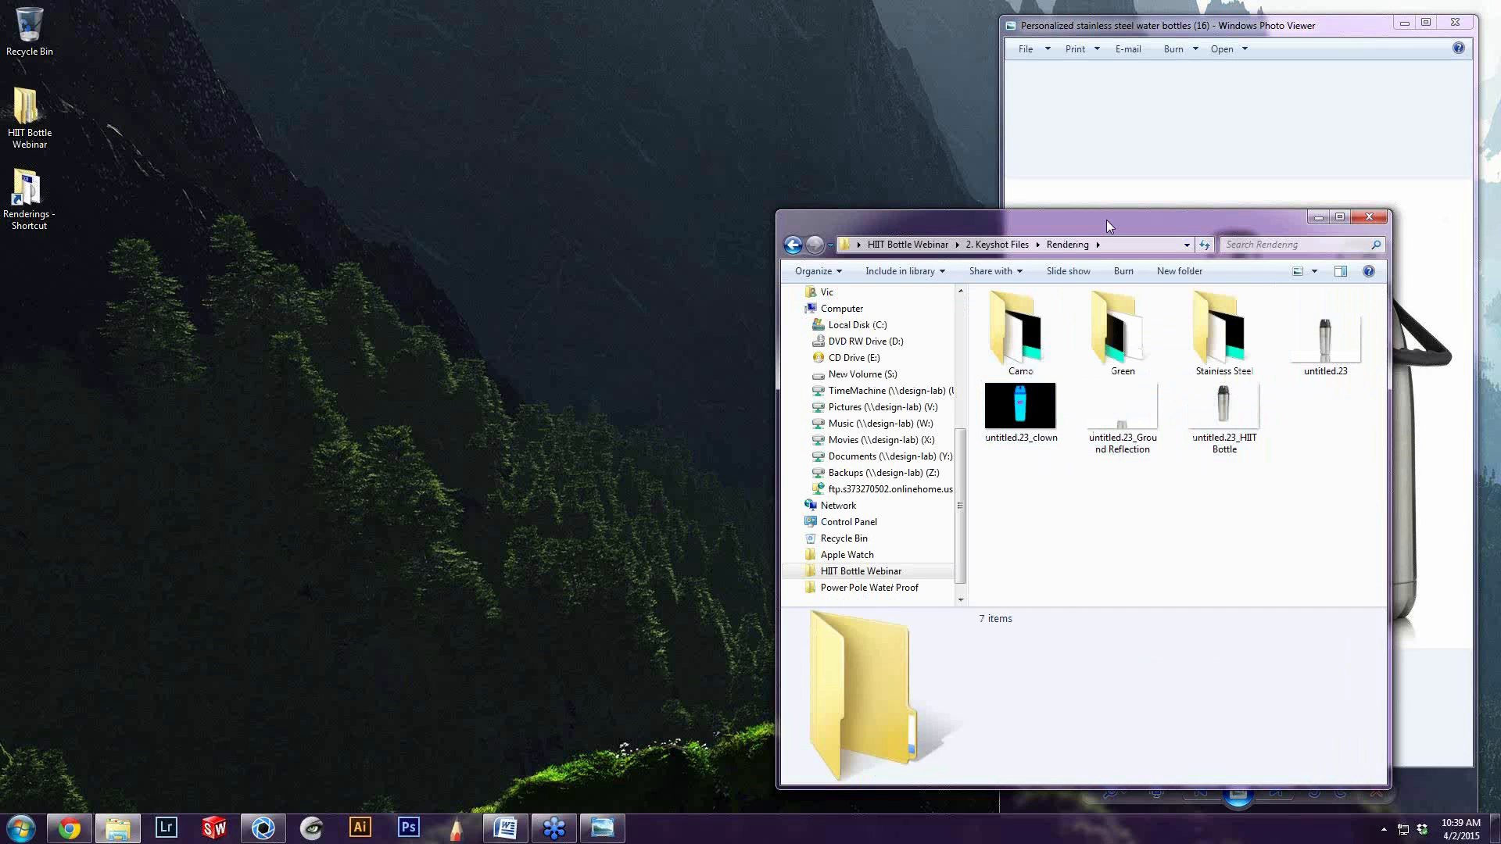
# Reposition the Rendering folder window, close the open image viewer windows, and minimise KeyShot
pyautogui.moveTo(1106, 221); pyautogui.dragTo(383, 147)
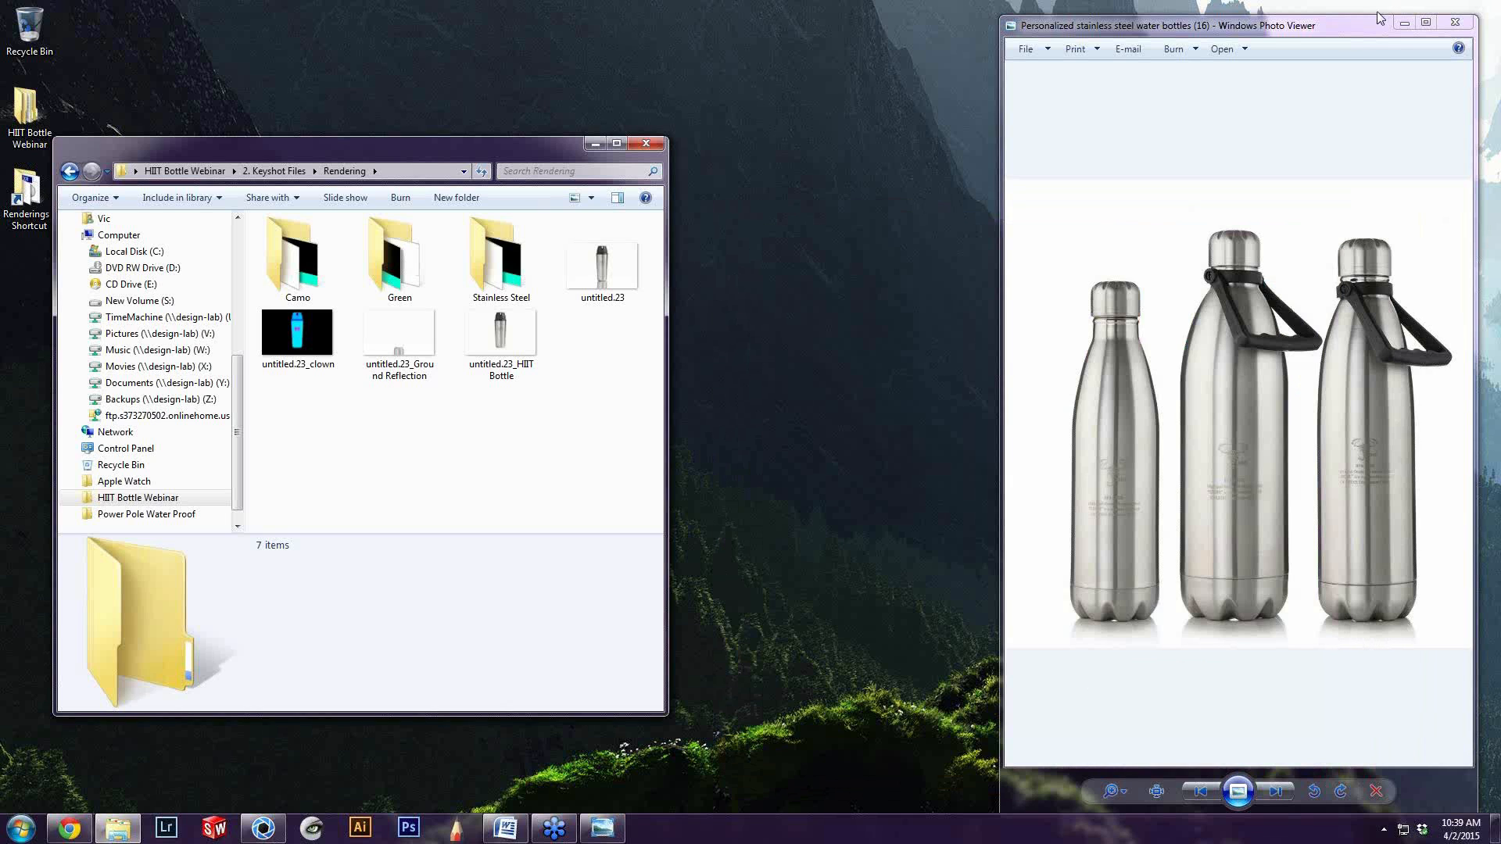
pyautogui.click(1457, 25)
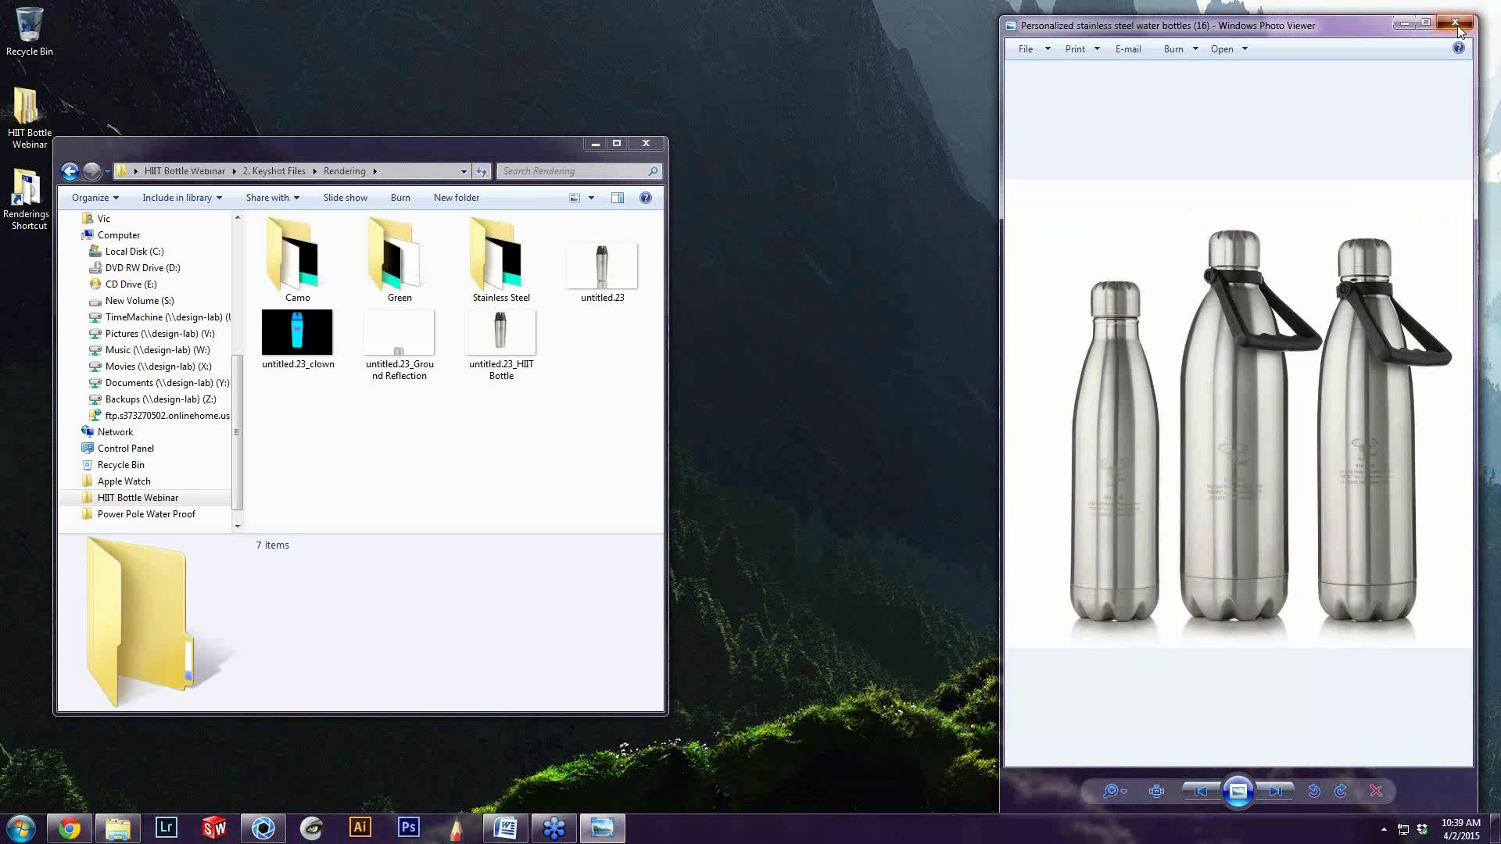
pyautogui.click(1457, 25)
pyautogui.hotkey('alt', 'Tab')
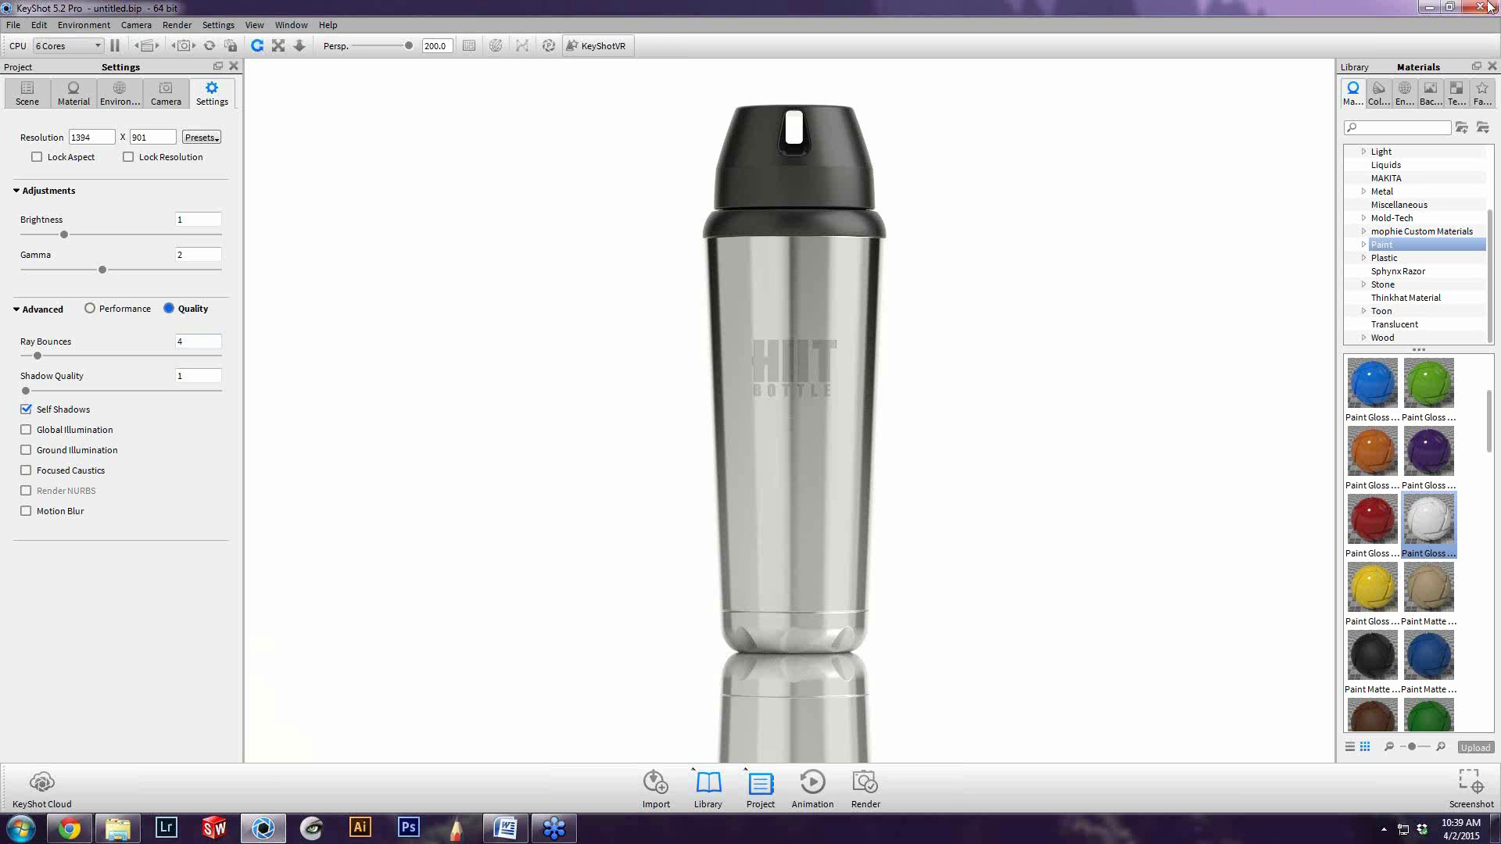
pyautogui.click(1425, 10)
pyautogui.moveTo(414, 142); pyautogui.dragTo(699, 144)
# Switch to Photoshop and open the settings for a new document
pyautogui.click(409, 831)
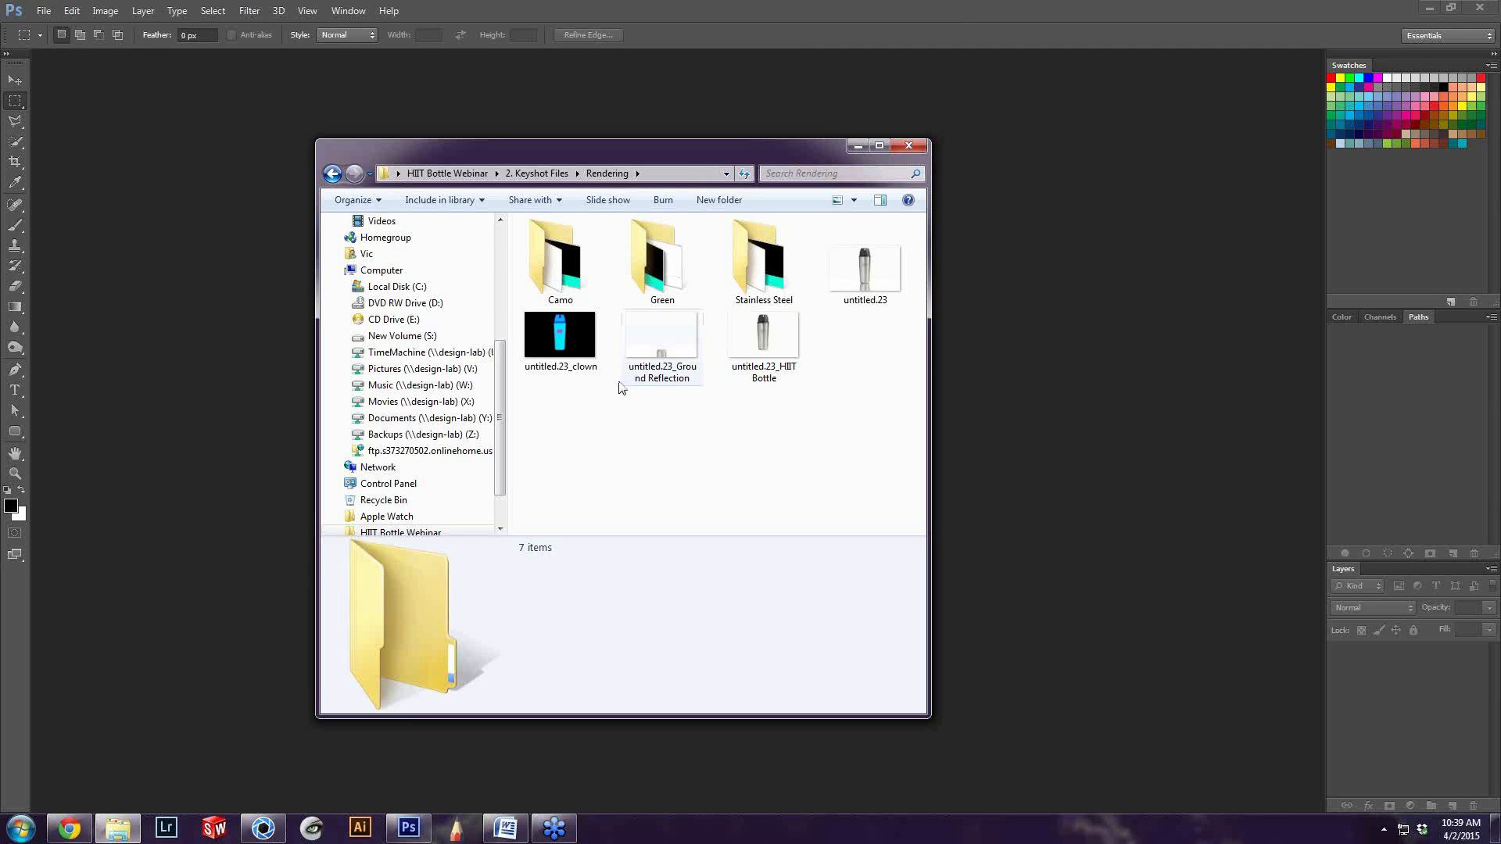
pyautogui.click(43, 11)
pyautogui.click(48, 28)
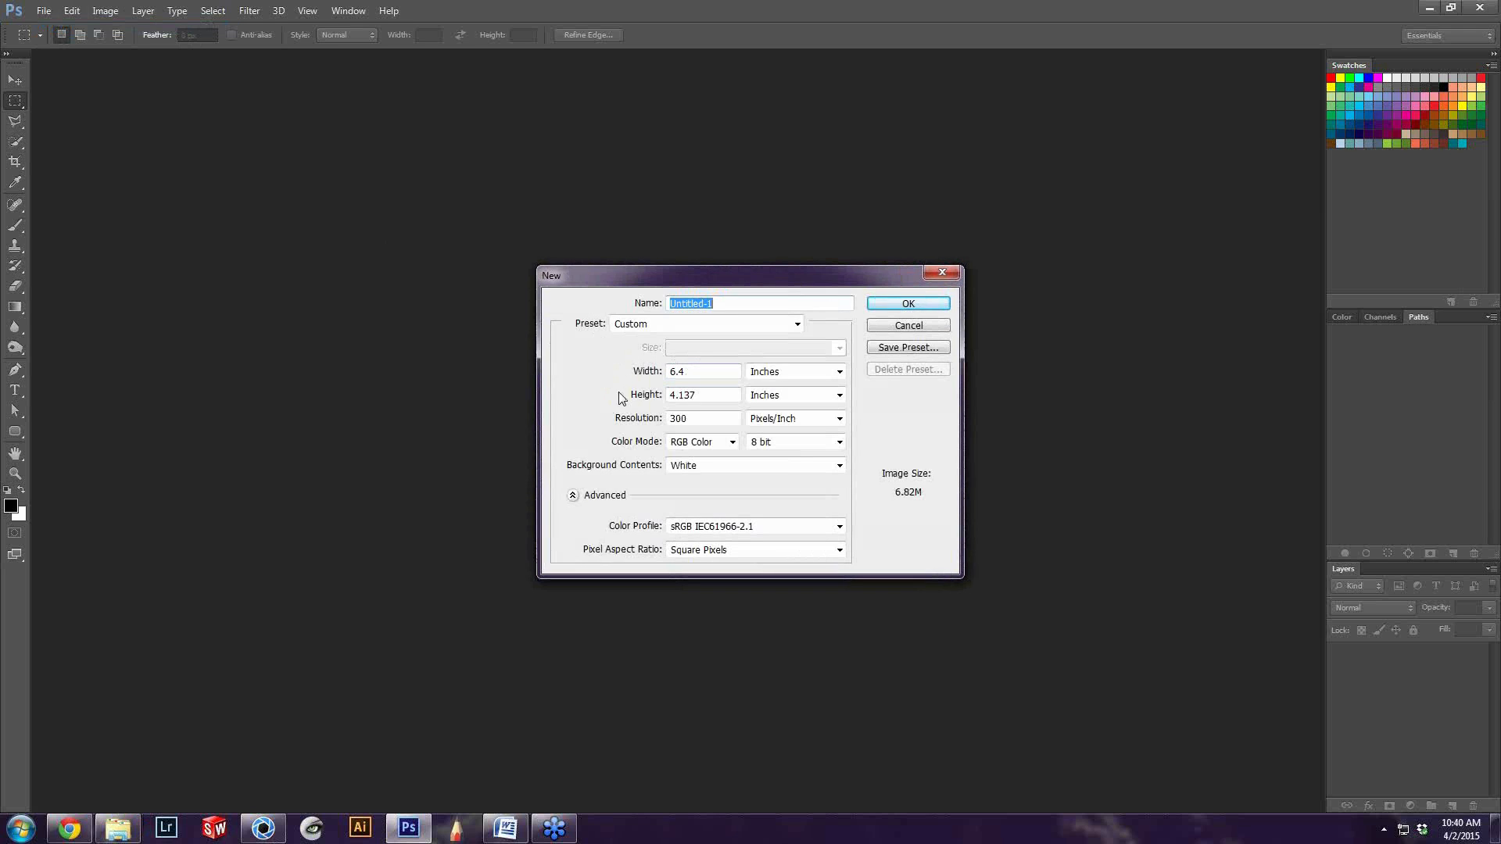
# Switch to KeyShot and check the print width and height in the render output options
pyautogui.click(263, 830)
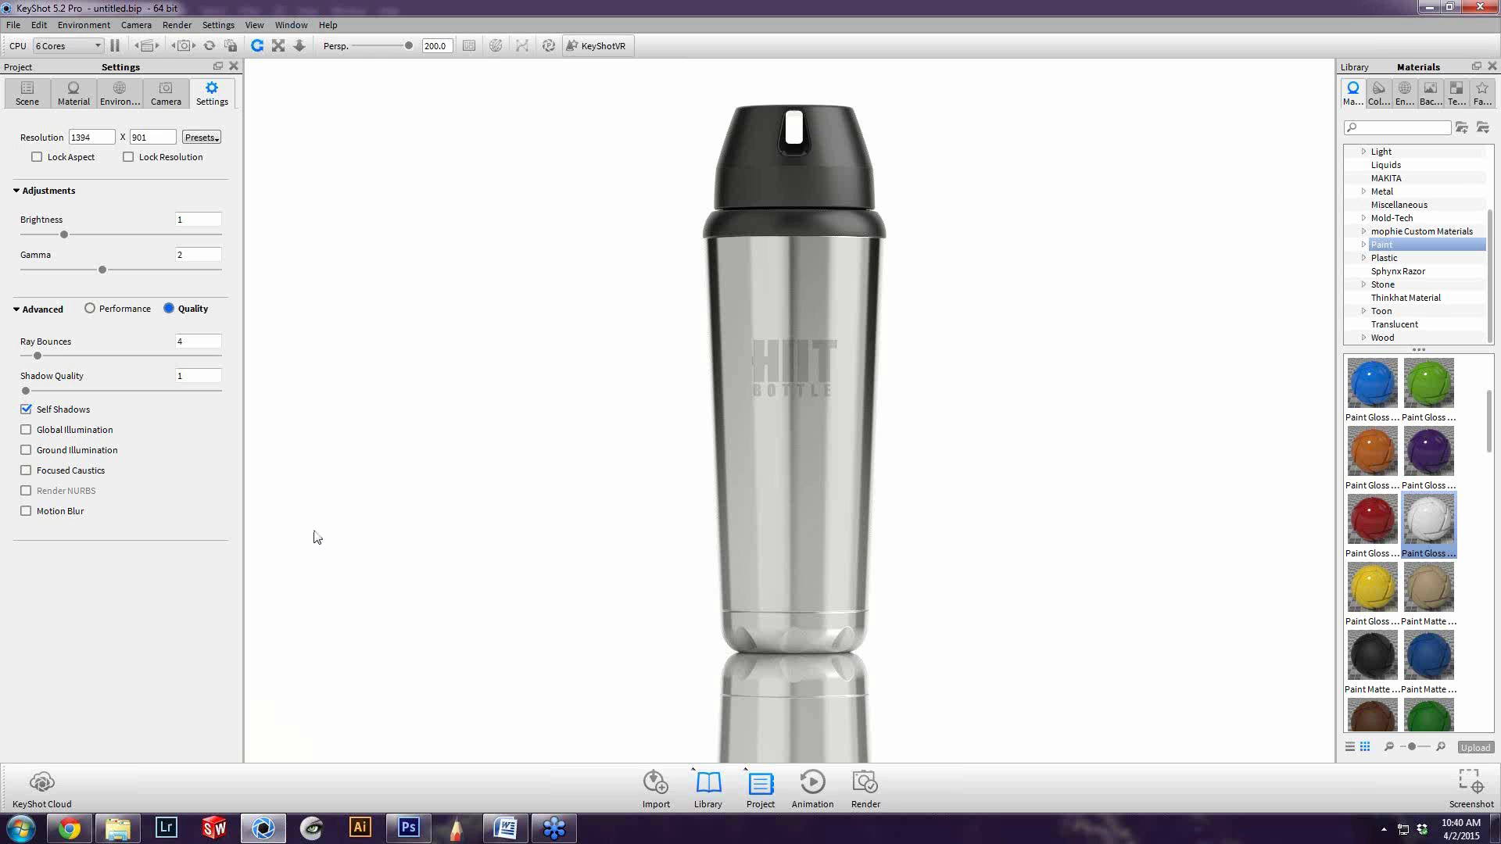
pyautogui.click(865, 786)
pyautogui.click(450, 279)
pyautogui.moveTo(510, 280); pyautogui.dragTo(433, 279)
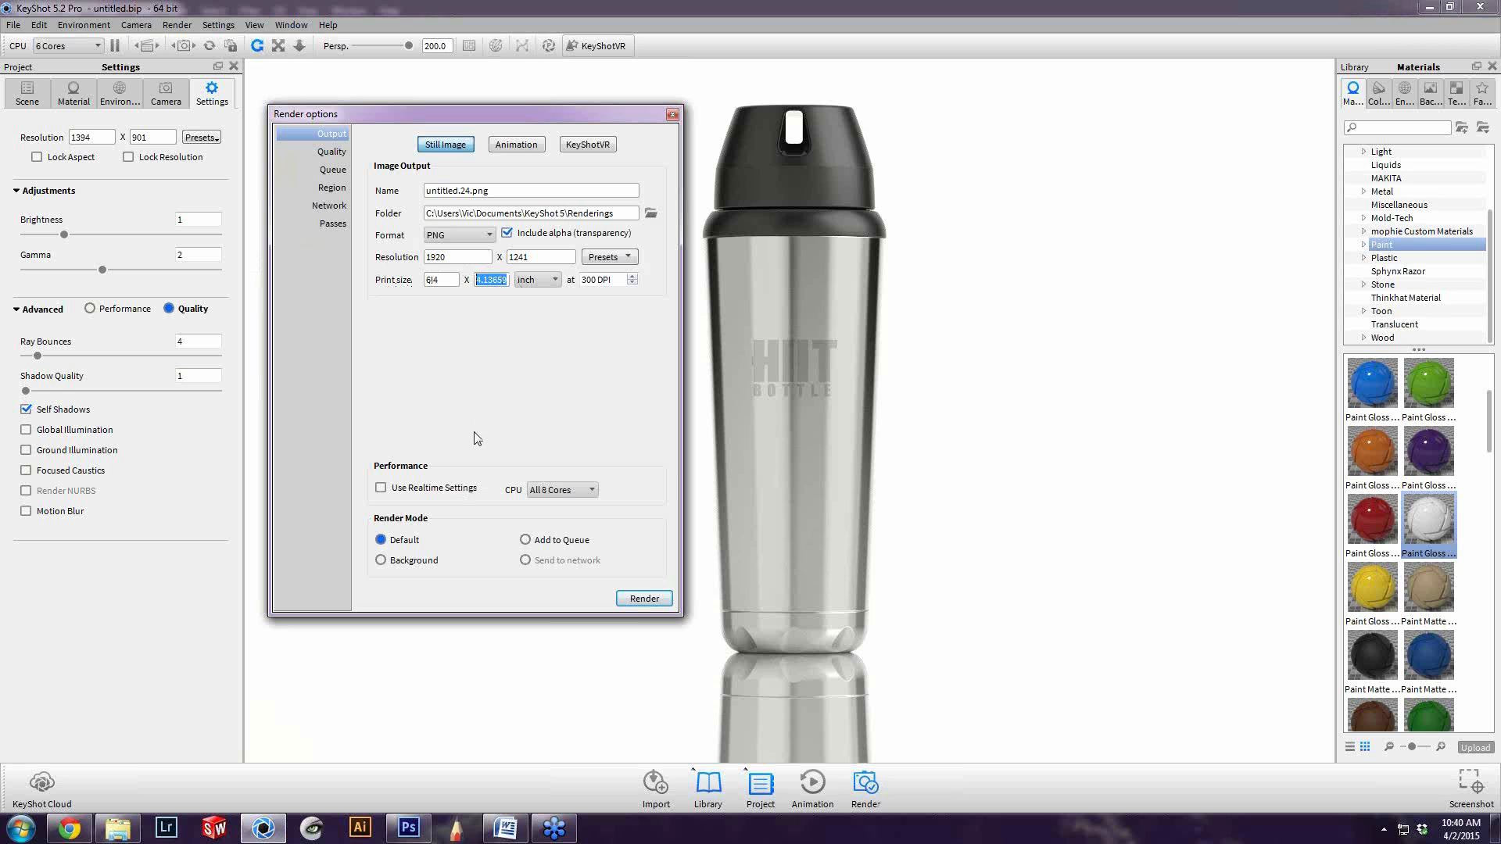
# Return to Photoshop, create a white RGB document of 6.4 x 4.137 inches at 300 pixels/inch, and activate the Move tool
pyautogui.click(408, 829)
pyautogui.click(707, 395)
pyautogui.click(707, 373)
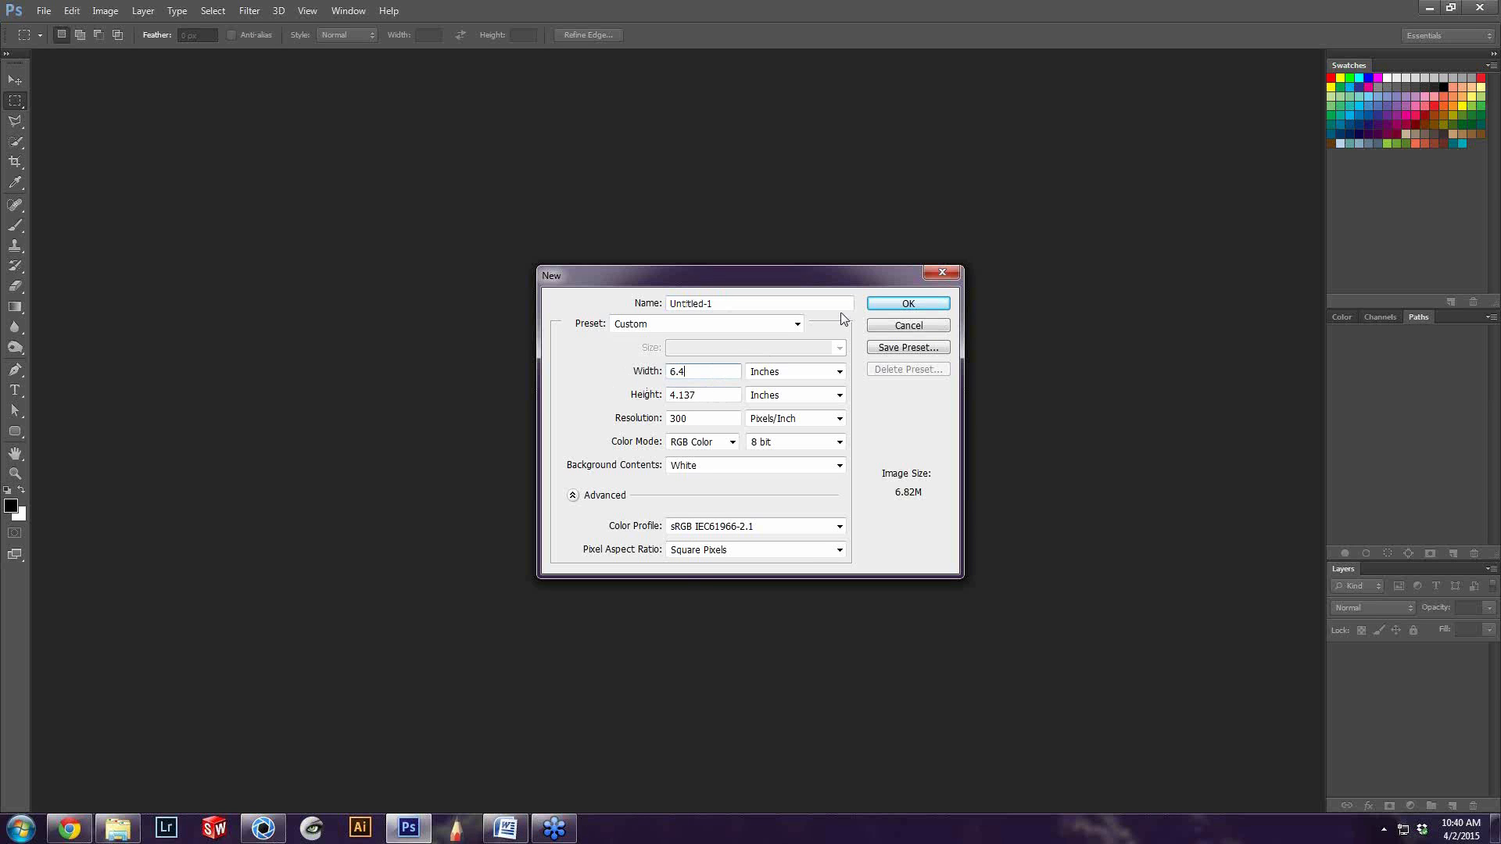
pyautogui.click(708, 422)
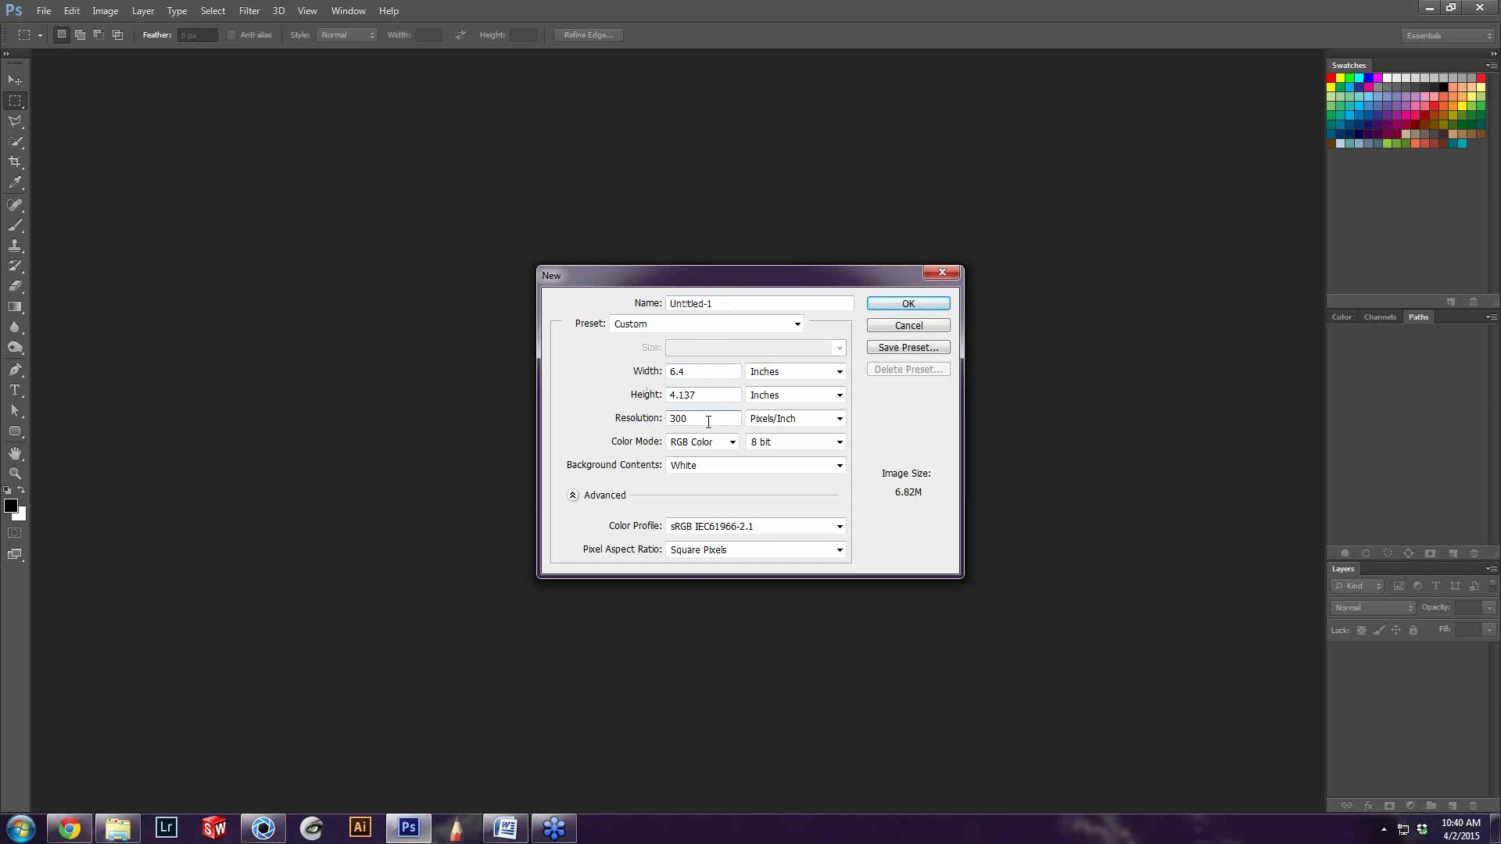
pyautogui.click(895, 304)
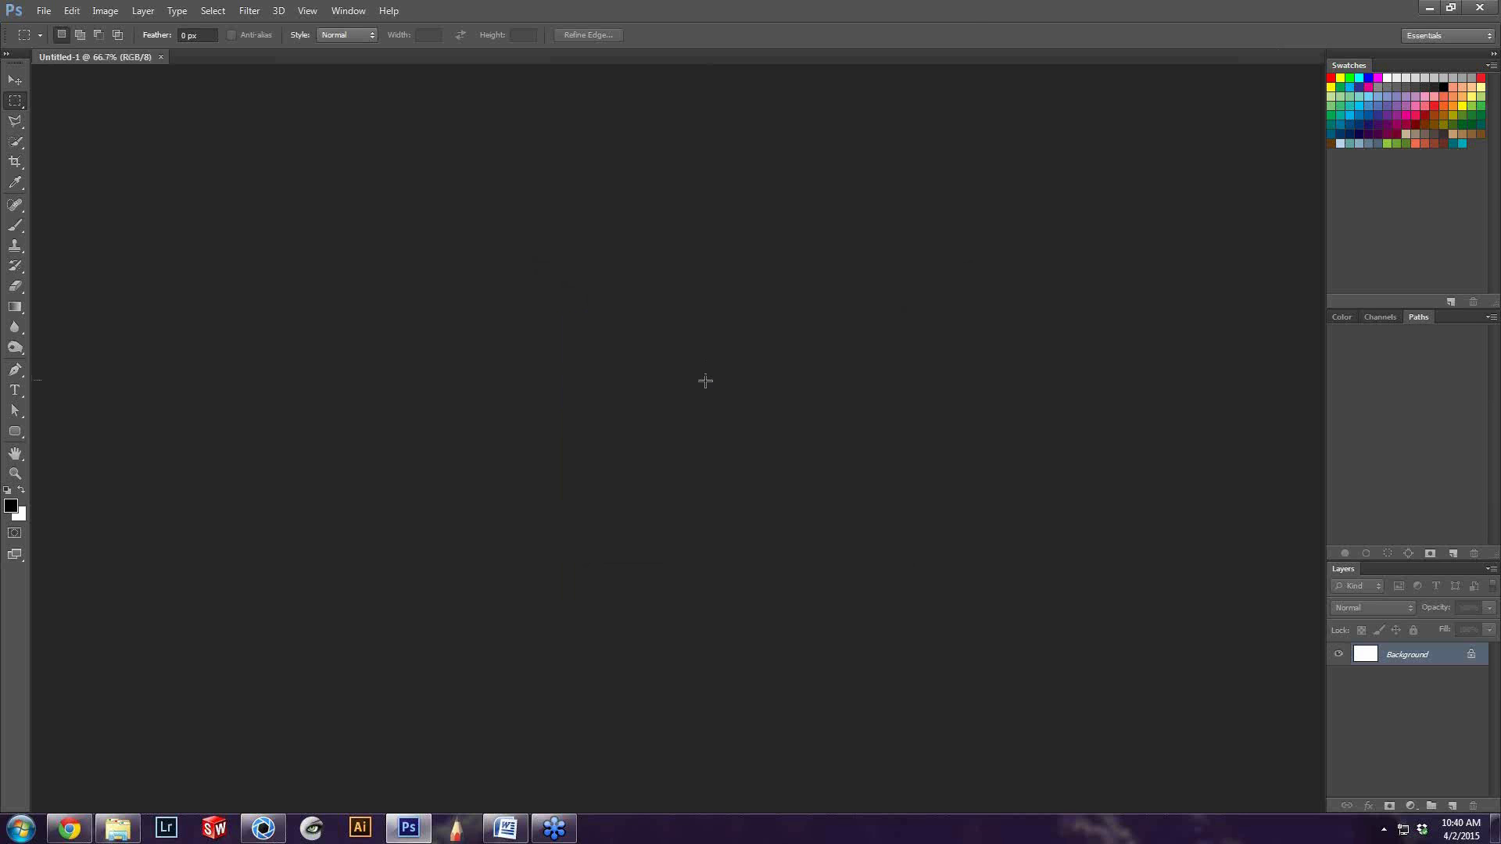
pyautogui.press('v')
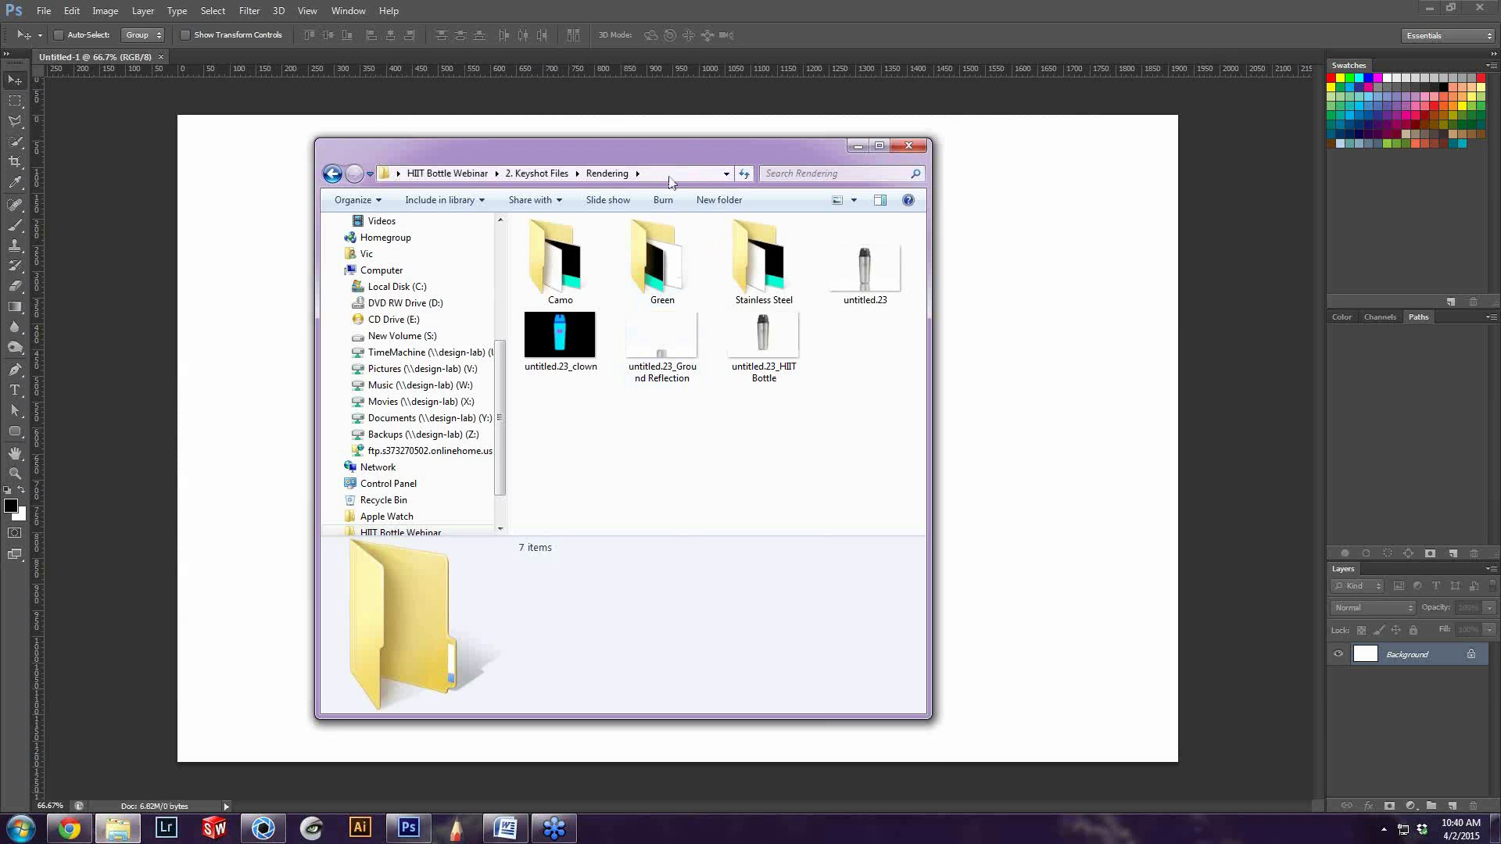
# Open the untitled.23 HIIT Bottle and Ground Reflection images side by side, compare them zoomed in, and close both viewers
pyautogui.moveTo(694, 151); pyautogui.dragTo(774, 173)
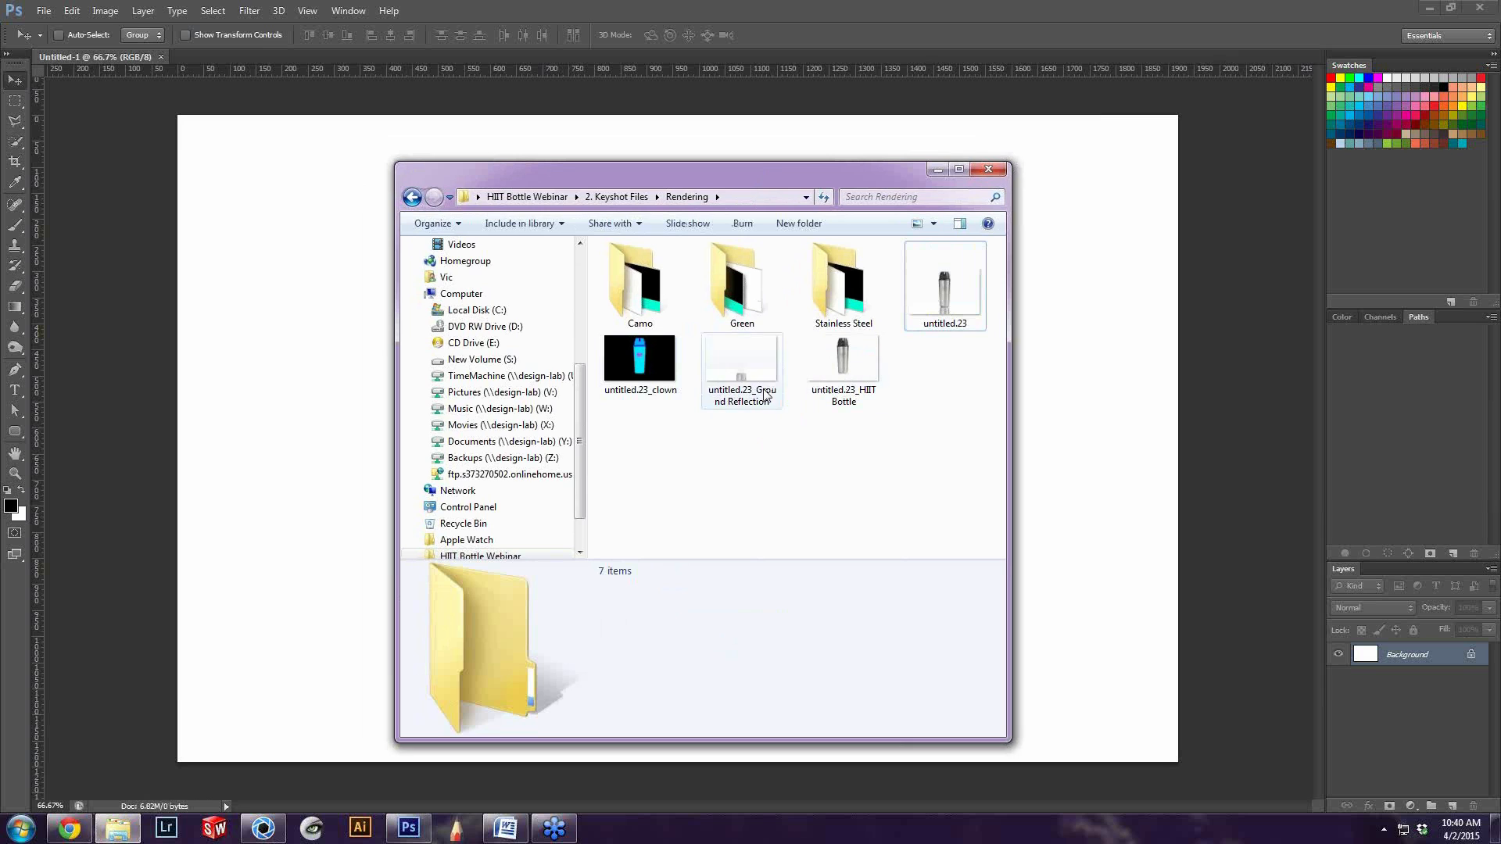
pyautogui.doubleClick(843, 361)
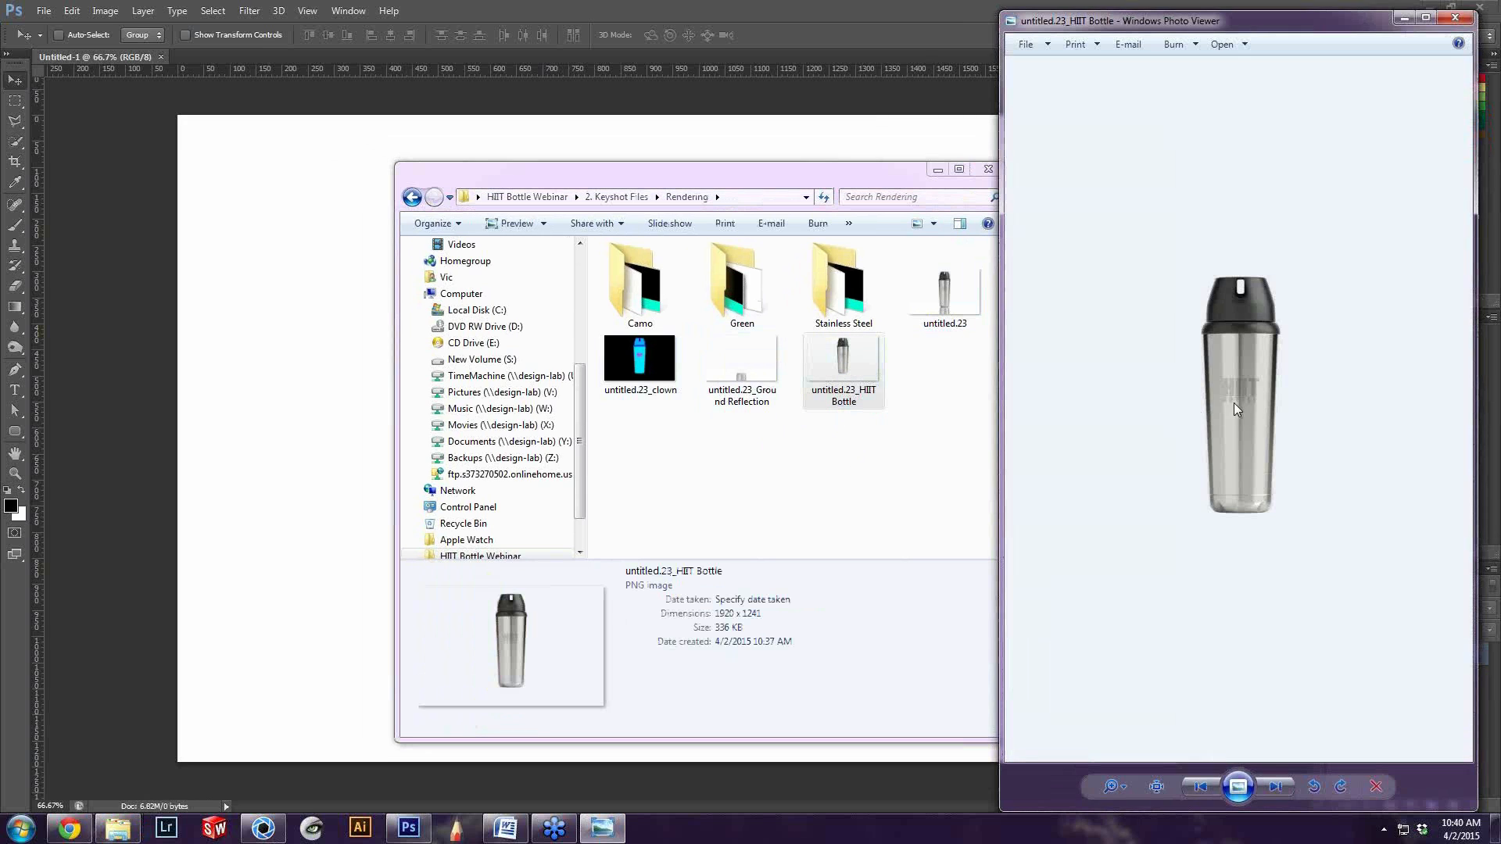
pyautogui.click(749, 367)
pyautogui.doubleClick(749, 367)
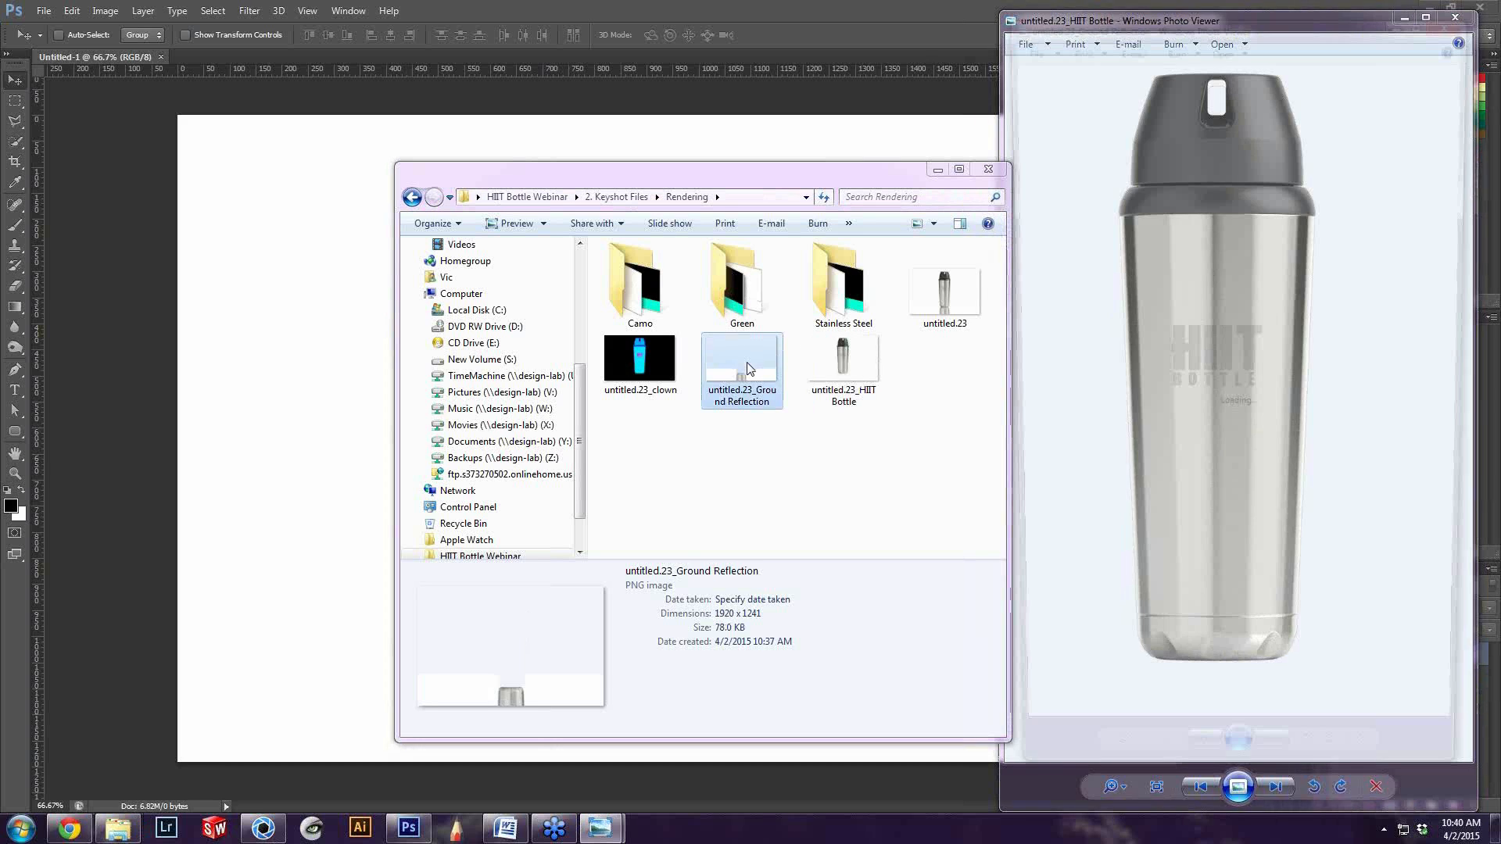
pyautogui.moveTo(989, 24); pyautogui.dragTo(714, 19)
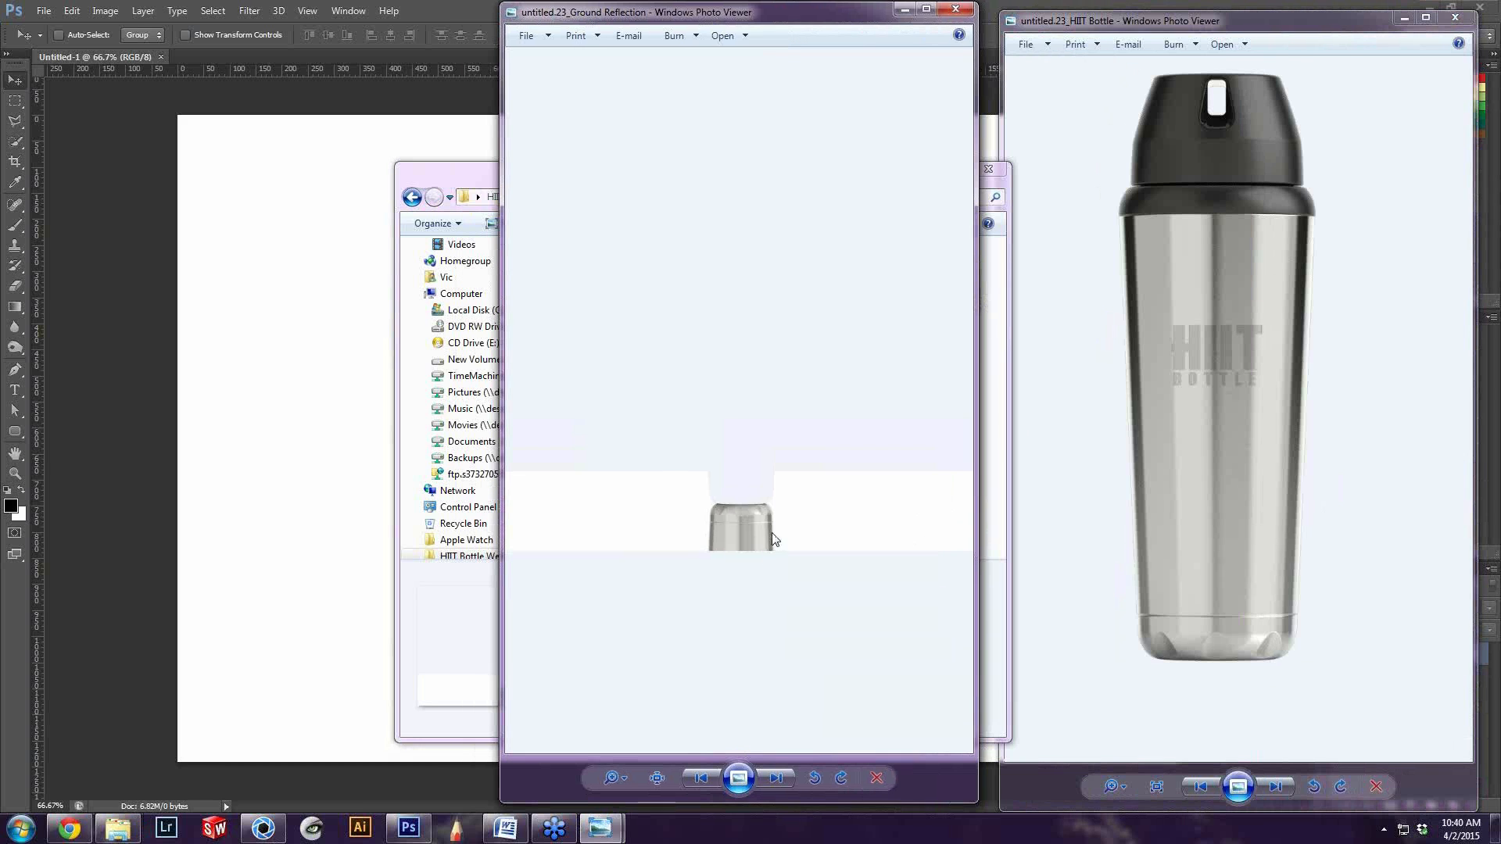
pyautogui.scroll(5, 667, 528)
pyautogui.moveTo(835, 682); pyautogui.dragTo(649, 408)
pyautogui.click(1229, 428)
pyautogui.moveTo(1221, 430); pyautogui.dragTo(1218, 461)
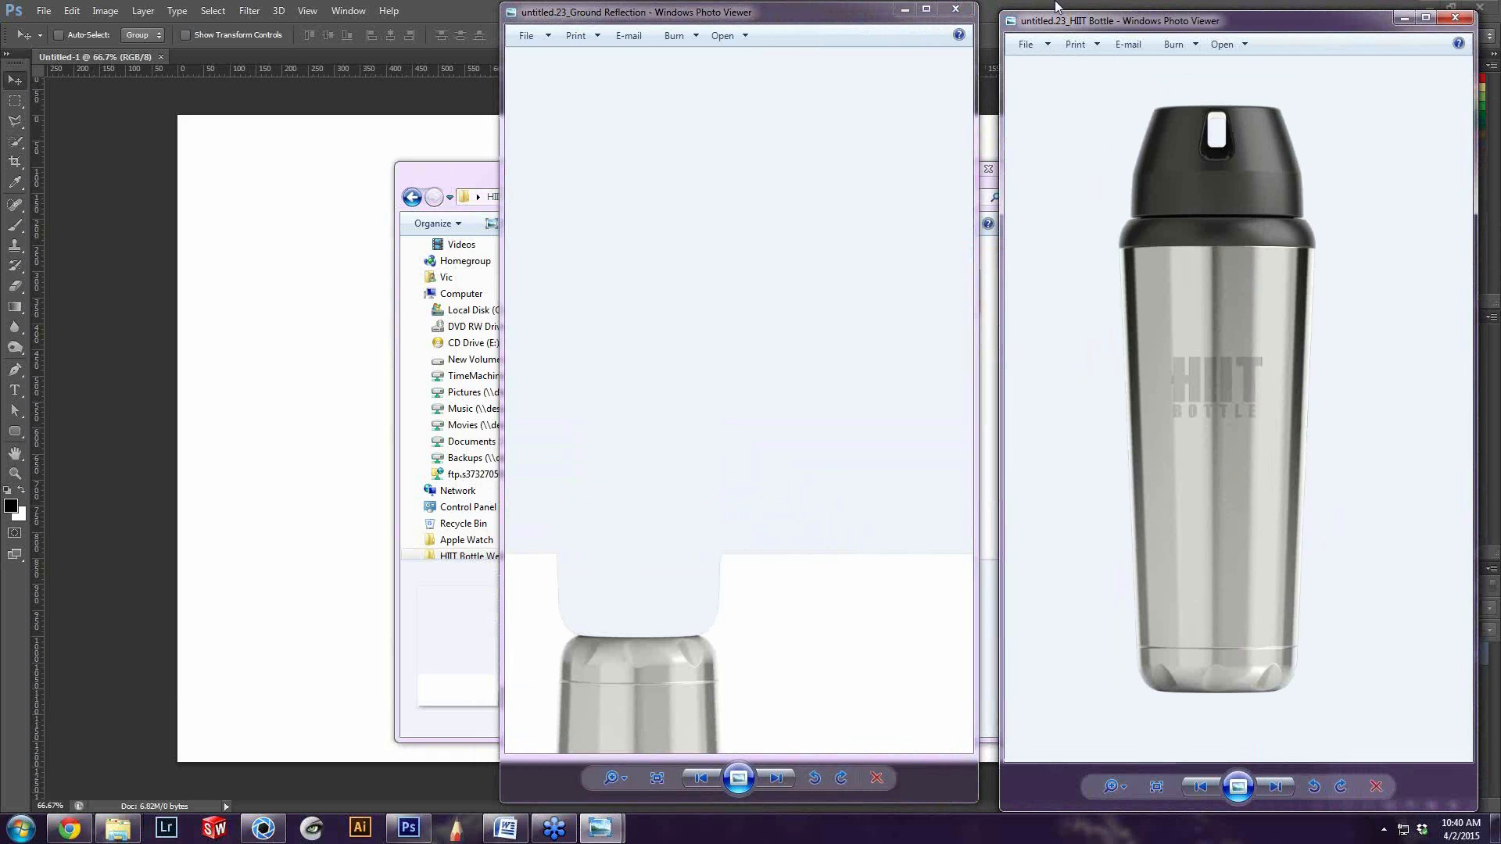
pyautogui.click(954, 9)
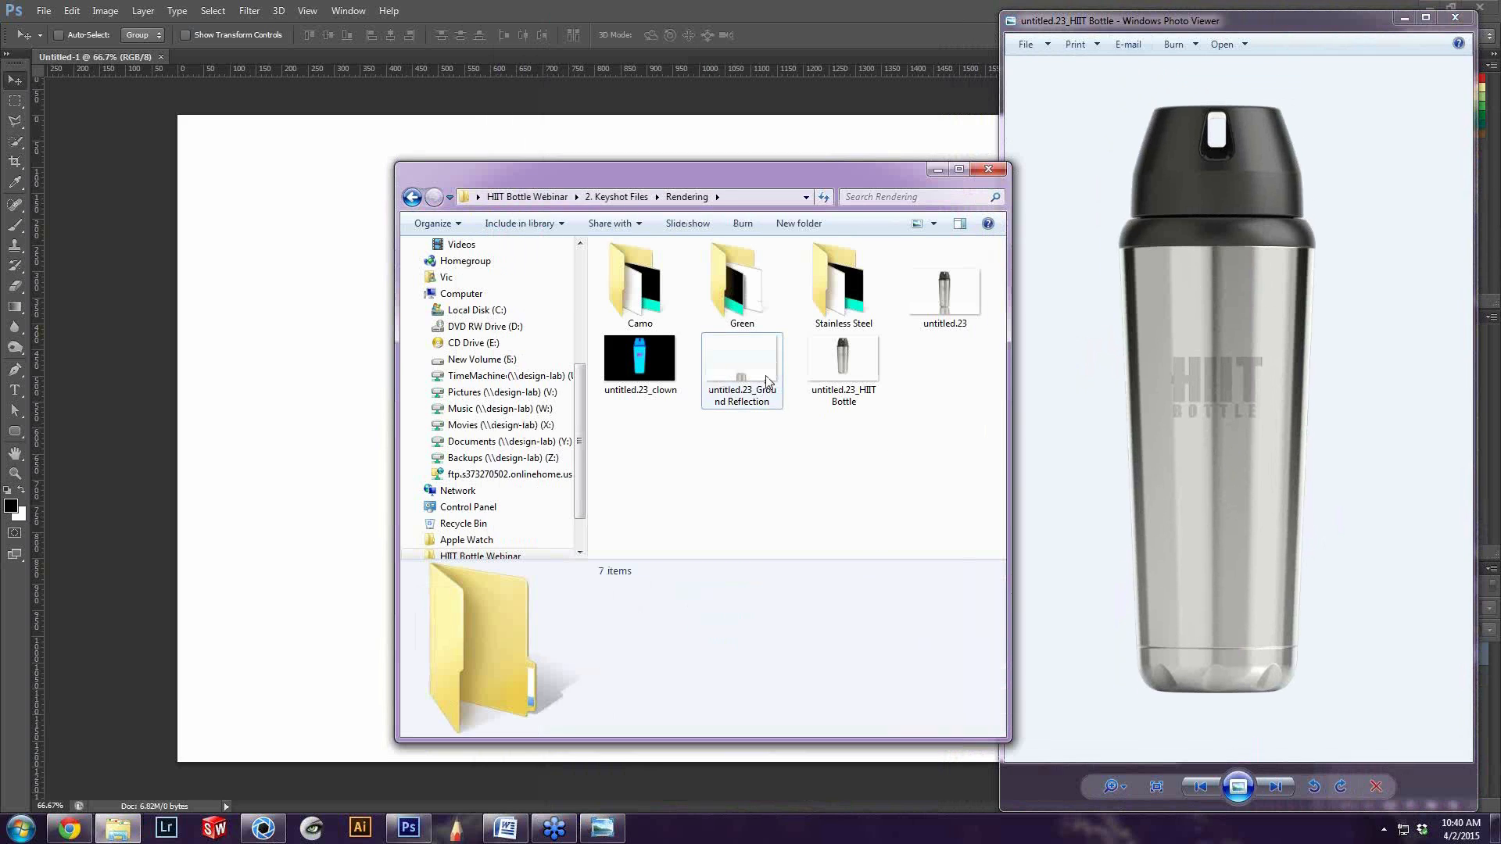
pyautogui.click(1455, 18)
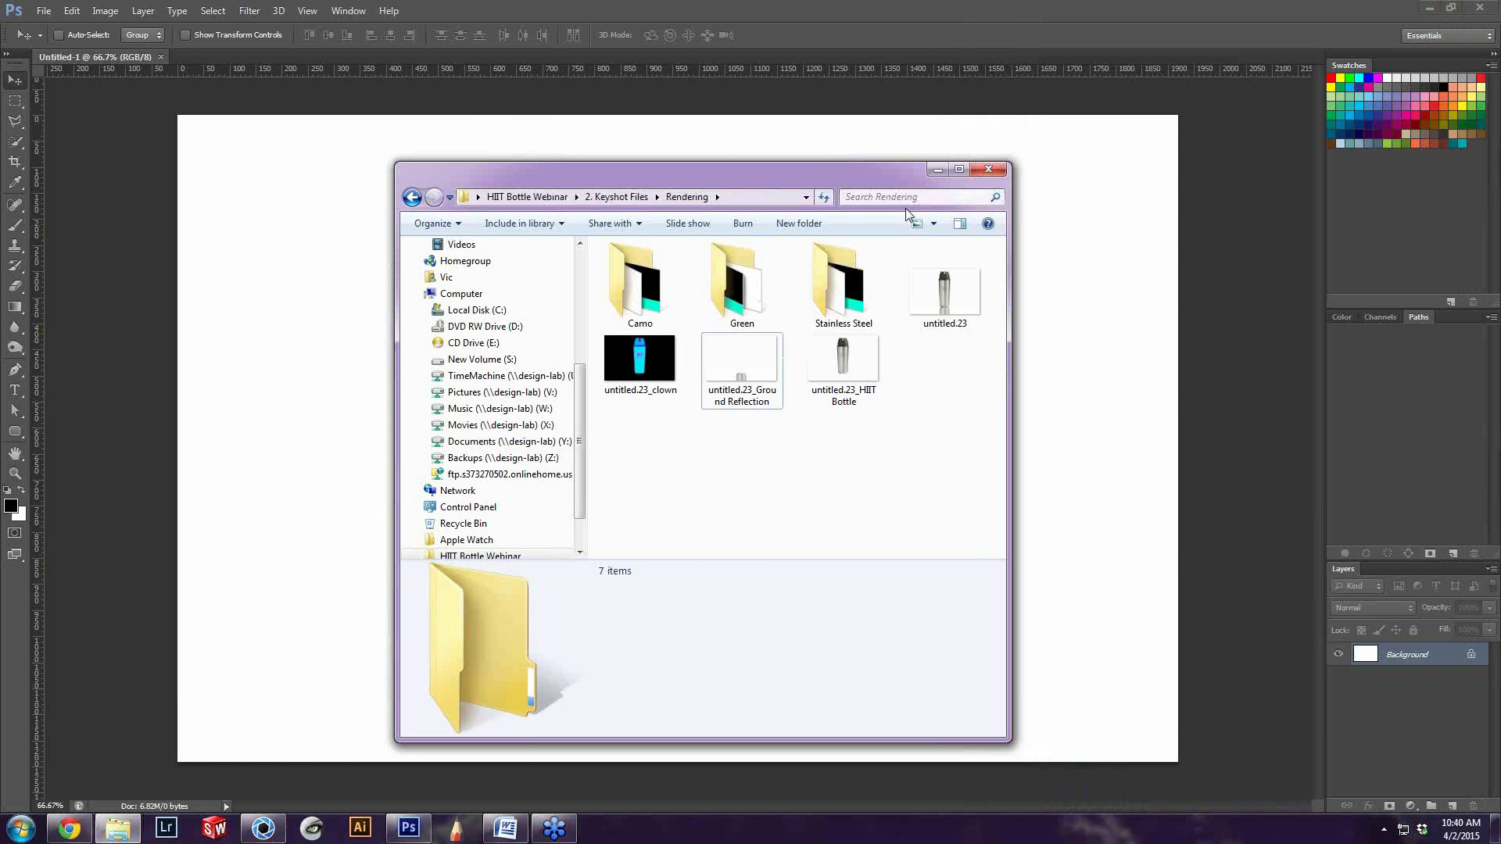
# Open untitled.23_HIIT Bottle in Photoshop and copy its entire image into the Untitled-1 document as a new layer
pyautogui.moveTo(751, 175); pyautogui.dragTo(776, 175)
pyautogui.moveTo(868, 362); pyautogui.dragTo(266, 58)
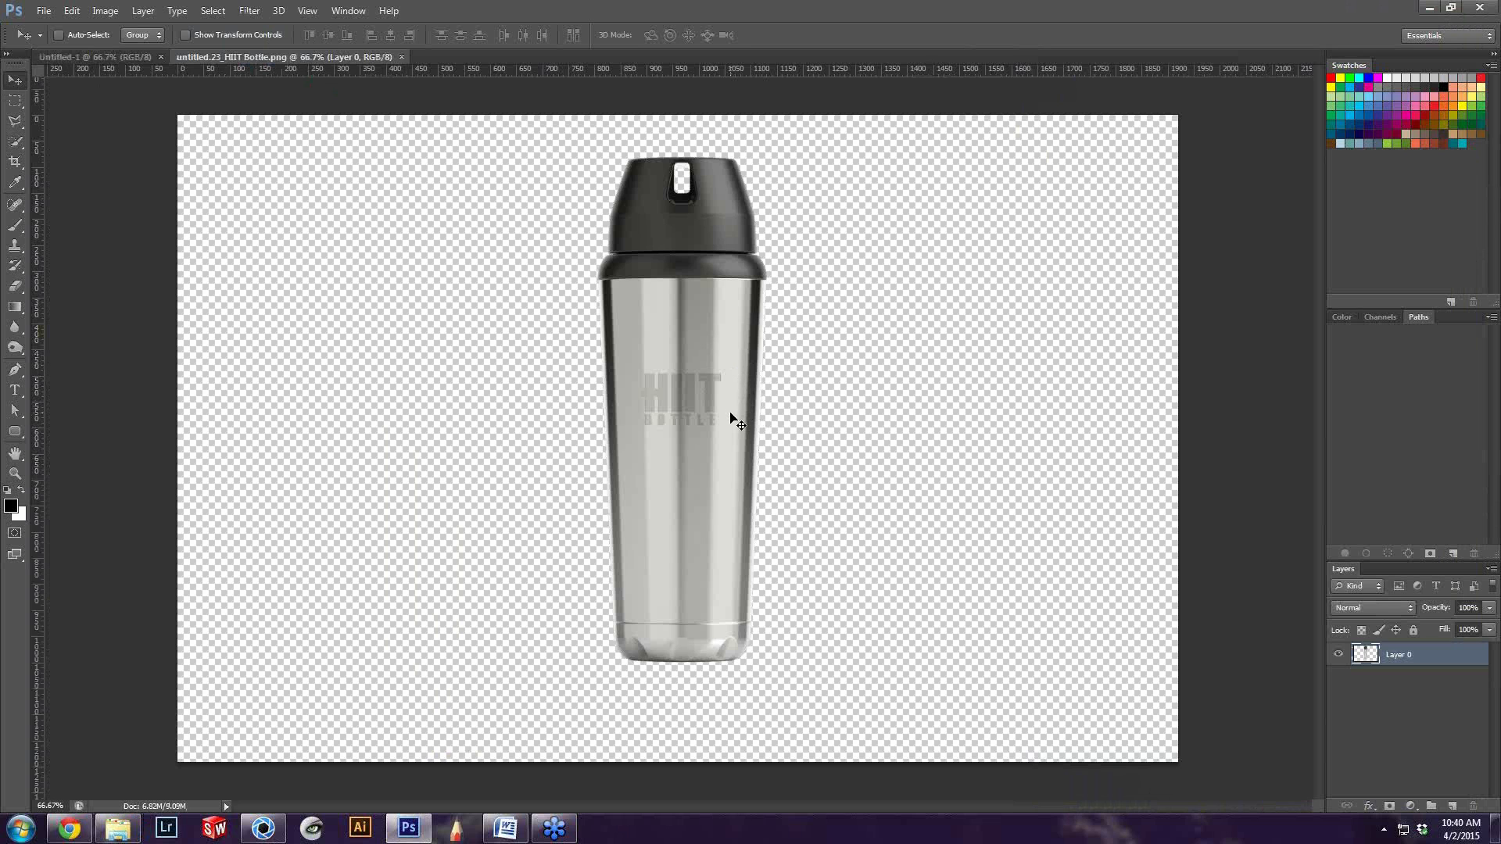
pyautogui.hotkey('ctrl', 'a')
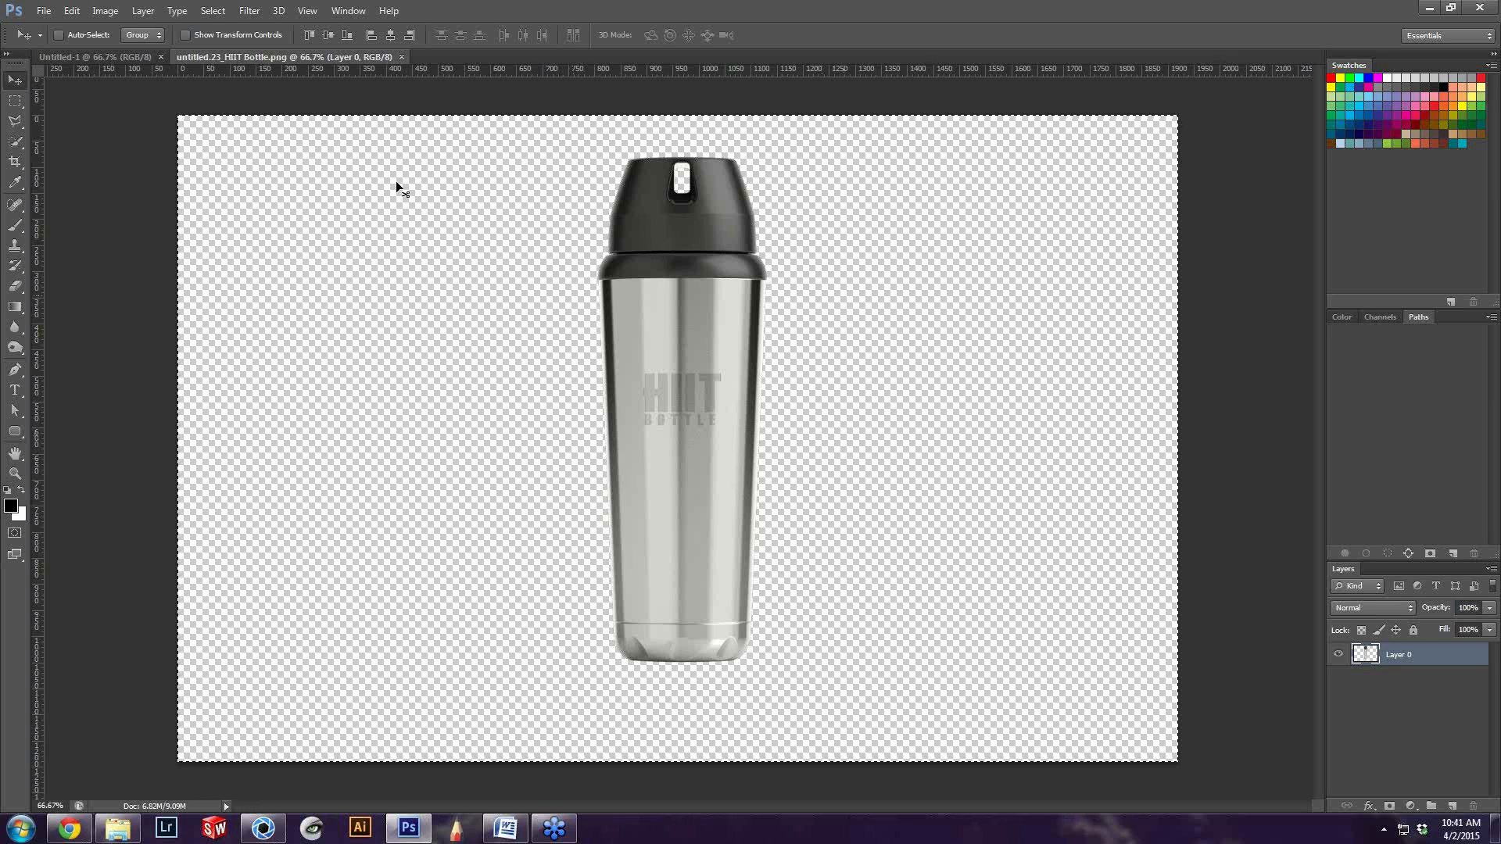
pyautogui.click(115, 58)
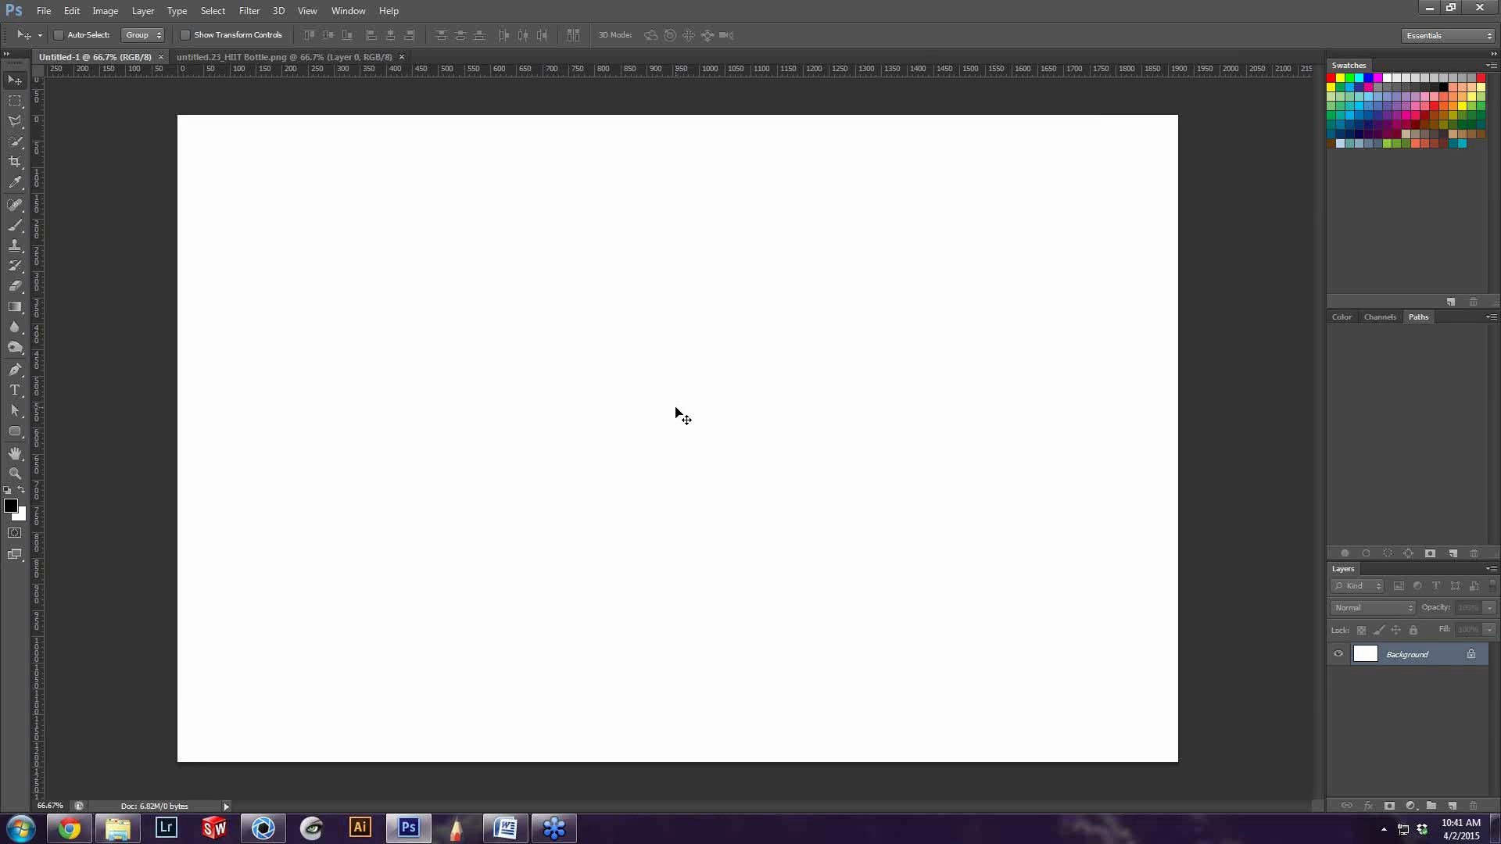
pyautogui.hotkey('ctrl', 'v')
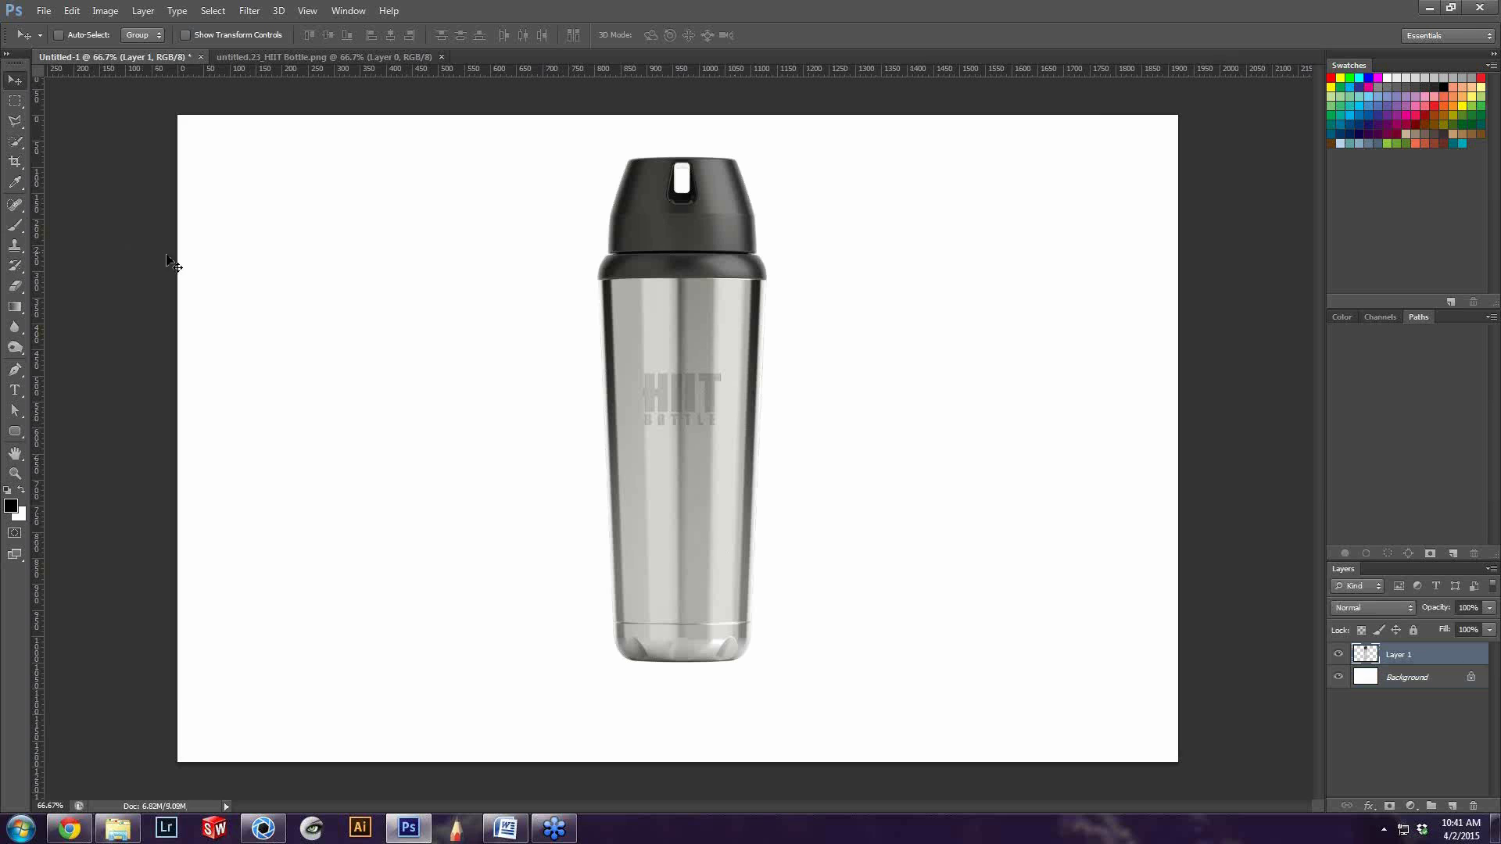
# Open untitled.23_Ground Reflection and copy its entire image into Untitled-1 as a new layer above the bottle
pyautogui.click(269, 58)
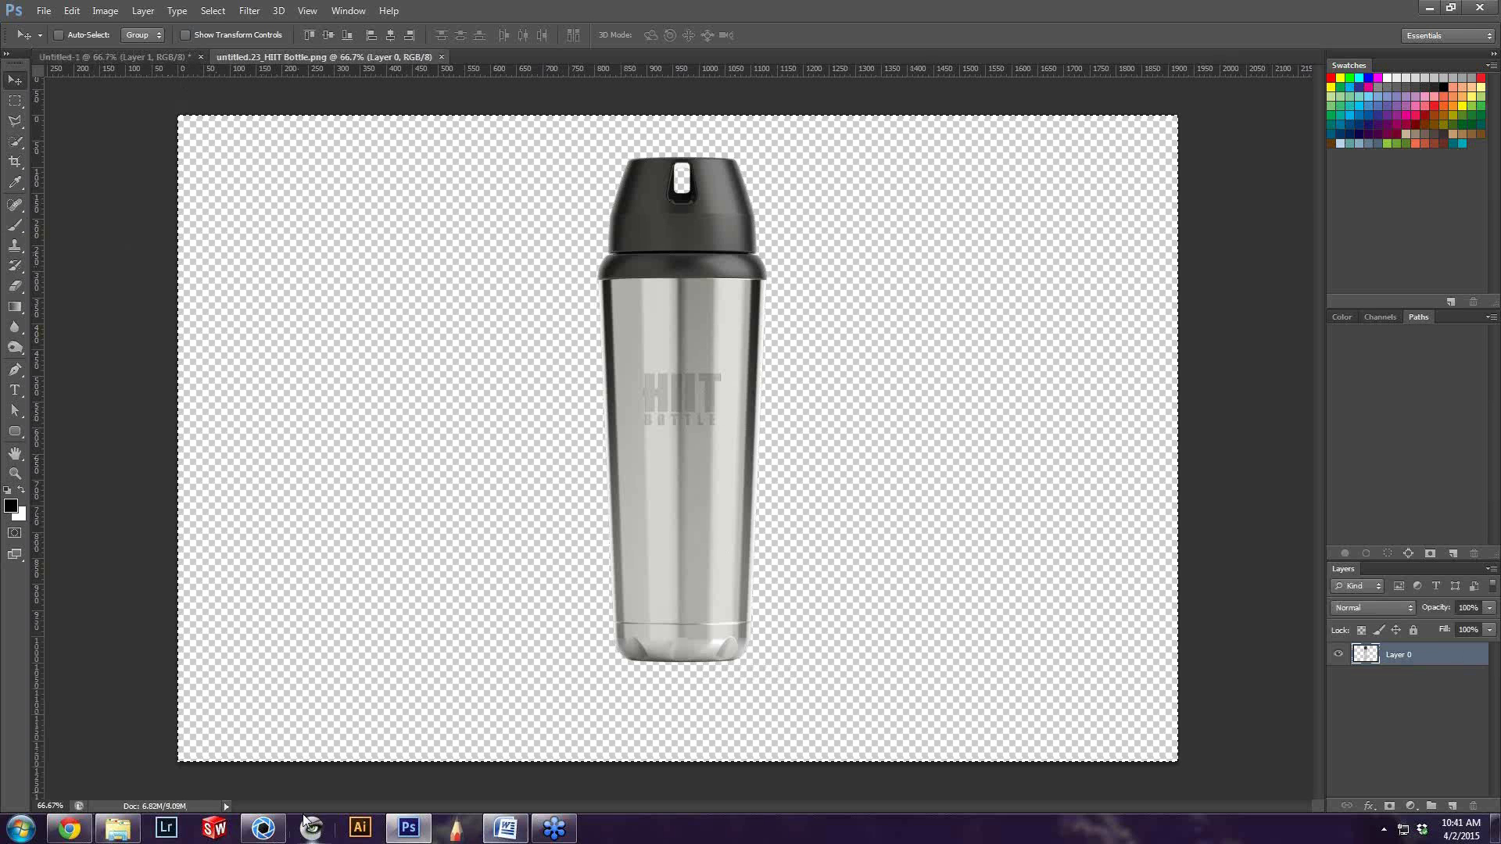
pyautogui.click(118, 828)
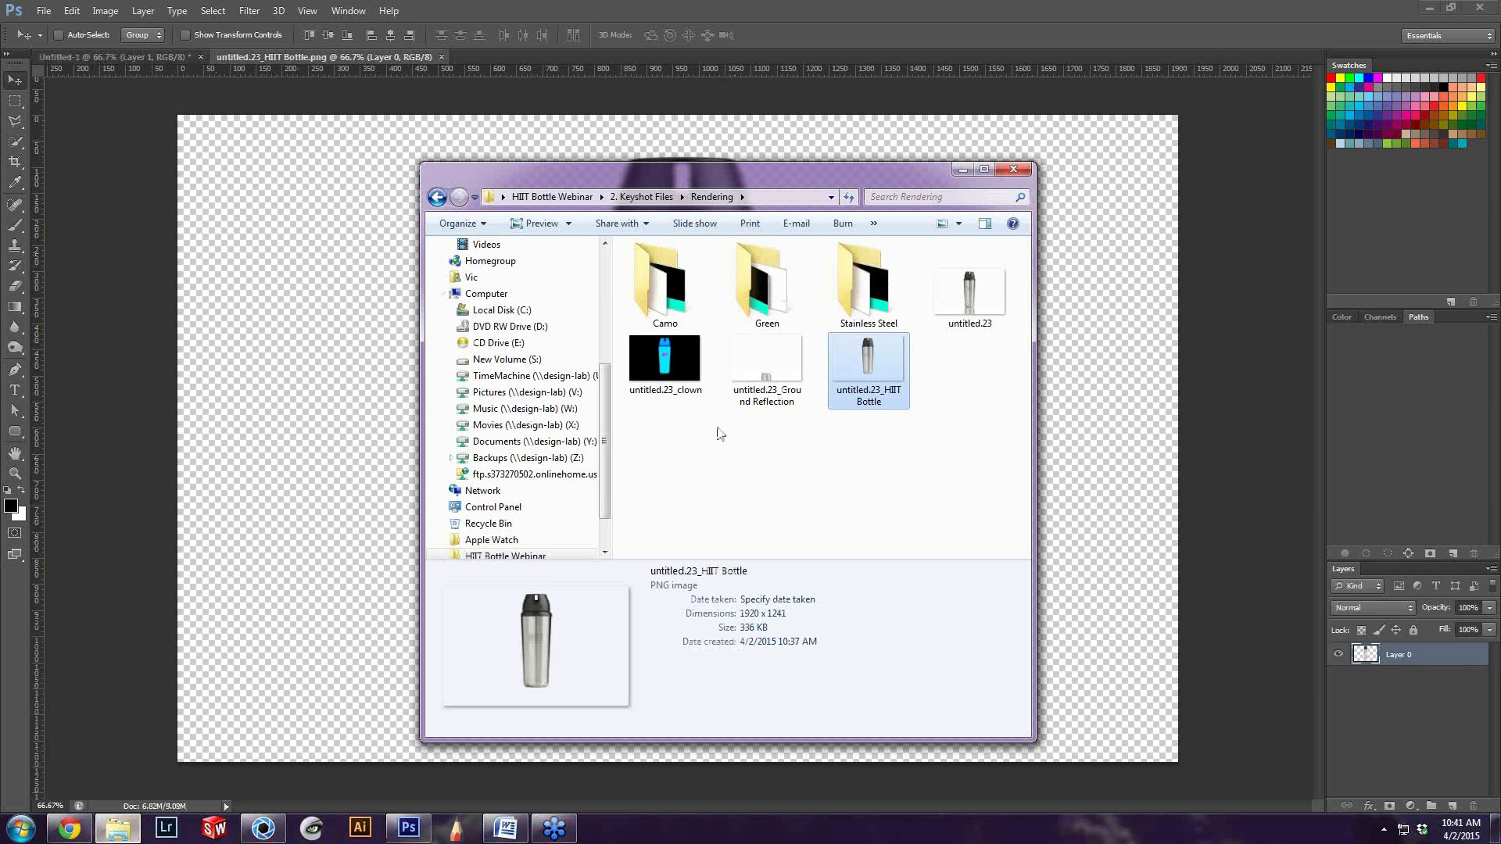
pyautogui.click(788, 363)
pyautogui.click(518, 50)
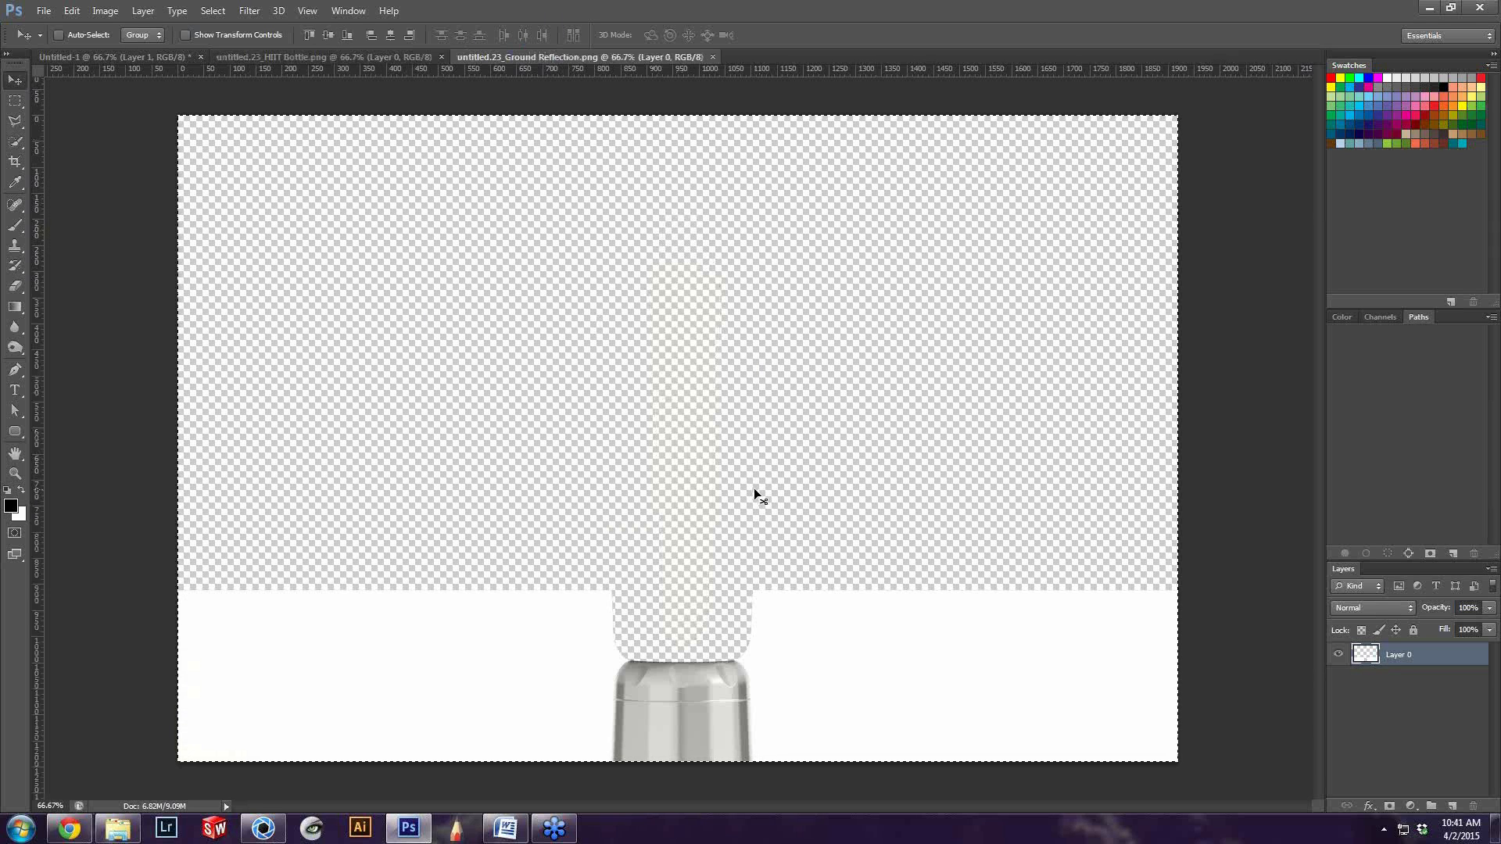
pyautogui.click(114, 58)
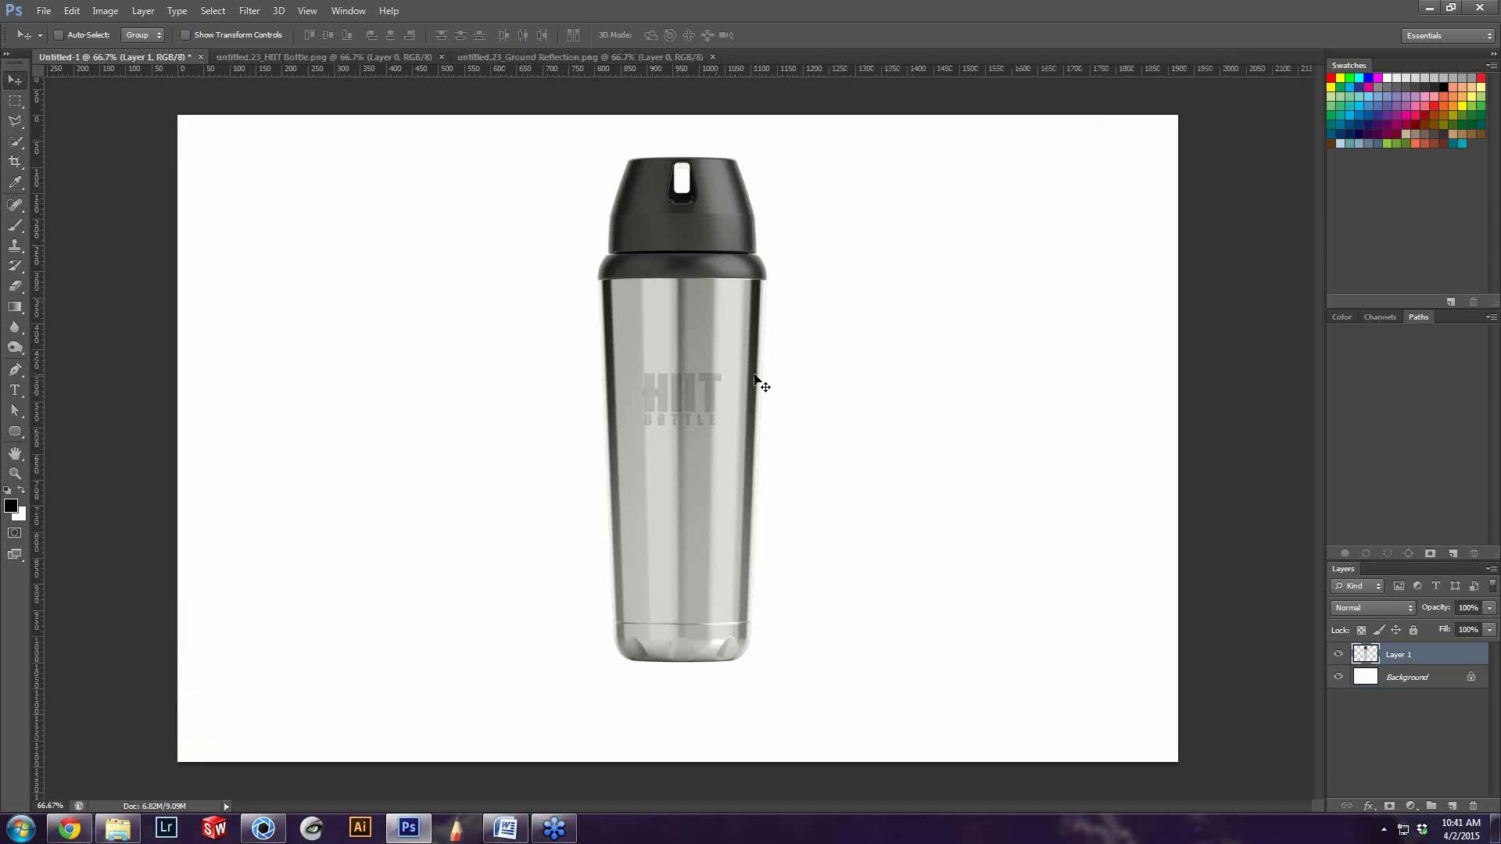
pyautogui.hotkey('ctrl', 'v')
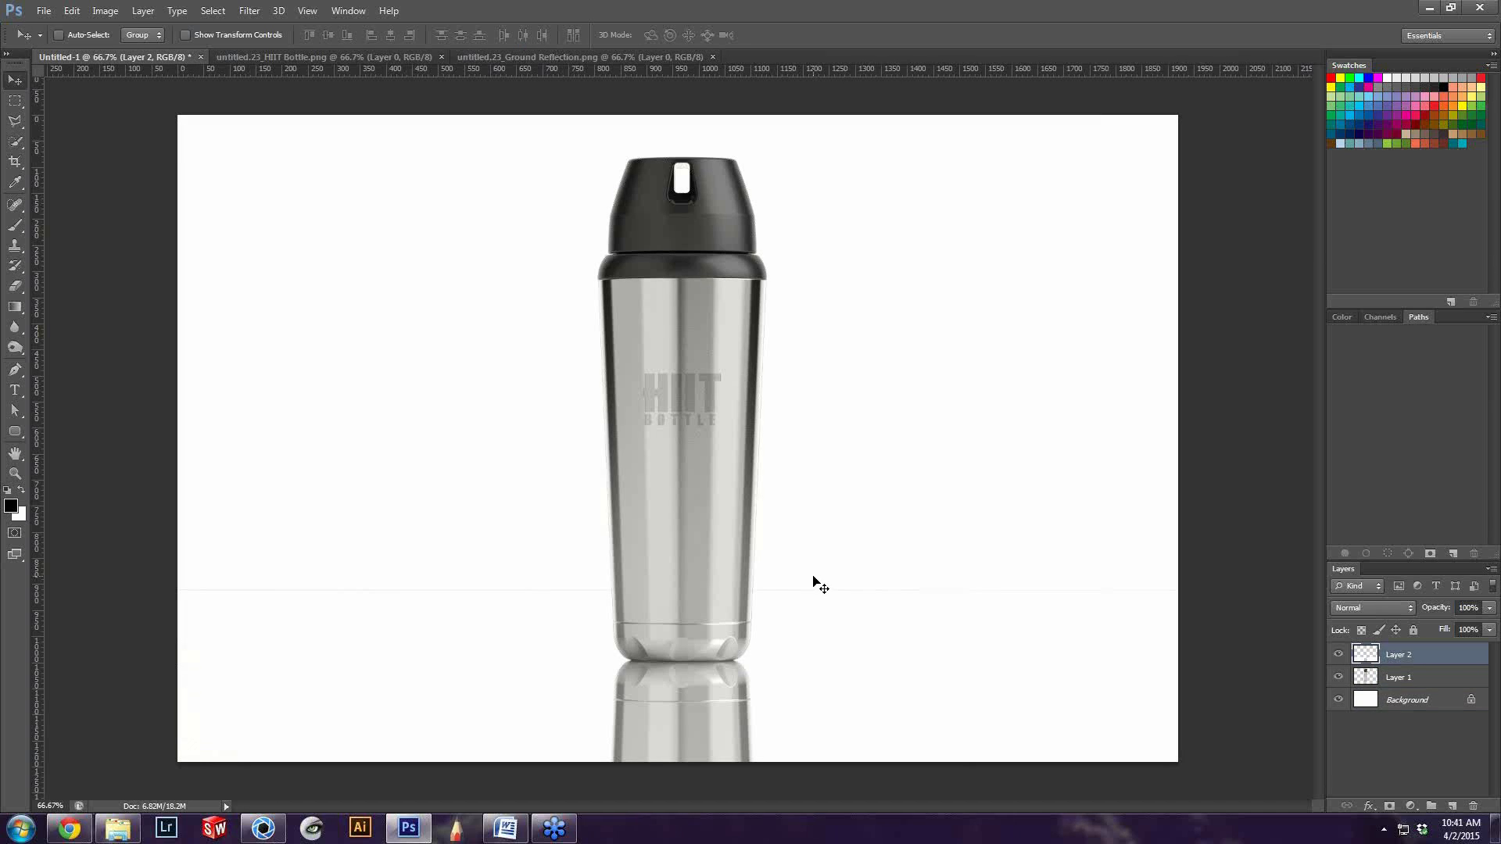
# Inspect the ground reflection layer with its visibility toggled and erase its faint horizontal edge behind the bottle
pyautogui.keyDown('alt'); pyautogui.scroll(-1, 917, 596); pyautogui.keyUp('alt')
pyautogui.keyDown('alt'); pyautogui.scroll(1, 917, 598); pyautogui.keyUp('alt')
pyautogui.click(1365, 659)
pyautogui.click(1338, 655)
pyautogui.click(1337, 655)
pyautogui.press('e')
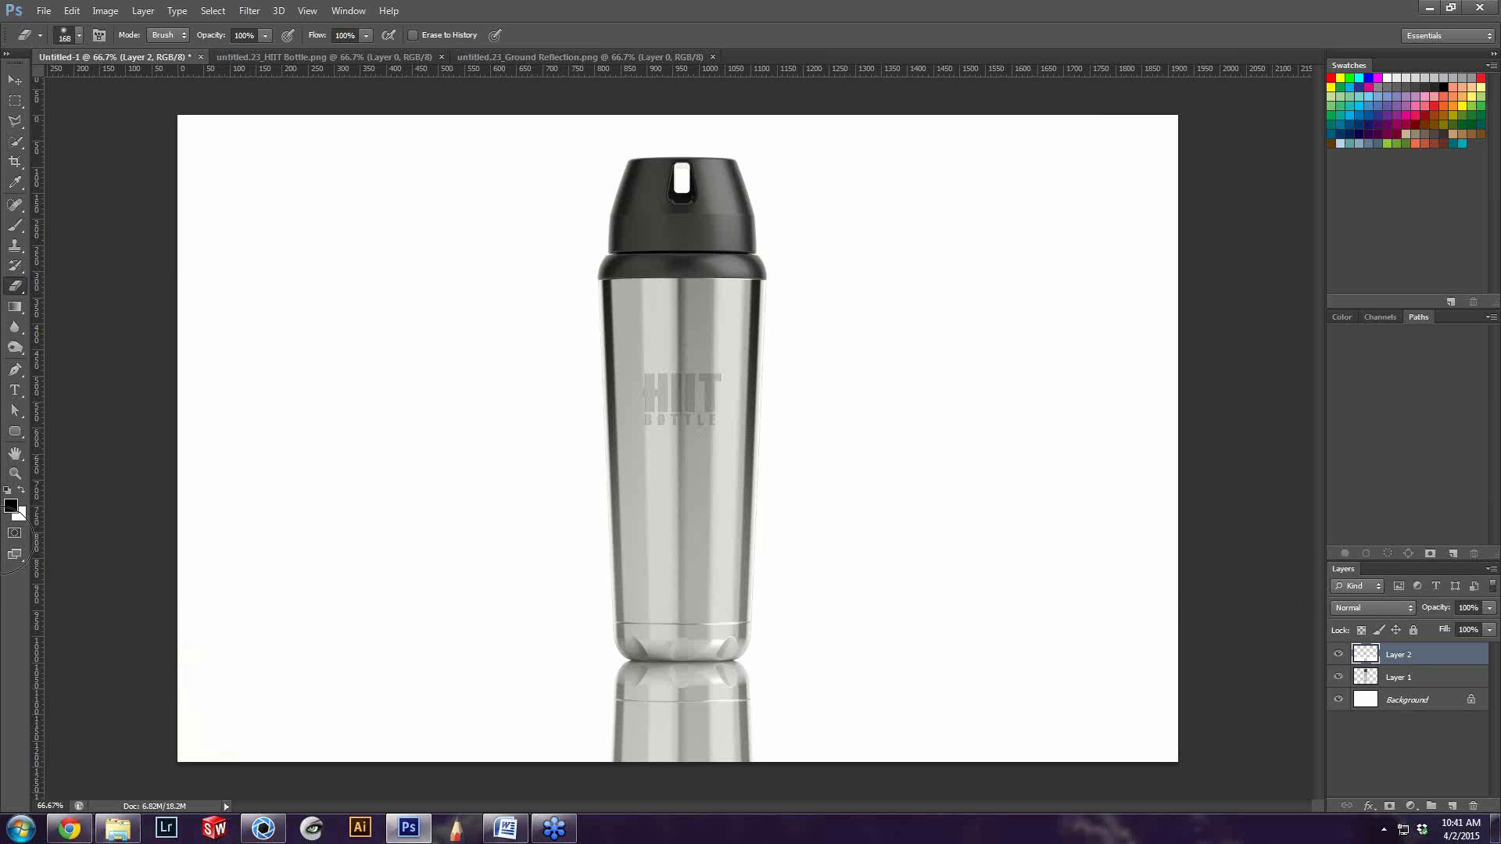
pyautogui.press('v')
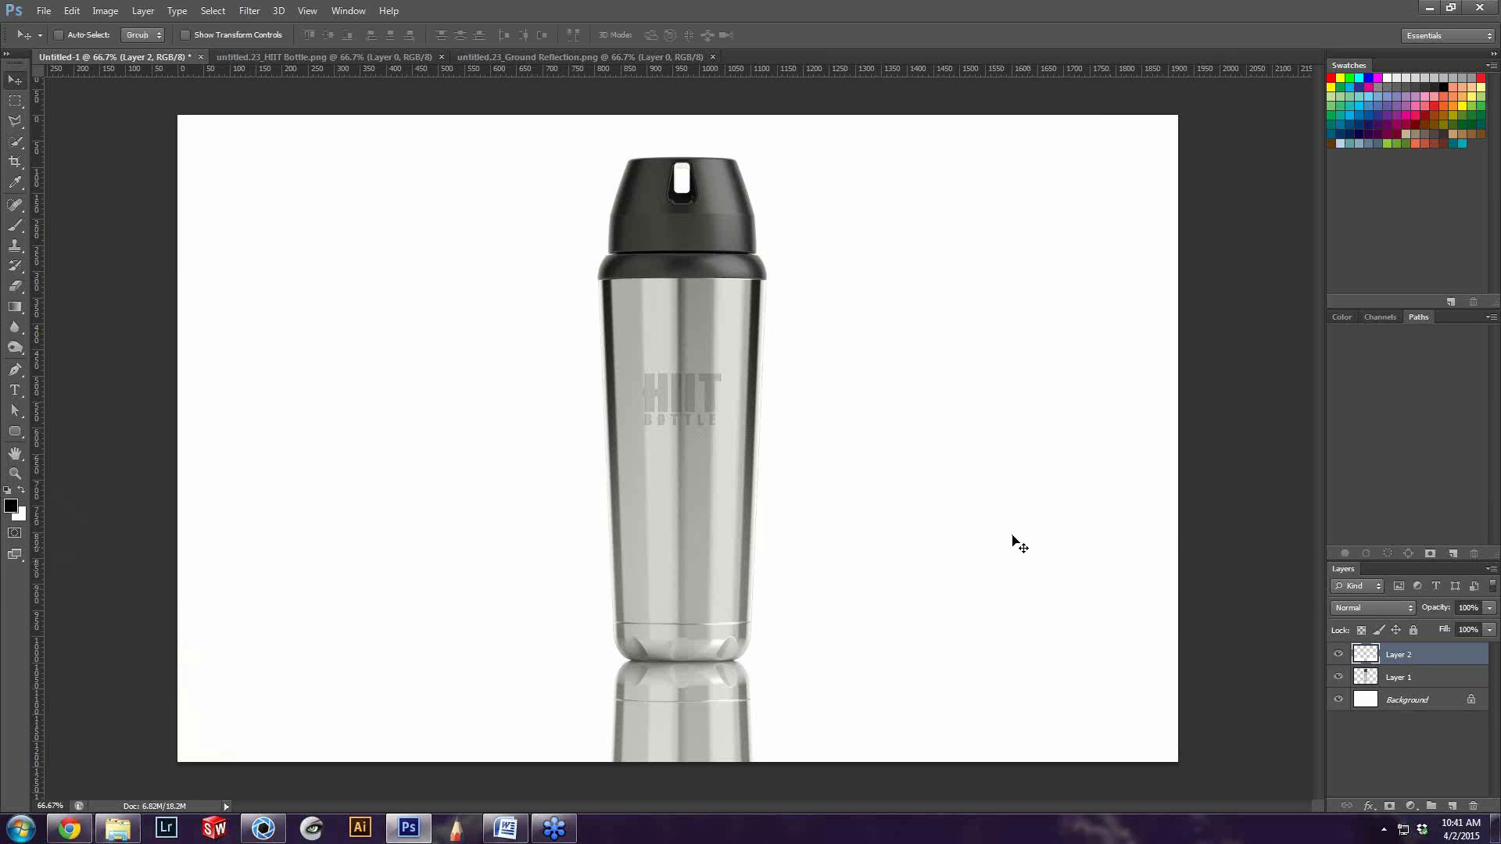
# Select the bottle and reflection layers together, try moving them sideways, and undo the move
pyautogui.keyDown('shift'); pyautogui.click(1407, 676); pyautogui.keyUp('shift')
pyautogui.moveTo(805, 481); pyautogui.dragTo(546, 468)
pyautogui.hotkey('ctrl', 'z')
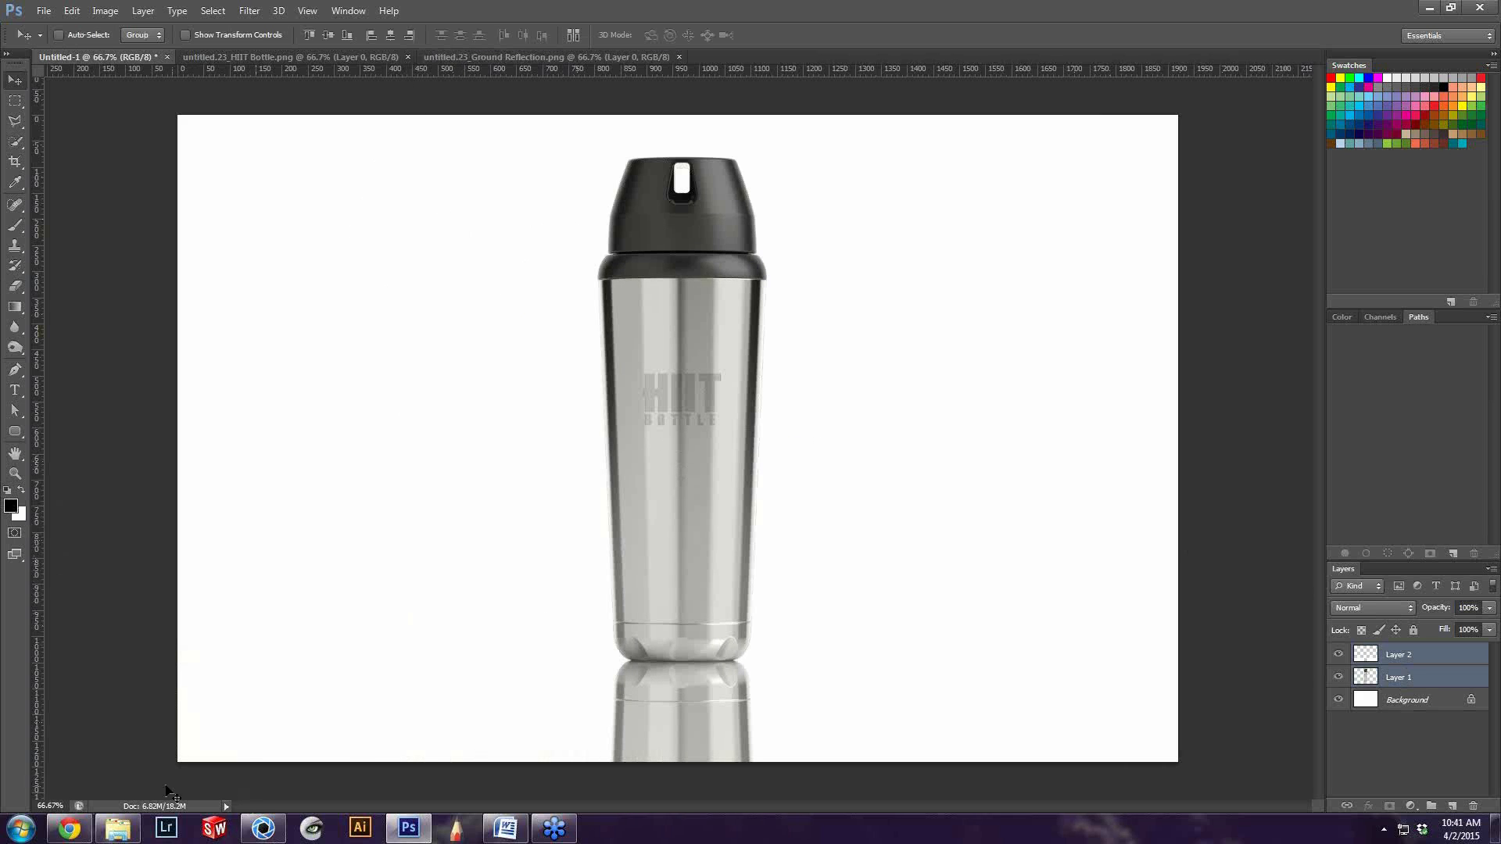
# Open untitled.23_clown, copy its entire image into Untitled-1 as the topmost layer, and toggle that layer's visibility to compare alignment
pyautogui.click(117, 828)
pyautogui.click(795, 493)
pyautogui.moveTo(666, 359); pyautogui.dragTo(727, 54)
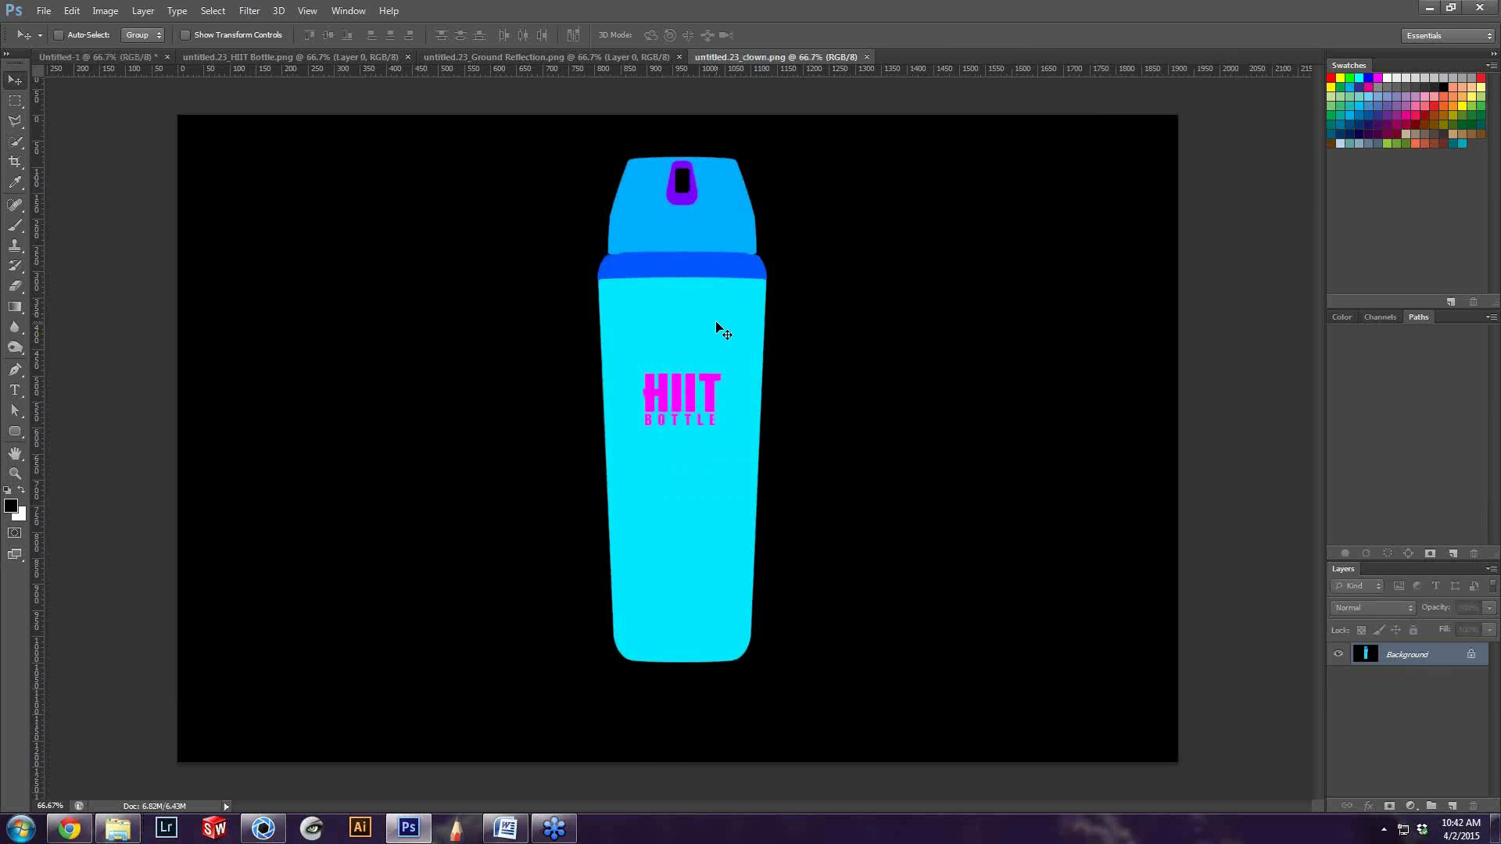
pyautogui.hotkey('ctrl', 'a')
pyautogui.click(115, 58)
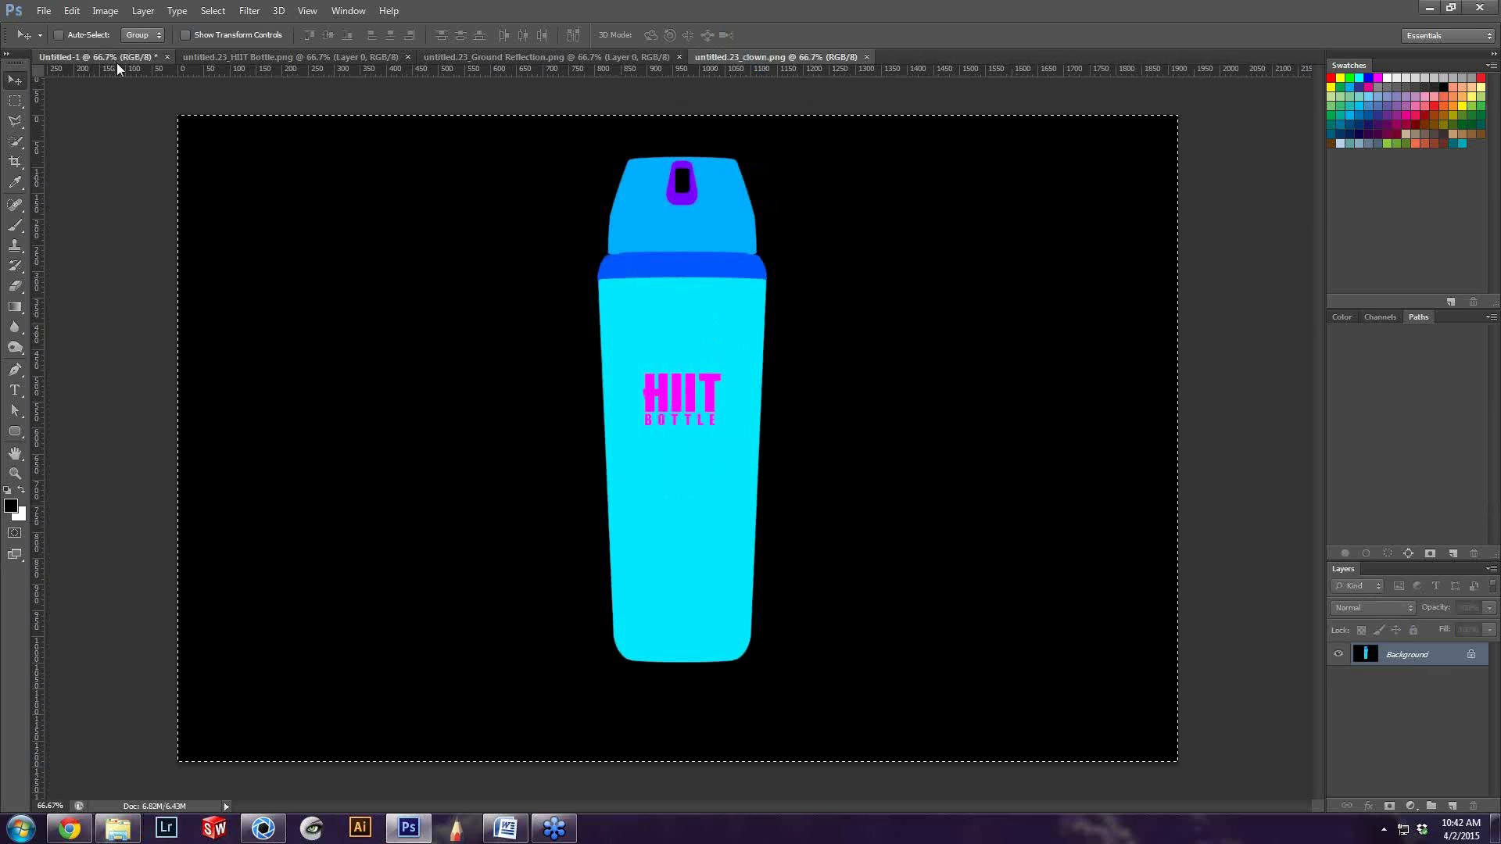
pyautogui.hotkey('ctrl', 'v')
pyautogui.click(1337, 656)
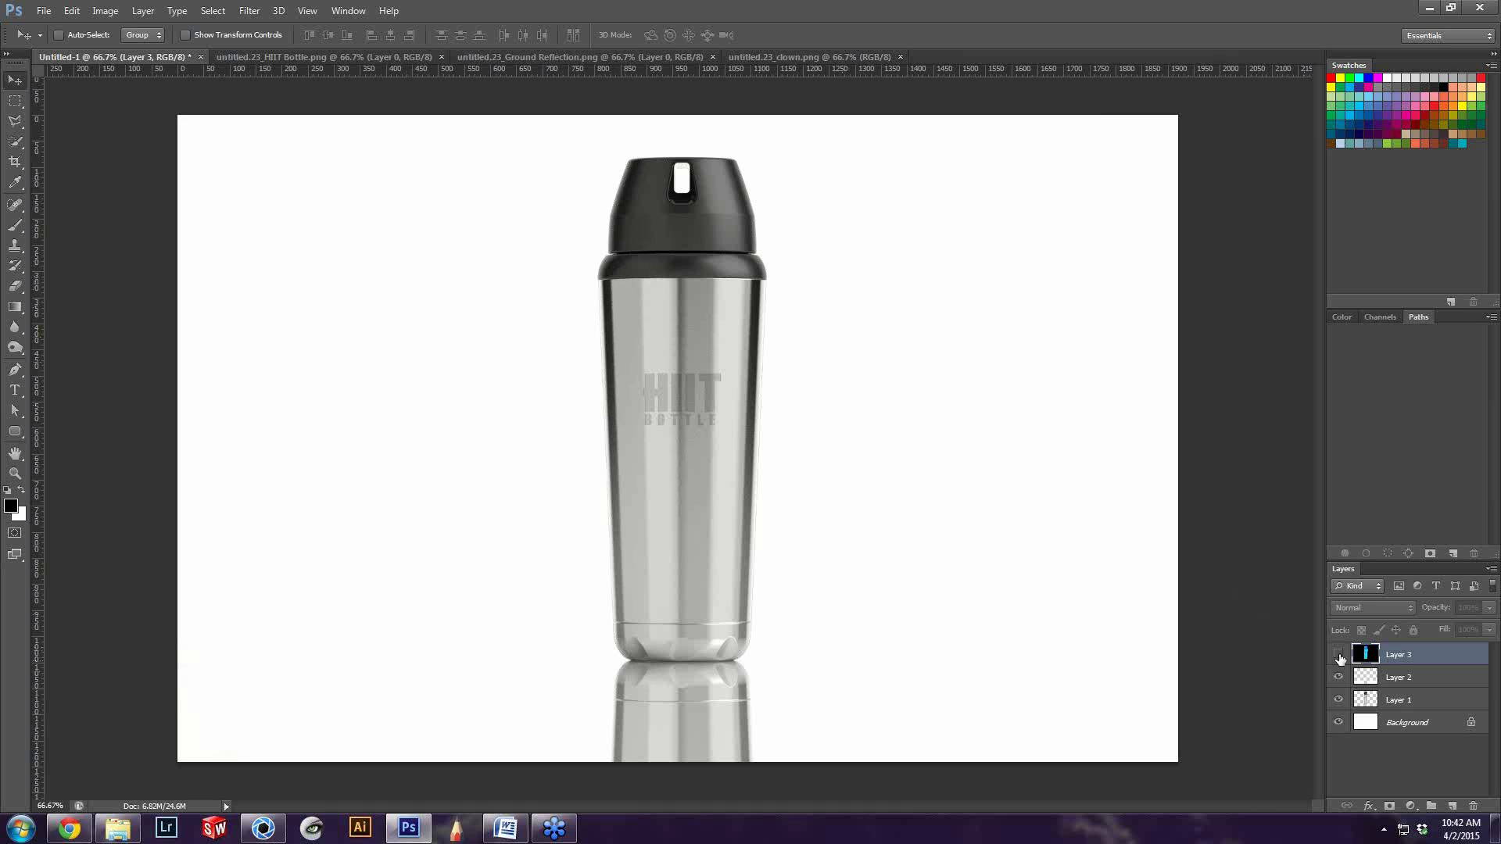
pyautogui.click(1339, 655)
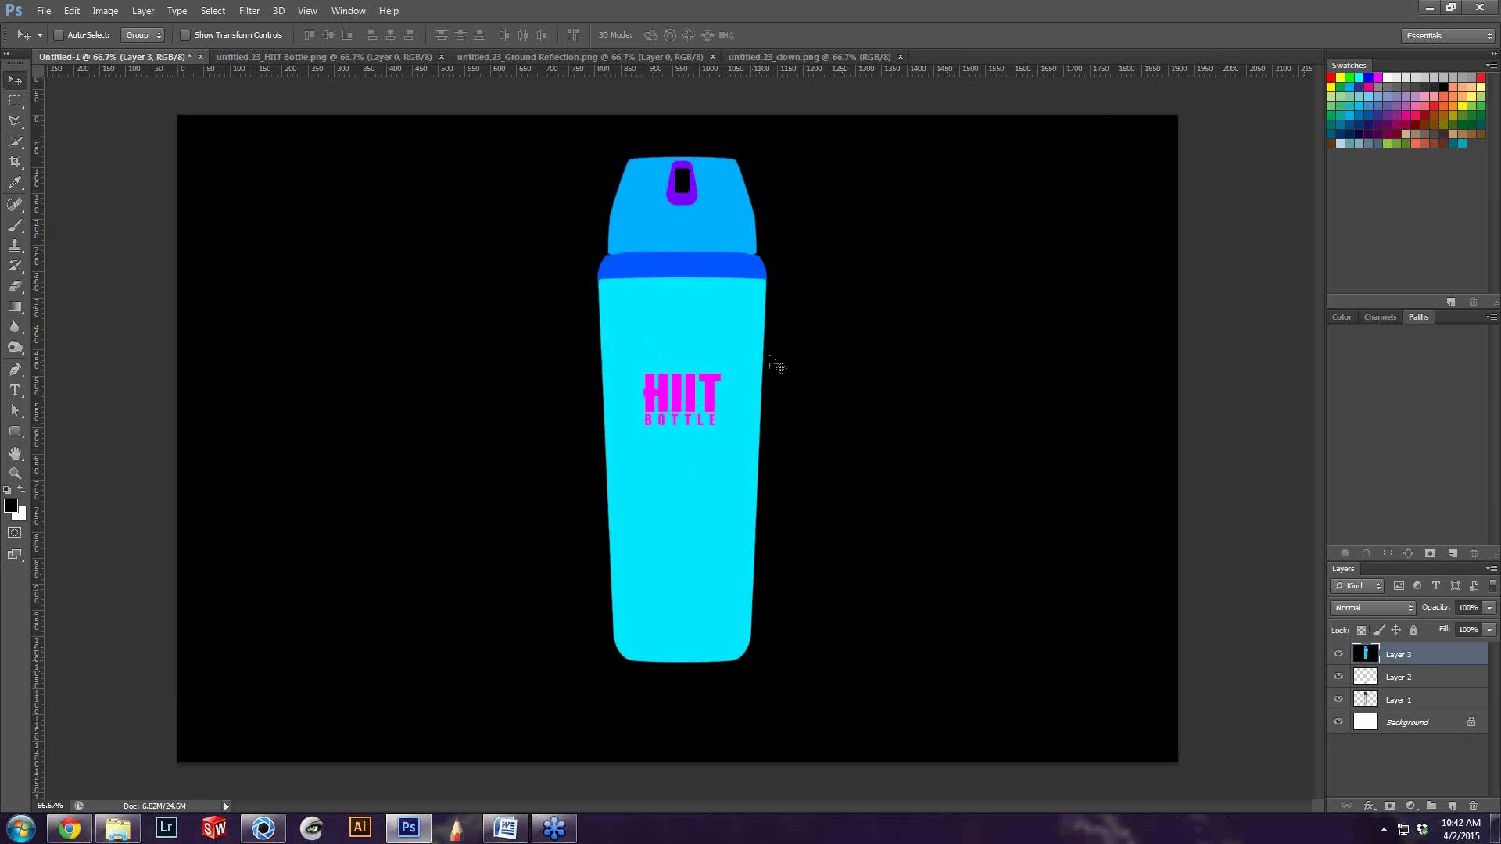
# Select the cyan bottle body on the clown layer with the Magic Wand and check the selection against the bottle render underneath
pyautogui.keyDown('alt'); pyautogui.scroll(4, 769, 362); pyautogui.keyUp('alt')
pyautogui.keyDown('alt'); pyautogui.scroll(-5, 769, 361); pyautogui.keyUp('alt')
pyautogui.keyDown('alt'); pyautogui.scroll(1, 735, 402); pyautogui.keyUp('alt')
pyautogui.press('w')
pyautogui.rightClick(15, 145)
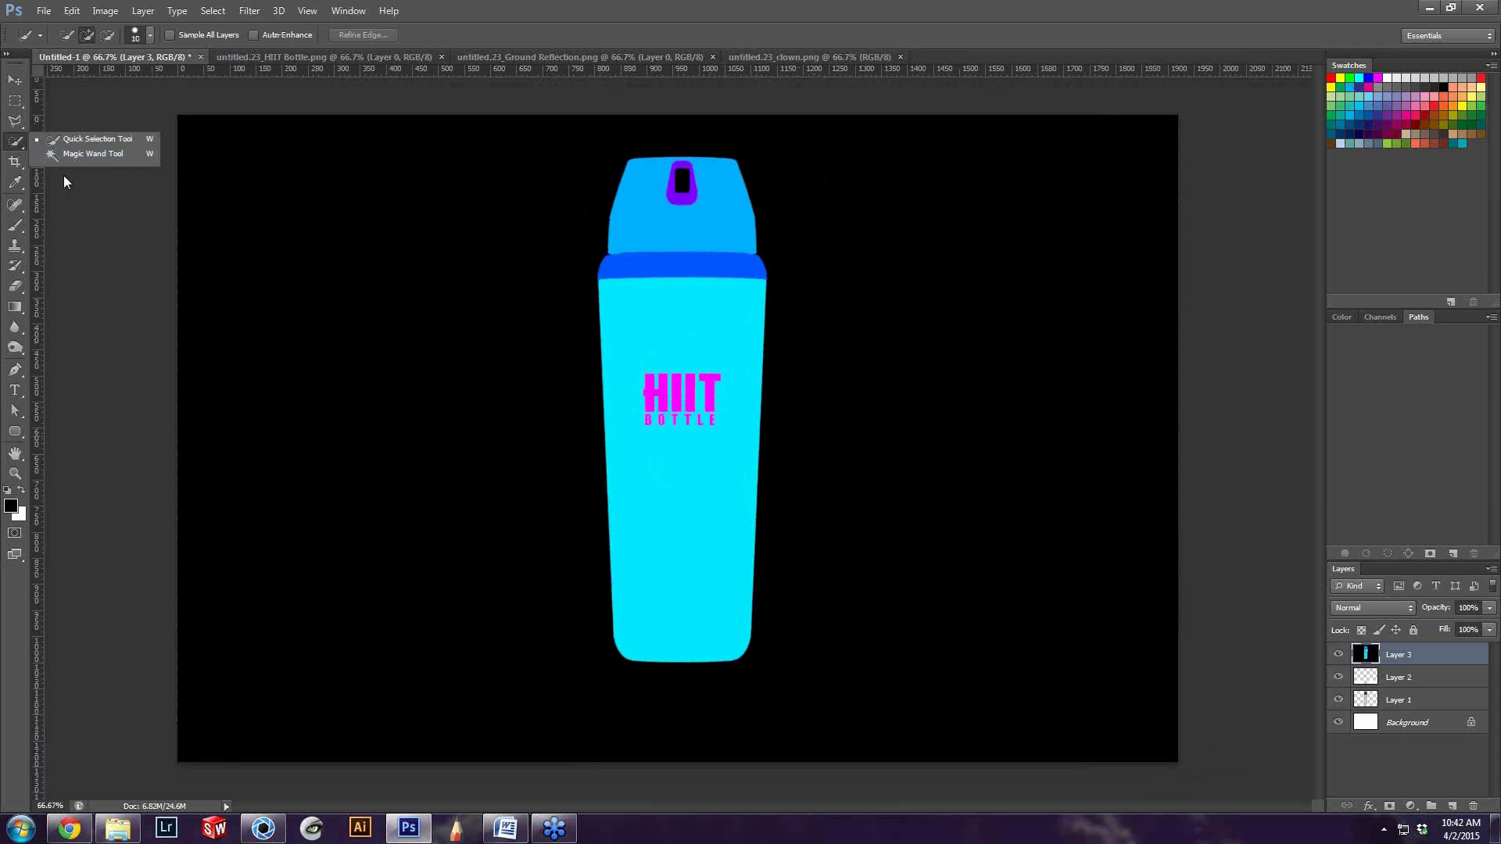
pyautogui.click(93, 154)
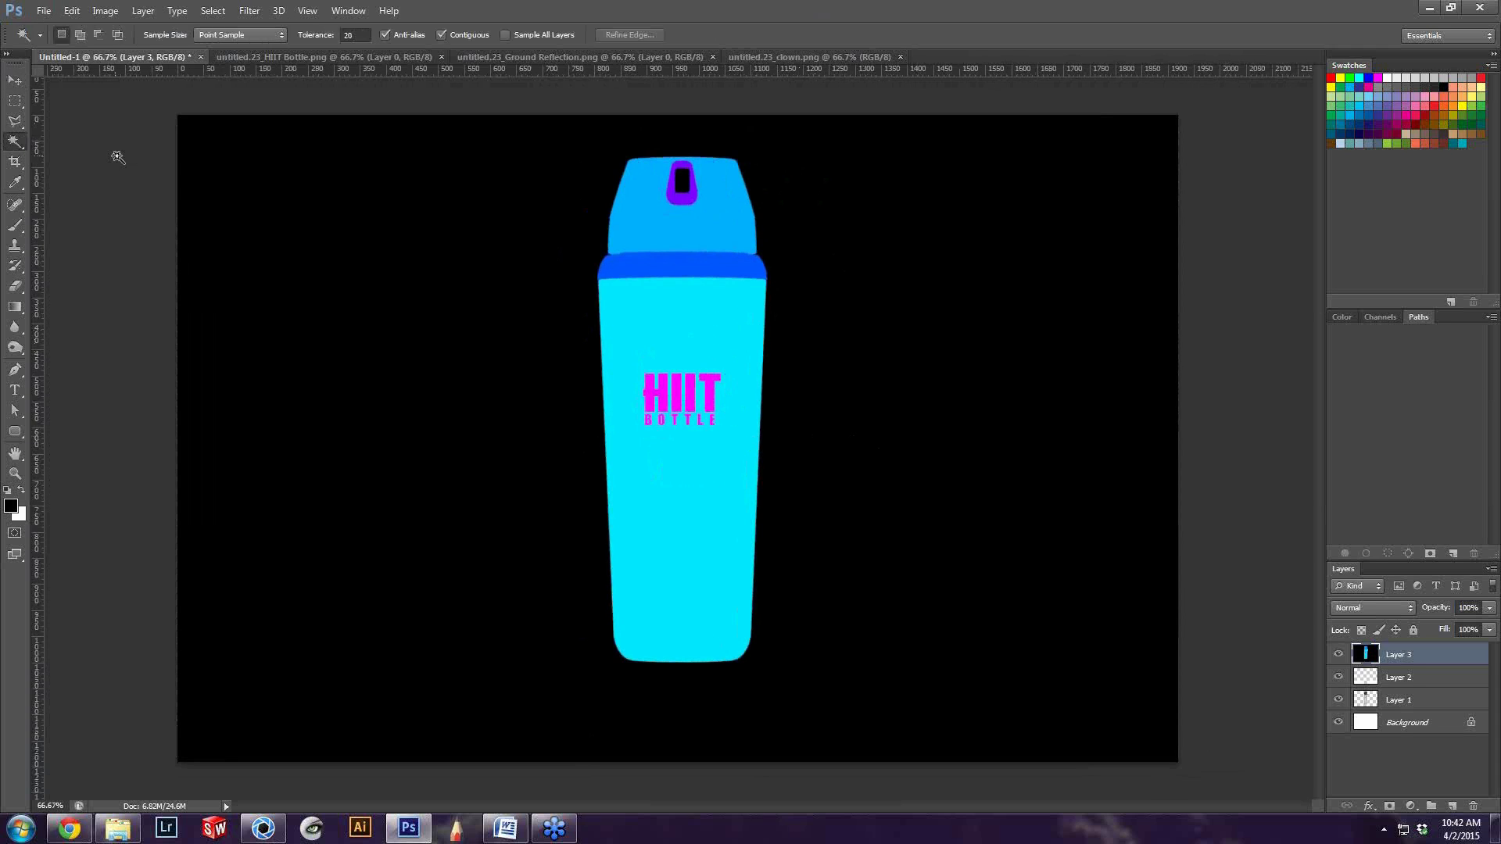
pyautogui.click(695, 322)
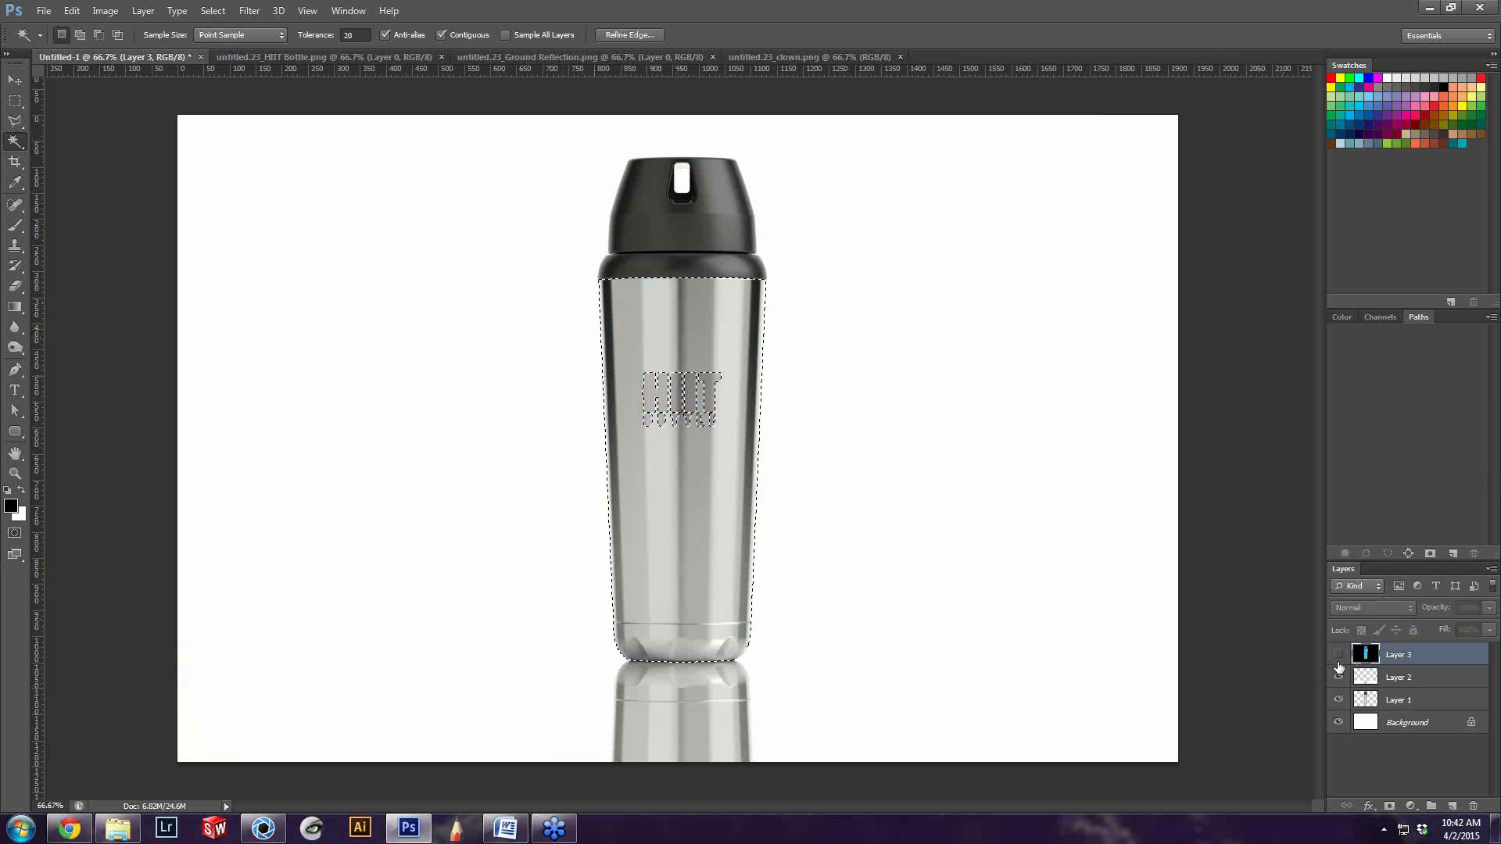
pyautogui.click(1339, 654)
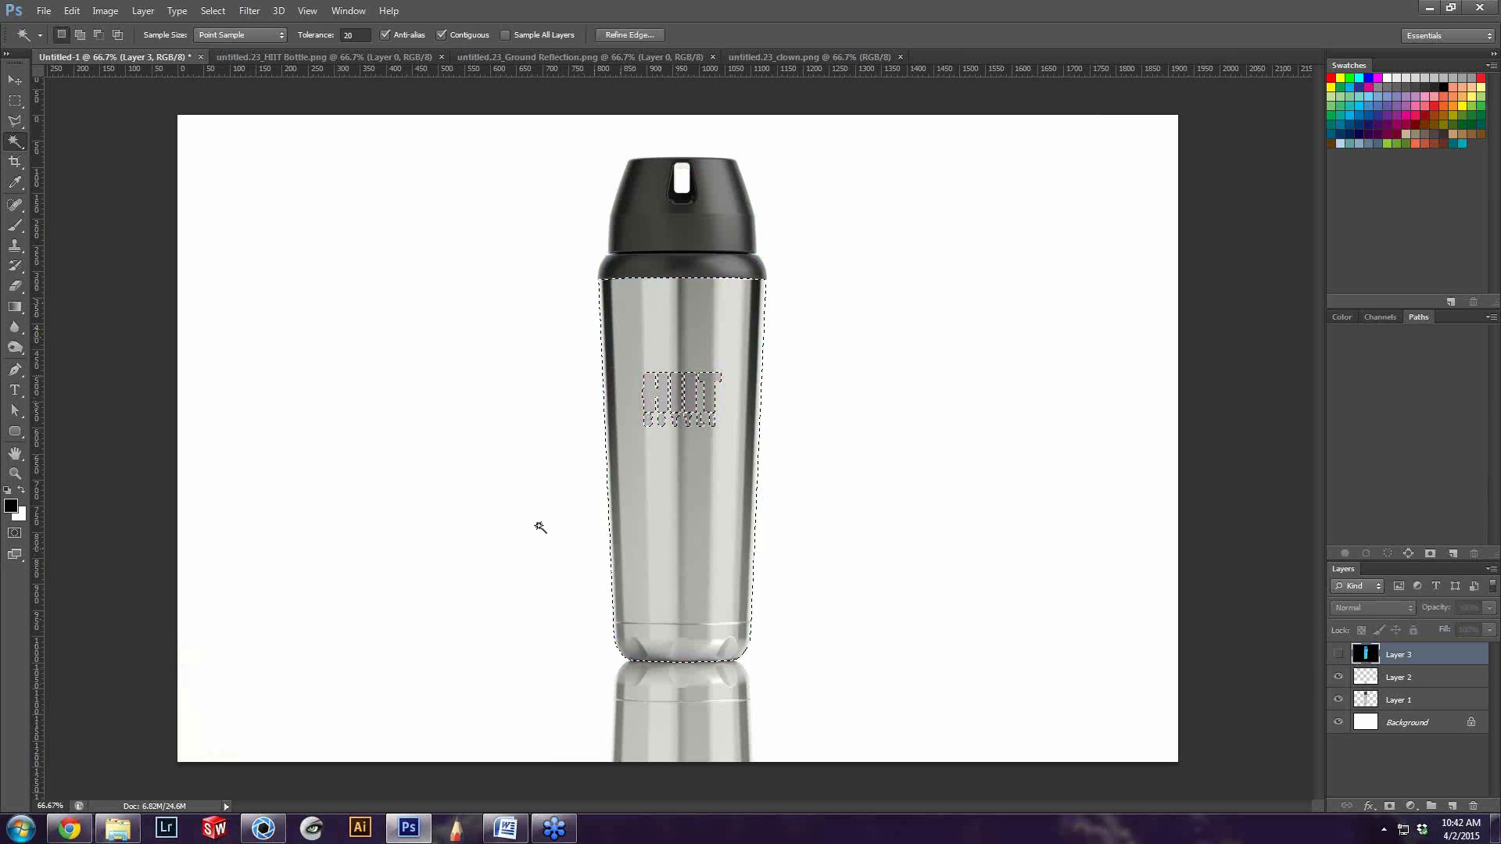
pyautogui.click(1338, 655)
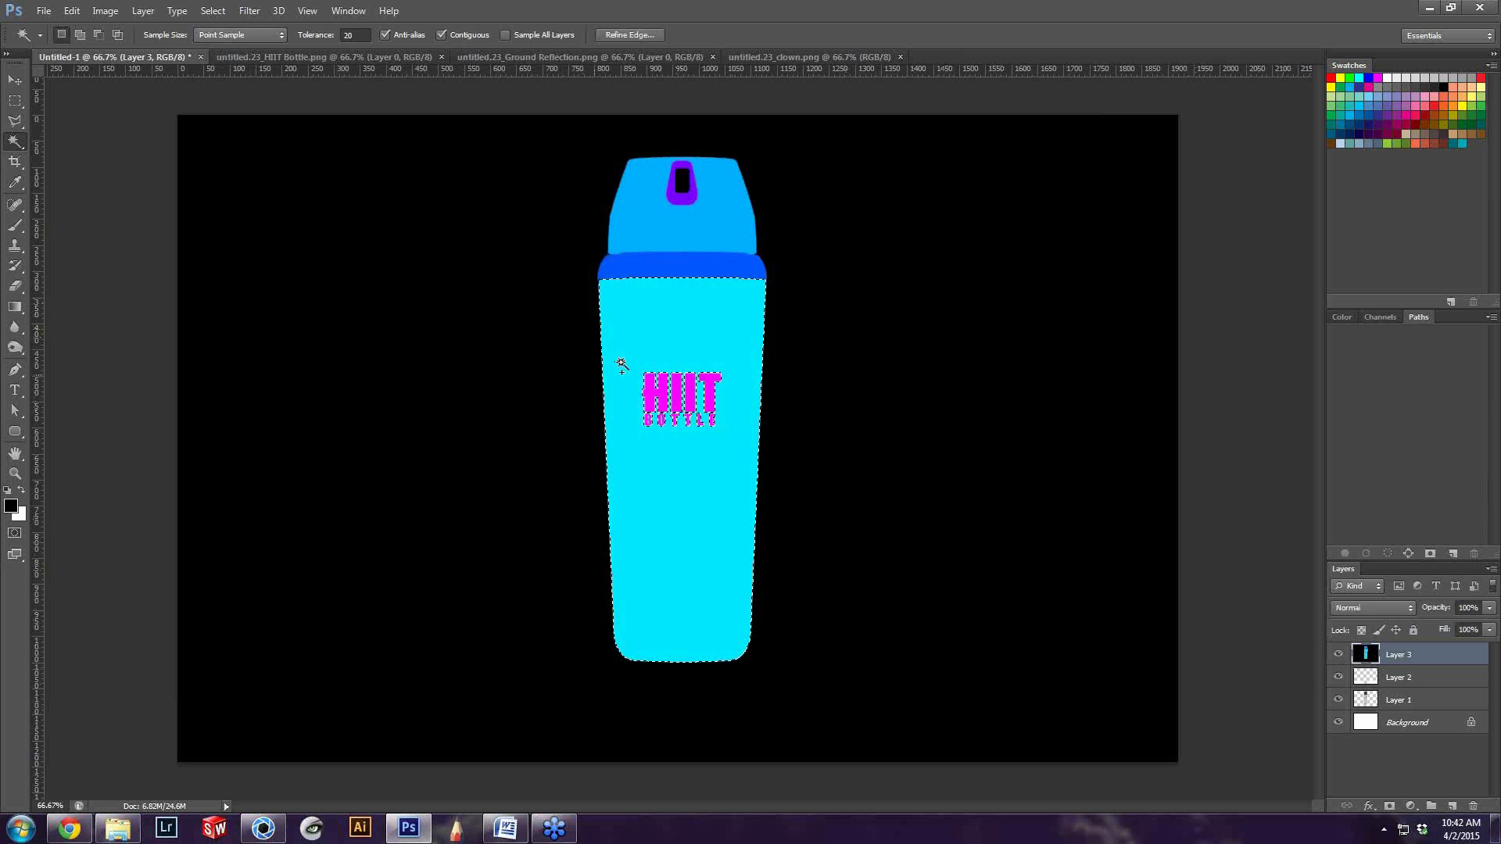
# Add the magenta HIIT Bottle logo to the body selection with the Quick Selection tool, and hide the clown layer
pyautogui.keyDown('shift'); pyautogui.click(661, 393); pyautogui.keyUp('shift')
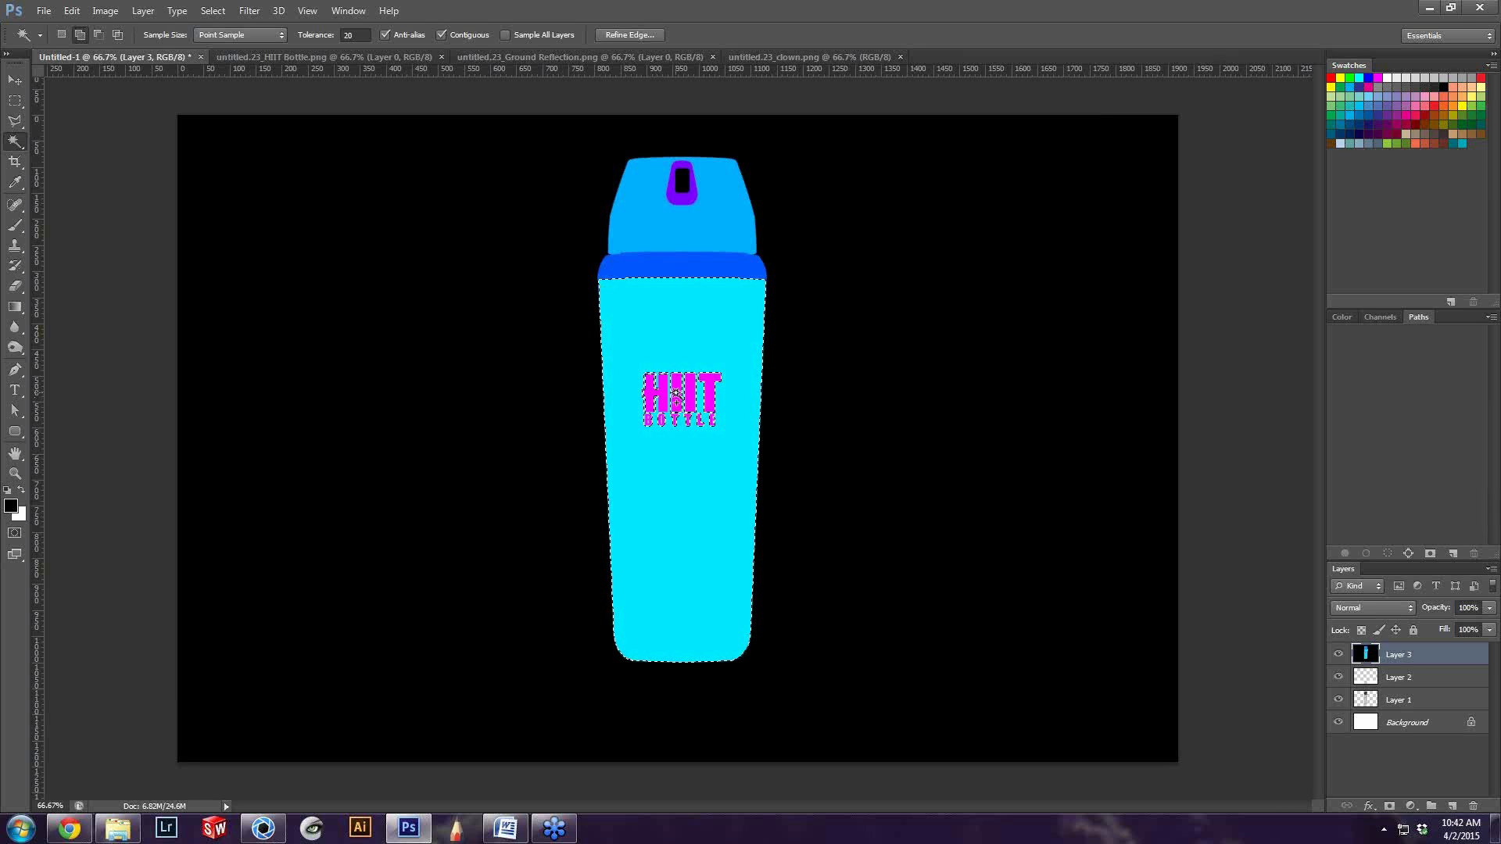
pyautogui.rightClick(15, 142)
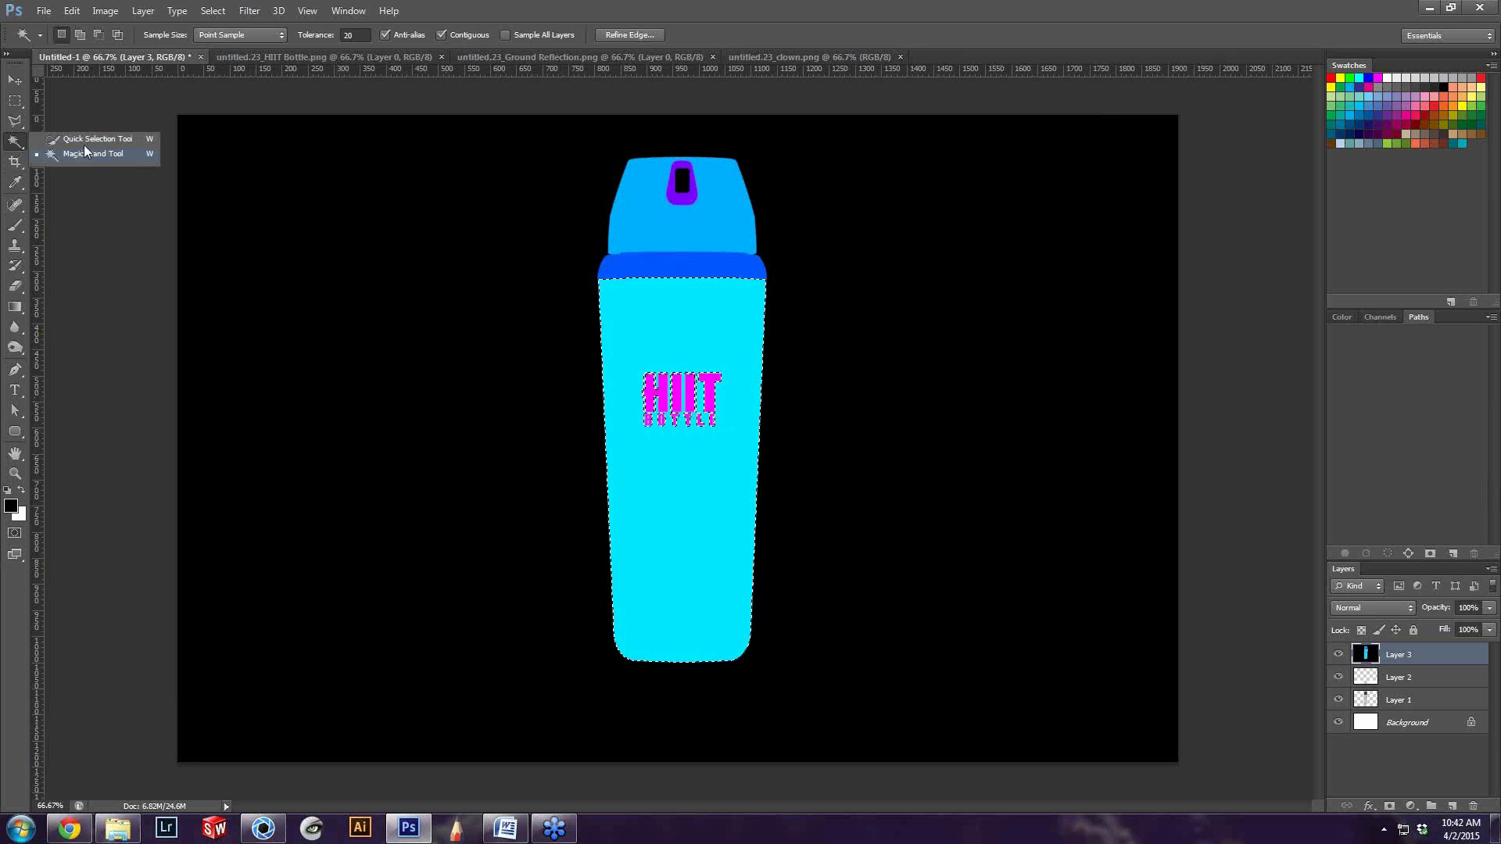
pyautogui.click(86, 140)
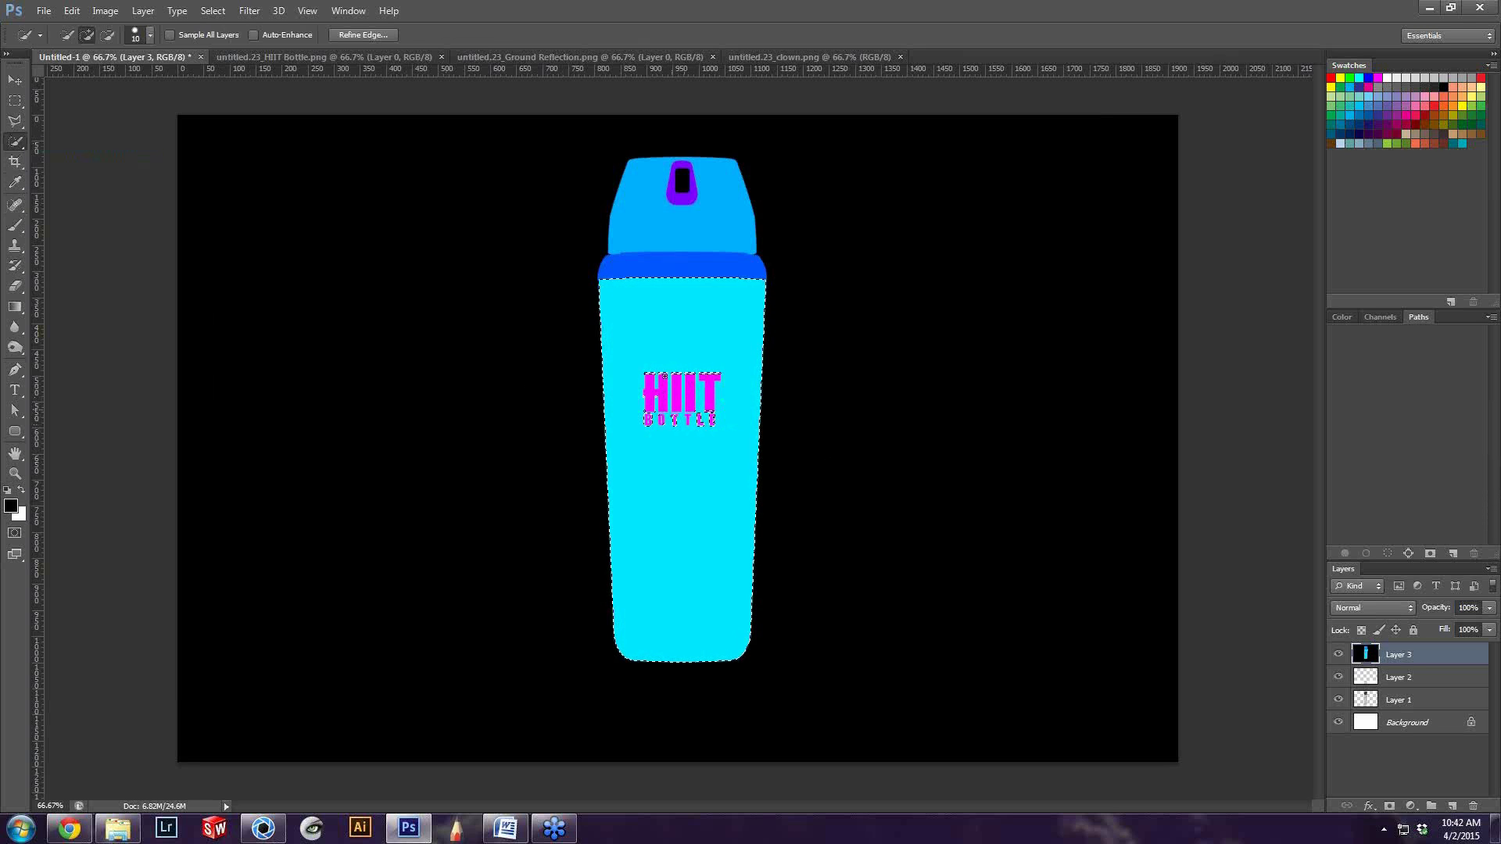
pyautogui.moveTo(702, 373); pyautogui.dragTo(700, 404)
pyautogui.click(1338, 655)
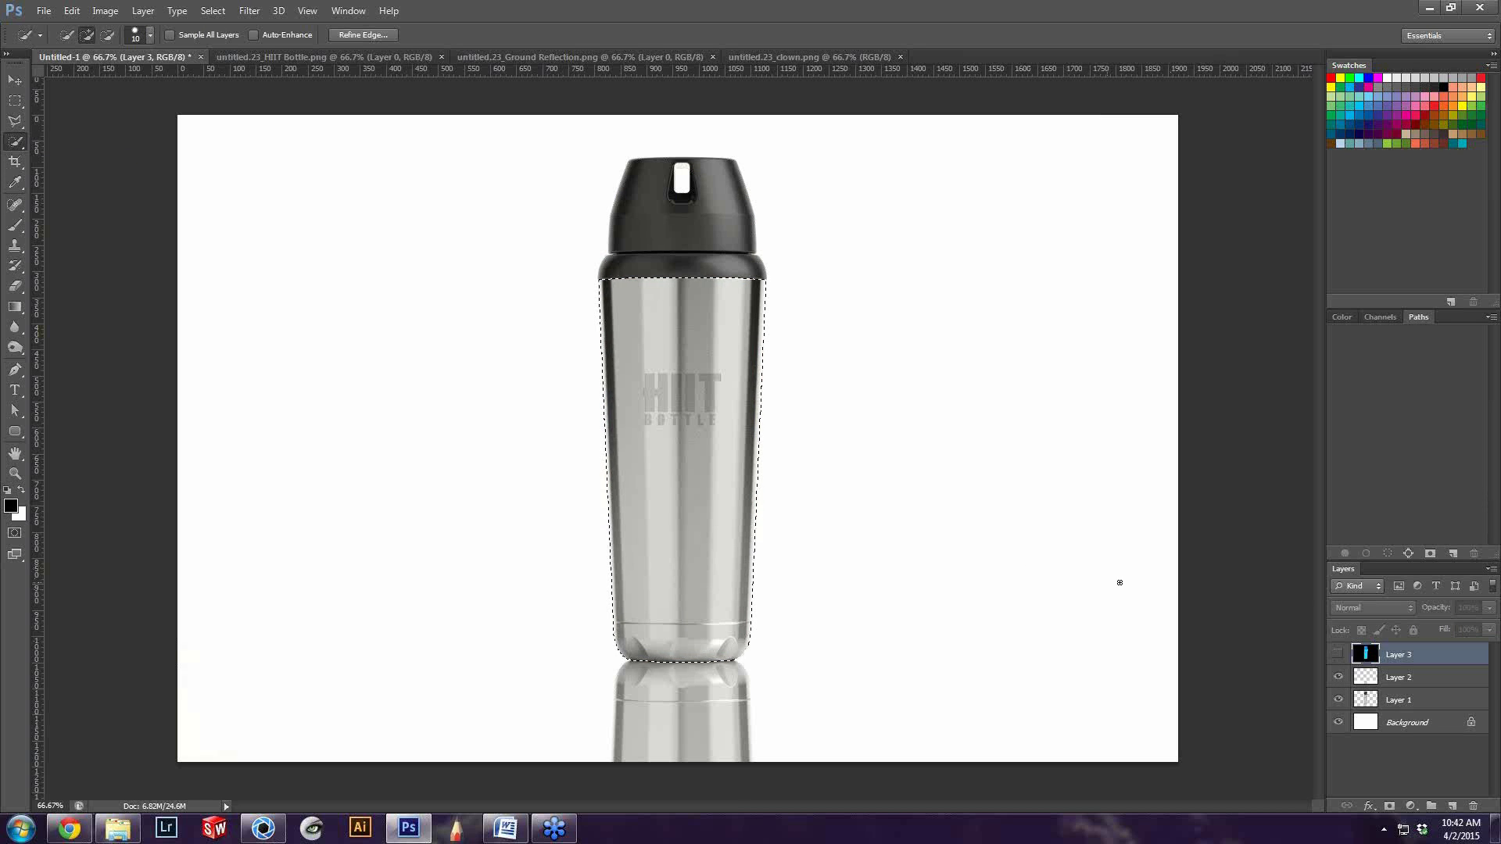
# On Layer 1, brighten the selected steel body with long vertical Dodge strokes, using the Highlights range
pyautogui.click(1399, 702)
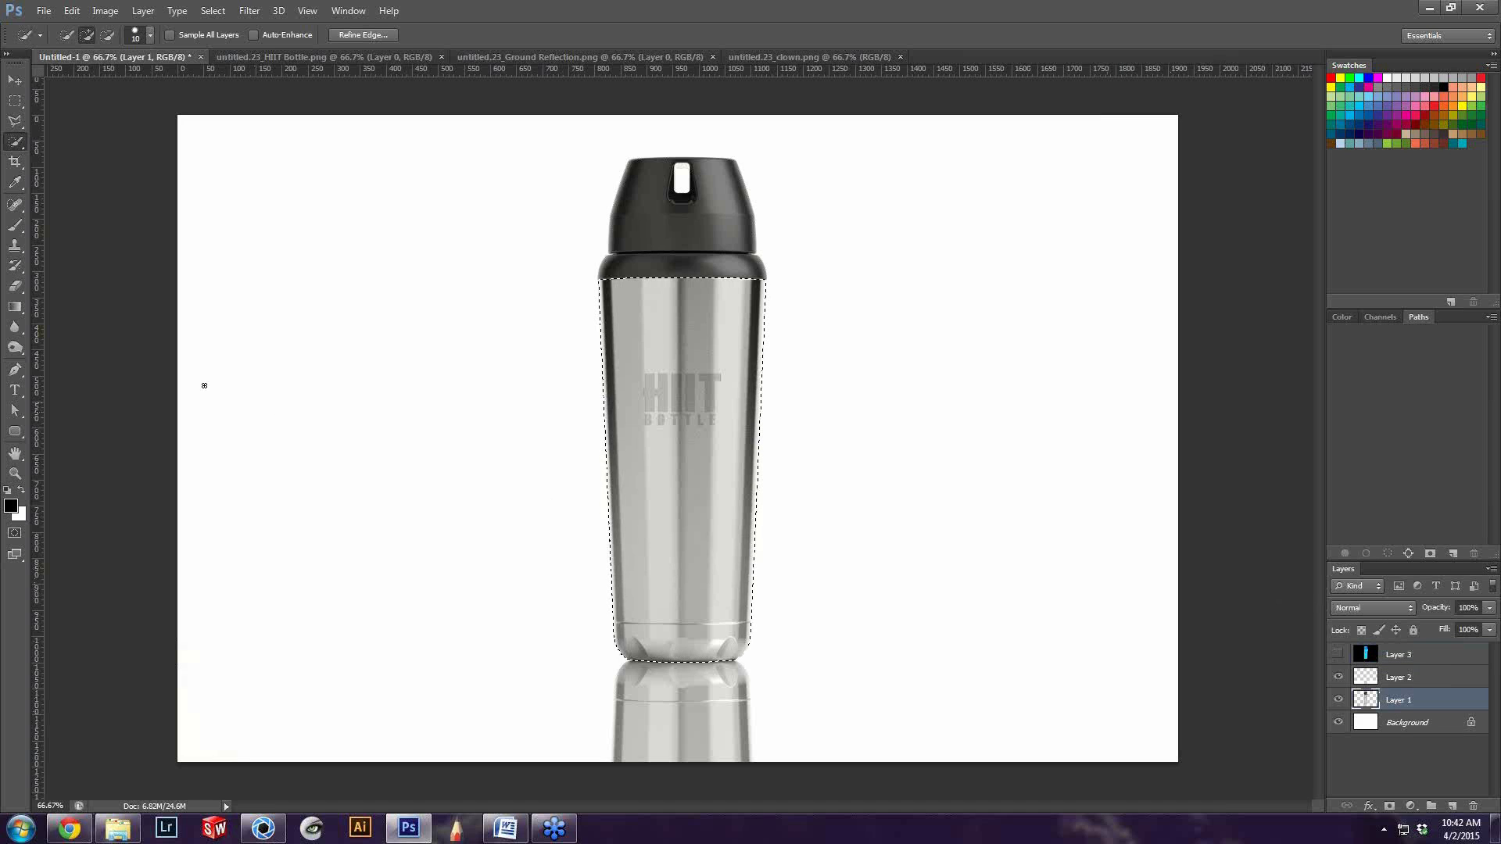
pyautogui.click(13, 348)
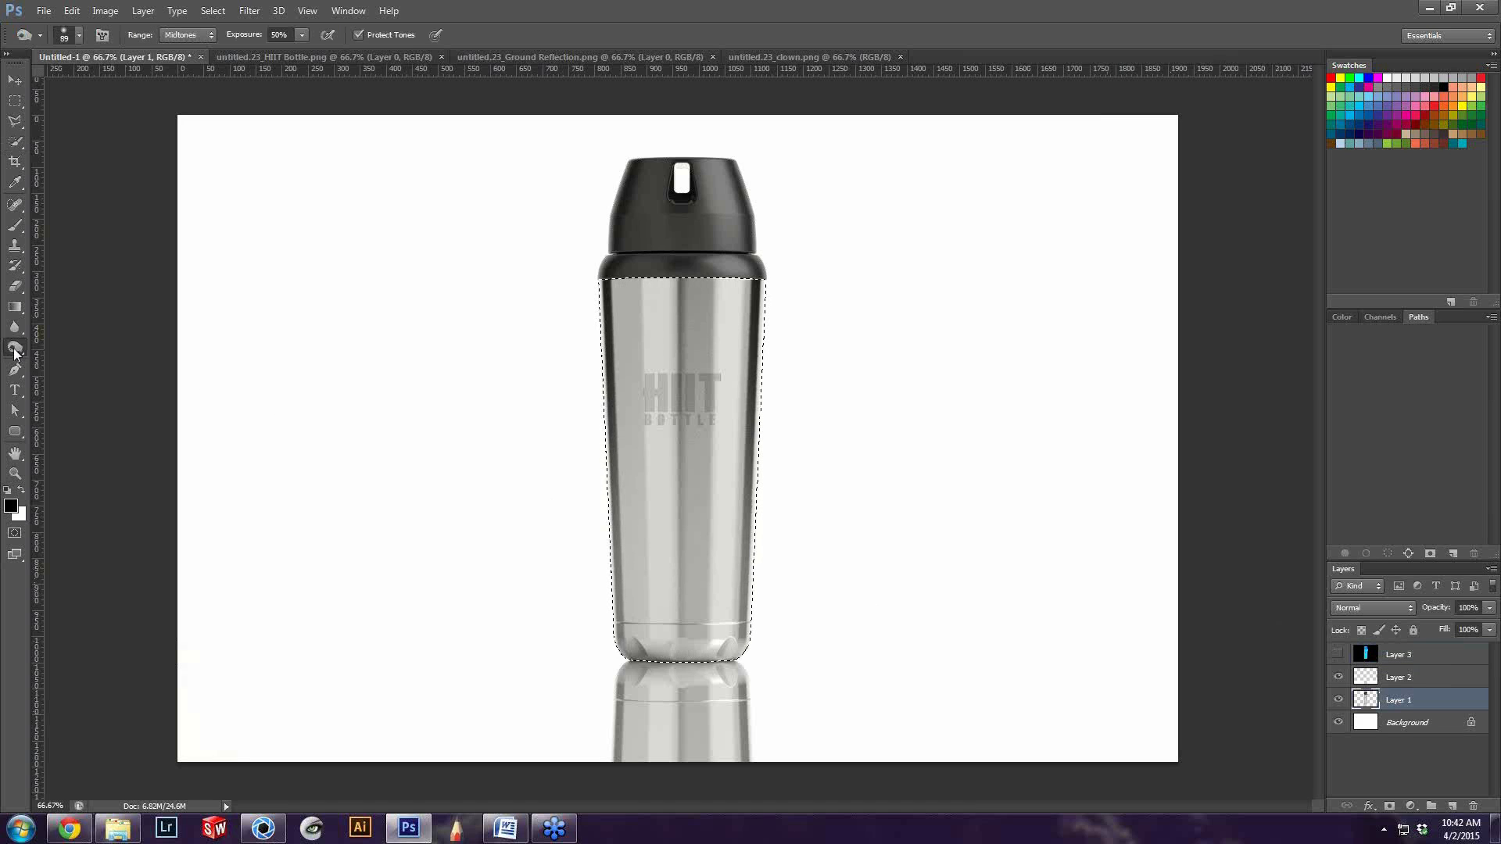
pyautogui.rightClick(14, 350)
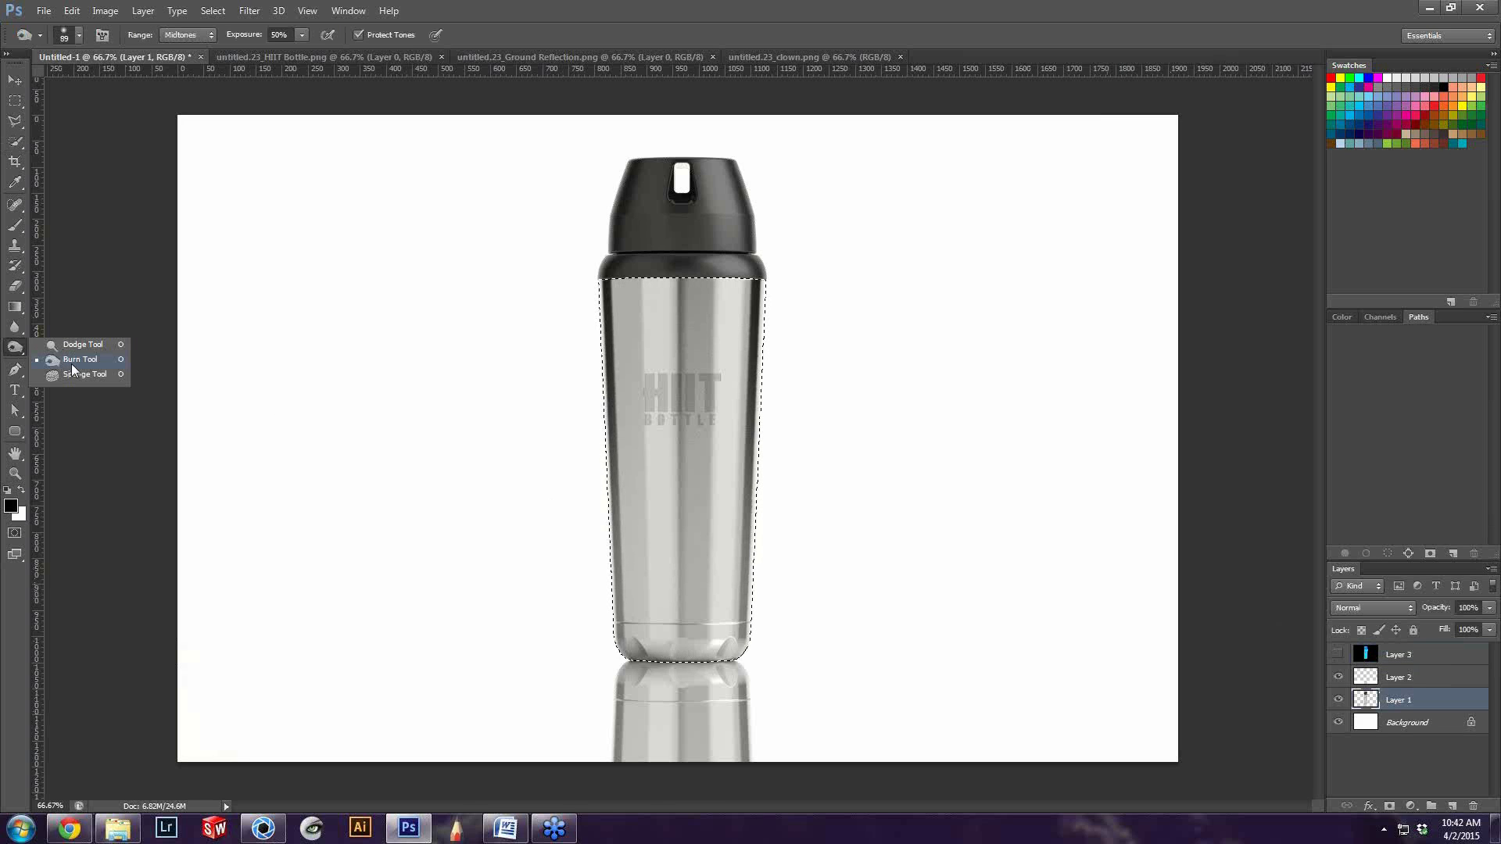
pyautogui.click(72, 361)
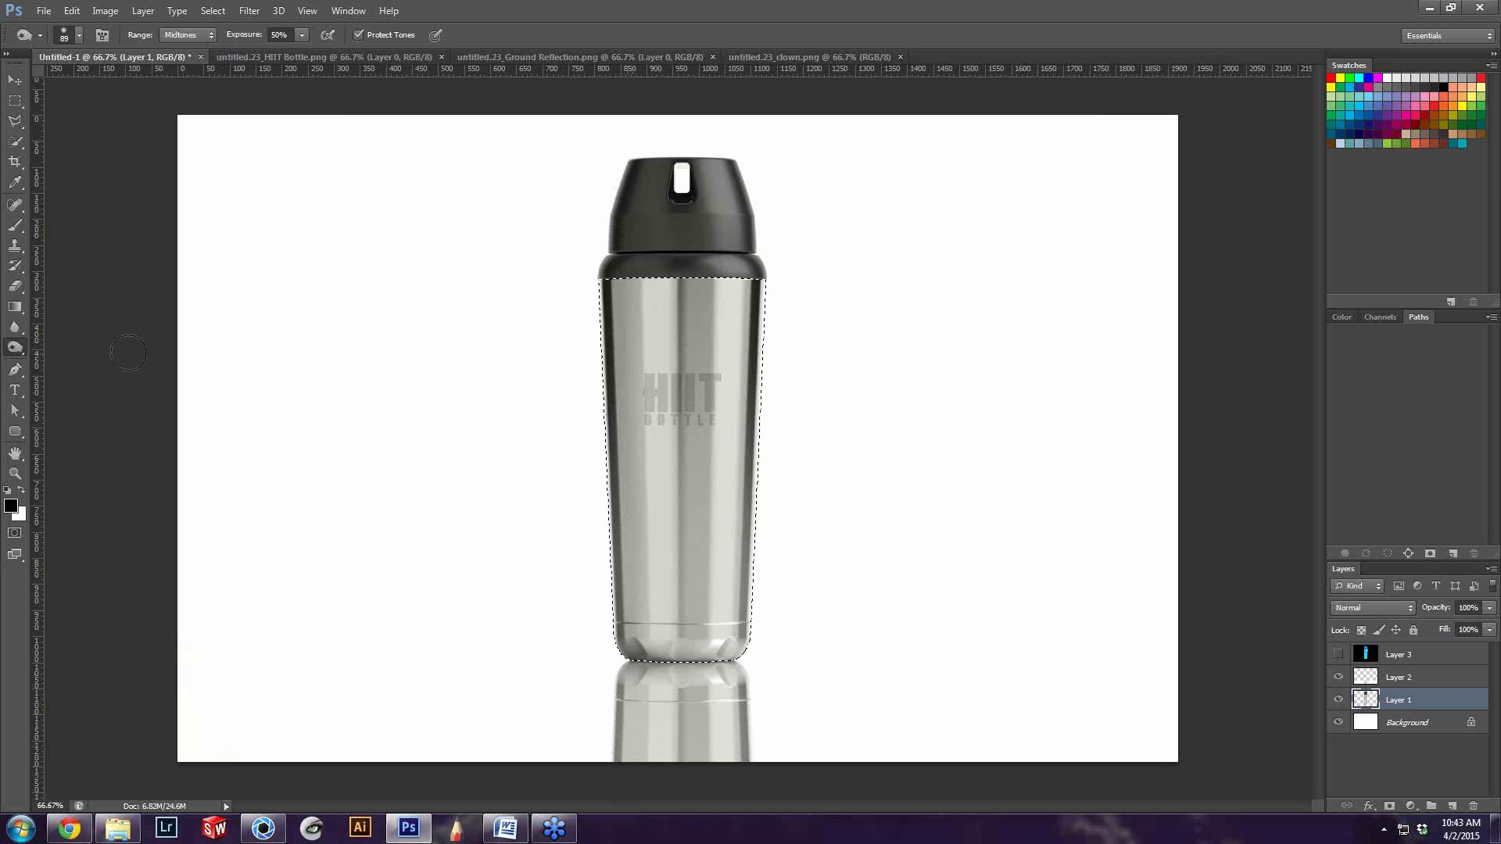
pyautogui.rightClick(22, 354)
pyautogui.click(72, 361)
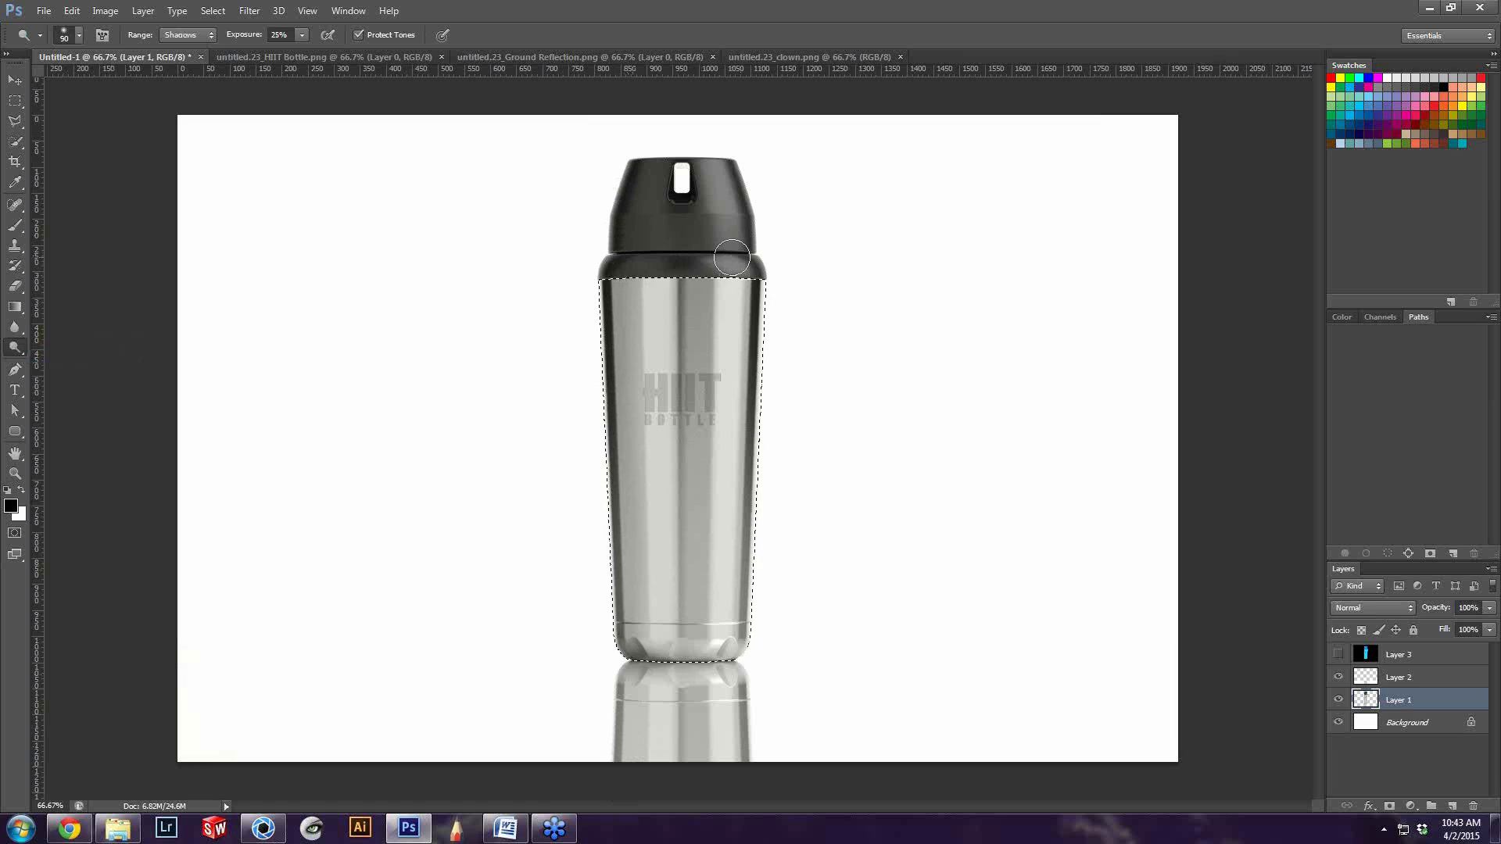
pyautogui.click(200, 37)
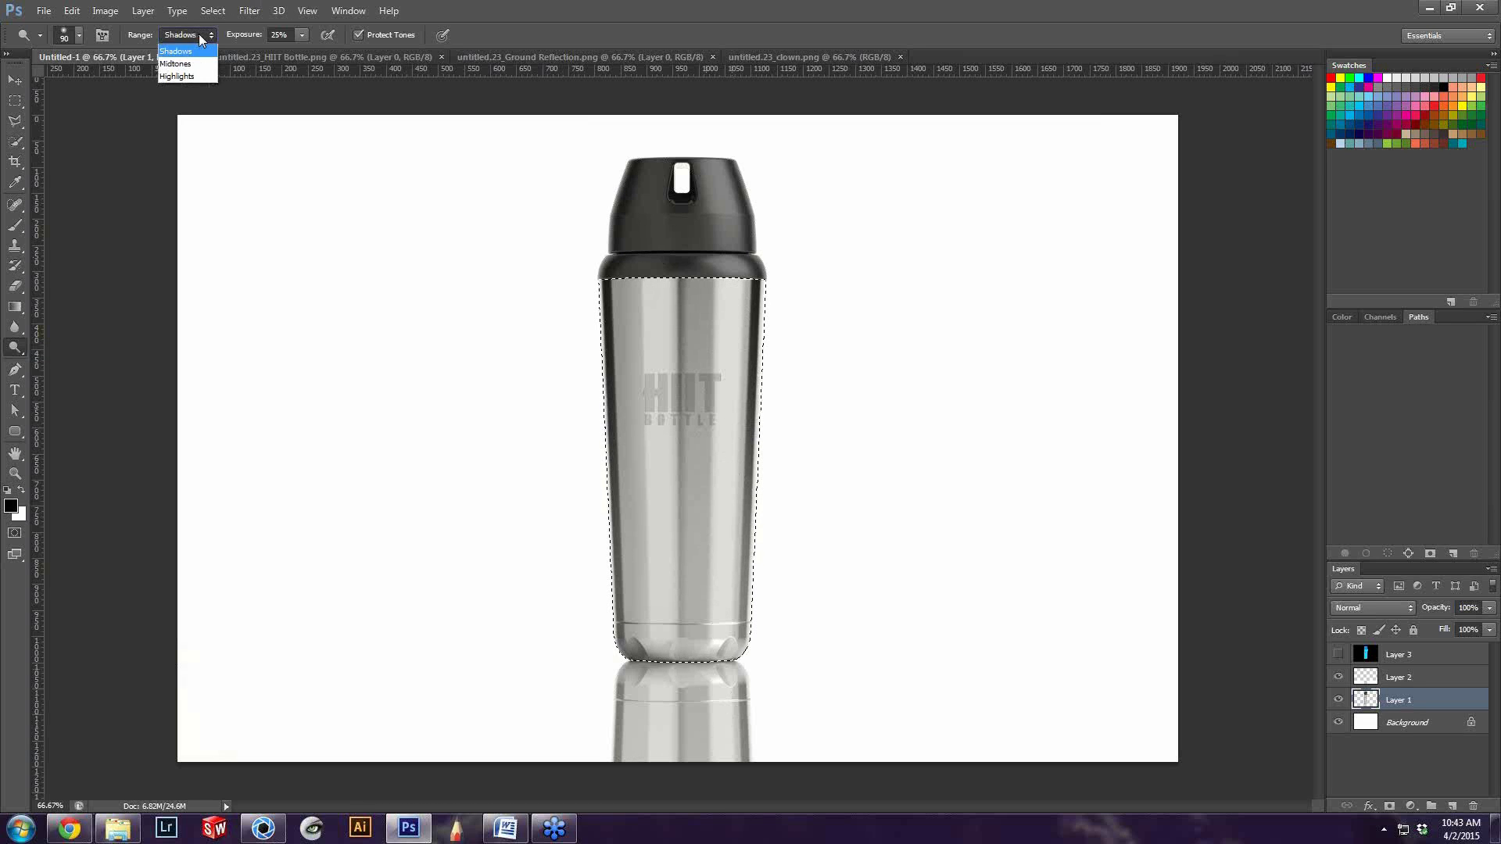
pyautogui.click(178, 77)
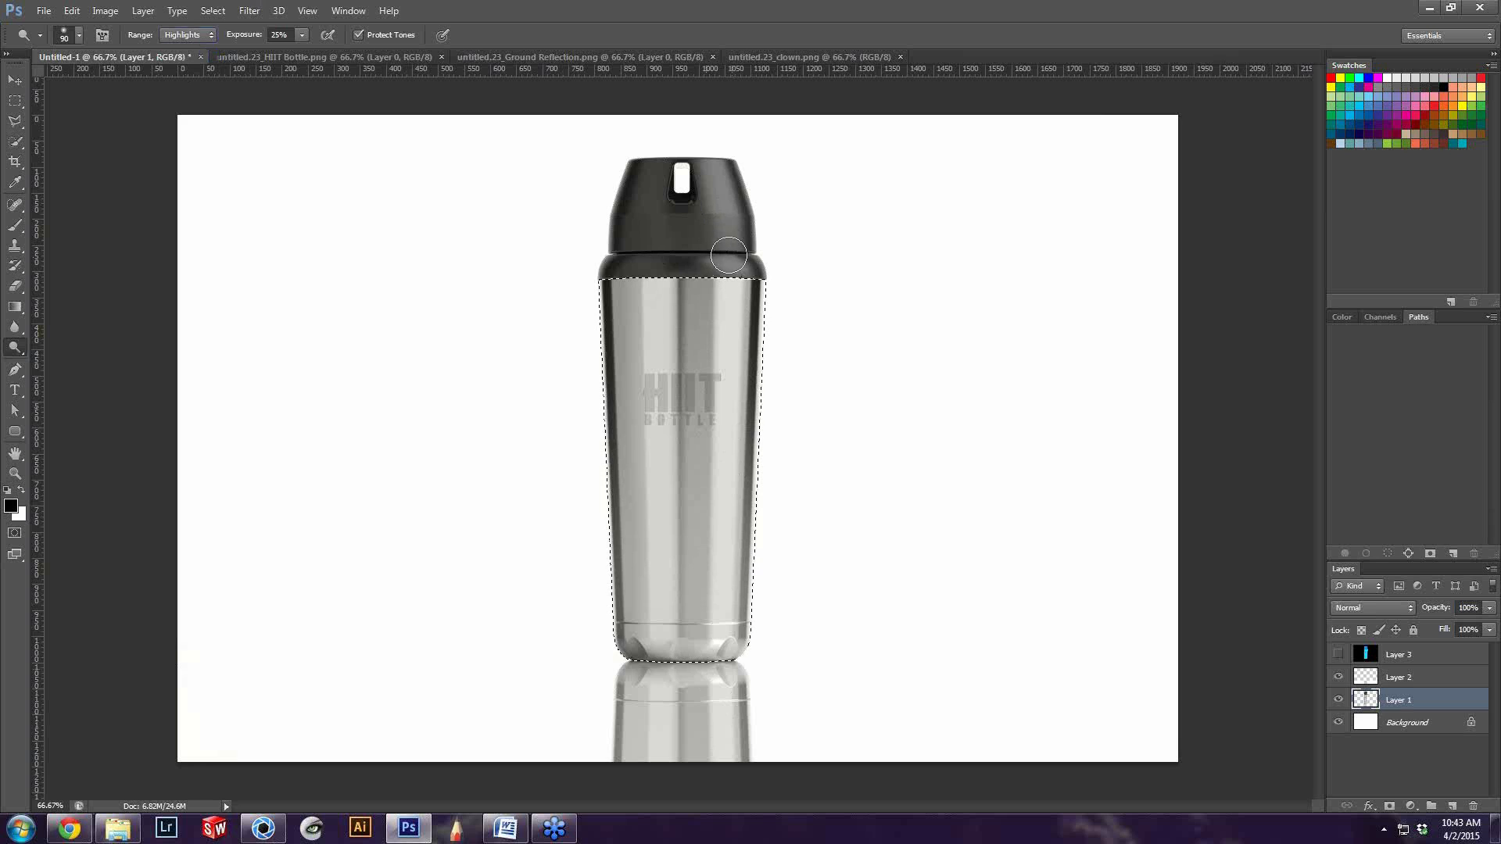
pyautogui.moveTo(729, 255); pyautogui.dragTo(696, 708)
pyautogui.moveTo(732, 256)
pyautogui.mouseDown()
pyautogui.moveTo(704, 636)
pyautogui.moveTo(720, 687)
pyautogui.mouseUp()
pyautogui.keyDown('alt'); pyautogui.scroll(-1, 919, 500); pyautogui.keyUp('alt')
pyautogui.keyDown('alt'); pyautogui.scroll(2, 916, 473); pyautogui.keyUp('alt')
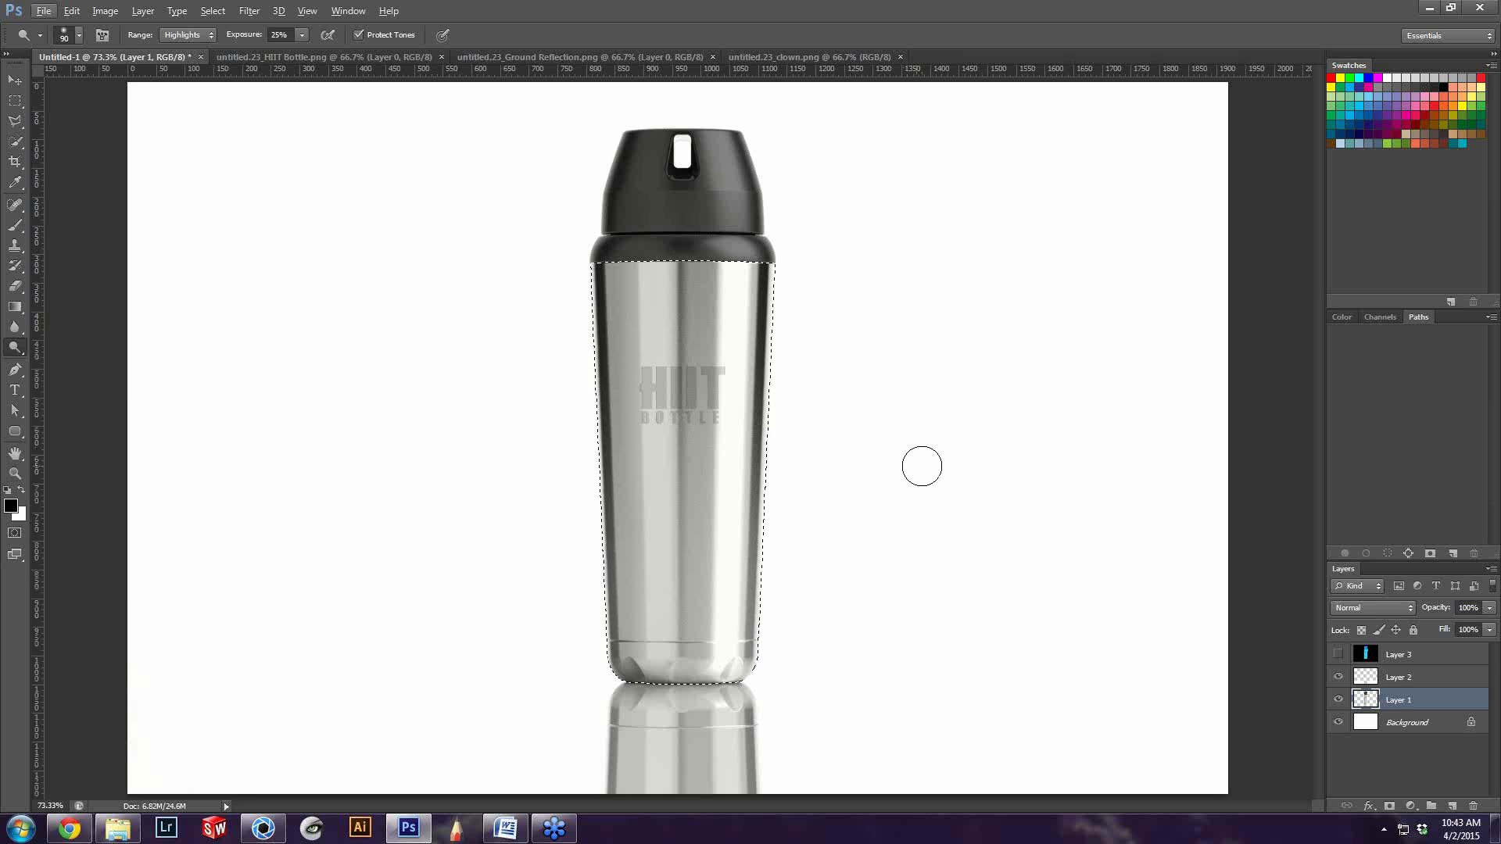
# Clear the bottle body selection, activate the Move tool, and review the brightened bottle at different zoom levels
pyautogui.hotkey('ctrl', 'd')
pyautogui.press('v')
pyautogui.keyDown('alt'); pyautogui.scroll(-2, 991, 553); pyautogui.keyUp('alt')
pyautogui.keyDown('alt'); pyautogui.scroll(1, 991, 553); pyautogui.keyUp('alt')
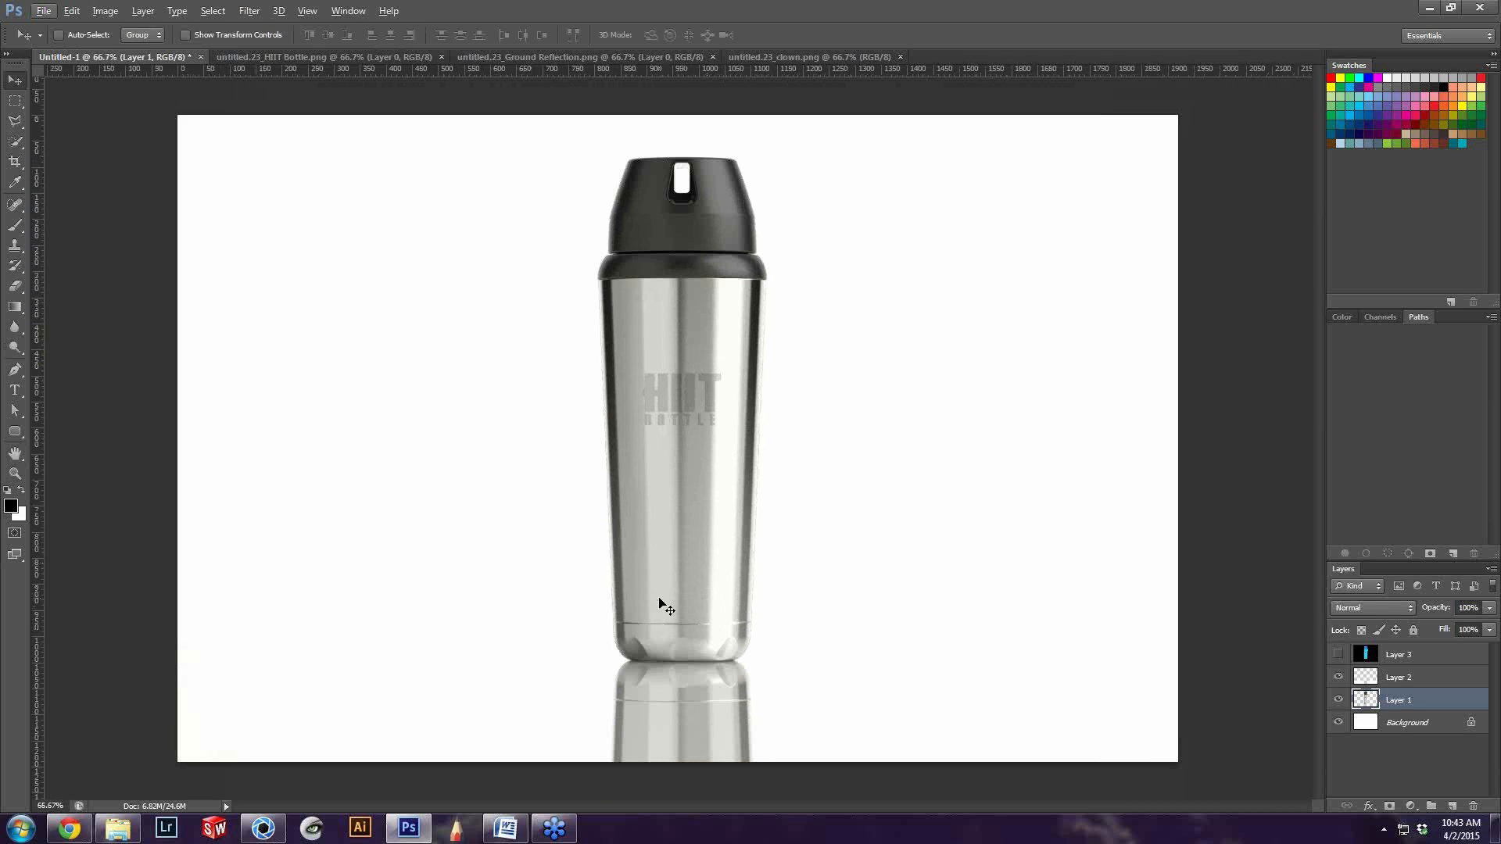
pyautogui.keyDown('alt'); pyautogui.scroll(-1, 792, 549); pyautogui.keyUp('alt')
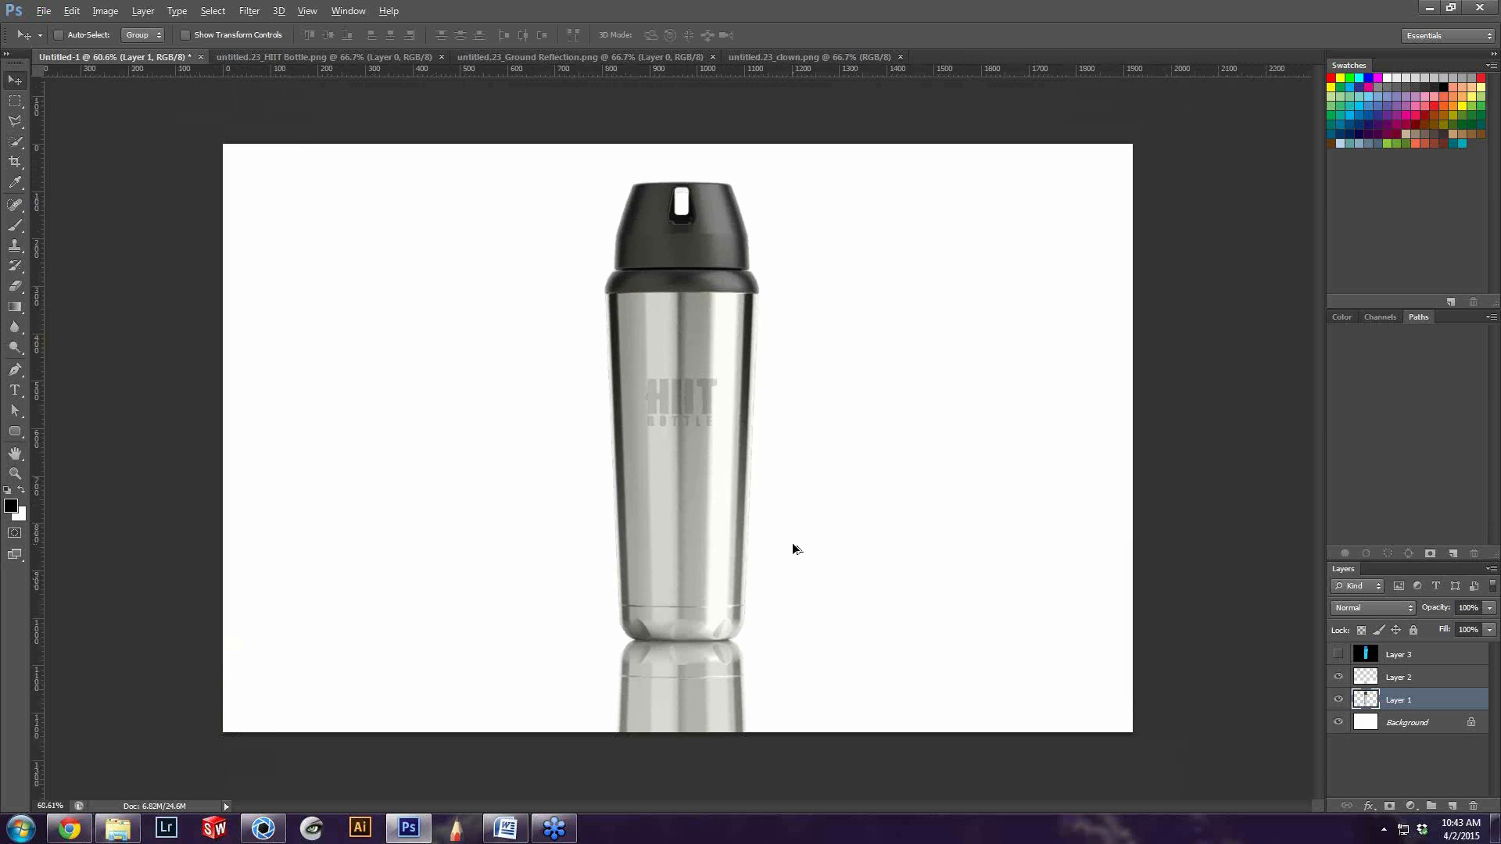
# Switch to KeyShot, review the queue and quality settings in the render options, and close the dialog
pyautogui.keyDown('alt'); pyautogui.scroll(2, 793, 549); pyautogui.keyUp('alt')
pyautogui.keyDown('alt'); pyautogui.scroll(-1, 792, 548); pyautogui.keyUp('alt')
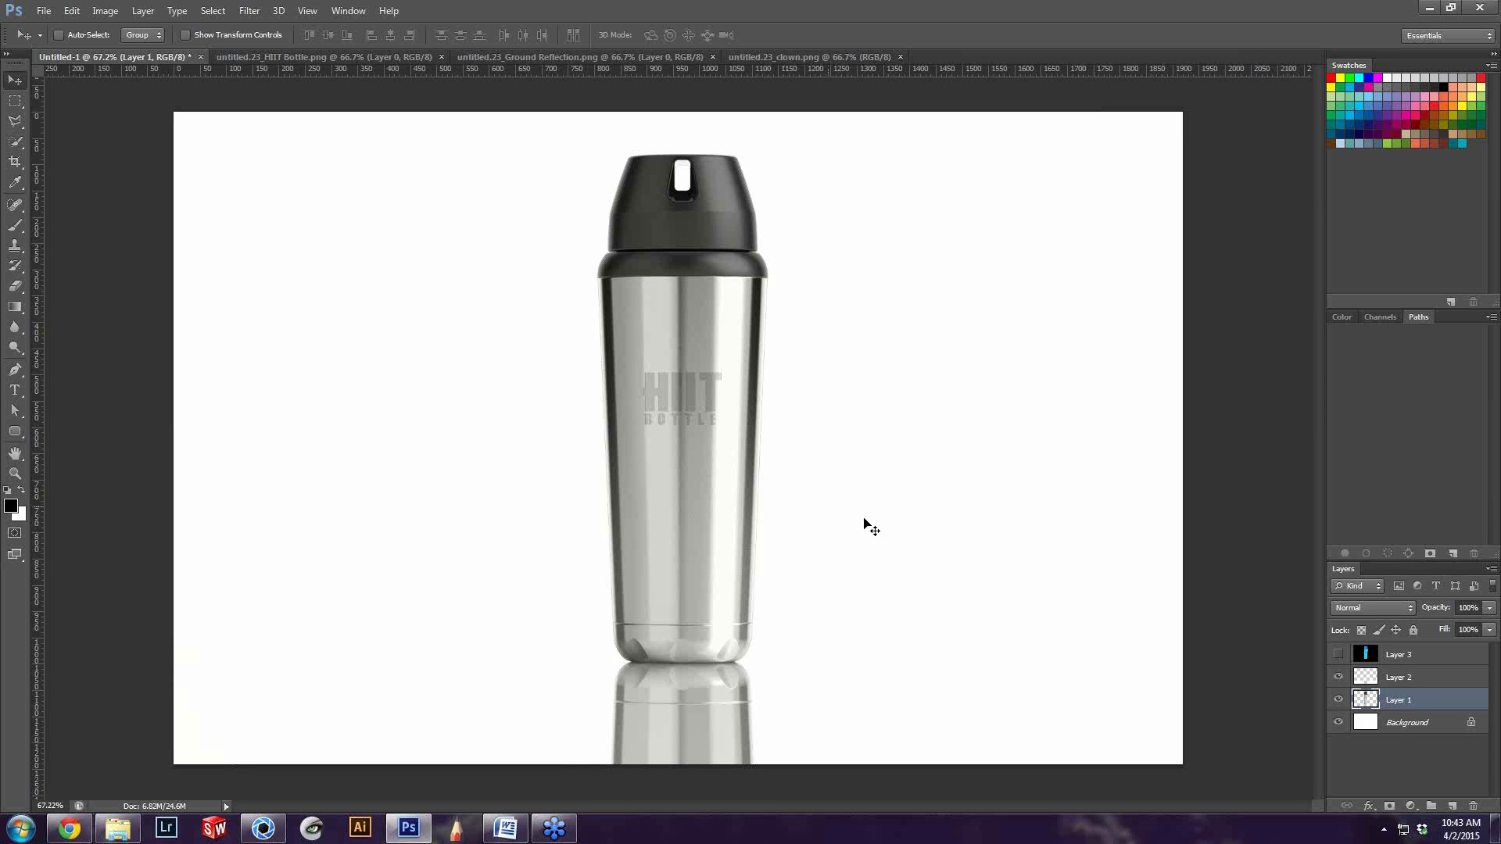
pyautogui.click(258, 829)
pyautogui.click(321, 224)
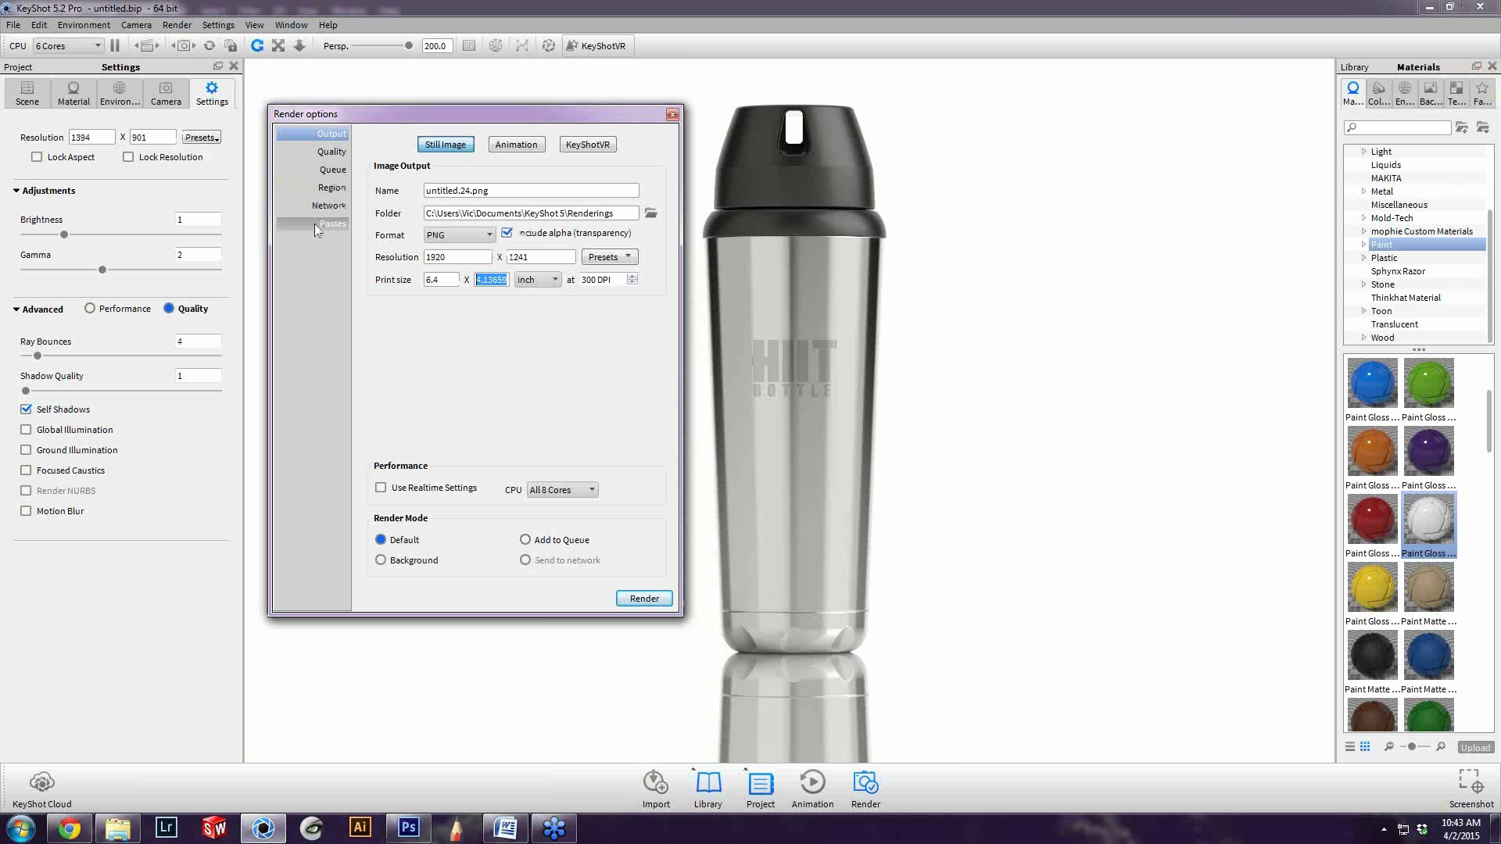
pyautogui.click(322, 171)
pyautogui.click(324, 154)
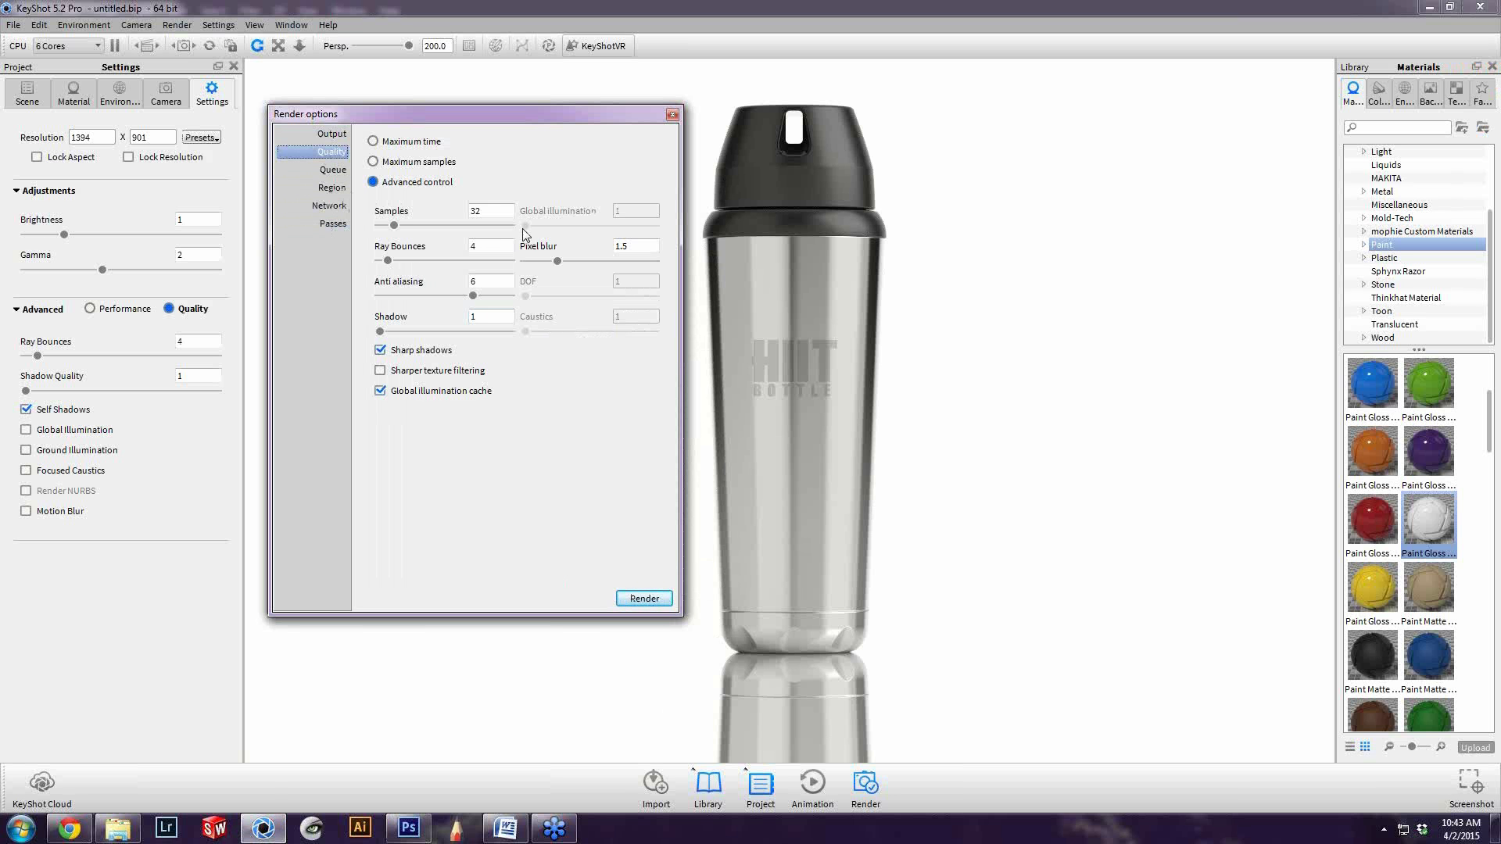
pyautogui.click(672, 115)
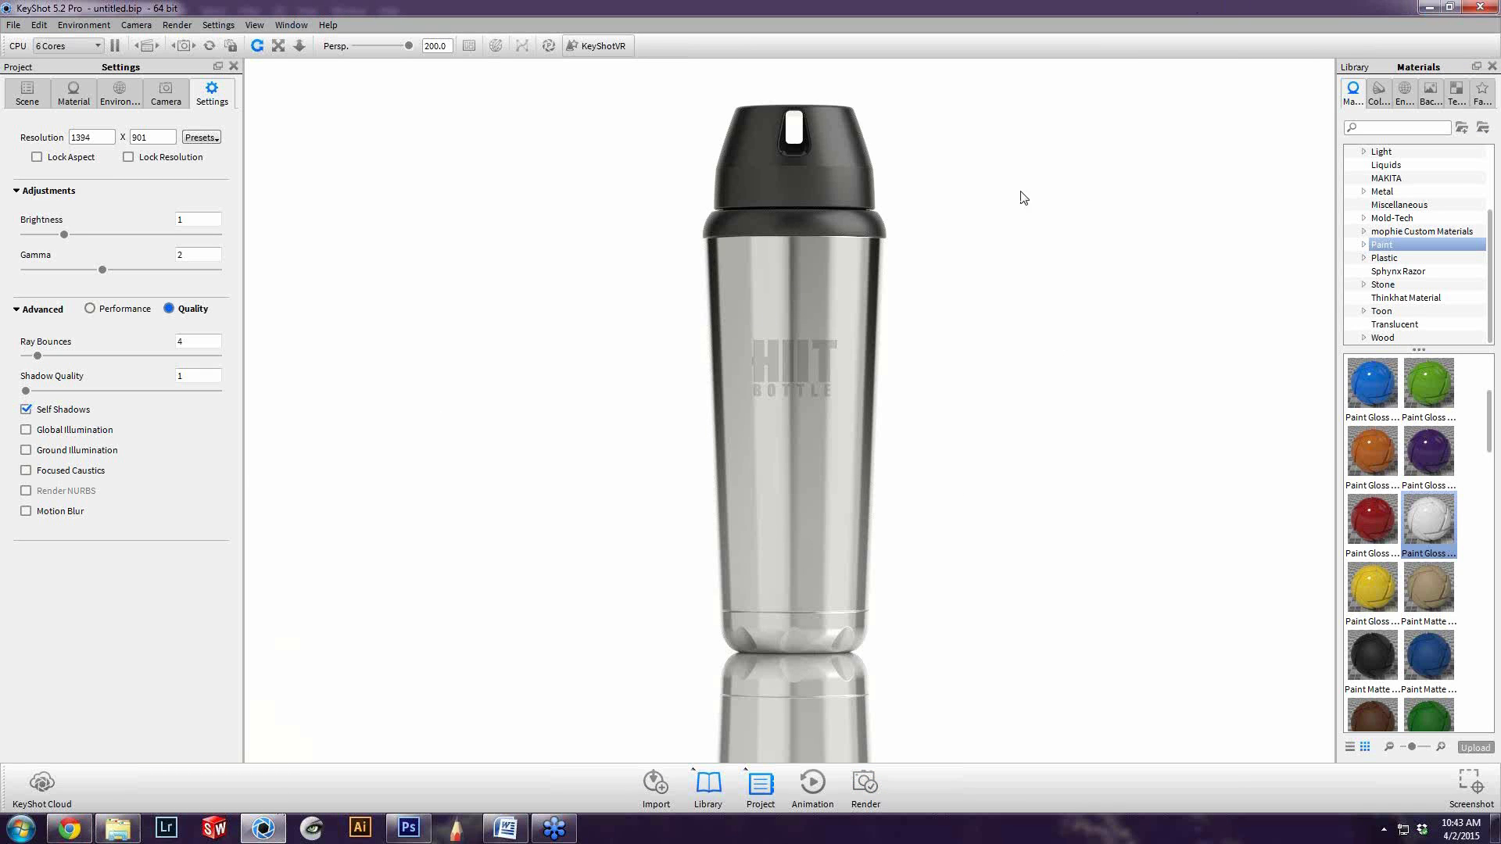
# View the finished 3 HIIT Bottles image from the 4. Post Processing folder in the photo viewer, and close the viewer and folder window
pyautogui.click(117, 828)
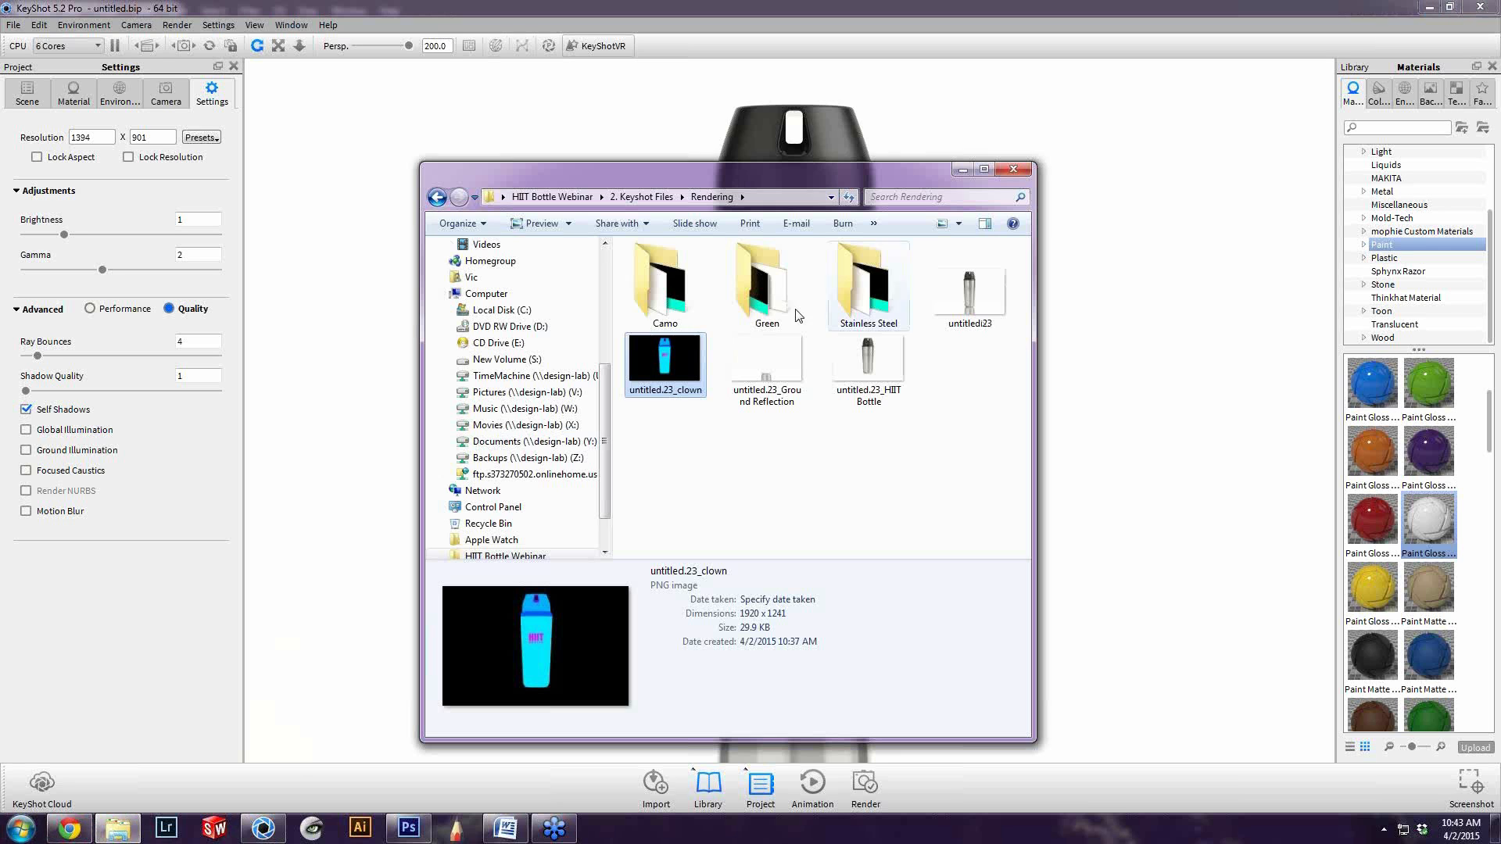
pyautogui.click(438, 198)
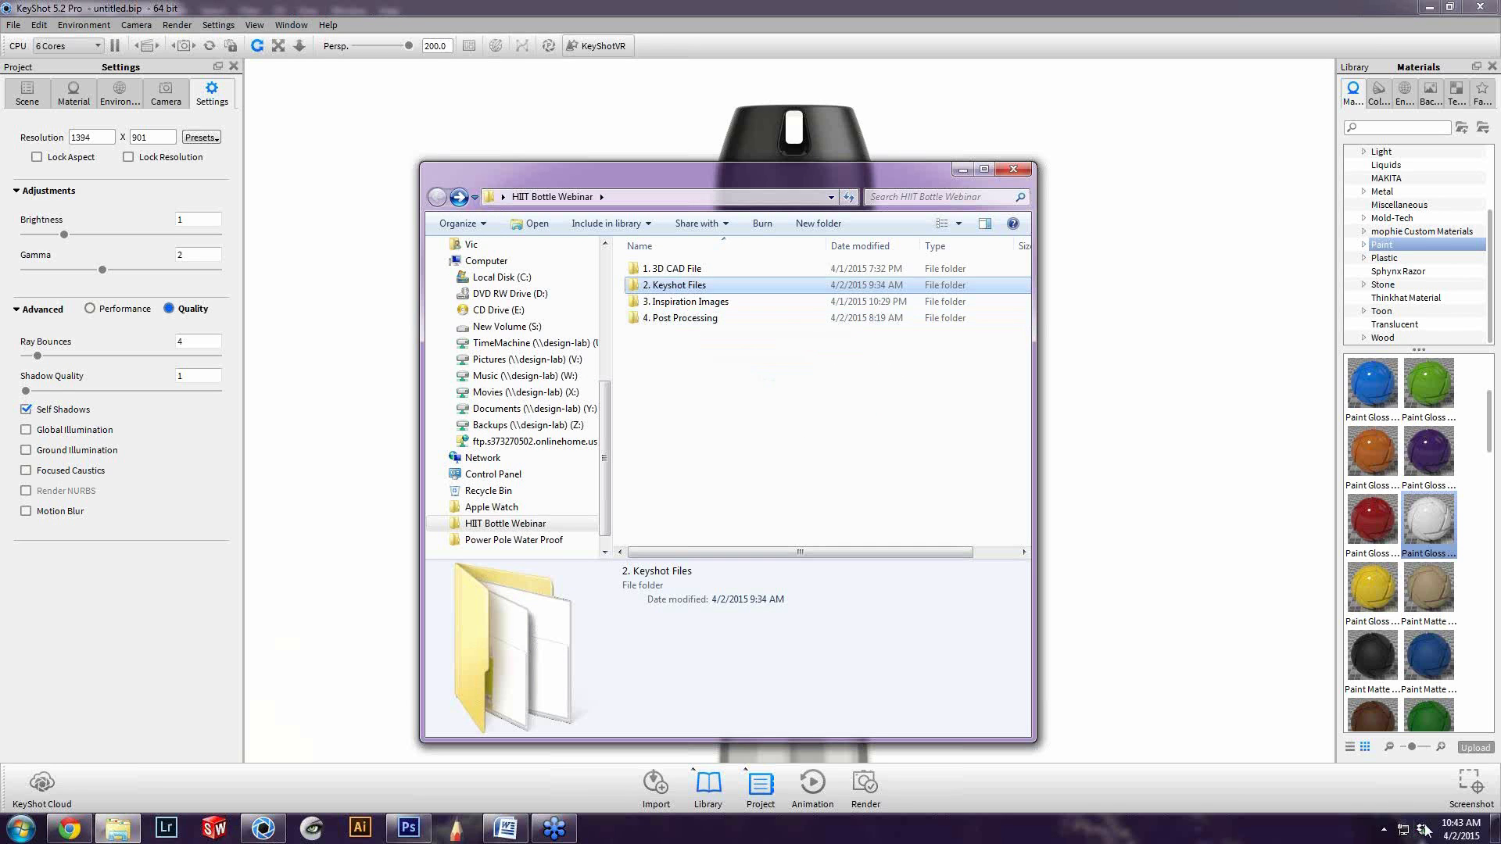
pyautogui.click(712, 366)
pyautogui.click(694, 321)
pyautogui.doubleClick(706, 322)
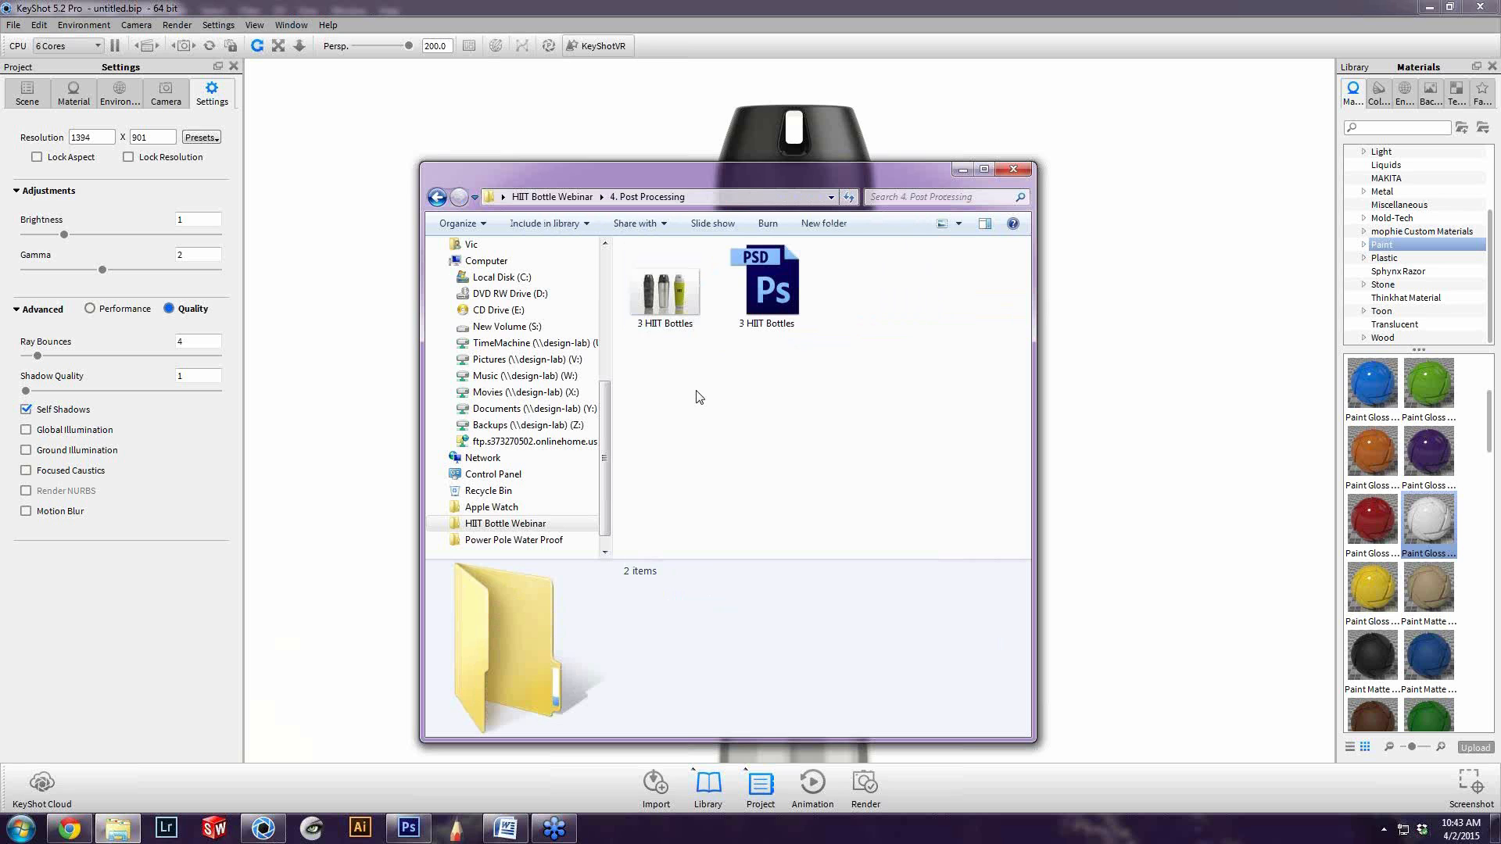
pyautogui.doubleClick(693, 300)
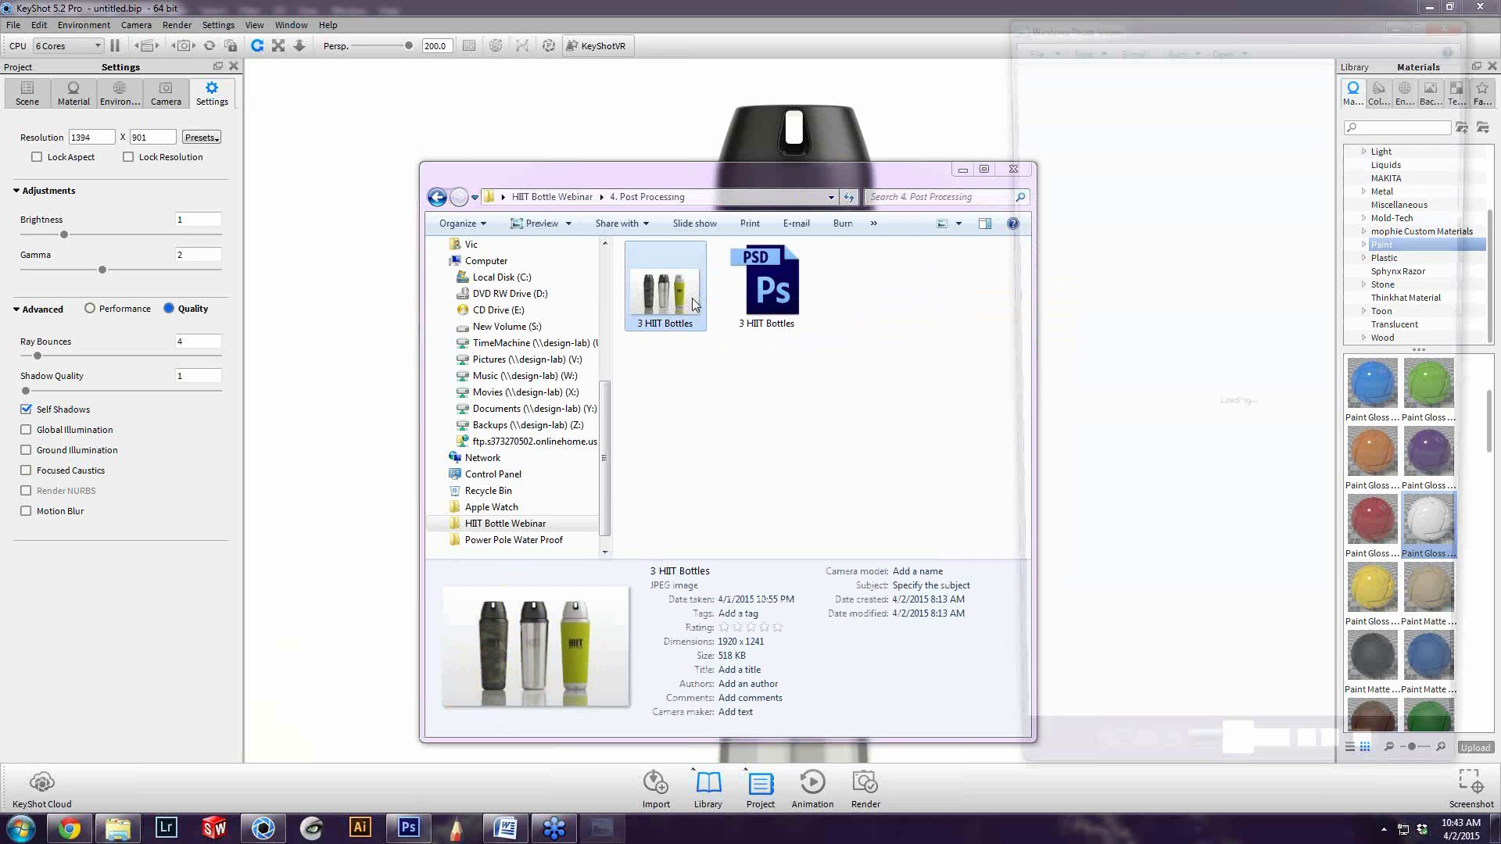
pyautogui.moveTo(1215, 27); pyautogui.dragTo(852, 6)
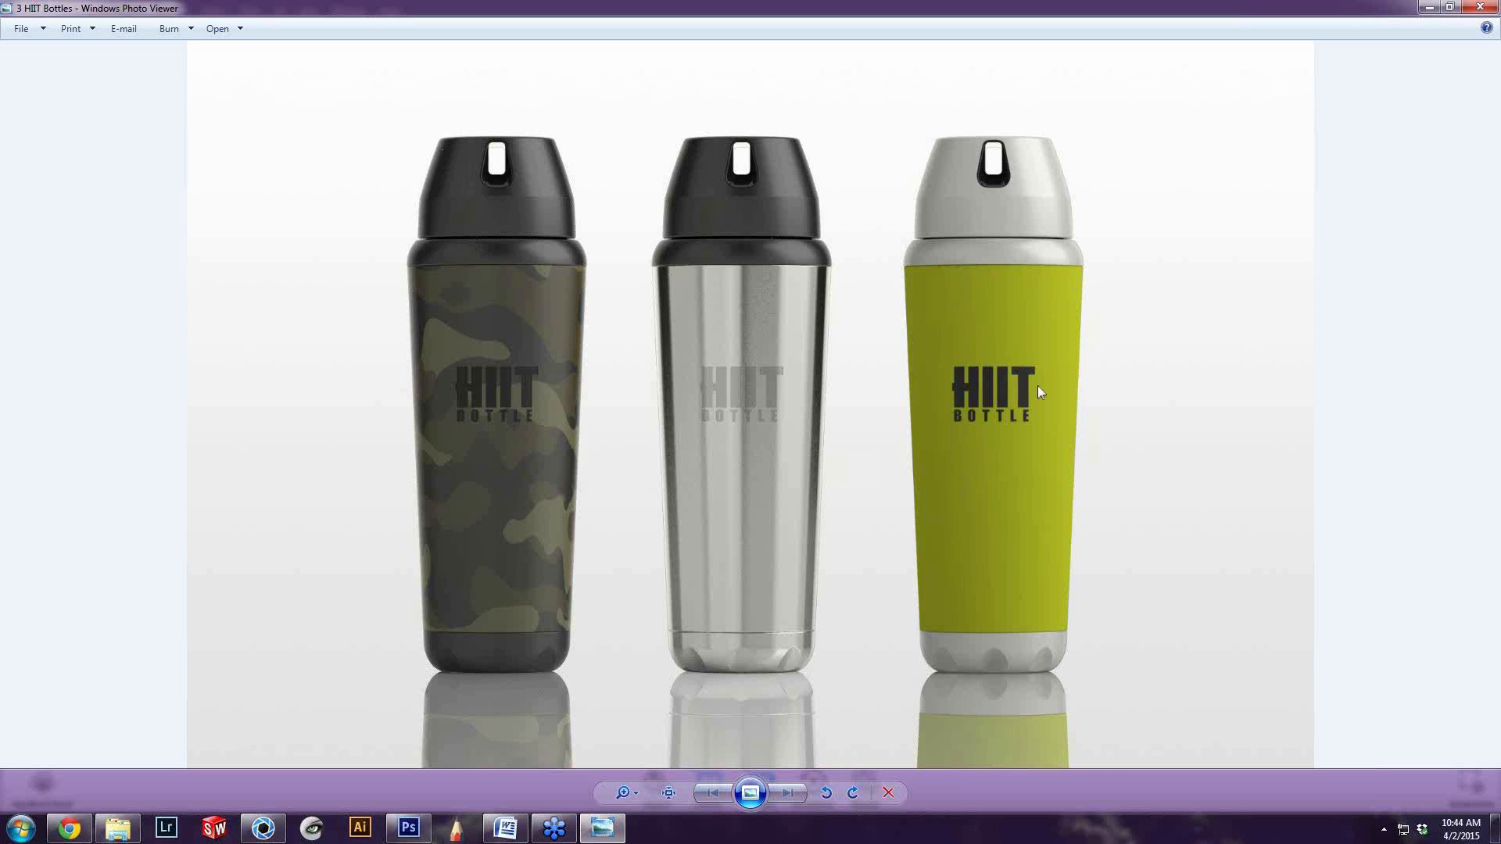
pyautogui.click(1477, 8)
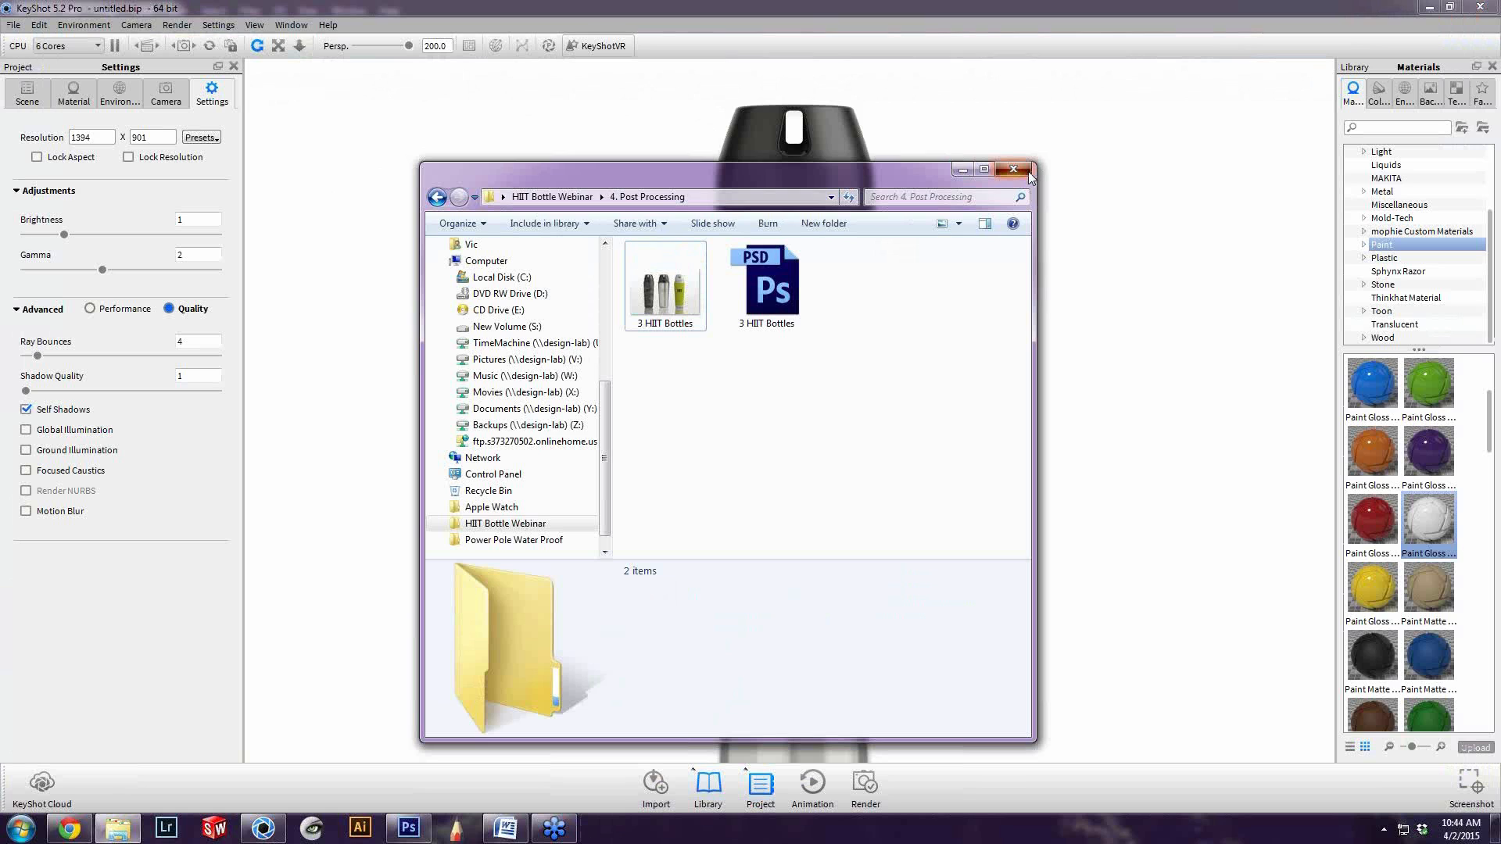
pyautogui.click(1014, 170)
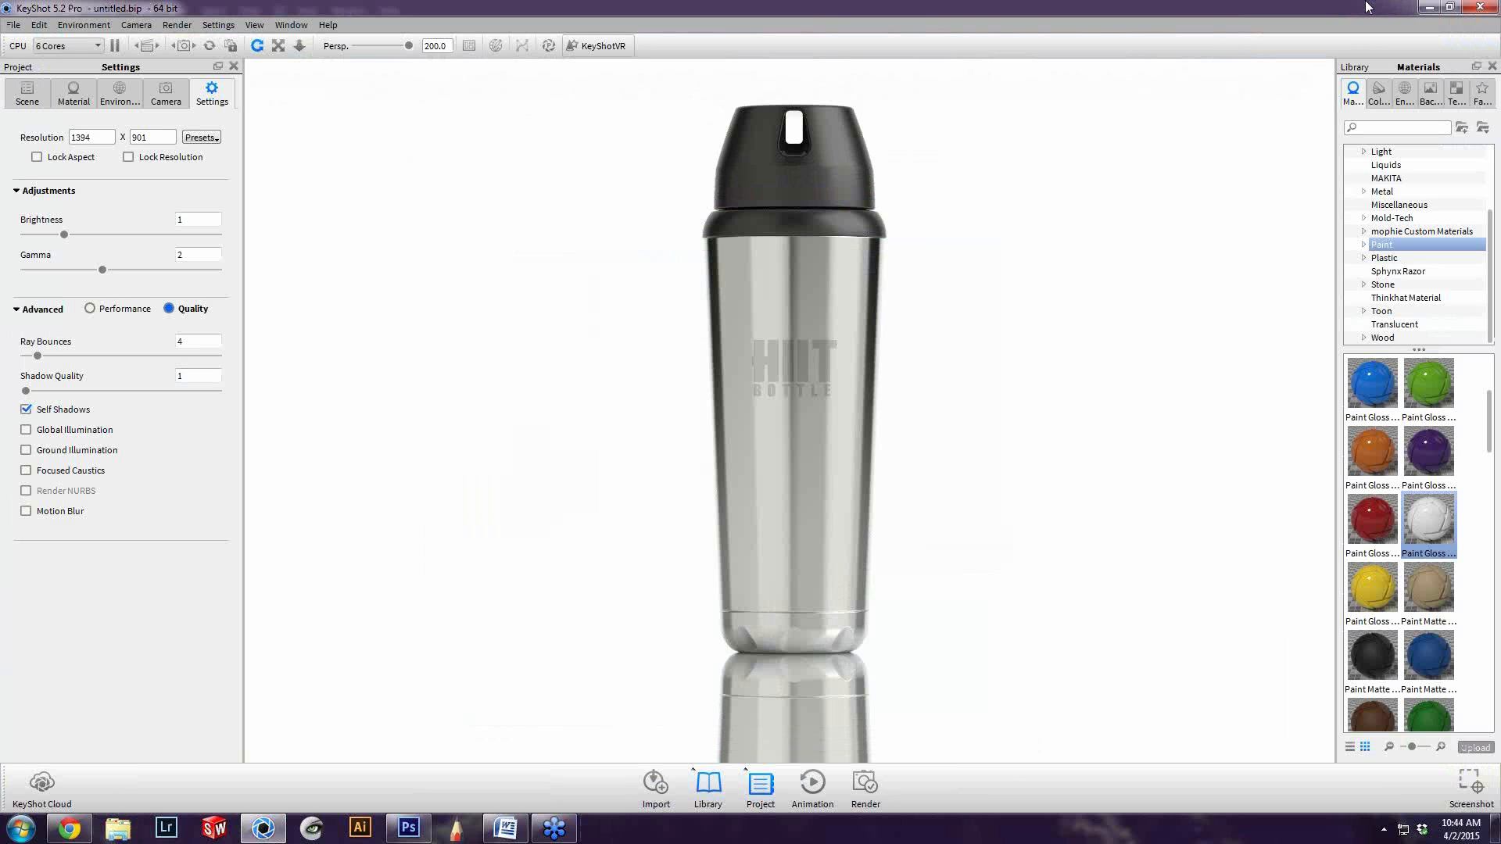
# Check the Photoshop composite, return to KeyShot, and examine the geometry types available for adding to the scene
pyautogui.click(1430, 8)
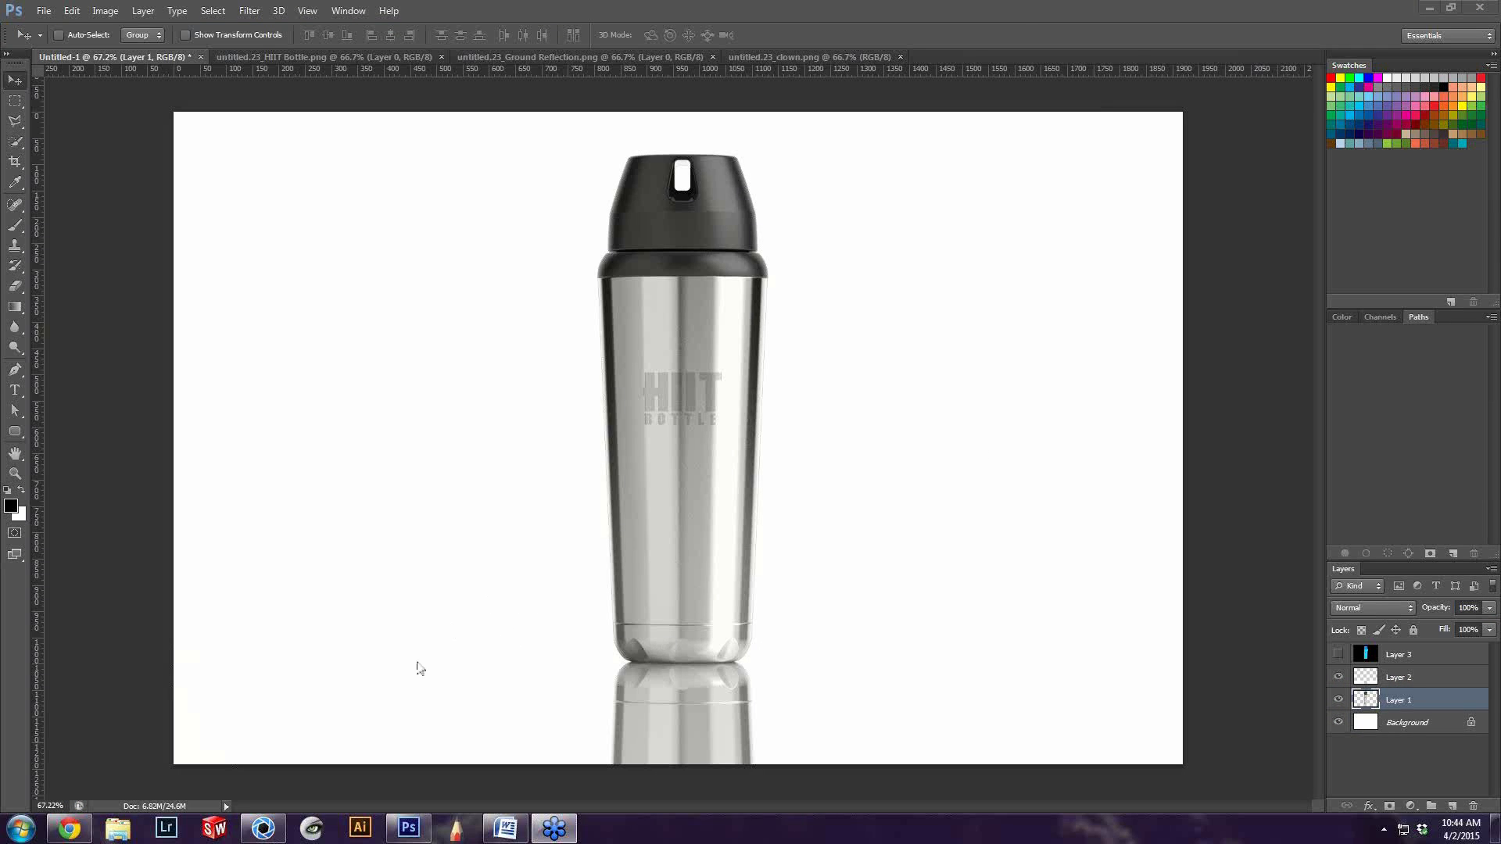
pyautogui.click(263, 828)
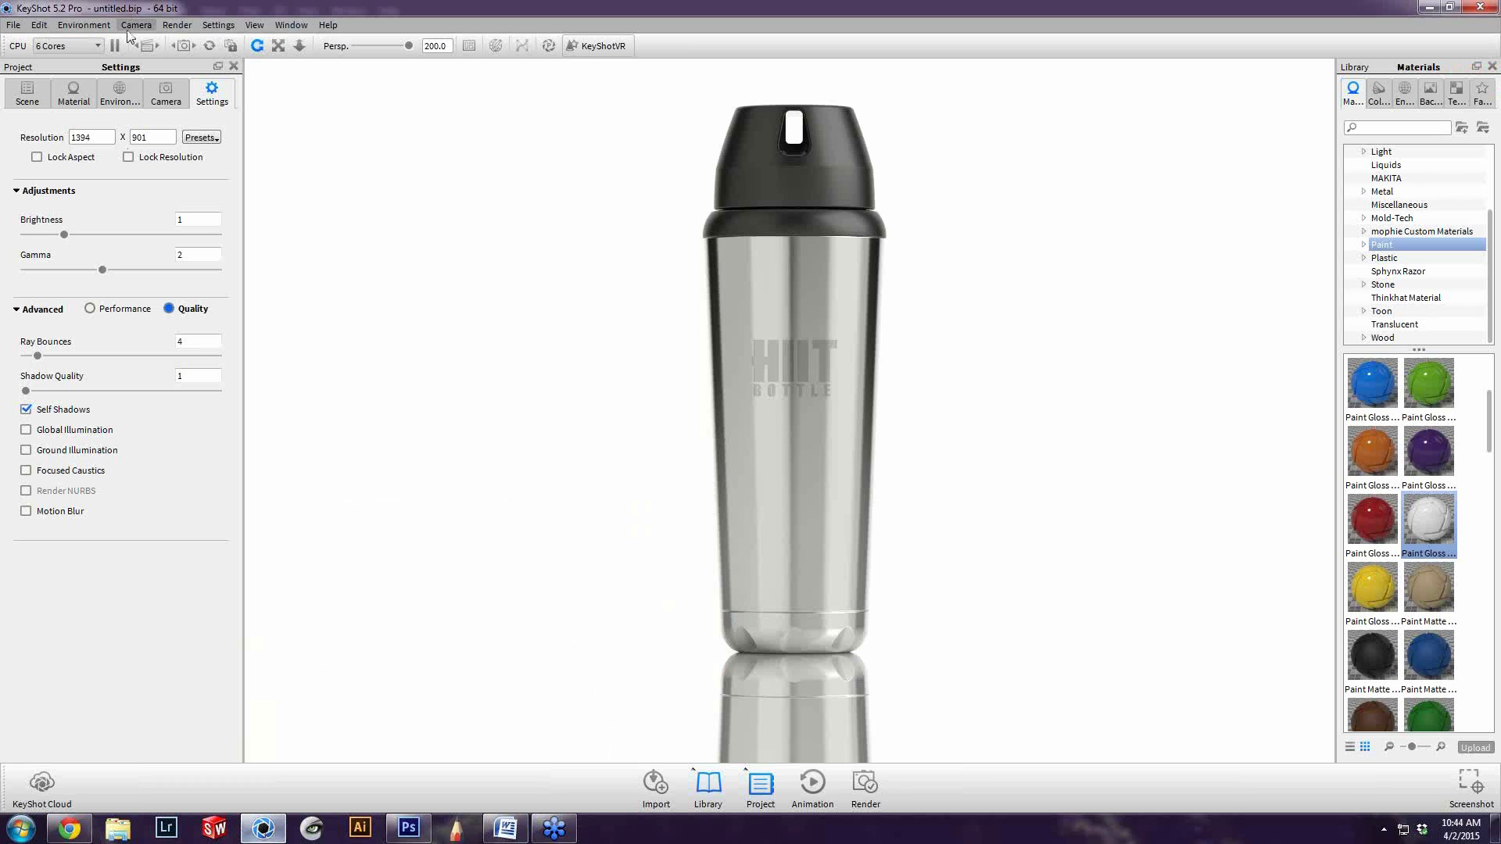
pyautogui.click(38, 25)
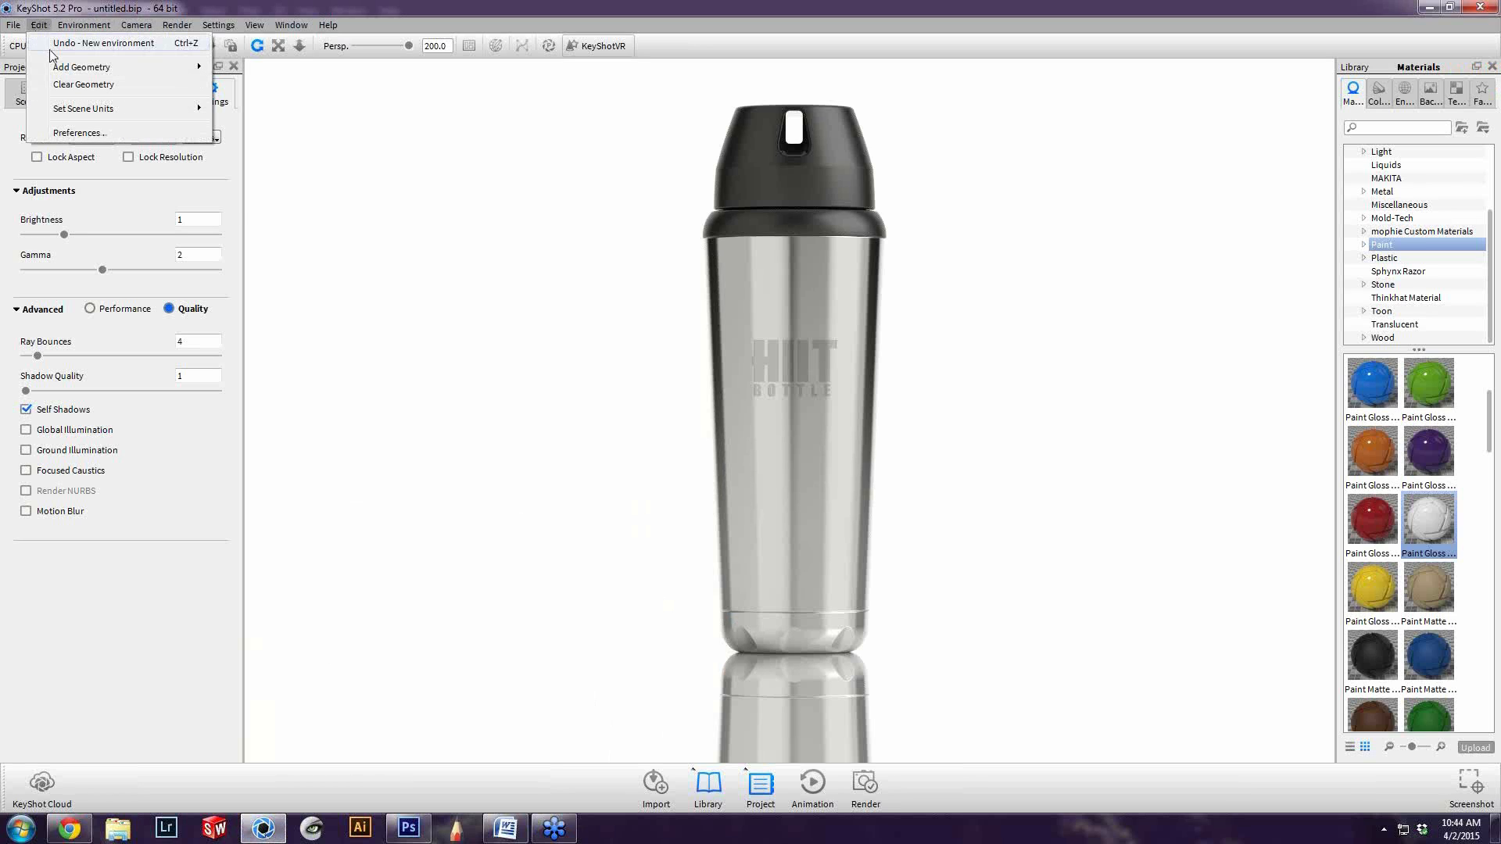
pyautogui.moveTo(63, 72)
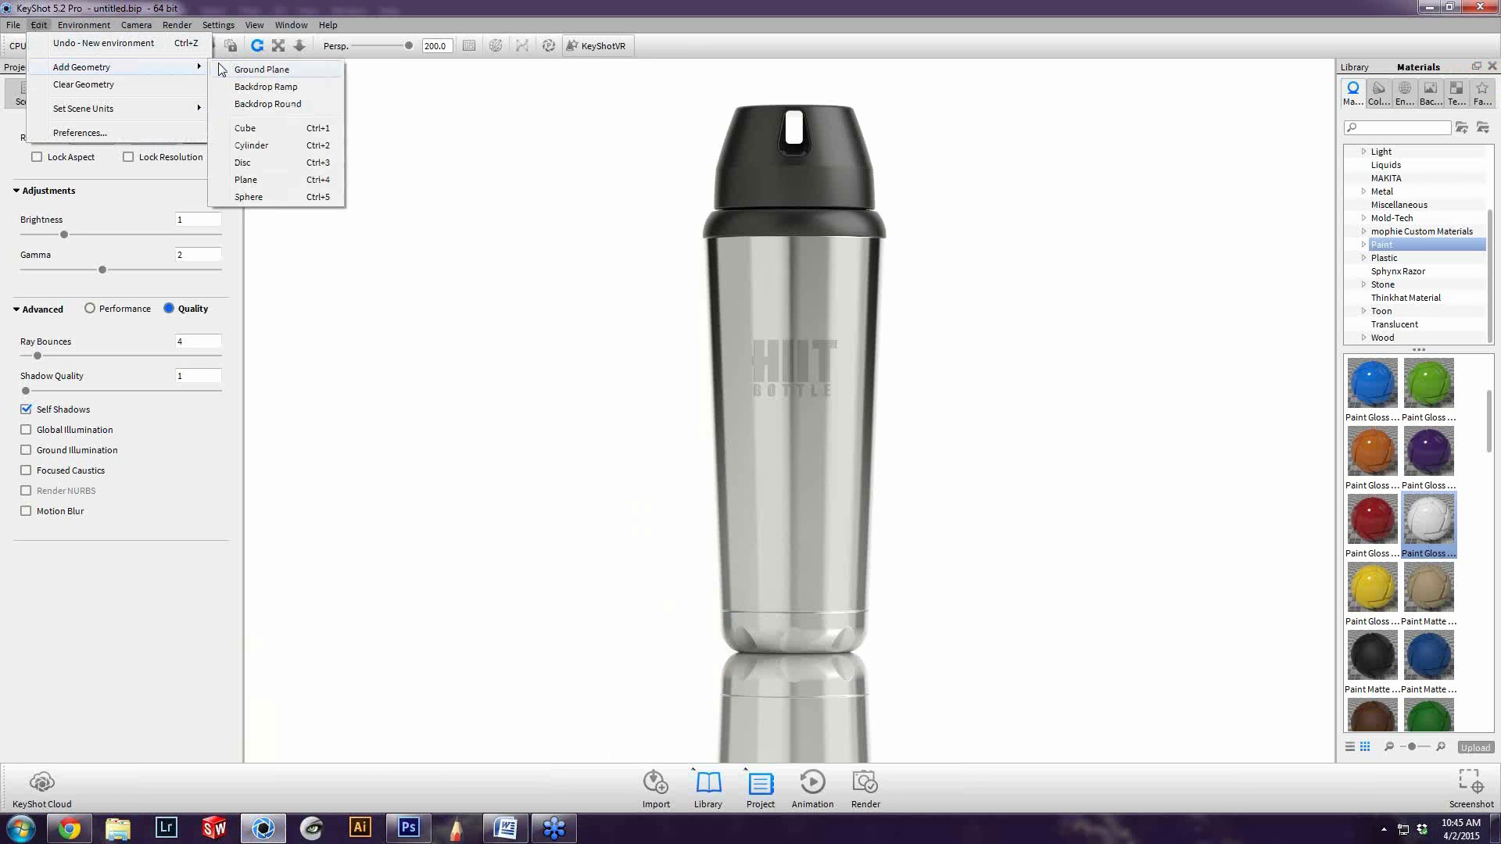
pyautogui.click(369, 100)
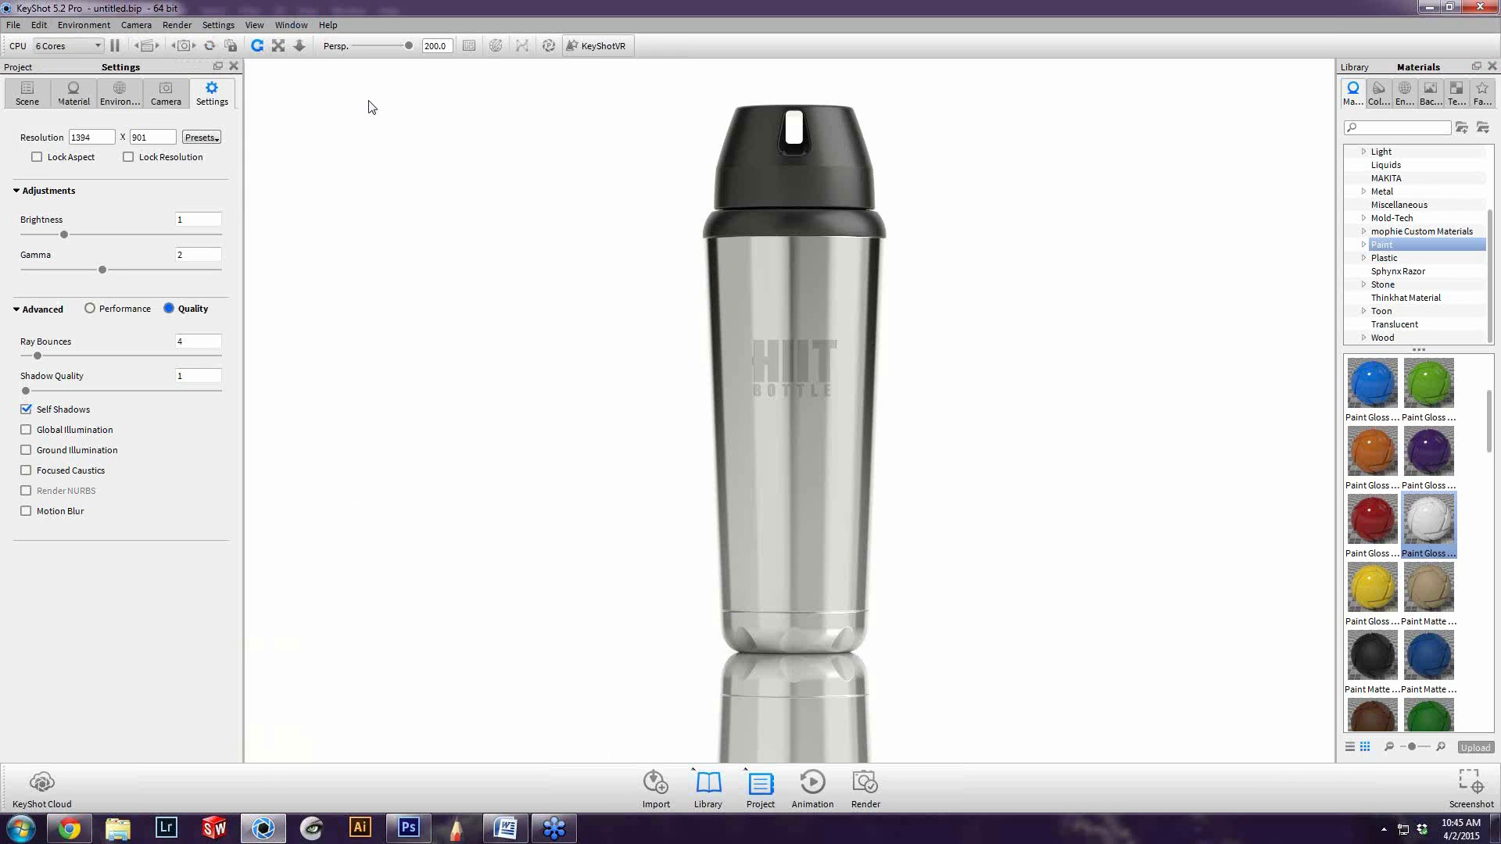
# In the environment's ground settings, disable Ground Shadows and enable Ground Reflections
pyautogui.click(117, 92)
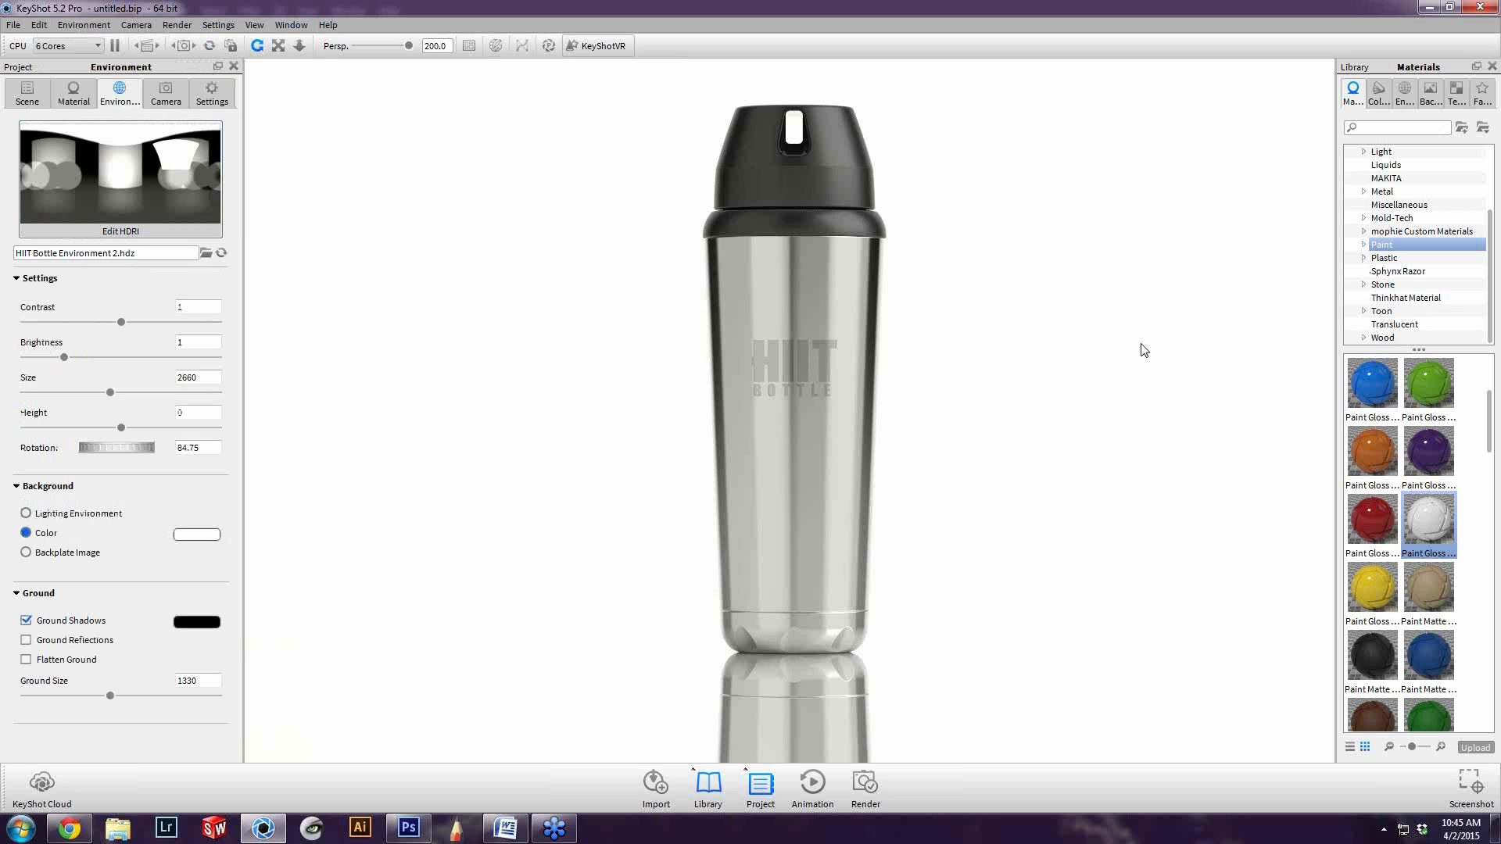
pyautogui.click(52, 626)
pyautogui.click(47, 641)
# Identify the ground plane in the scene tree and apply the red gloss paint from the material library to it
pyautogui.click(27, 93)
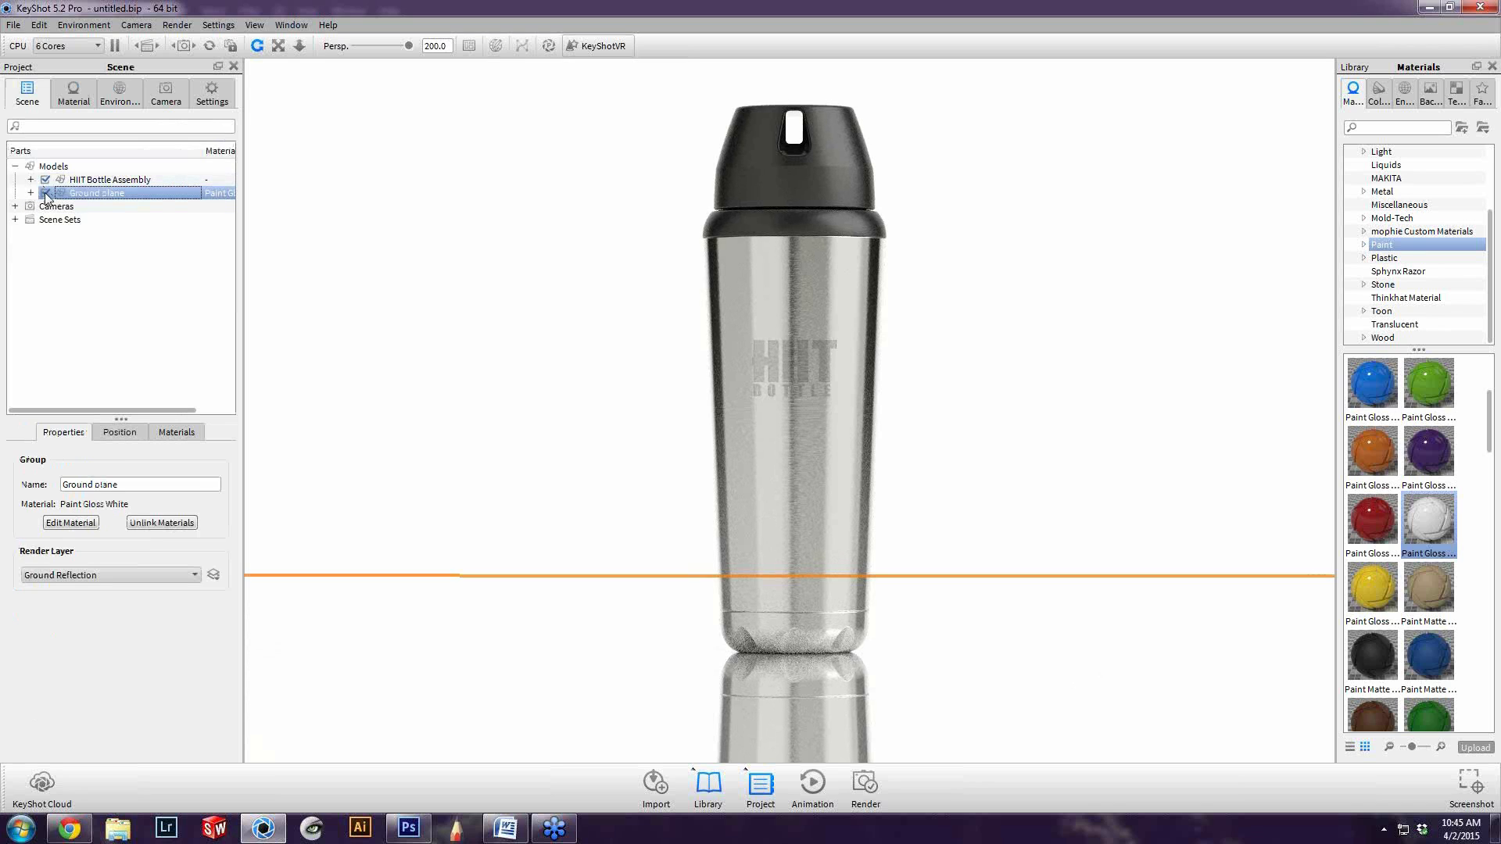
pyautogui.click(585, 414)
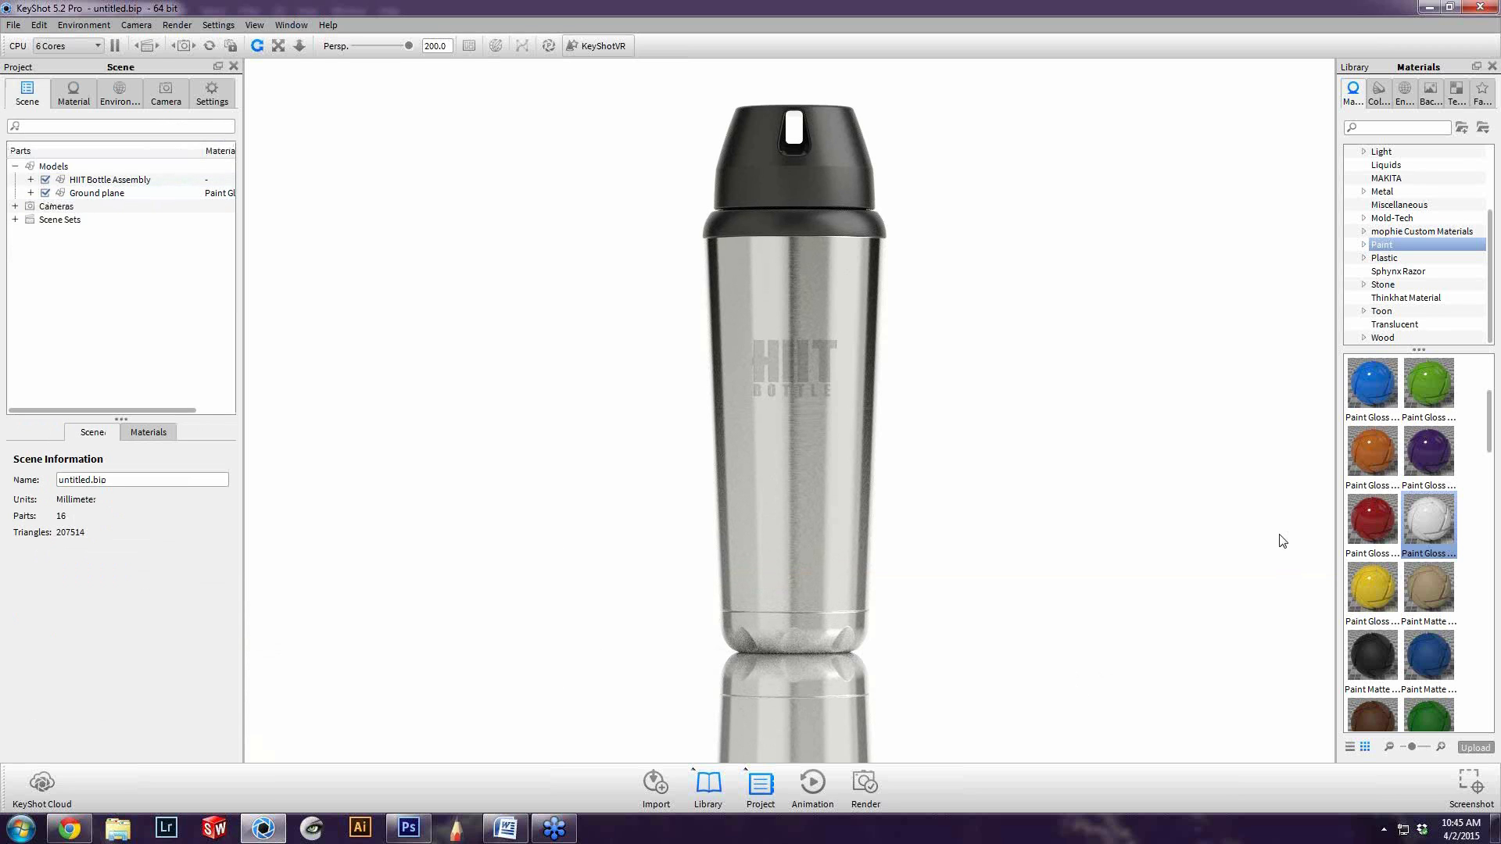
pyautogui.moveTo(1385, 533)
pyautogui.mouseDown()
pyautogui.moveTo(1283, 637)
pyautogui.moveTo(1165, 720)
pyautogui.moveTo(1094, 671)
pyautogui.mouseUp()
# Apply the metallic jet black Soft Touch #2 paint from the mophie Custom Materials to the ground plane
pyautogui.scroll(2, 1403, 242)
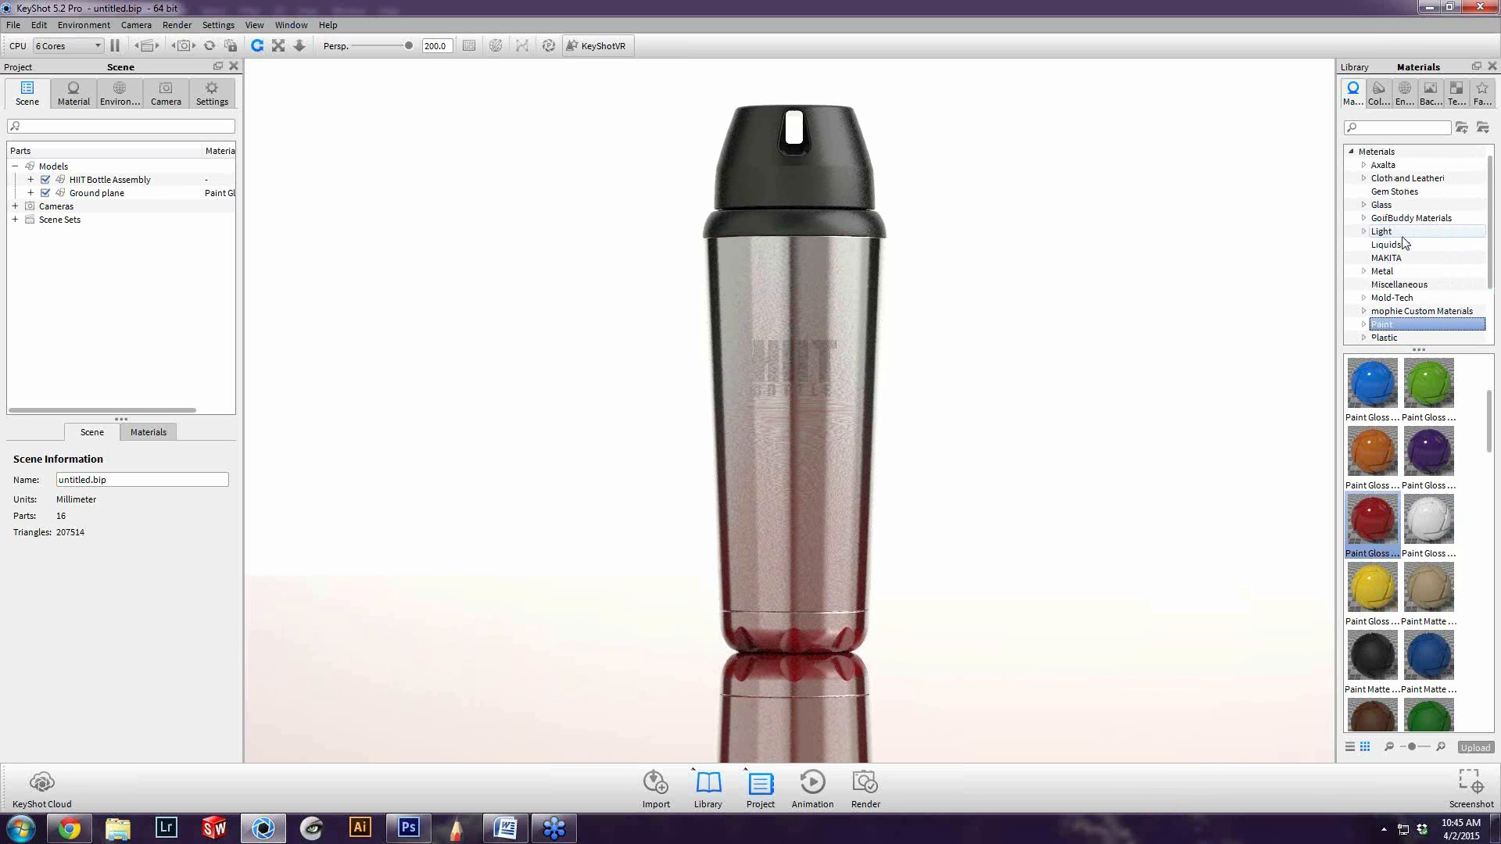
pyautogui.scroll(-2, 1403, 242)
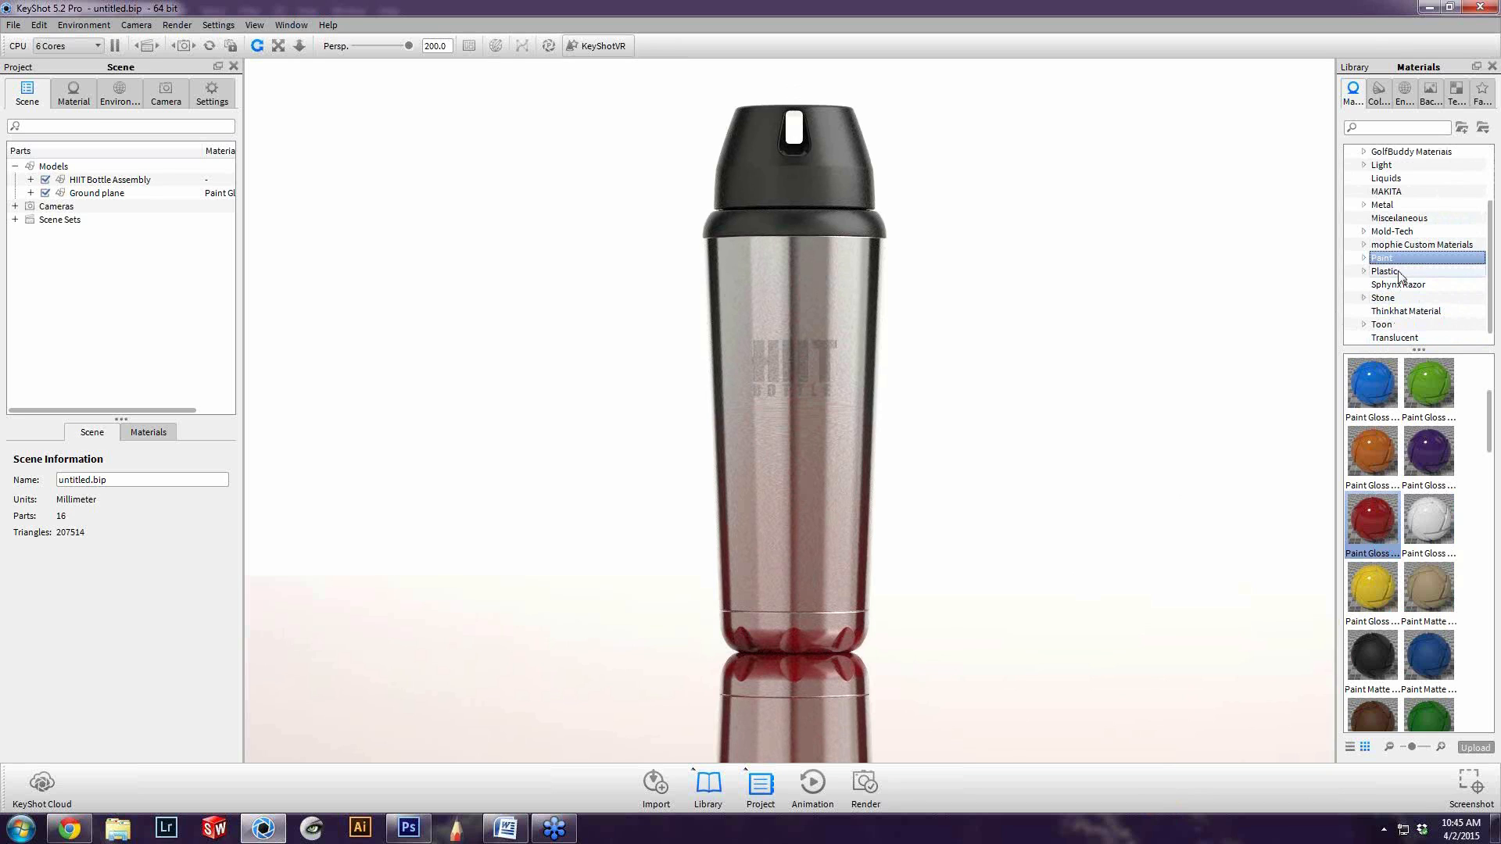
pyautogui.click(1364, 244)
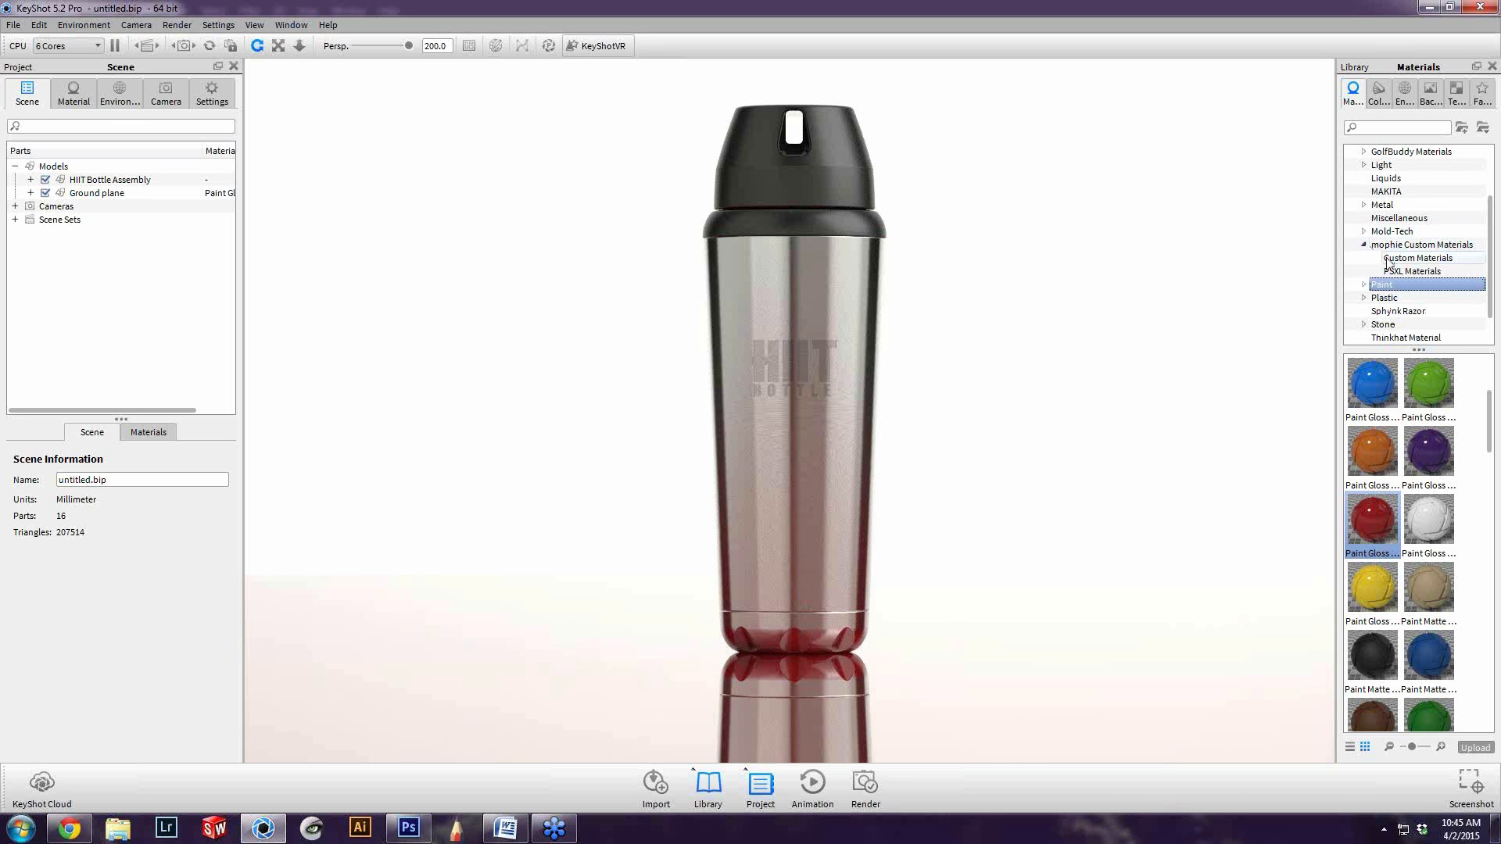
pyautogui.click(1365, 283)
pyautogui.scroll(-2, 1400, 250)
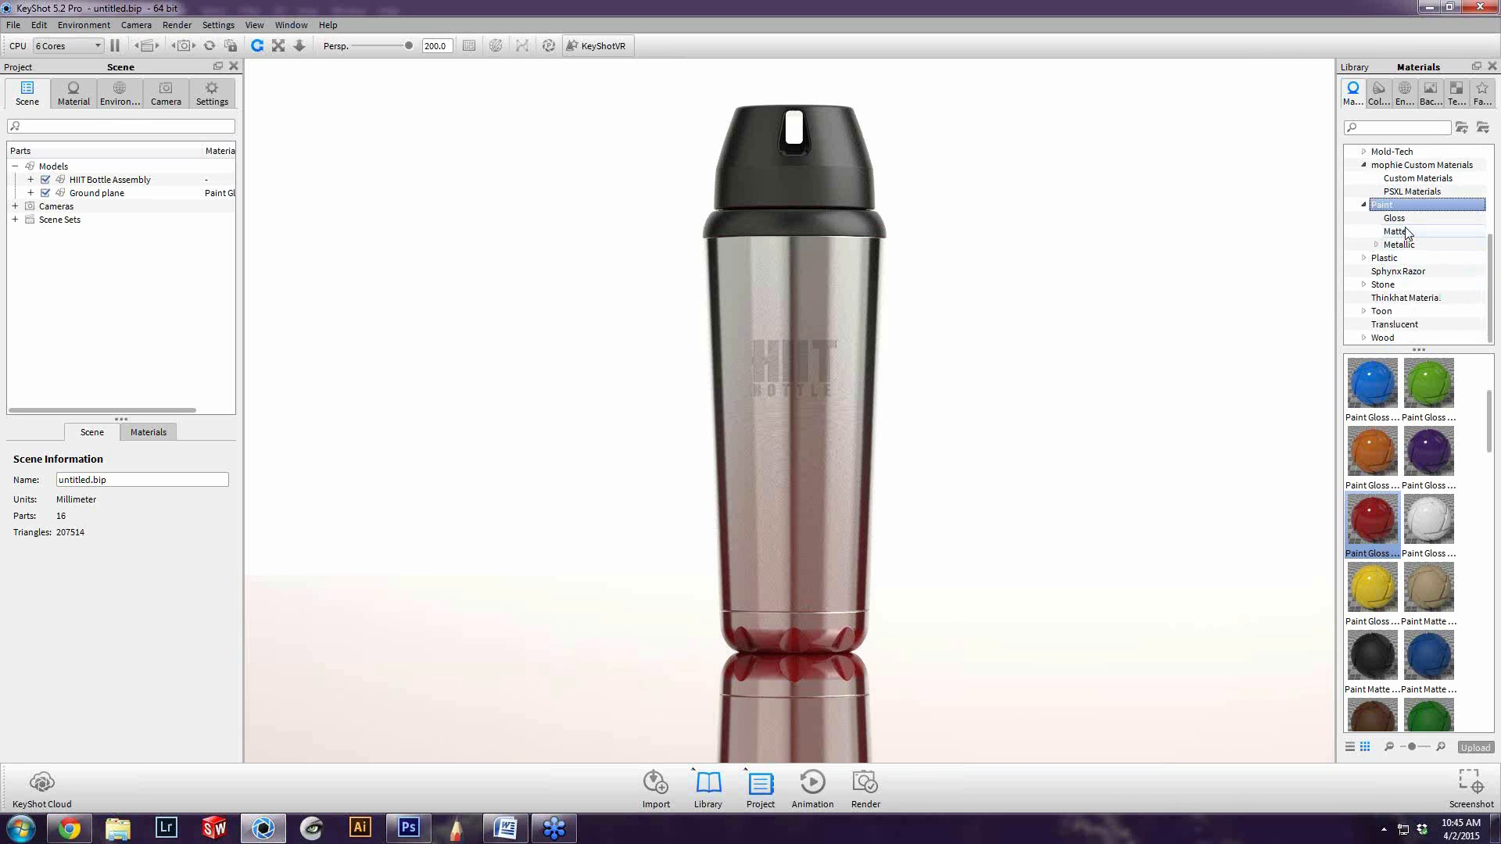
pyautogui.click(1395, 231)
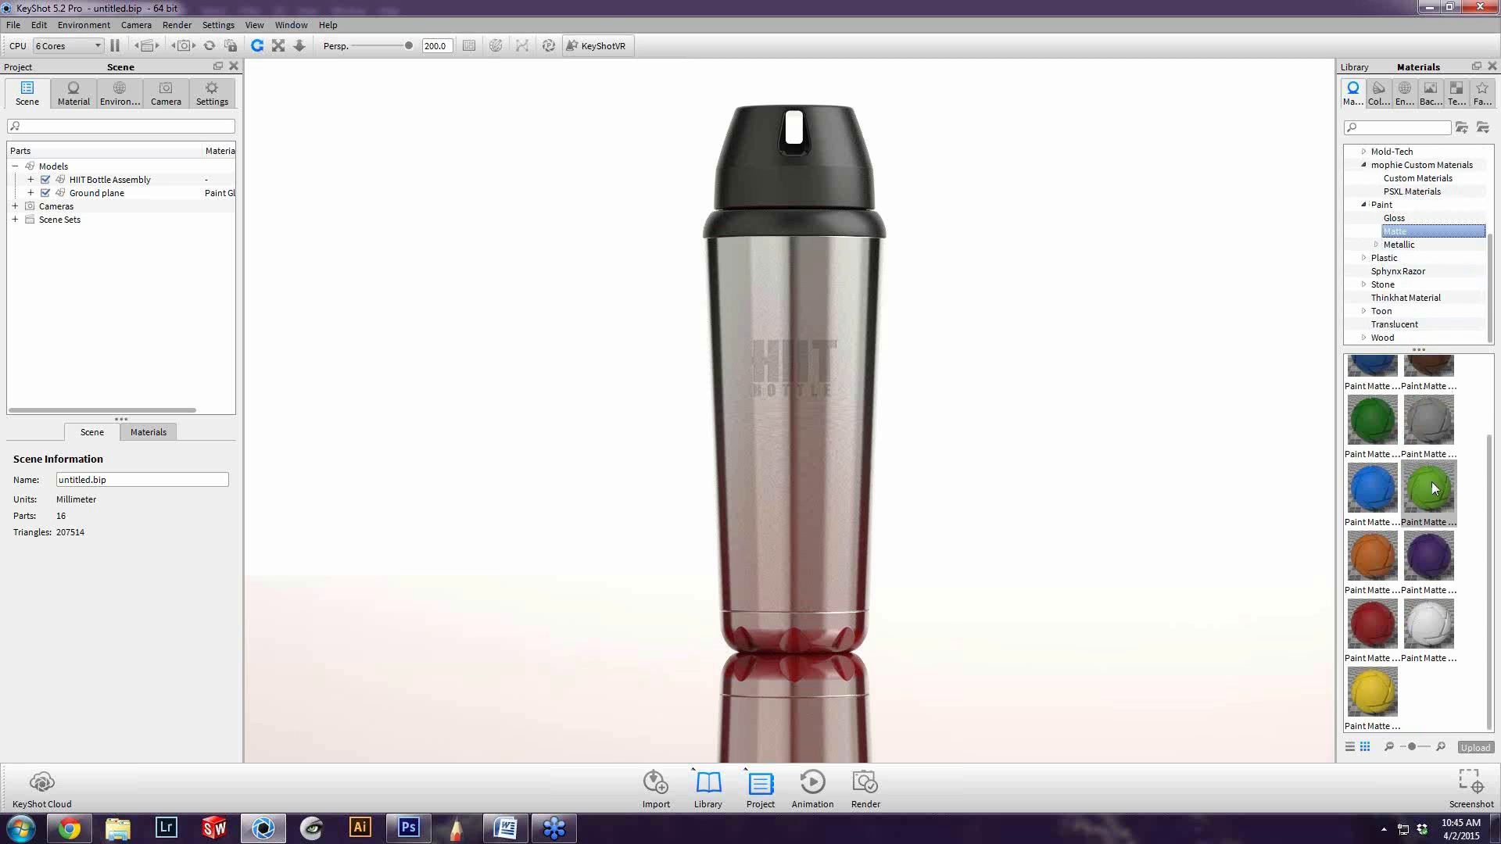
pyautogui.click(1419, 165)
pyautogui.scroll(-5, 1423, 562)
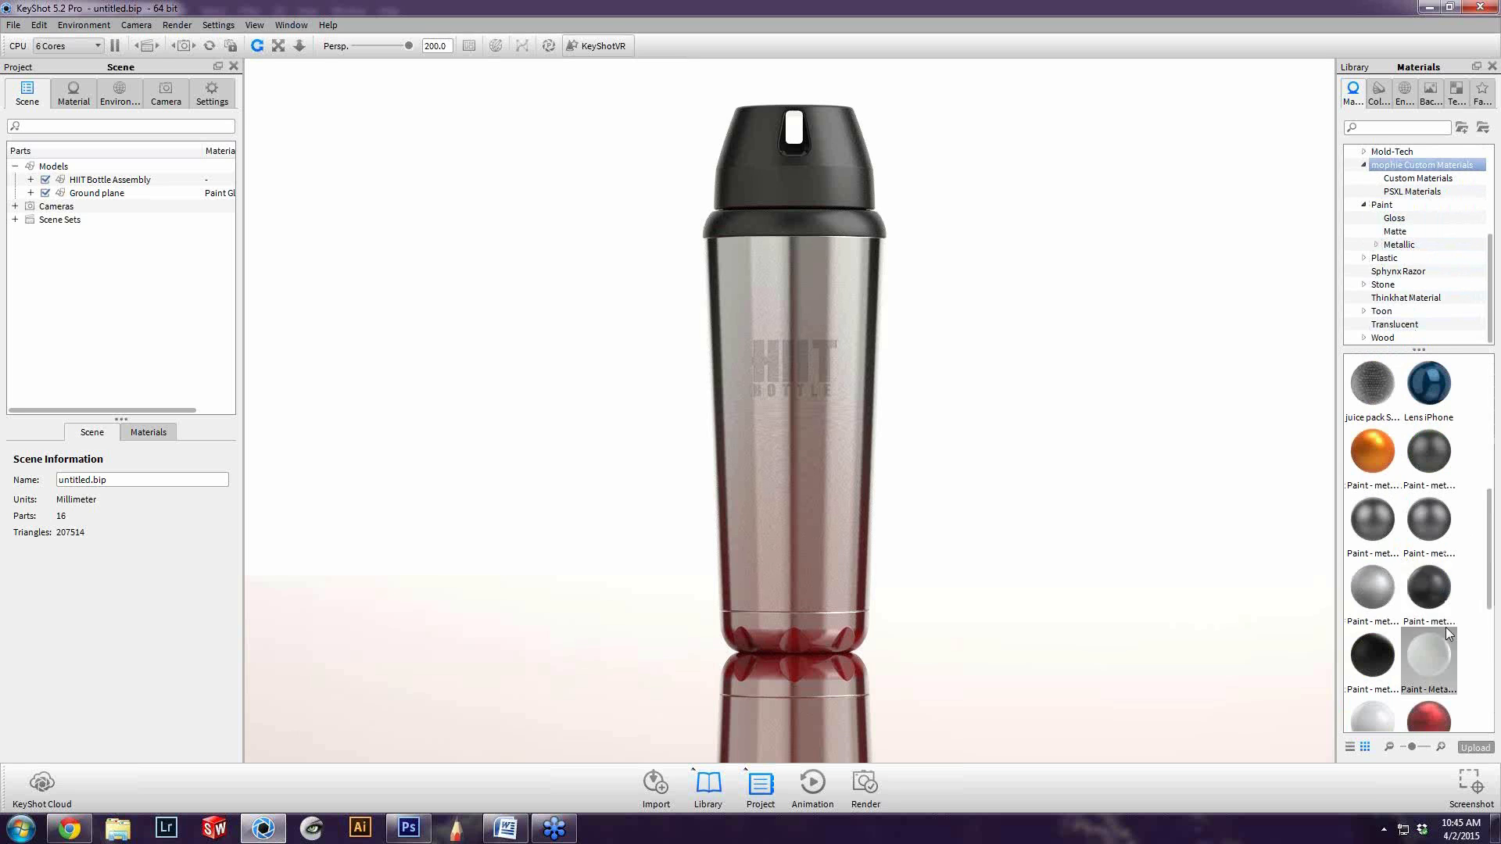
pyautogui.moveTo(1445, 606)
pyautogui.mouseDown()
pyautogui.moveTo(1400, 643)
pyautogui.moveTo(1250, 691)
pyautogui.moveTo(1007, 655)
pyautogui.mouseUp()
pyautogui.click(1006, 649)
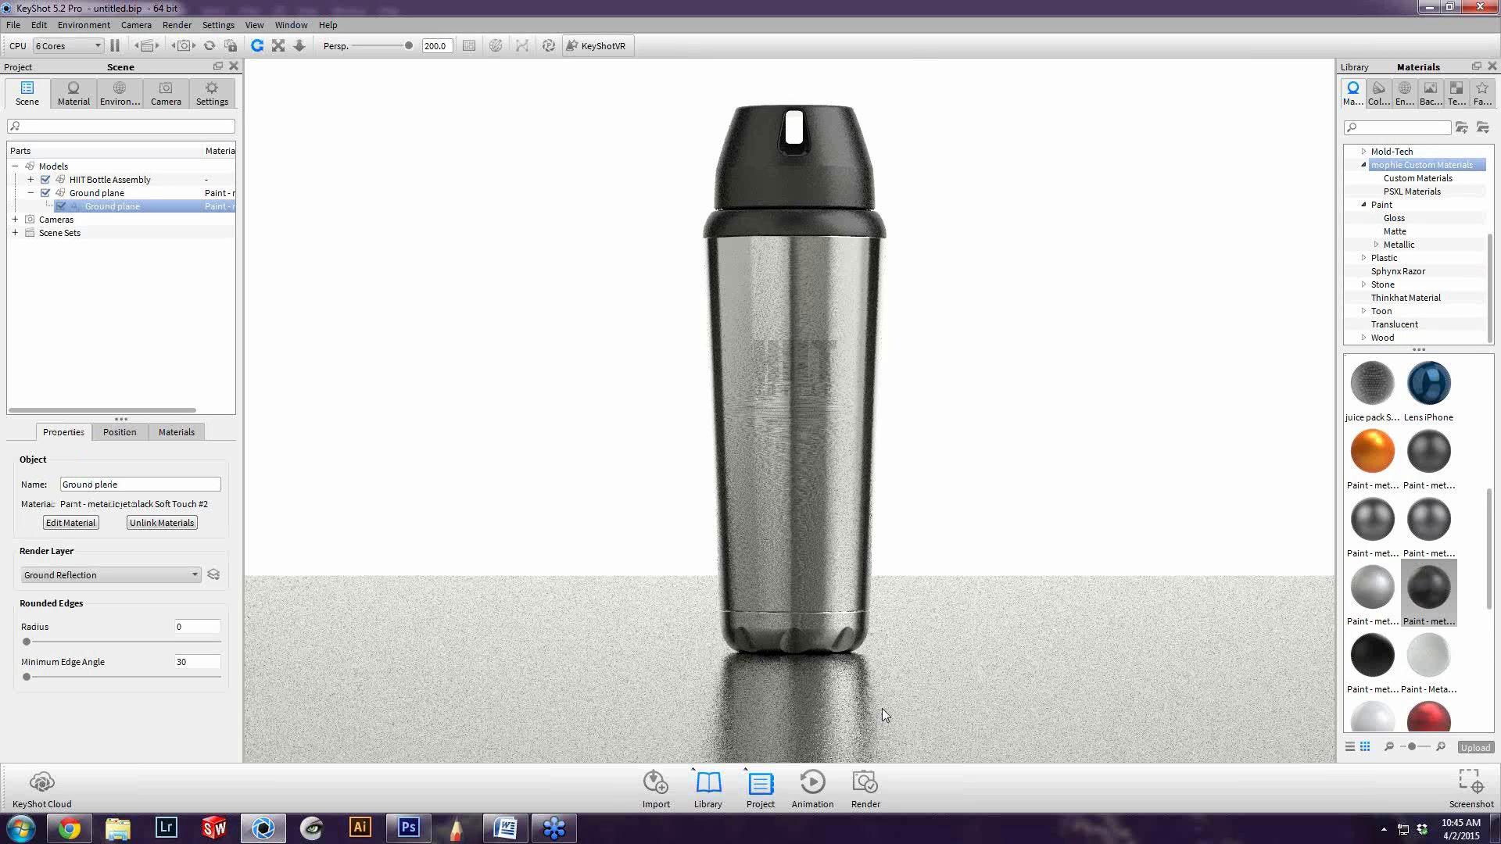
# Set the camera to a straight-on view with azimuth 0 and inclination 0, and reframe the bottle with its ground reflection
pyautogui.moveTo(882, 709); pyautogui.dragTo(861, 362, button='middle')
pyautogui.scroll(-2, 861, 362)
pyautogui.click(165, 92)
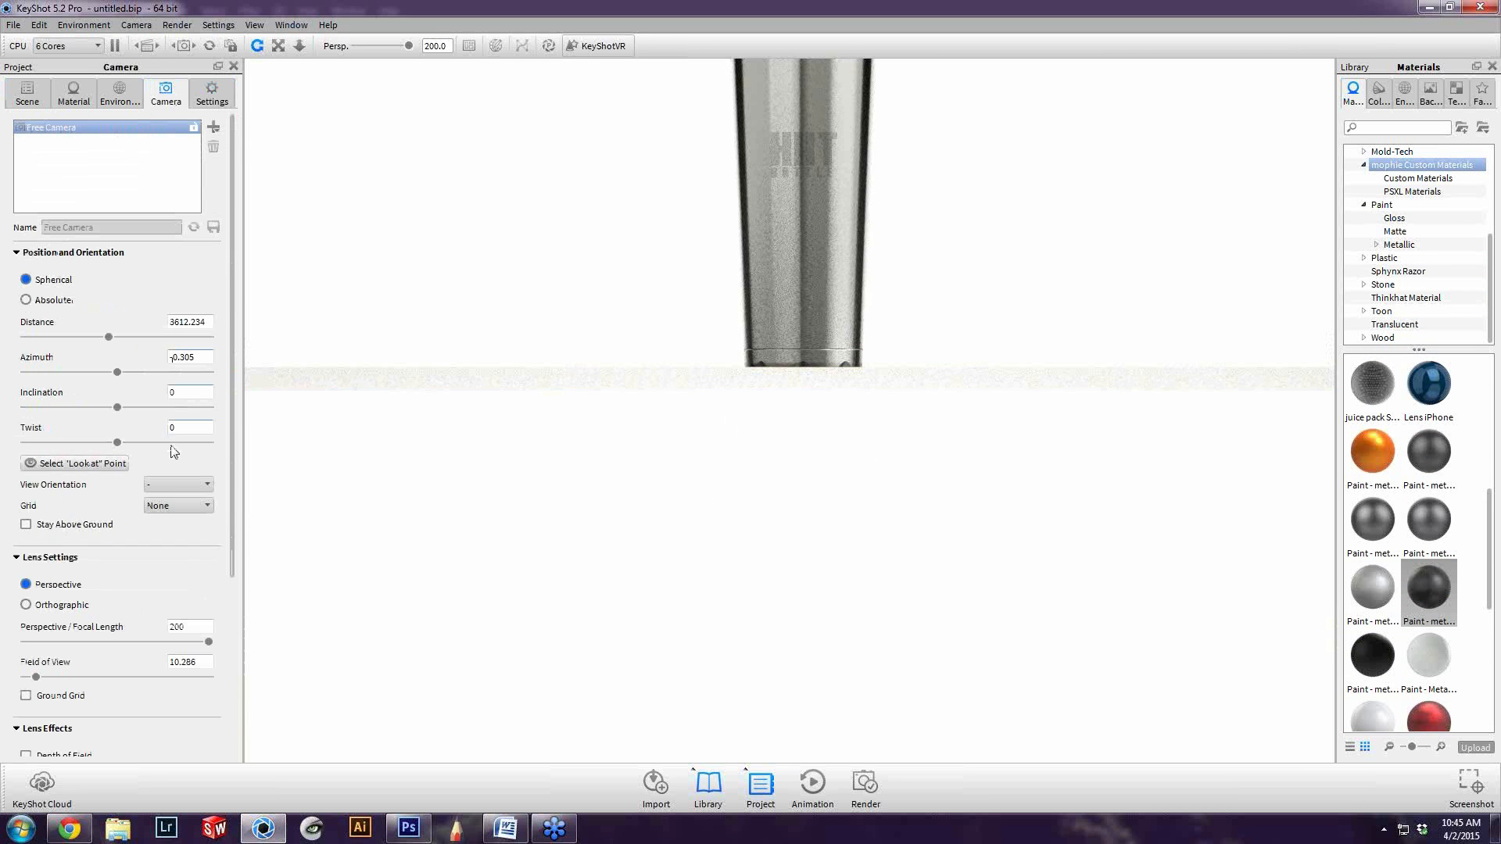
pyautogui.click(166, 486)
pyautogui.click(164, 541)
pyautogui.scroll(-3, 812, 572)
pyautogui.scroll(2, 812, 571)
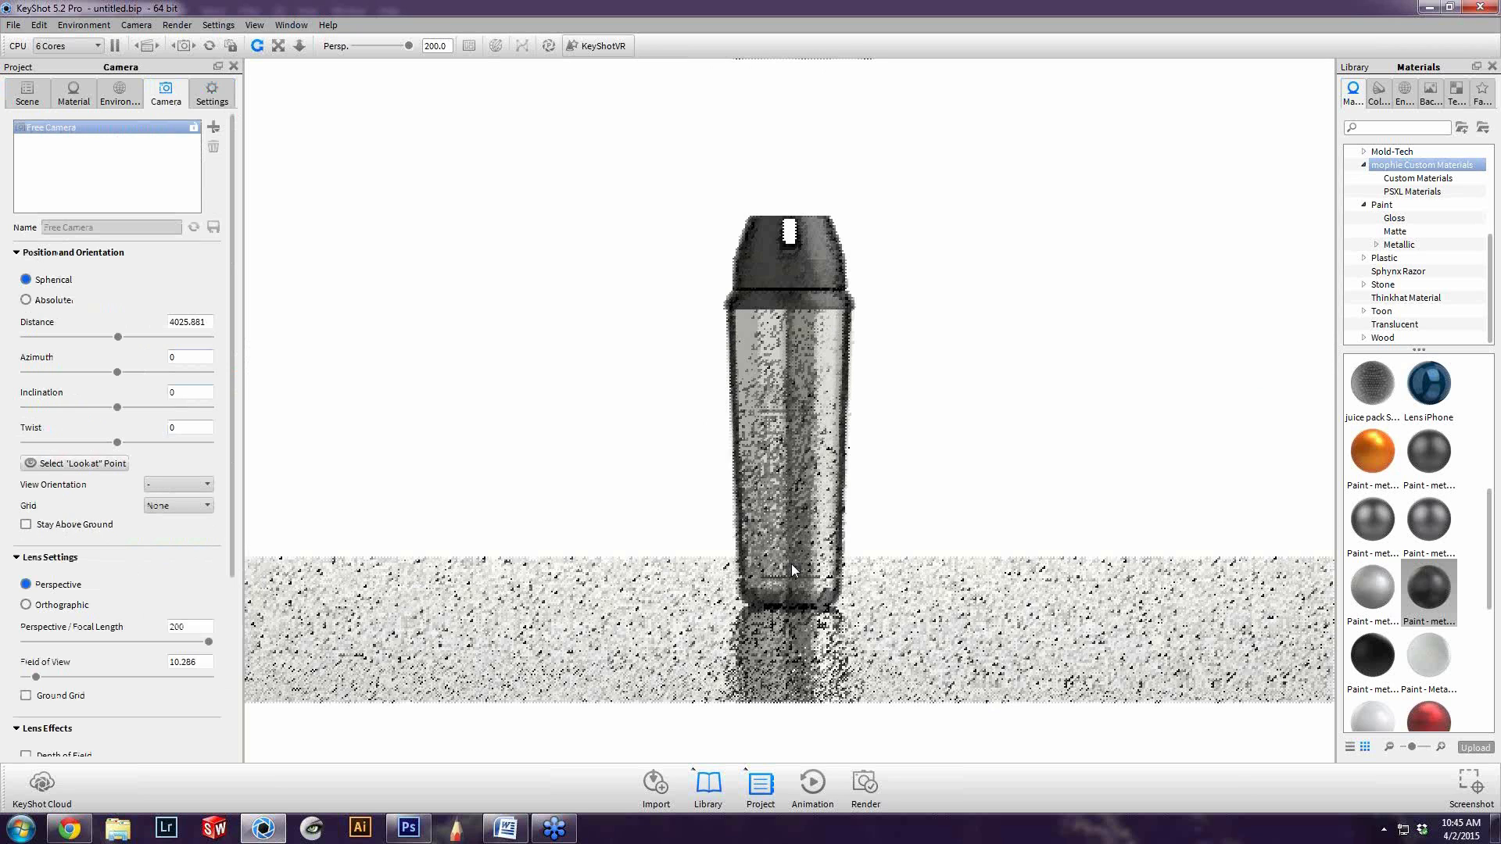
pyautogui.scroll(2, 793, 569)
pyautogui.moveTo(823, 699); pyautogui.dragTo(737, 645, button='middle')
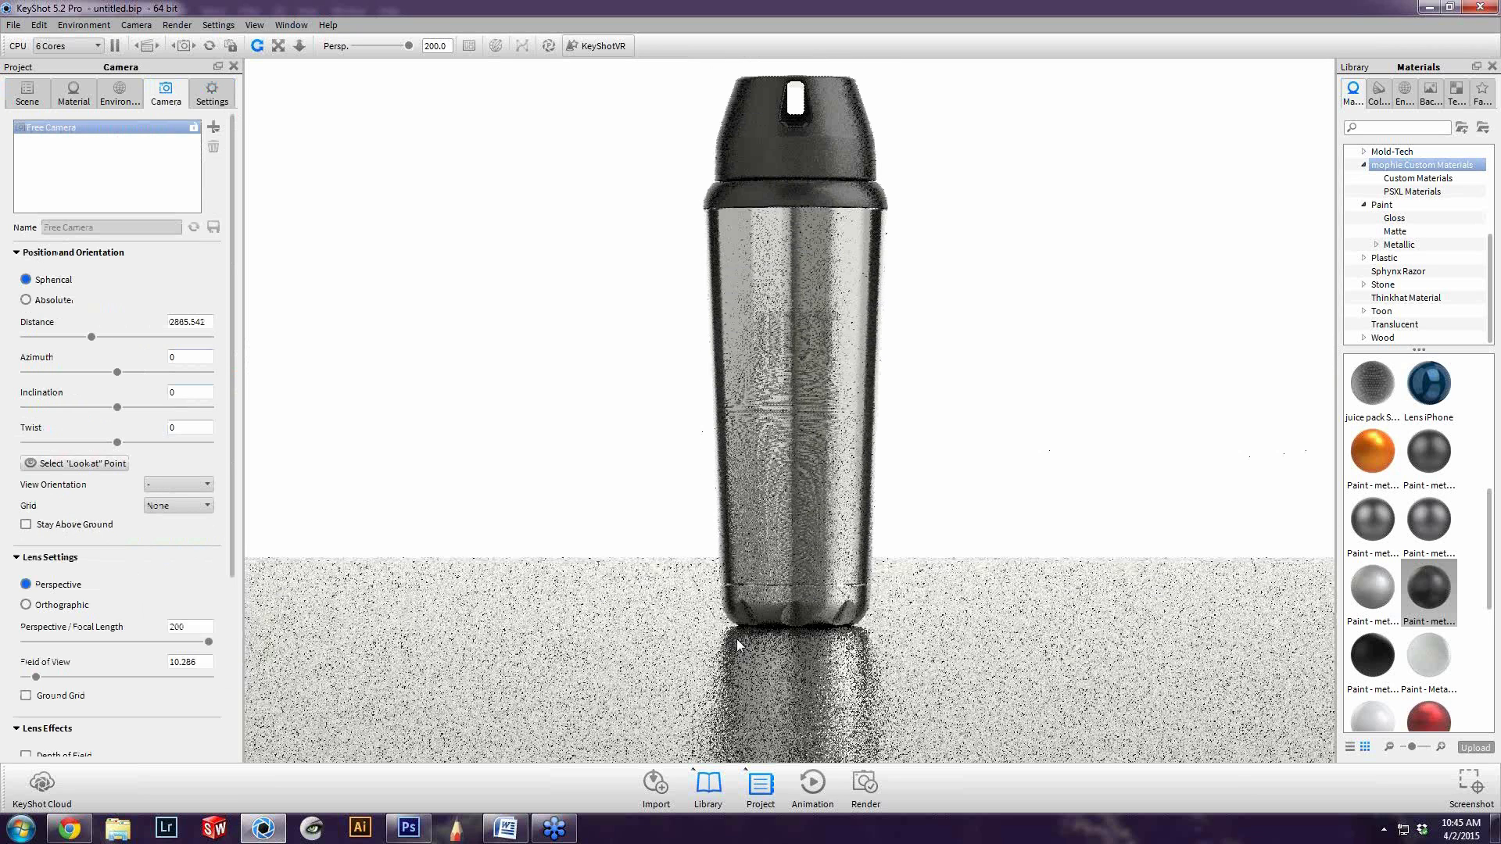
# Review the environment settings and compare the KeyShot bottle on the dark ground with the retouched Photoshop composite
pyautogui.click(121, 92)
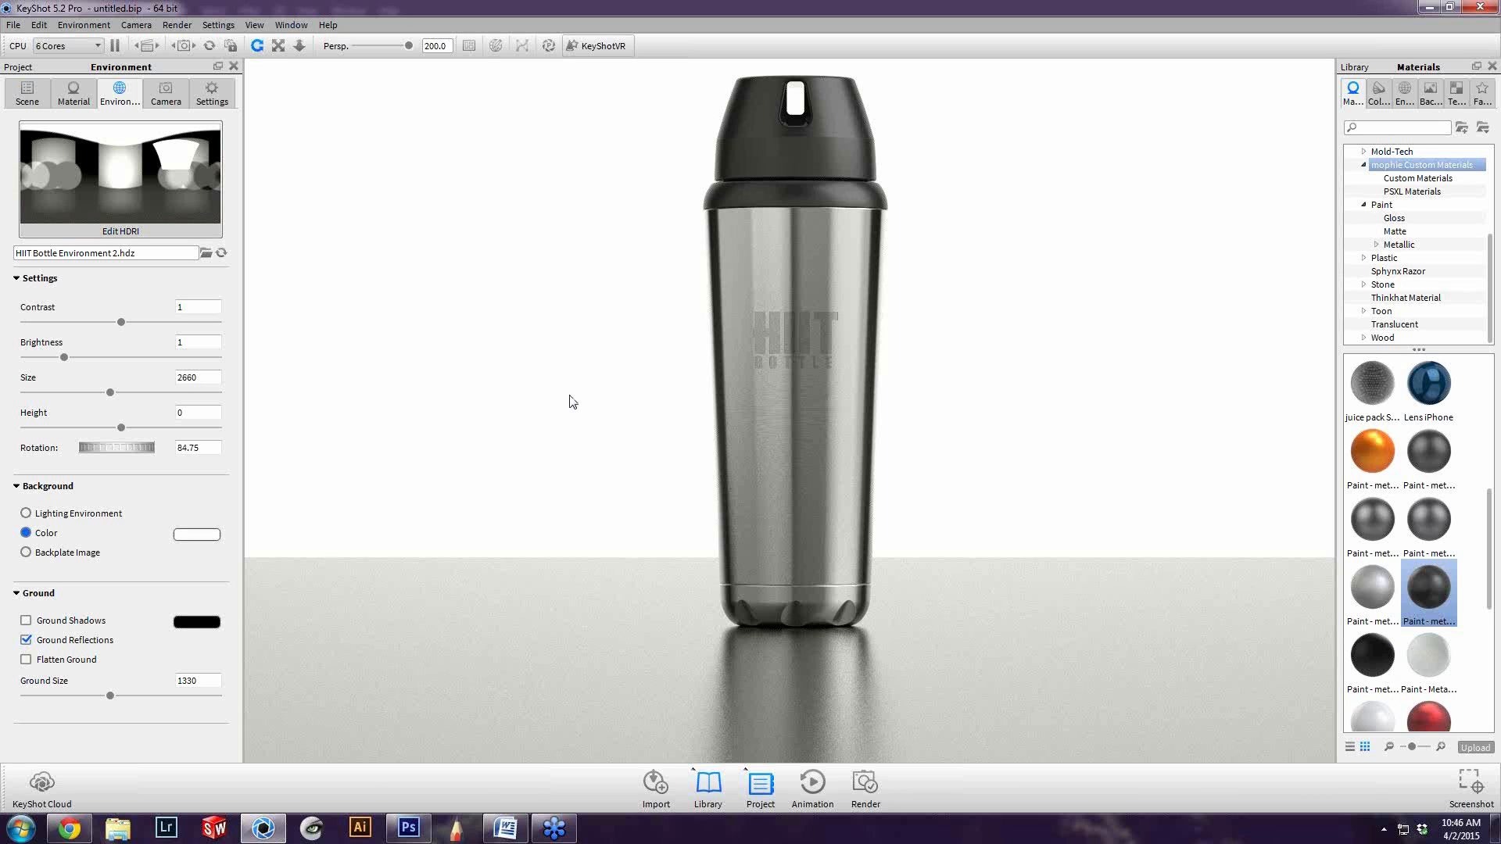
pyautogui.scroll(-2, 573, 402)
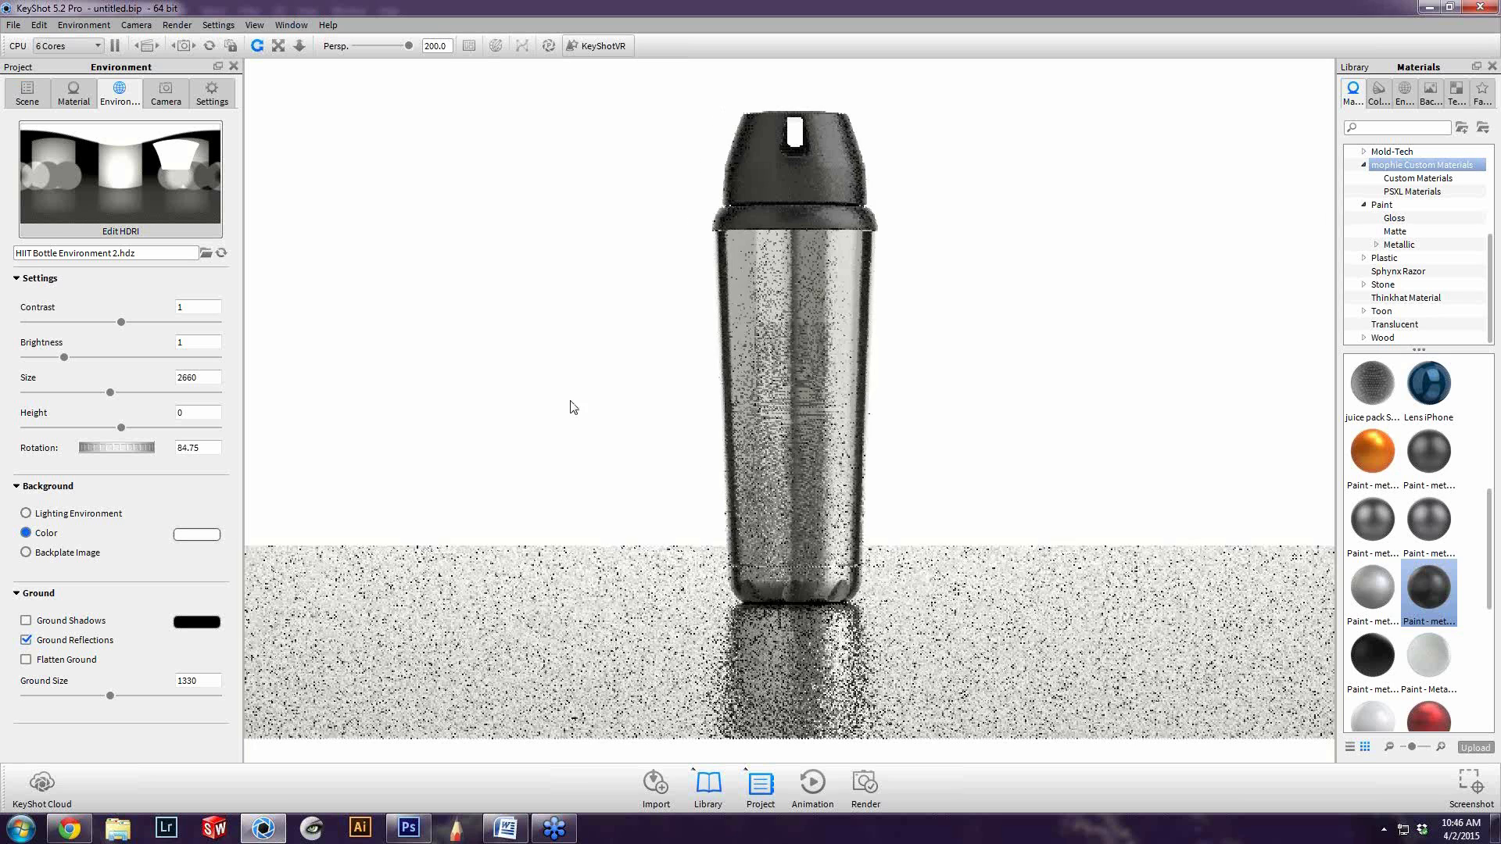
pyautogui.scroll(2, 573, 402)
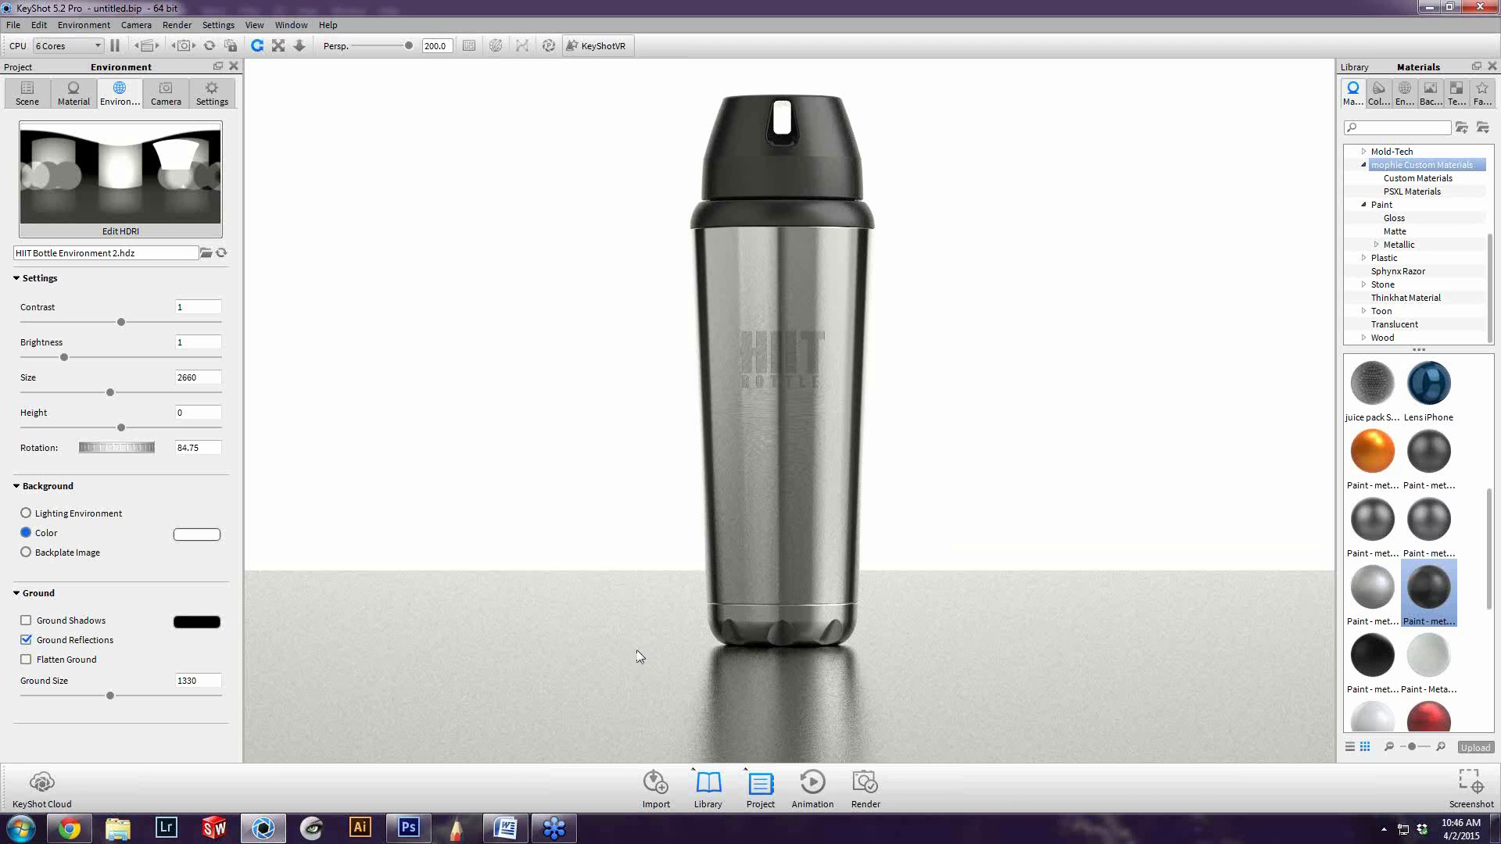
pyautogui.click(409, 828)
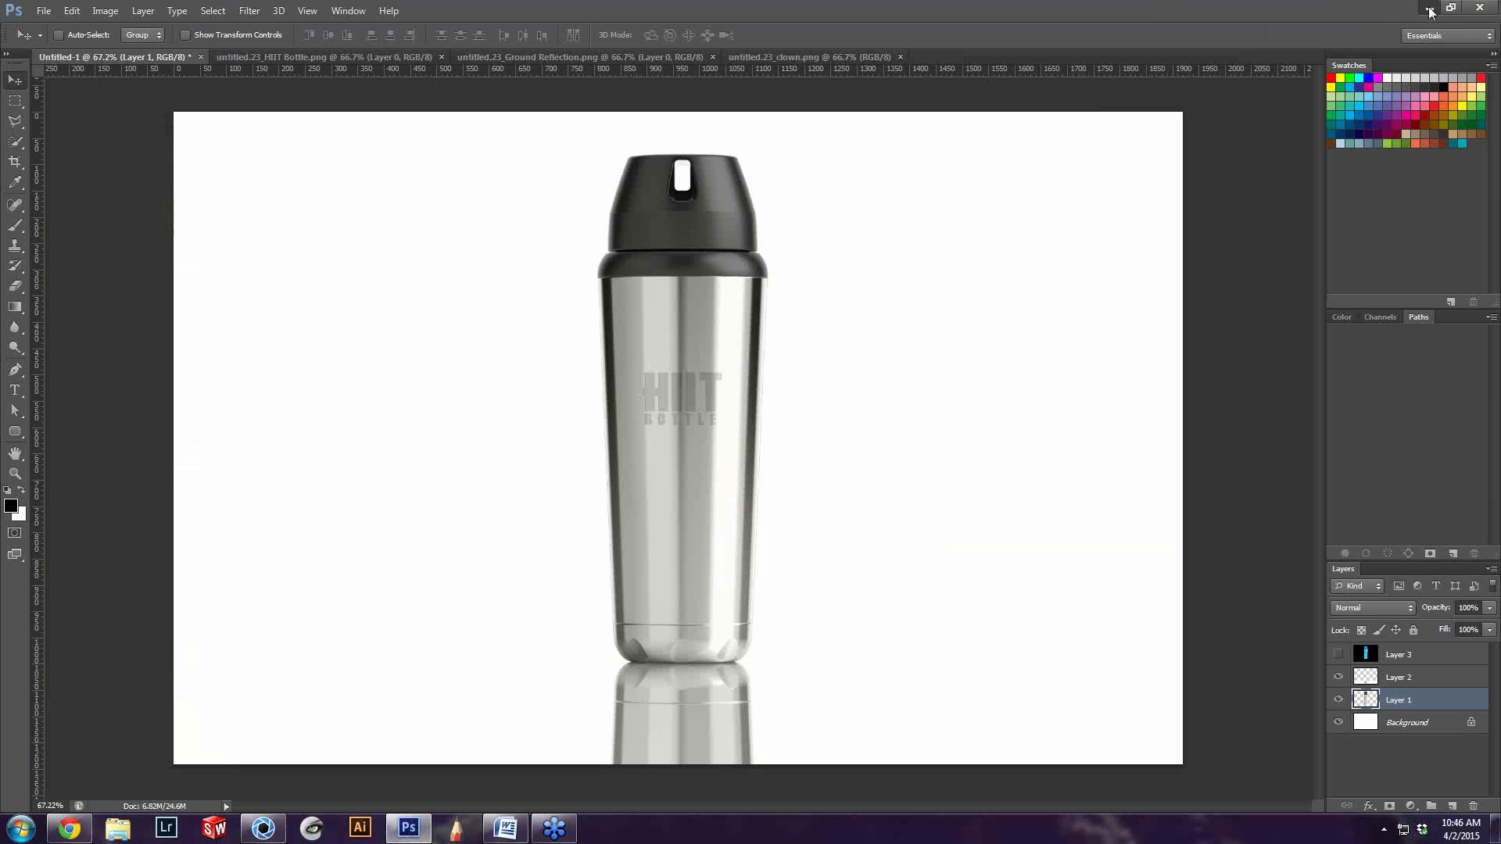
pyautogui.click(1430, 11)
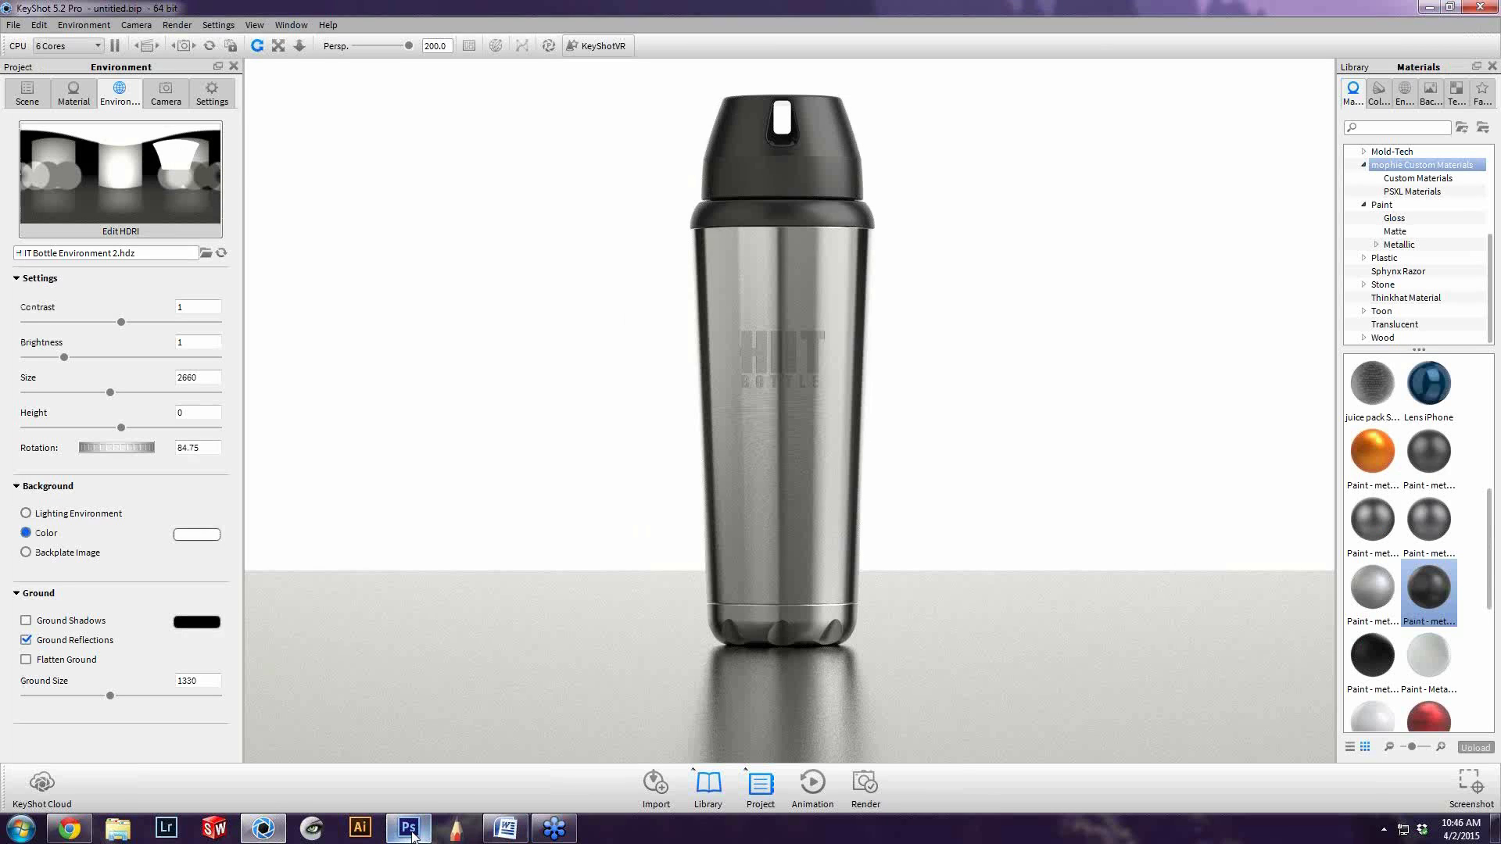
pyautogui.click(408, 830)
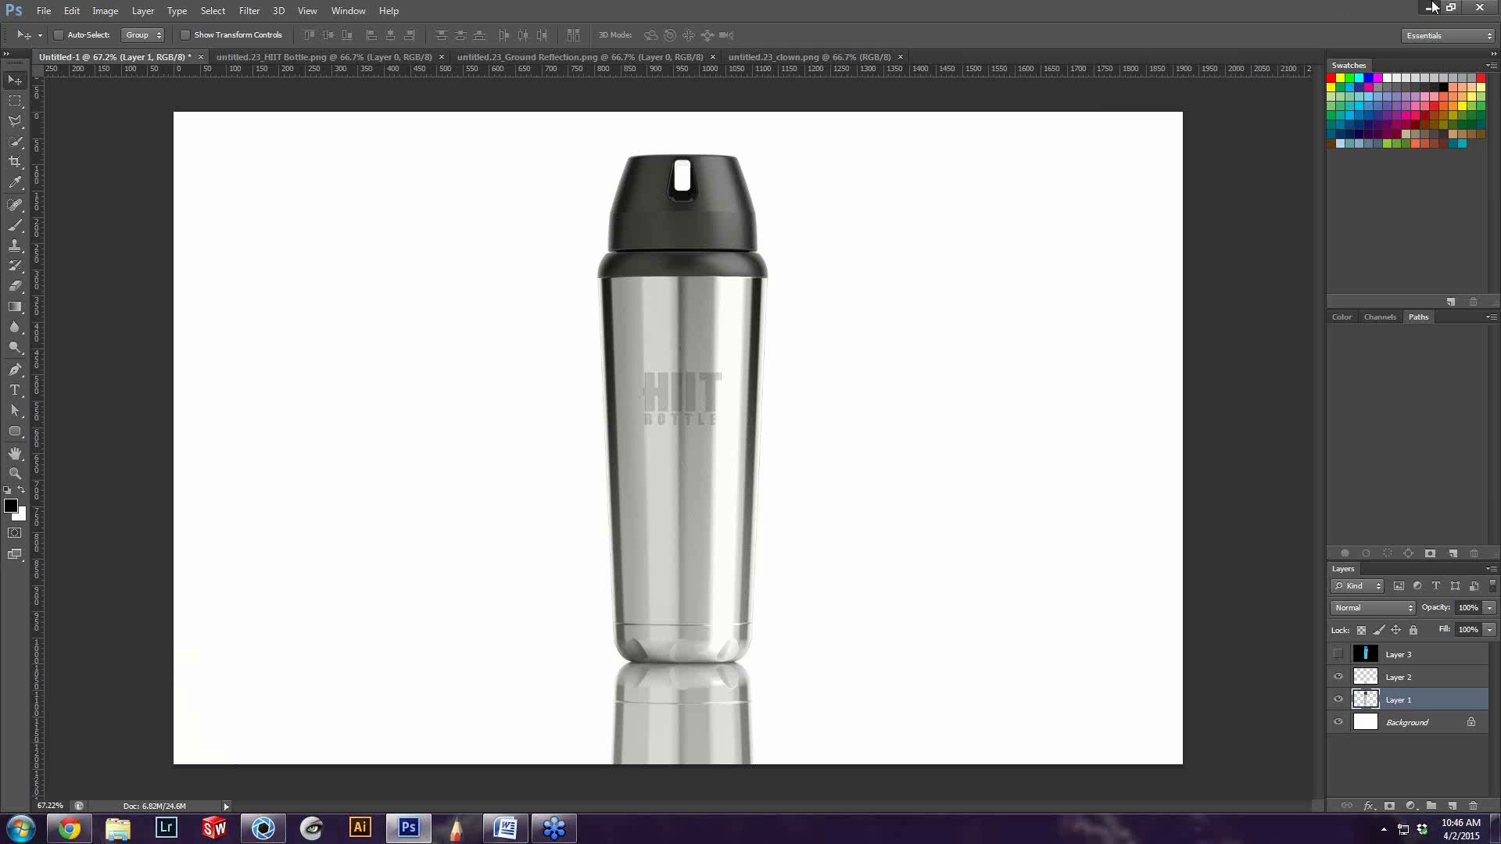
pyautogui.click(1432, 7)
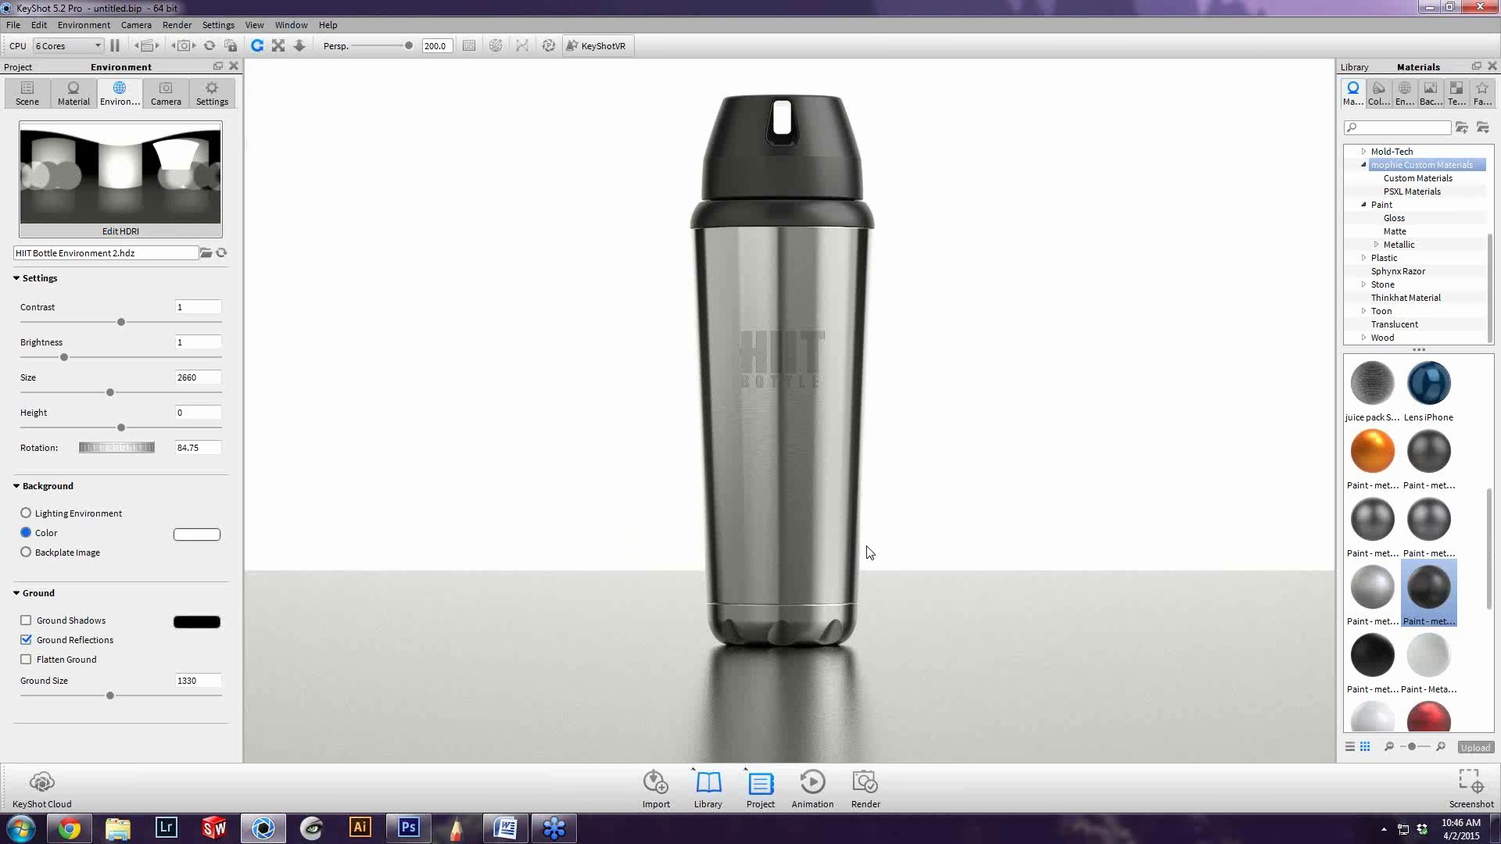
# Collapse the model groups in the scene tree and duplicate the HIIT Bottle Assembly
pyautogui.click(31, 95)
pyautogui.press('v')
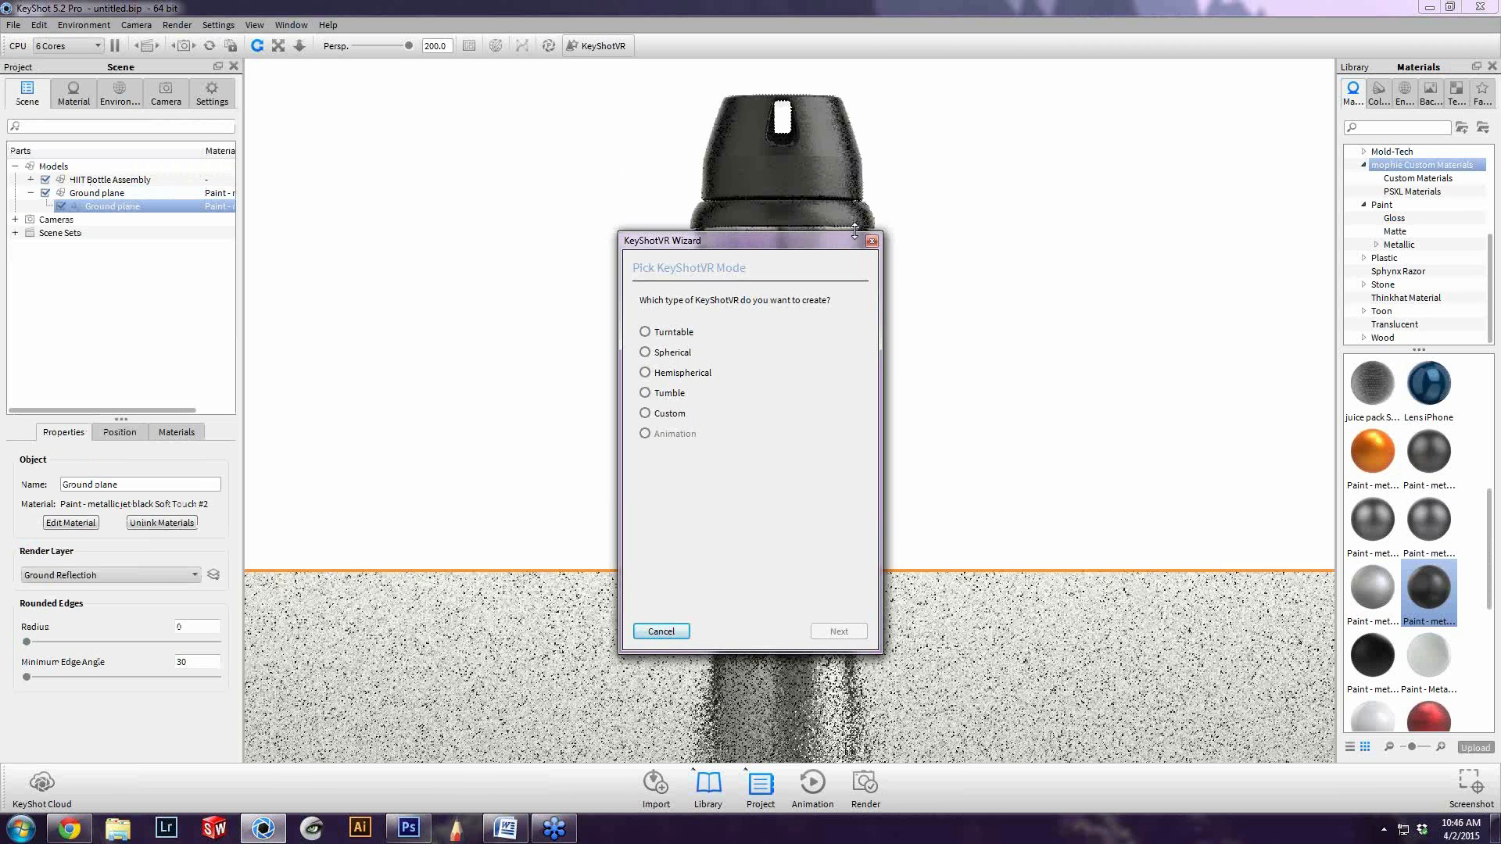
pyautogui.click(872, 240)
pyautogui.click(29, 167)
pyautogui.click(16, 166)
pyautogui.click(16, 167)
pyautogui.click(31, 180)
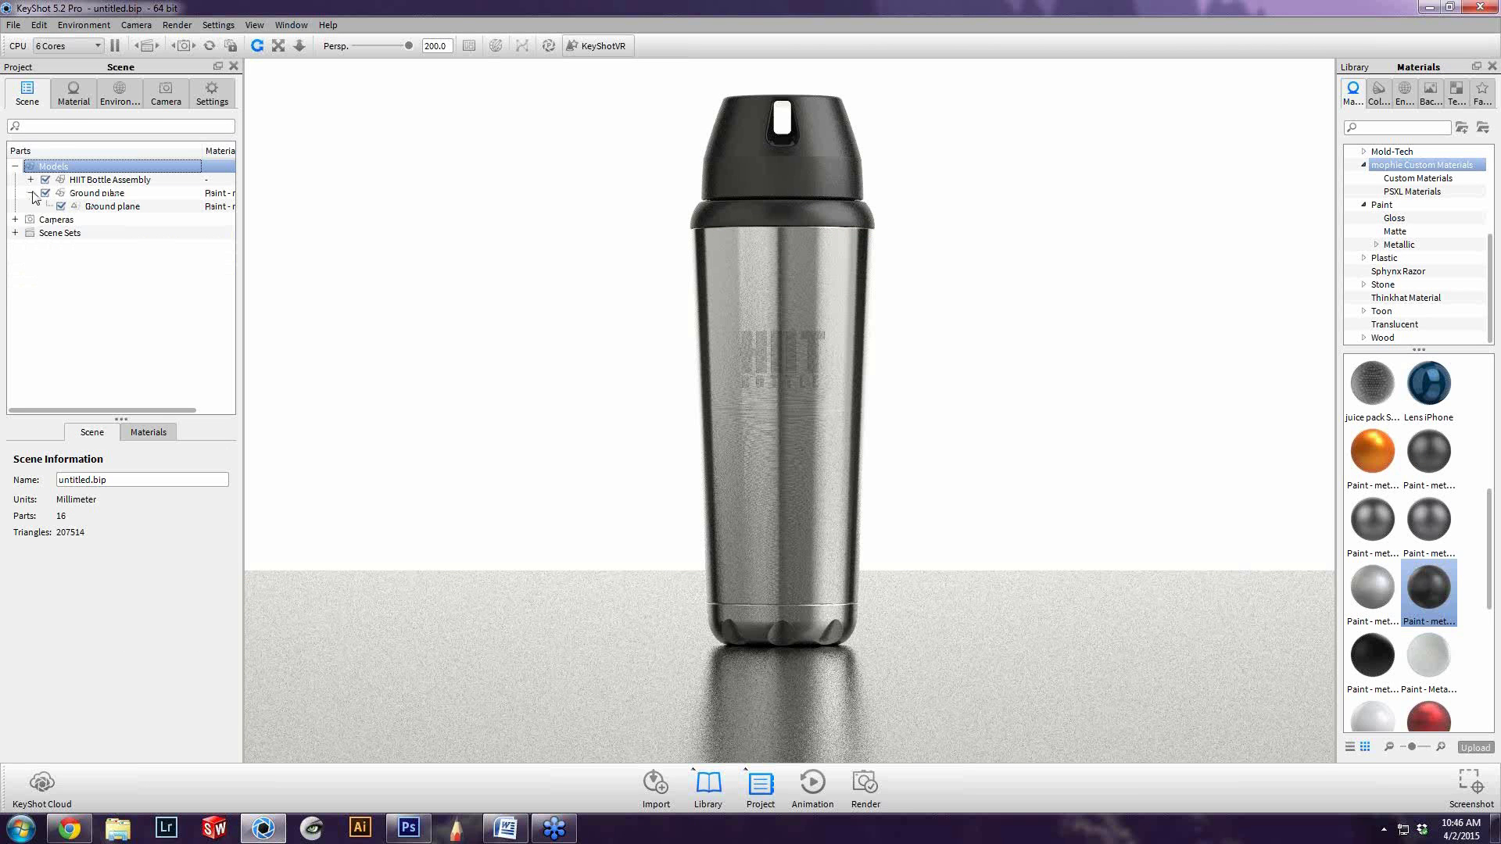
pyautogui.click(32, 193)
pyautogui.click(92, 180)
pyautogui.rightClick(95, 180)
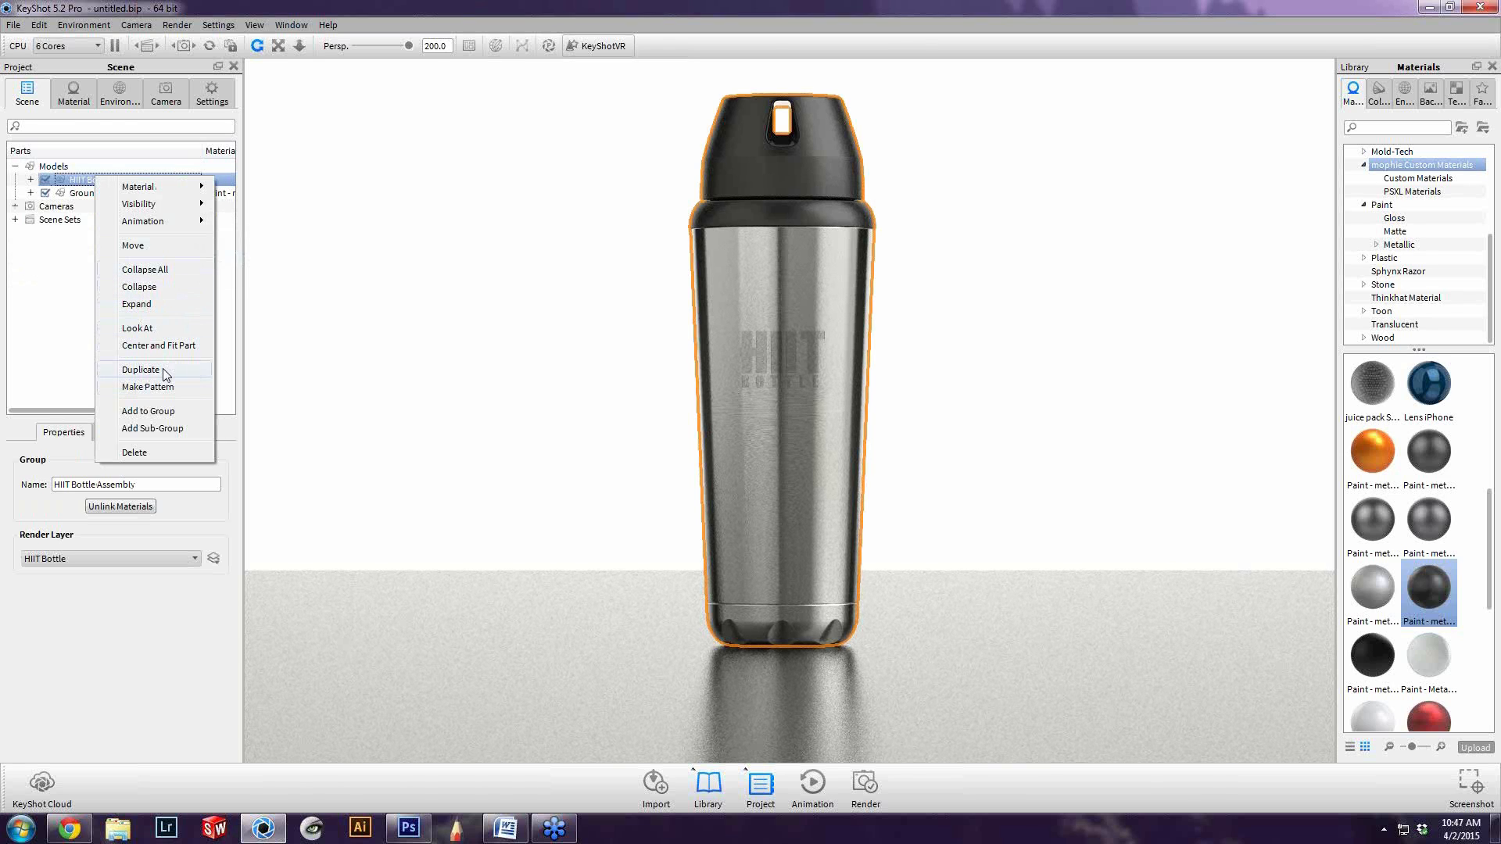
pyautogui.click(141, 370)
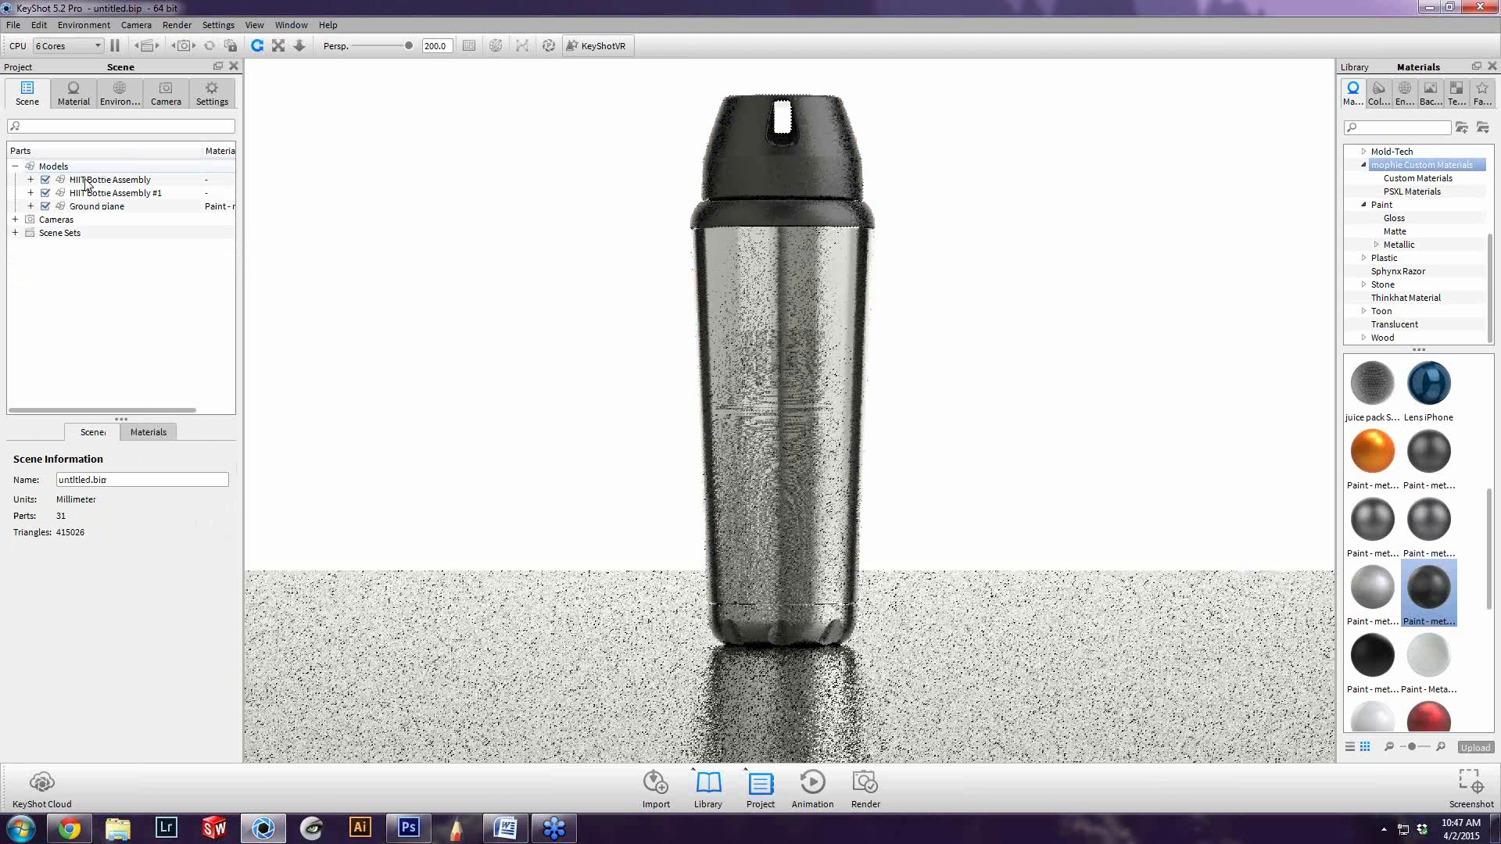
# Move the duplicated bottle assembly sideways along the horizontal axis so it stands to the left of the original bottle
pyautogui.click(115, 194)
pyautogui.rightClick(115, 193)
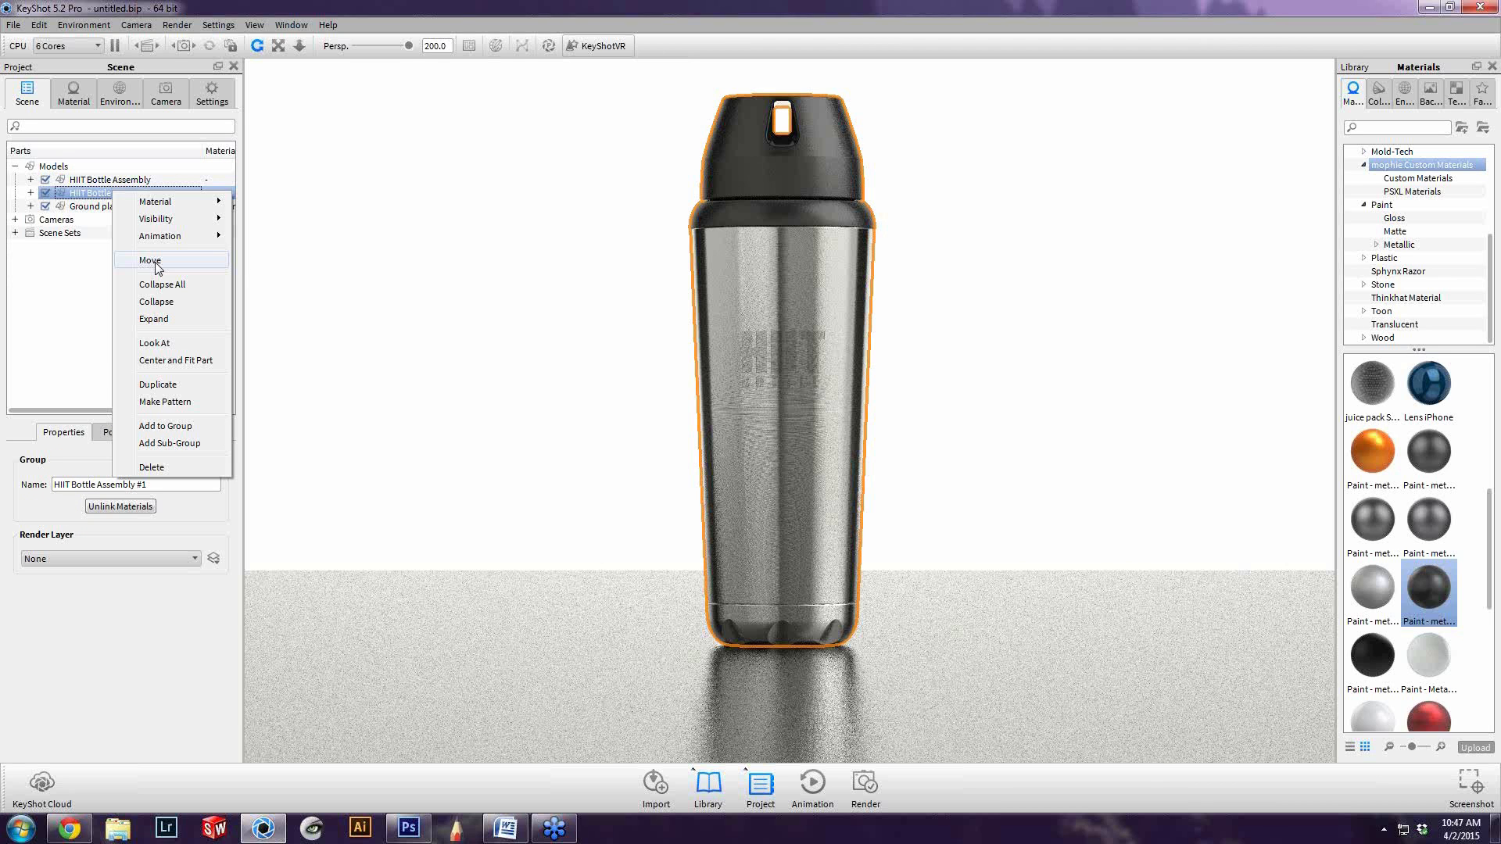
pyautogui.click(145, 262)
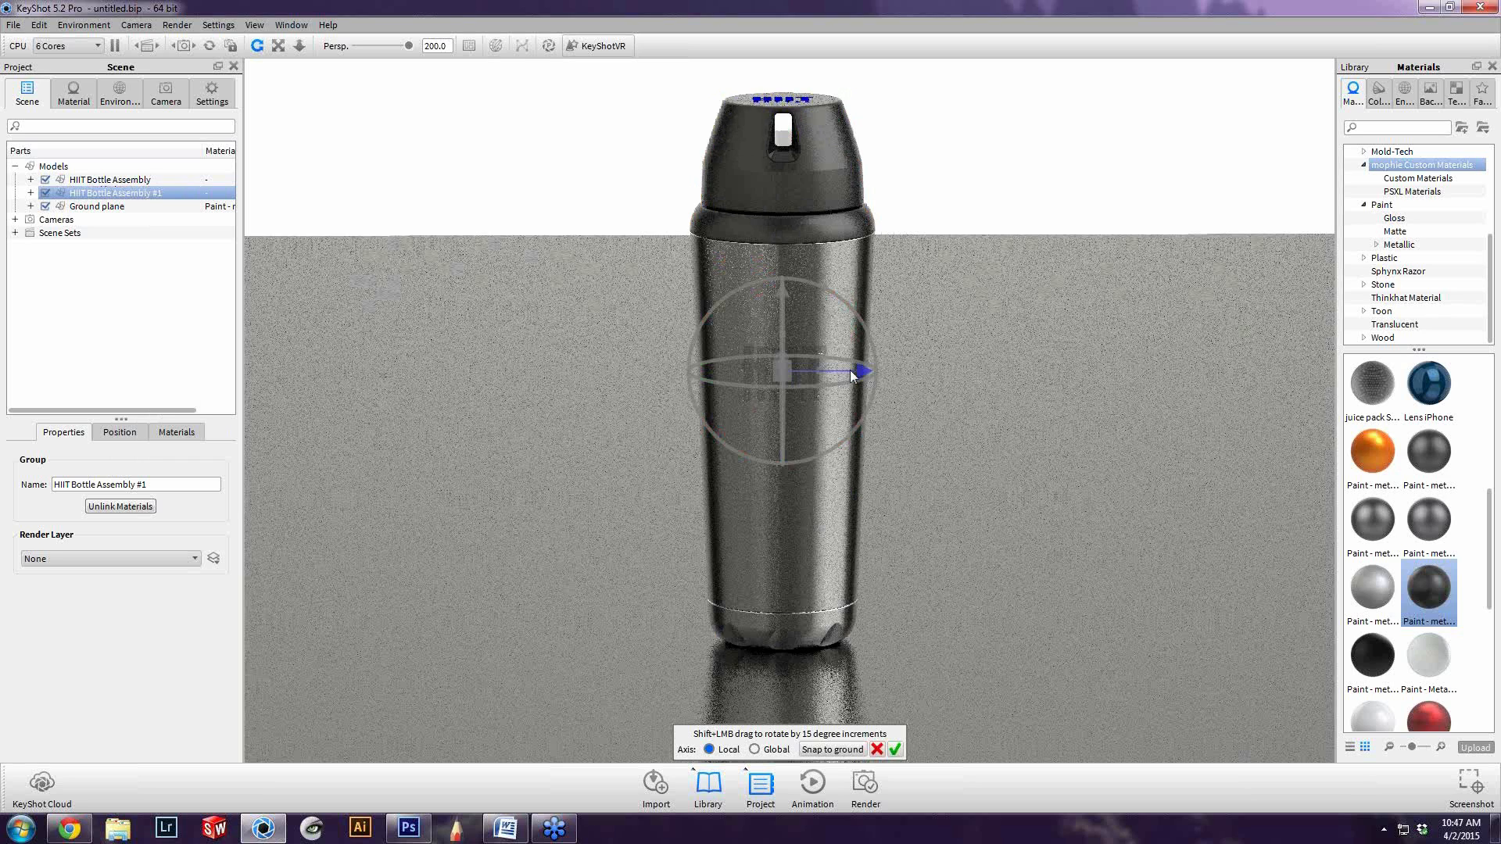
pyautogui.moveTo(852, 376); pyautogui.dragTo(567, 369)
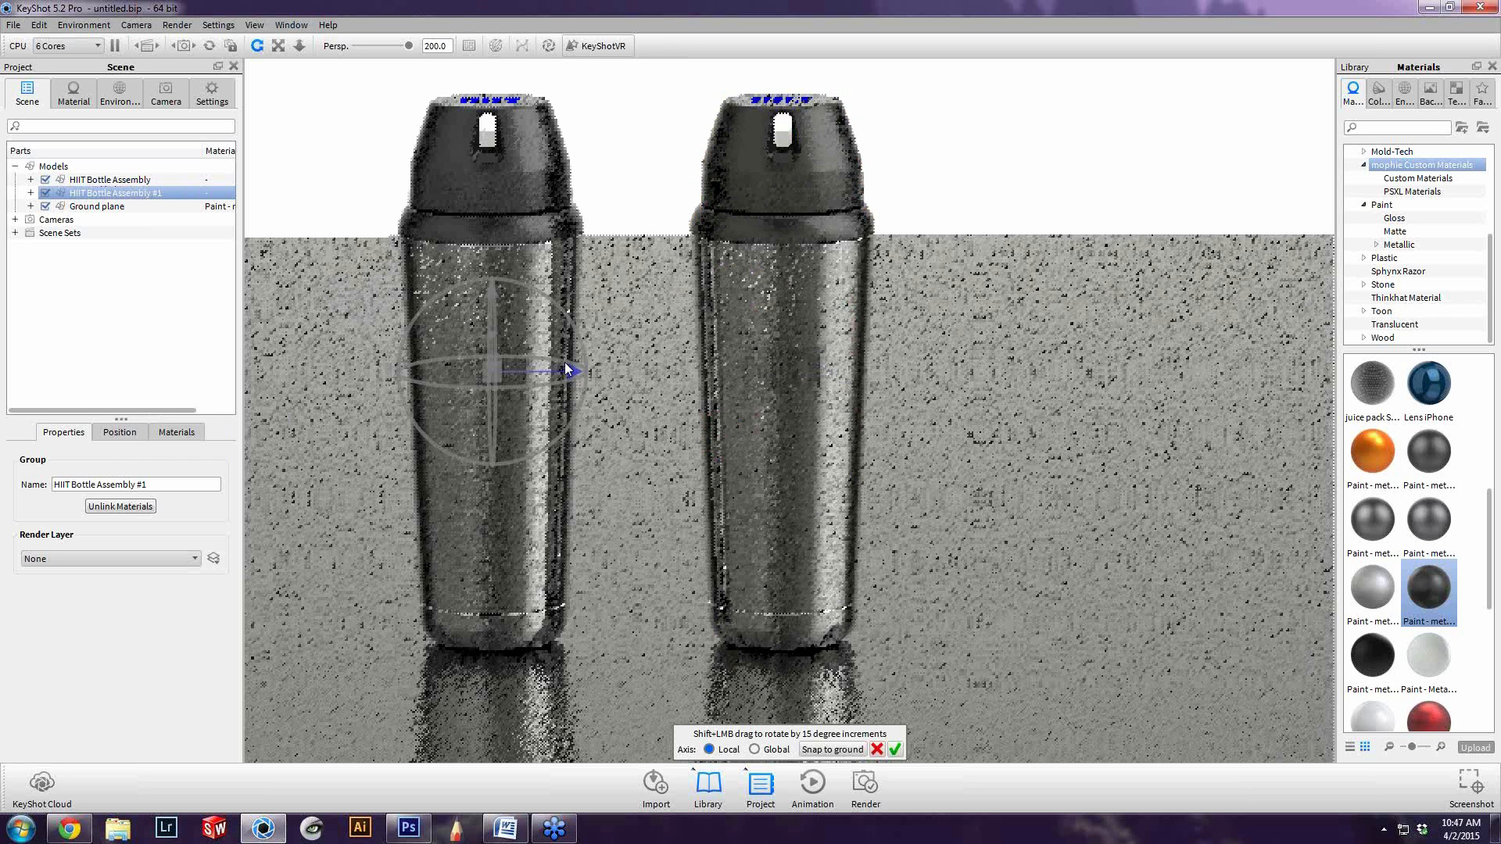
pyautogui.click(895, 749)
# Set the camera to a straight-on view with azimuth 0 and inclination 0, and reduce the perspective focal length to about 105.8
pyautogui.click(166, 93)
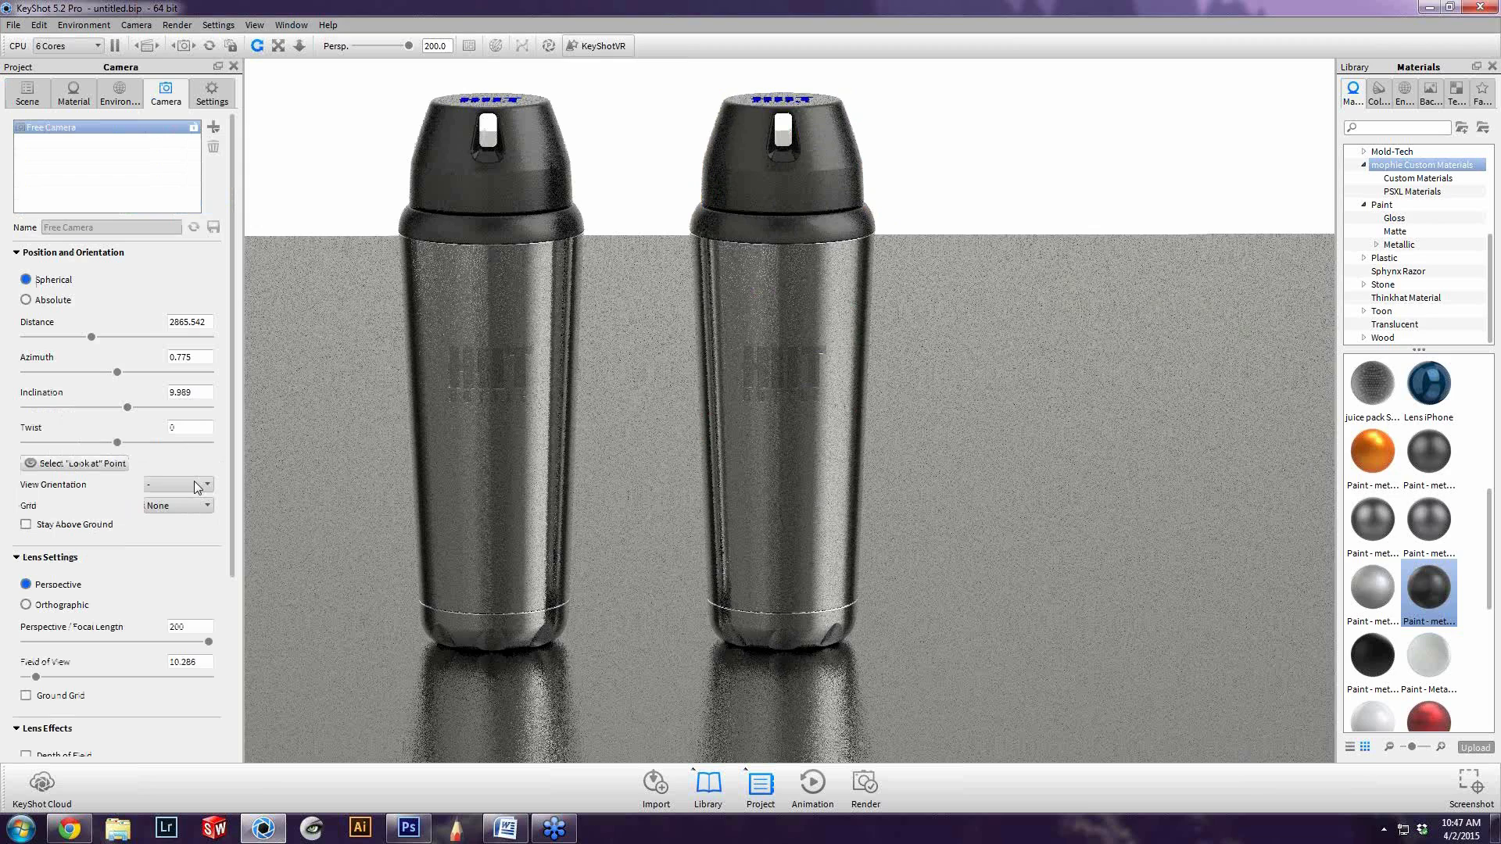
pyautogui.click(195, 483)
pyautogui.click(178, 533)
pyautogui.scroll(5, 805, 470)
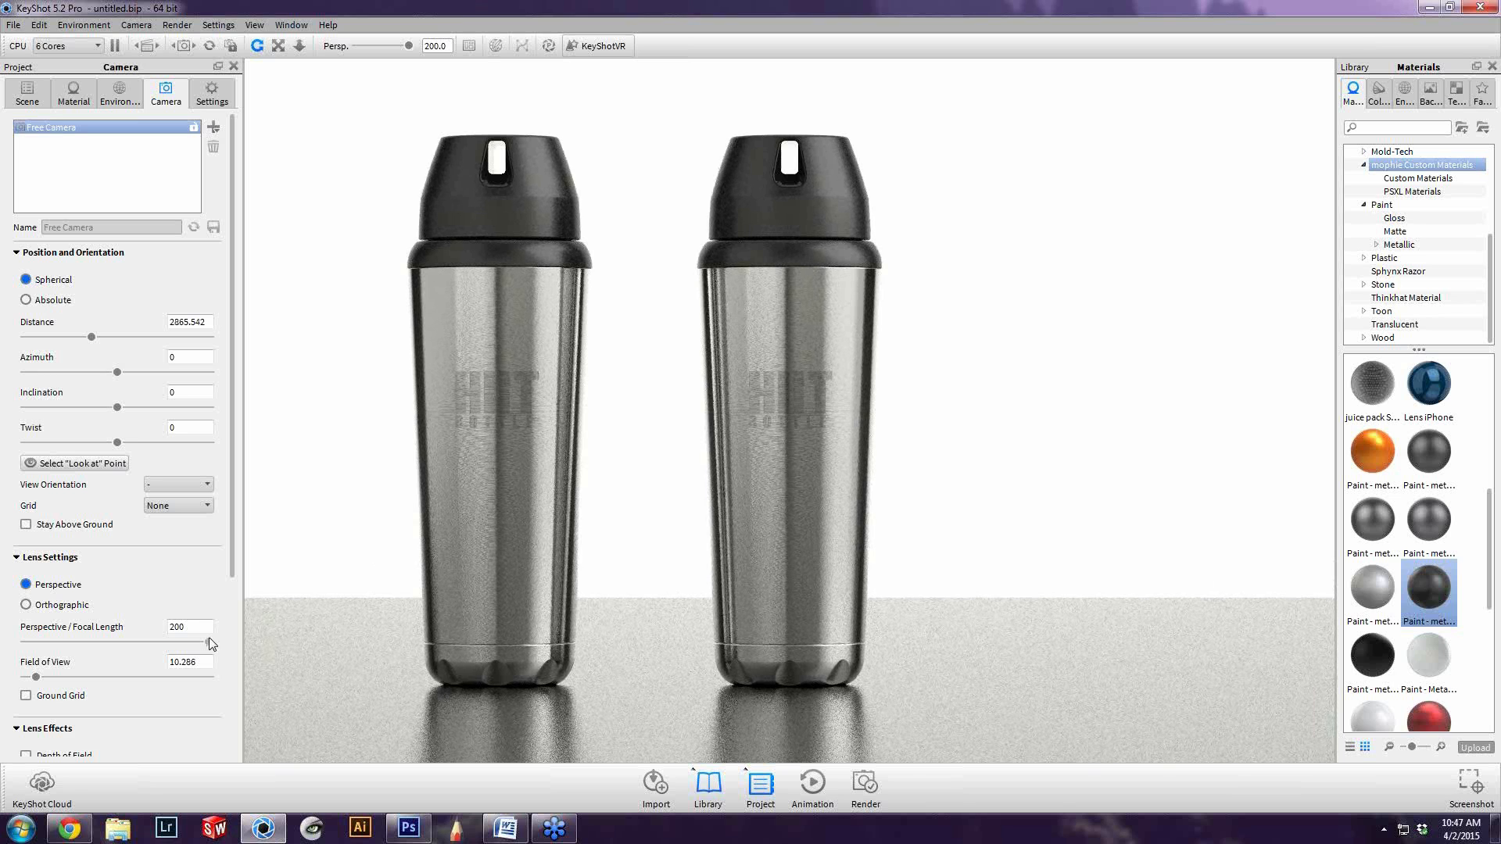
pyautogui.moveTo(208, 641); pyautogui.dragTo(121, 642)
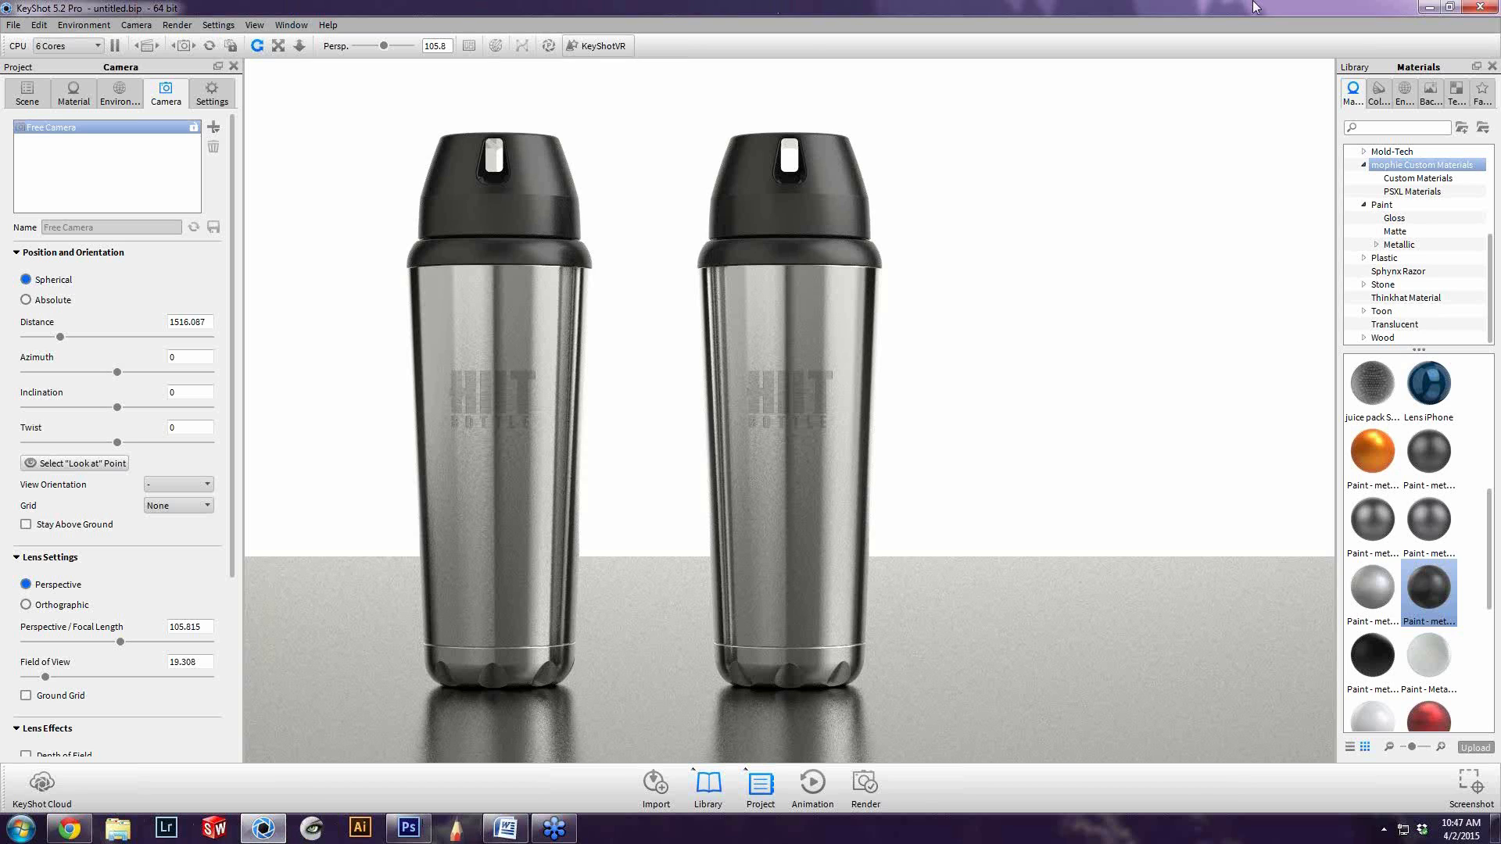
# View the stainless steel water bottles reference photo from the Inspiration Images folder of HIIT Bottle Webinar, and close it
pyautogui.click(1423, 7)
pyautogui.doubleClick(23, 204)
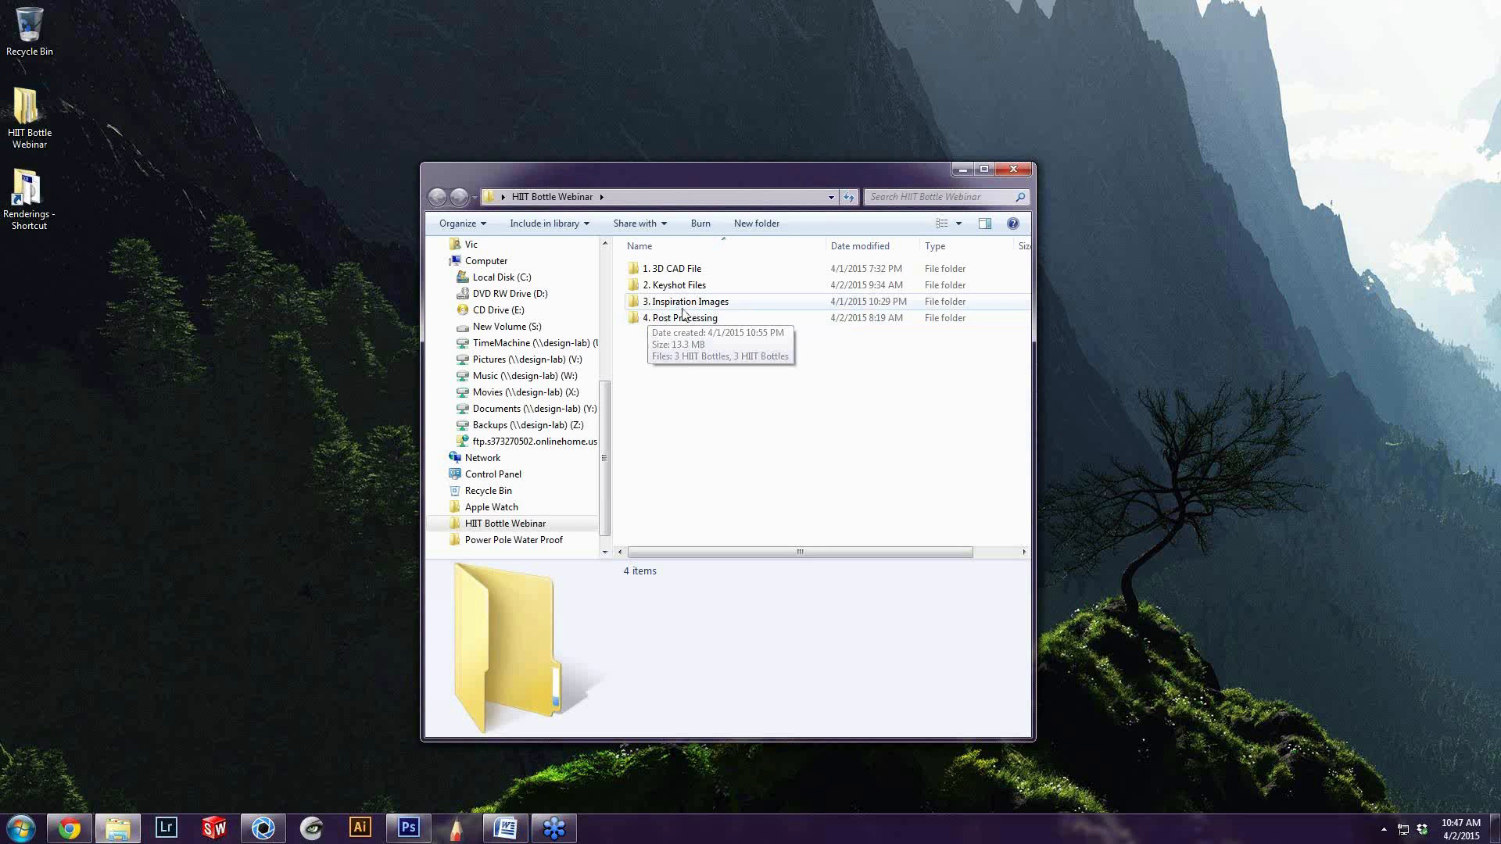
pyautogui.click(683, 307)
pyautogui.doubleClick(682, 307)
pyautogui.doubleClick(868, 476)
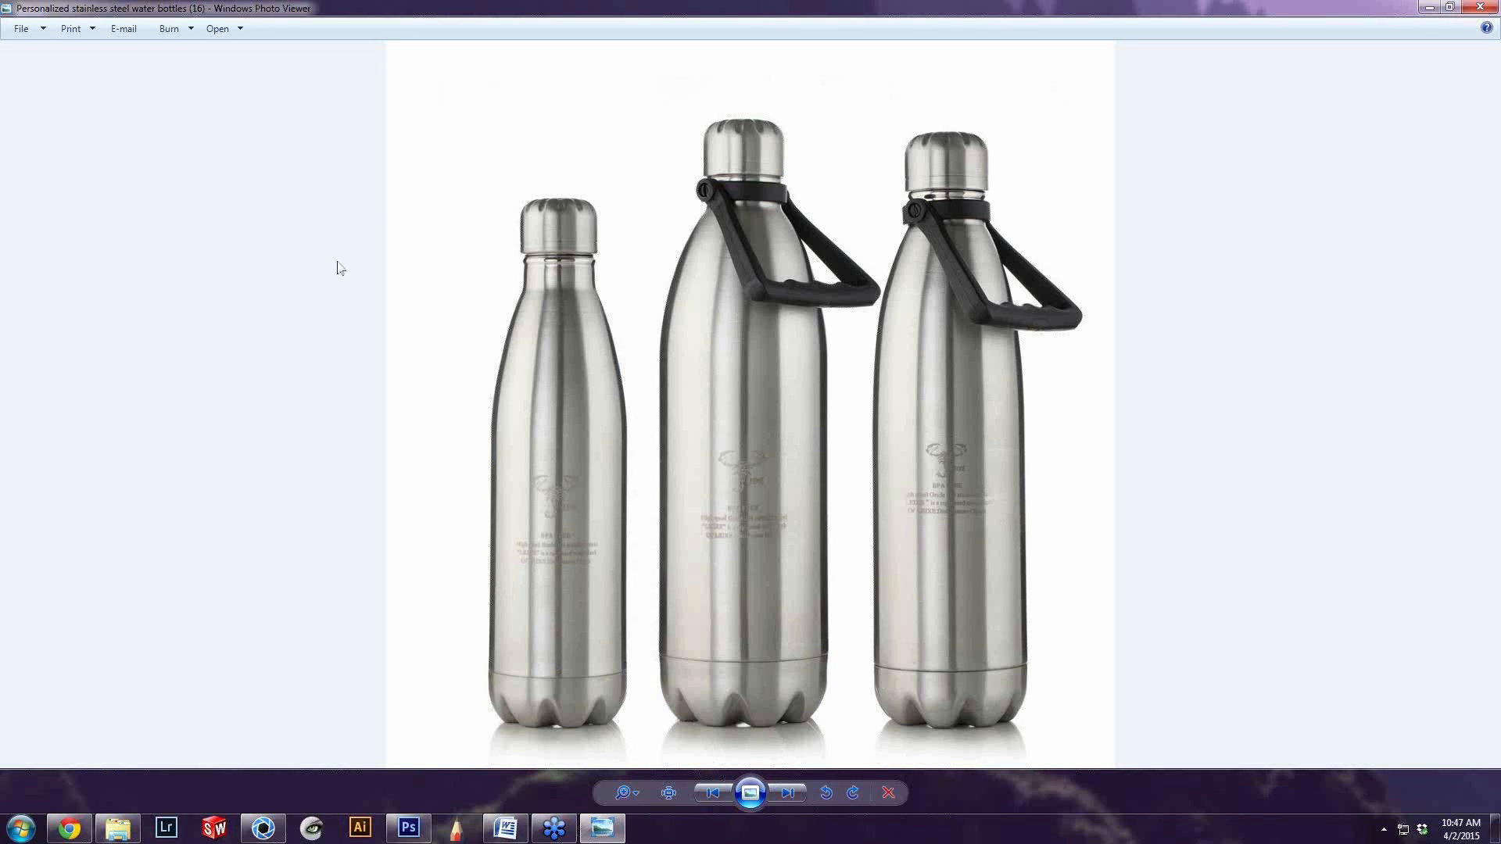
pyautogui.click(1474, 7)
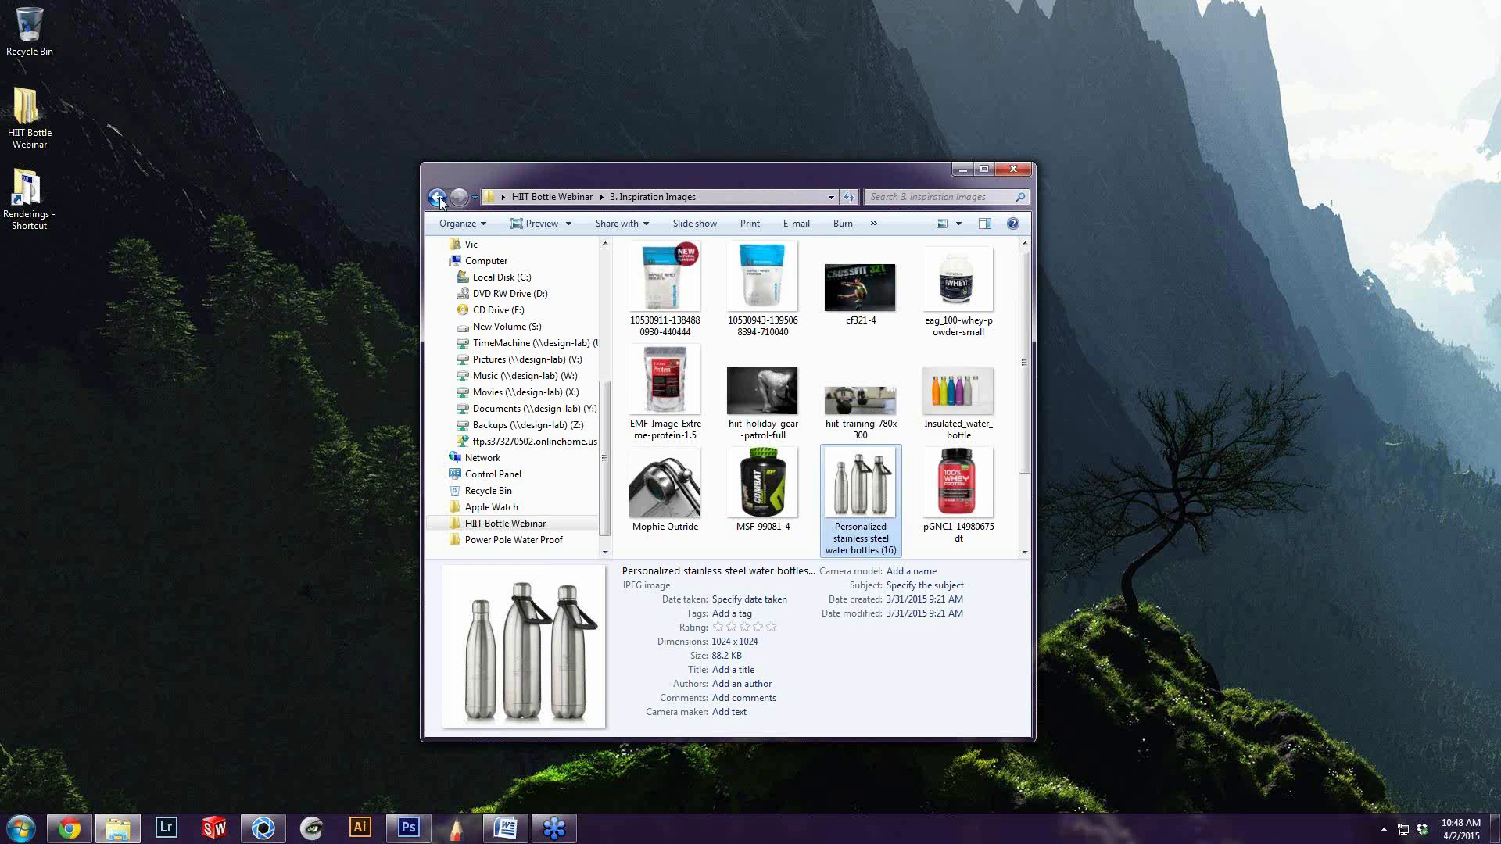
# Look through the Keyshot Files folder of HIIT Bottle Webinar, and open the 3 HIIT Bottles image from the Post Processing folder
pyautogui.click(438, 198)
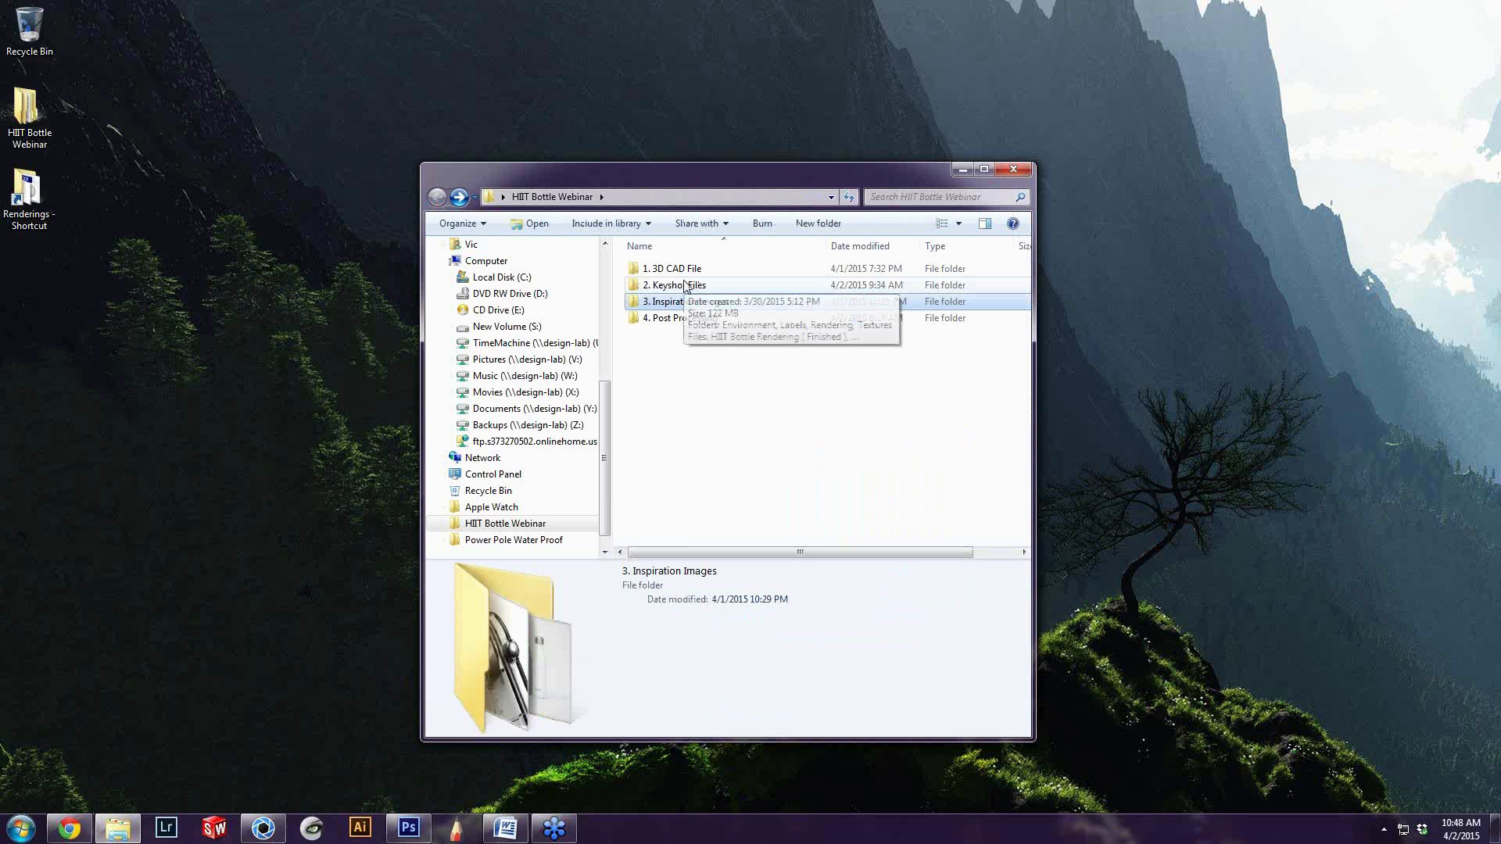
pyautogui.click(685, 287)
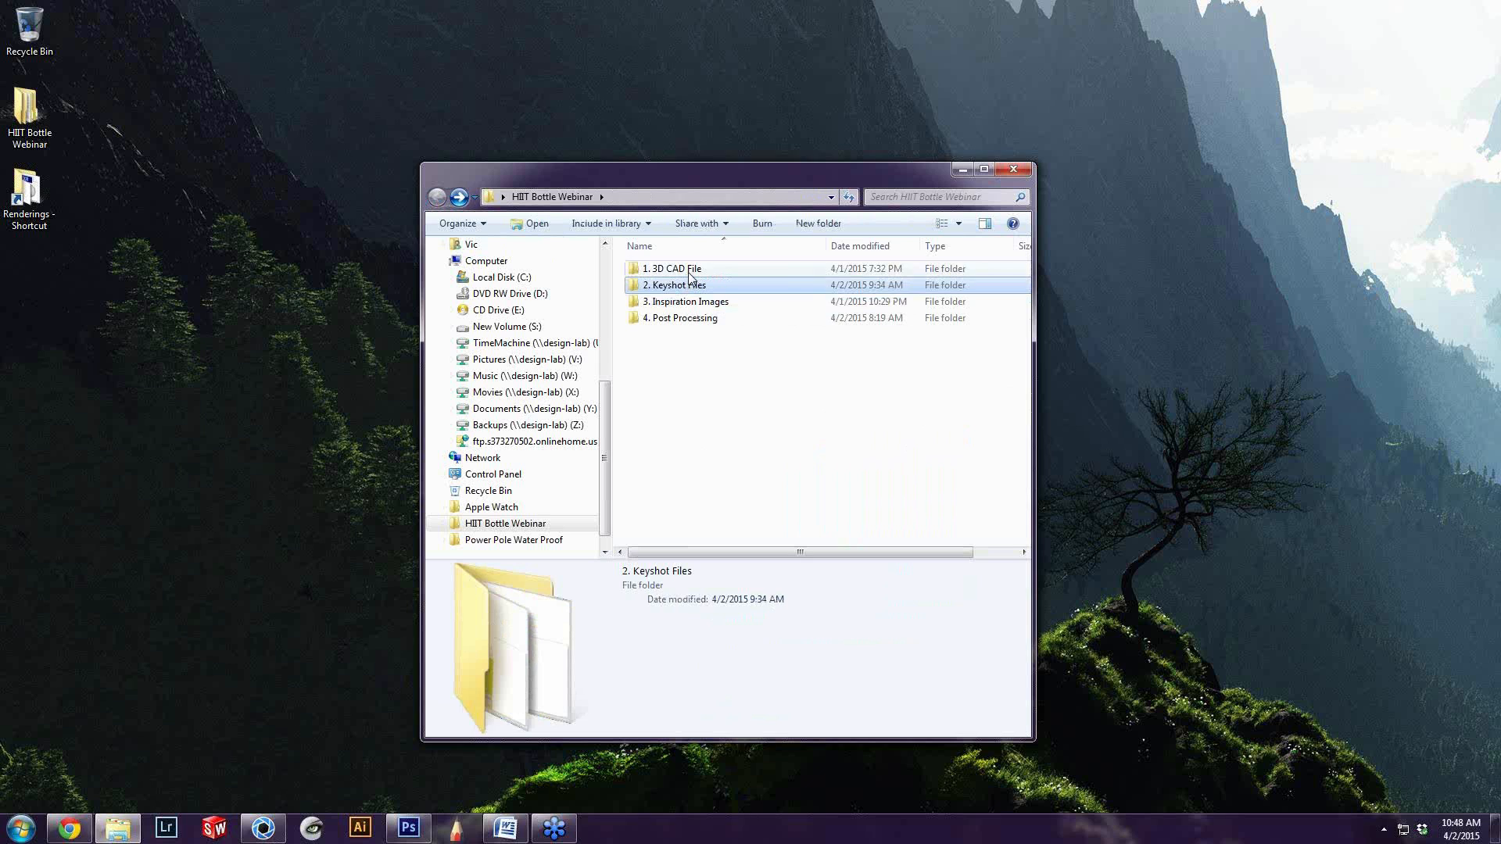
pyautogui.doubleClick(716, 177)
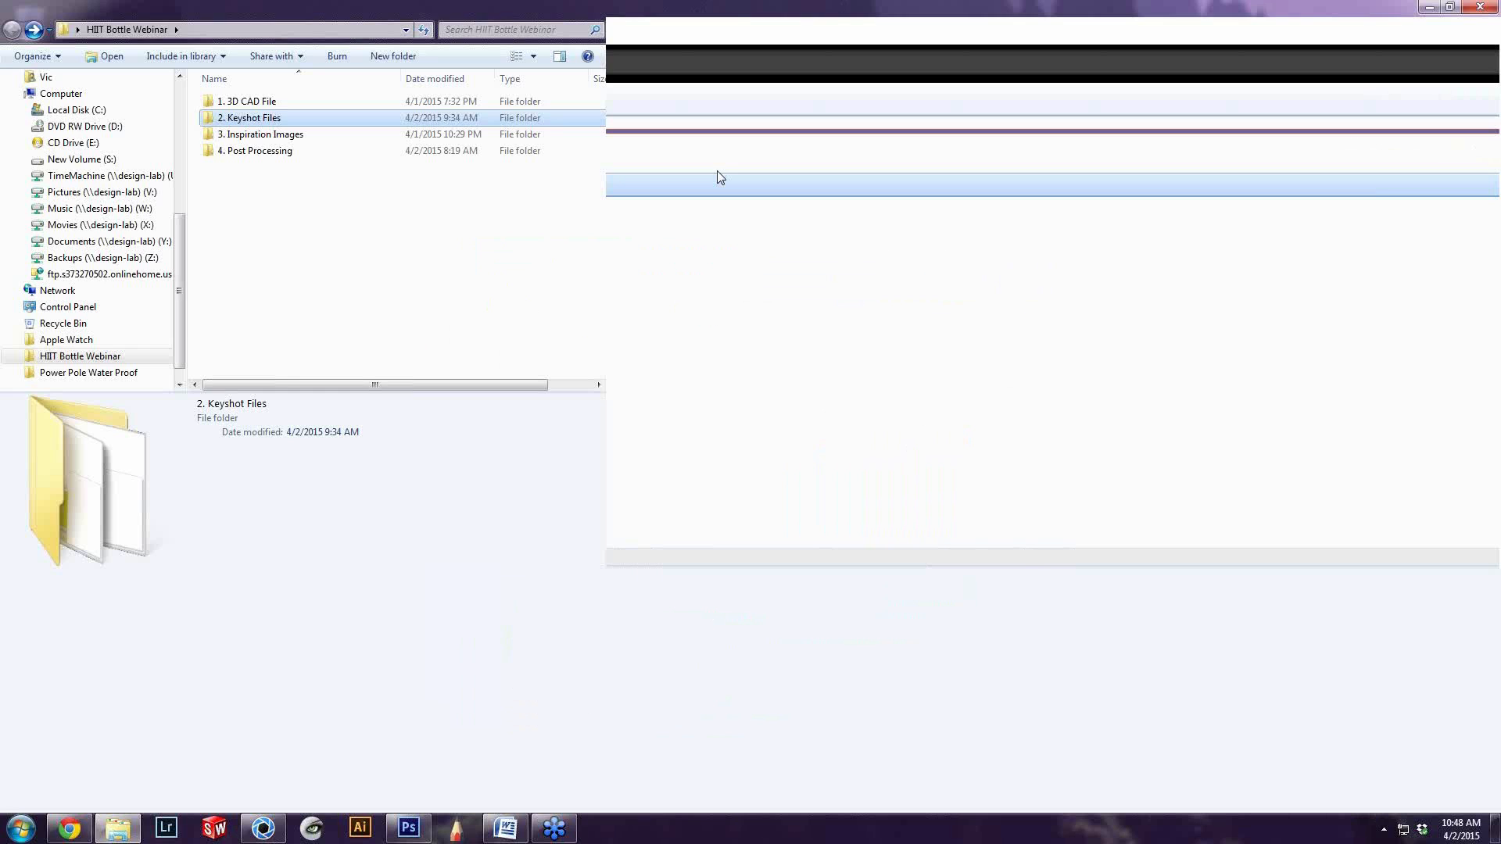
pyautogui.doubleClick(258, 117)
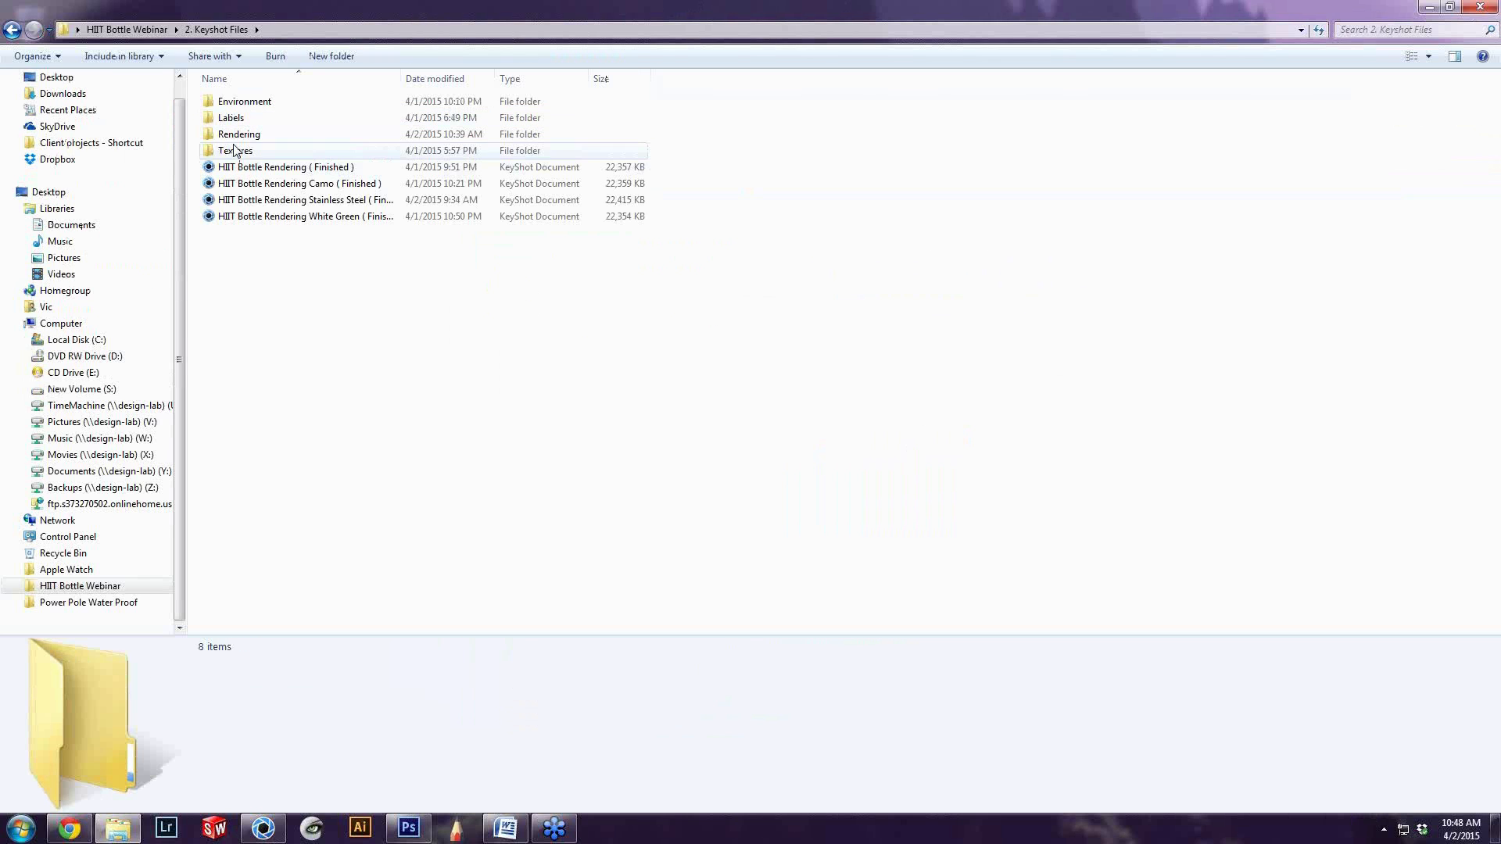
pyautogui.click(235, 150)
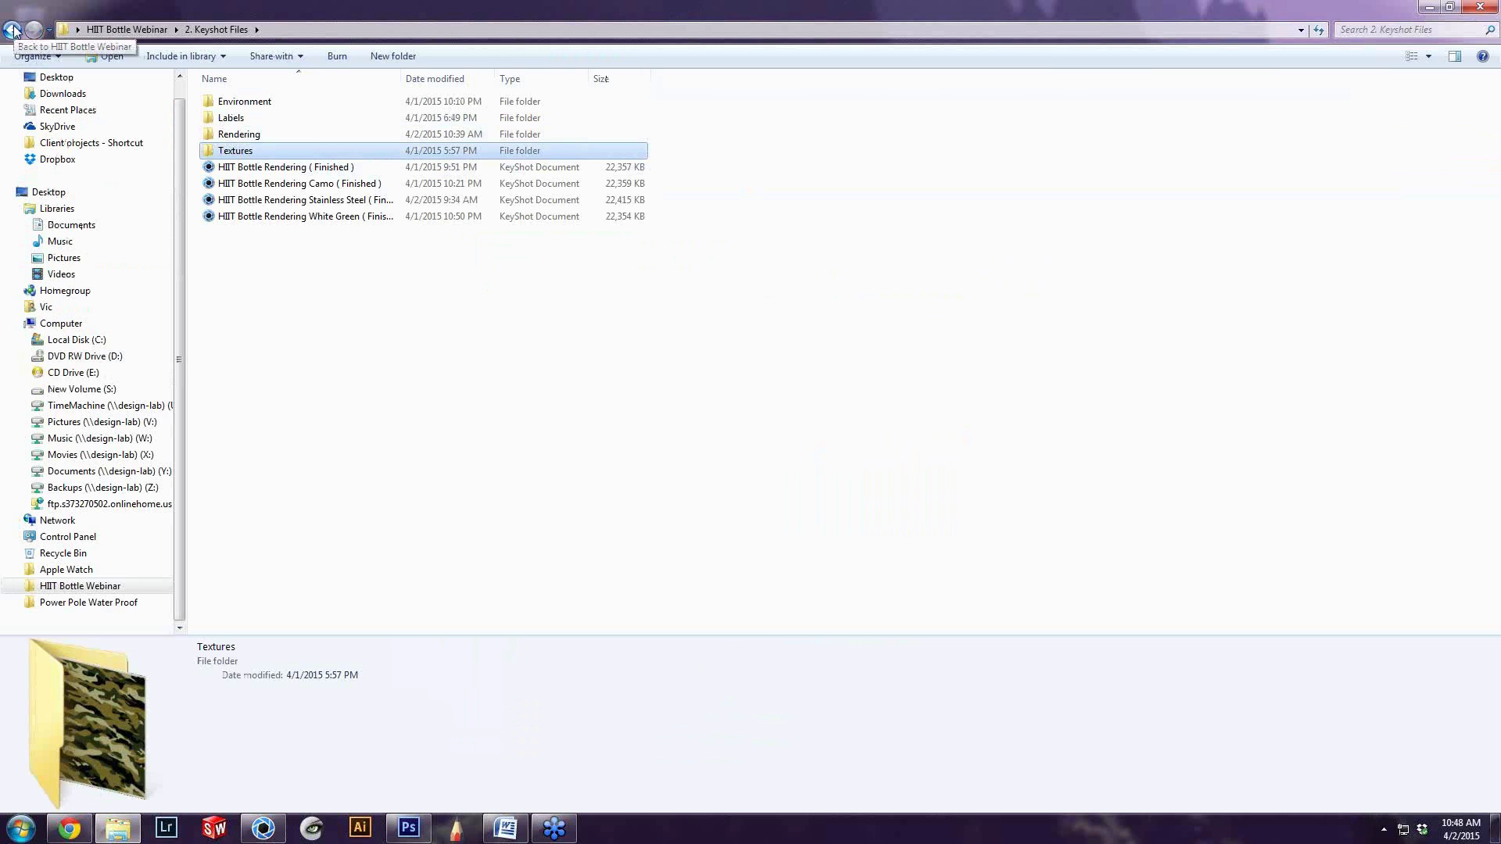
pyautogui.click(13, 32)
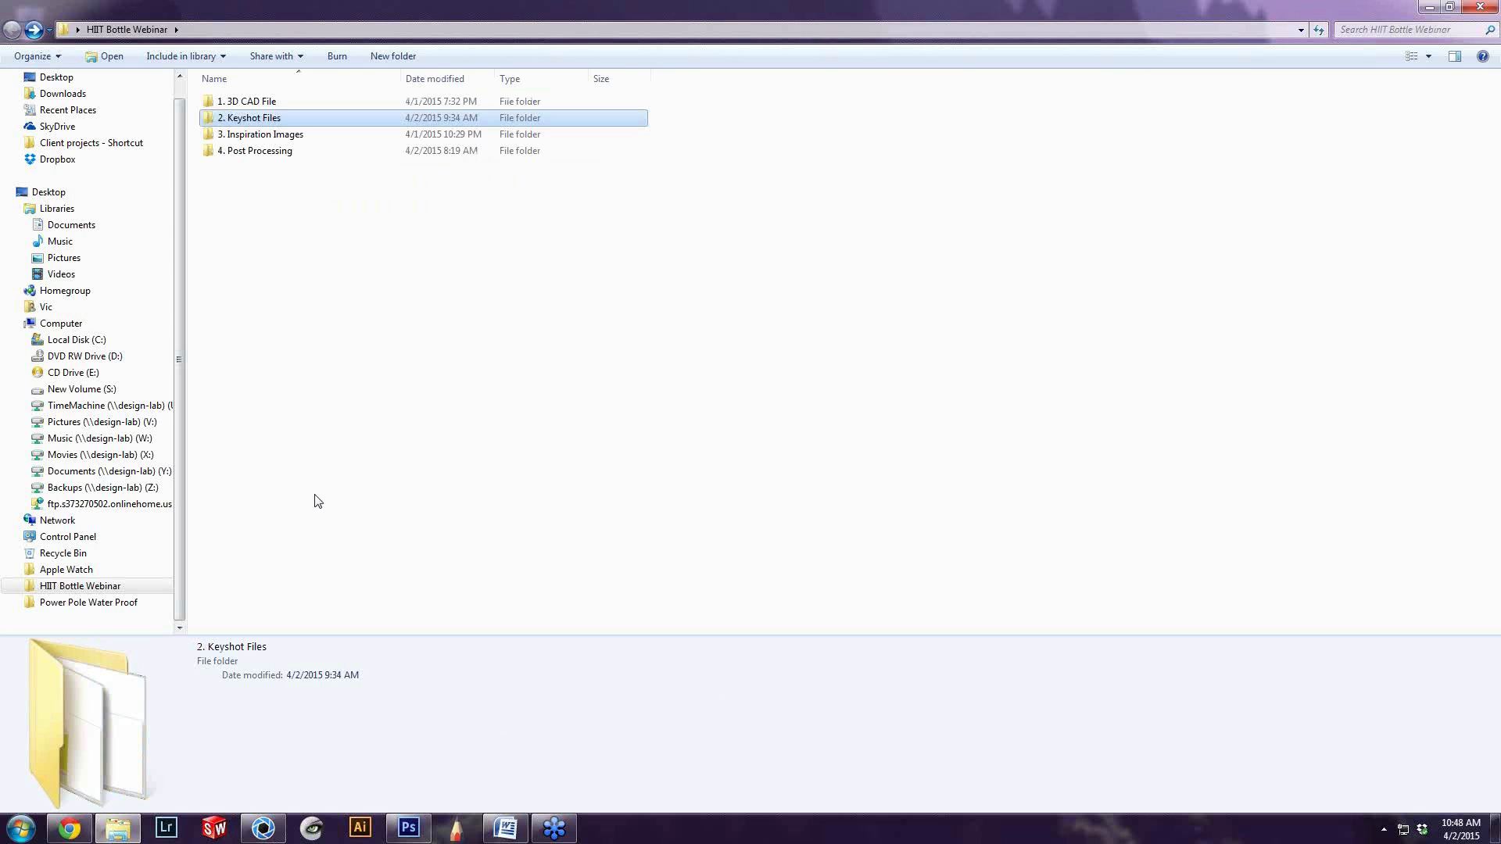
pyautogui.doubleClick(233, 151)
pyautogui.doubleClick(240, 119)
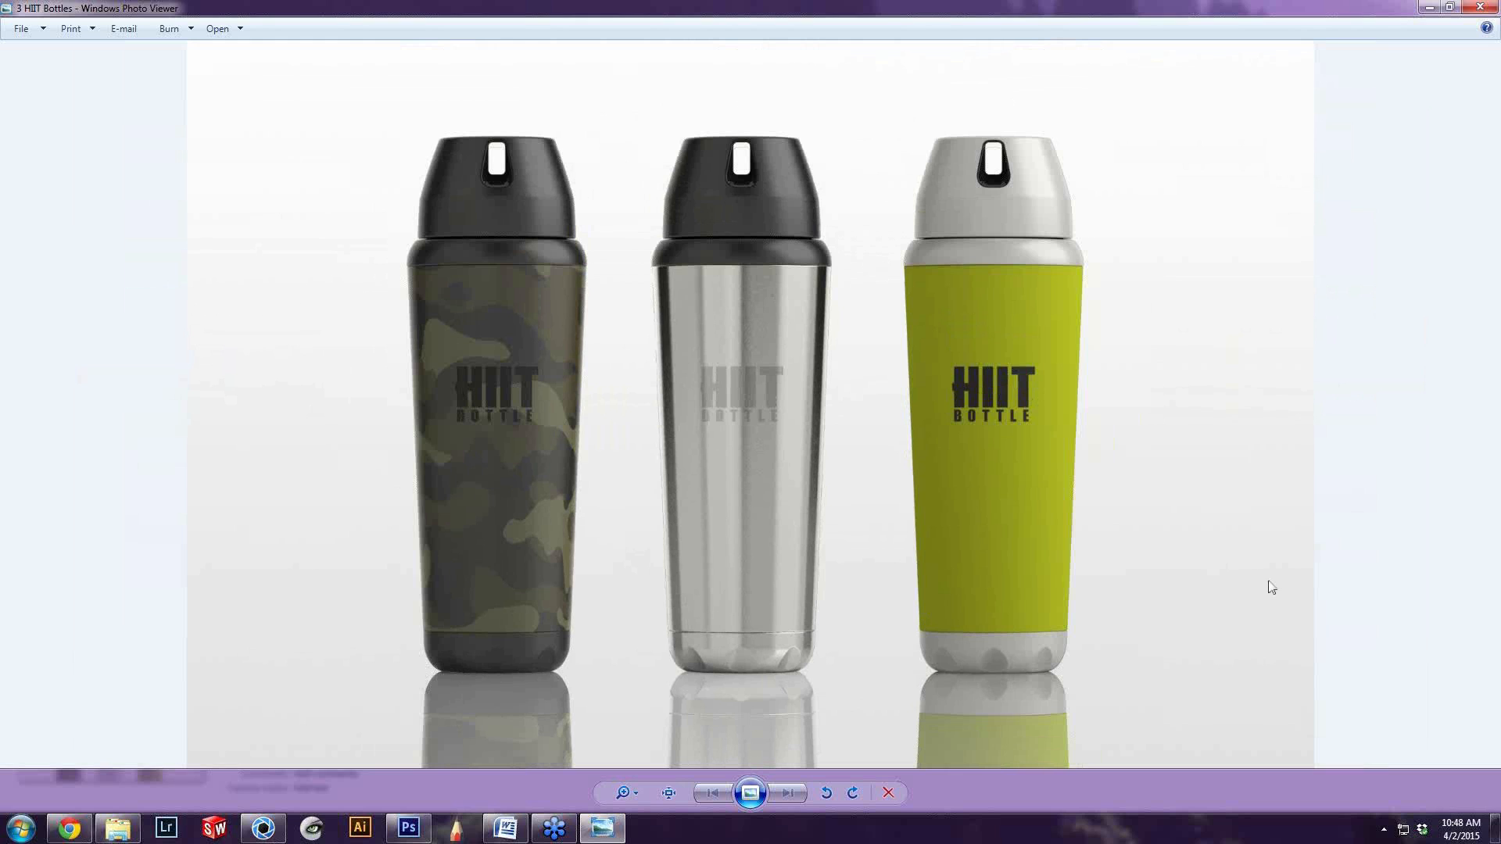
# Compare the two-bottle KeyShot scene and the Photoshop composite with the 3 HIIT Bottles image
pyautogui.click(264, 830)
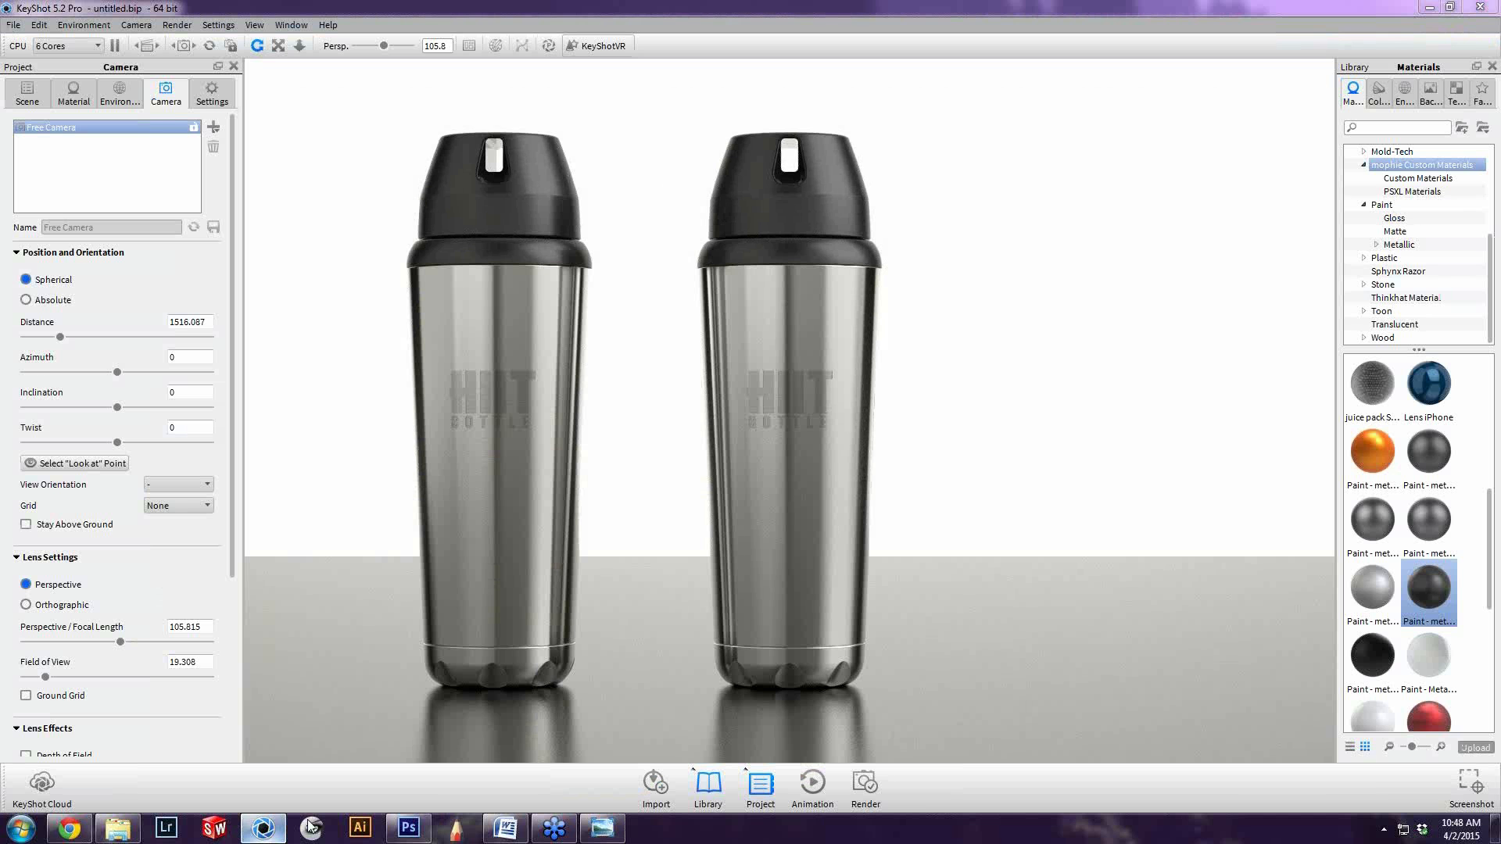
pyautogui.click(267, 829)
pyautogui.click(408, 828)
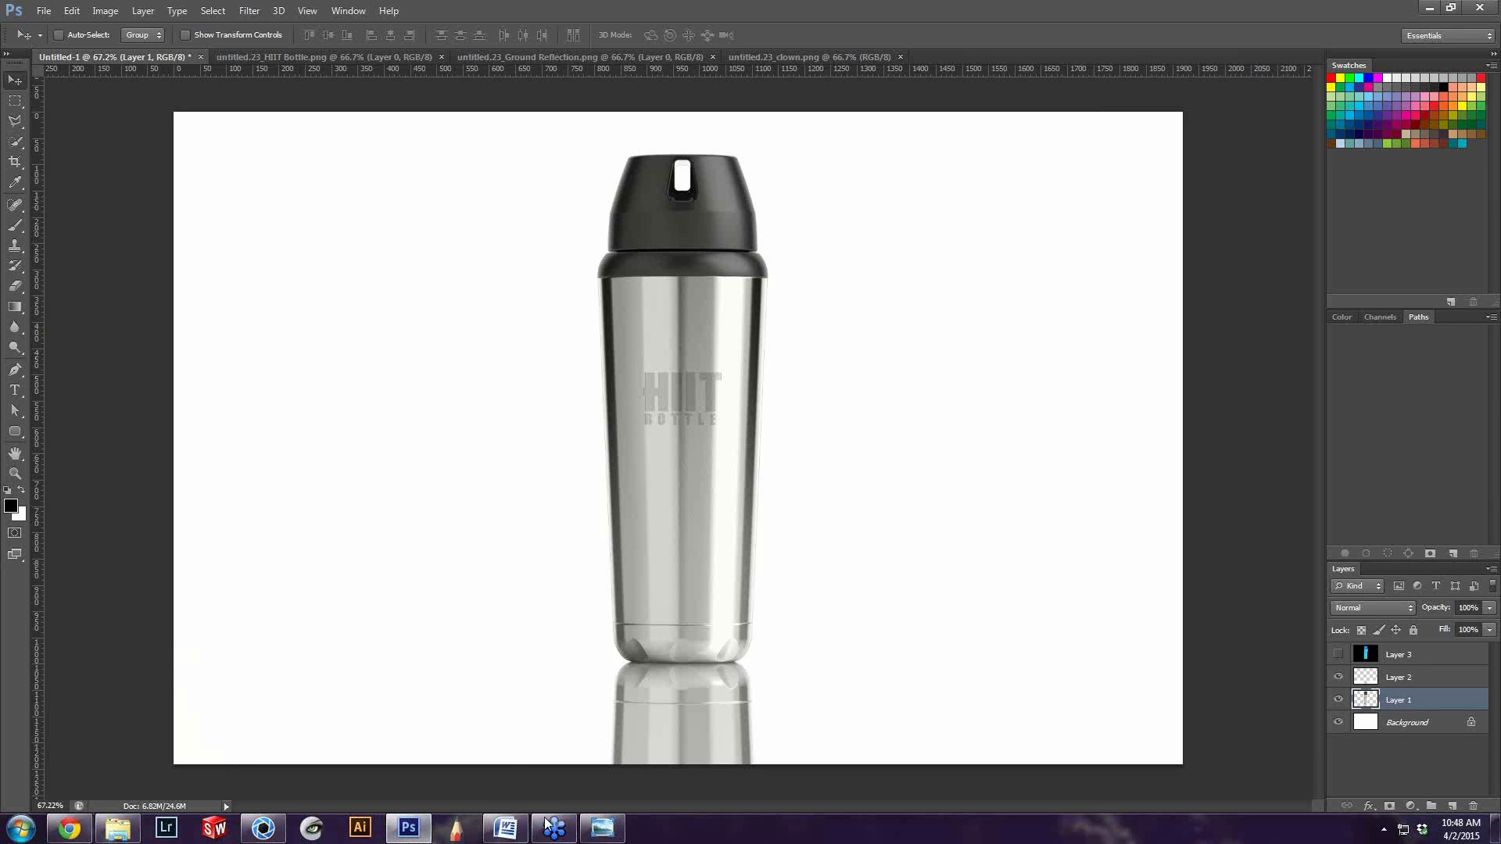
pyautogui.click(623, 827)
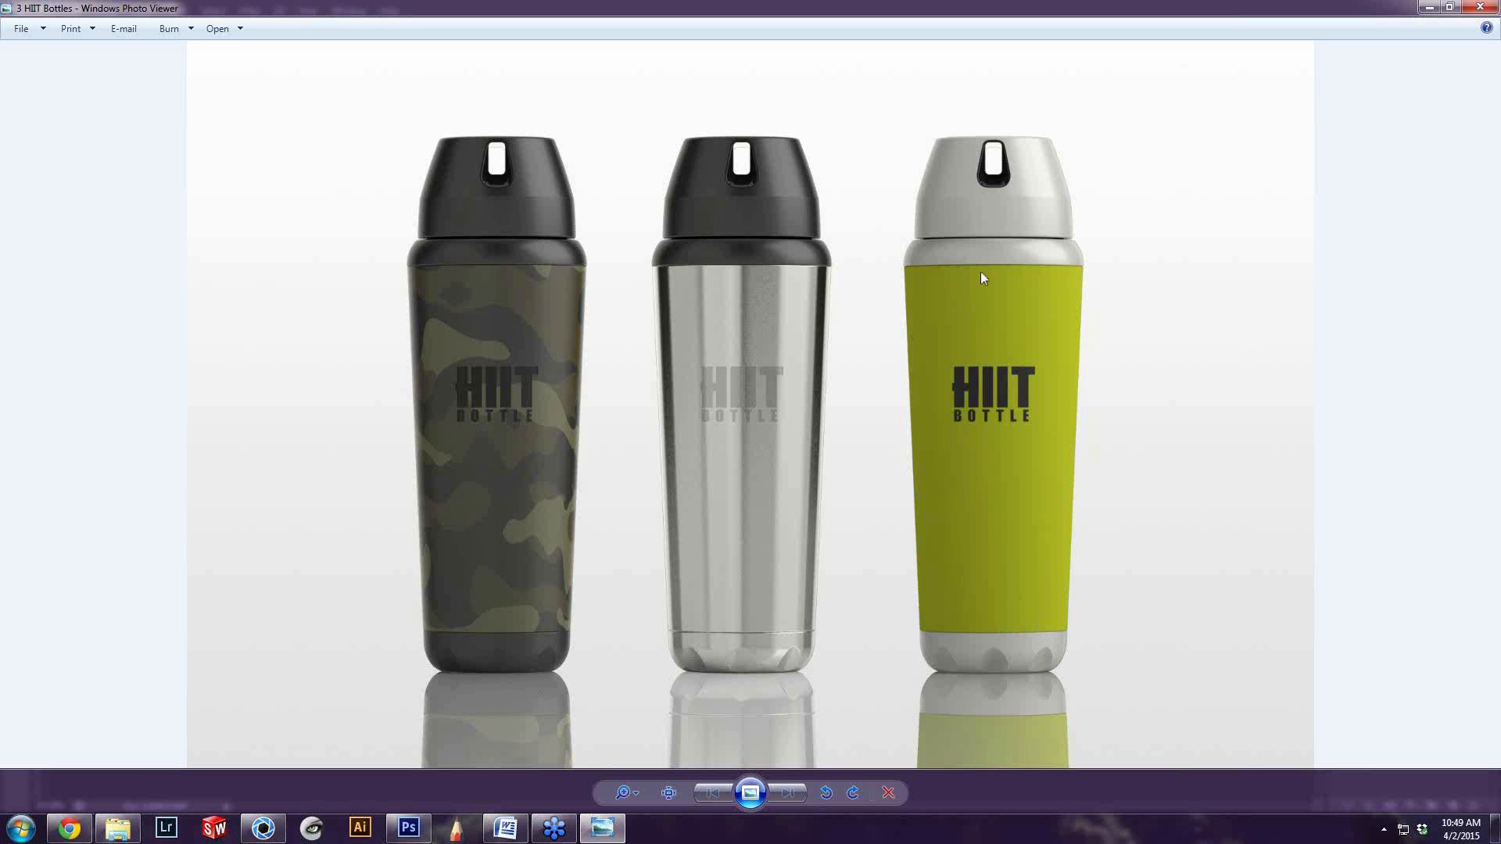
# Examine the collar and upper body of the green bottle up close in the 3 HIIT Bottles image
pyautogui.scroll(6, 998, 248)
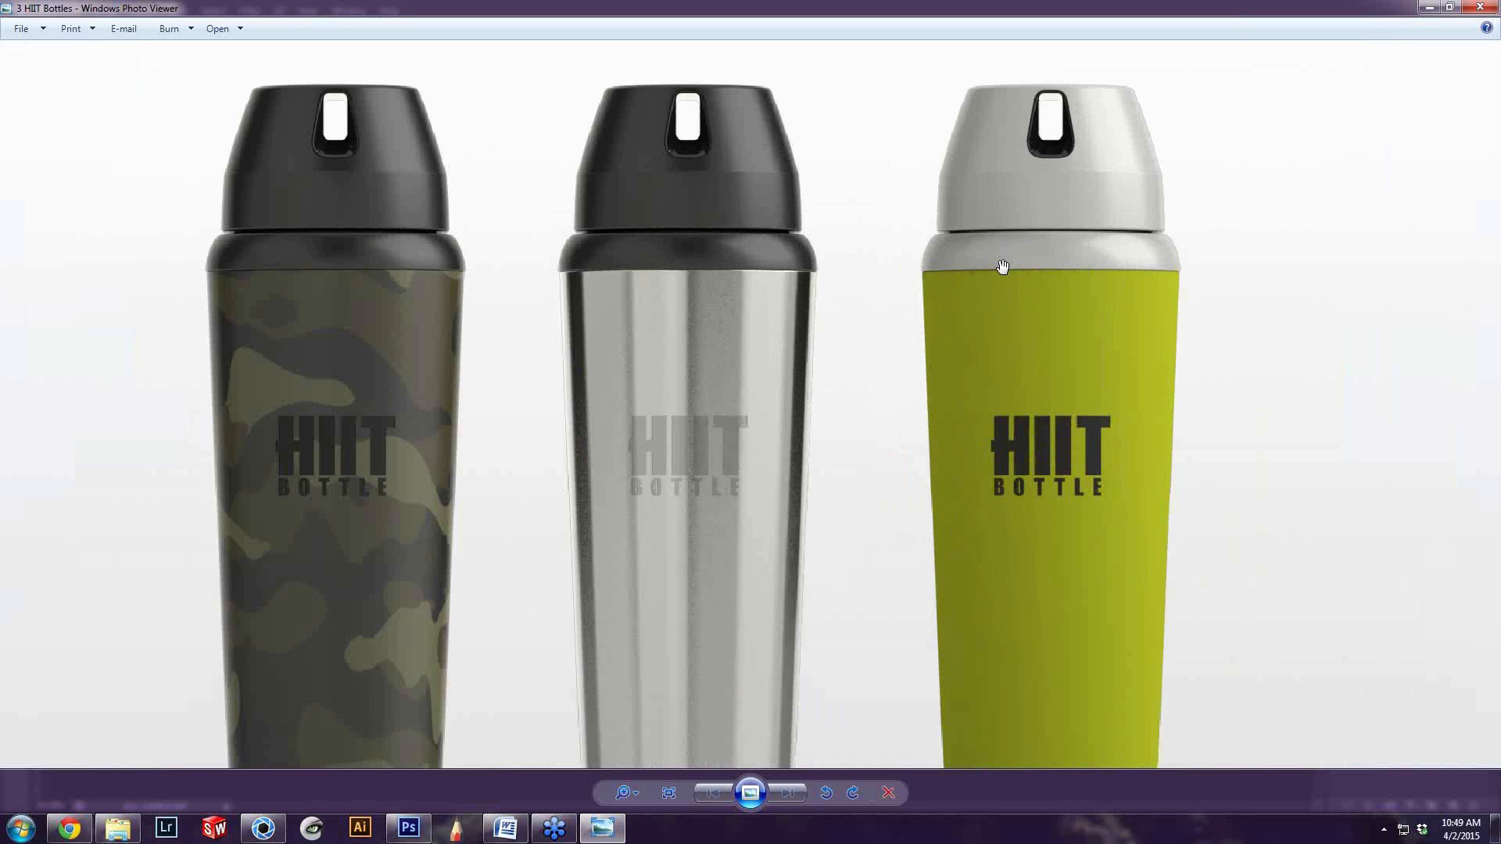
pyautogui.scroll(-2, 836, 372)
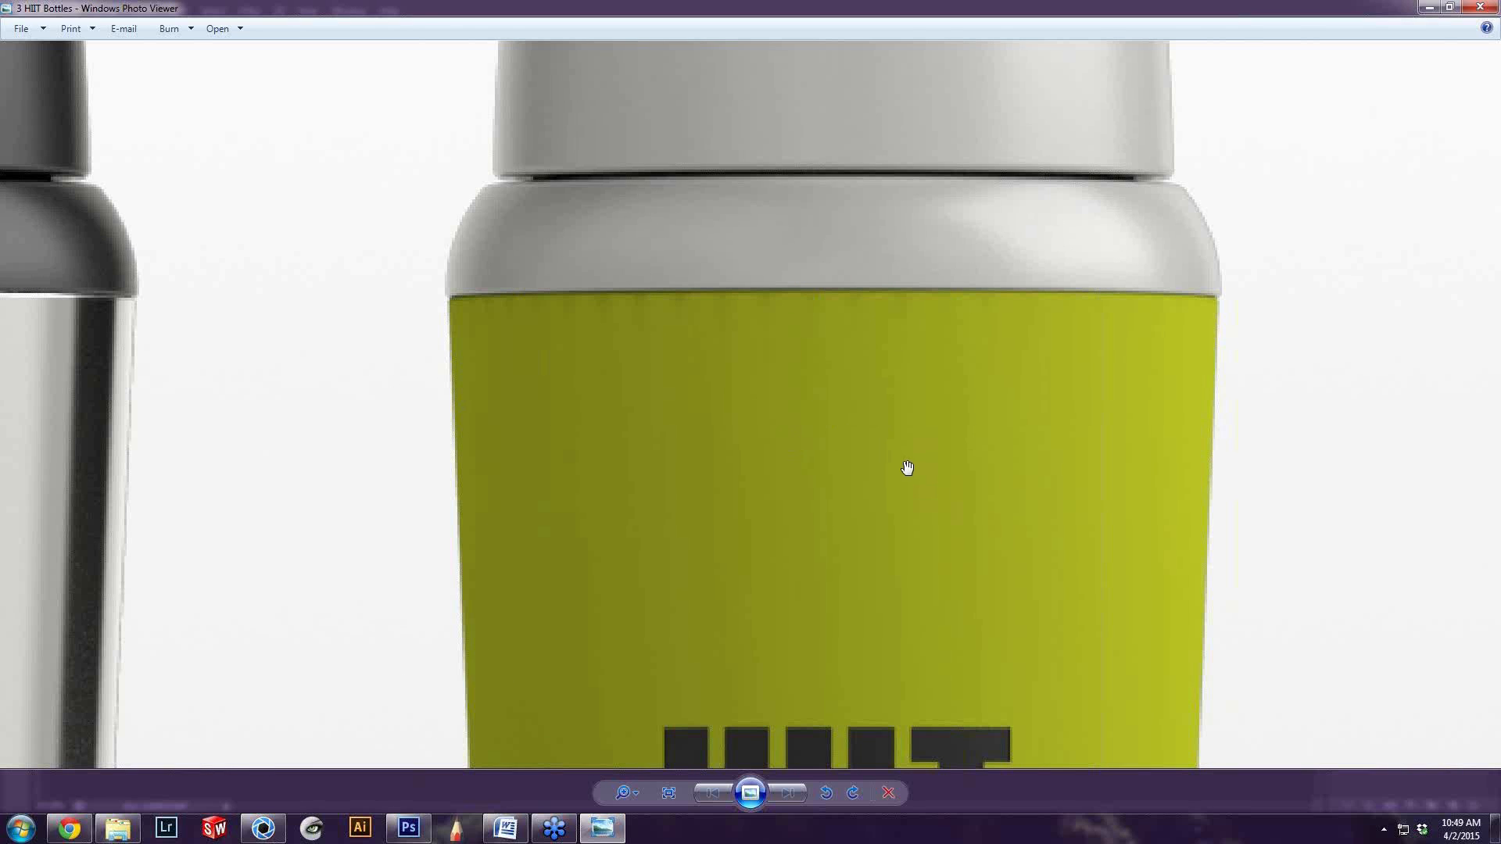
pyautogui.scroll(-1, 907, 468)
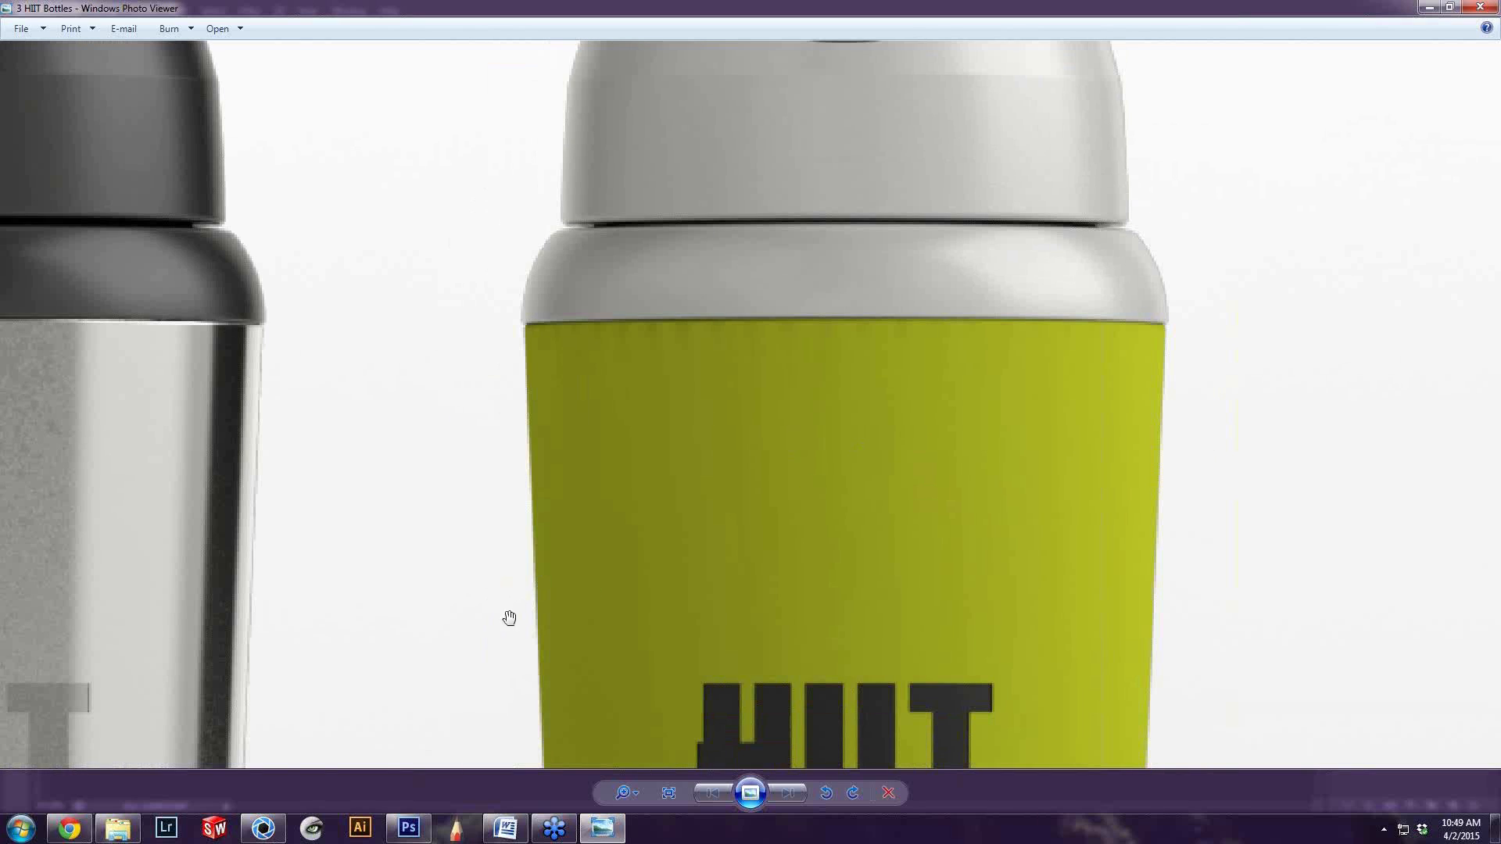
pyautogui.rightClick(261, 835)
pyautogui.click(227, 784)
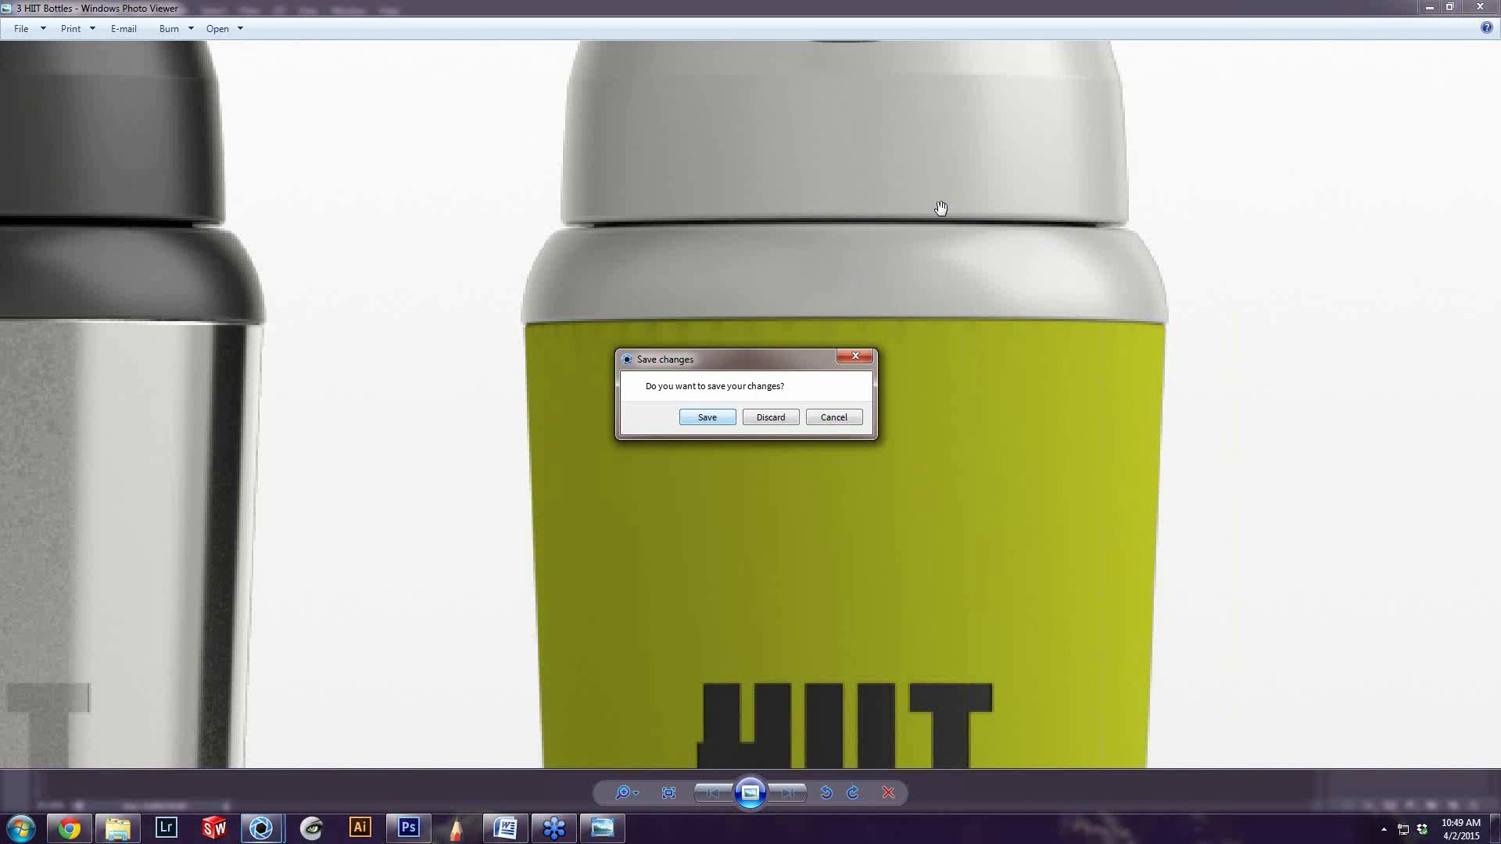
pyautogui.click(832, 418)
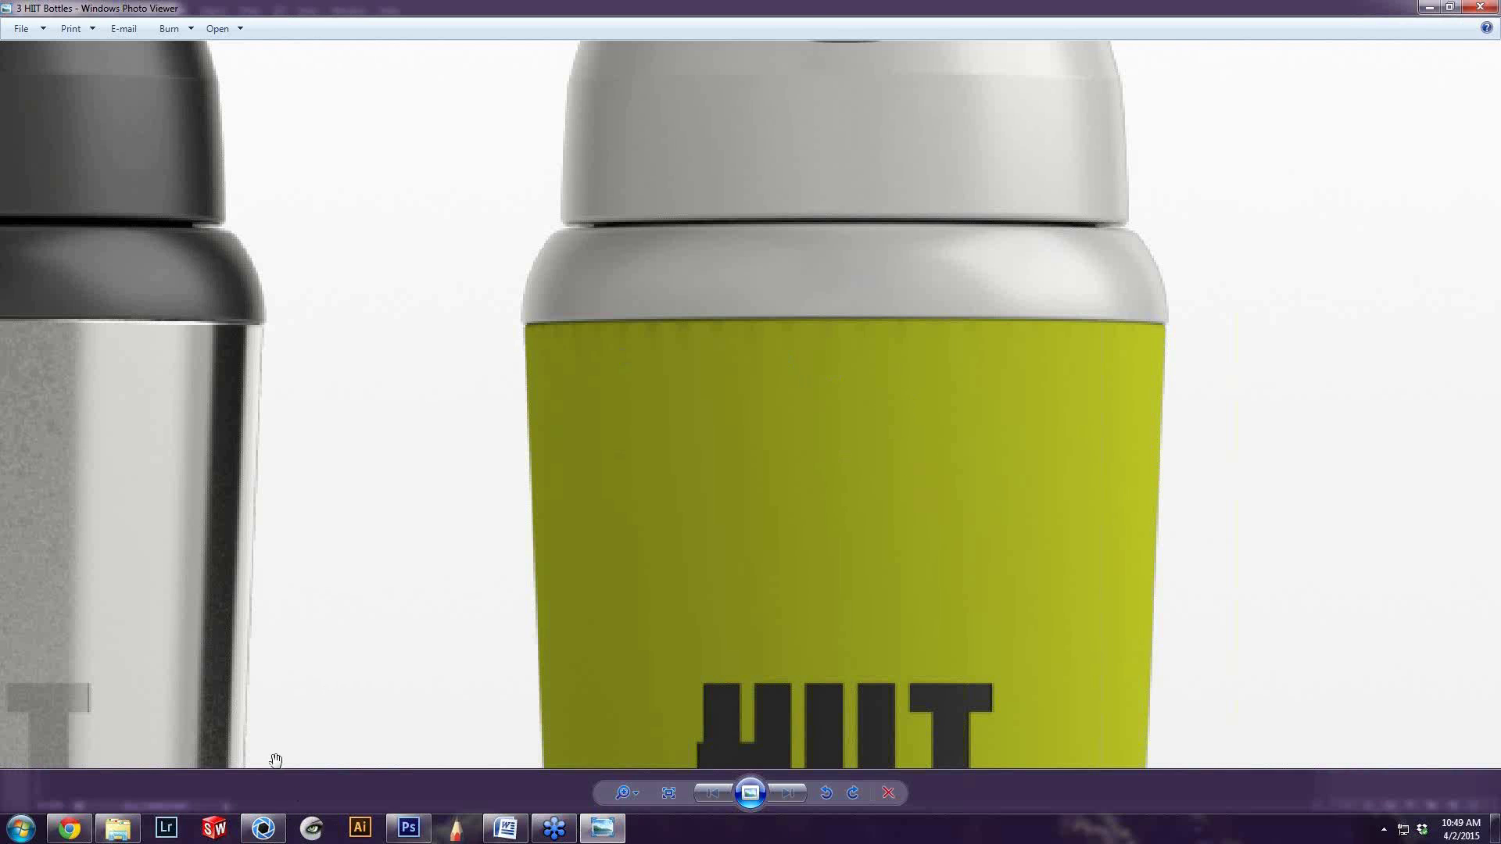
# Examine the green bottle's side edge and logo, and return to a view showing all three bottles
pyautogui.scroll(3, 613, 677)
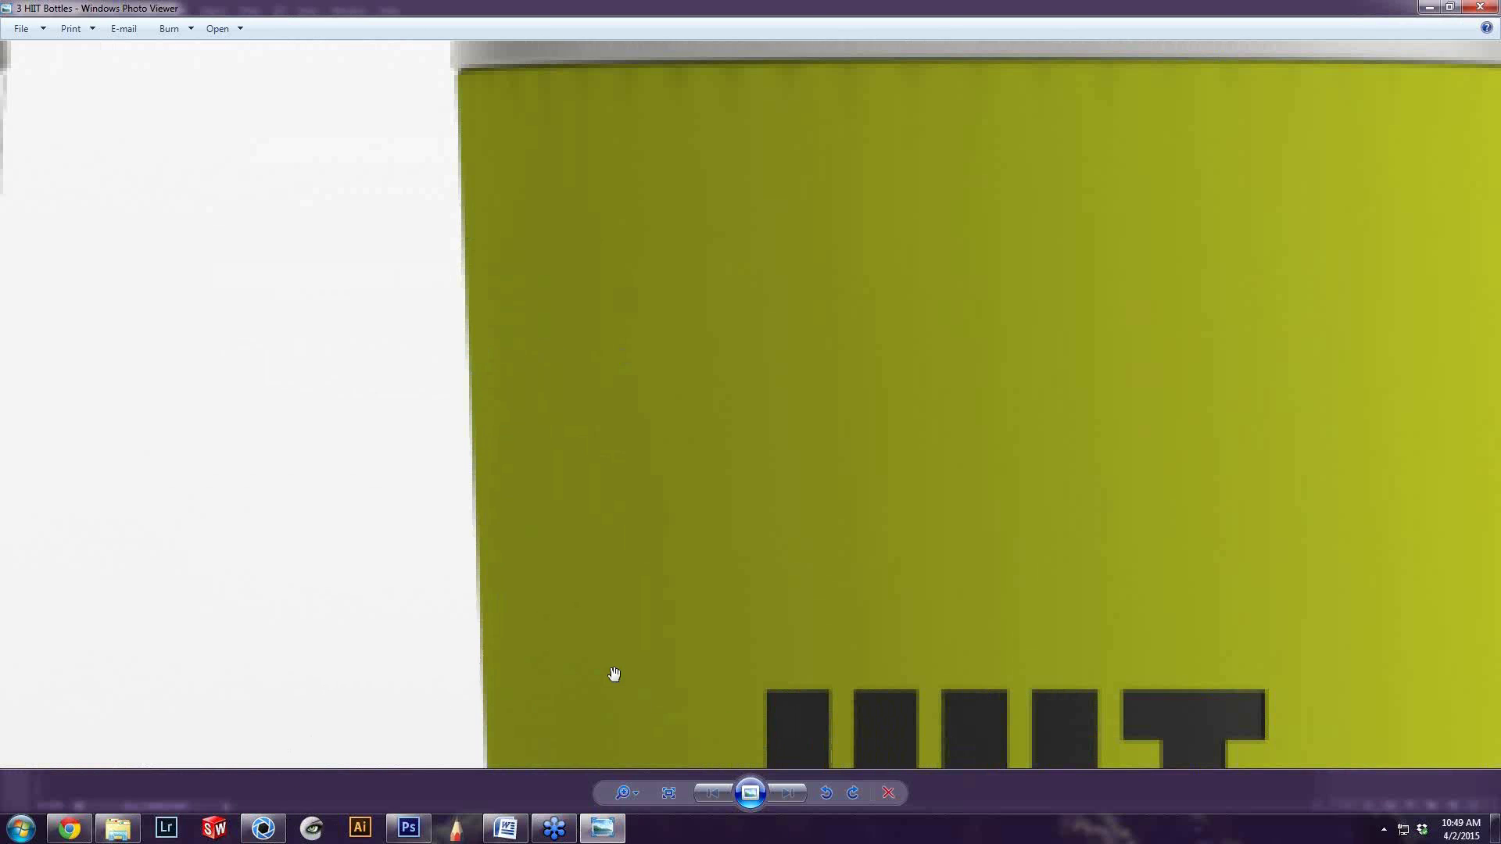
pyautogui.scroll(-5, 614, 674)
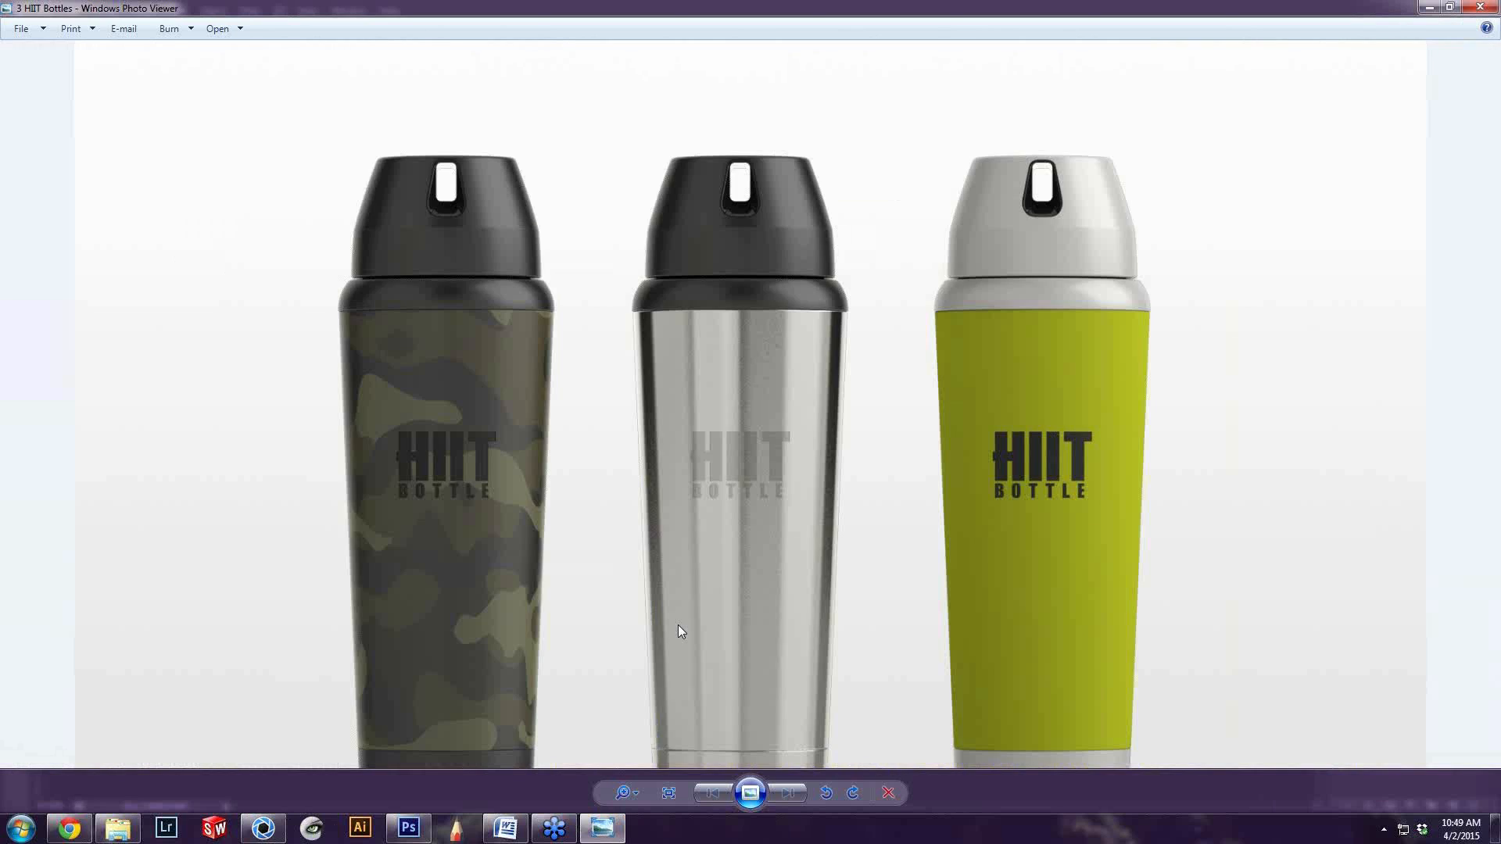